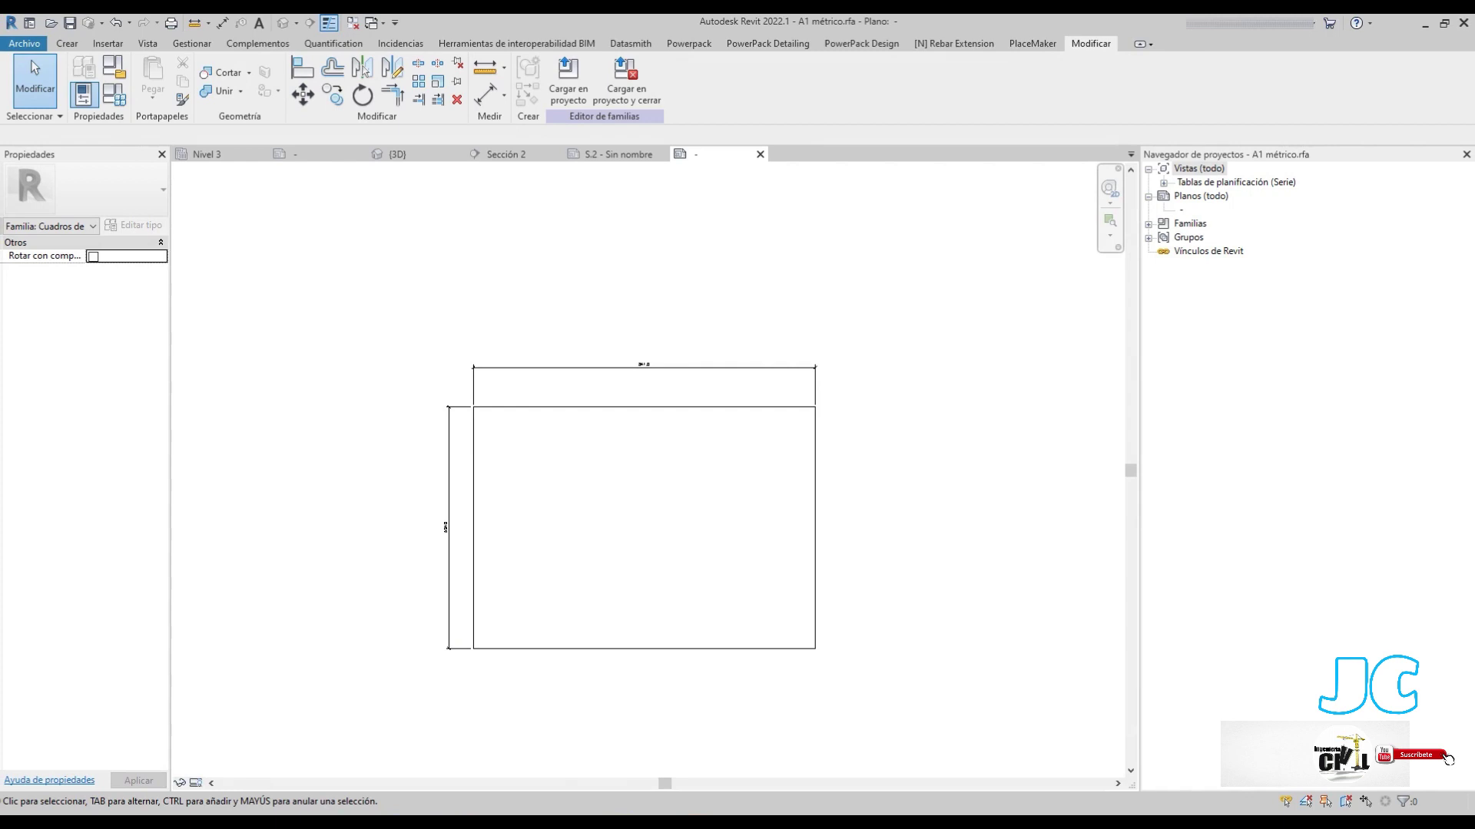
Check the reference AutoCAD drawing, then return to the Revit title block family
click(659, 772)
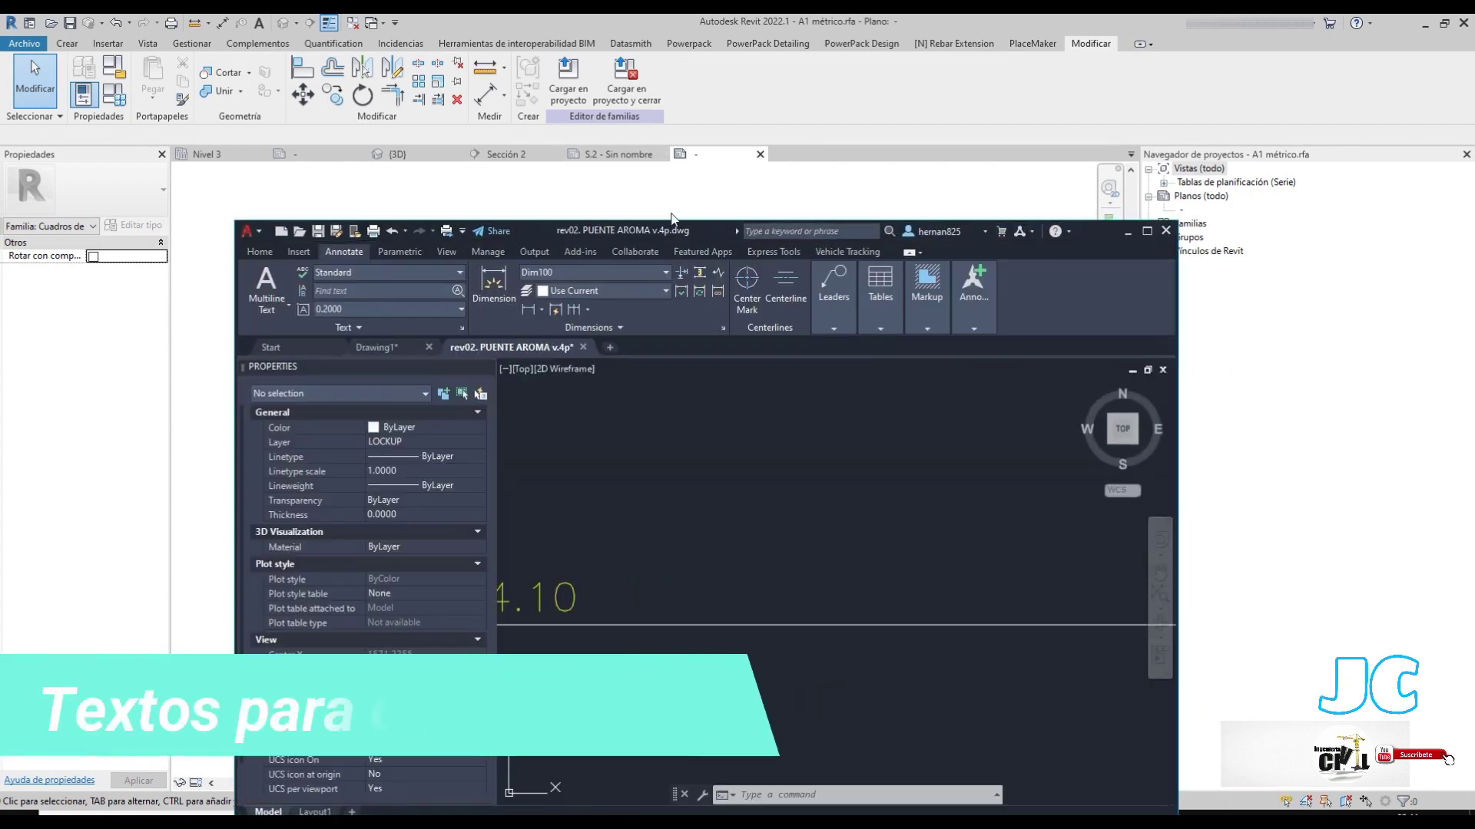
click(699, 220)
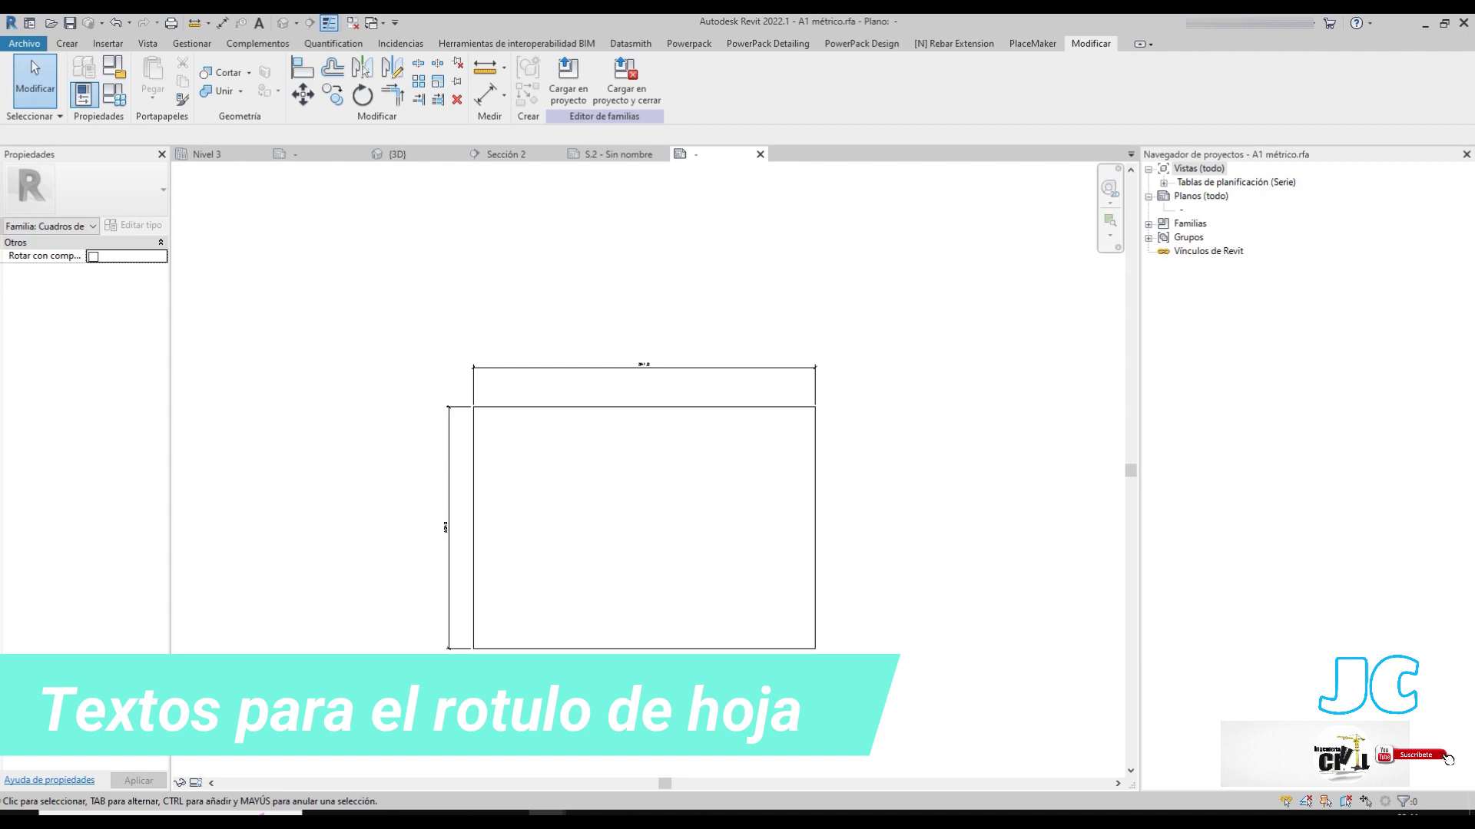
scroll(638, 415, up, 2)
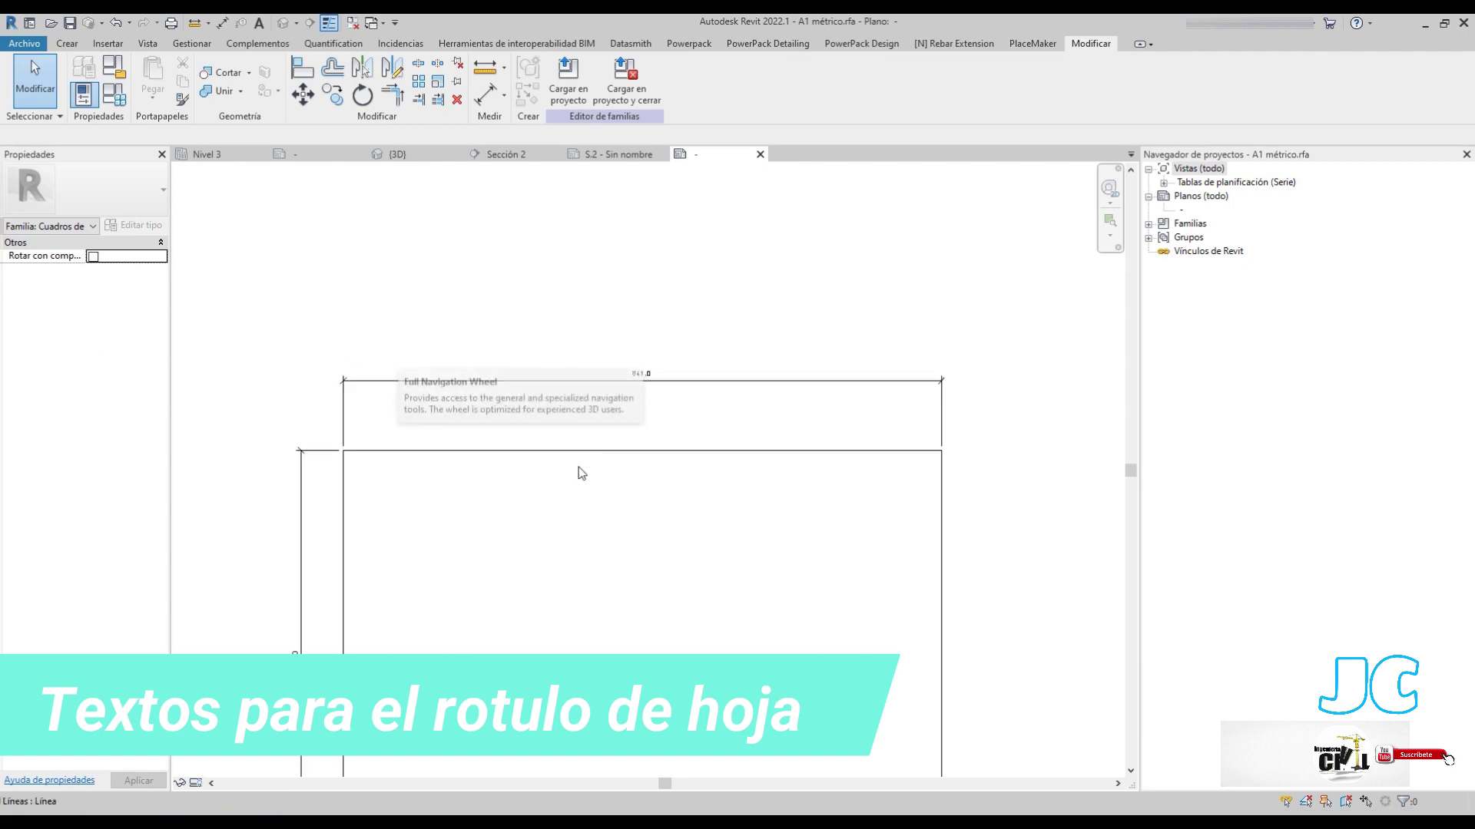
Set length units to centimetres rounded to 2 decimal places via UN
key(n)
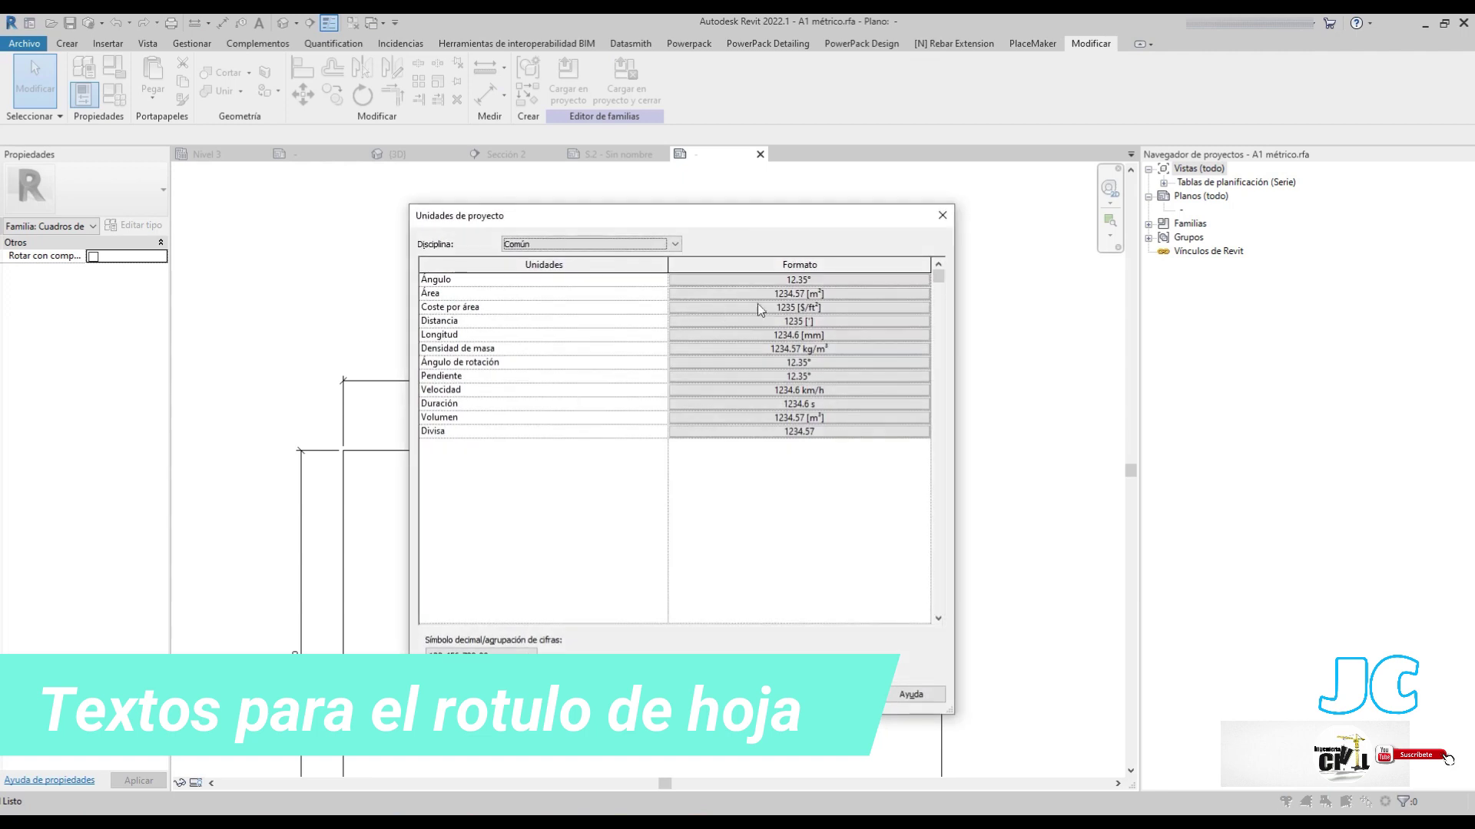
click(795, 335)
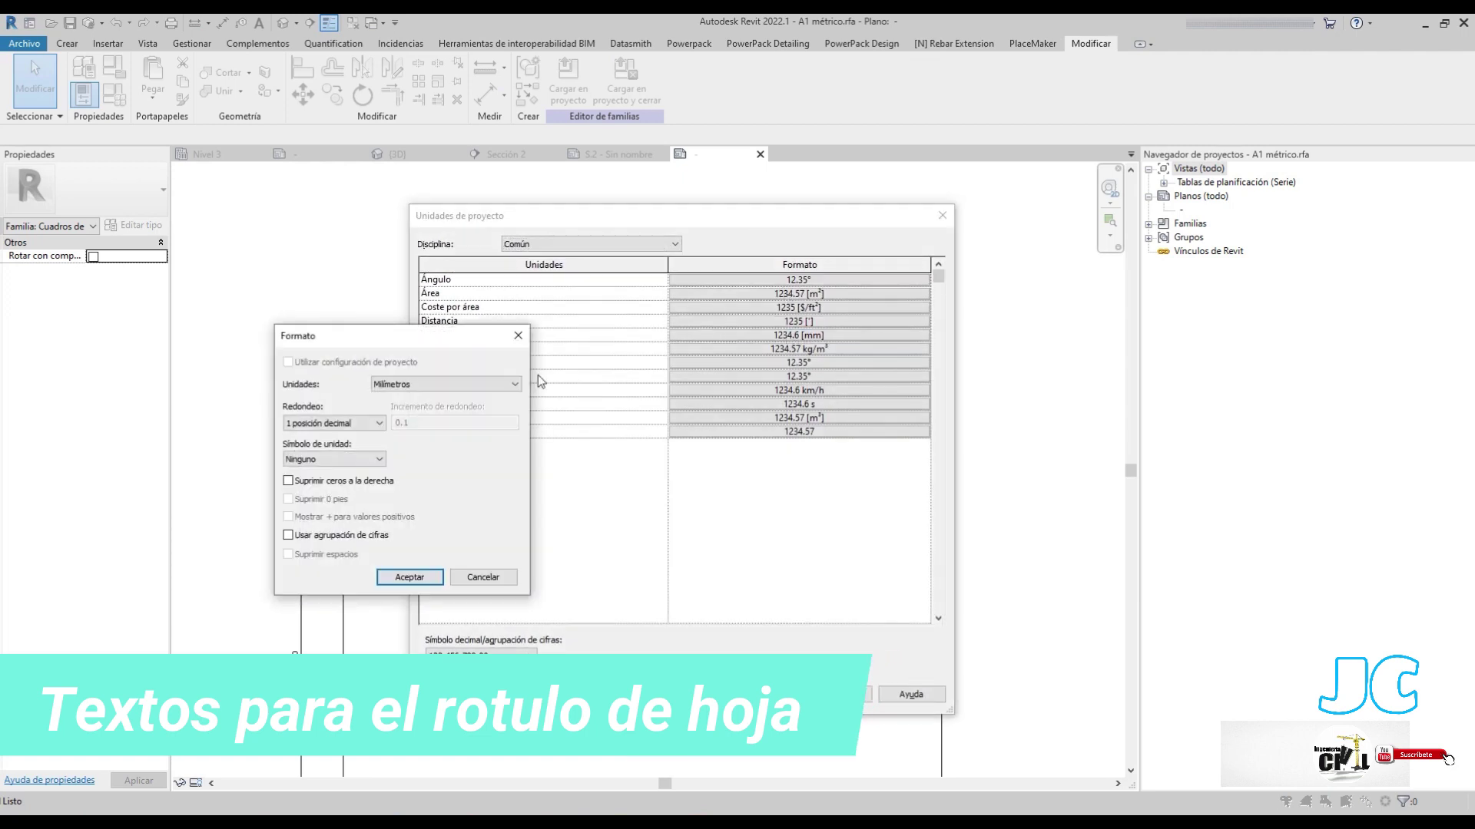
click(389, 387)
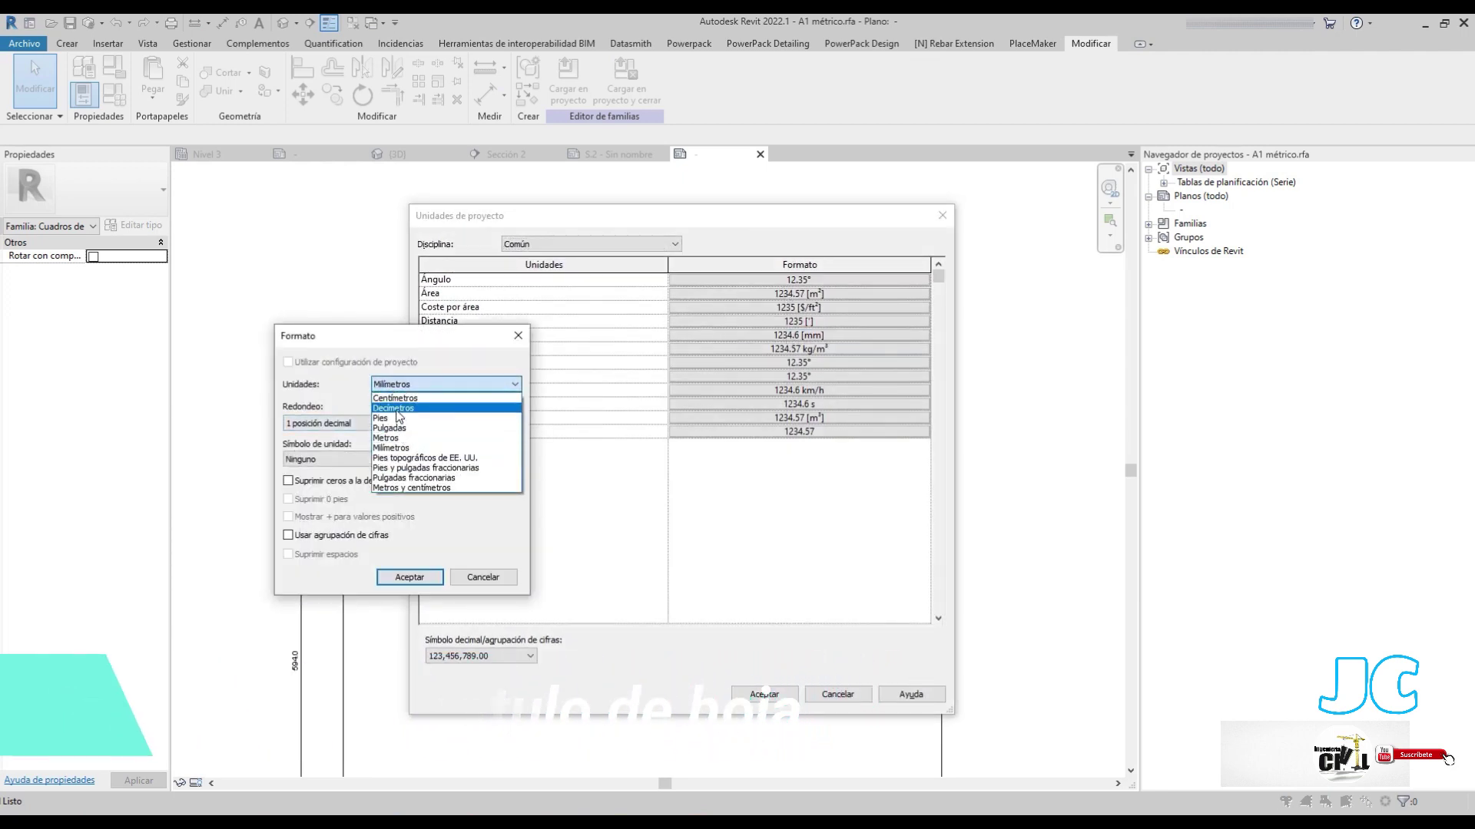
click(396, 398)
click(334, 423)
click(318, 486)
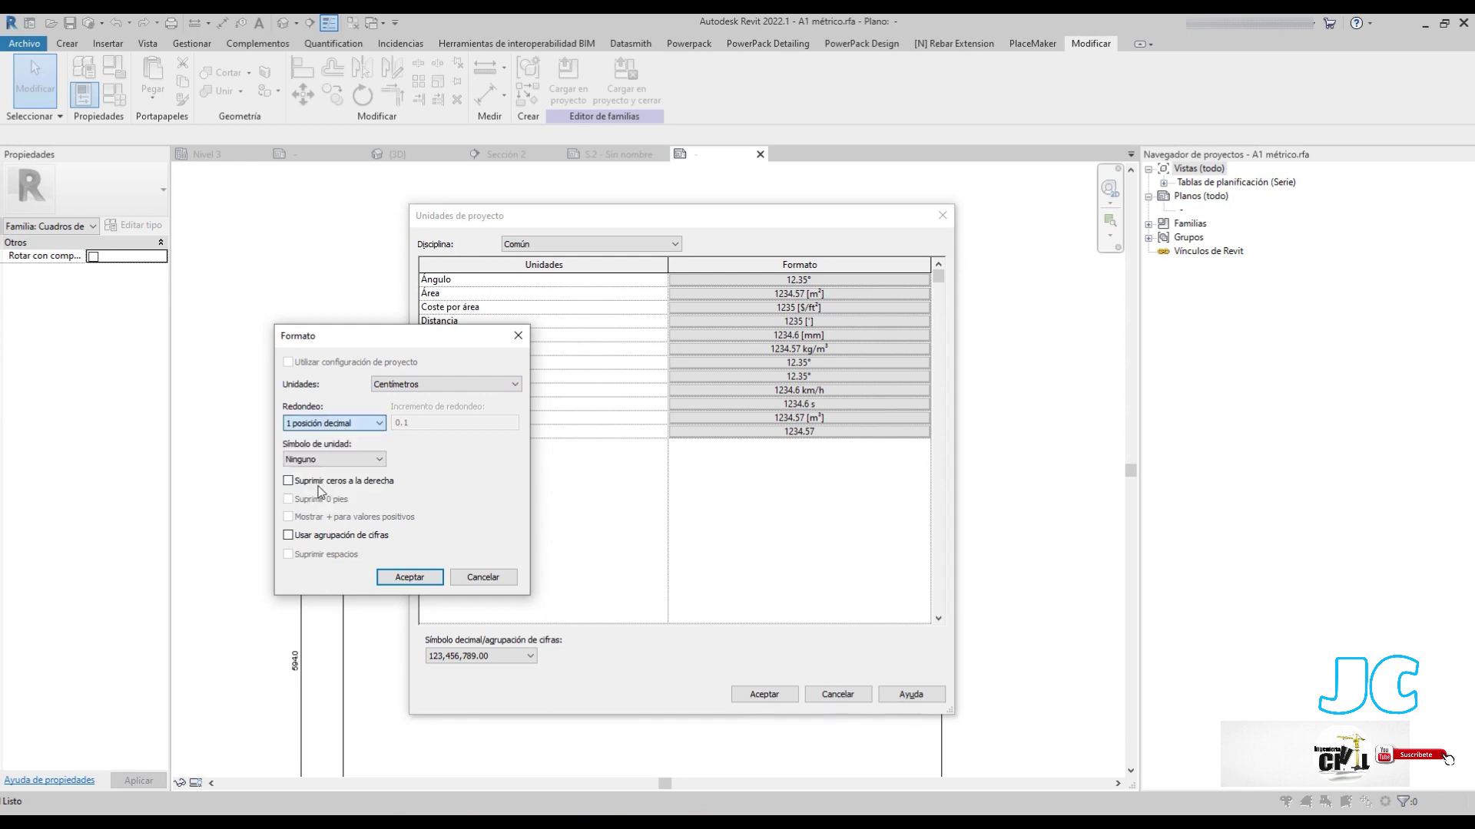
click(424, 577)
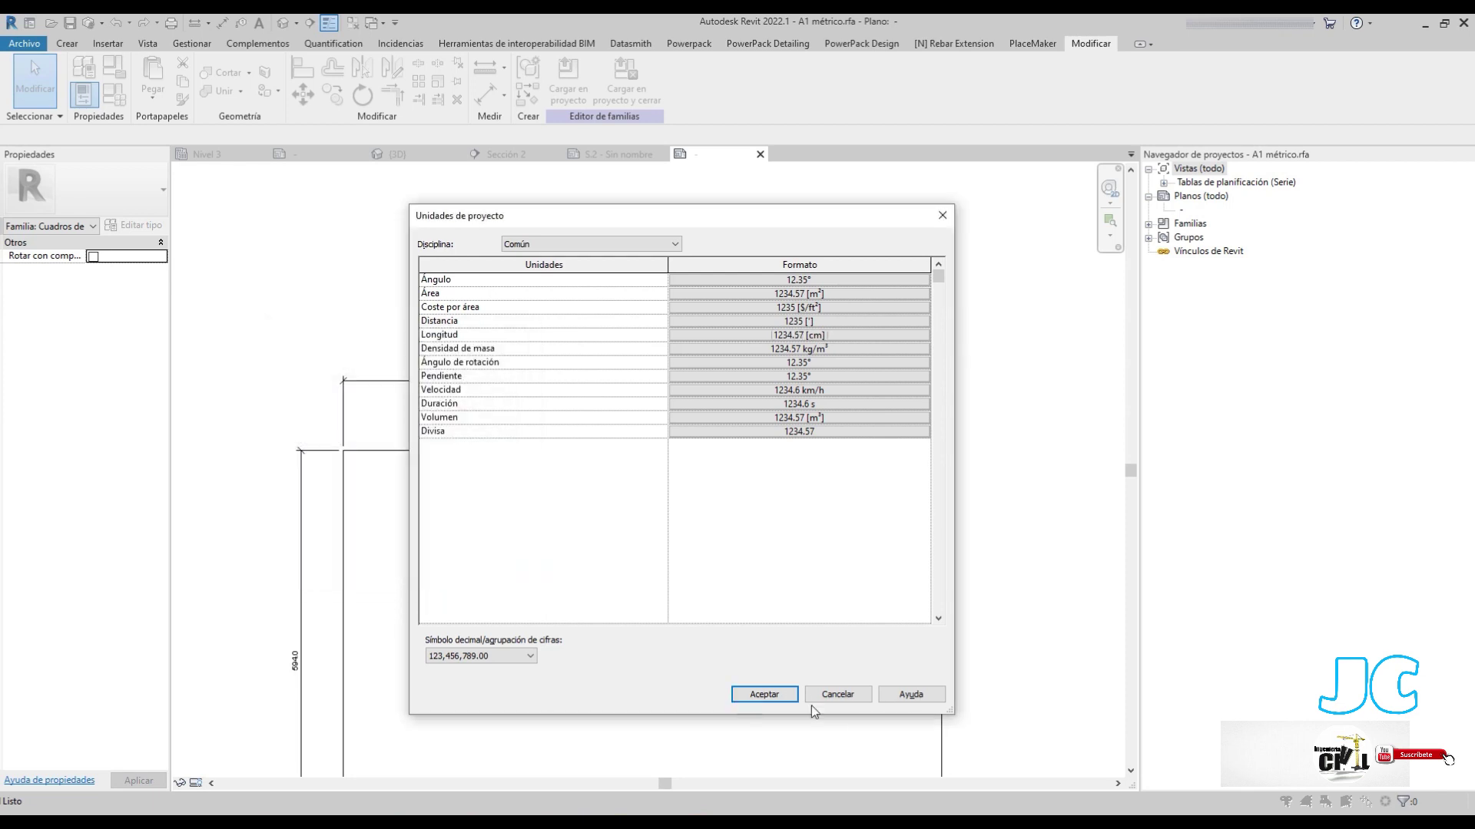
click(774, 692)
scroll(586, 405, up, 2)
scroll(594, 442, down, 2)
scroll(441, 533, down, 2)
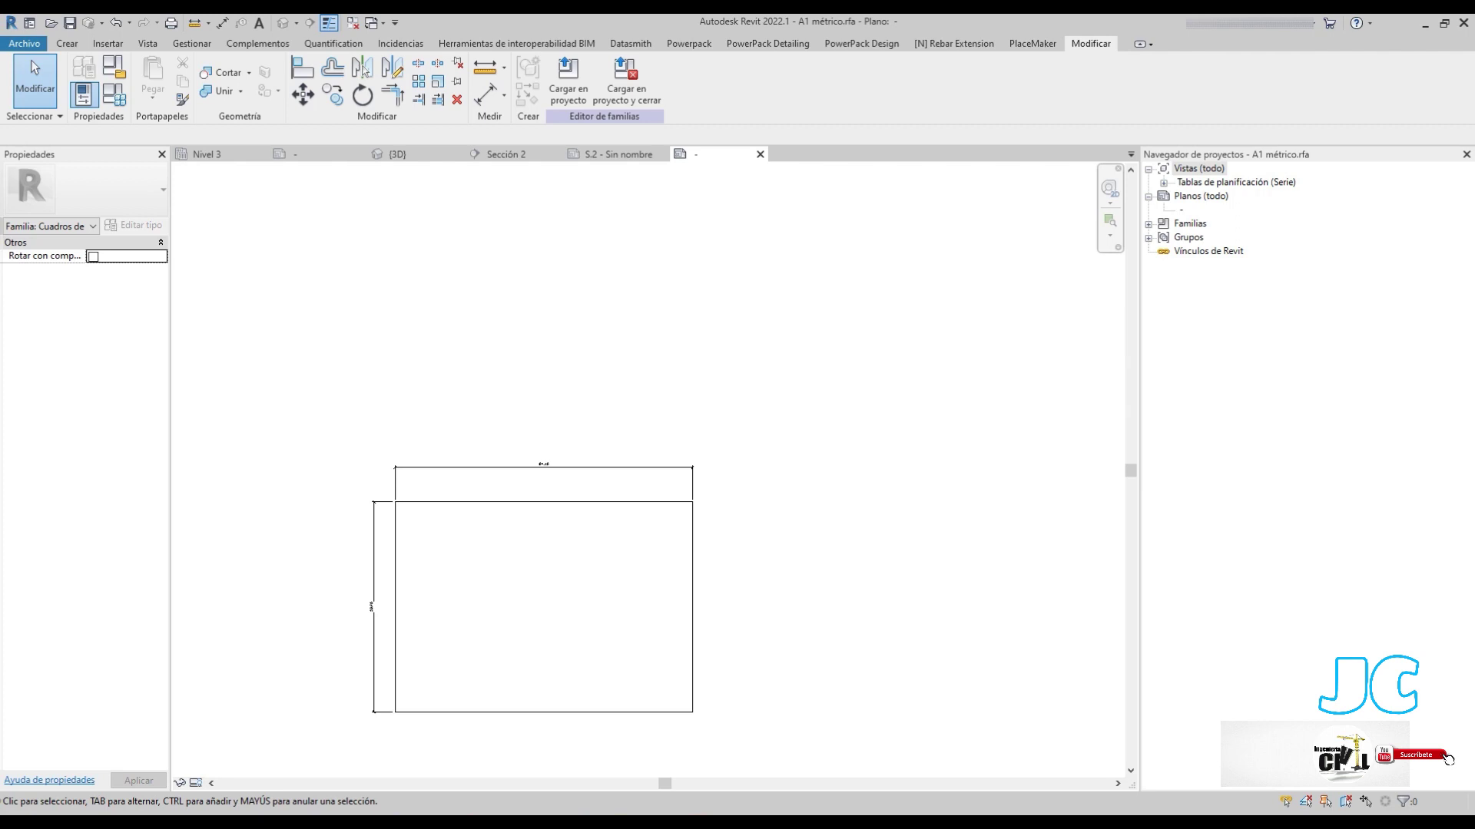
Pick border lines offset 1 cm inside the top and bottom sheet edges
scroll(397, 472, up, 2)
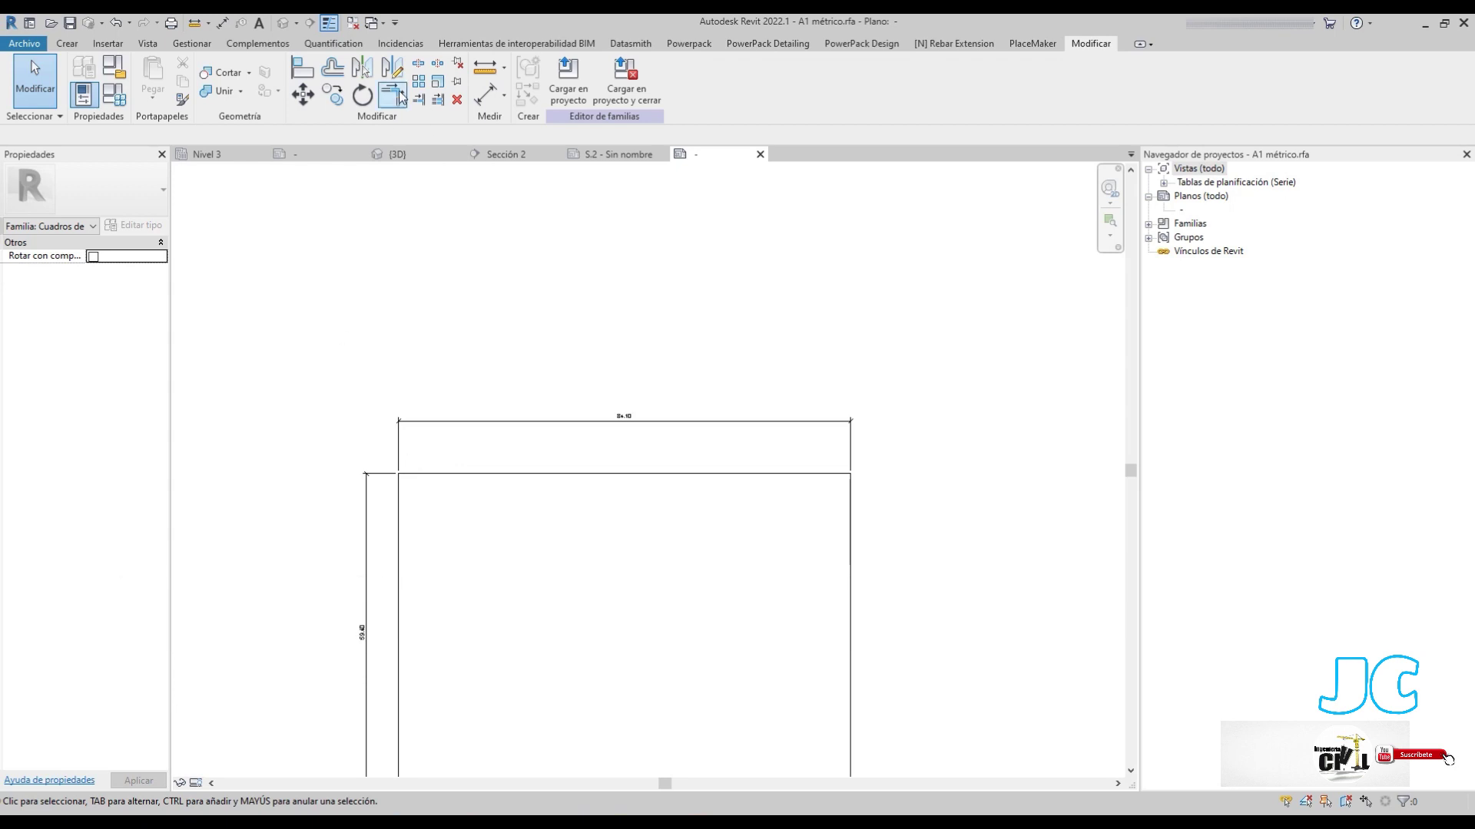
scroll(421, 474, up, 2)
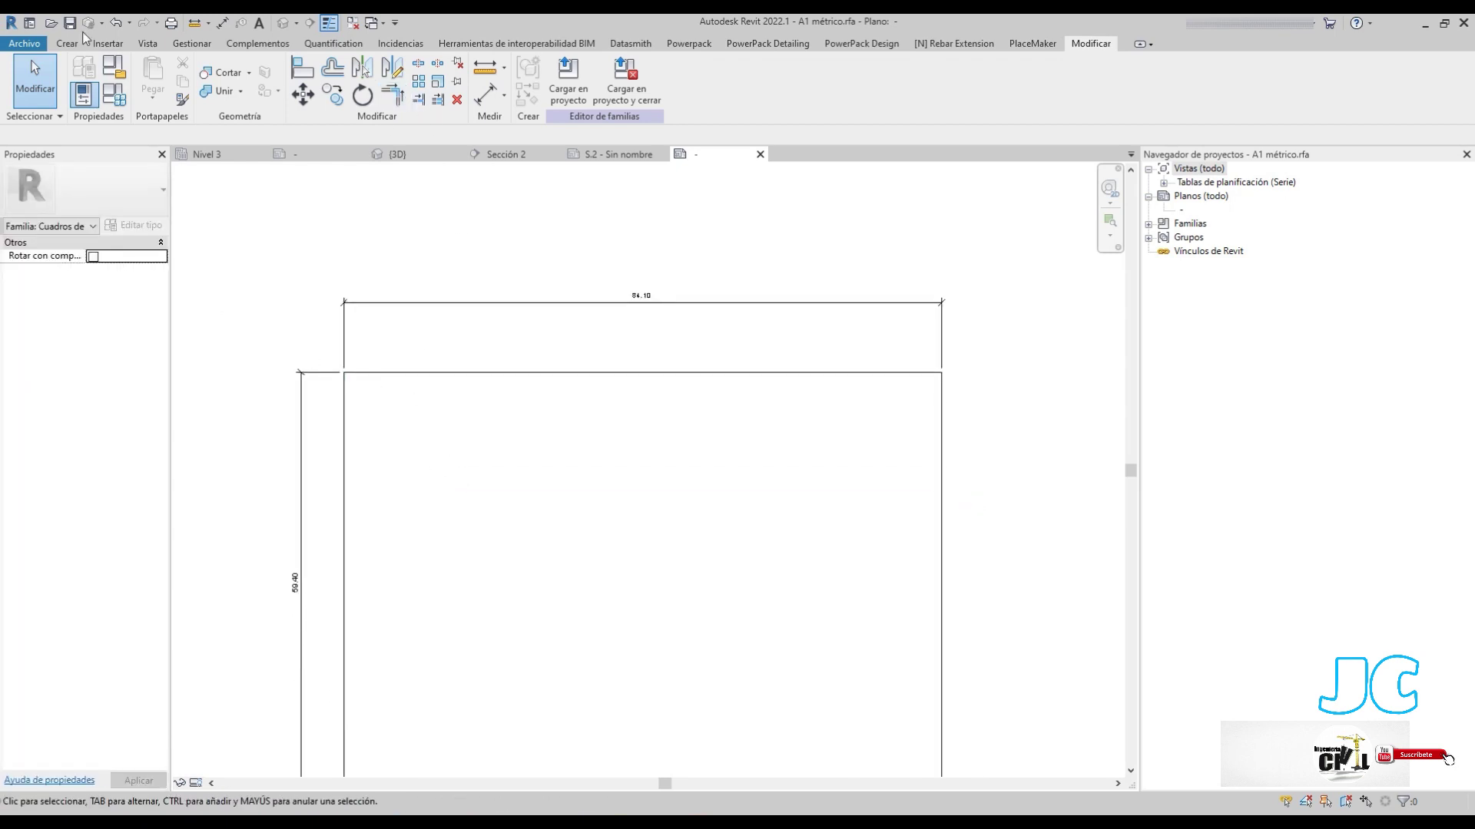
click(68, 44)
click(149, 77)
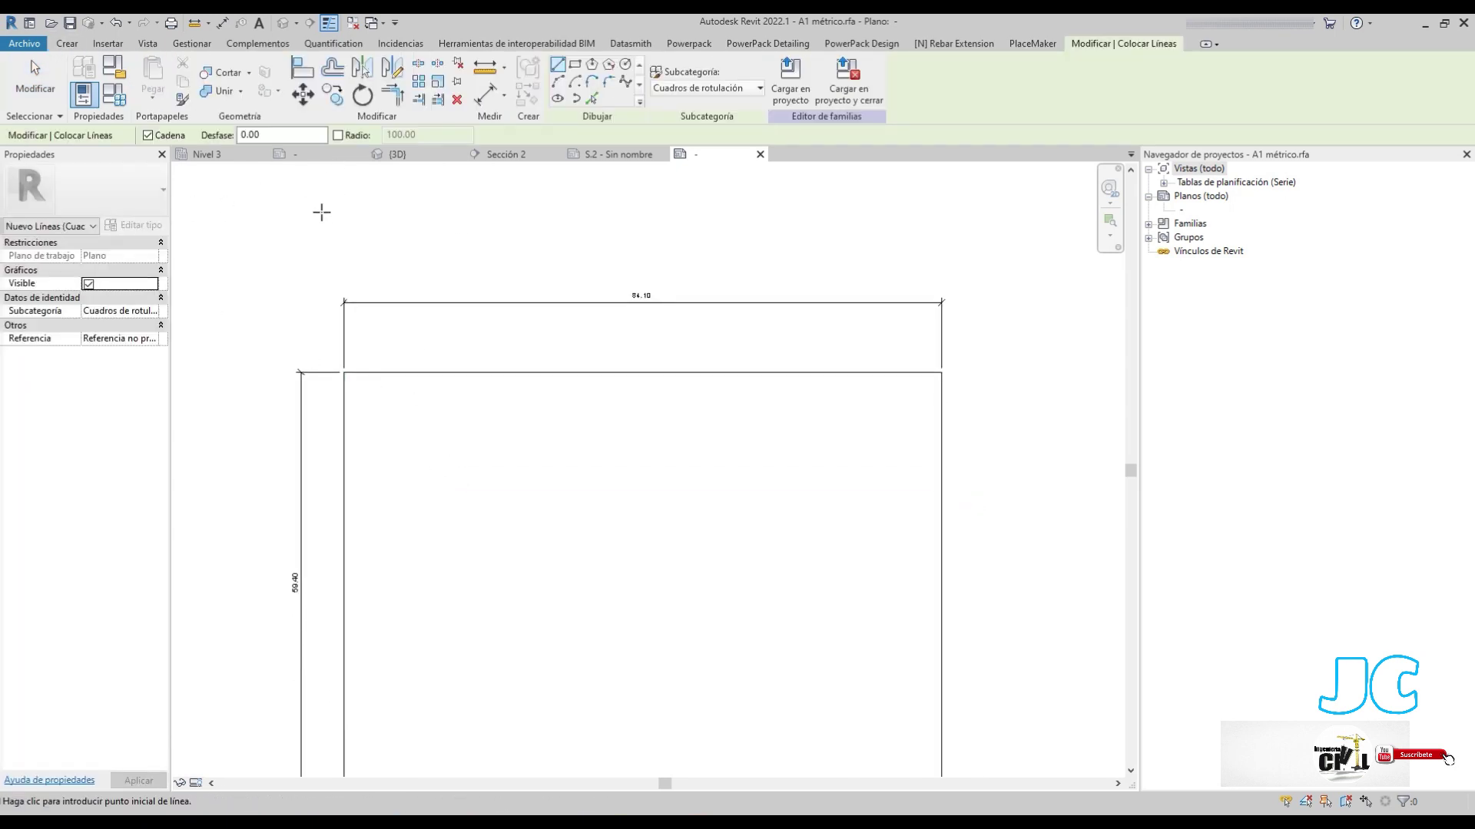
click(592, 98)
double_click(228, 135)
text(1)
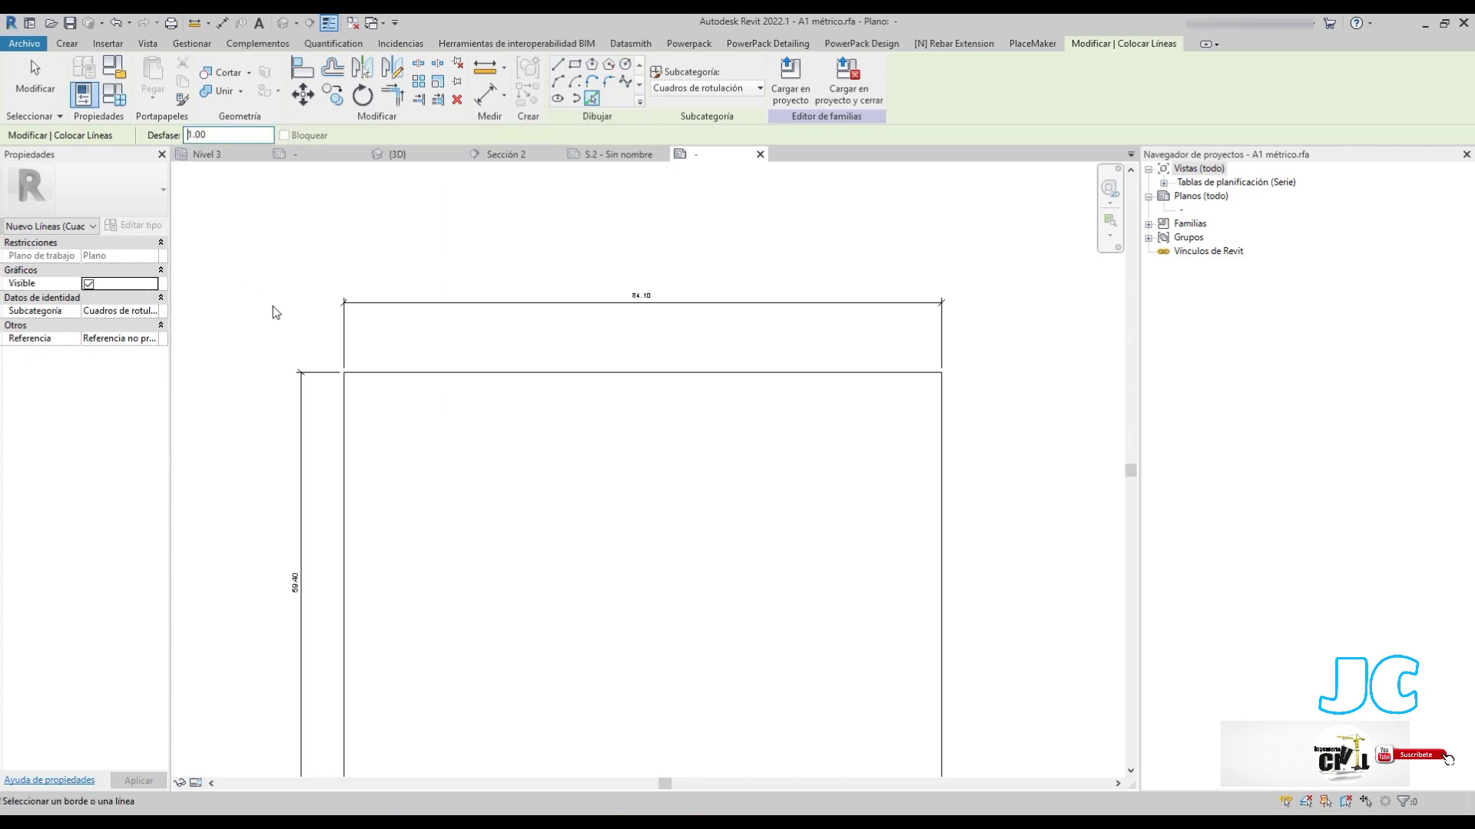
click(388, 382)
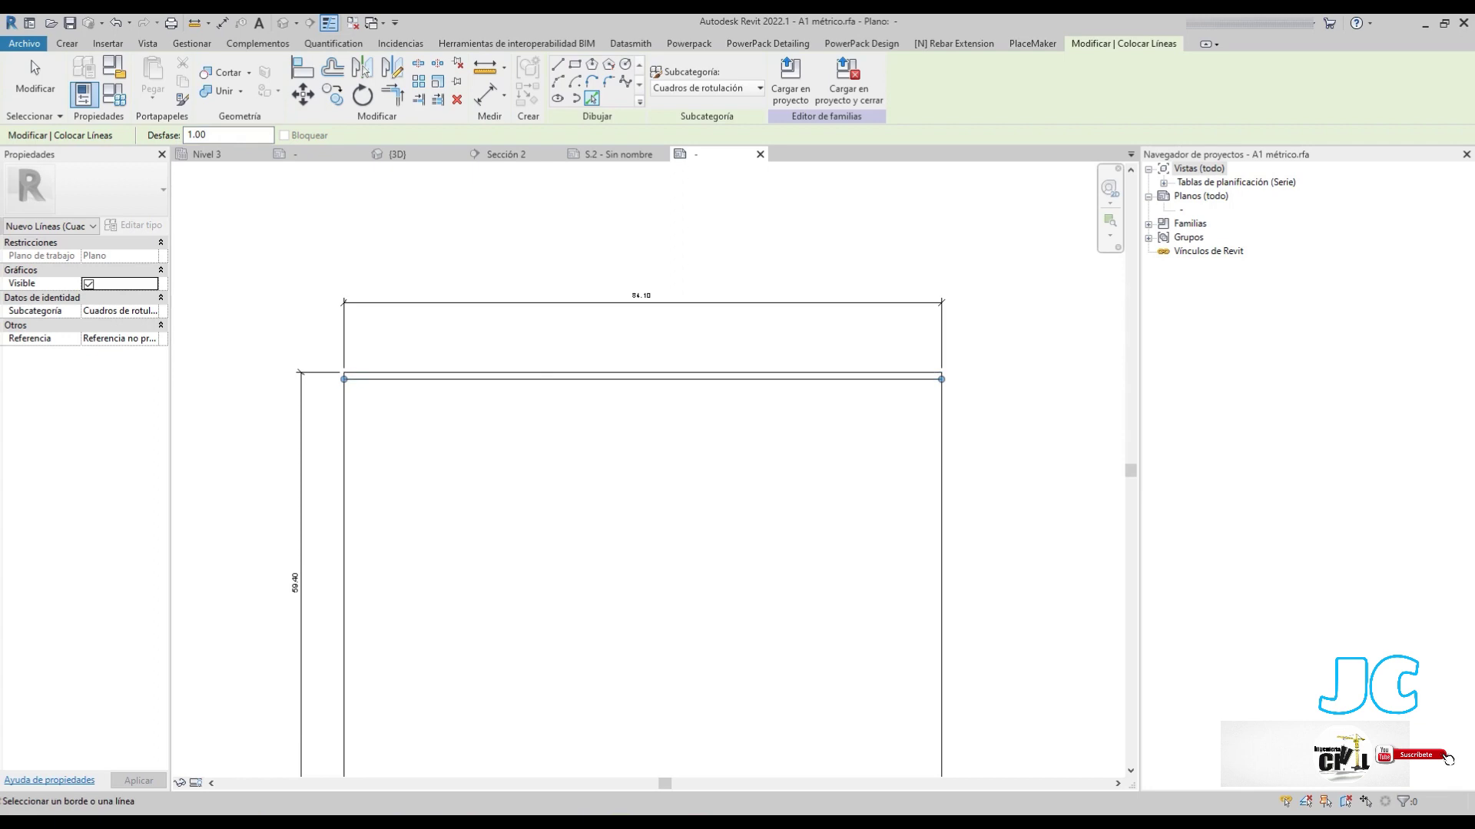
scroll(660, 492, down, 2)
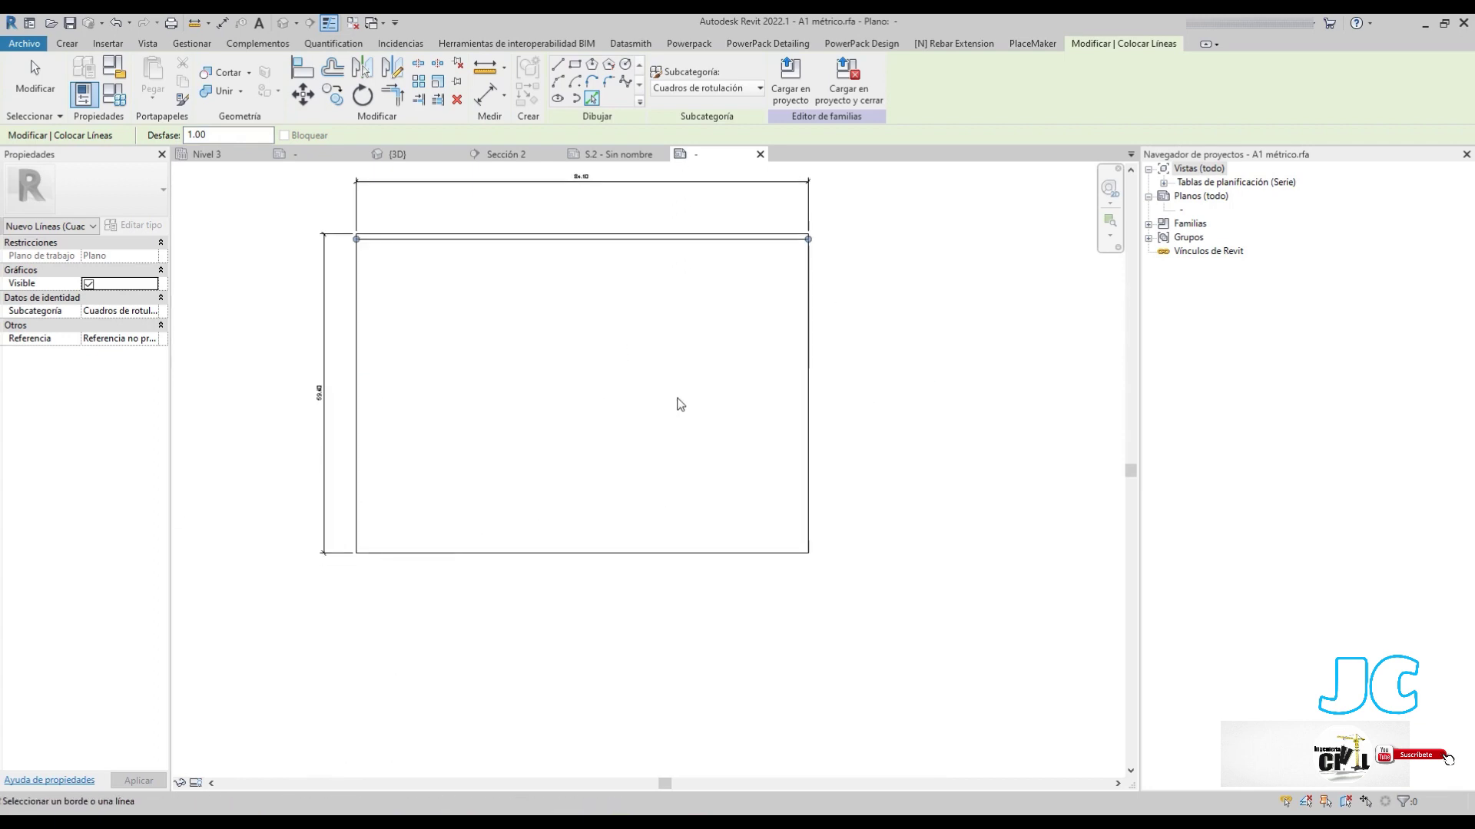
click(718, 551)
scroll(349, 502, up, 2)
Pick a border line offset 3 cm inside the left sheet edge
click(192, 136)
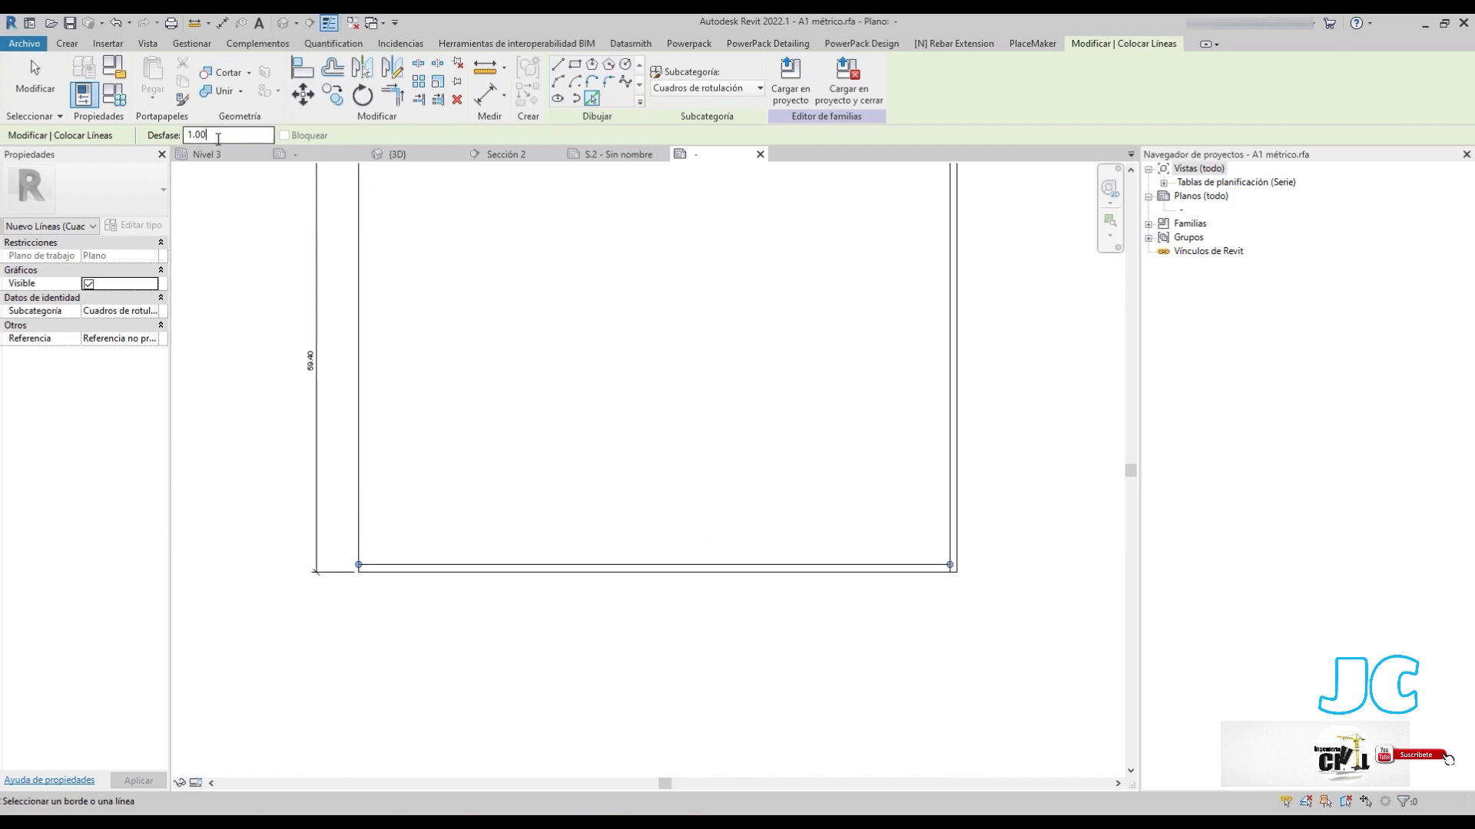
text(3)
click(361, 296)
scroll(338, 353, down, 2)
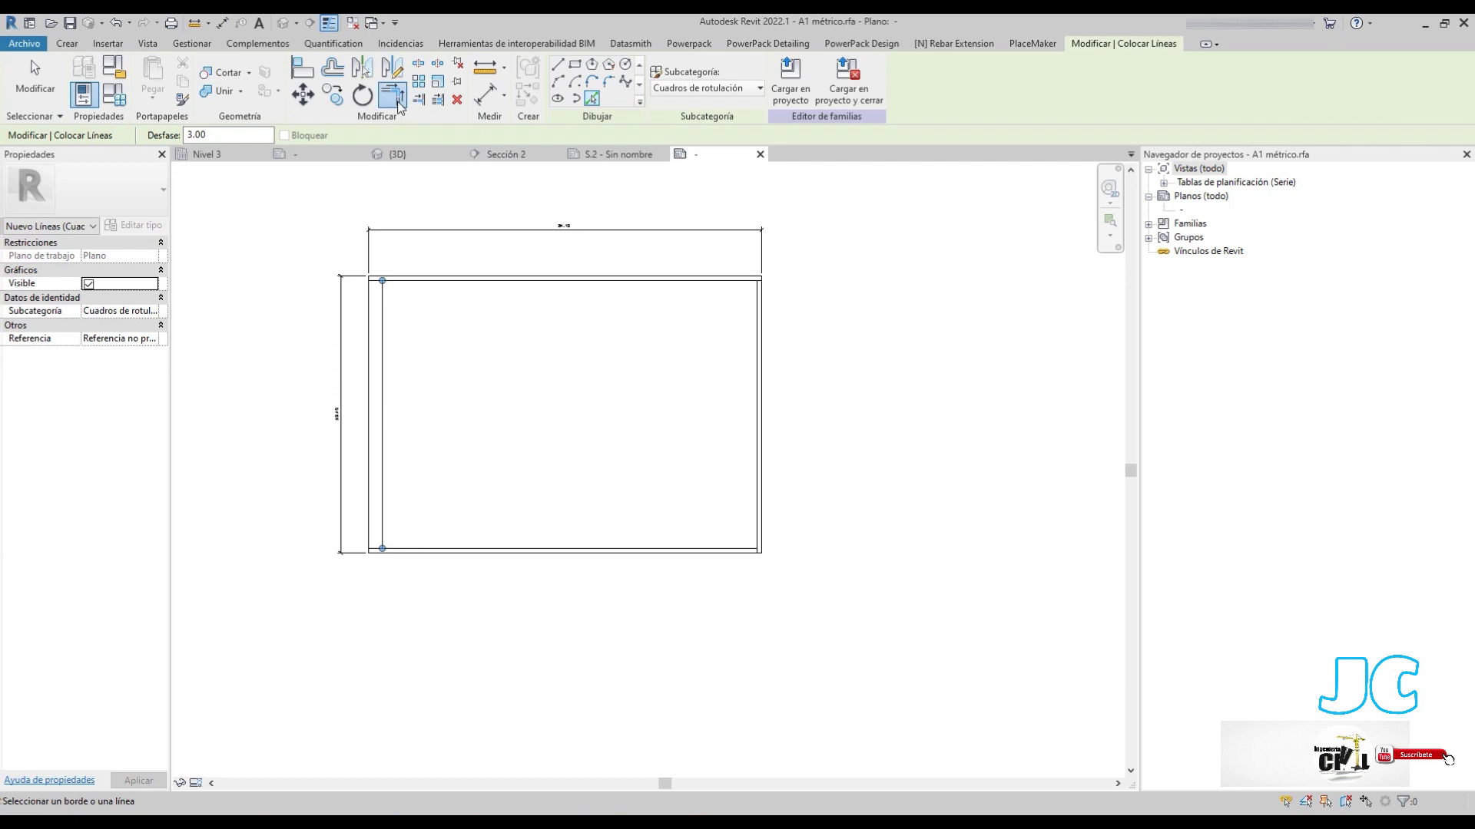
Trim each pair of inner border lines to corner, forming a closed rectangle
key(Escape)
key(Escape)
scroll(368, 292, up, 2)
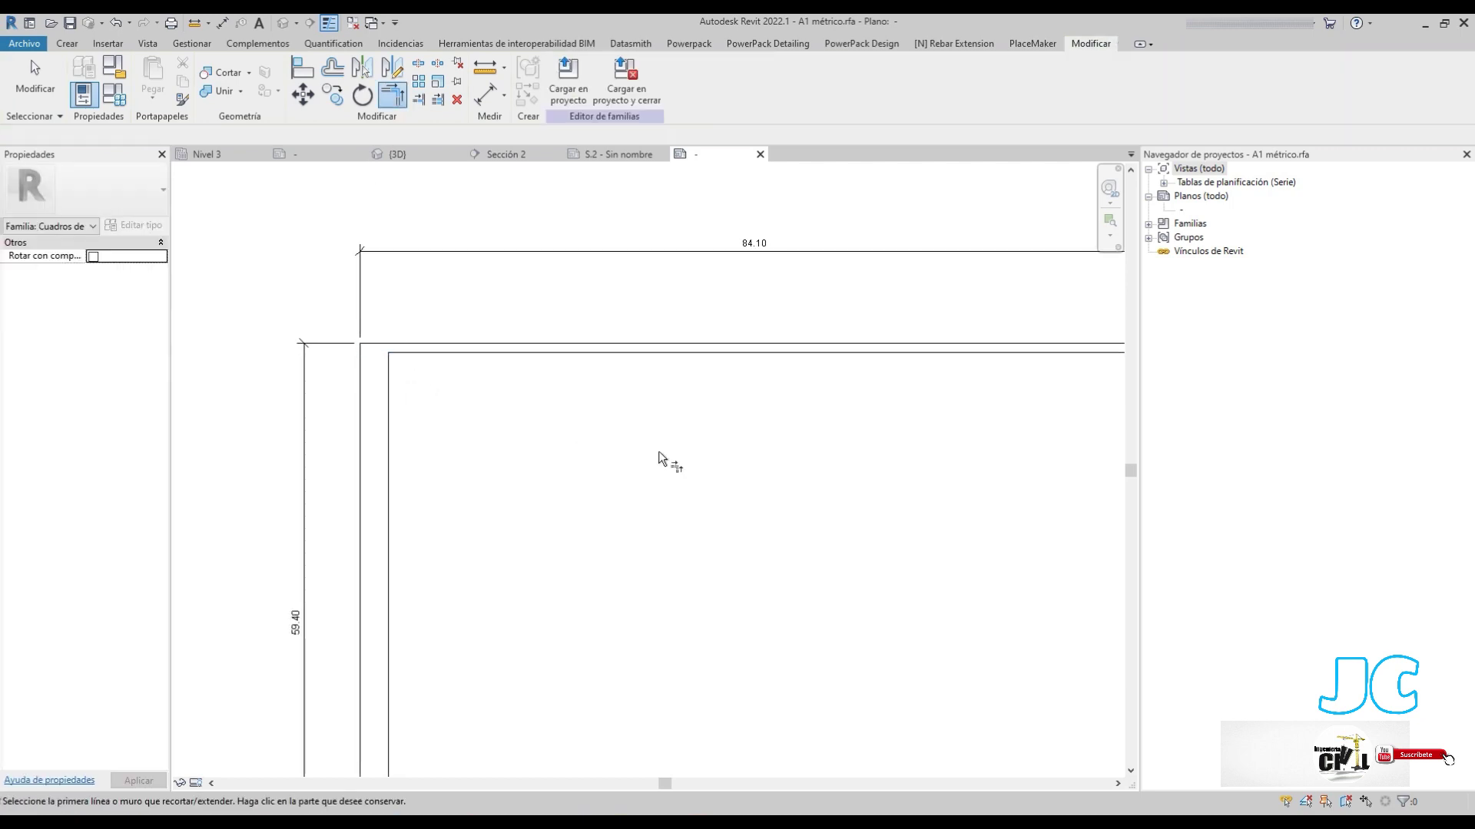
scroll(657, 450, down, 2)
scroll(381, 324, up, 2)
scroll(356, 438, down, 2)
scroll(536, 305, up, 2)
scroll(586, 500, down, 3)
middle_drag(460, 543, 974, 513)
scroll(970, 499, up, 2)
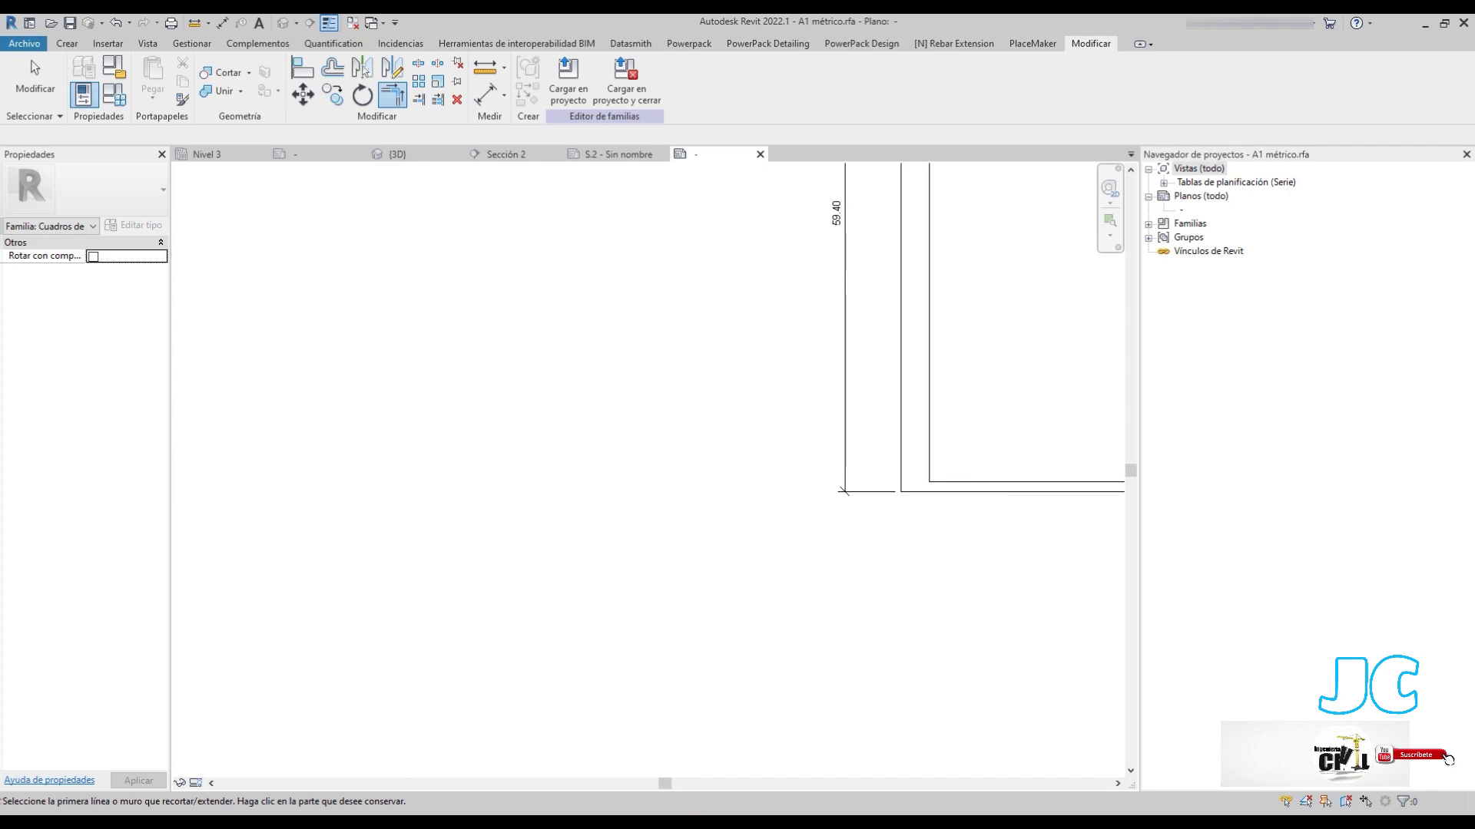
middle_drag(905, 576, 257, 635)
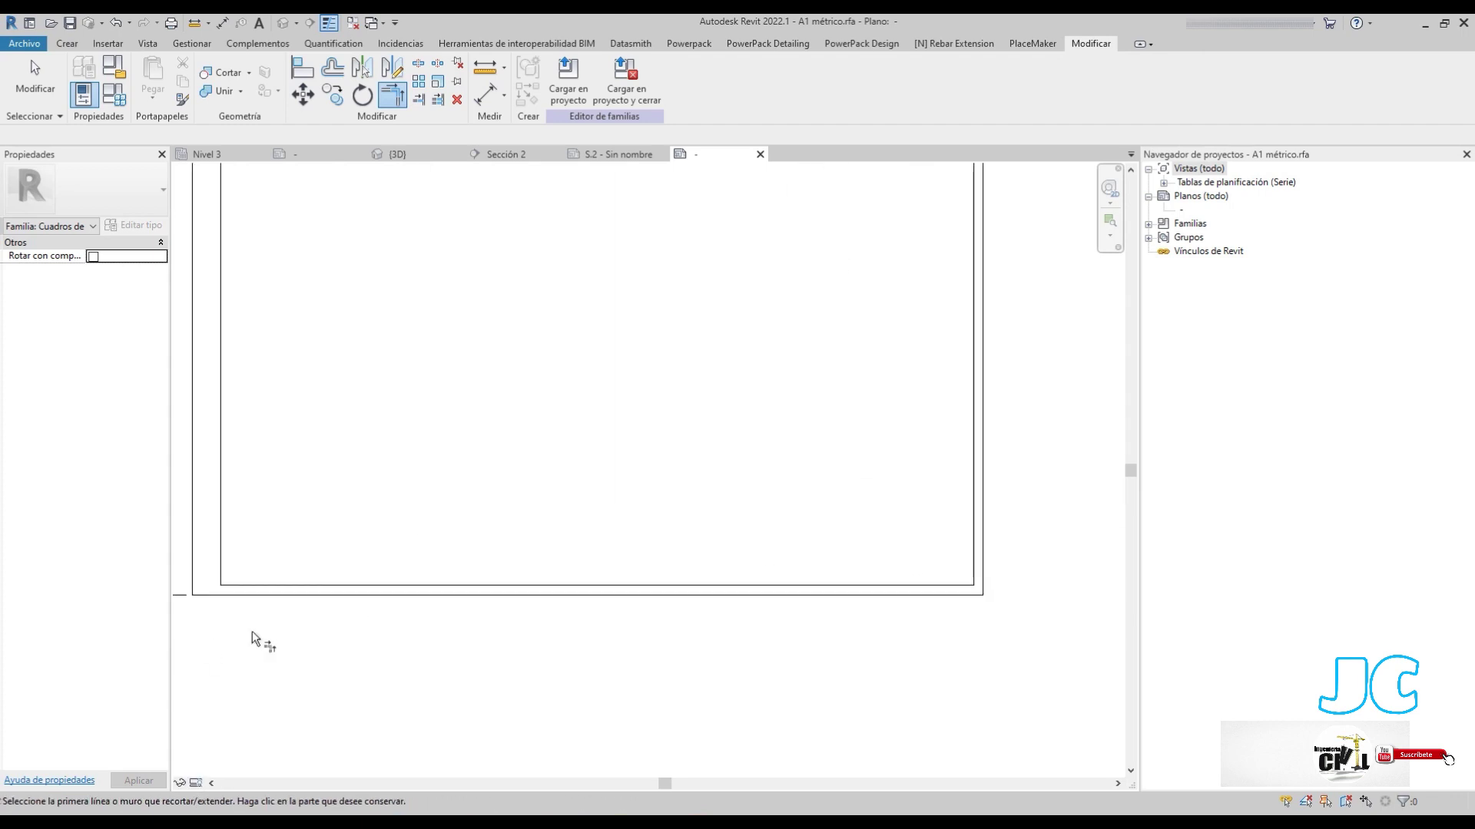
key(Escape)
Pick a line offset 4 cm above the bottom inner border to form the bottom strip
click(67, 43)
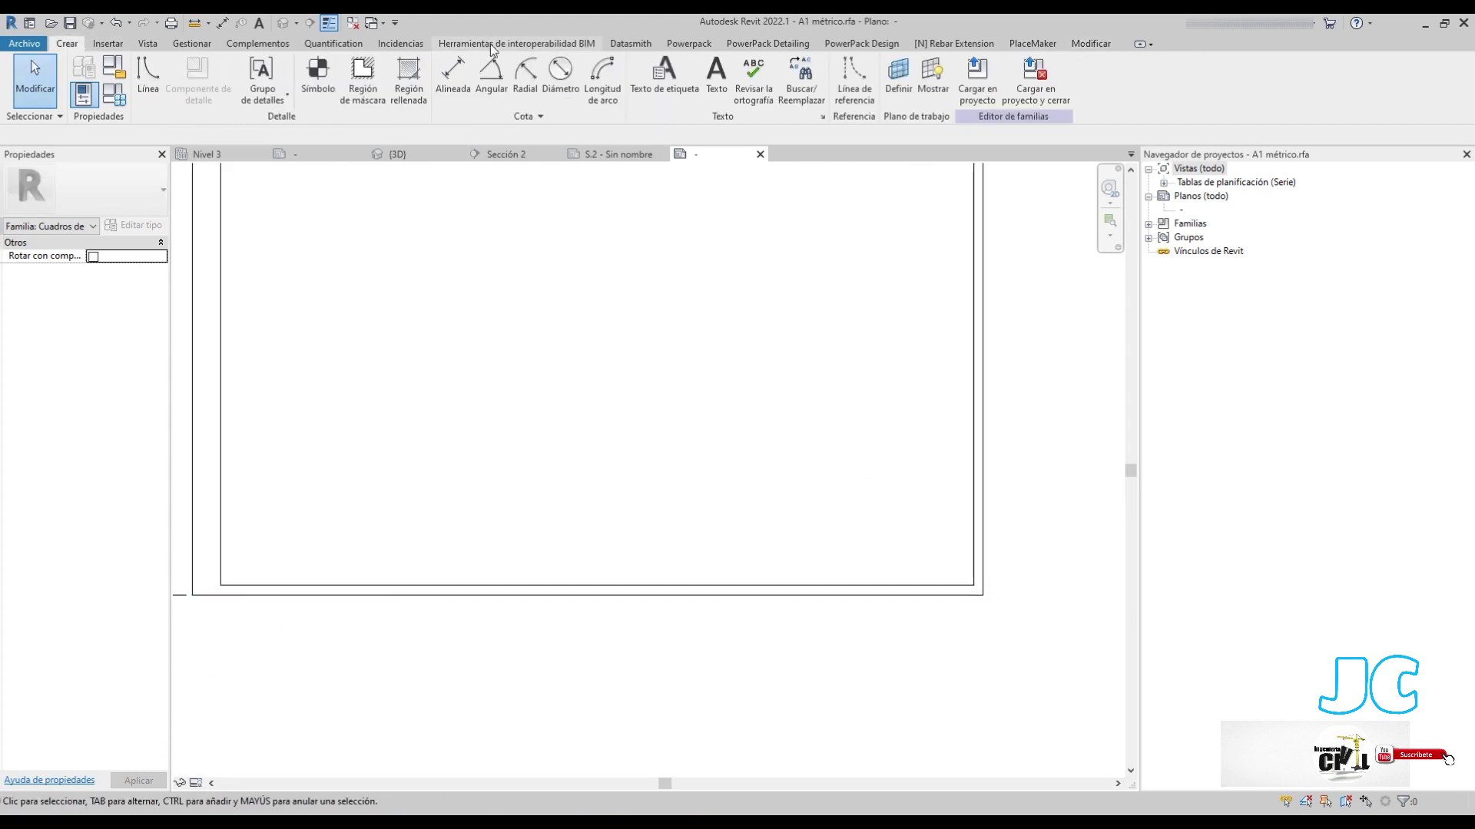
click(147, 71)
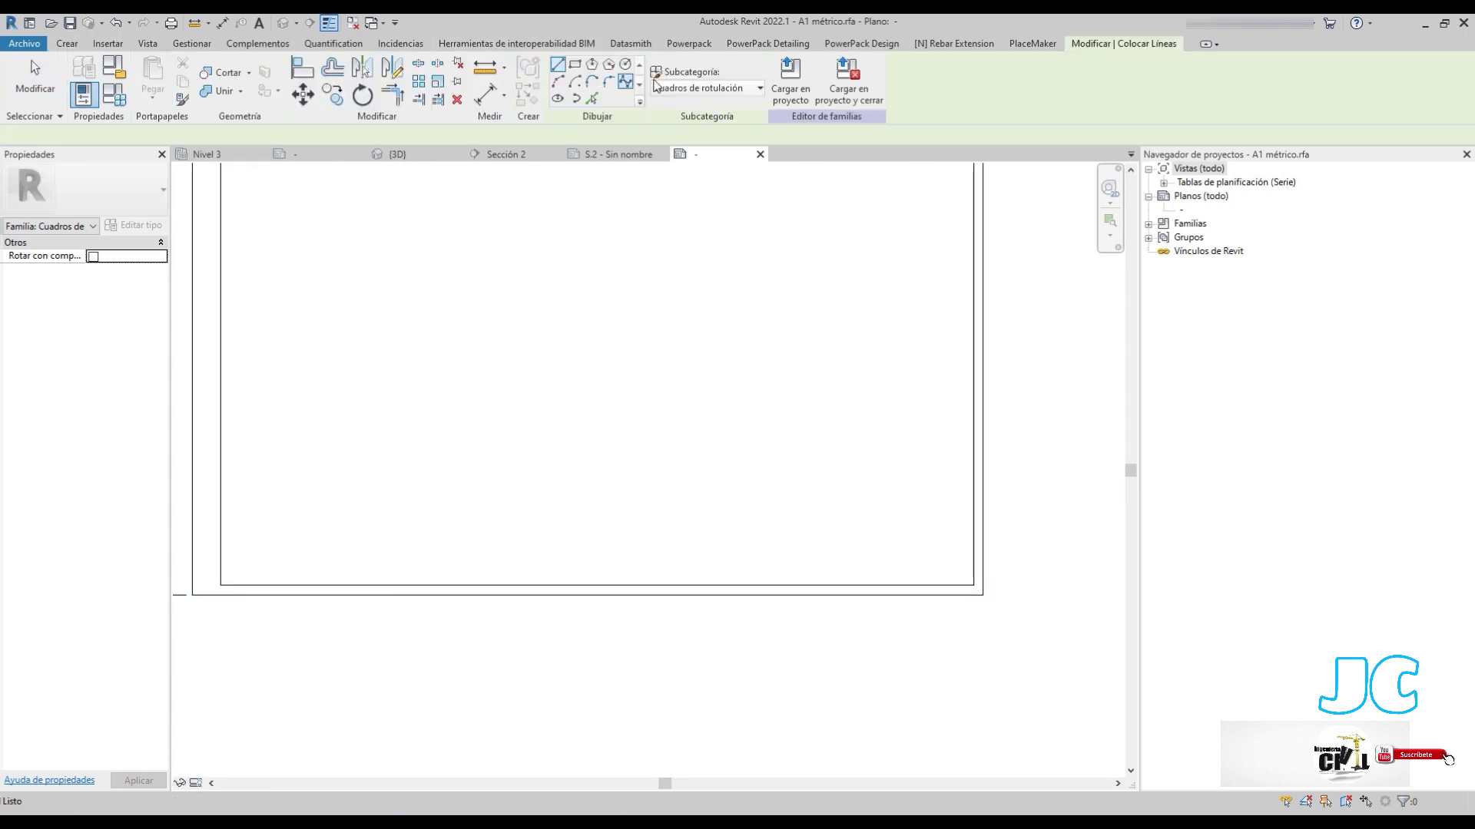
click(592, 98)
double_click(228, 134)
text(4)
click(298, 589)
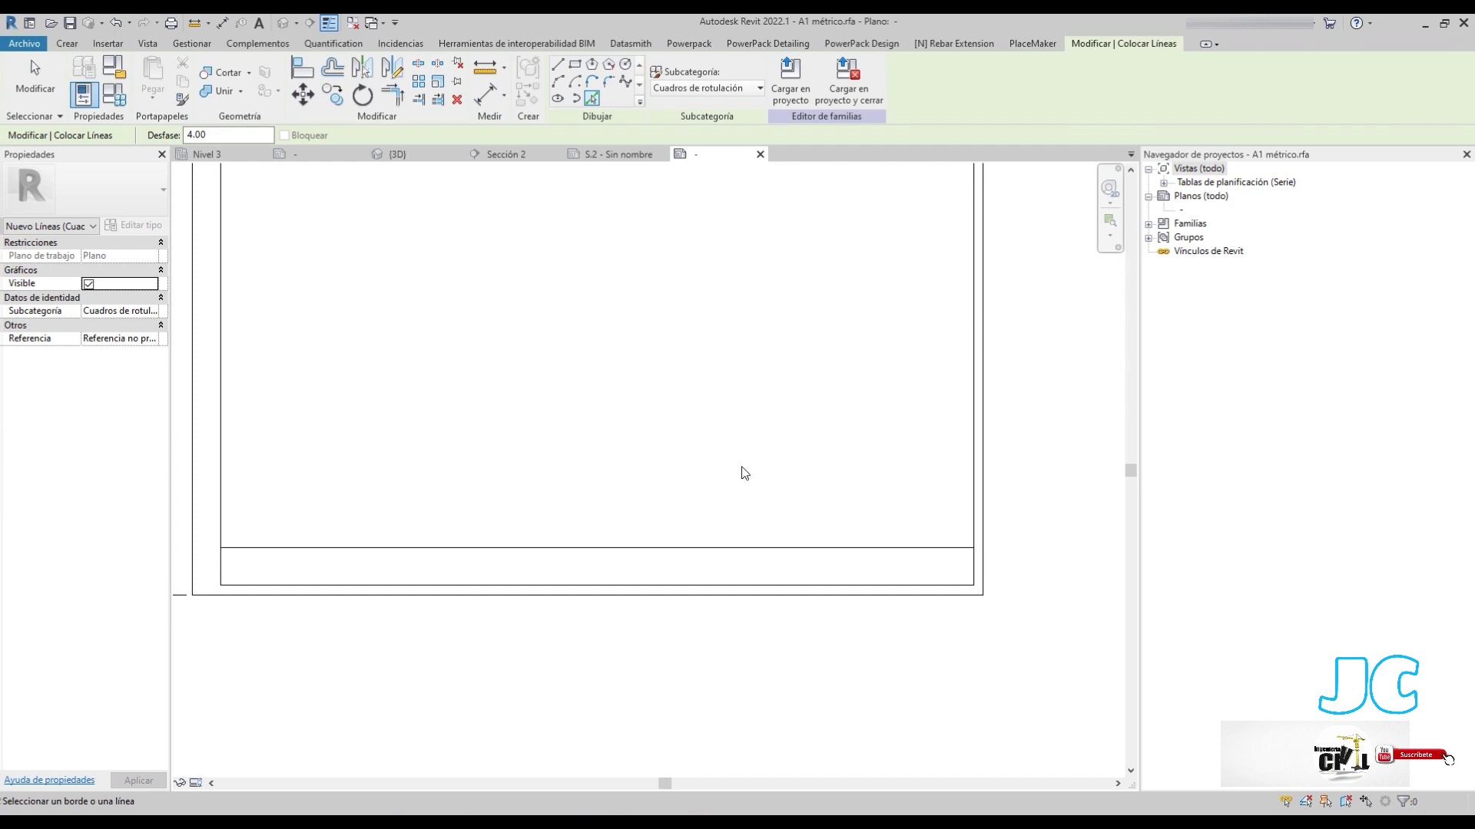
key(Escape)
key(Escape)
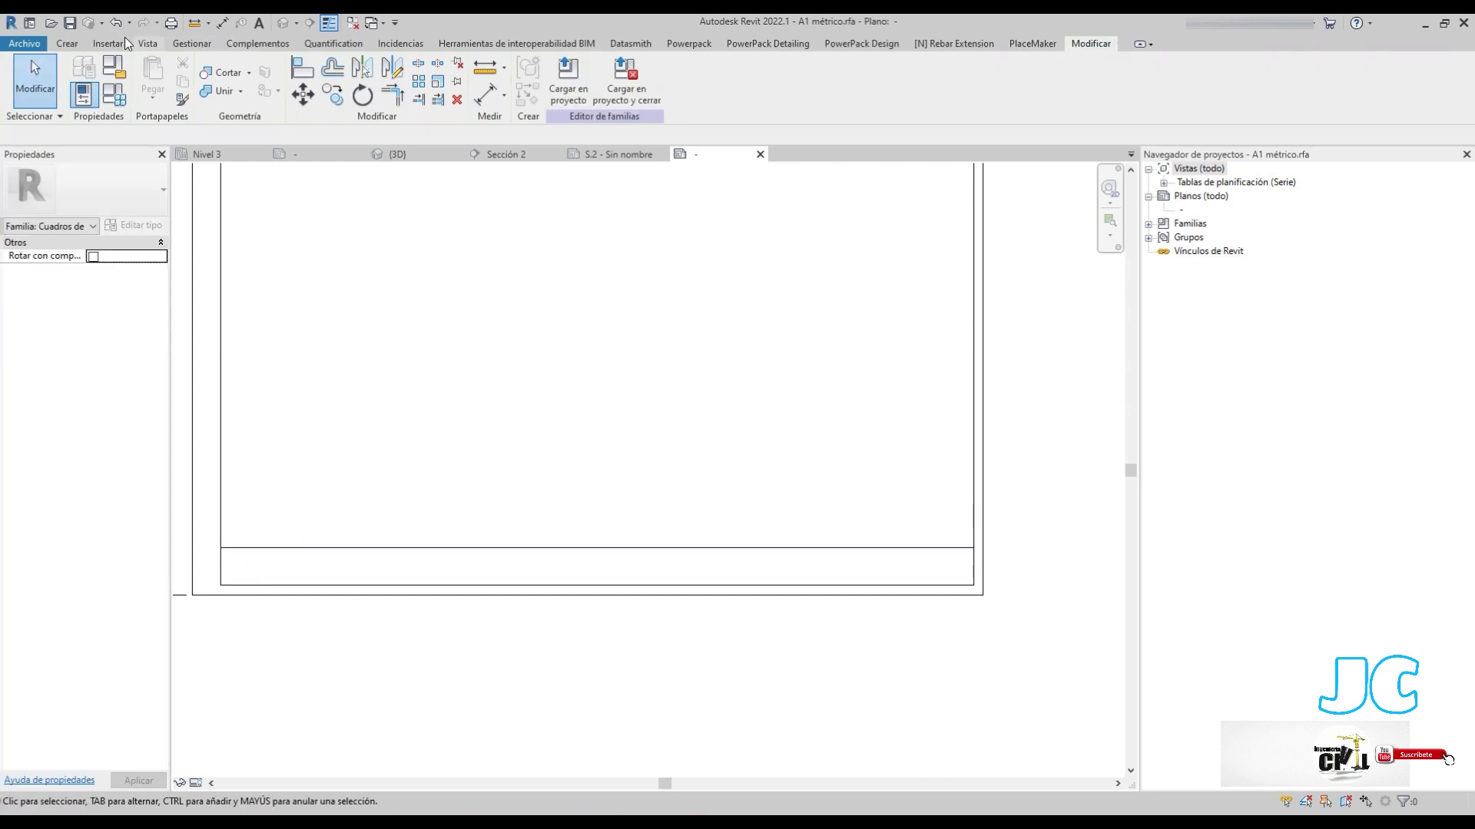
click(85, 45)
click(149, 79)
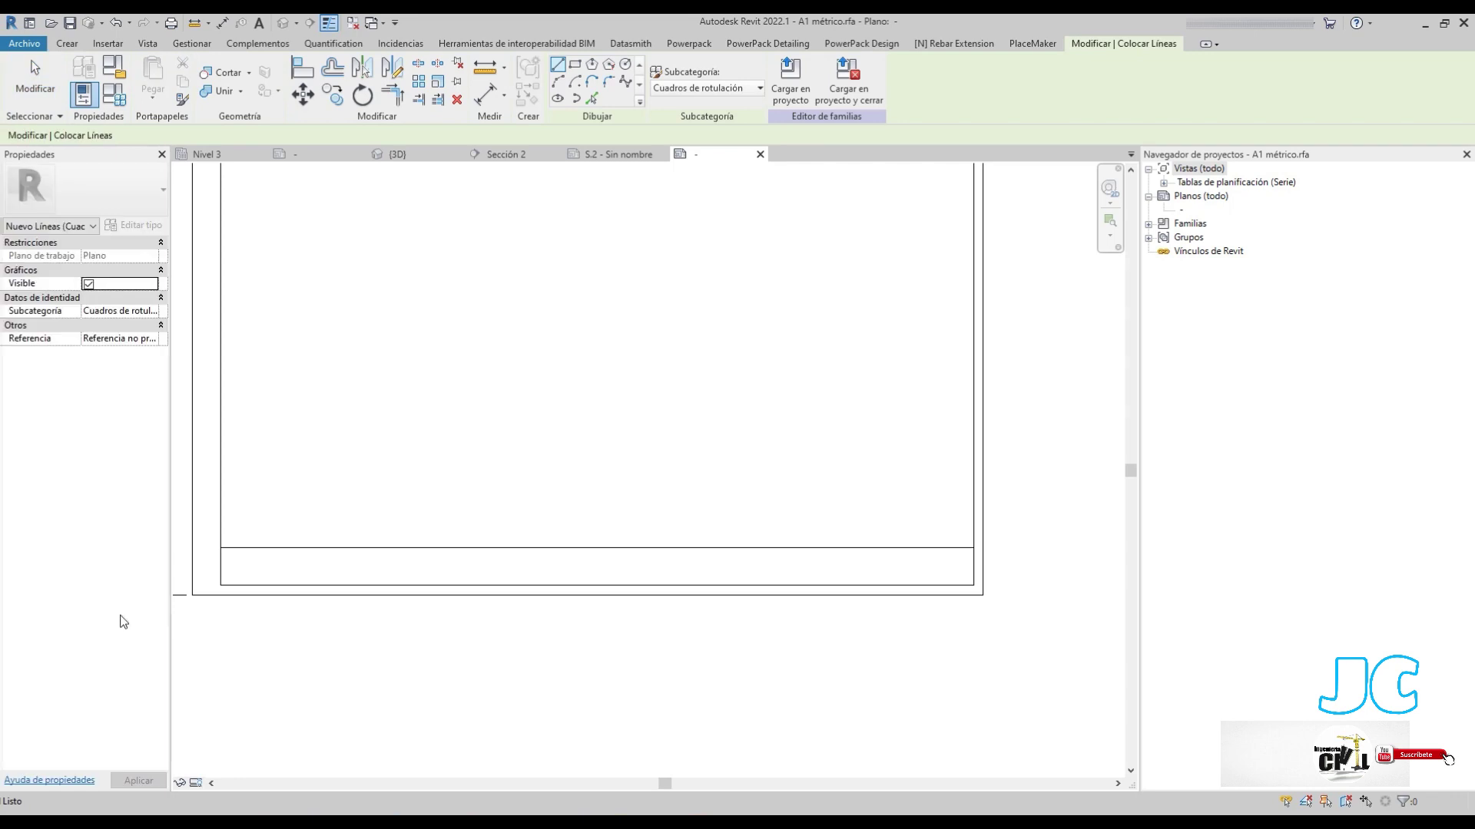
Draw a vertical divider 20 cm from the inner left edge, stretched to the strip's top
double_click(273, 141)
text(20)
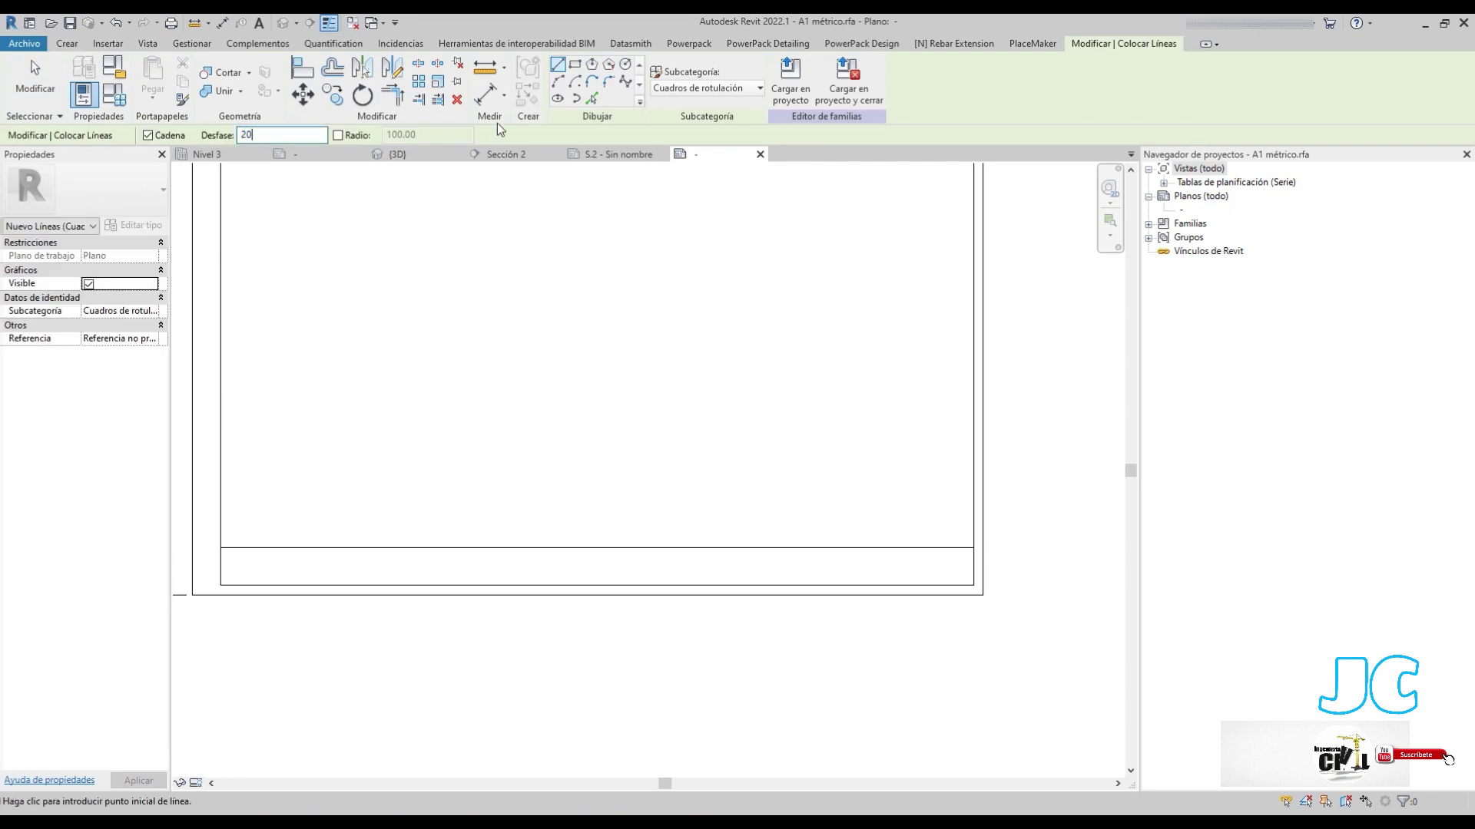
middle_drag(233, 600, 453, 584)
click(444, 535)
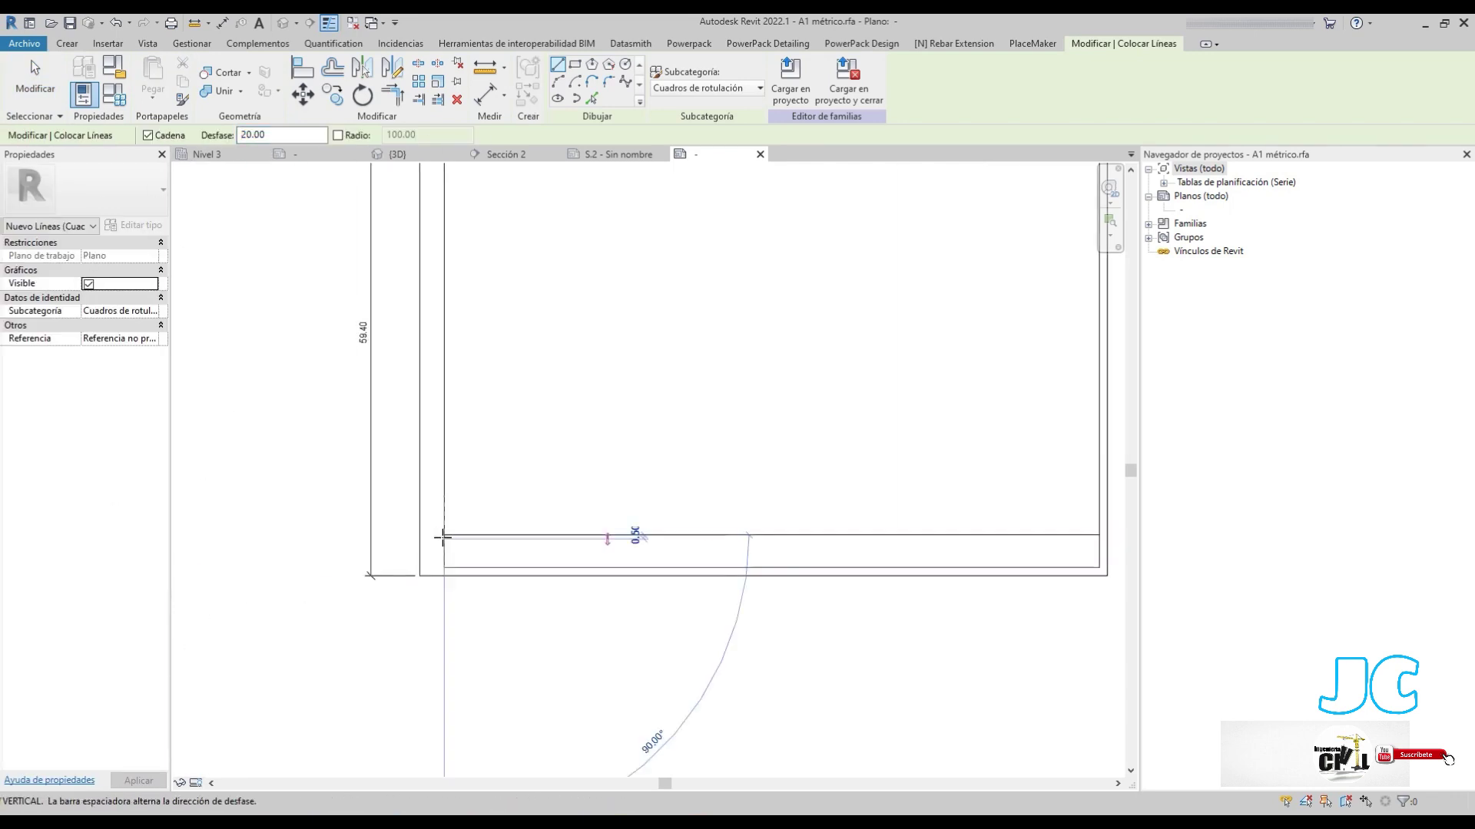
click(440, 642)
key(Escape)
key(Escape)
scroll(611, 643, up, 2)
scroll(610, 643, up, 1)
drag(610, 643, 610, 514)
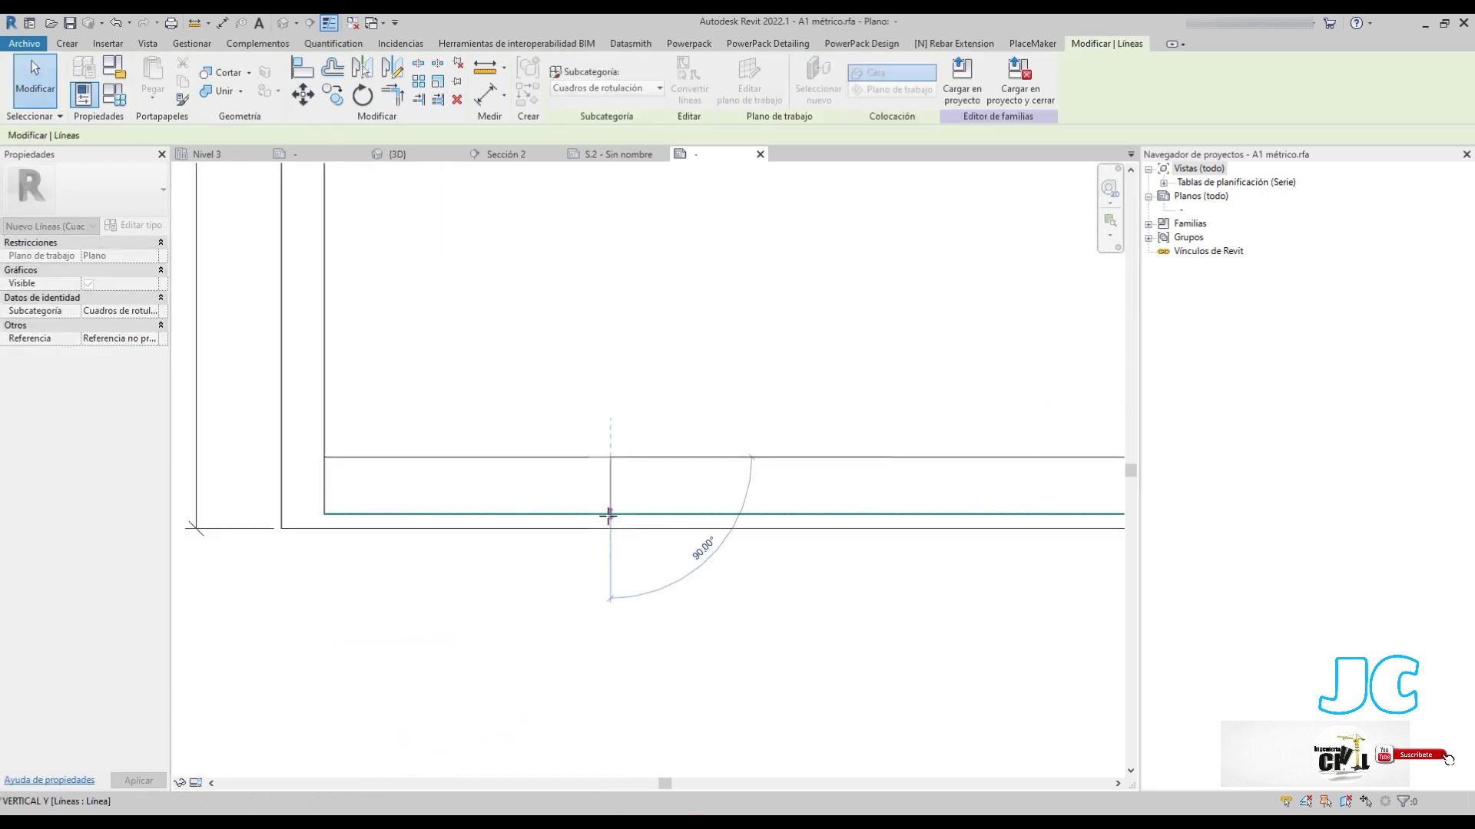
key(Escape)
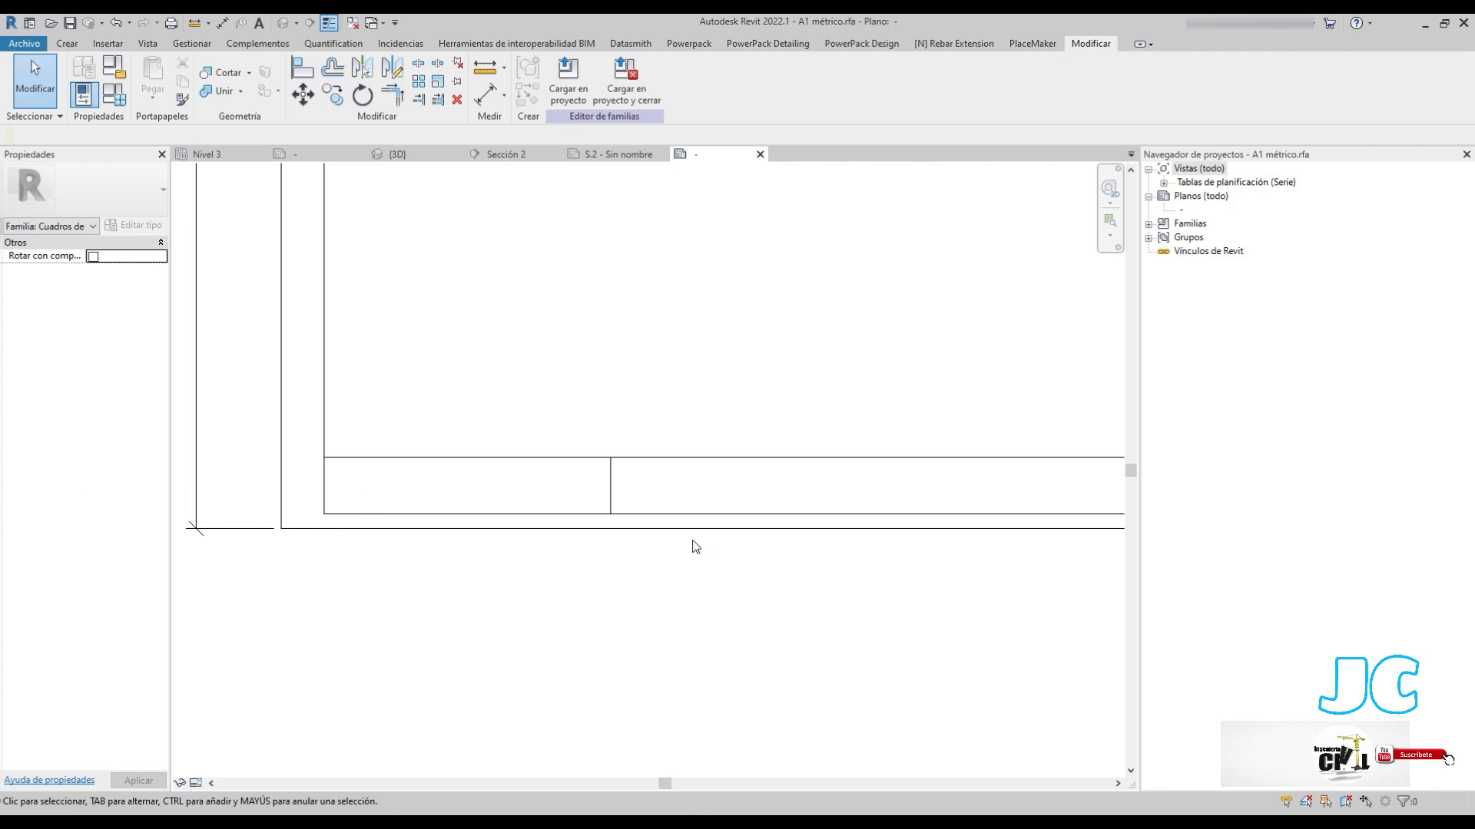
Copy the vertical divider 1.50 and then 5.40 to the right
click(611, 473)
click(332, 94)
click(611, 485)
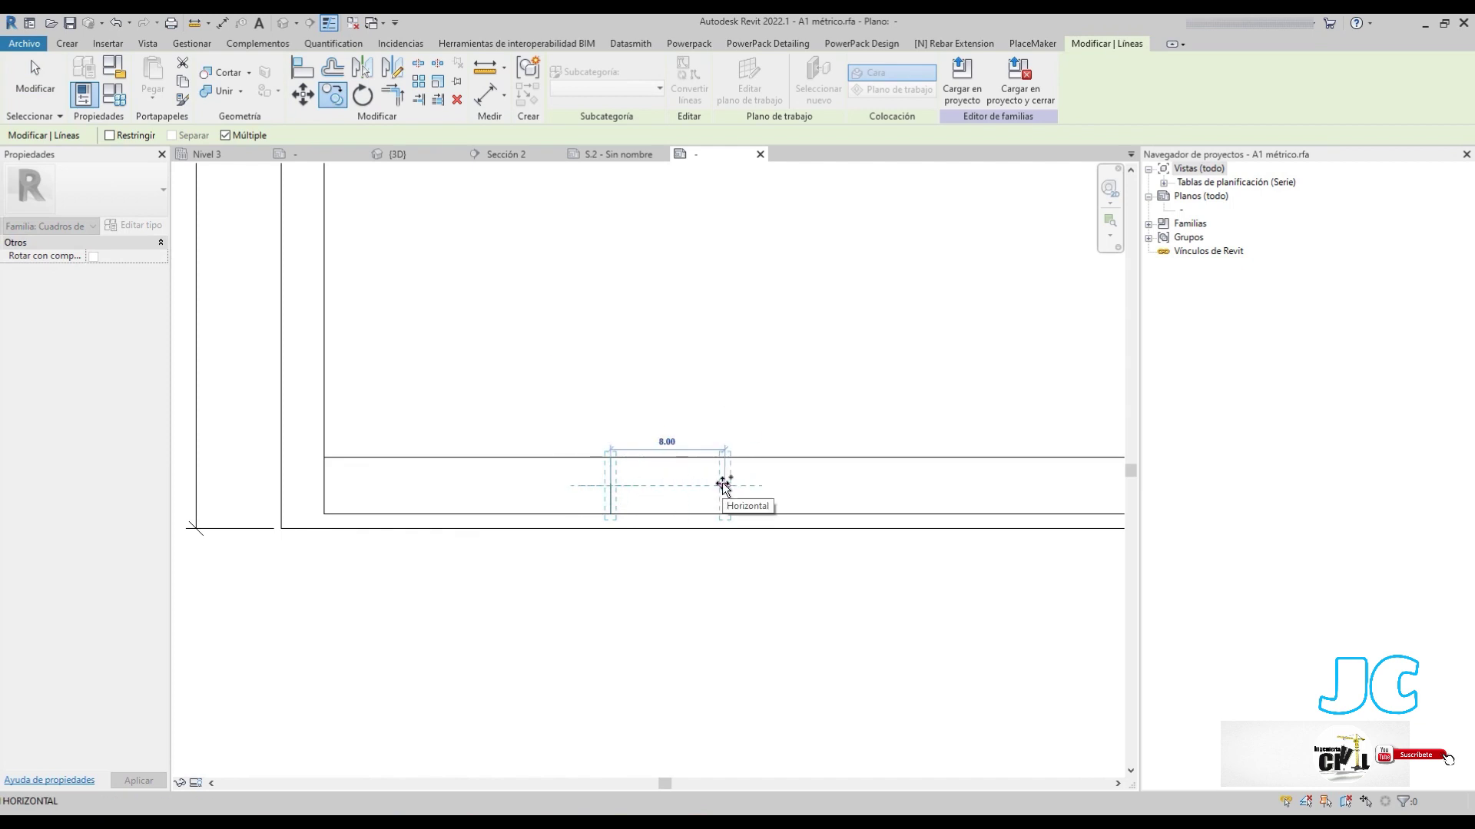
text(1.5)
key(Return)
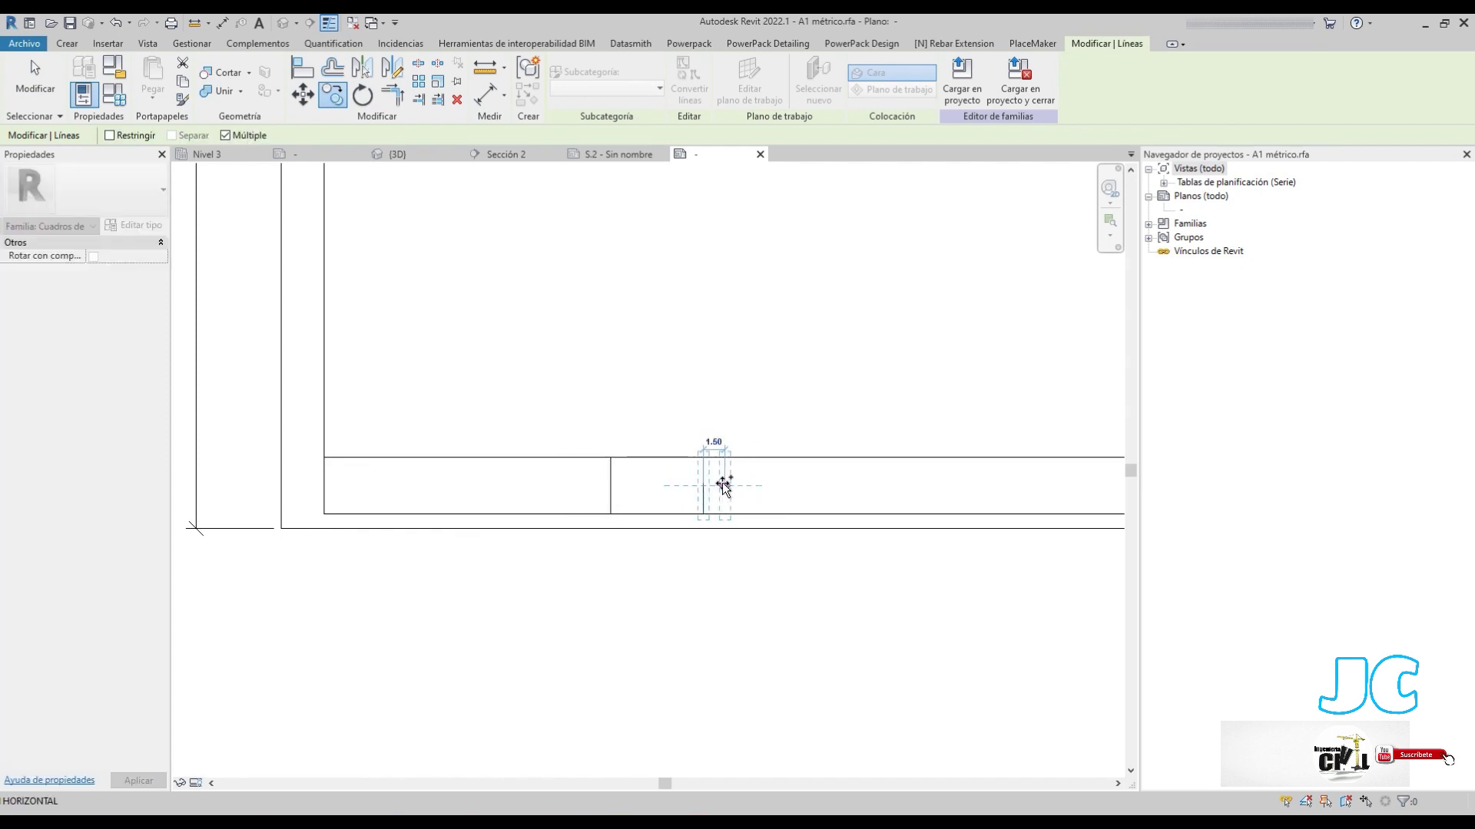
key(Escape)
key(Escape)
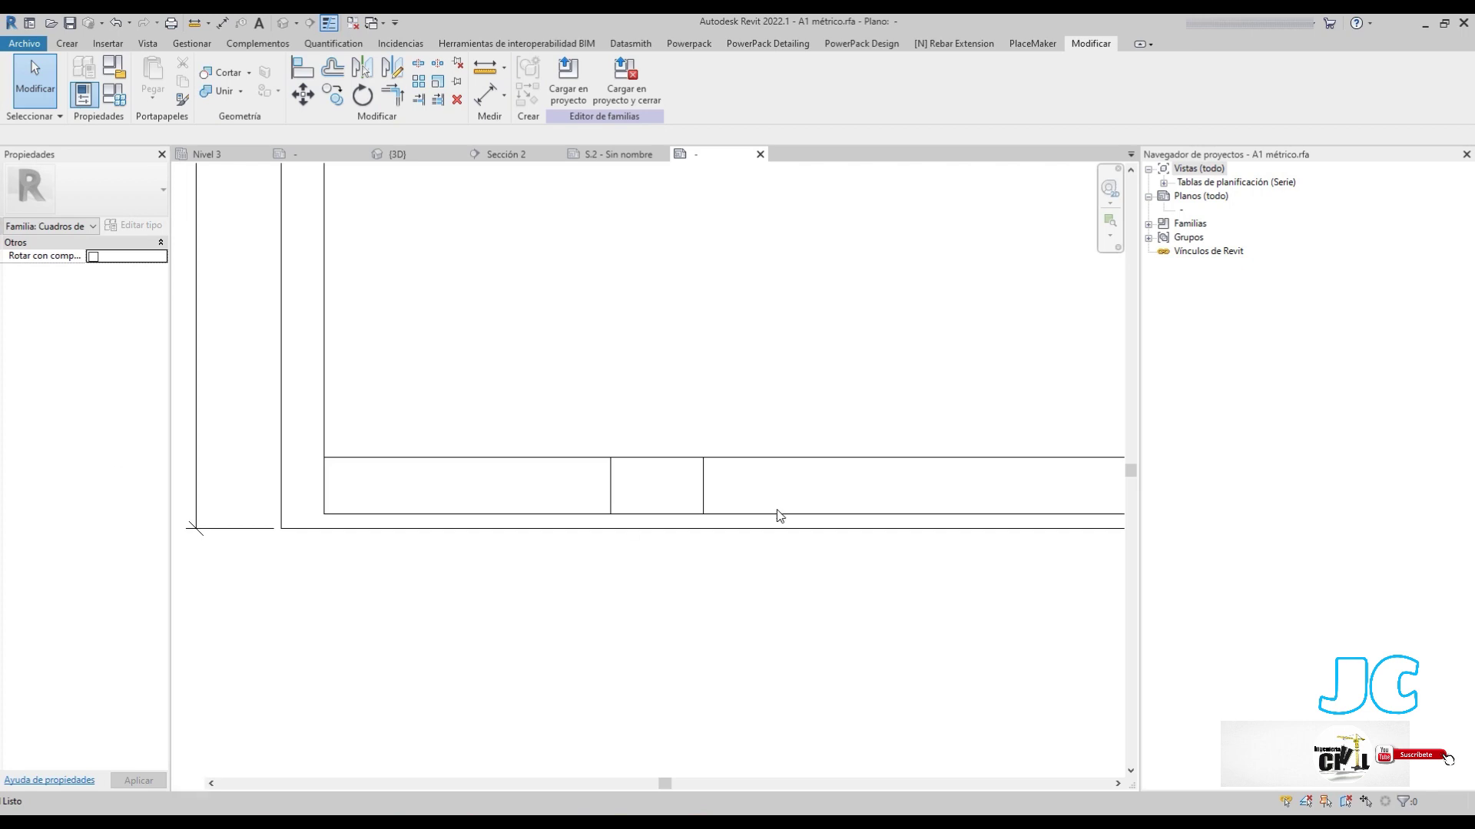
click(703, 487)
click(332, 96)
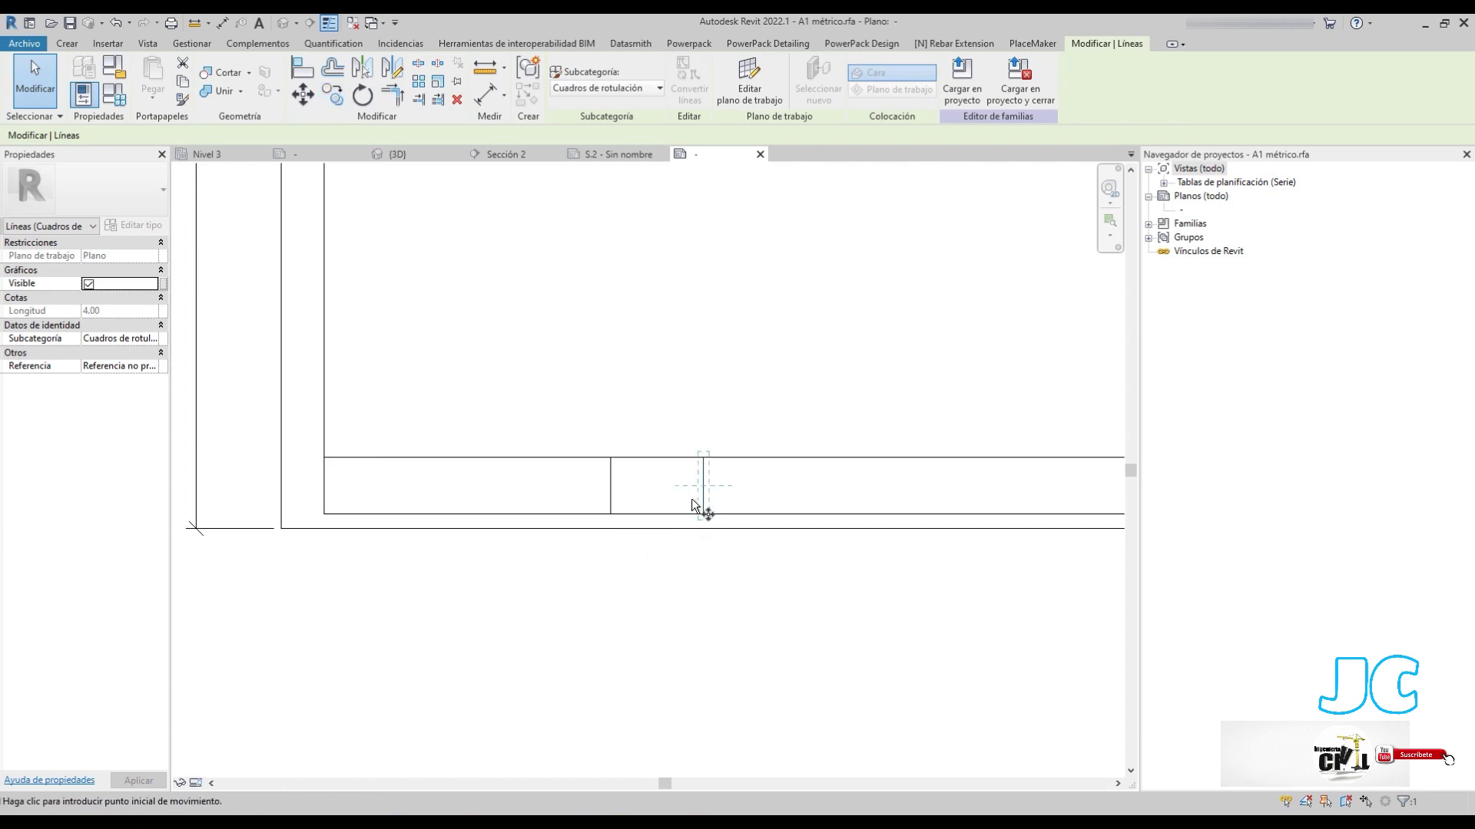
click(698, 486)
text(5.4)
key(Return)
key(Escape)
key(Escape)
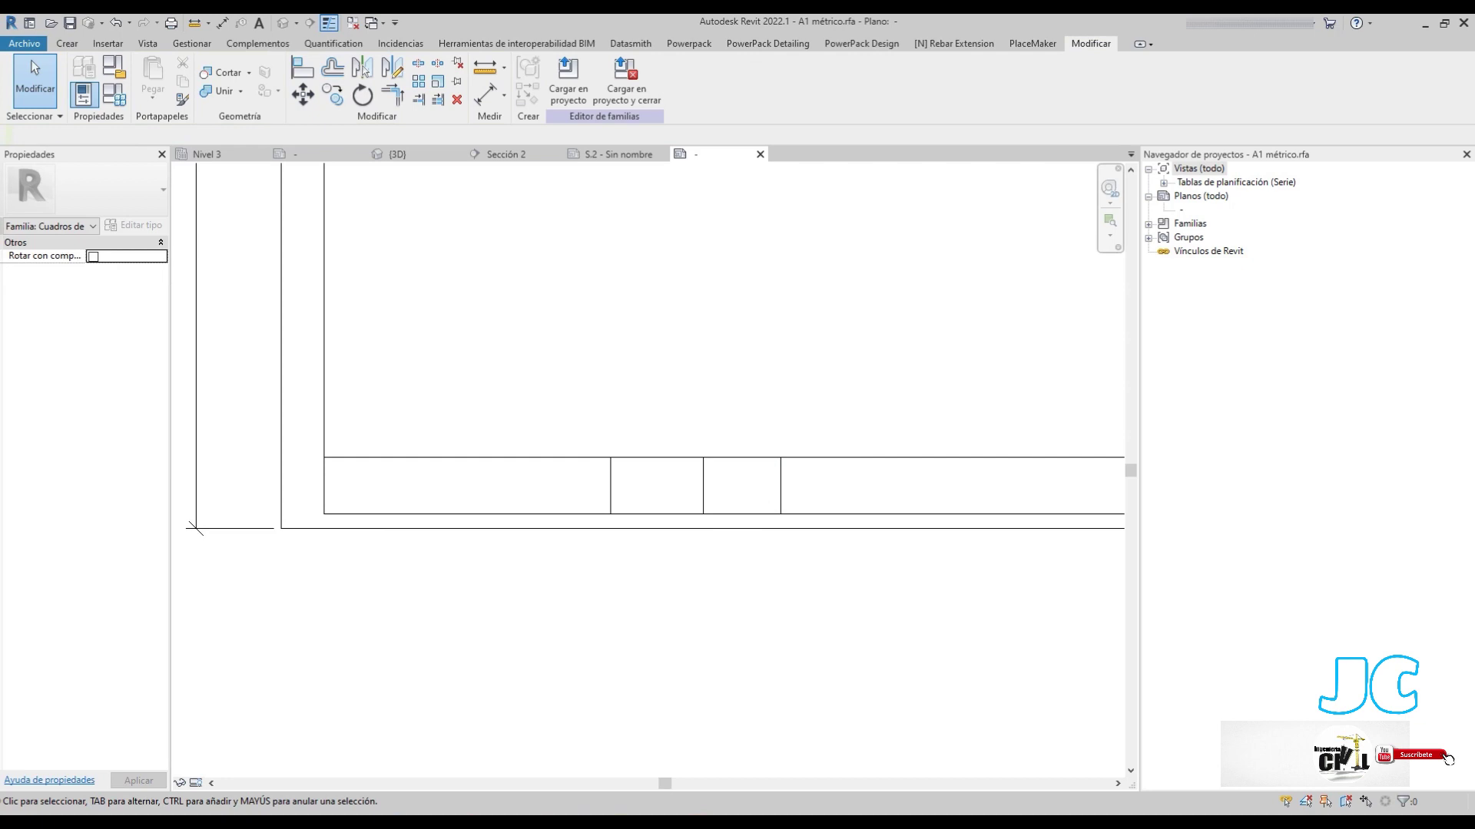
Add dividers 6.00 and 10.75 further along the bottom strip
middle_drag(501, 511, 236, 509)
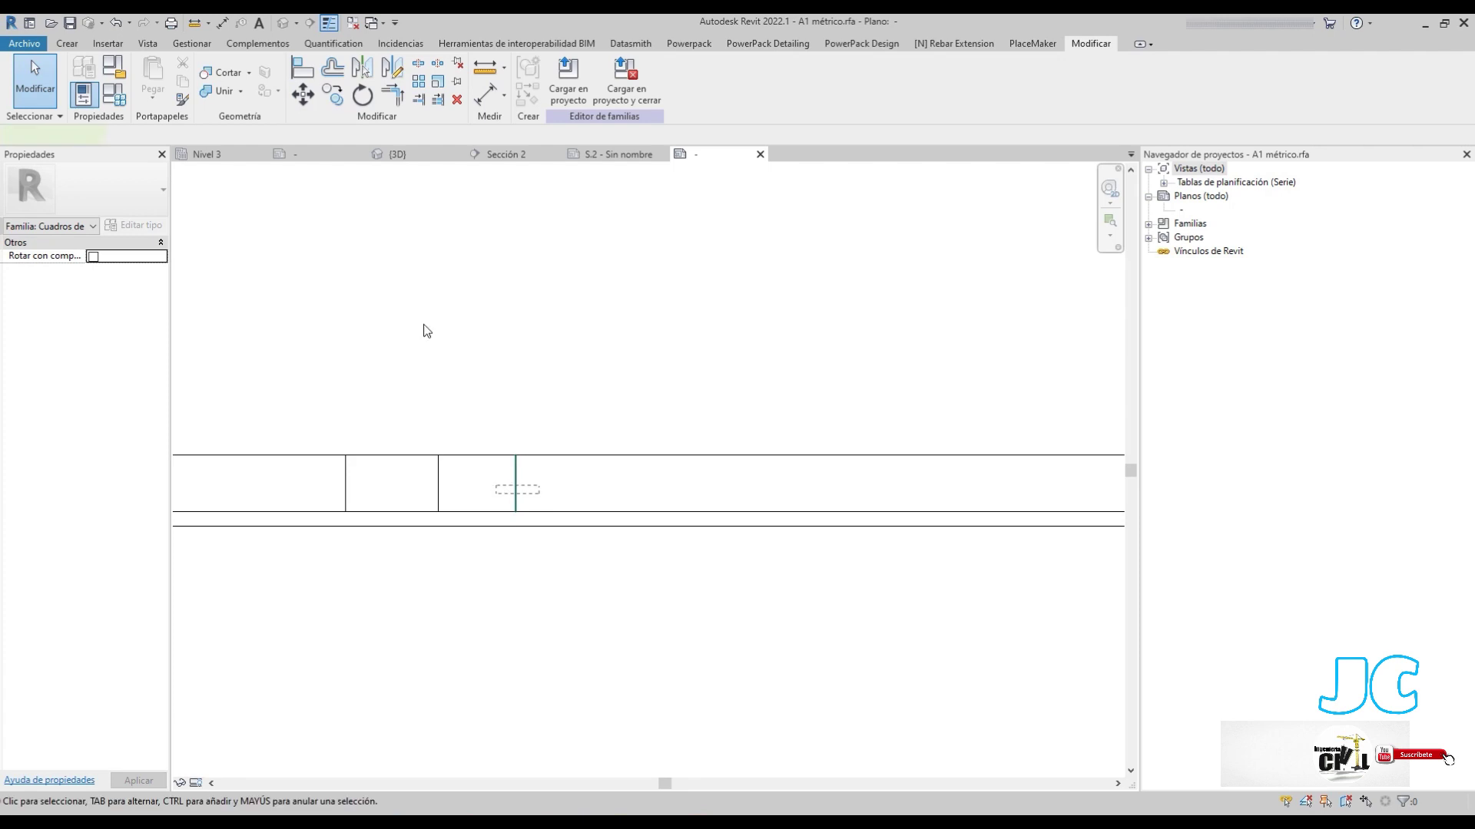
click(515, 484)
click(333, 94)
click(515, 483)
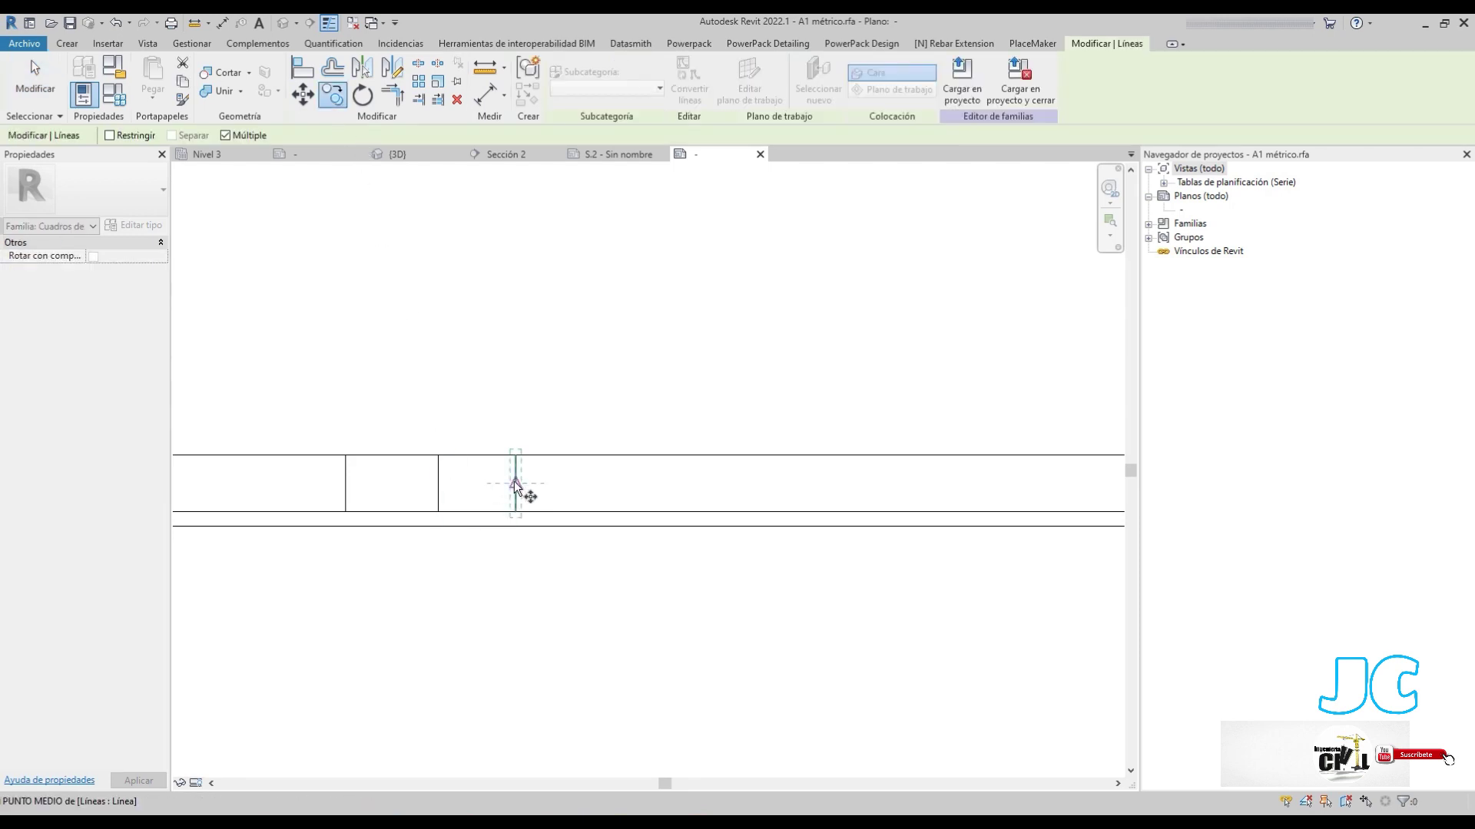
text(5.)
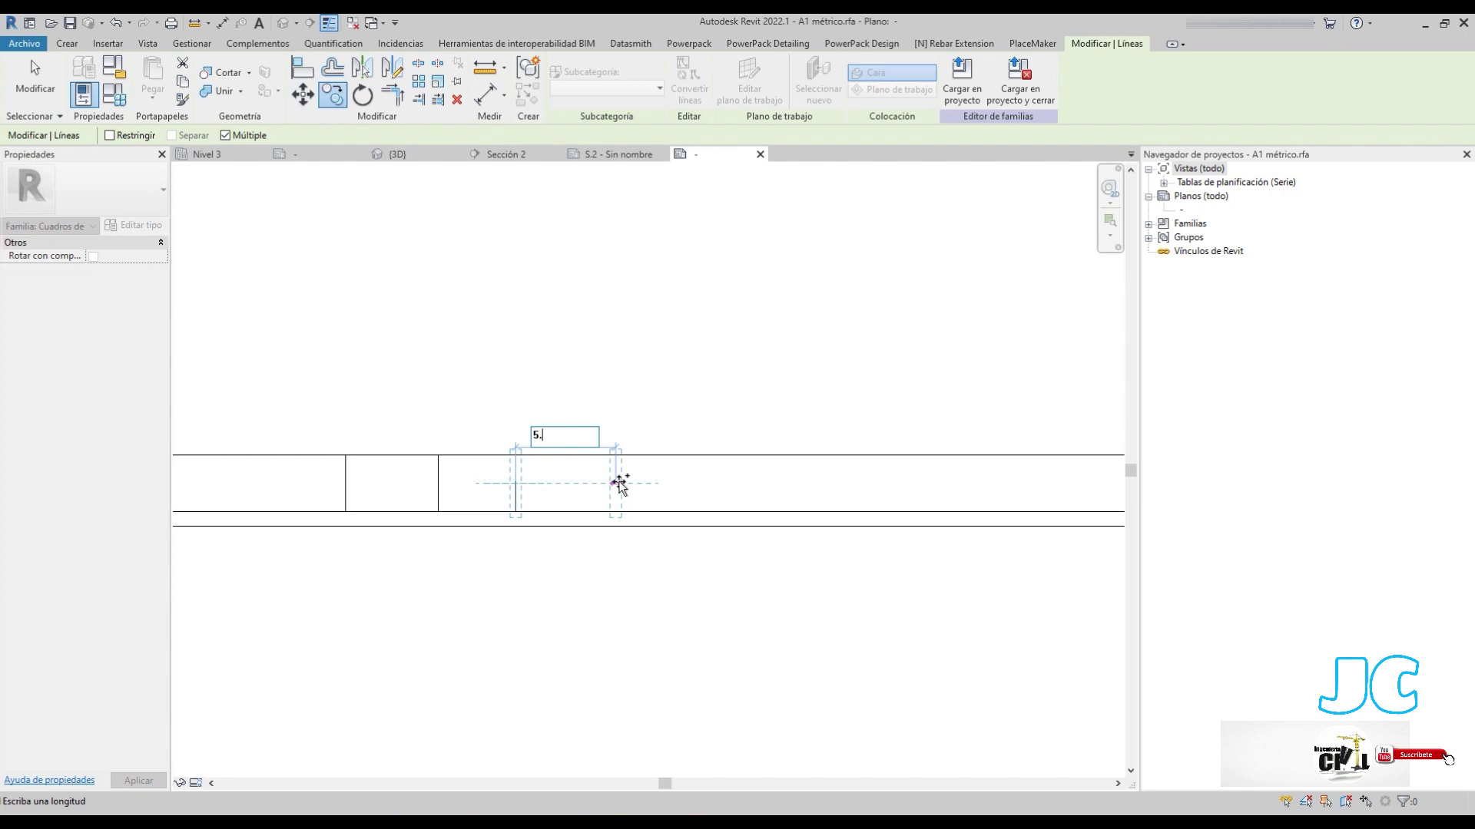
key(Return)
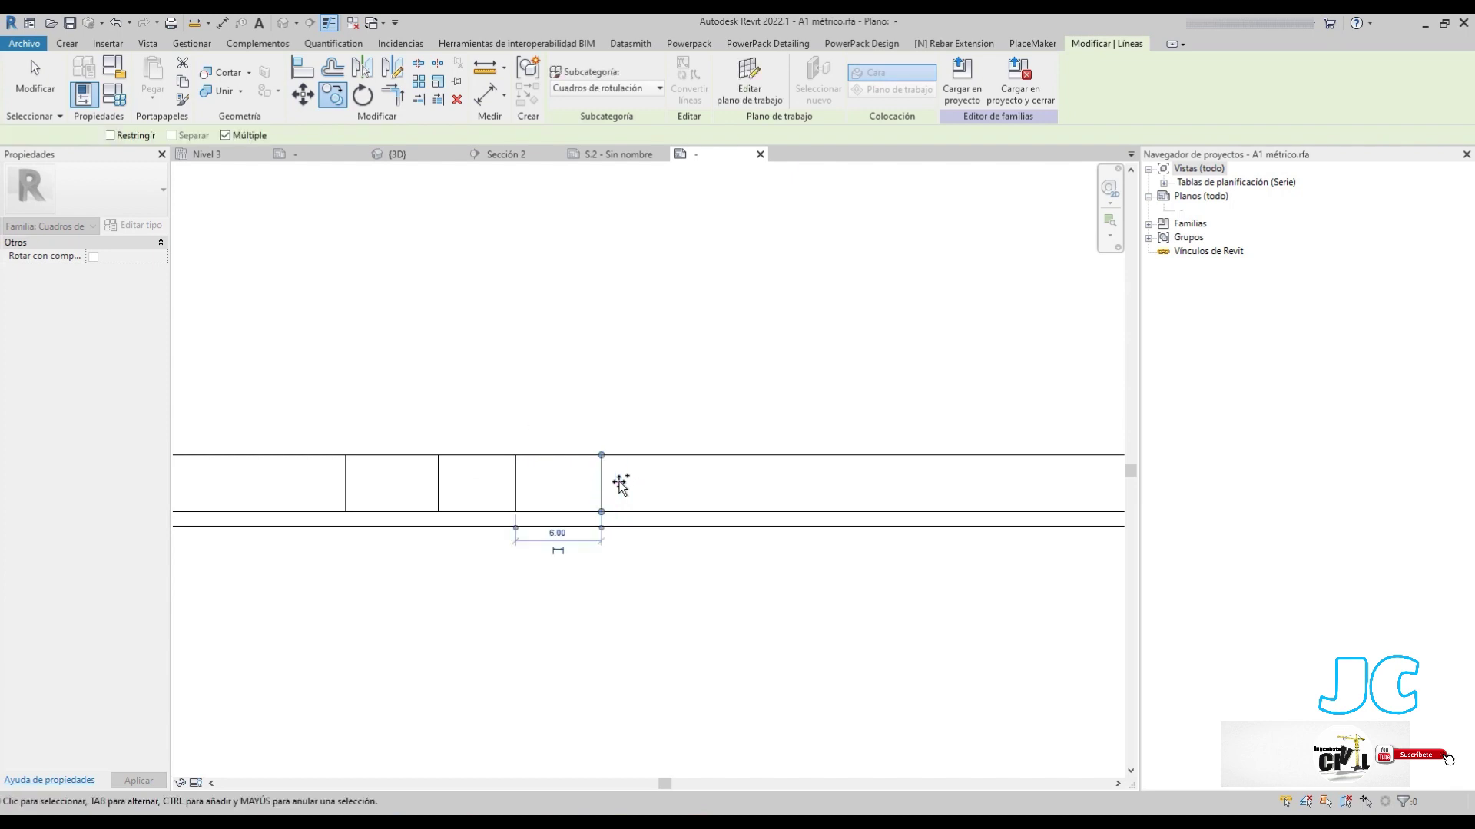
key(Escape)
key(Escape)
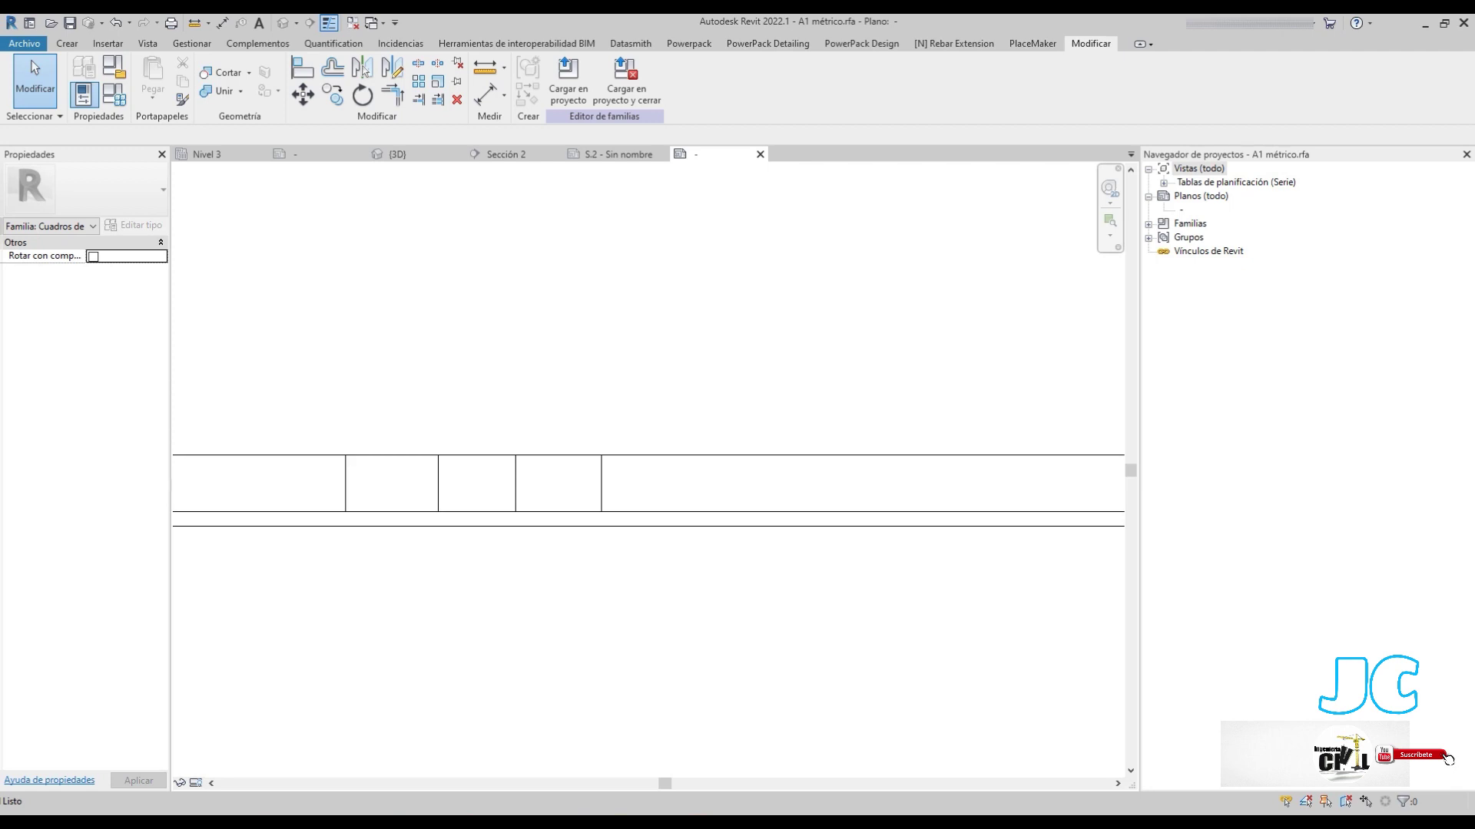
click(602, 494)
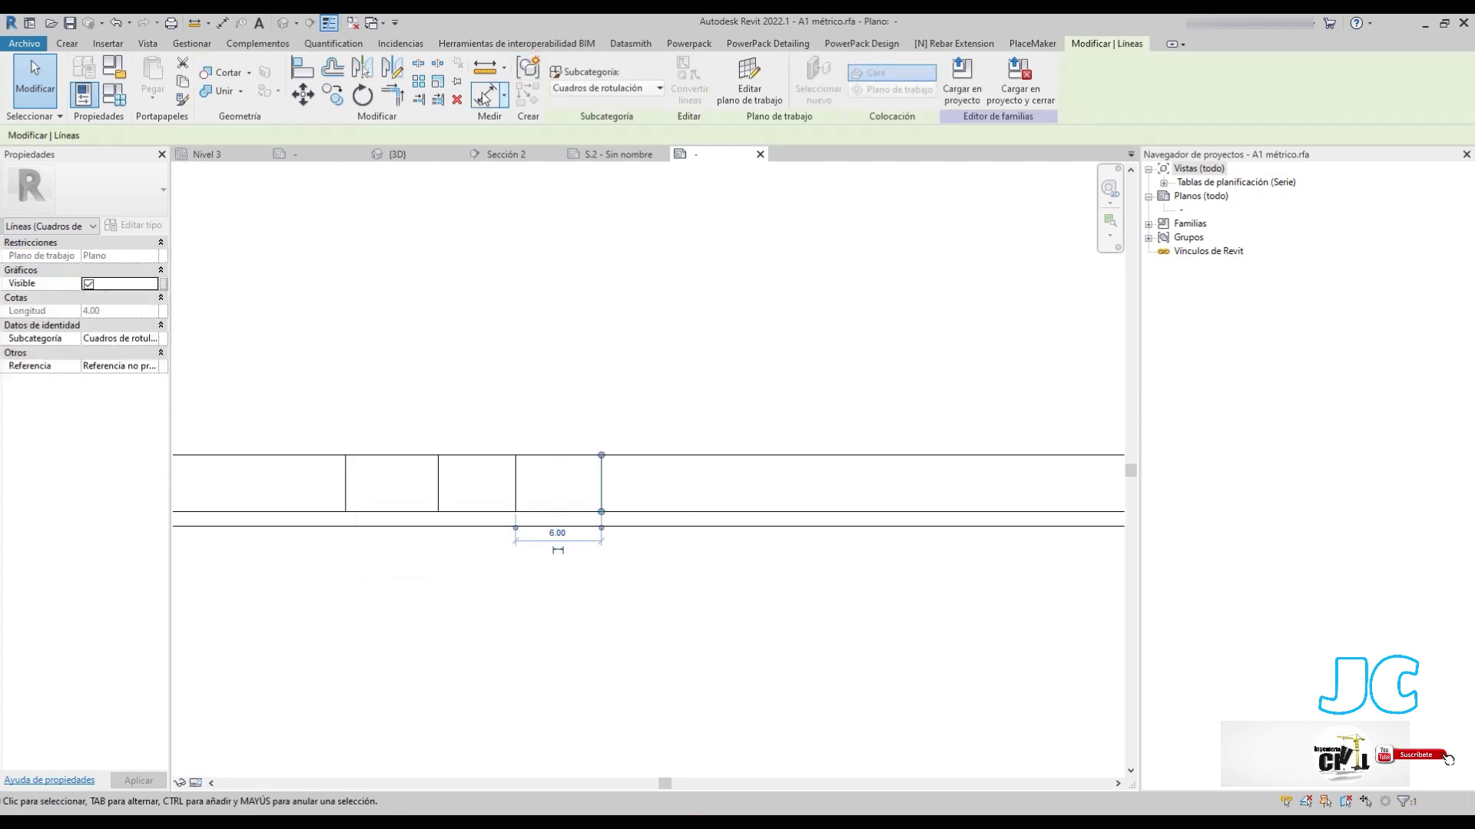
click(332, 94)
click(603, 484)
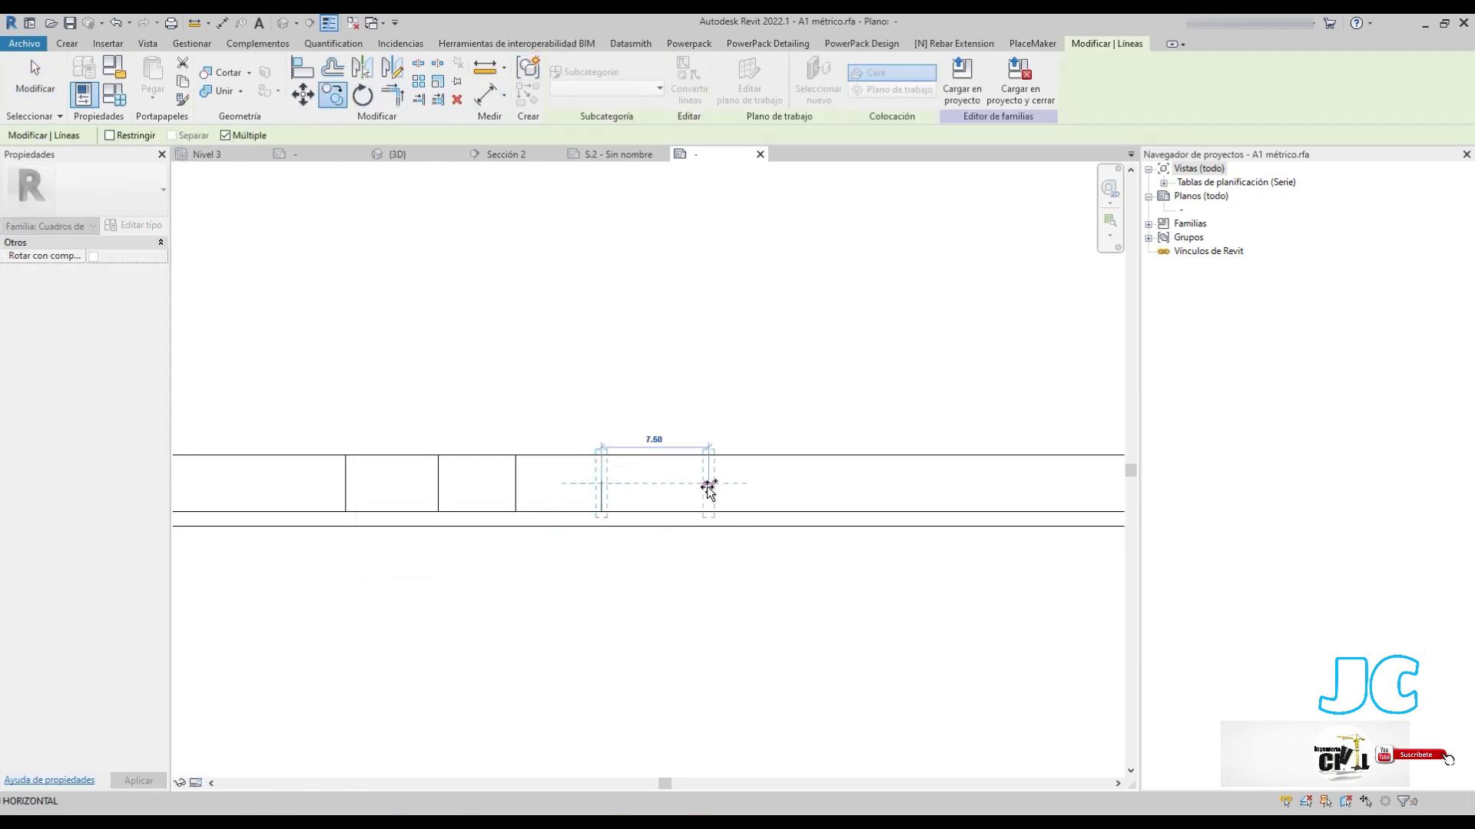
text(10.)
key(Return)
key(Escape)
key(Escape)
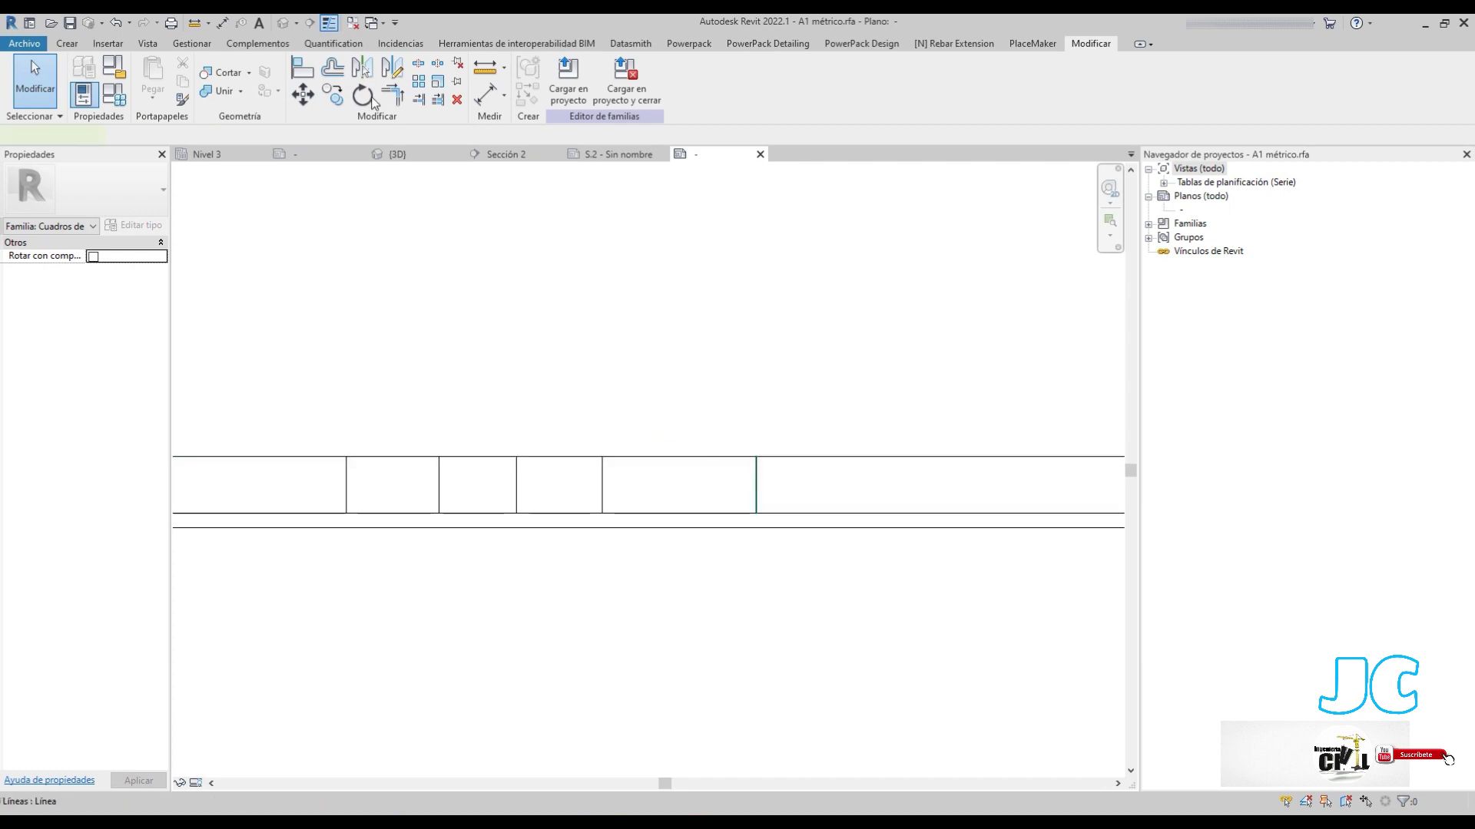
Copy the 10.75 divider 10.80 to the right
click(757, 484)
click(330, 98)
click(756, 484)
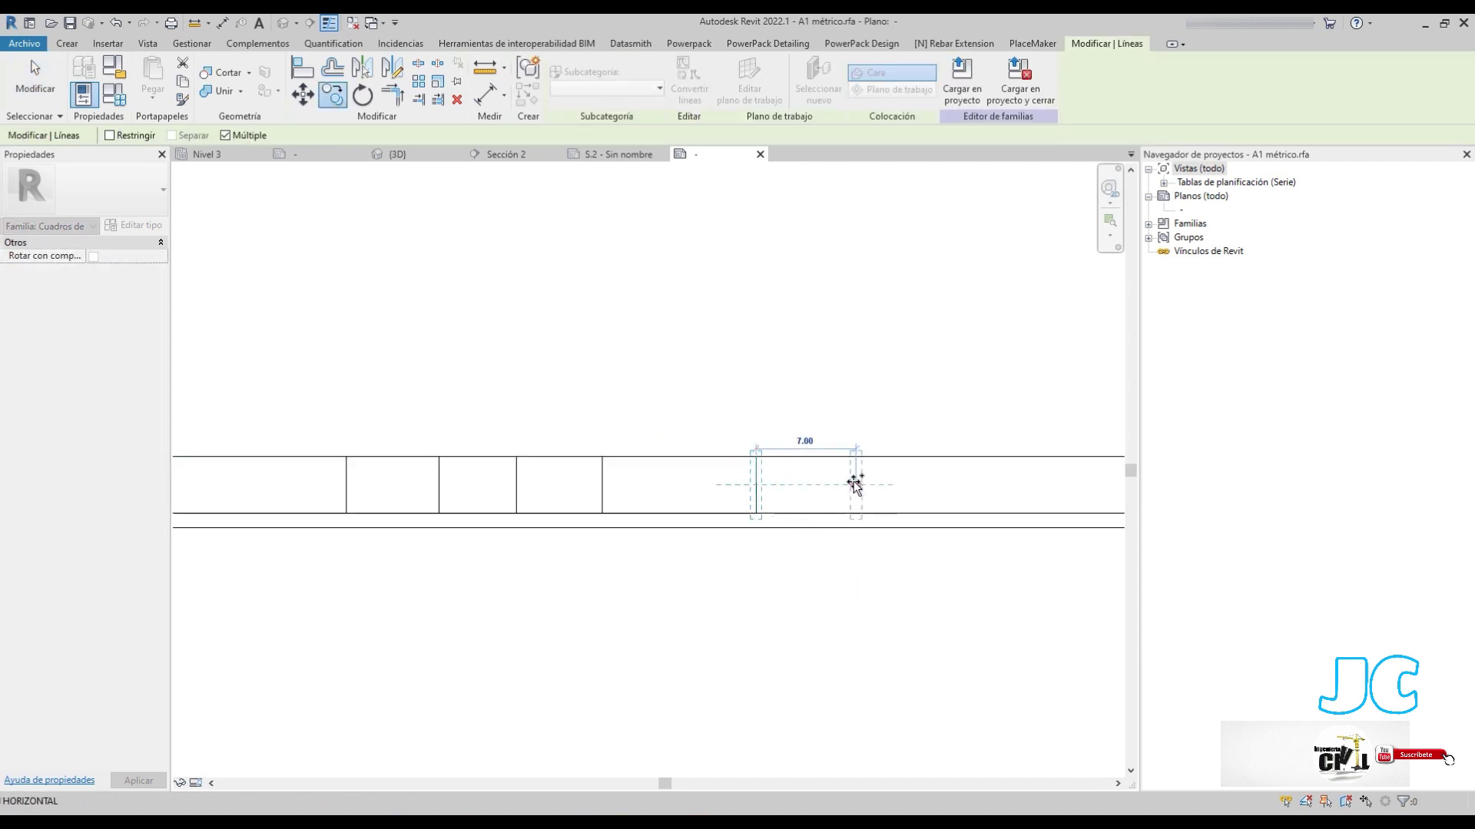
text(10.)
key(Return)
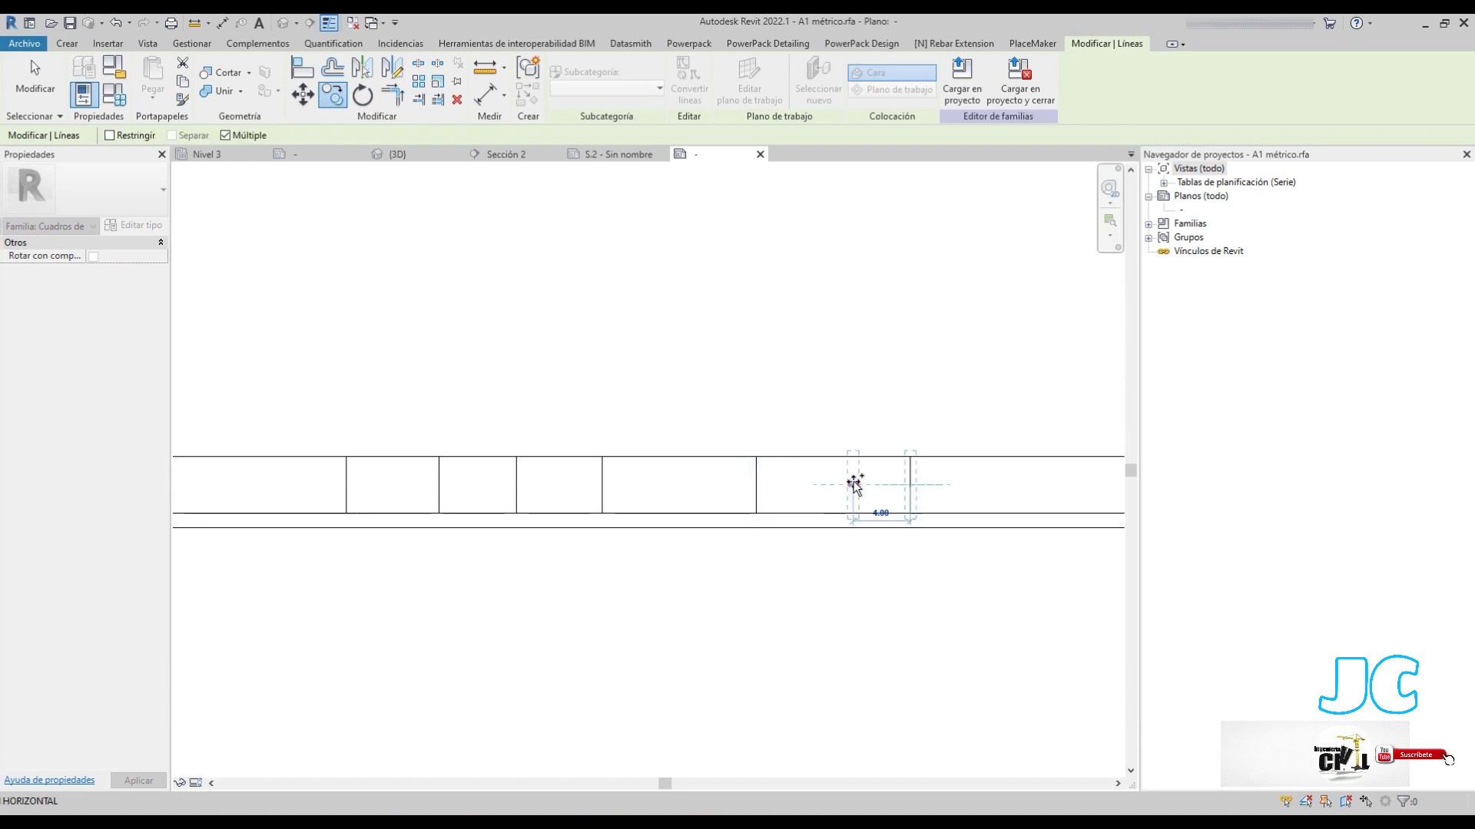
key(Escape)
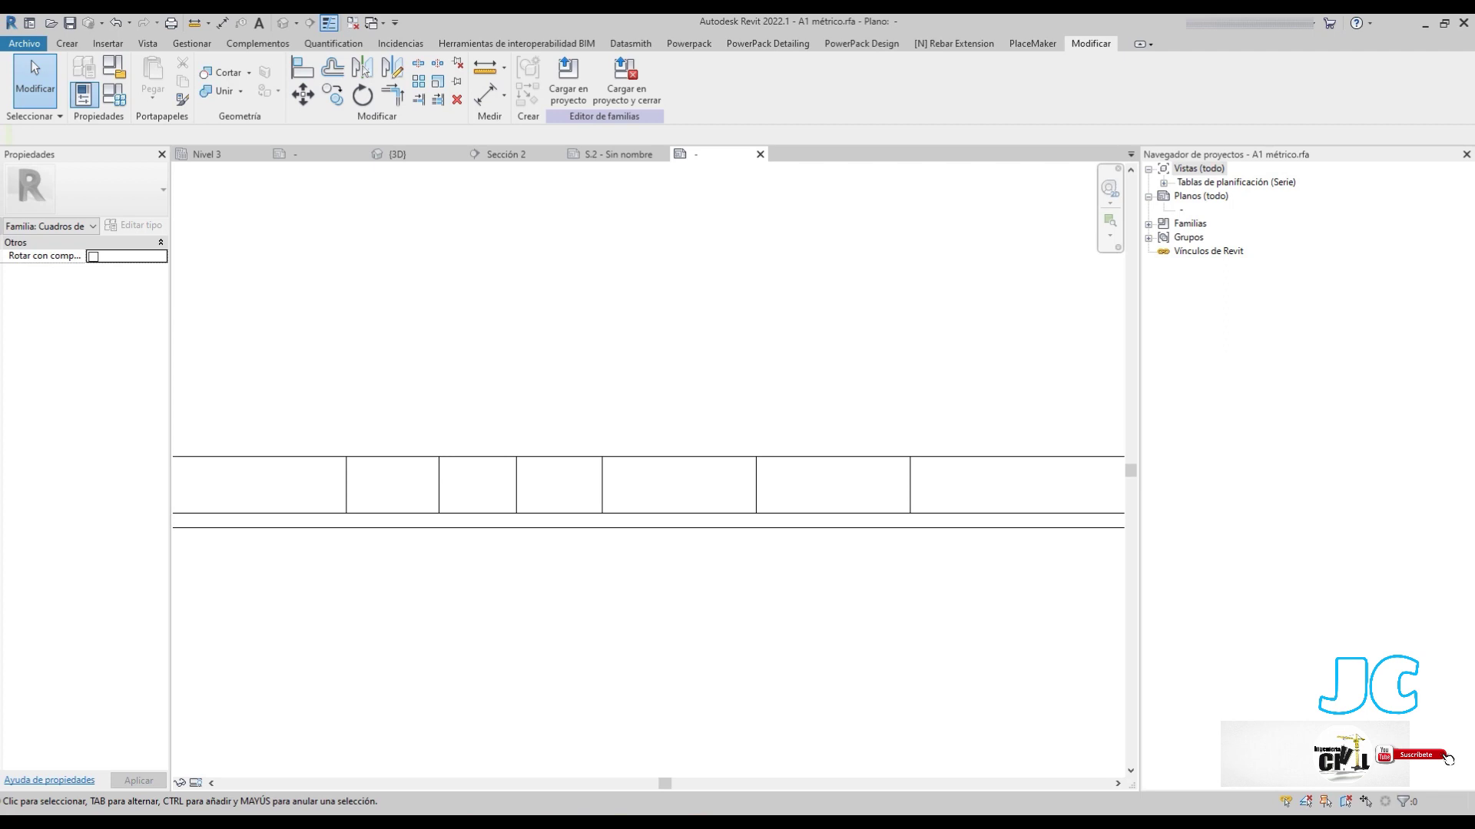
Copy the right-end divider 4.55 to the right, then zoom the sheet to fit
middle_drag(602, 405, 69, 415)
click(377, 512)
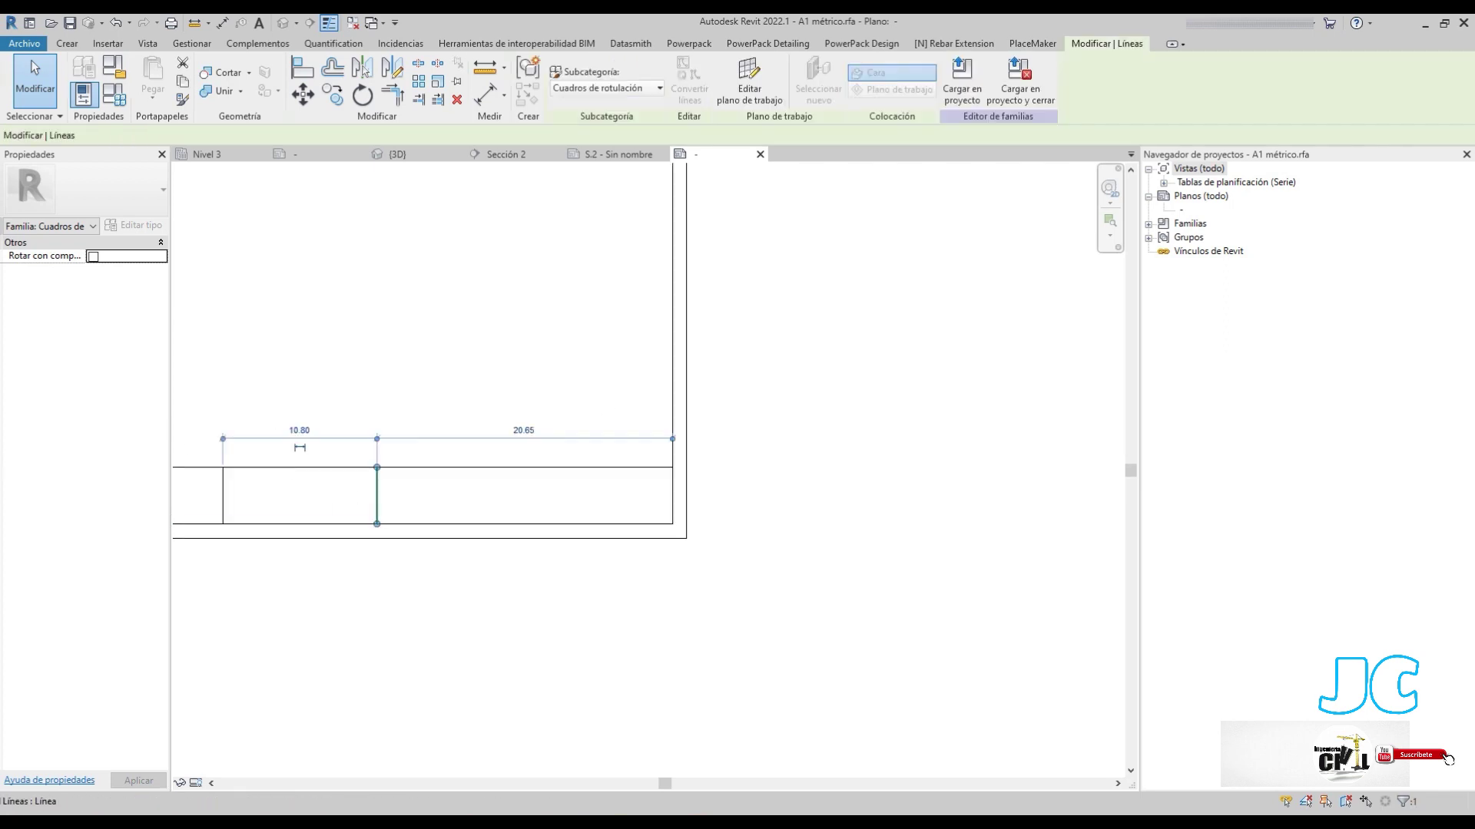
scroll(461, 458, up, 1)
scroll(323, 460, up, 1)
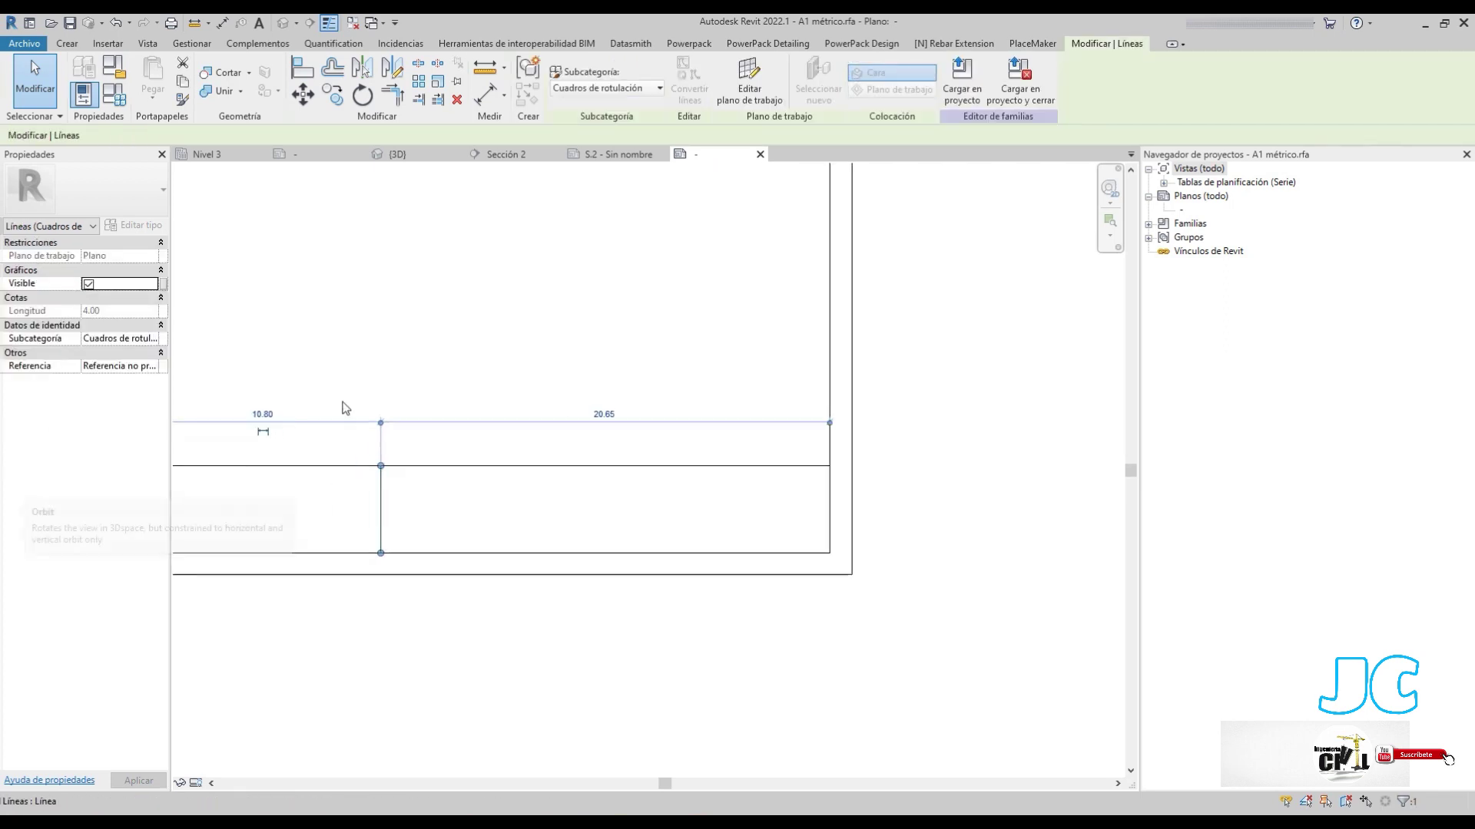
click(332, 96)
click(387, 510)
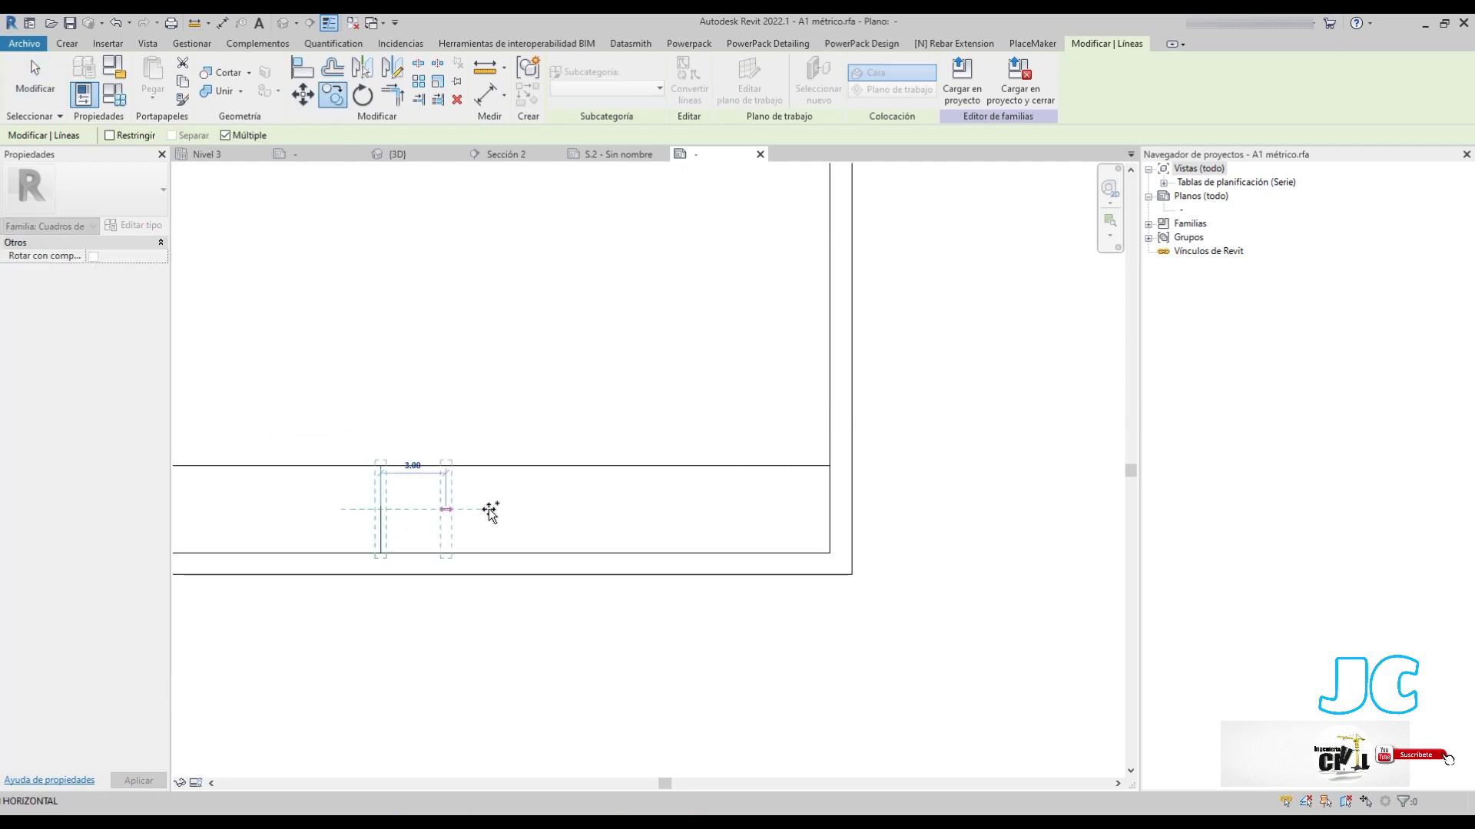
text(4.5)
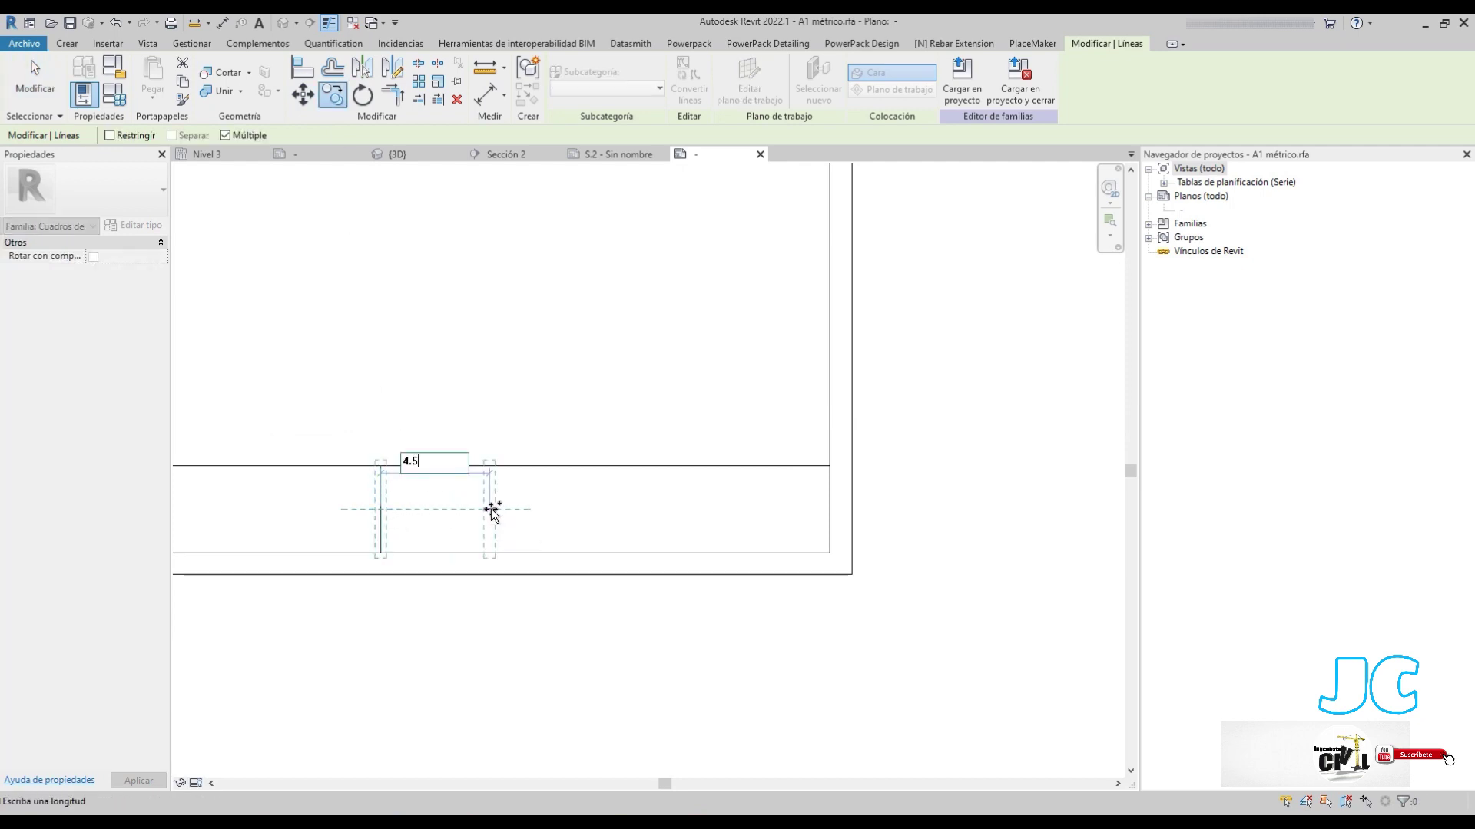
key(Return)
scroll(510, 527, down, 2)
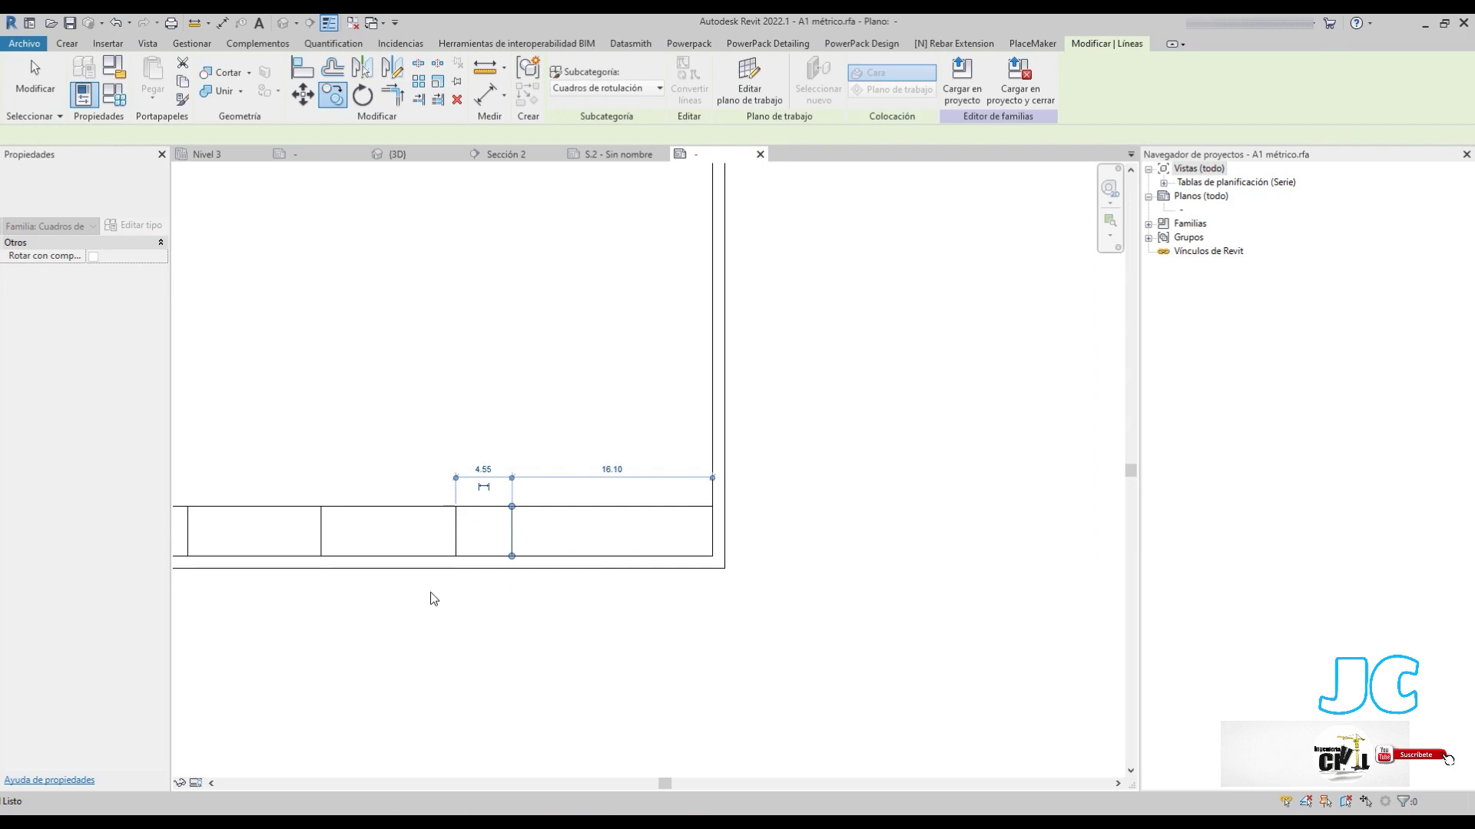
key(Escape)
key(Escape)
key(z)
key(f)
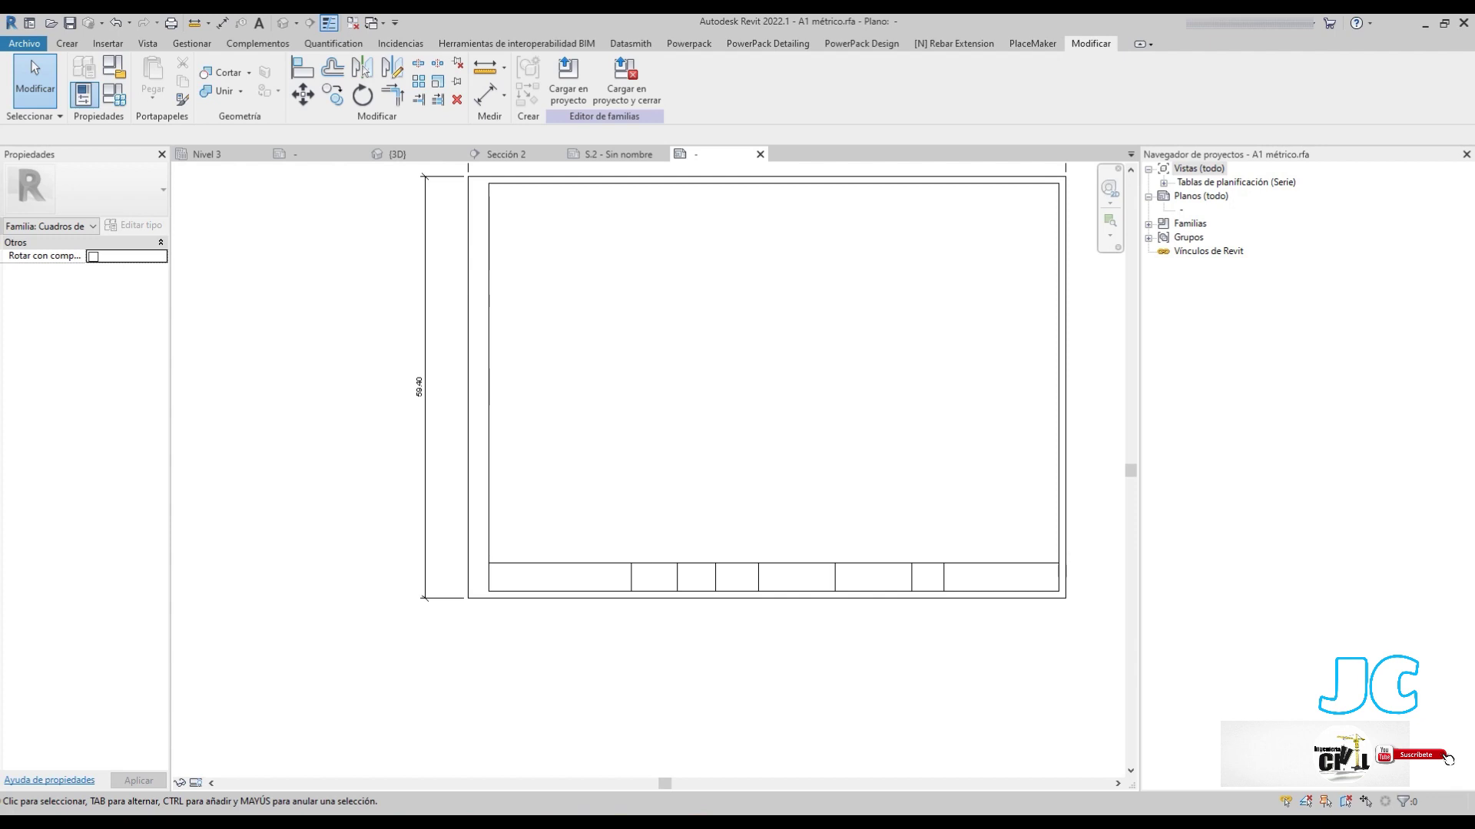
scroll(676, 553, up, 2)
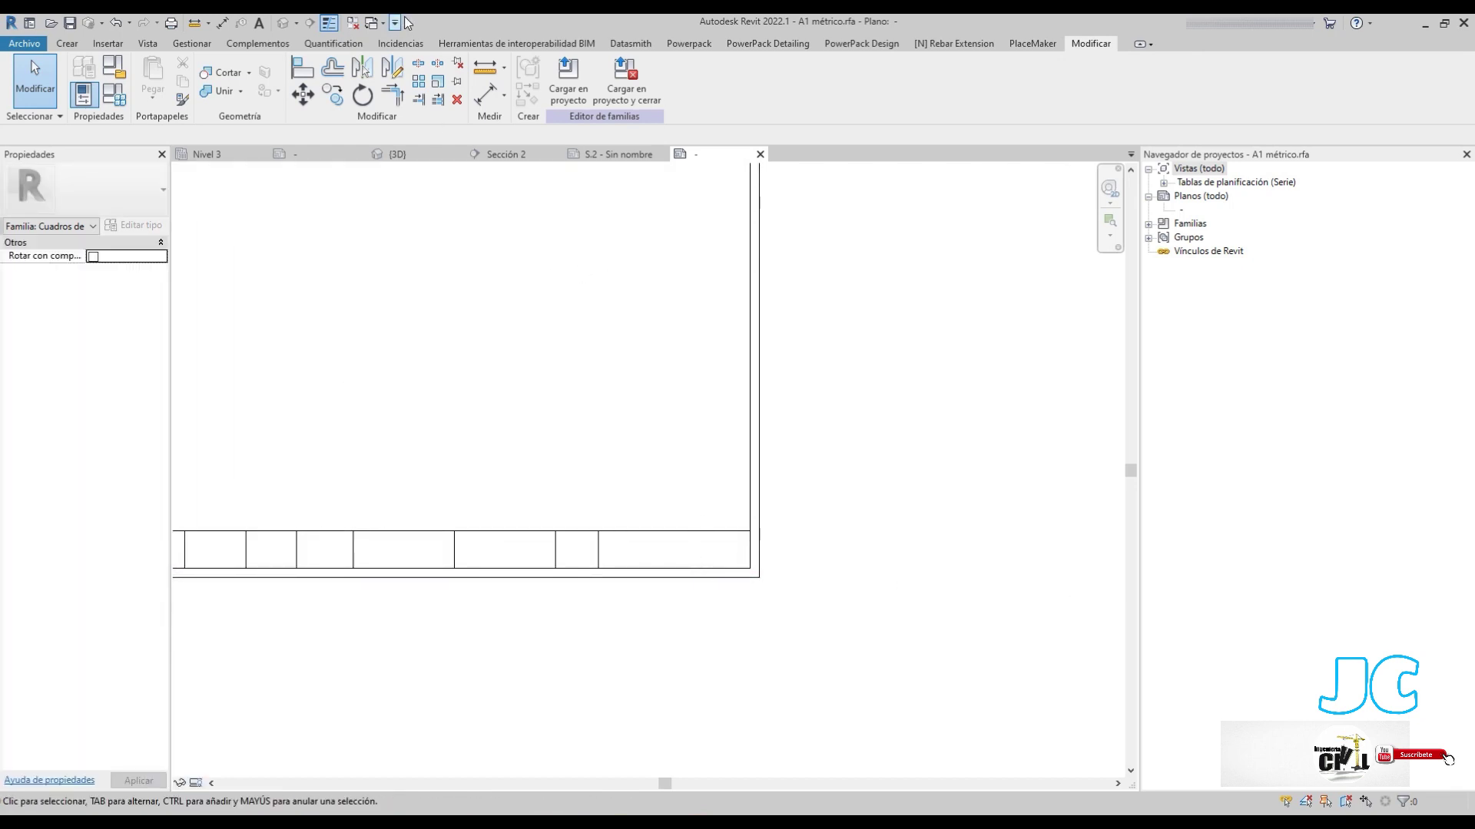
Draw a horizontal line offset 1.25 inside the last title-block cell
click(67, 47)
click(149, 74)
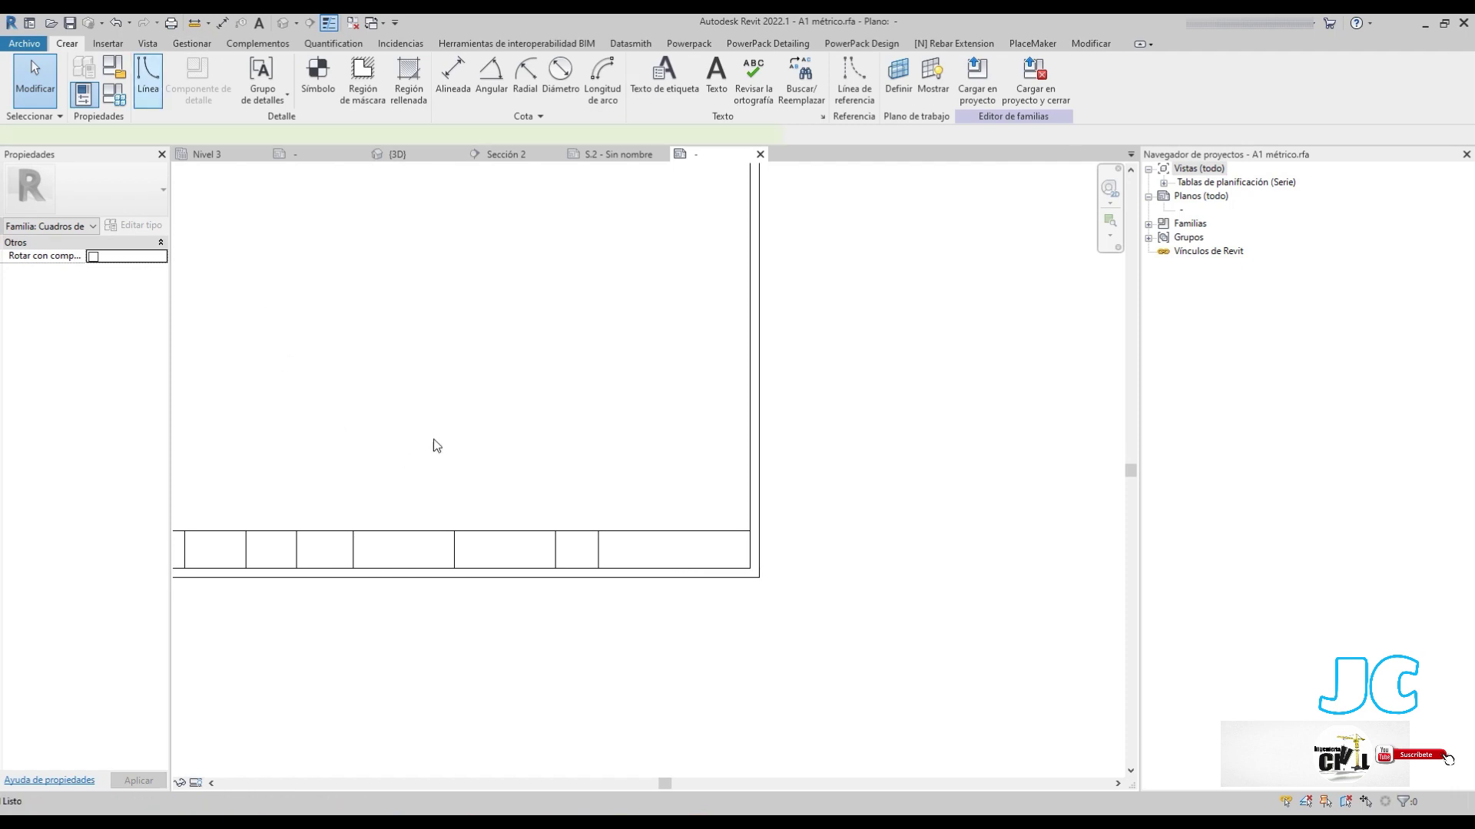
click(261, 530)
text(1.25)
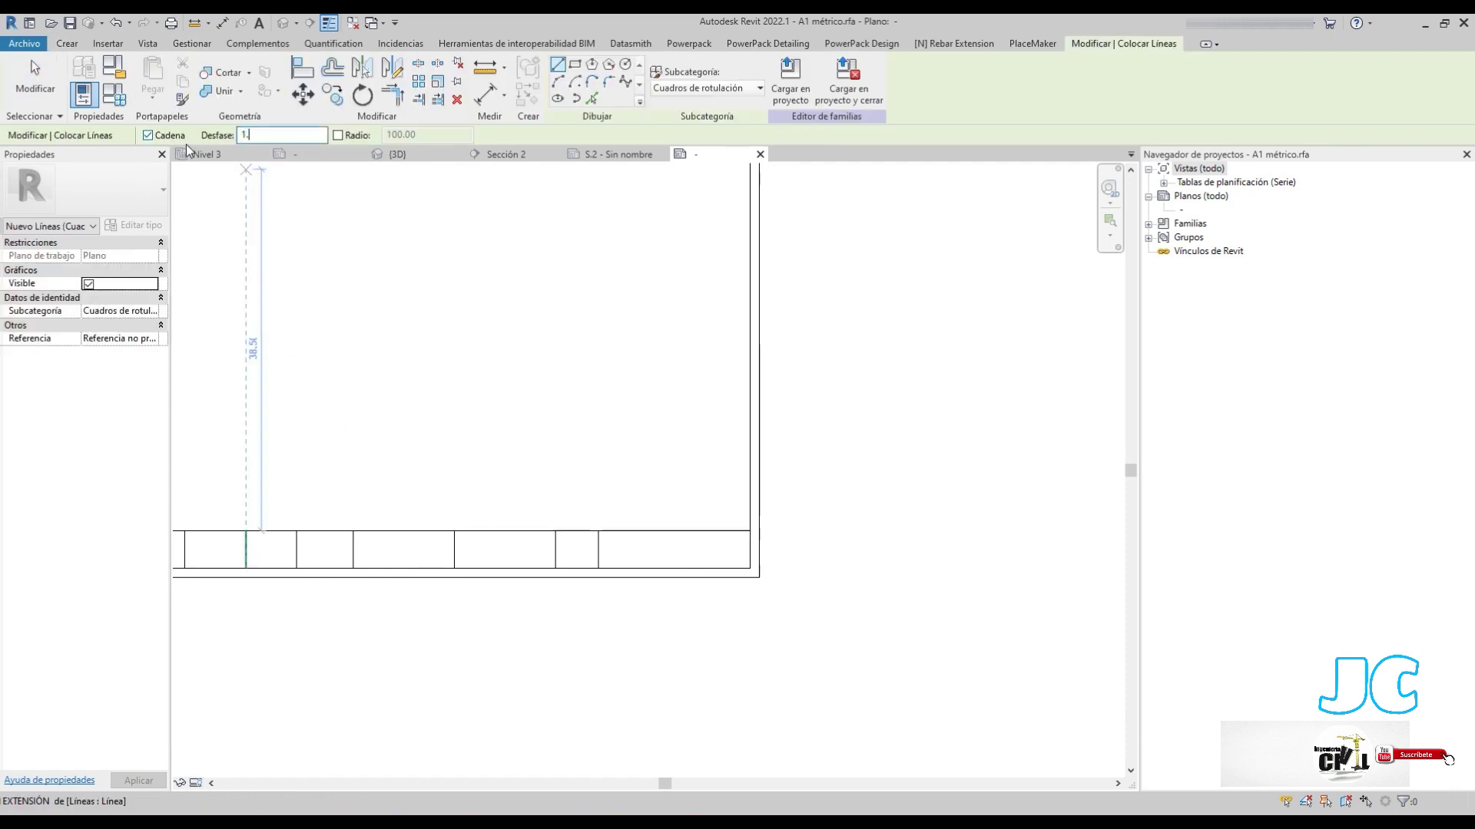
scroll(772, 538, up, 1)
click(739, 582)
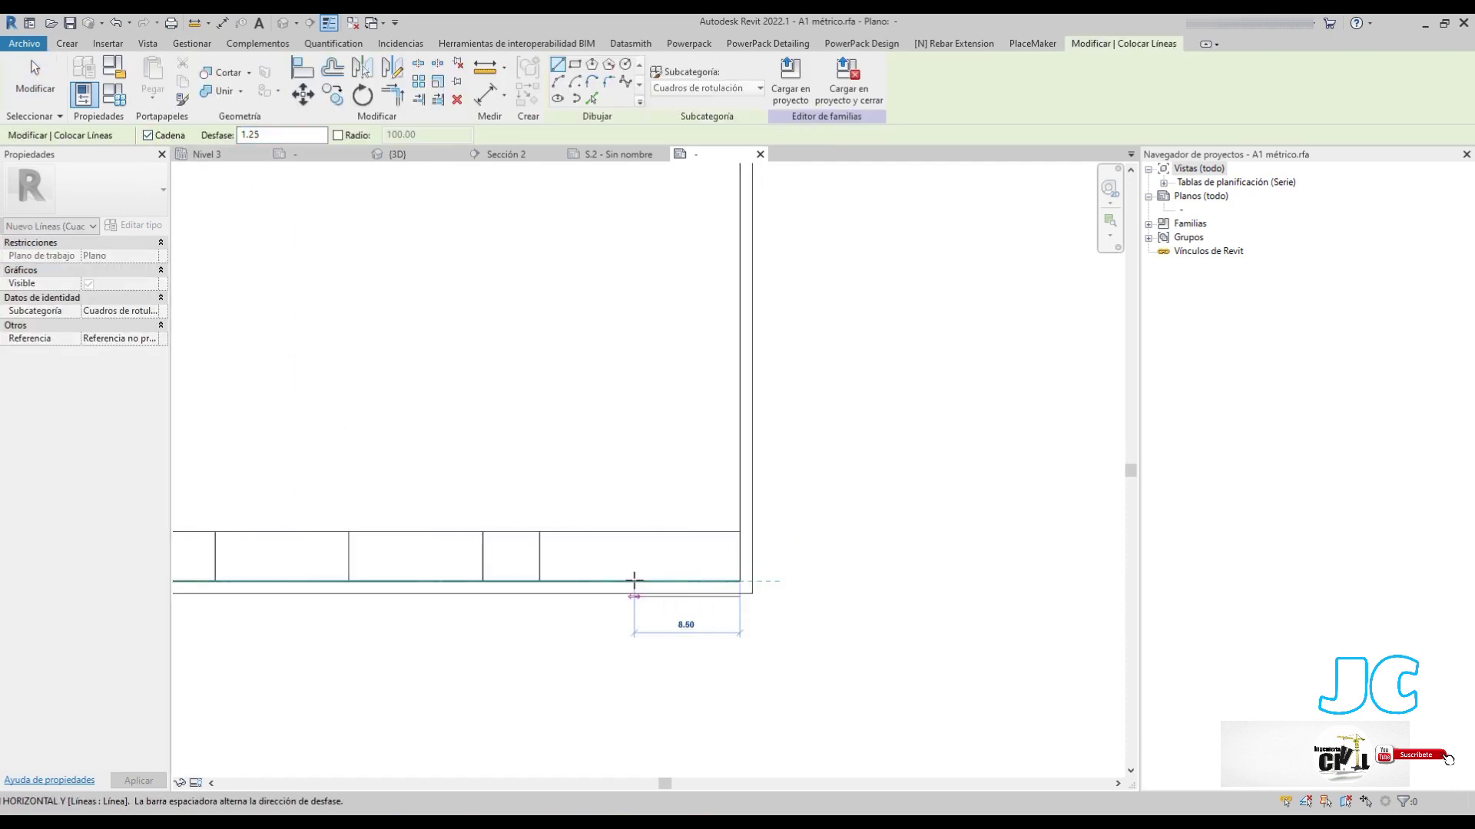
key(Escape)
click(539, 582)
click(779, 576)
key(Escape)
click(216, 534)
key(Escape)
Draw a second horizontal line offset 2.10 in the last cell
double_click(267, 137)
text(2.10)
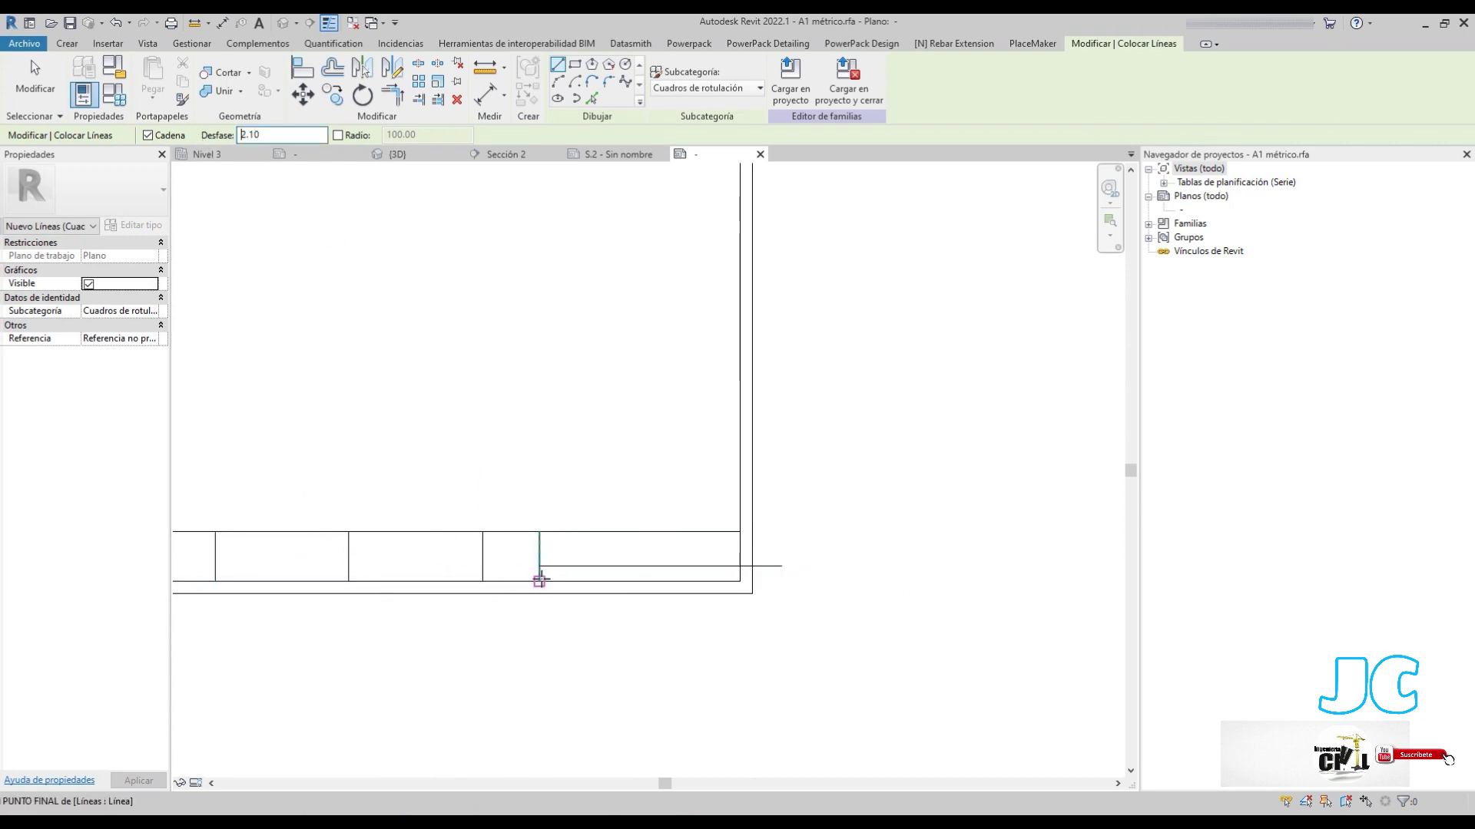
click(540, 580)
click(794, 581)
key(Escape)
key(Escape)
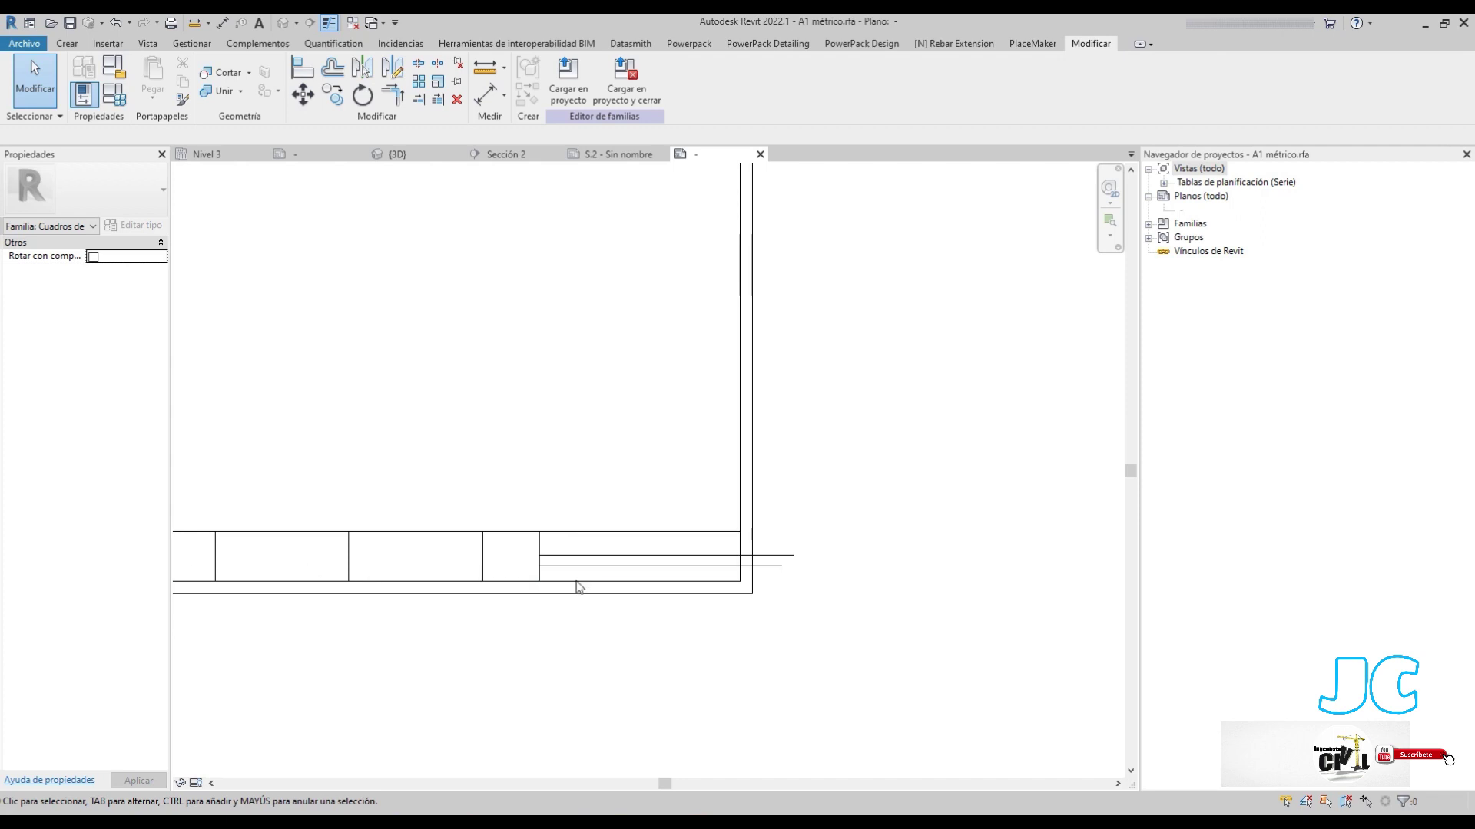
scroll(578, 588, up, 1)
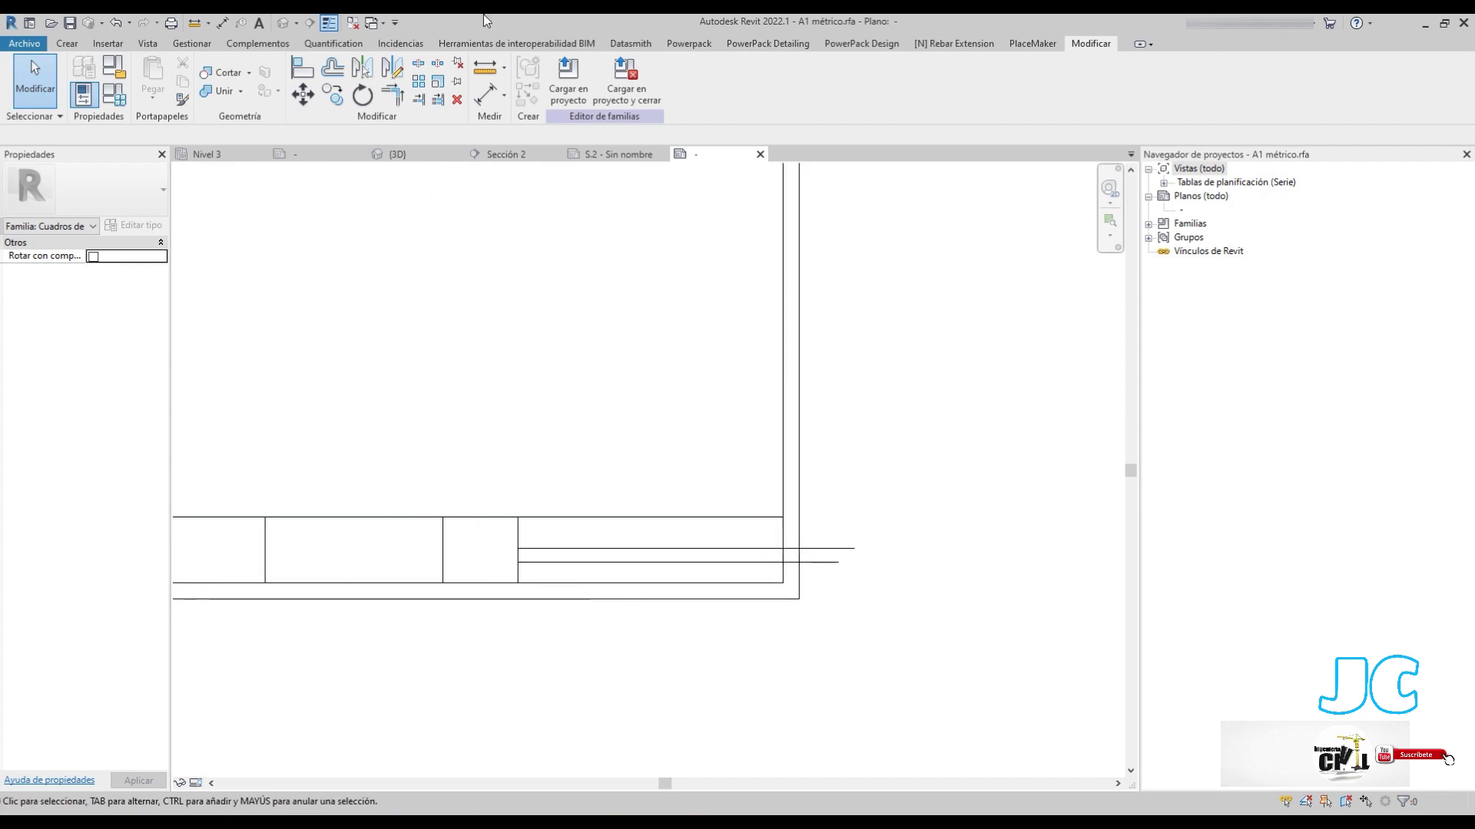
Draw a vertical line 4.80 cm inside the inner frame's right edge
click(67, 43)
click(147, 76)
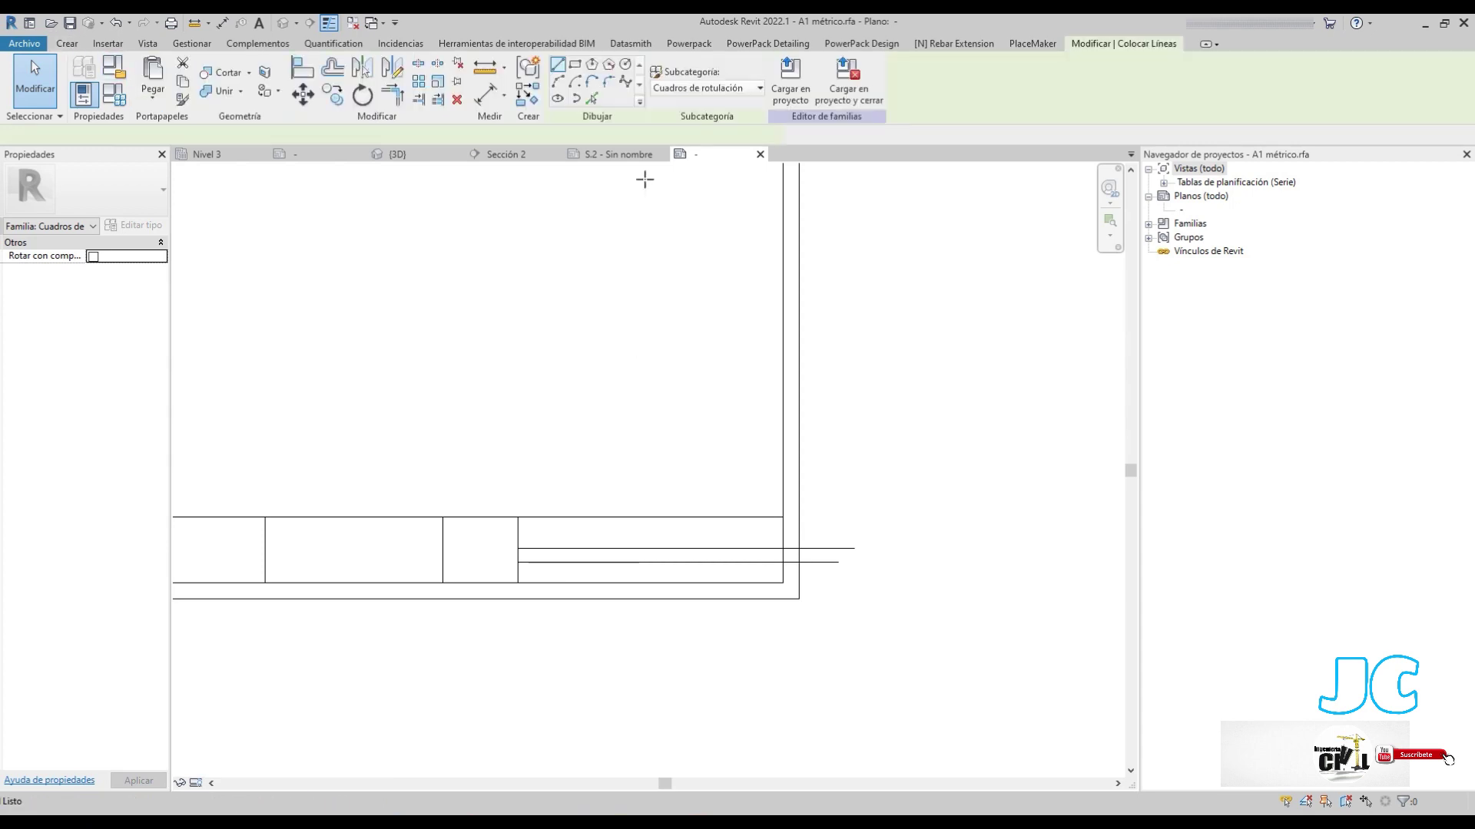
click(278, 135)
text(4.8)
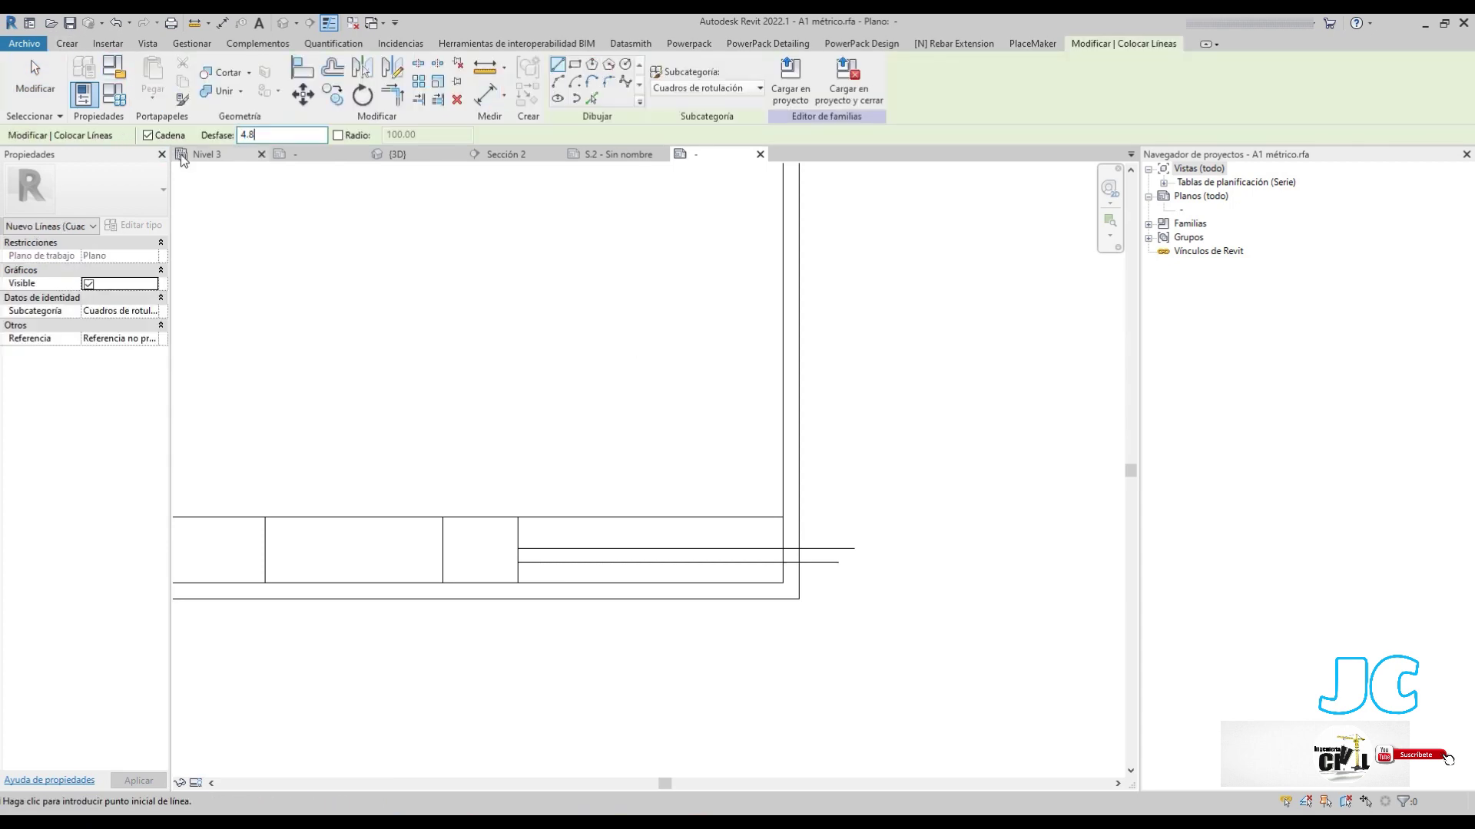
click(783, 583)
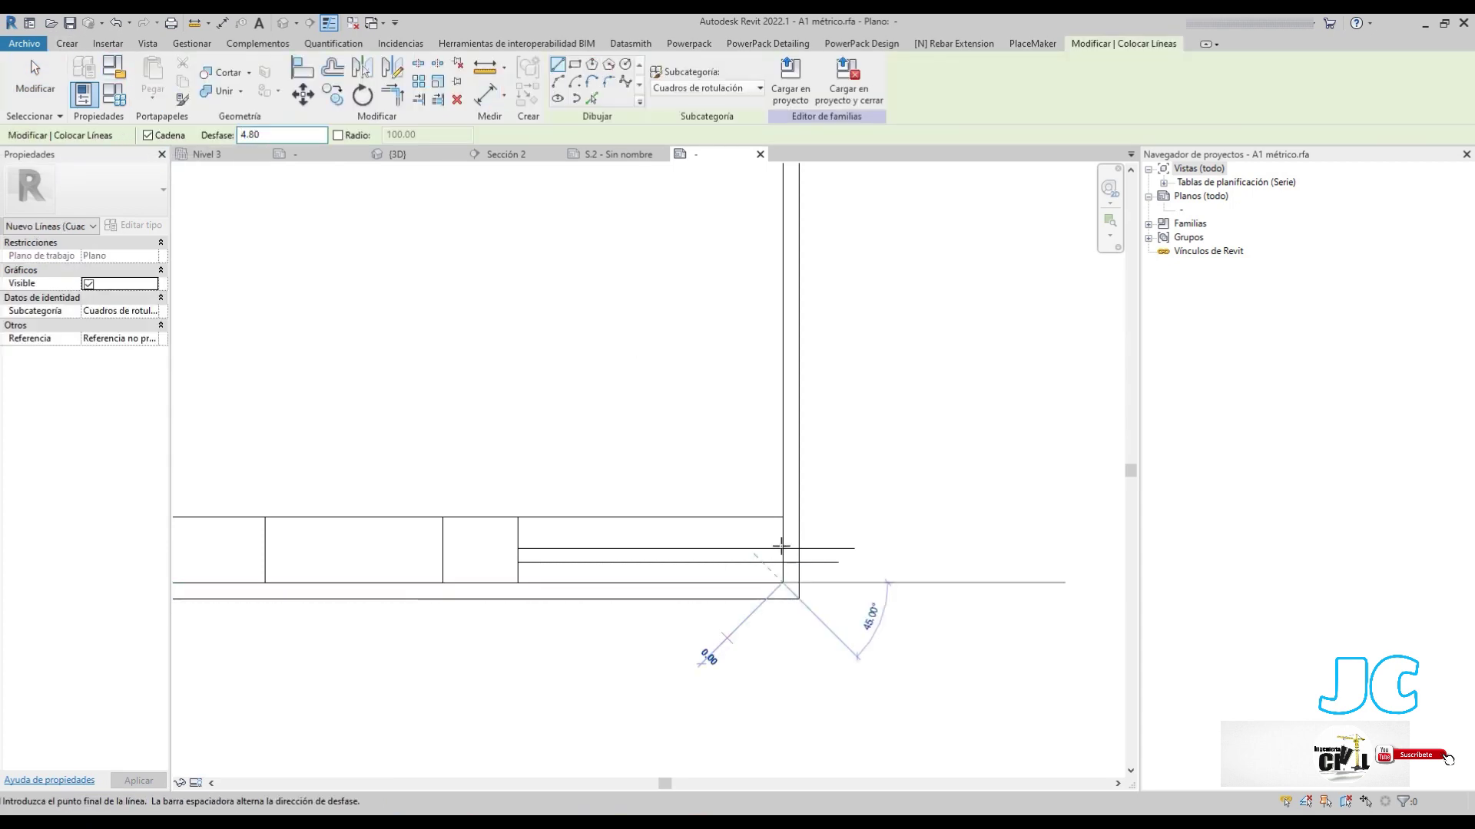
click(781, 453)
key(Escape)
key(Escape)
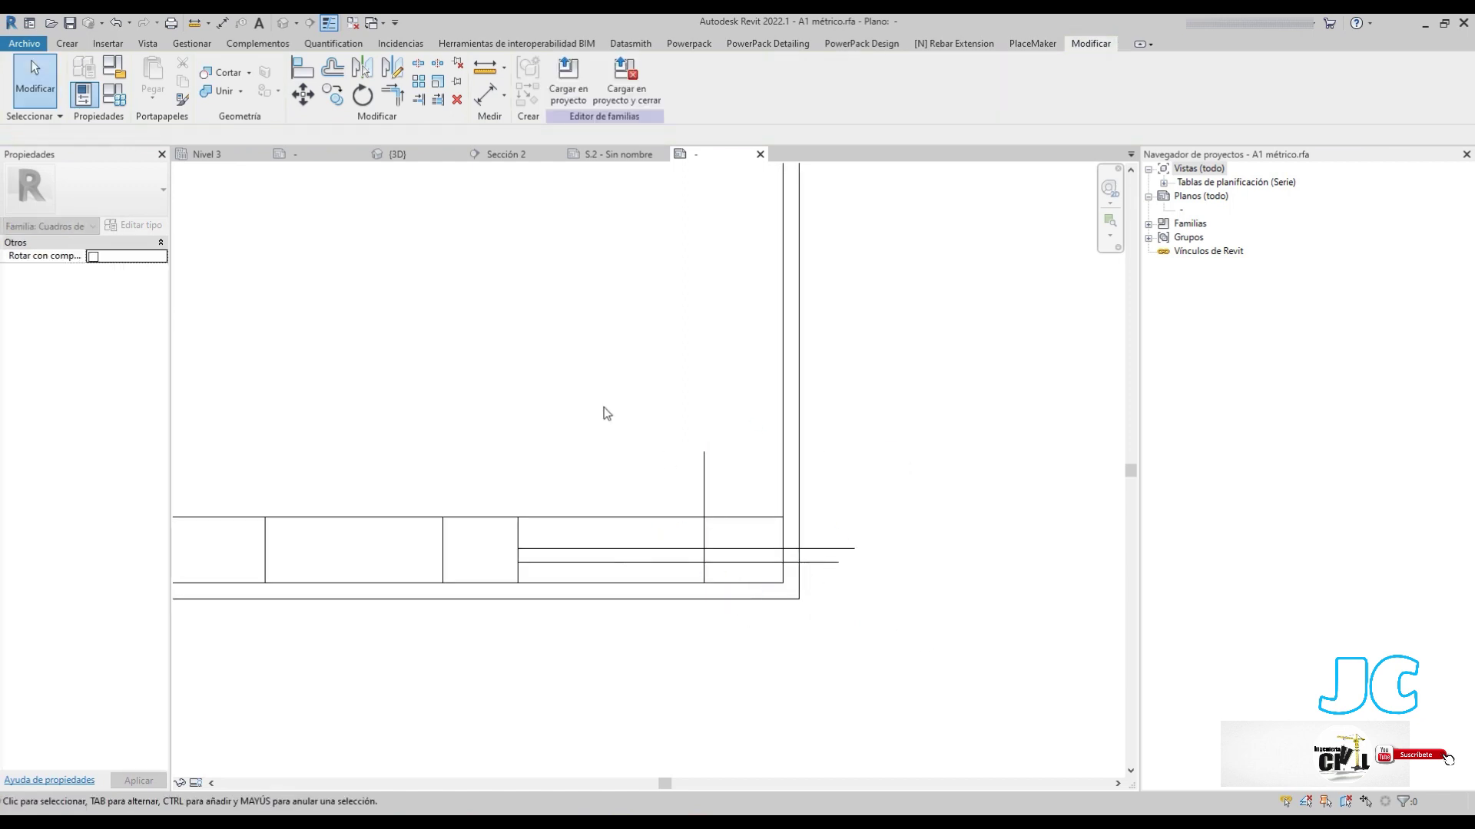
Select the new lines in the bottom-right area for trimming
drag(905, 738, 478, 354)
click(440, 344)
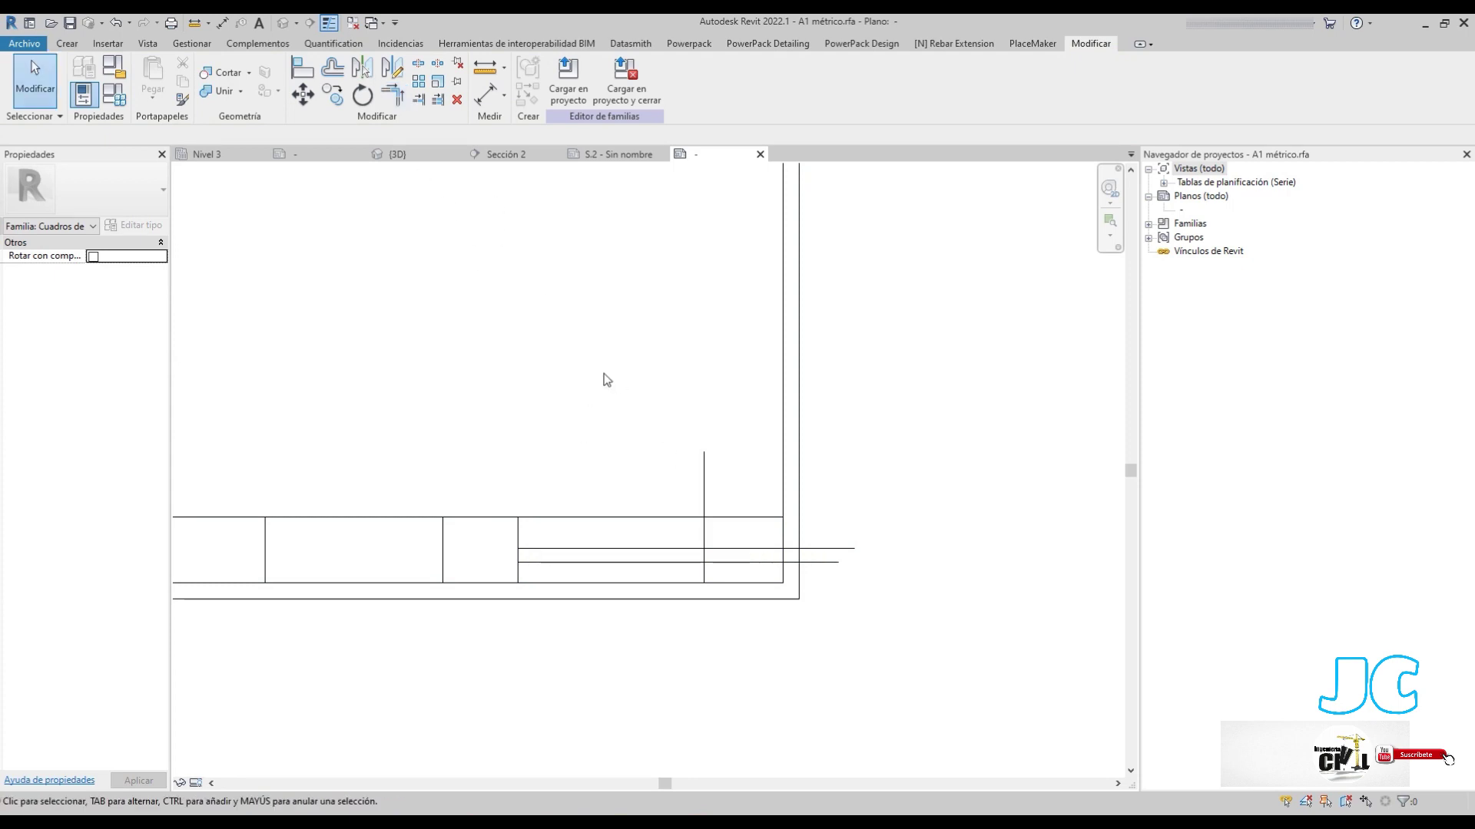
drag(993, 649, 431, 289)
click(392, 94)
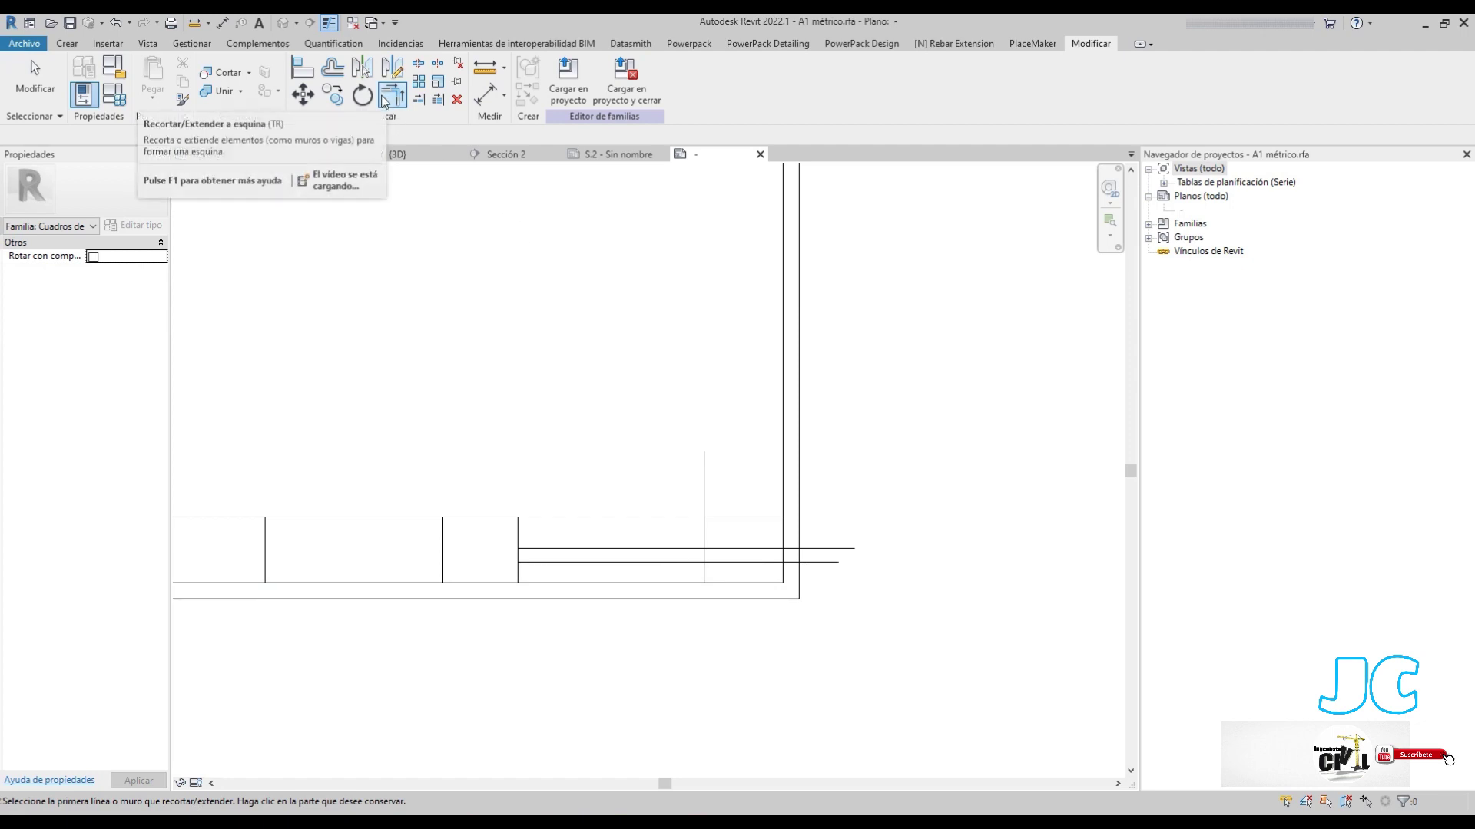
Trim the 4.80 divider to 2.10 and pull both horizontal lines back to the frame
key(Escape)
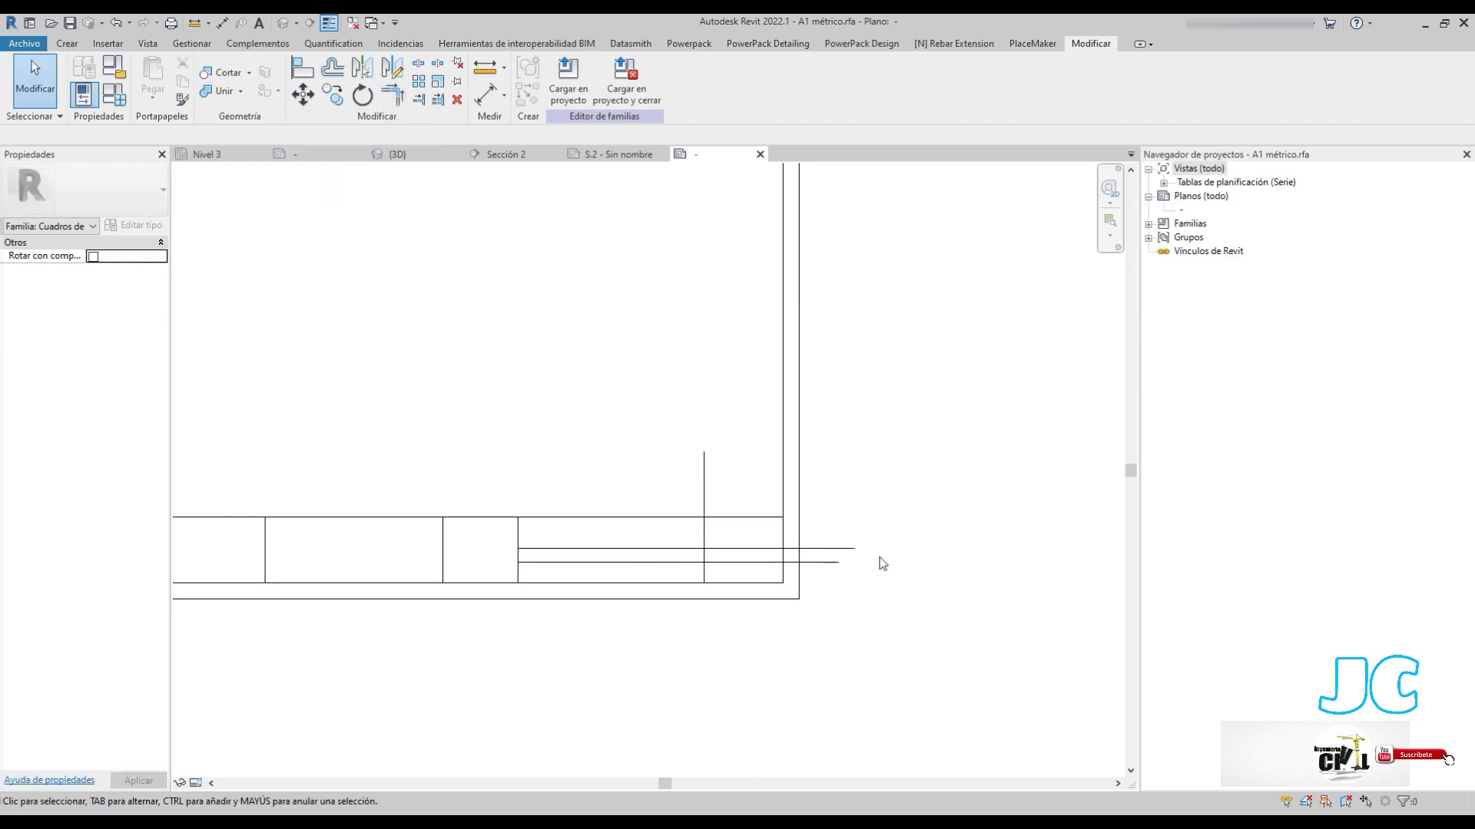
click(703, 499)
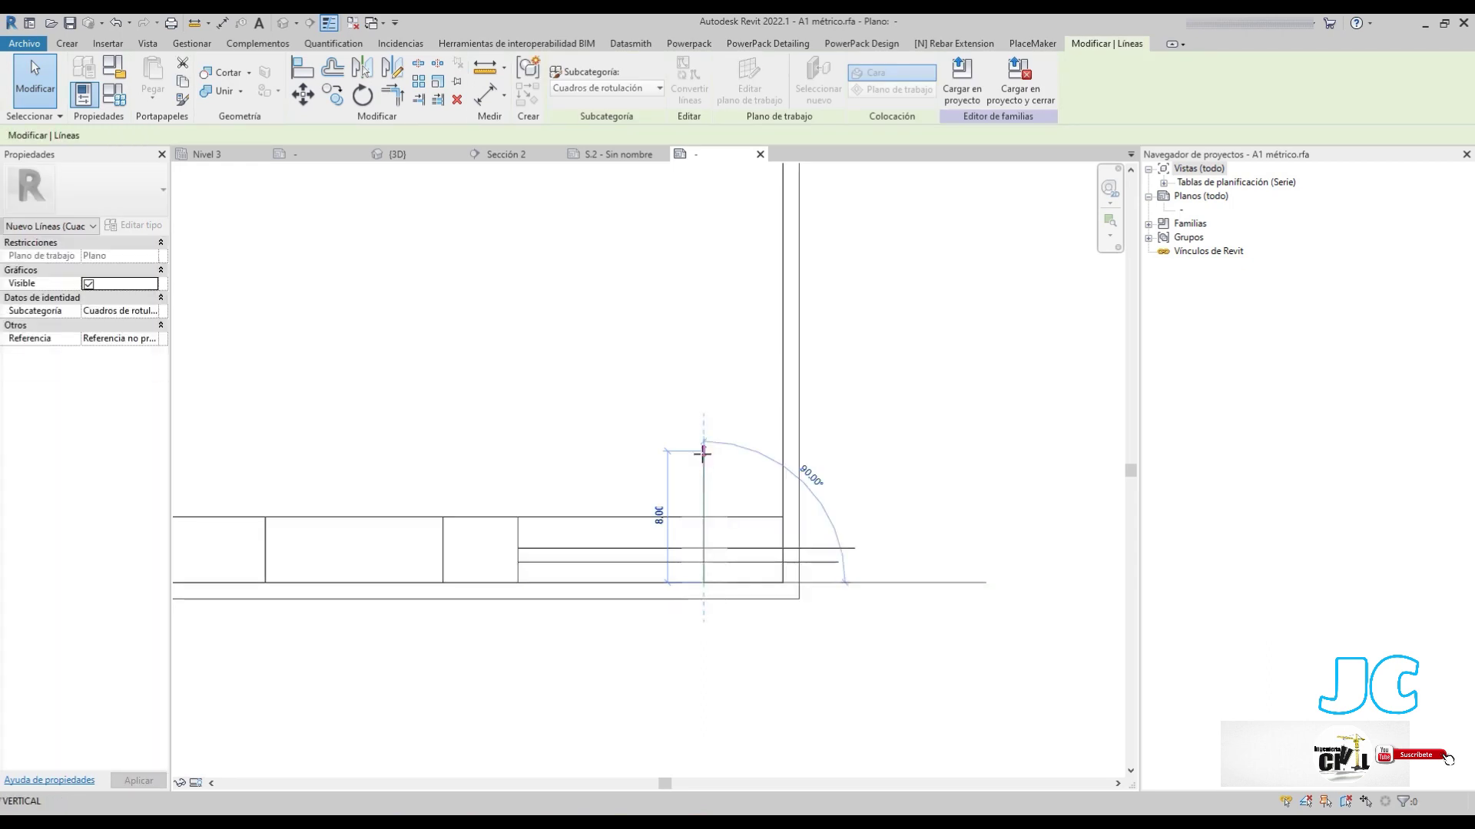
drag(702, 454, 704, 548)
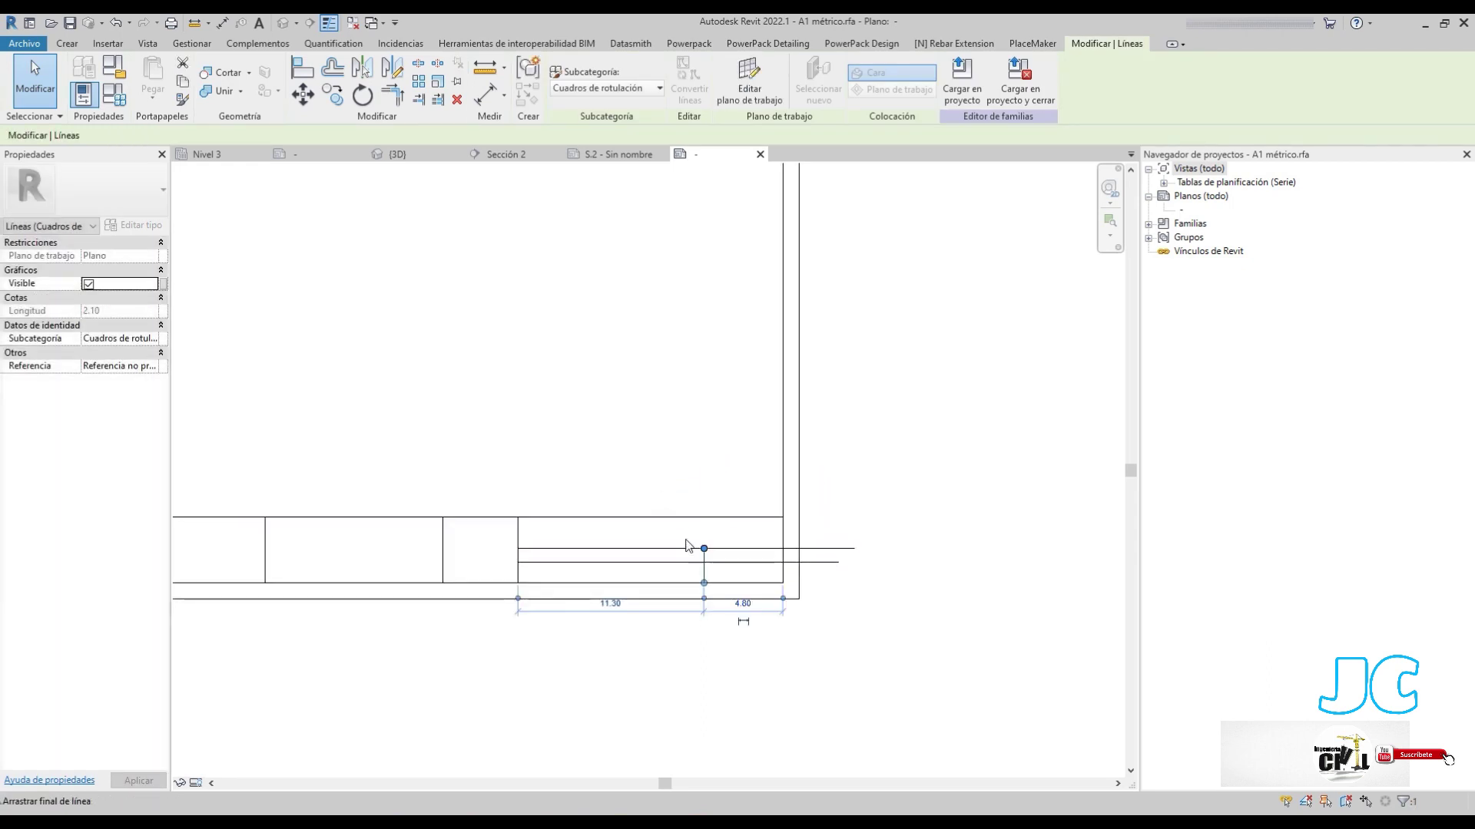
click(837, 549)
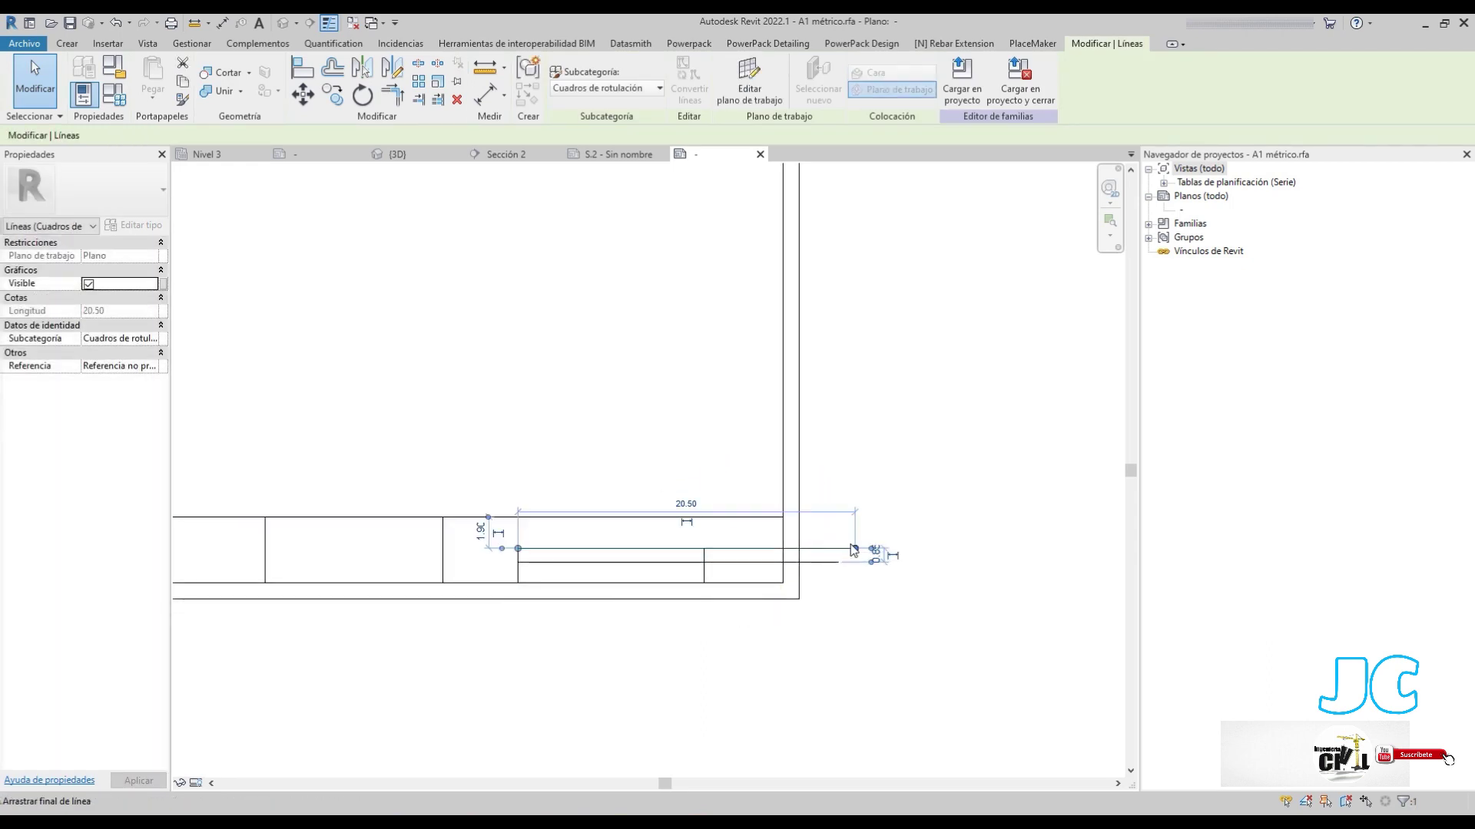
click(814, 562)
drag(837, 562, 791, 562)
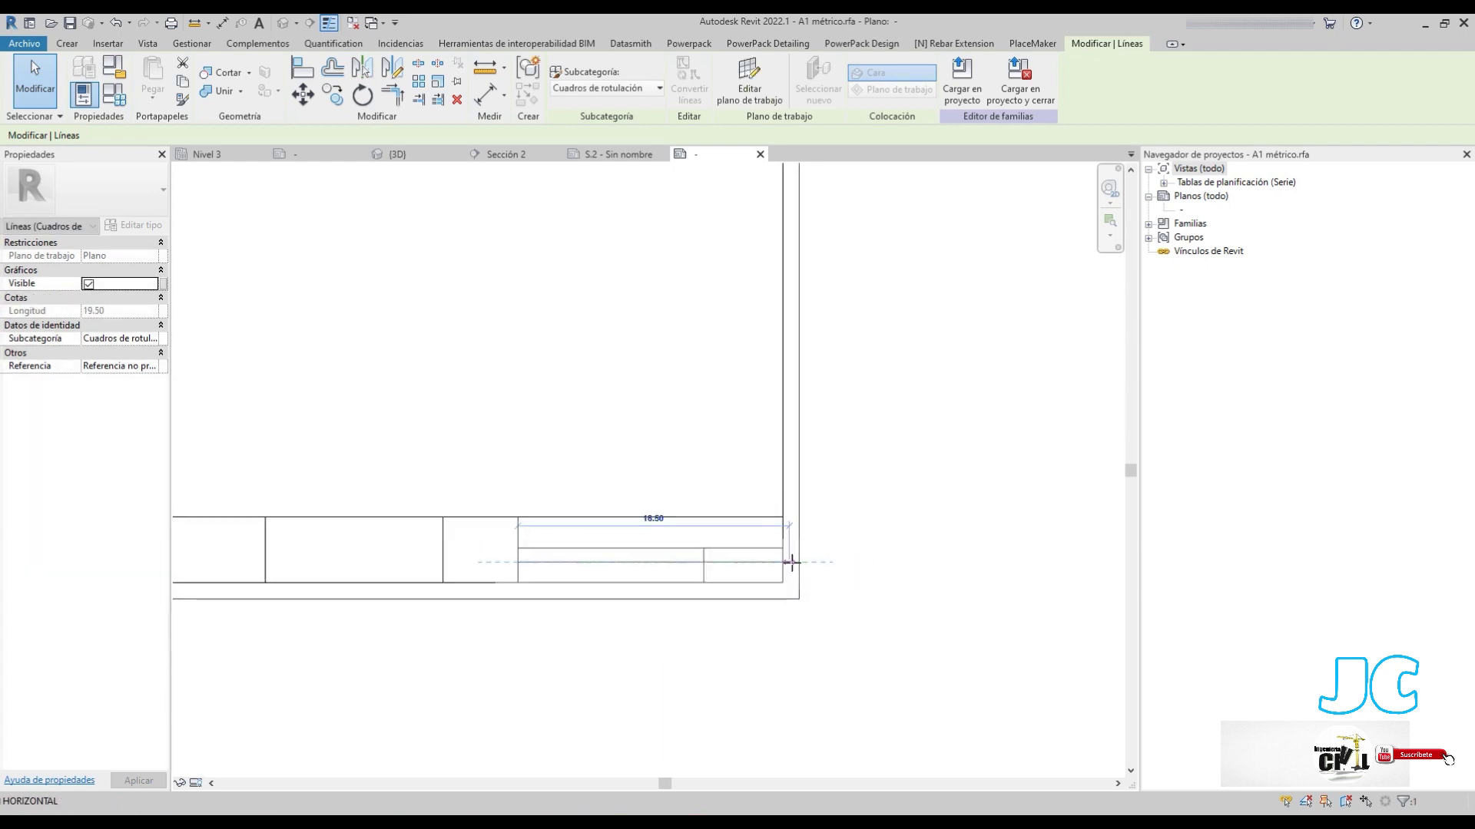
click(820, 624)
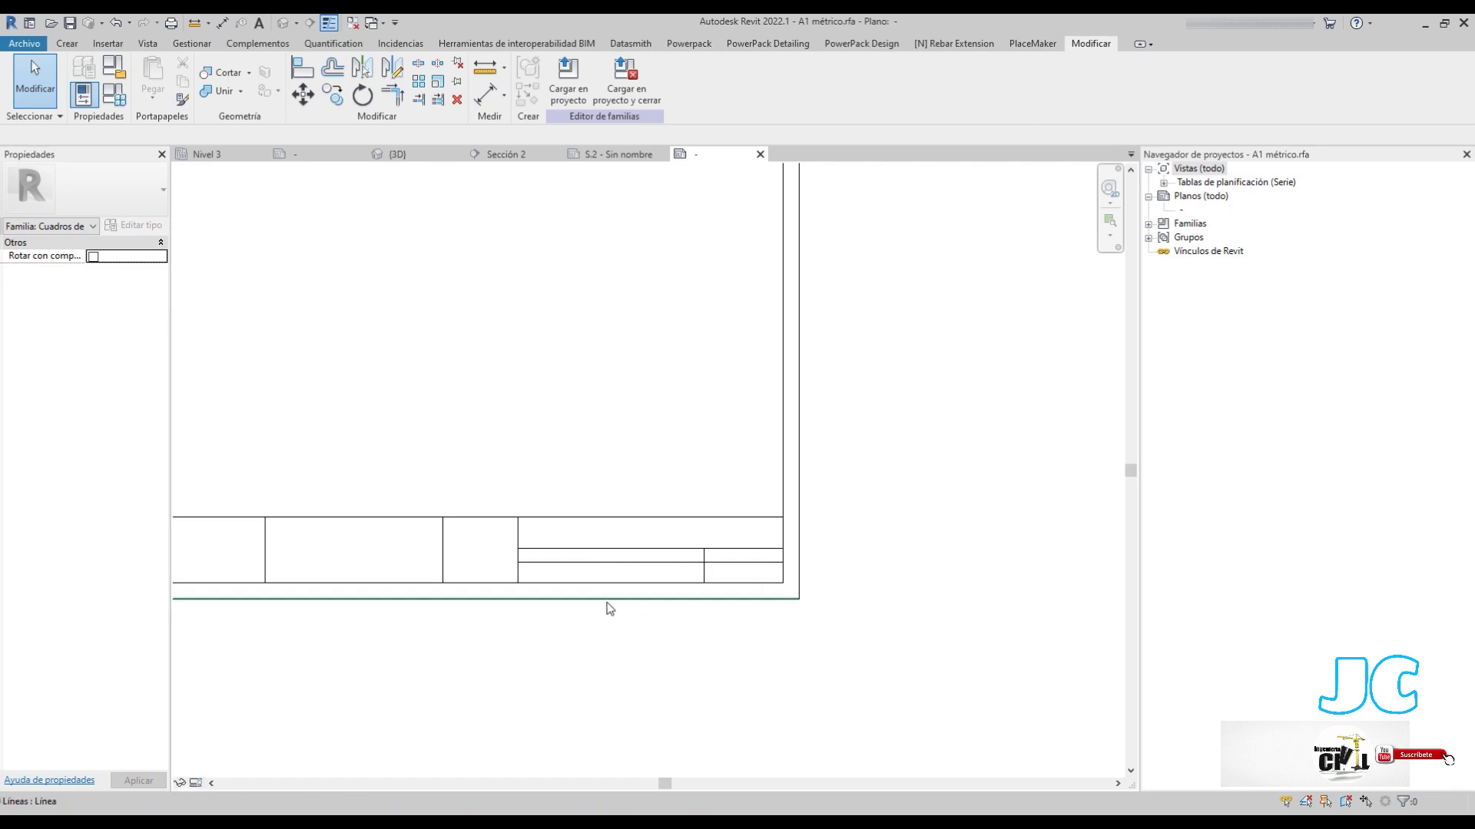
scroll(688, 585, up, 1)
click(713, 572)
Copy the 2.10 divider 5.60 to the left using CO
key(c)
key(o)
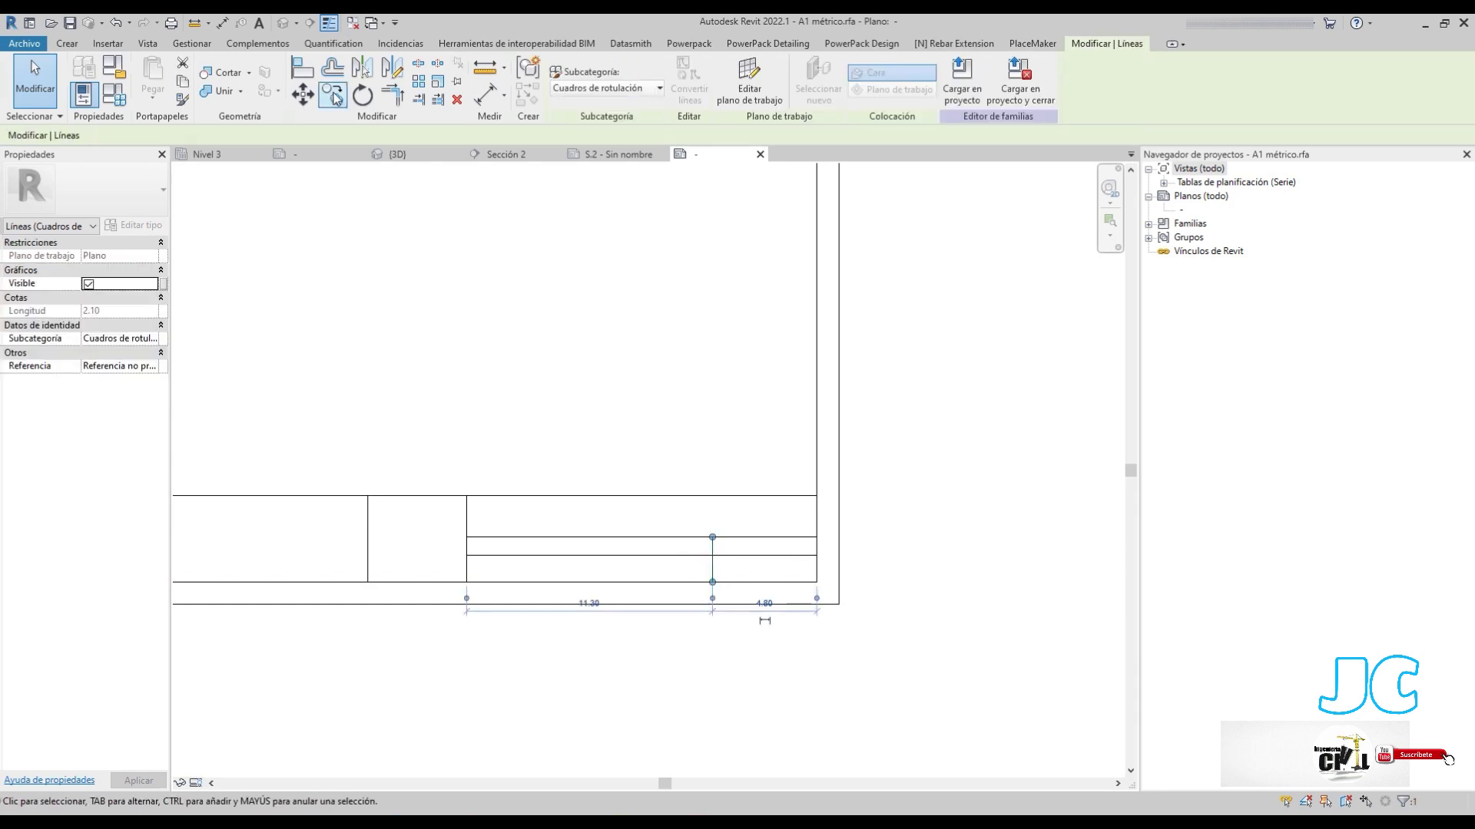
scroll(637, 522, up, 2)
click(785, 614)
text(5.6)
key(Return)
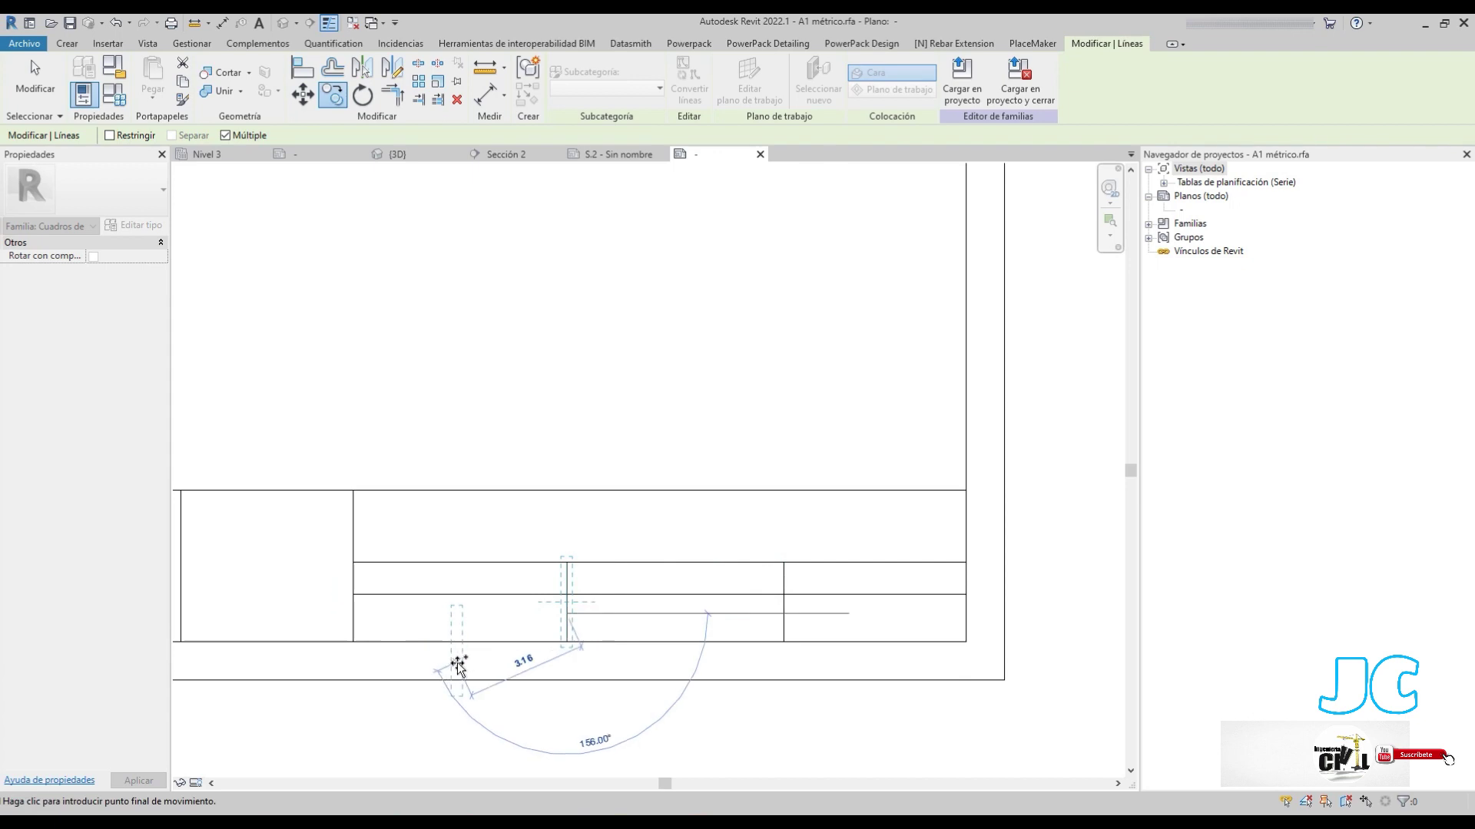
key(Escape)
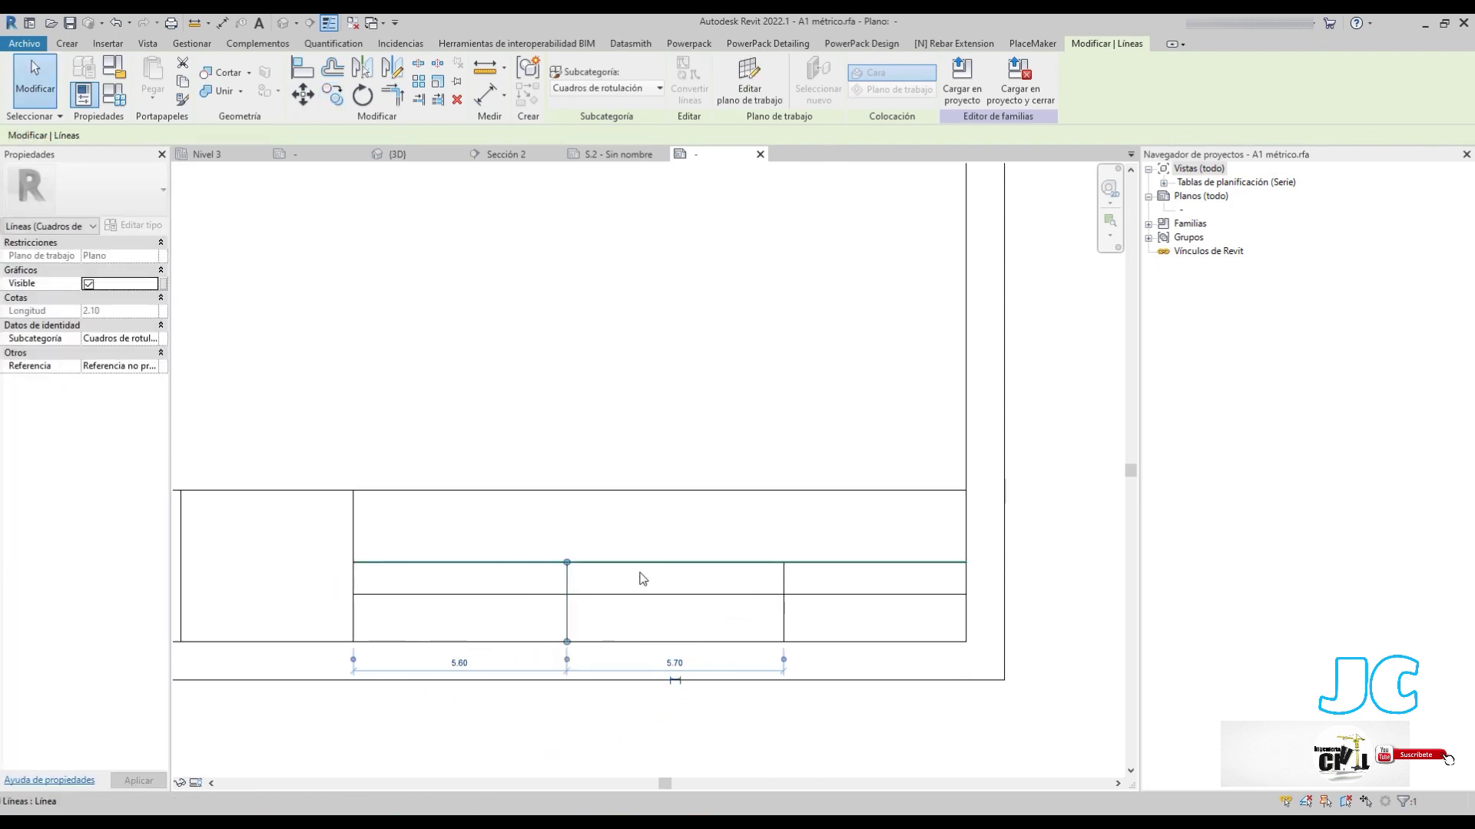
Check that the new divider splits the cell into 5.60 and 5.70 parts
click(642, 583)
scroll(505, 597, down, 2)
scroll(659, 626, down, 1)
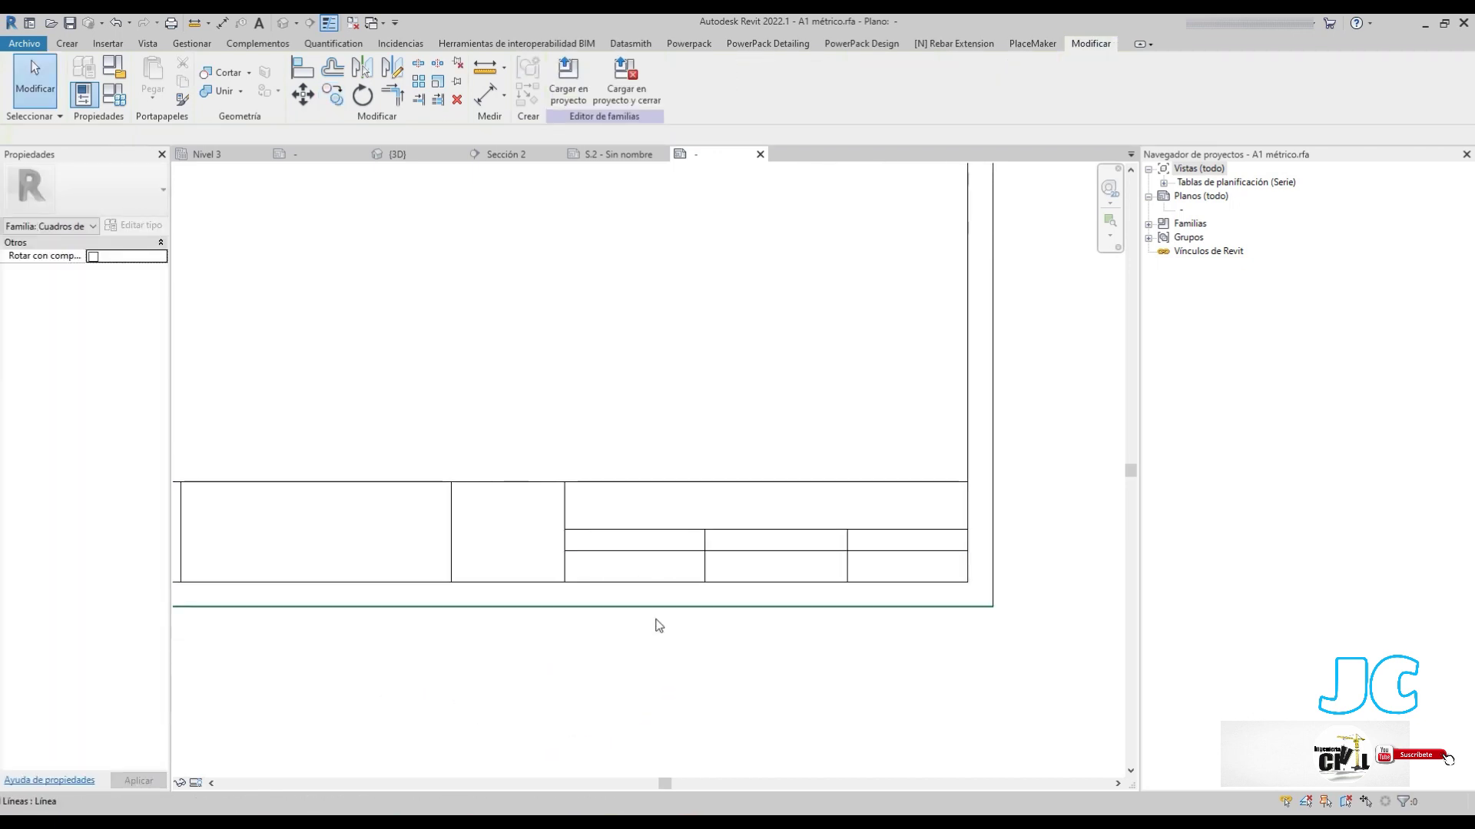
click(704, 573)
scroll(695, 618, up, 2)
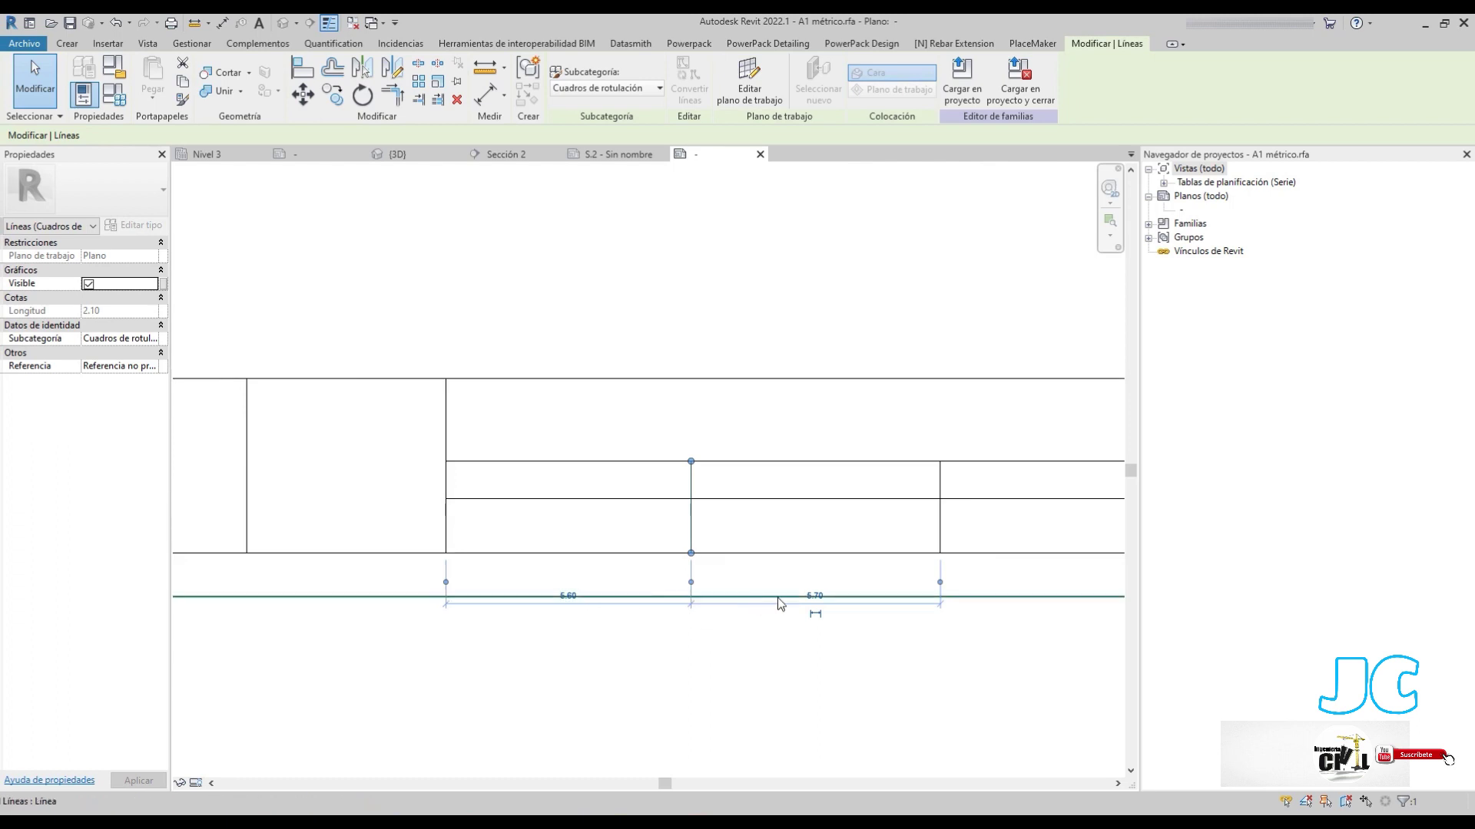
key(Escape)
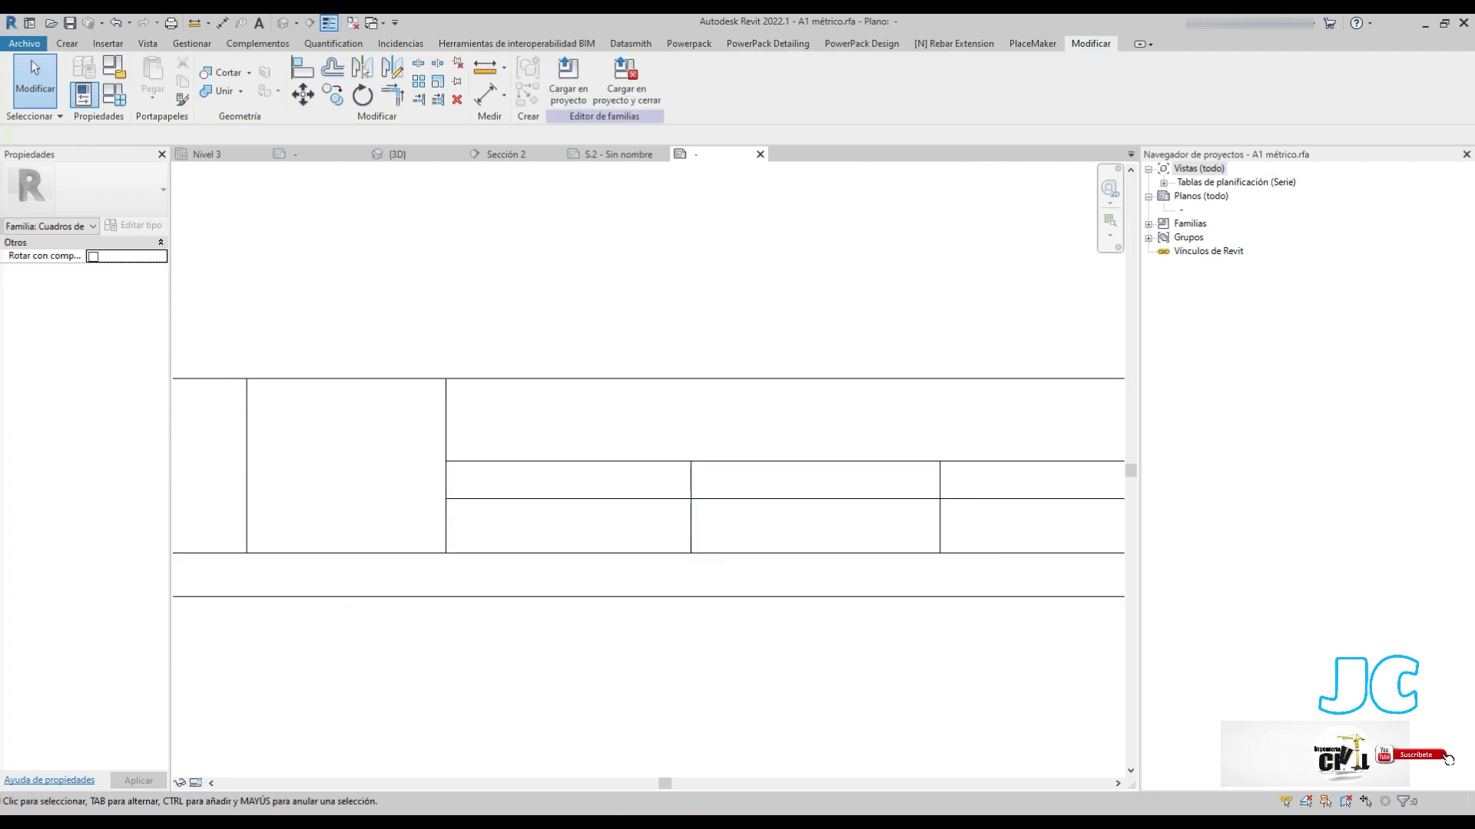
scroll(940, 529, down, 1)
scroll(940, 528, down, 1)
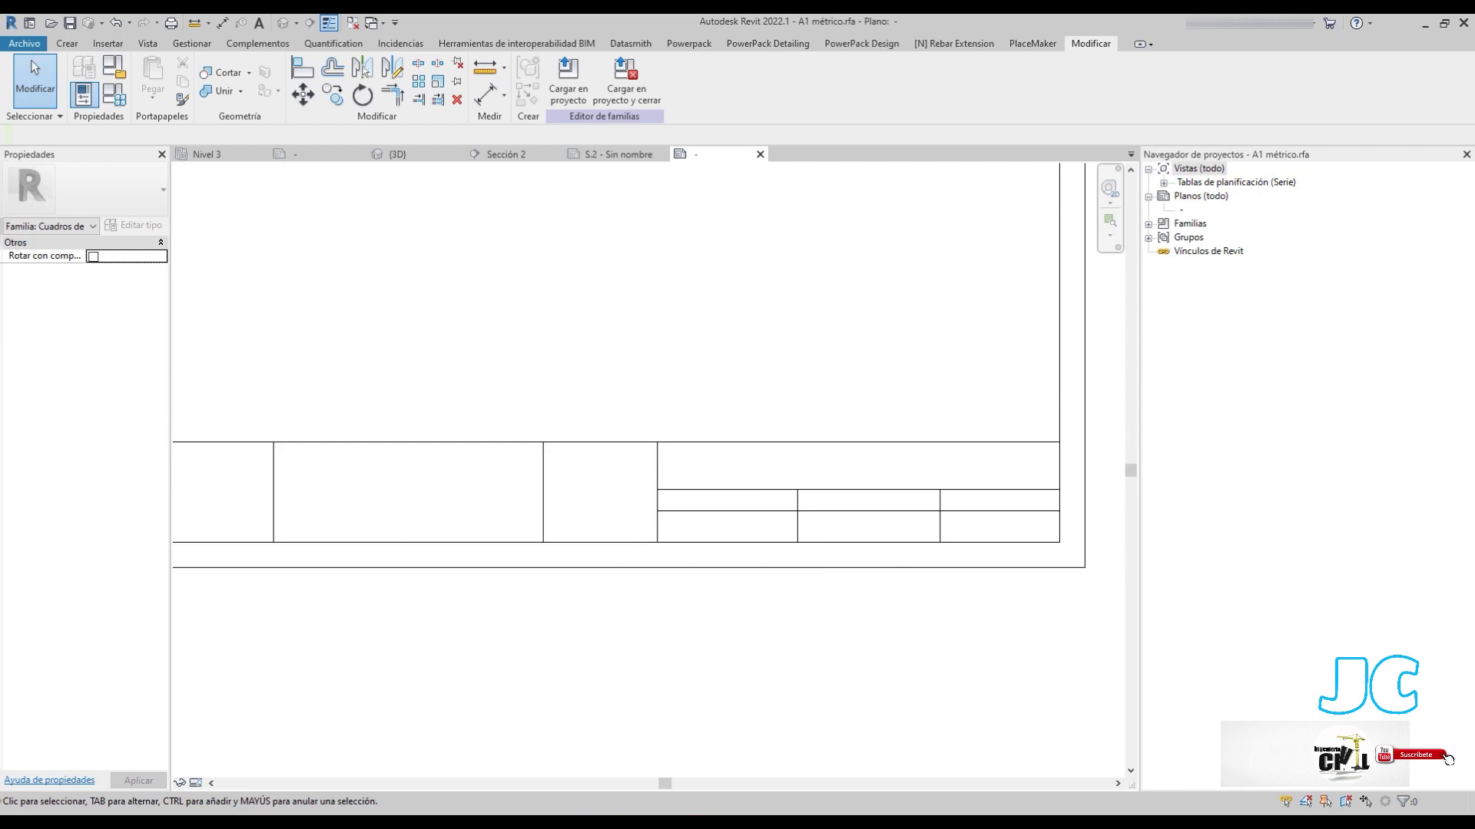
shift+scroll(596, 536, left, 3)
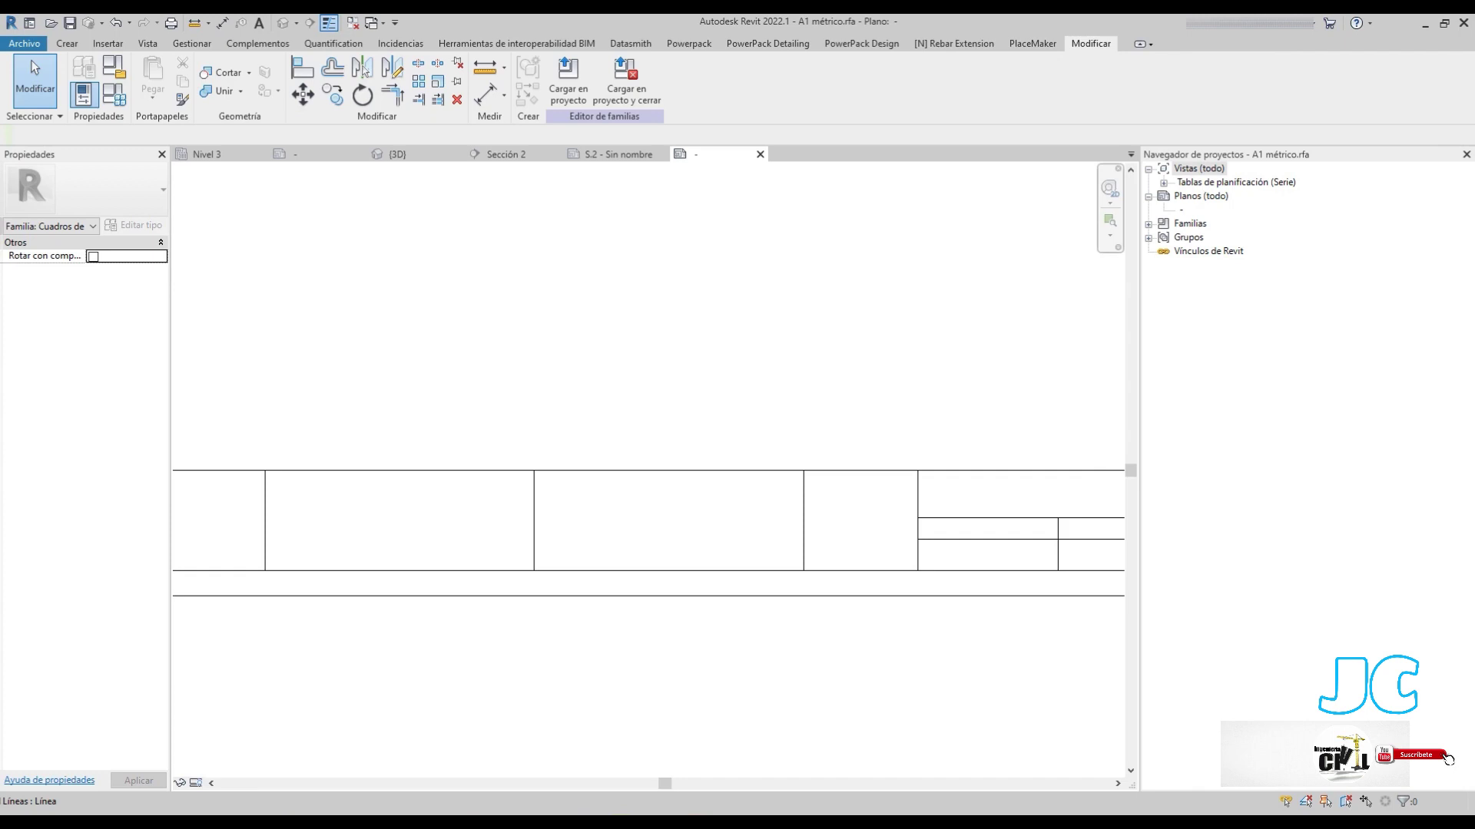
scroll(573, 538, down, 2)
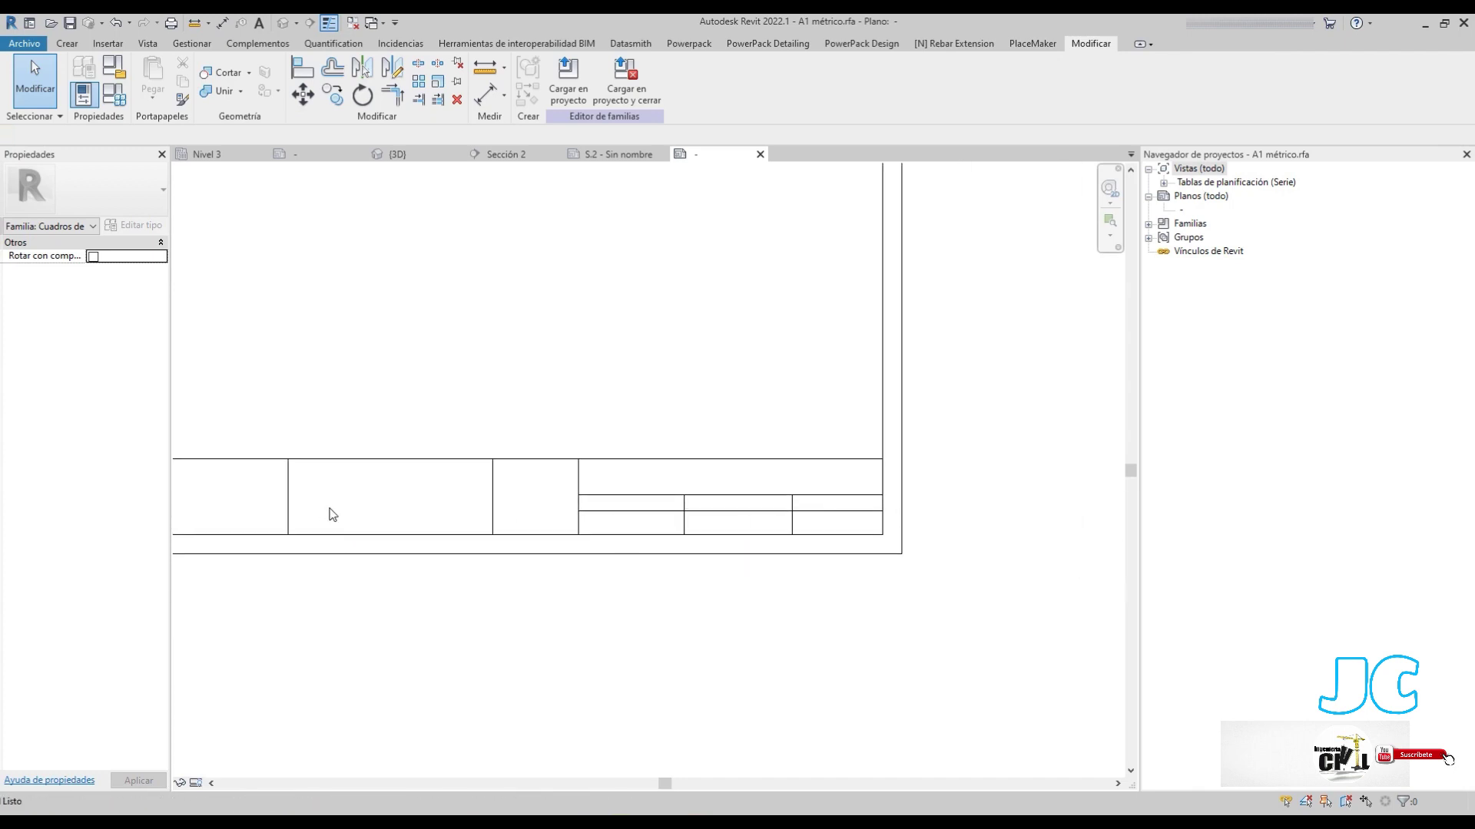
Draw the first two horizontal lines across the second box at offsets 0.42 and 0.49
click(68, 43)
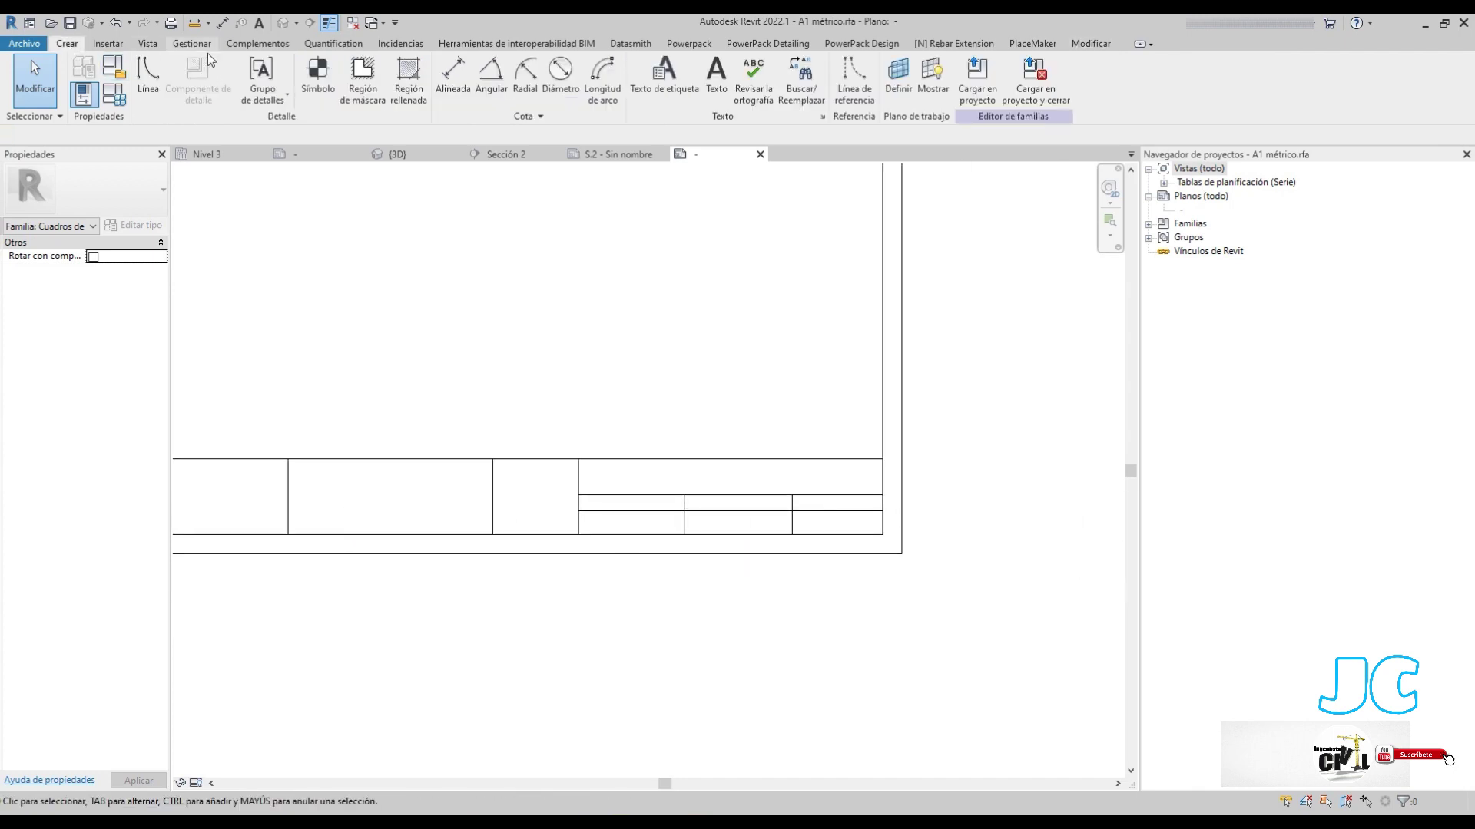
click(145, 75)
double_click(261, 135)
text(1)
key(BackSpace)
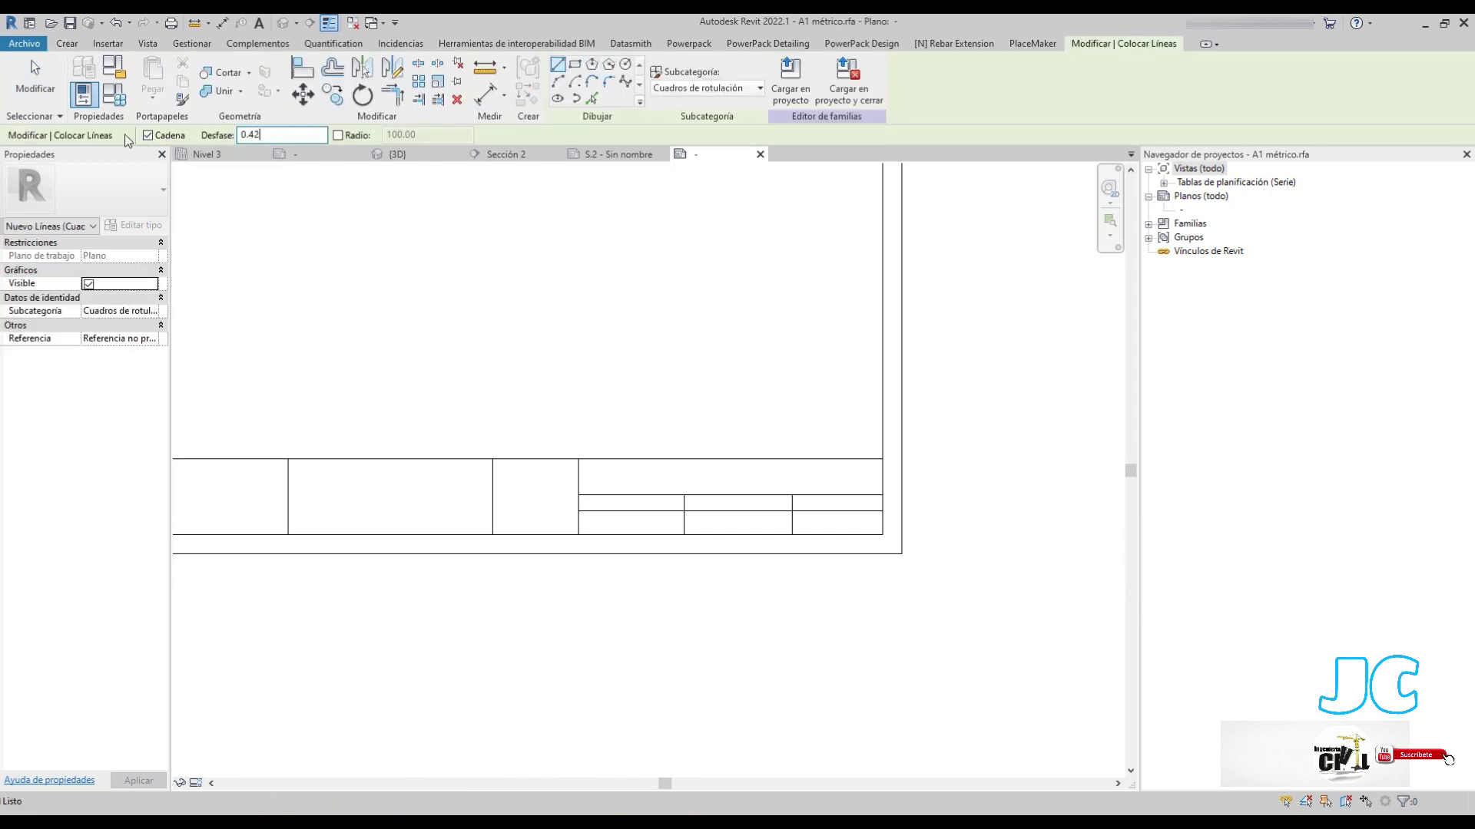
click(491, 458)
click(288, 454)
key(Escape)
key(Escape)
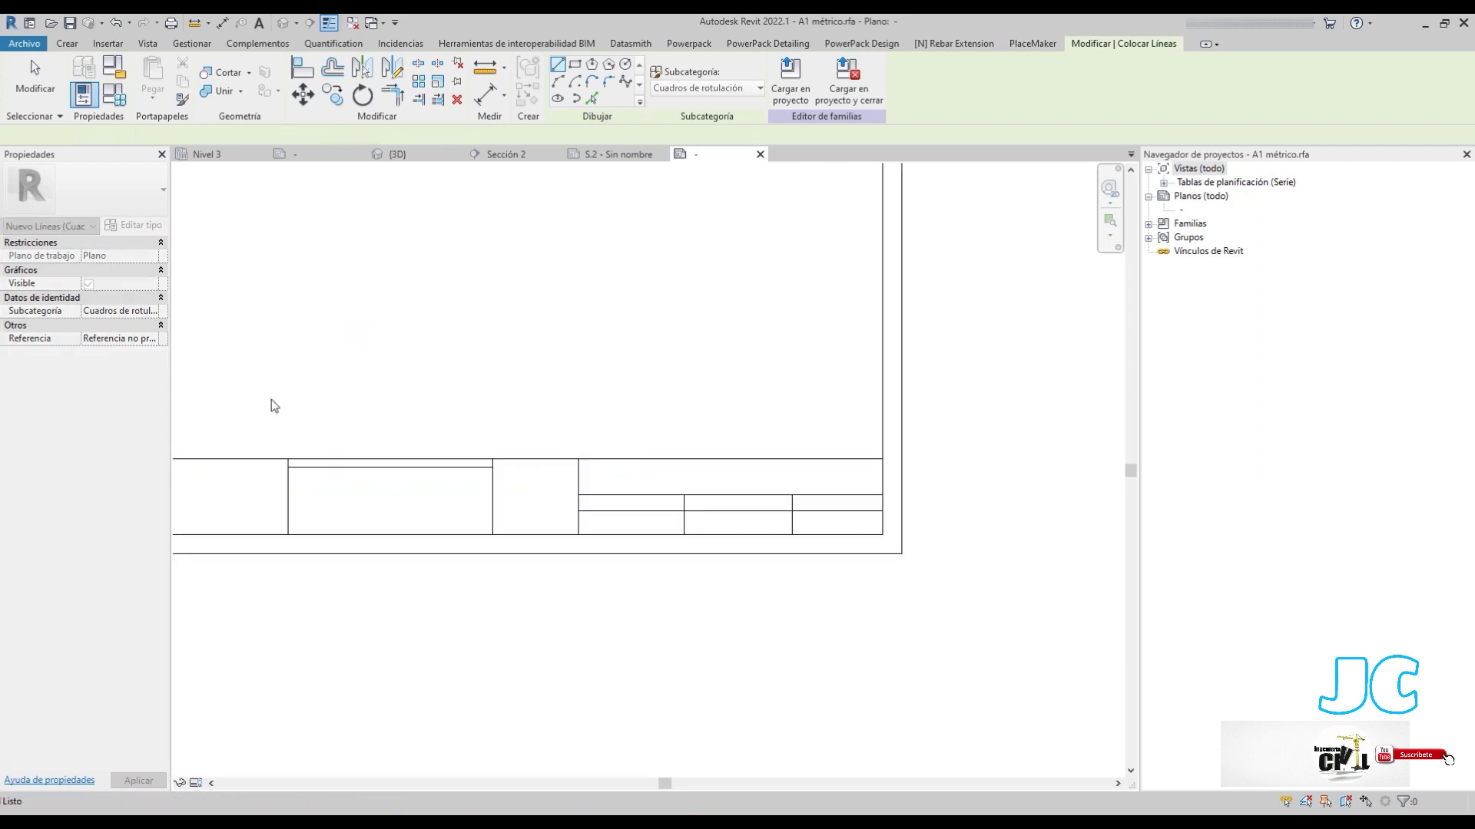
text(0.49)
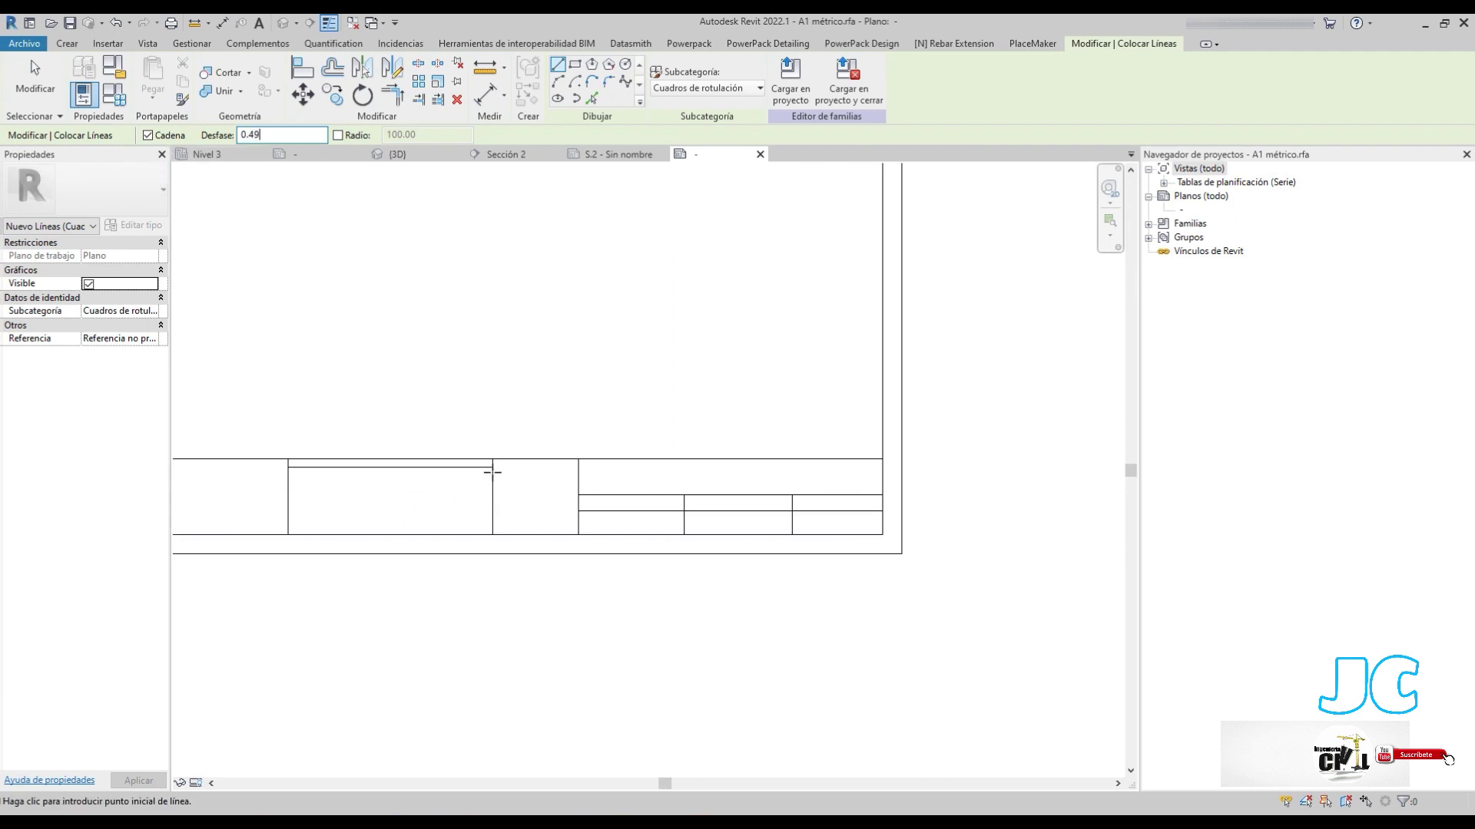
click(492, 467)
click(288, 467)
key(Escape)
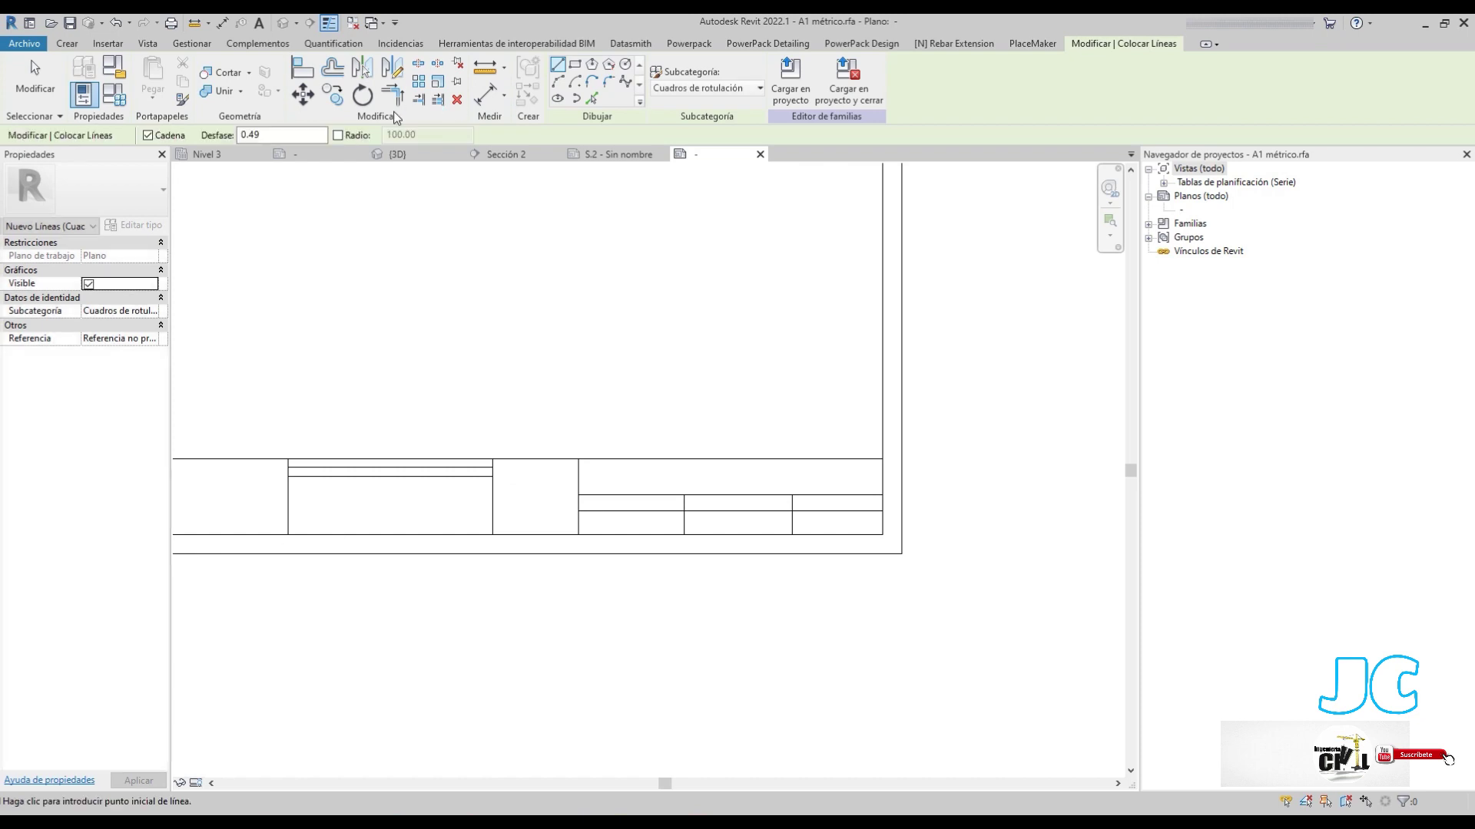
Add two more horizontal lines across the box at offsets 1.09 and 0.45
click(321, 136)
text(0.42)
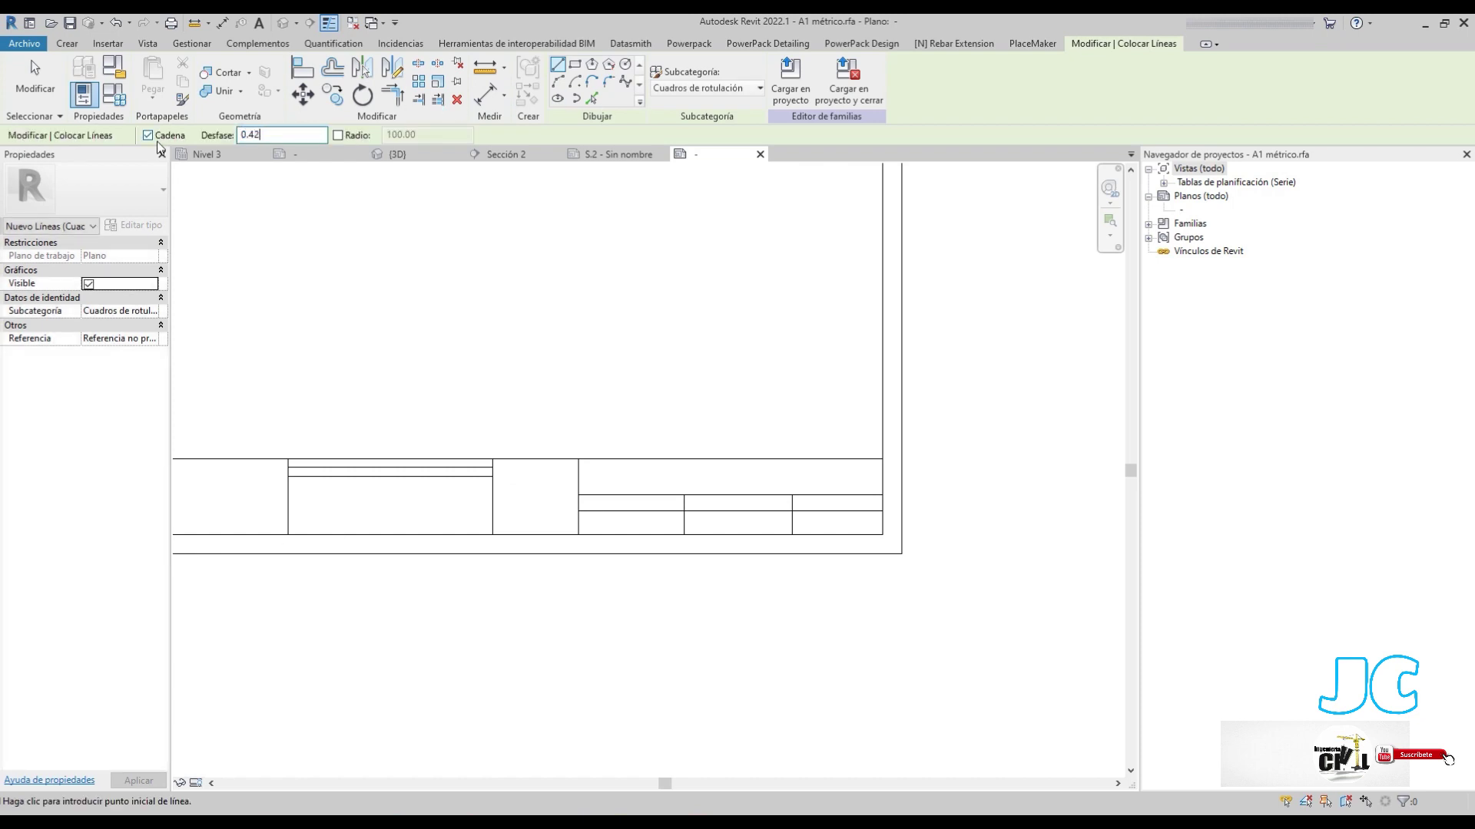
click(495, 479)
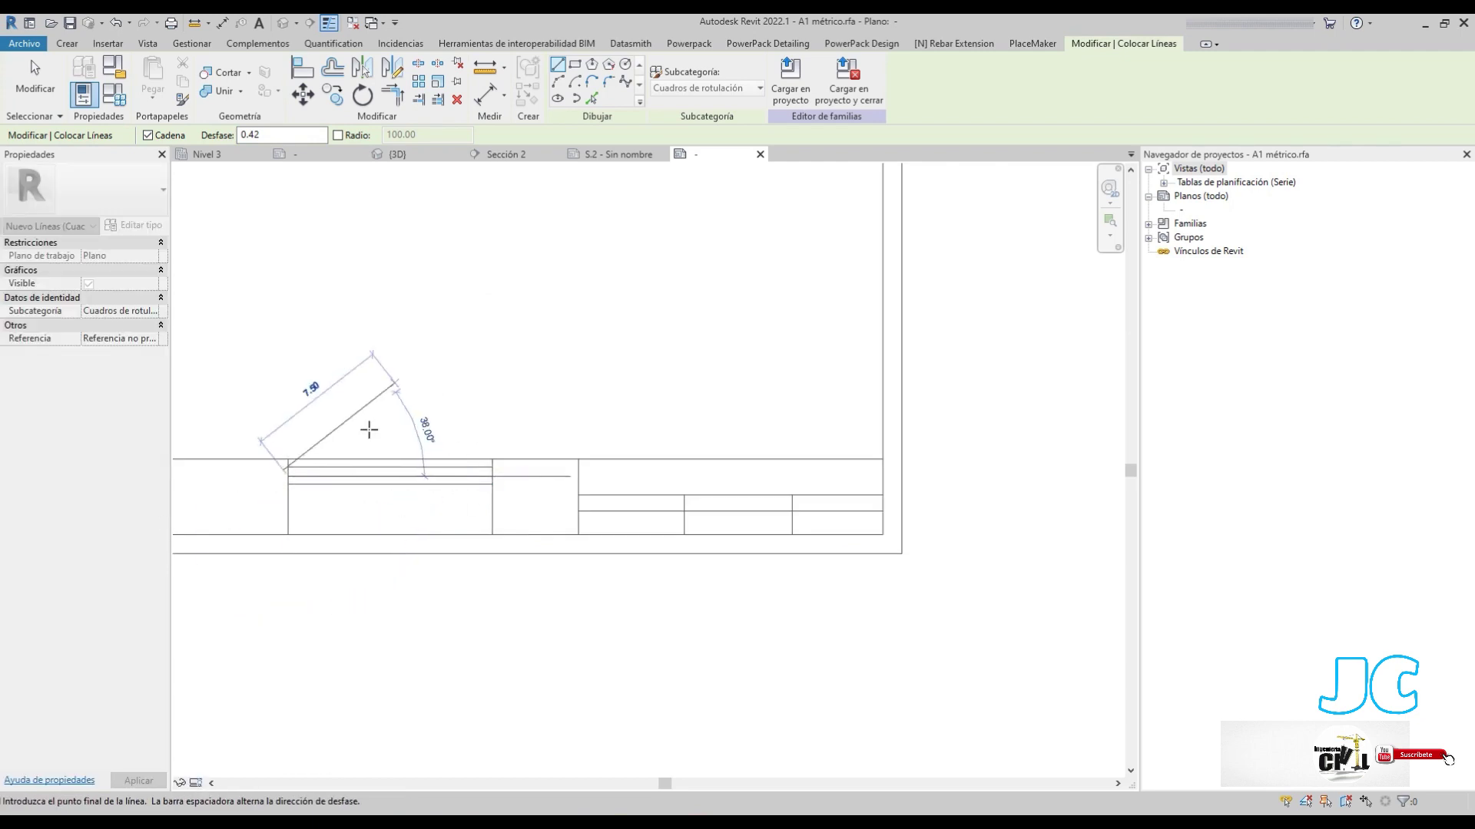
key(Escape)
key(Escape)
double_click(289, 135)
text(1.09)
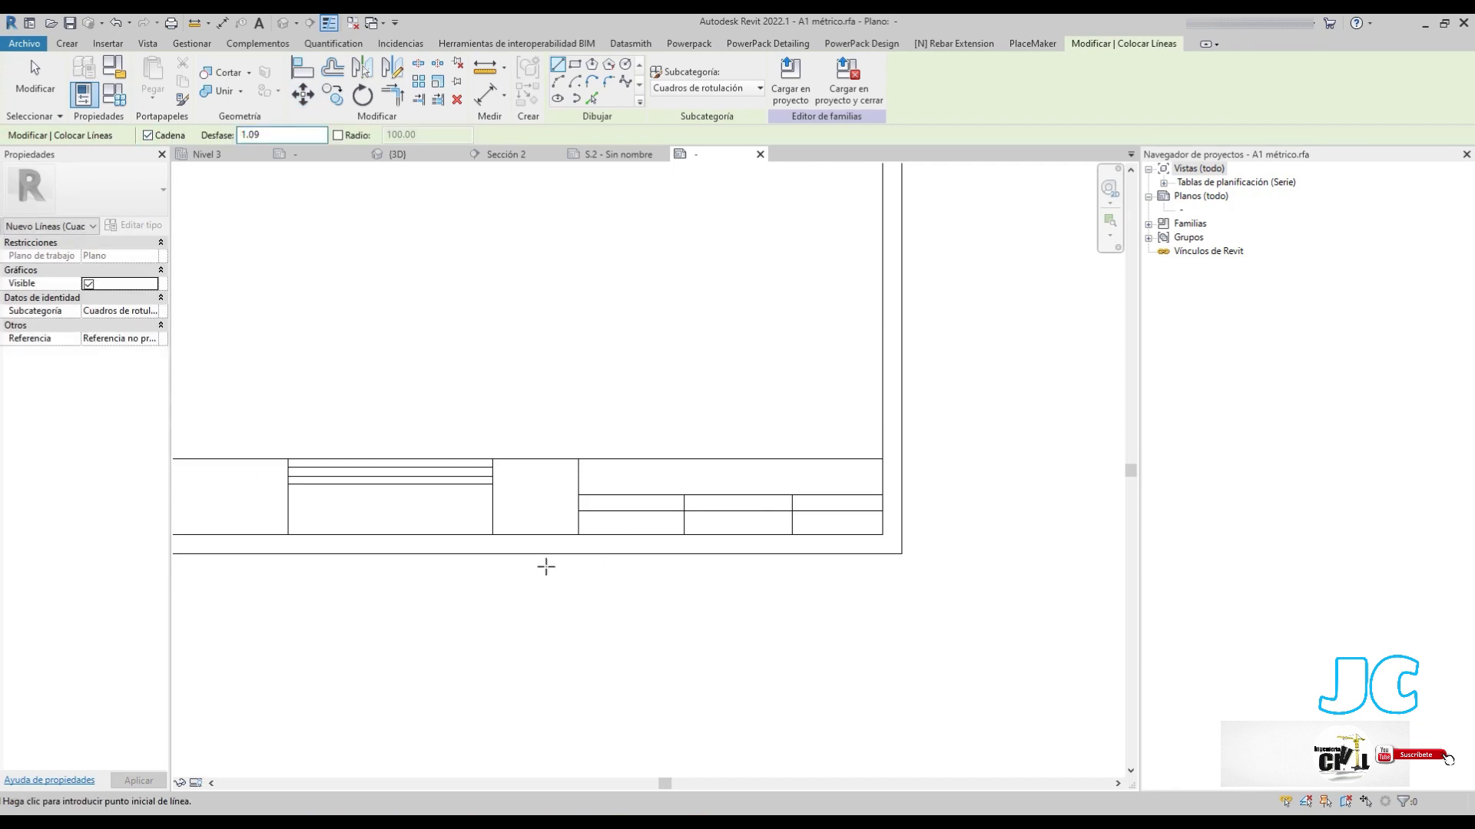
scroll(485, 480, up, 2)
middle_drag(278, 484, 476, 484)
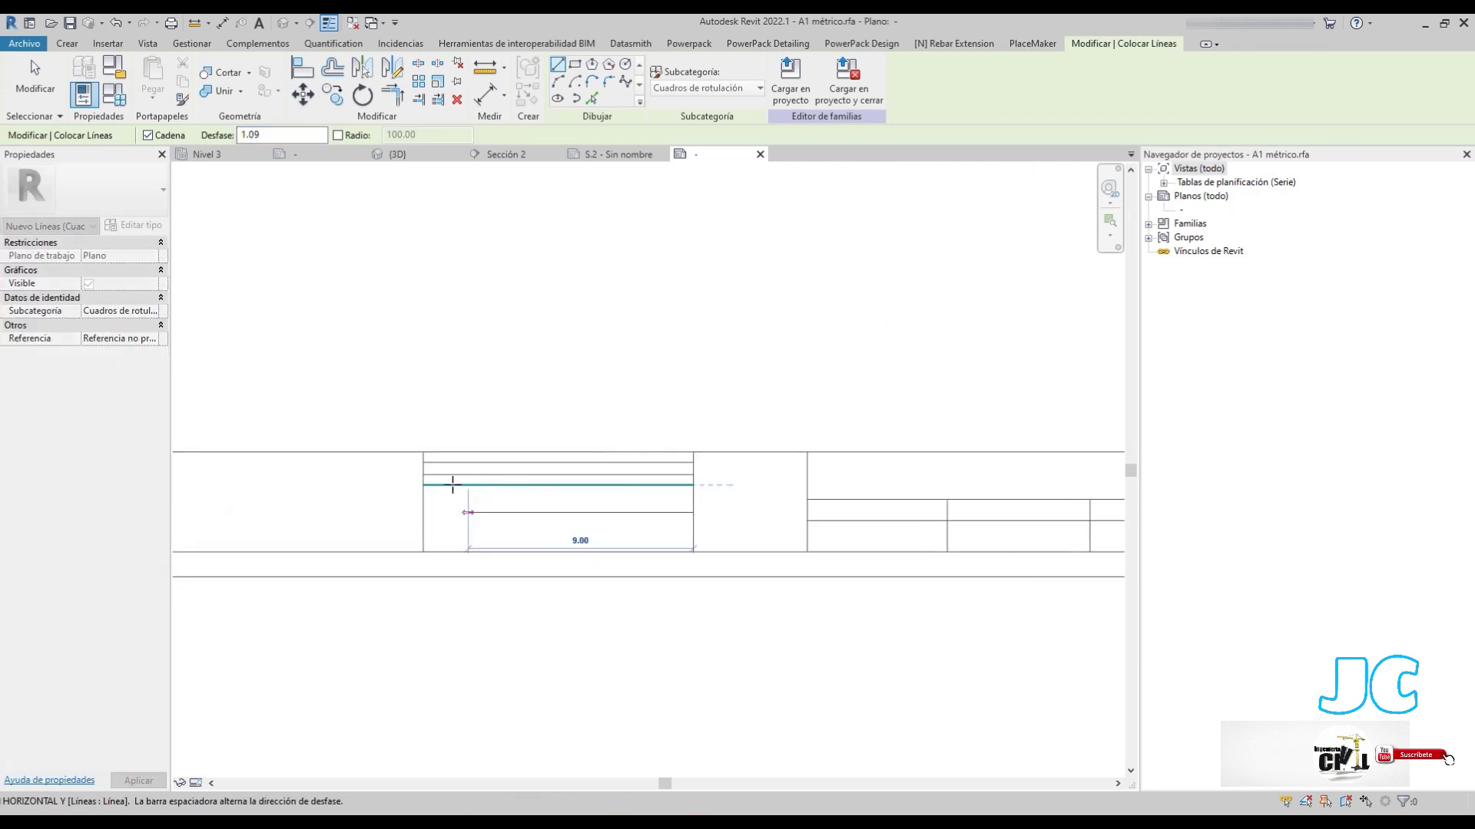
click(422, 484)
key(Escape)
key(Escape)
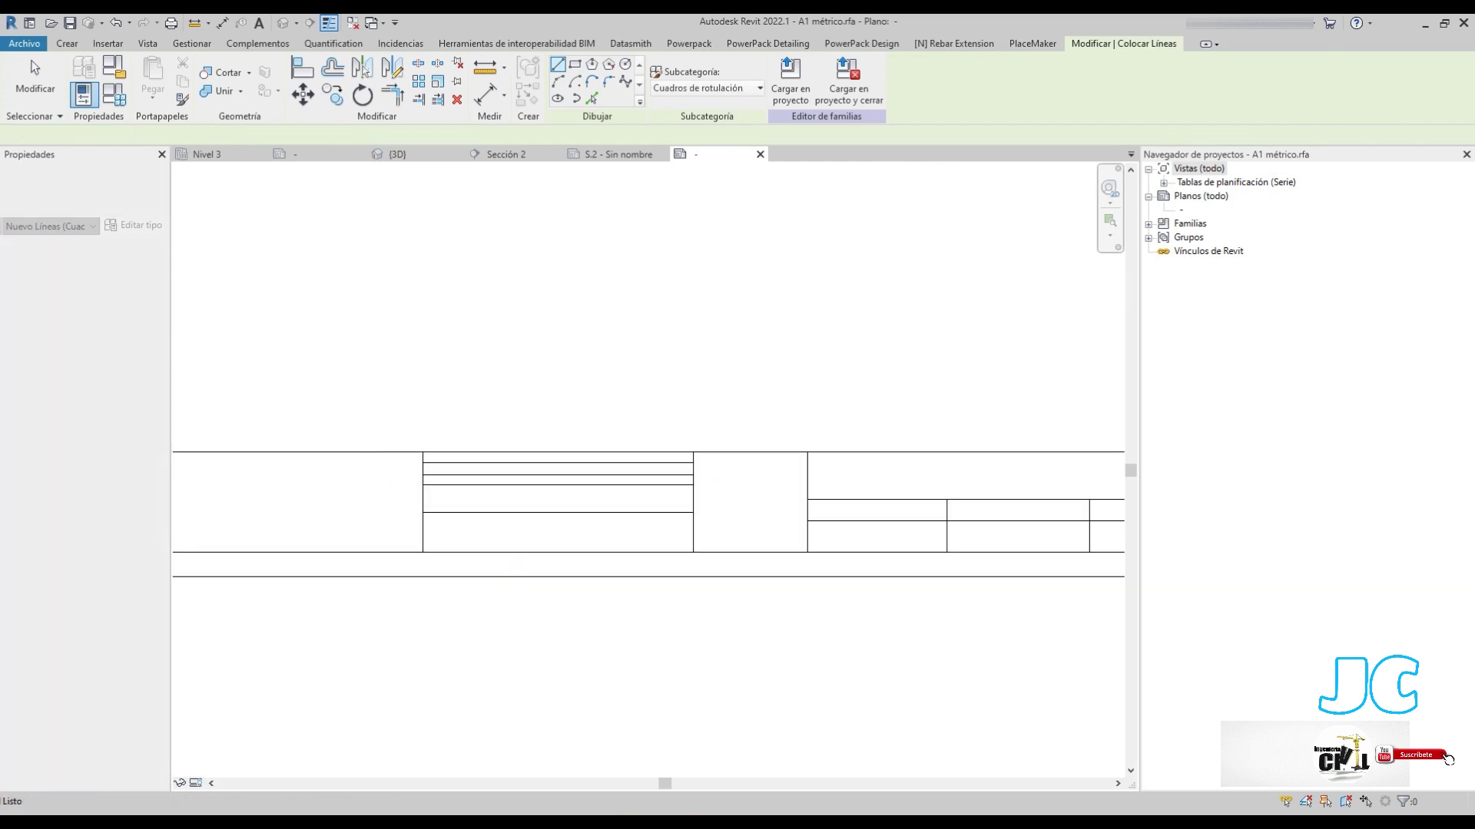
double_click(307, 135)
text(0.45)
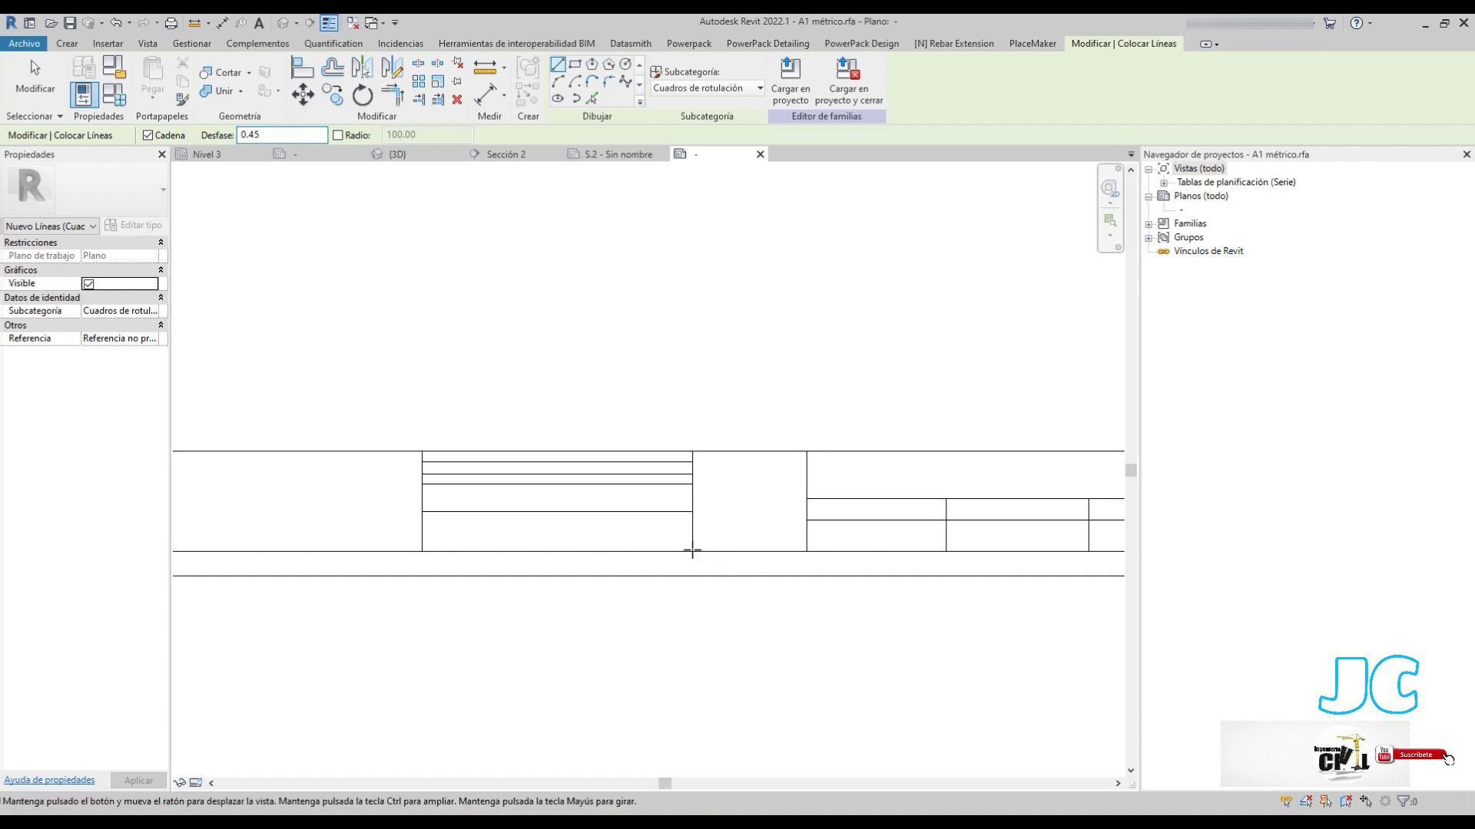
click(692, 513)
click(422, 513)
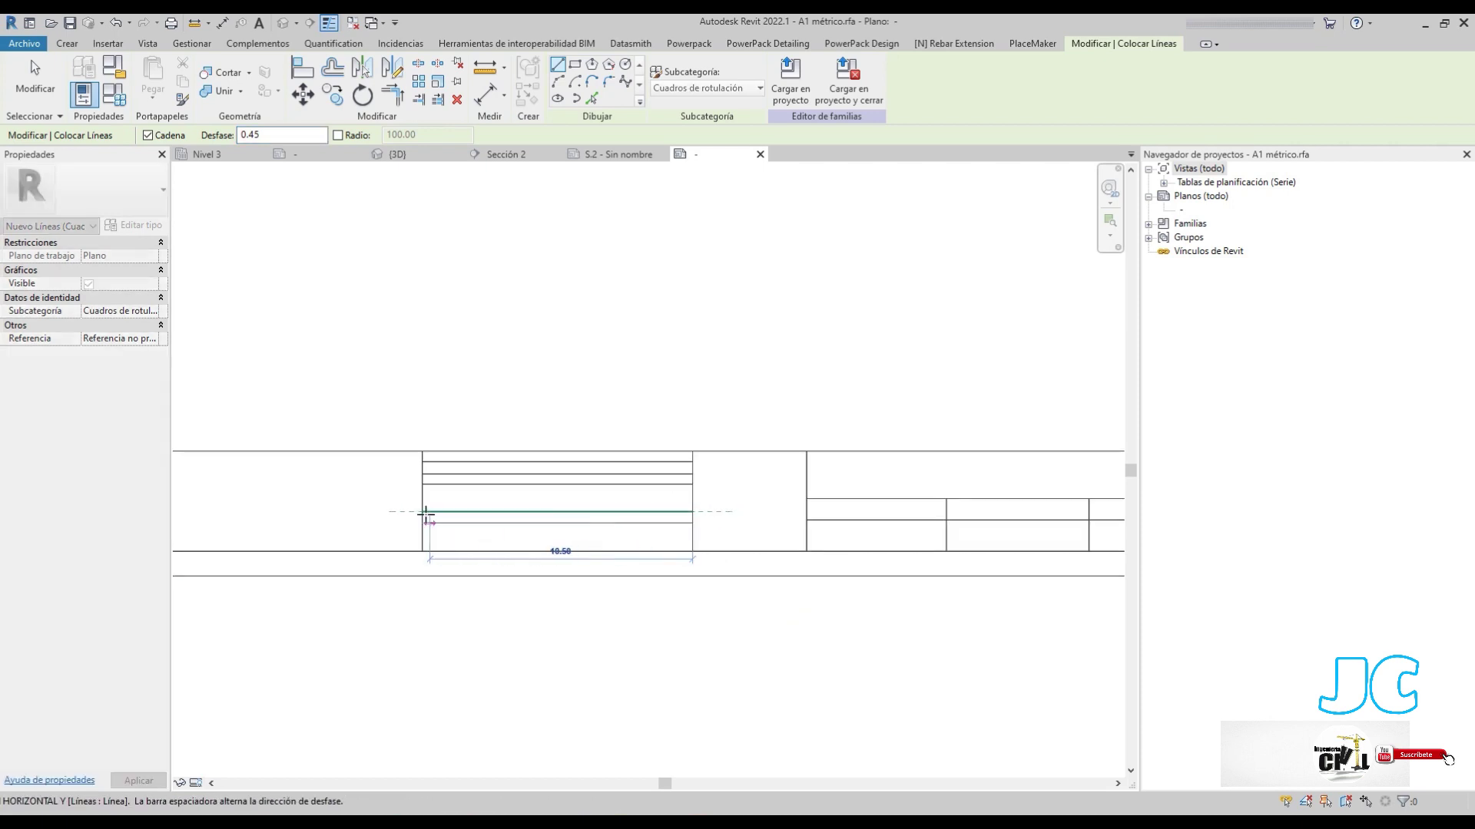
key(Escape)
key(Escape)
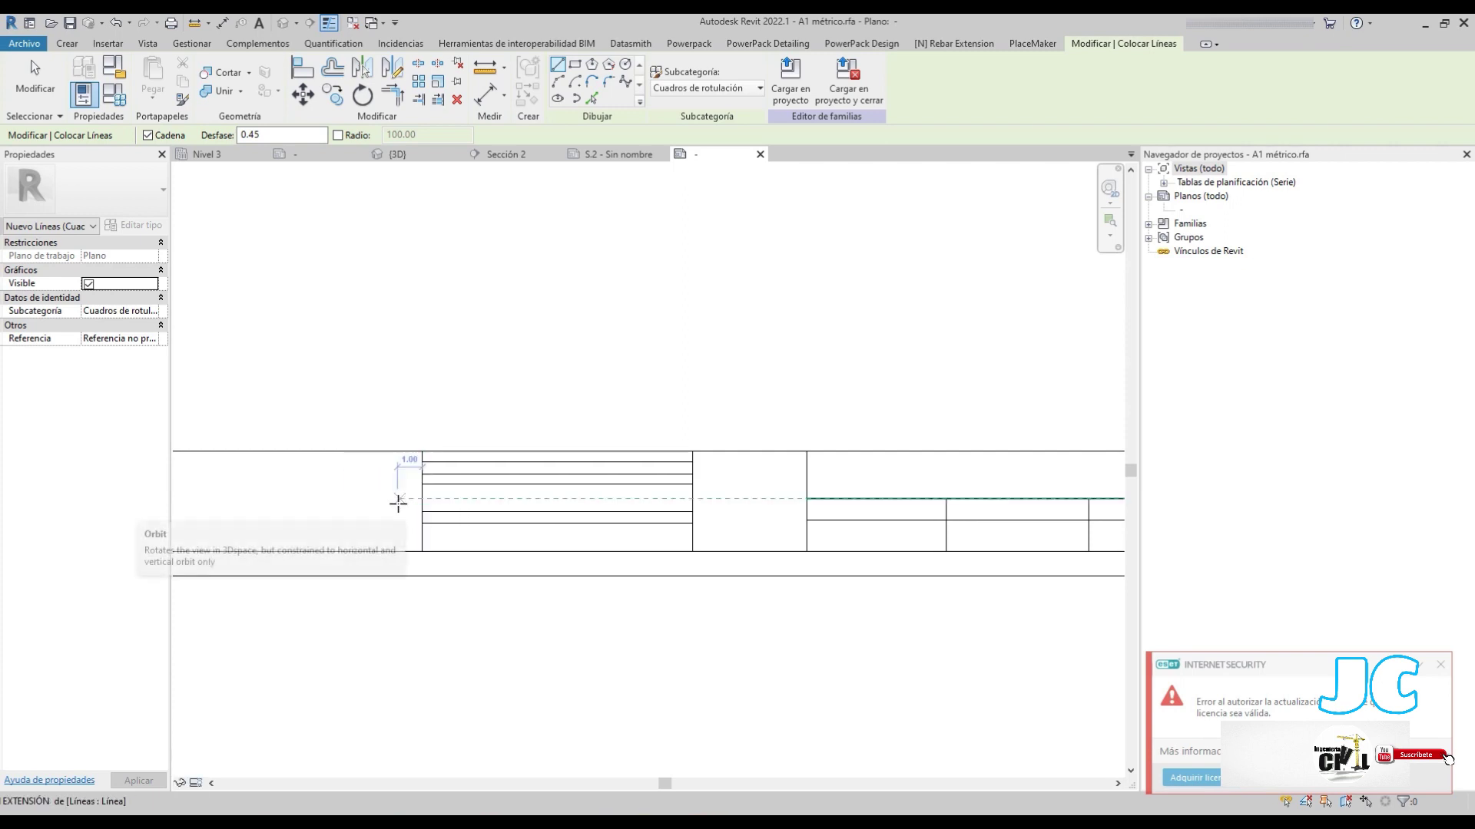
key(Escape)
key(Escape)
Try offset detail lines at 5.40 from the table's left edge, cancelling both attempts
scroll(427, 469, up, 3)
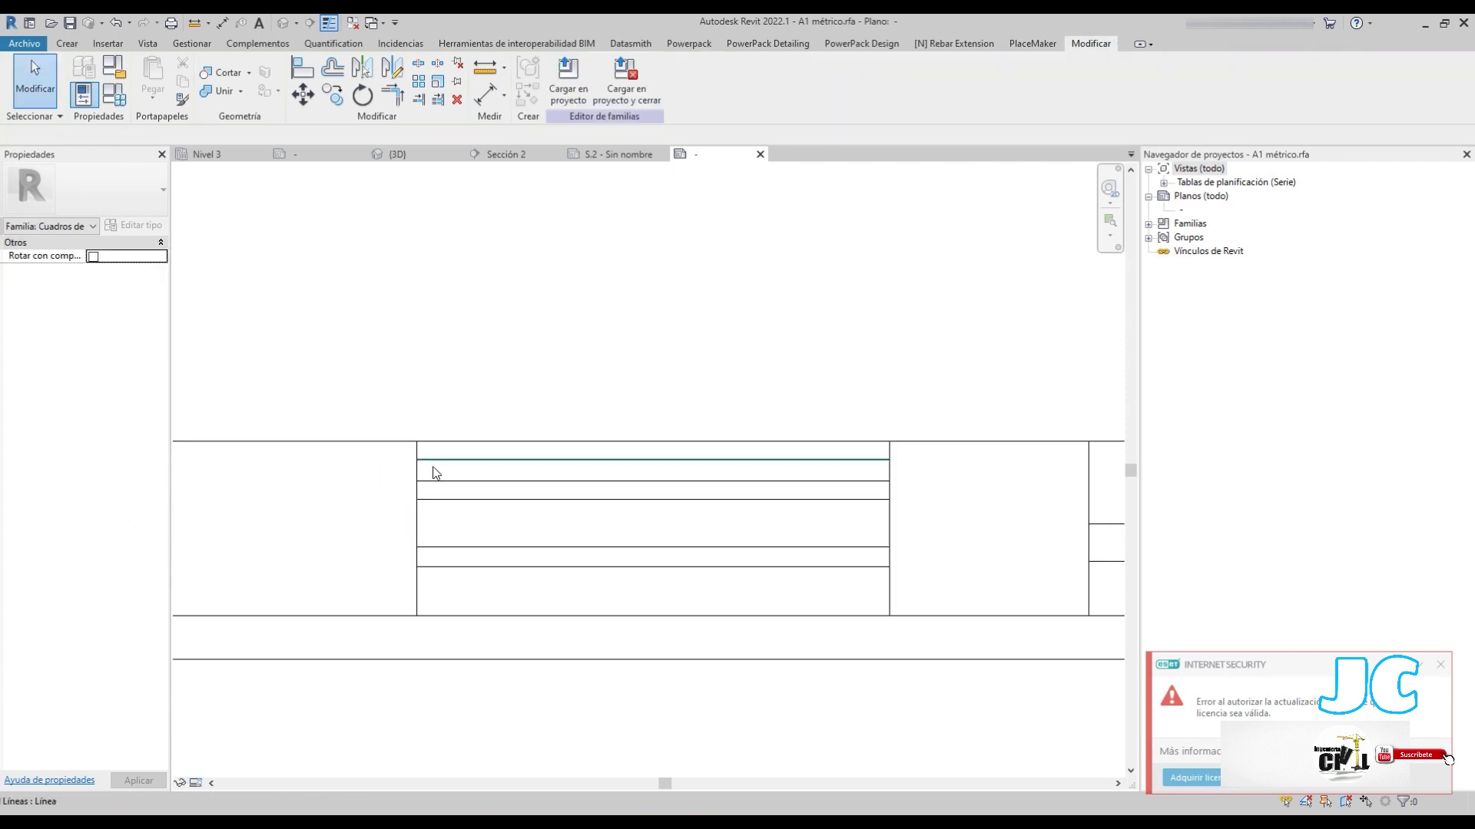
click(67, 44)
click(153, 77)
double_click(276, 135)
text(5.40)
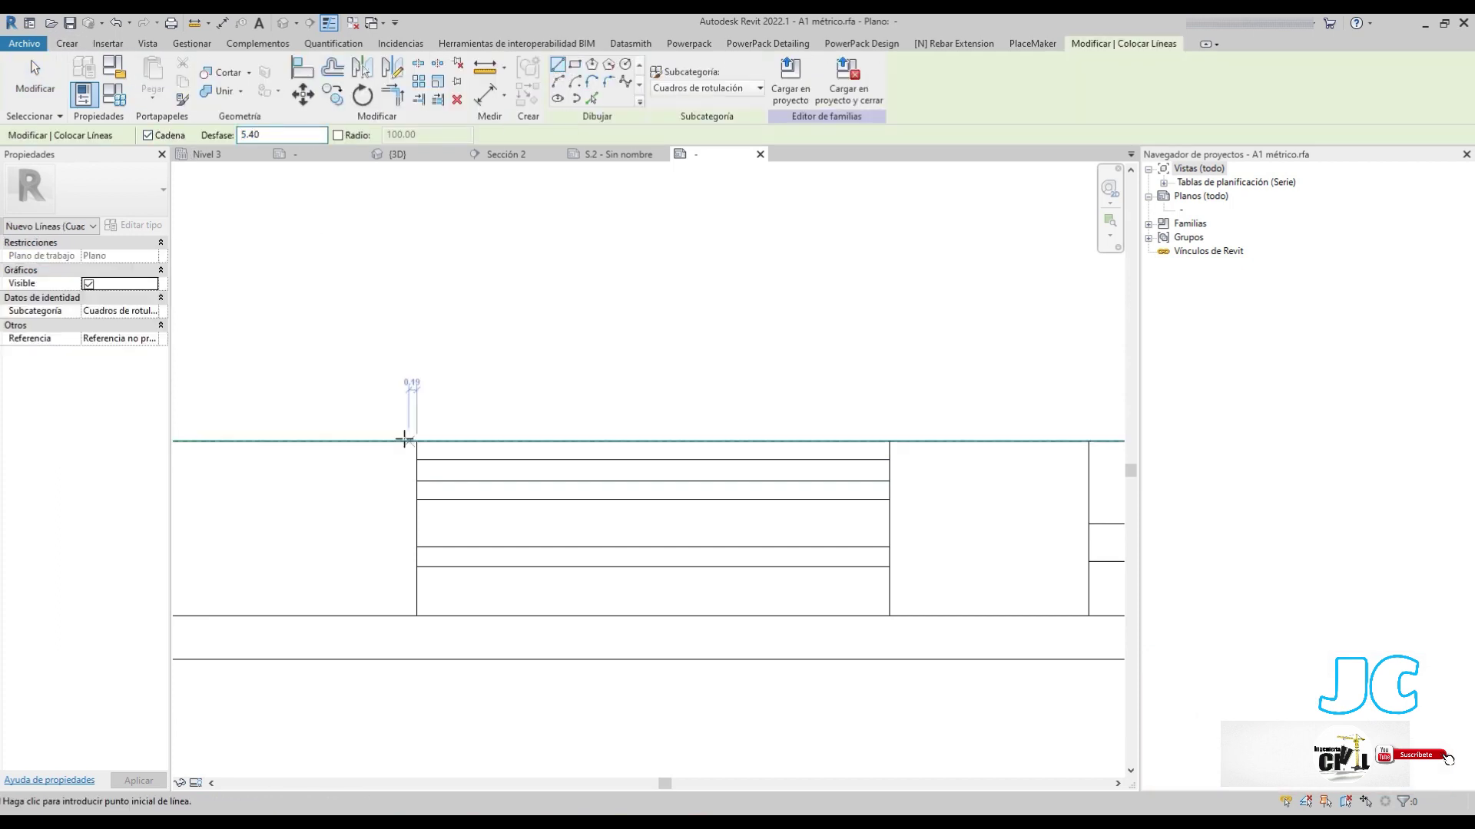
click(416, 459)
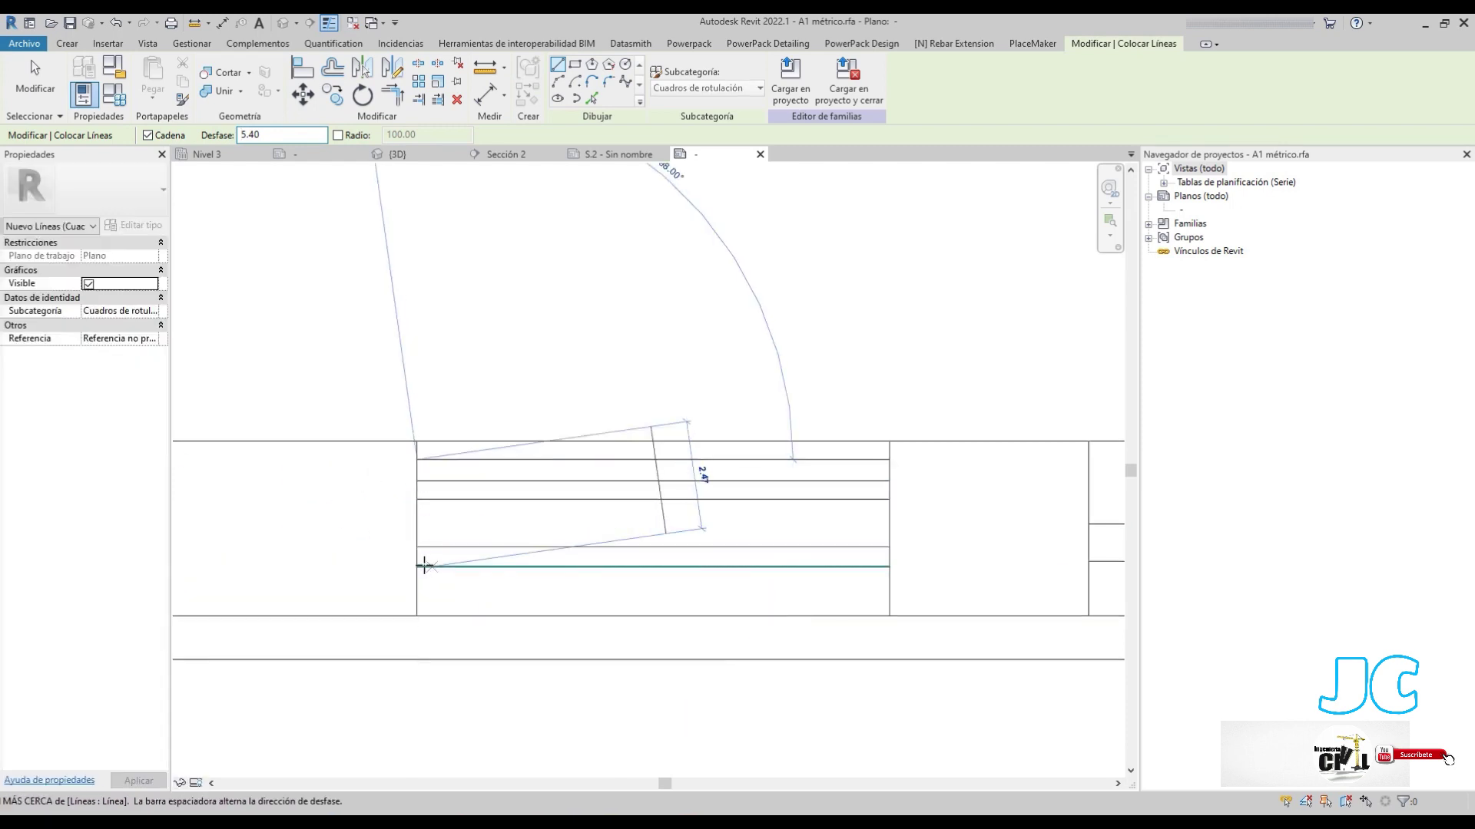
key(Escape)
key(Escape)
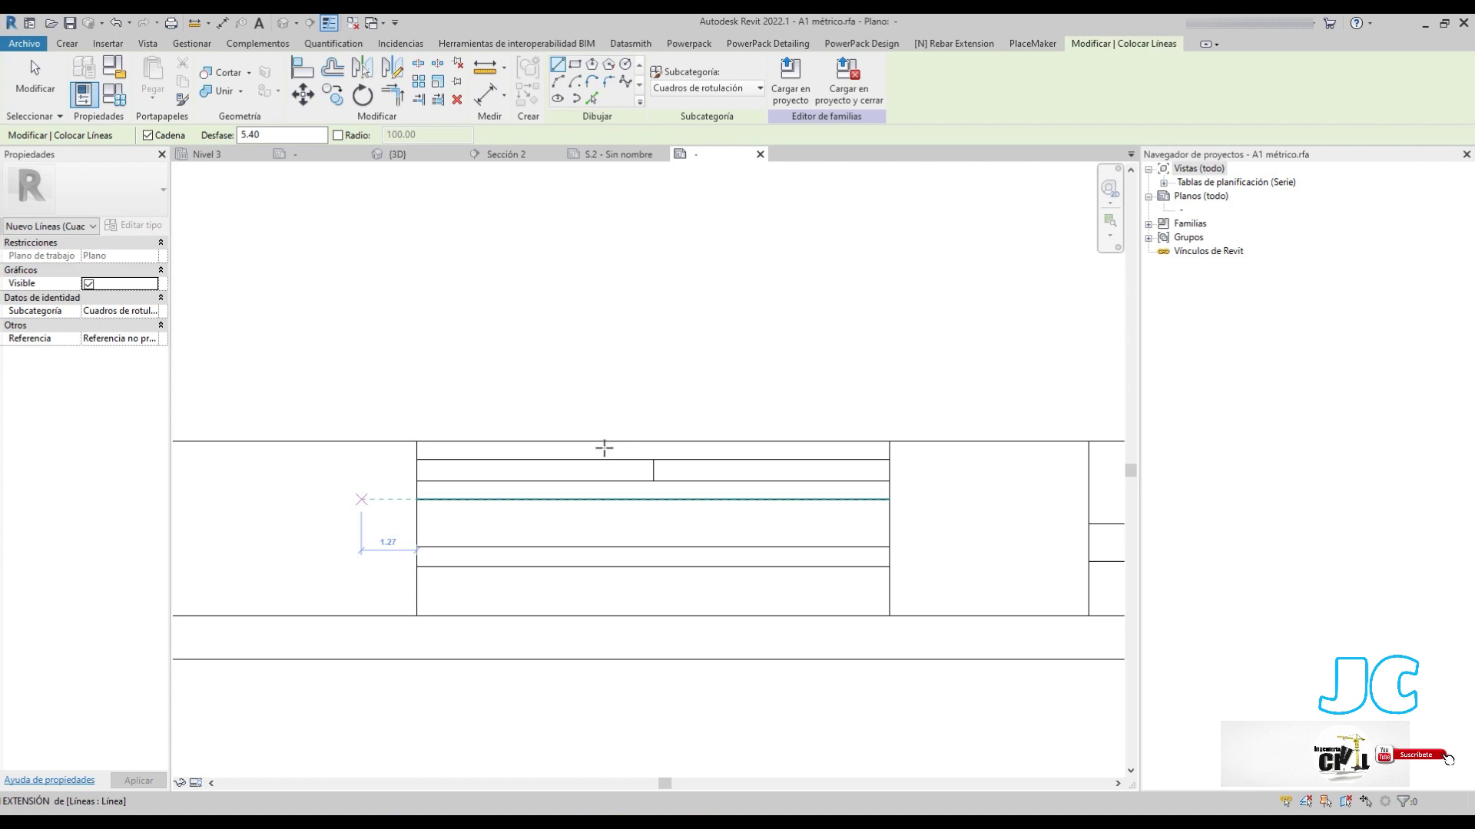
click(264, 137)
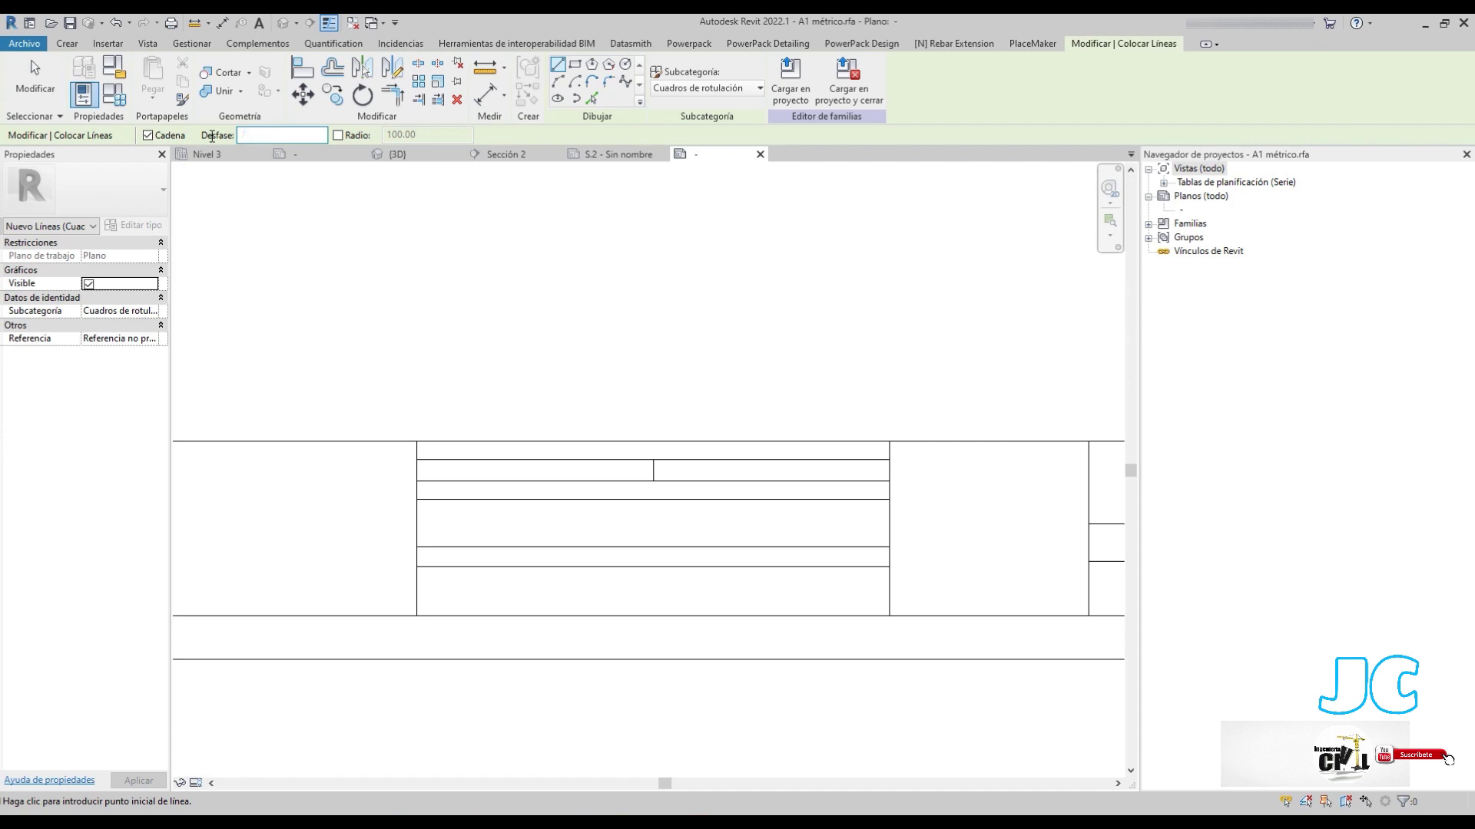
text(7.65)
click(416, 482)
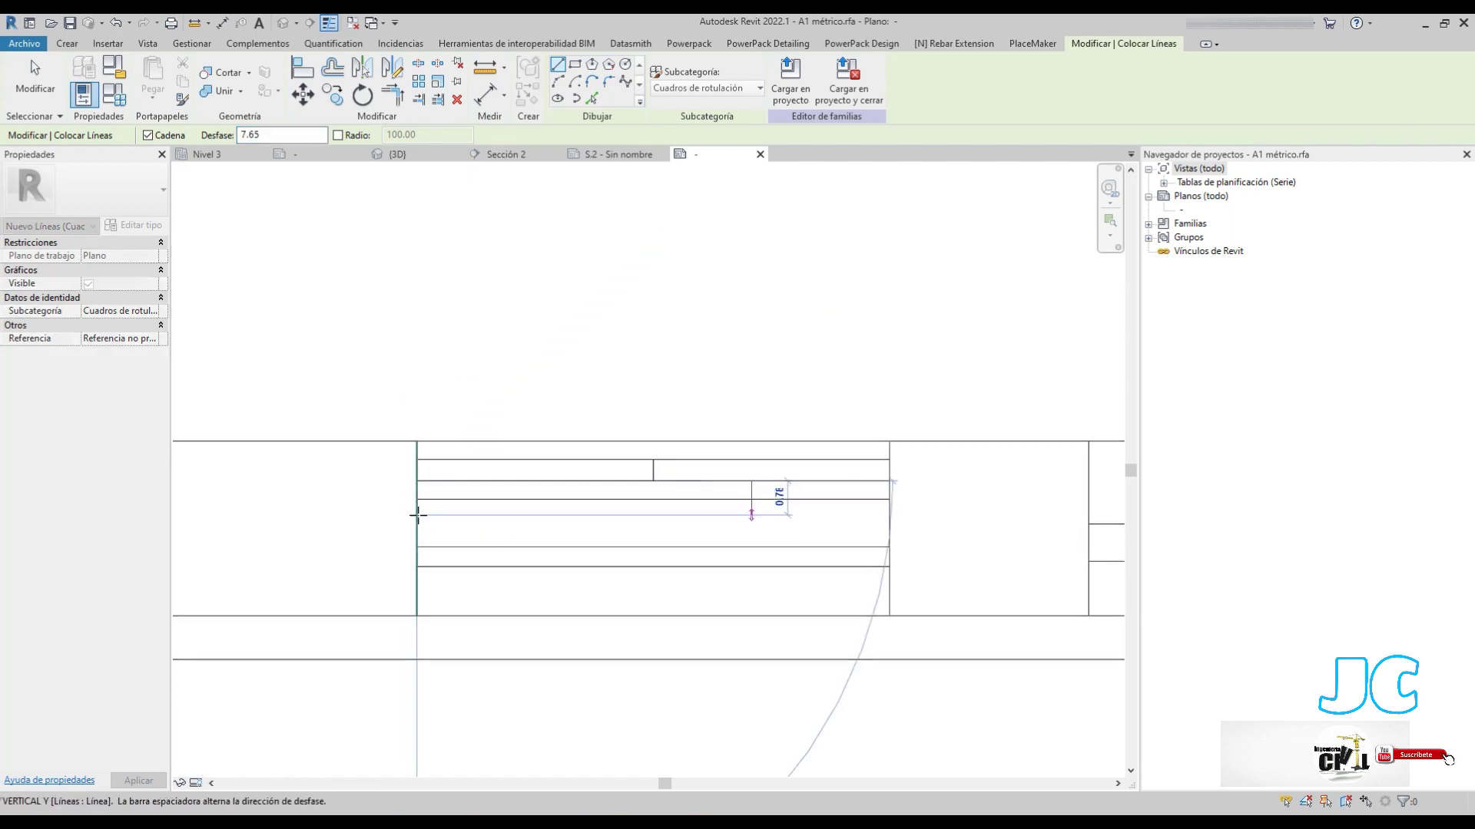
key(Escape)
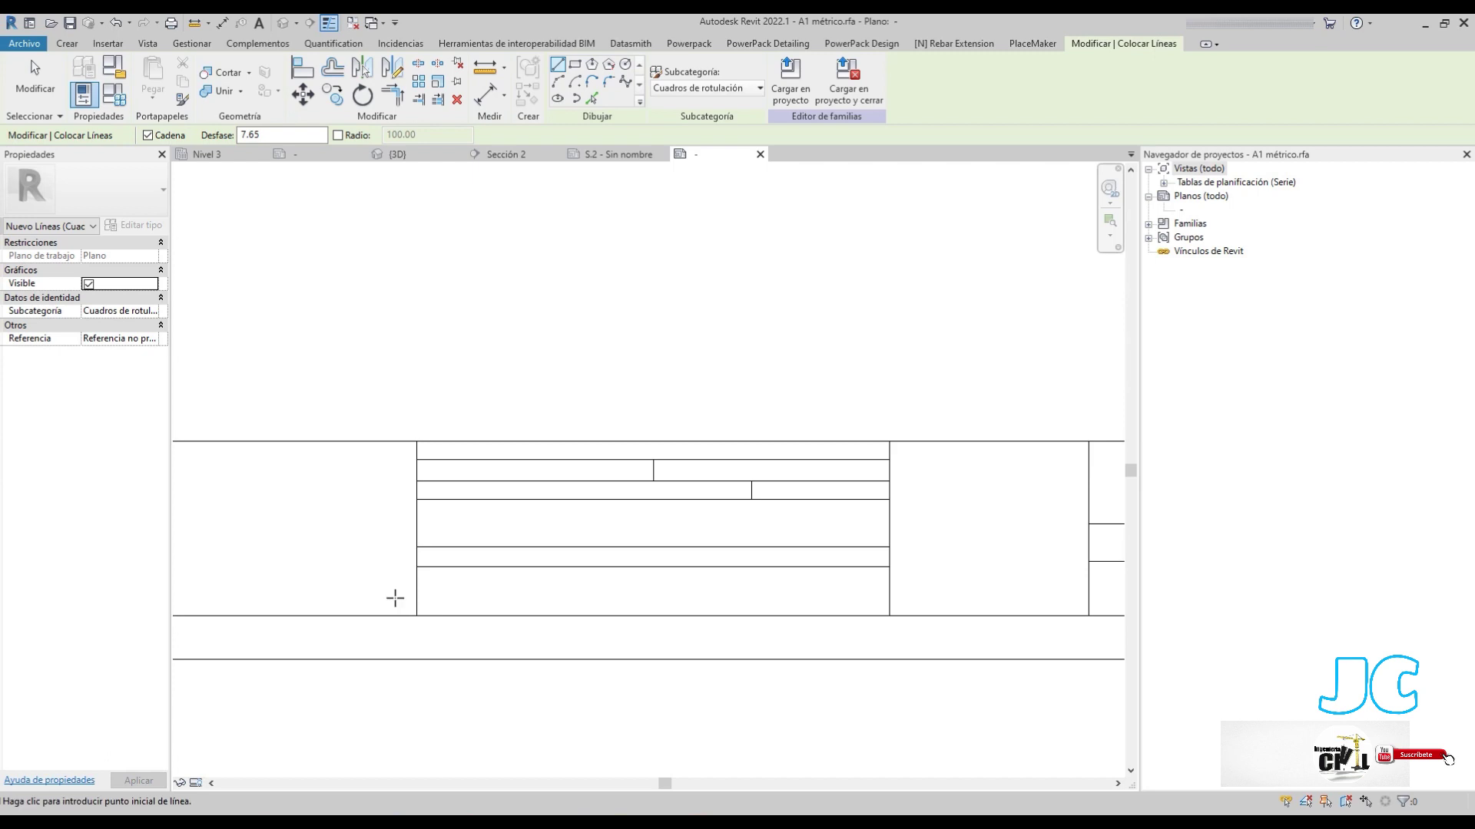
Draw short vertical dividers 2.25 from the left edge in the upper and lower cells
middle_drag(440, 533, 428, 527)
double_click(277, 135)
text(2.25)
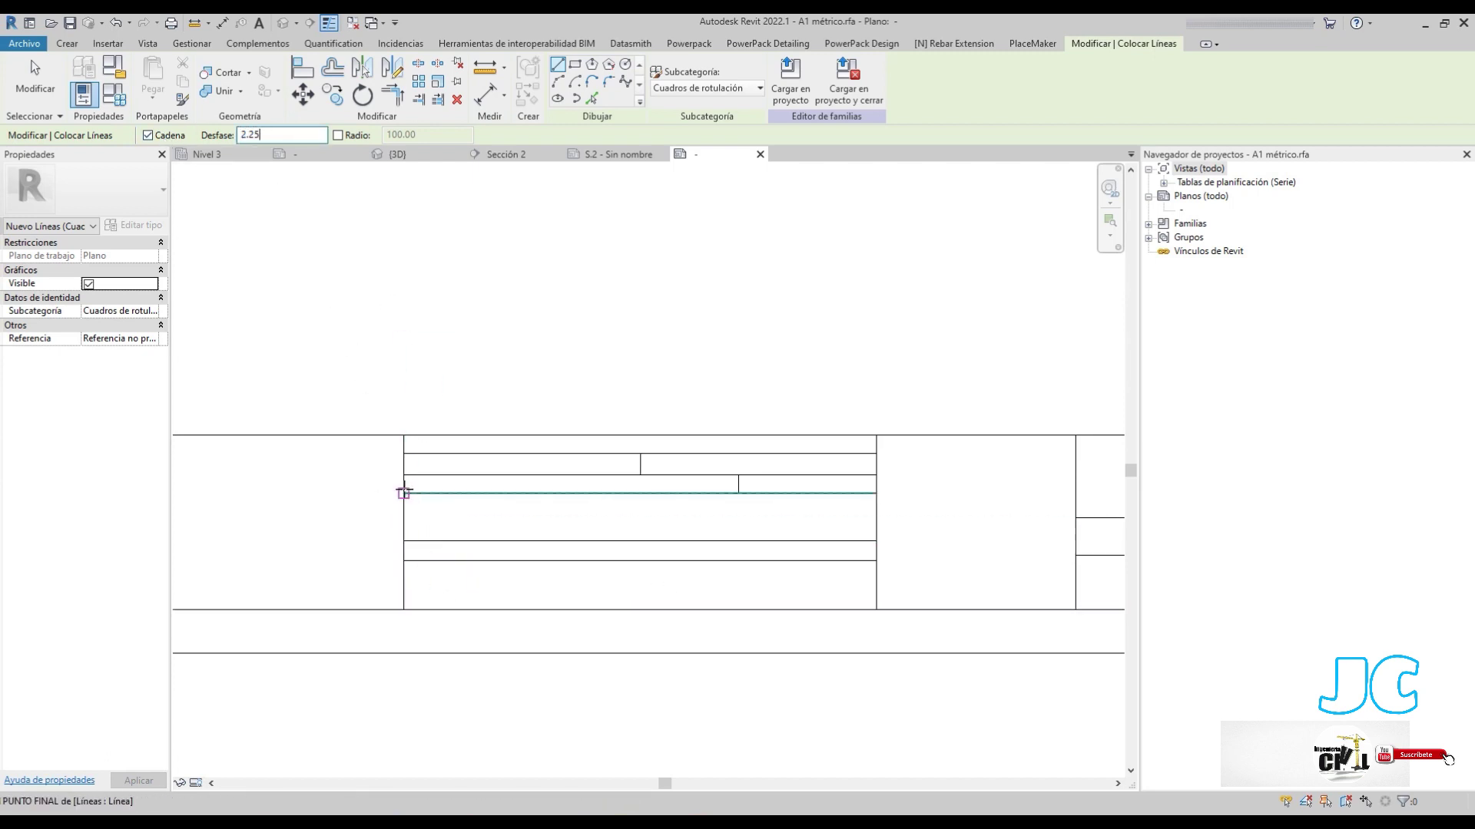
click(405, 494)
click(400, 540)
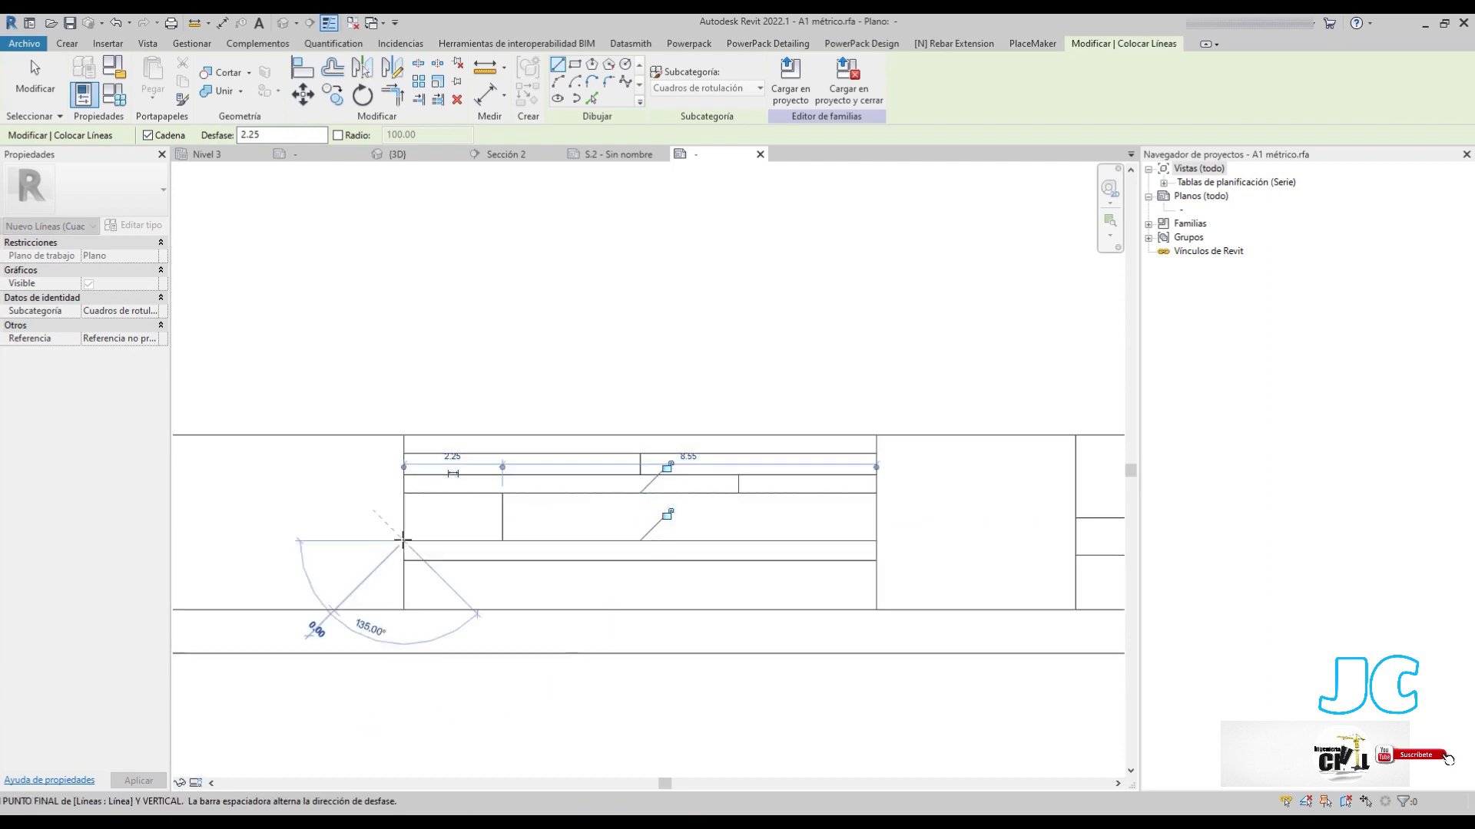
key(Escape)
key(Escape)
key(Escape)
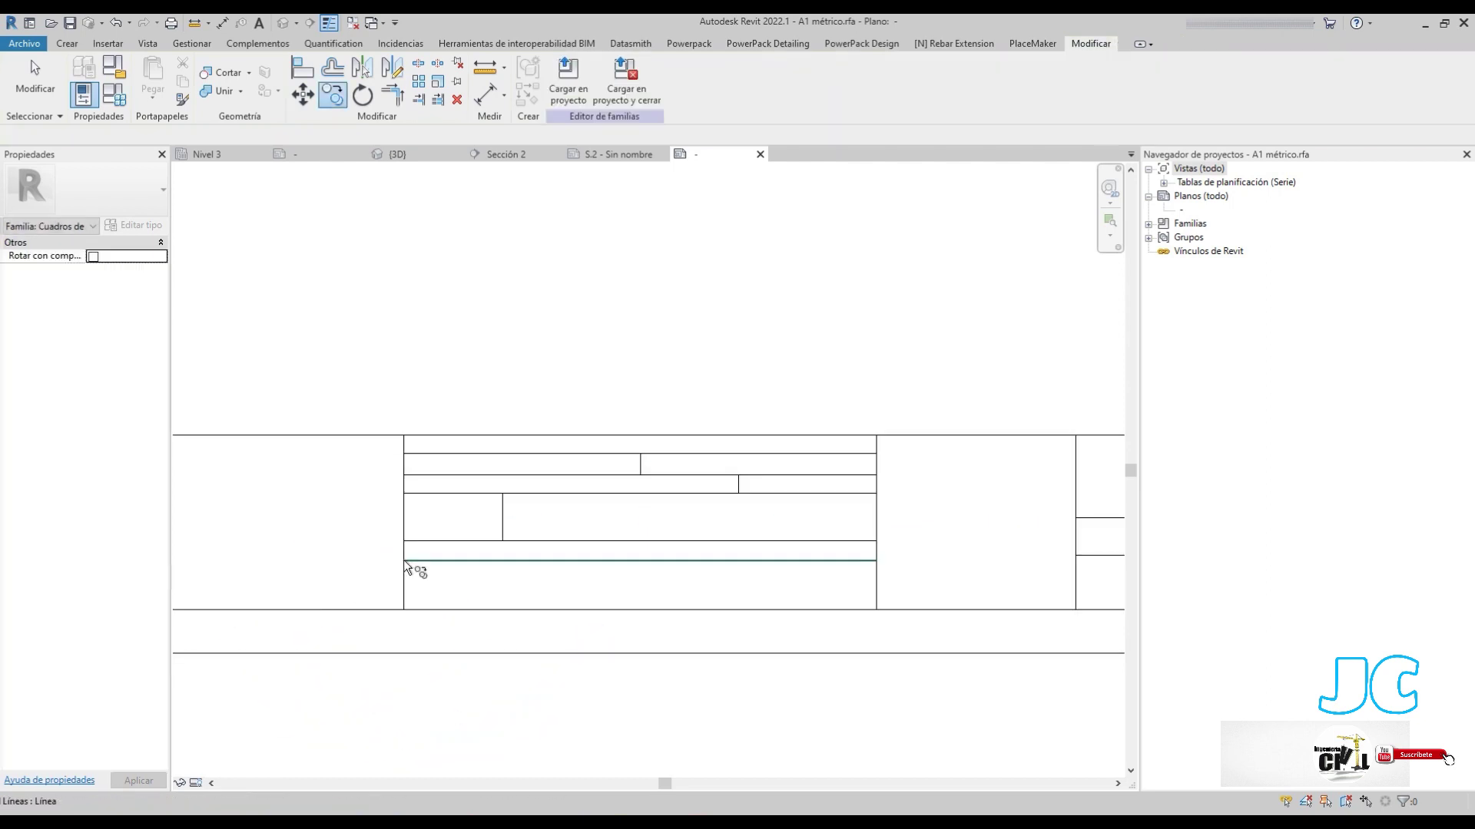
click(67, 43)
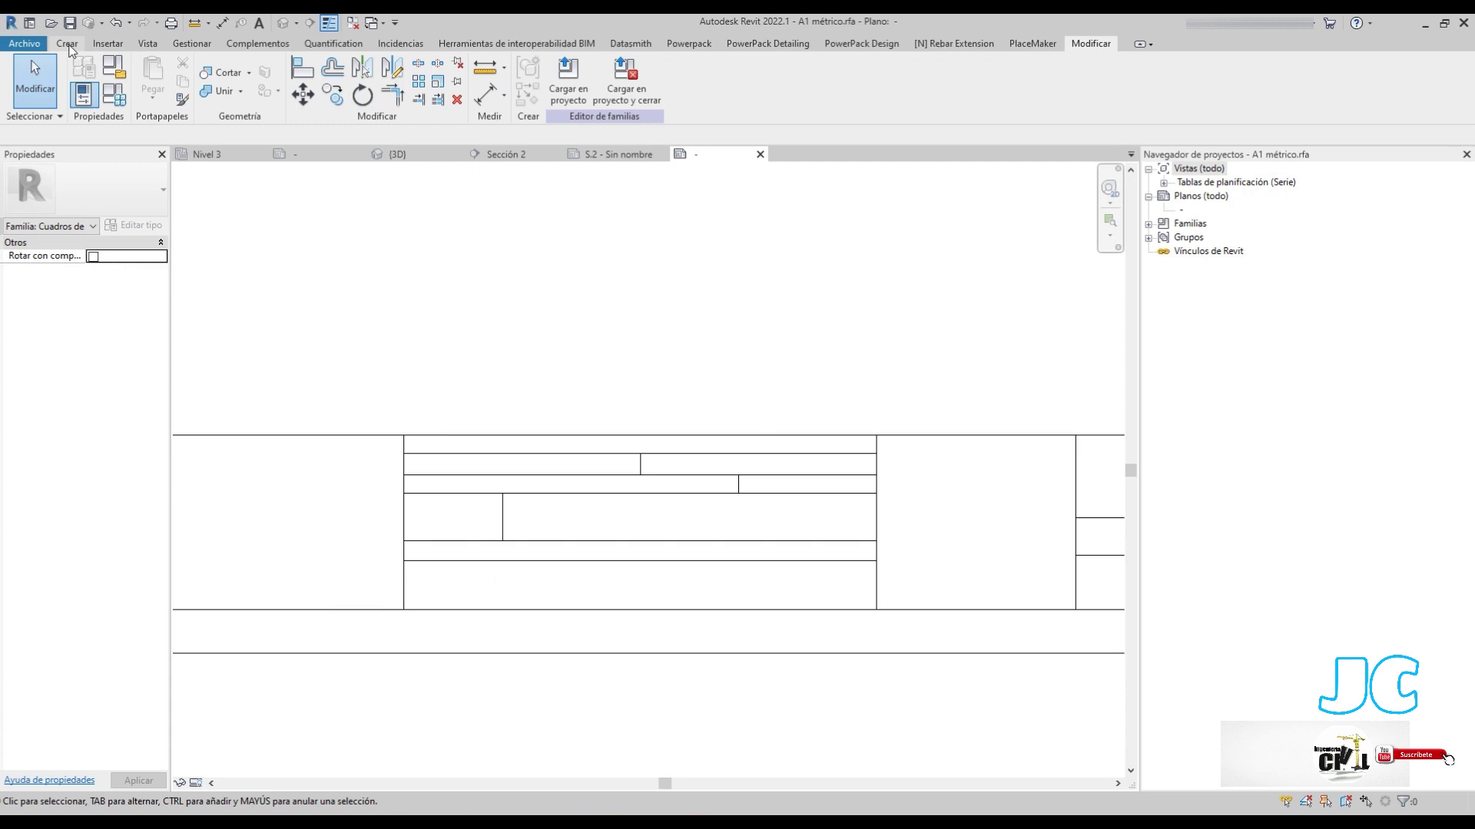
click(149, 77)
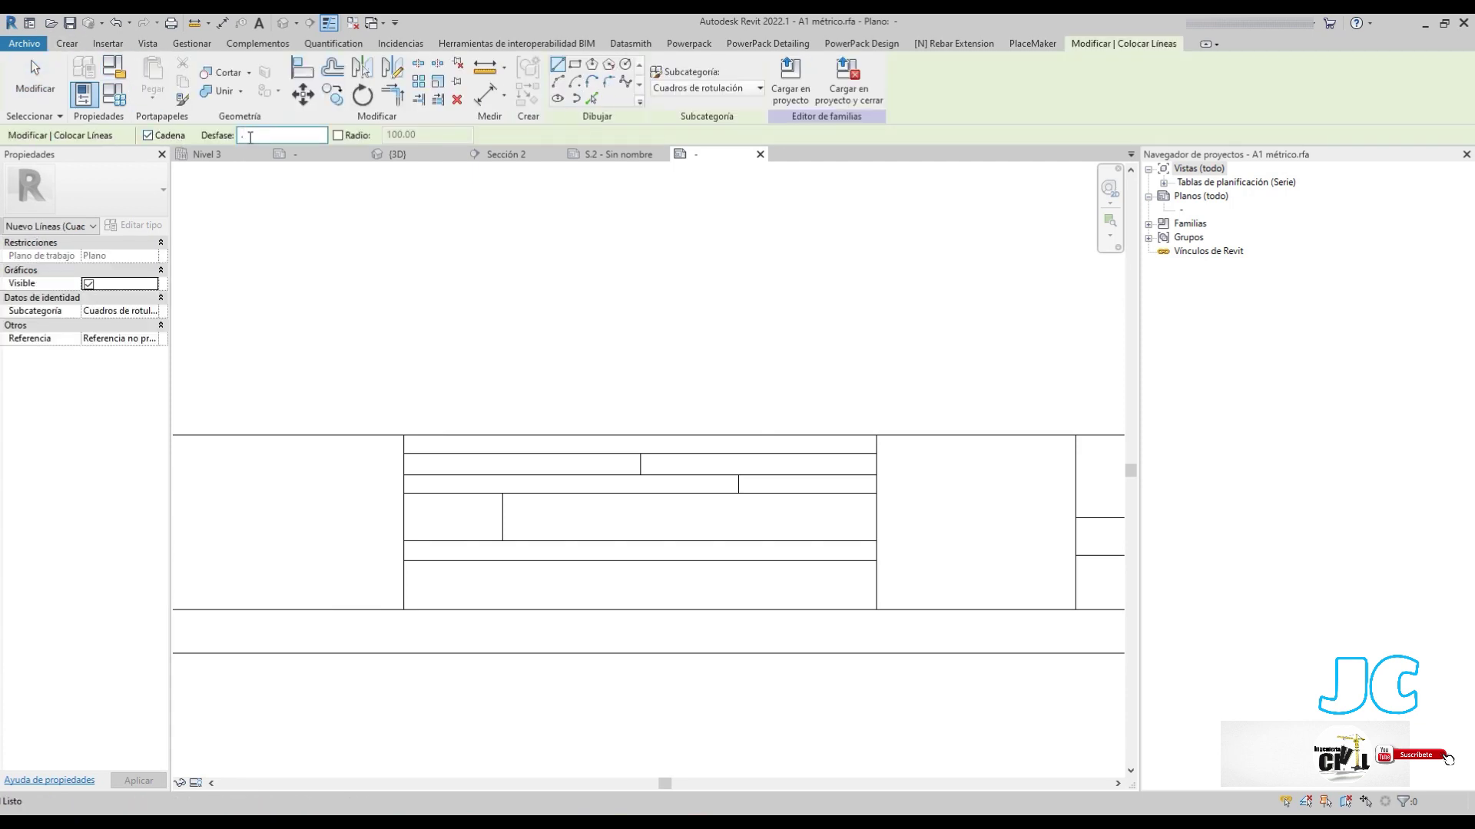
text(25)
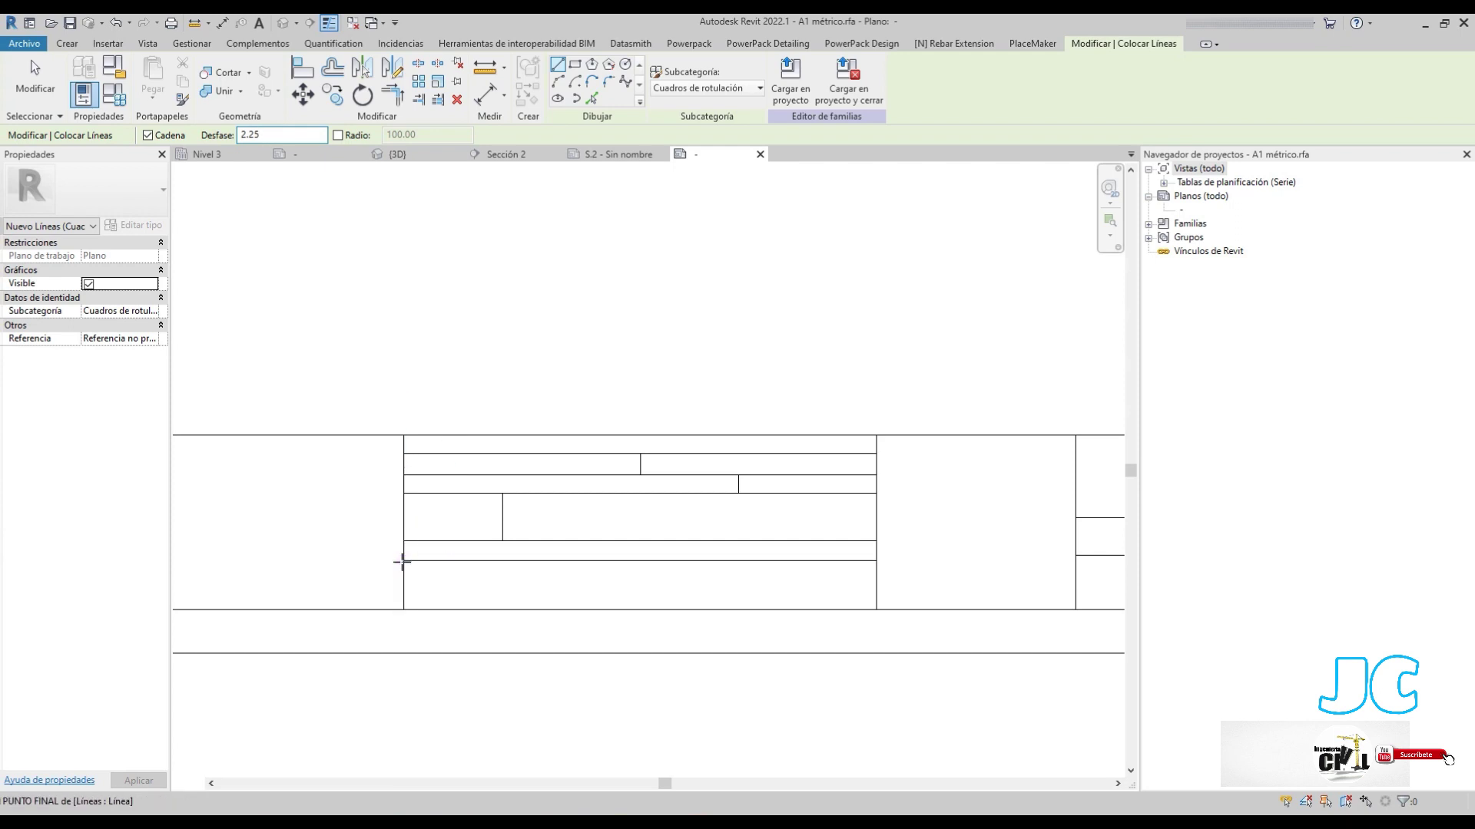
click(404, 561)
click(405, 610)
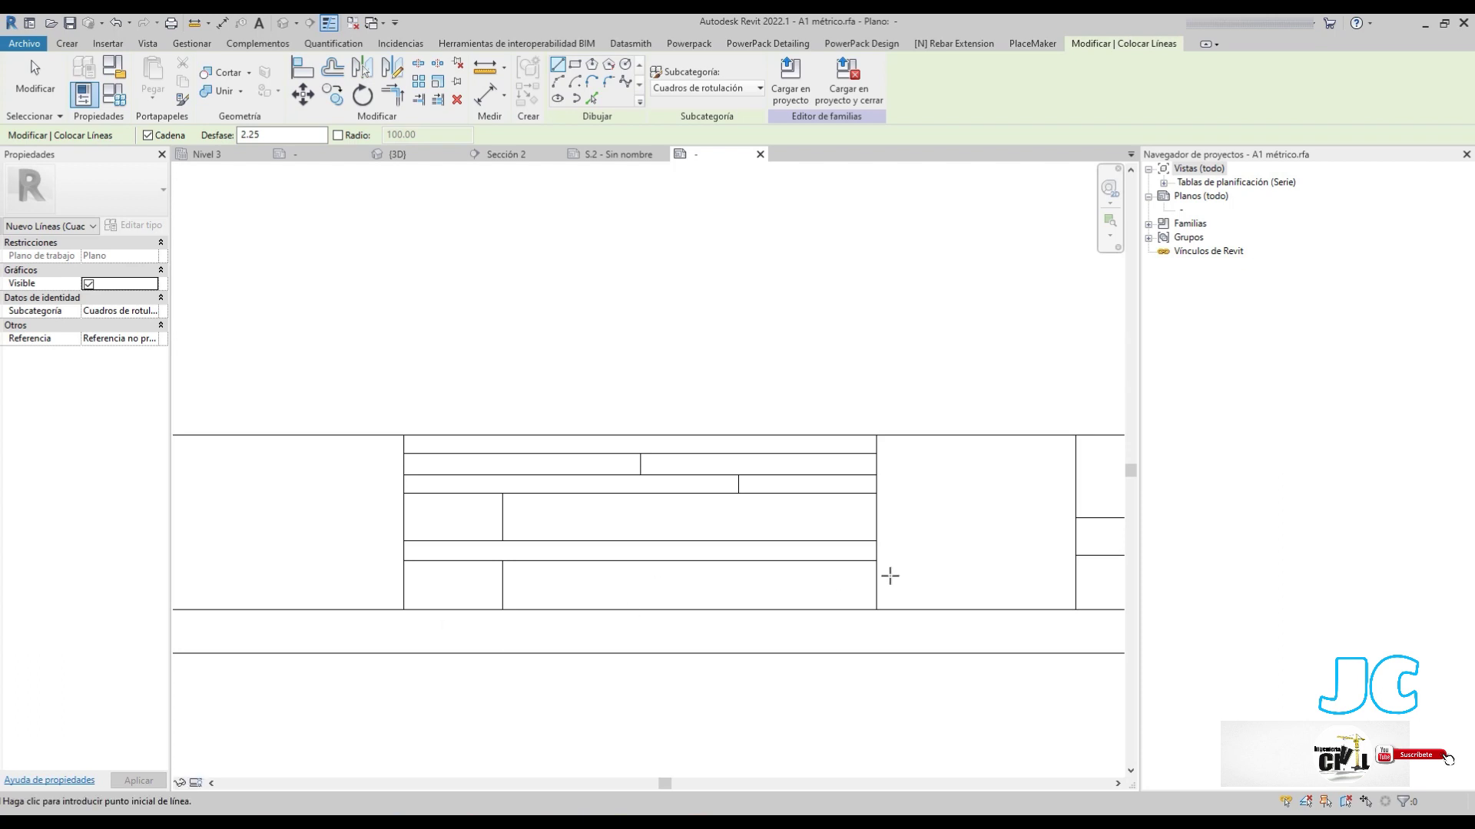
Start a vertical divider 3.15 from the box's right edge
double_click(244, 134)
text(3.)
click(870, 603)
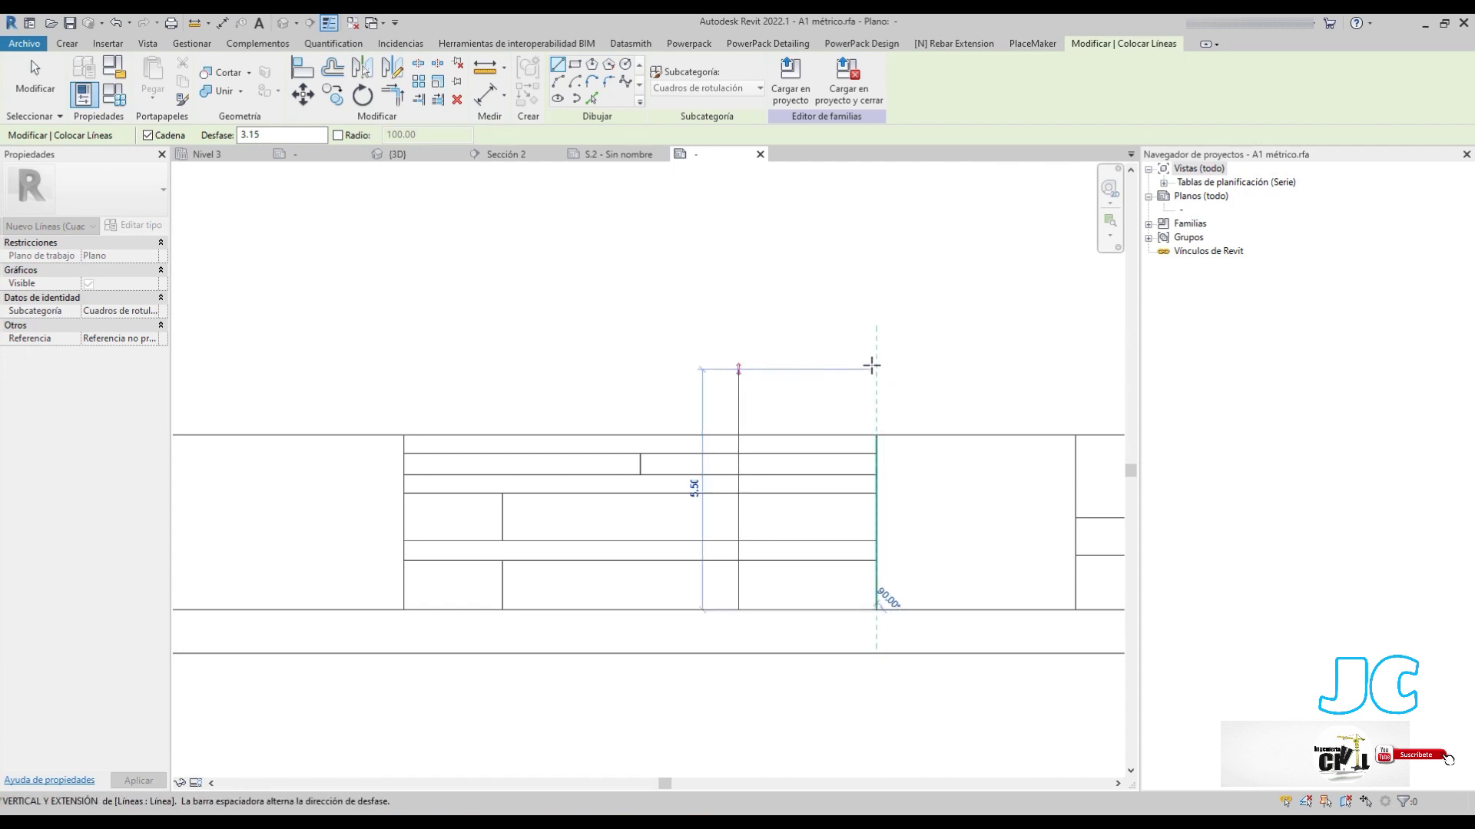
key(Escape)
key(Escape)
Stretch the short vertical divider down to the bottom border
click(740, 487)
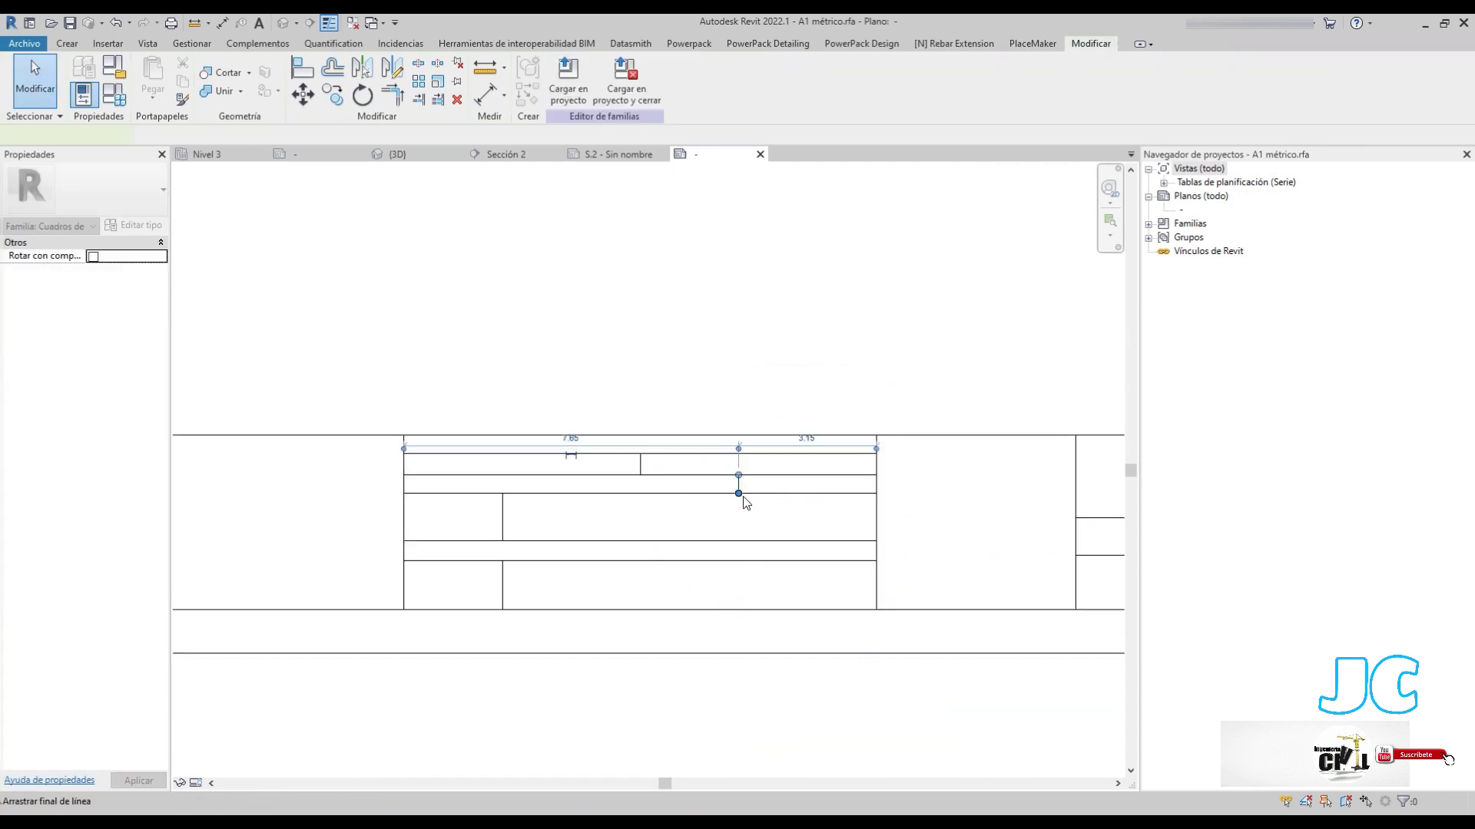
drag(738, 493, 738, 610)
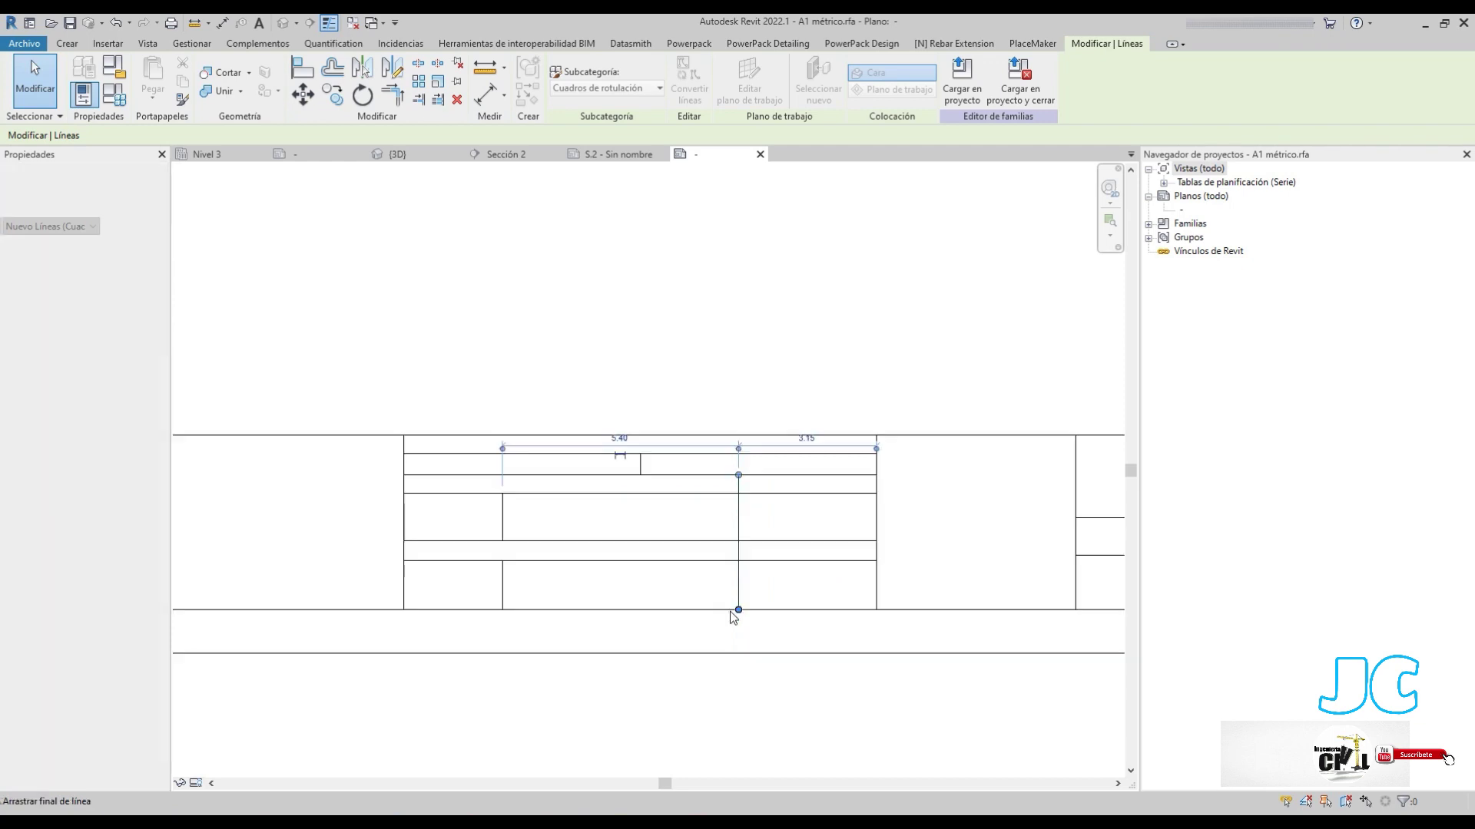
key(Escape)
scroll(635, 547, down, 2)
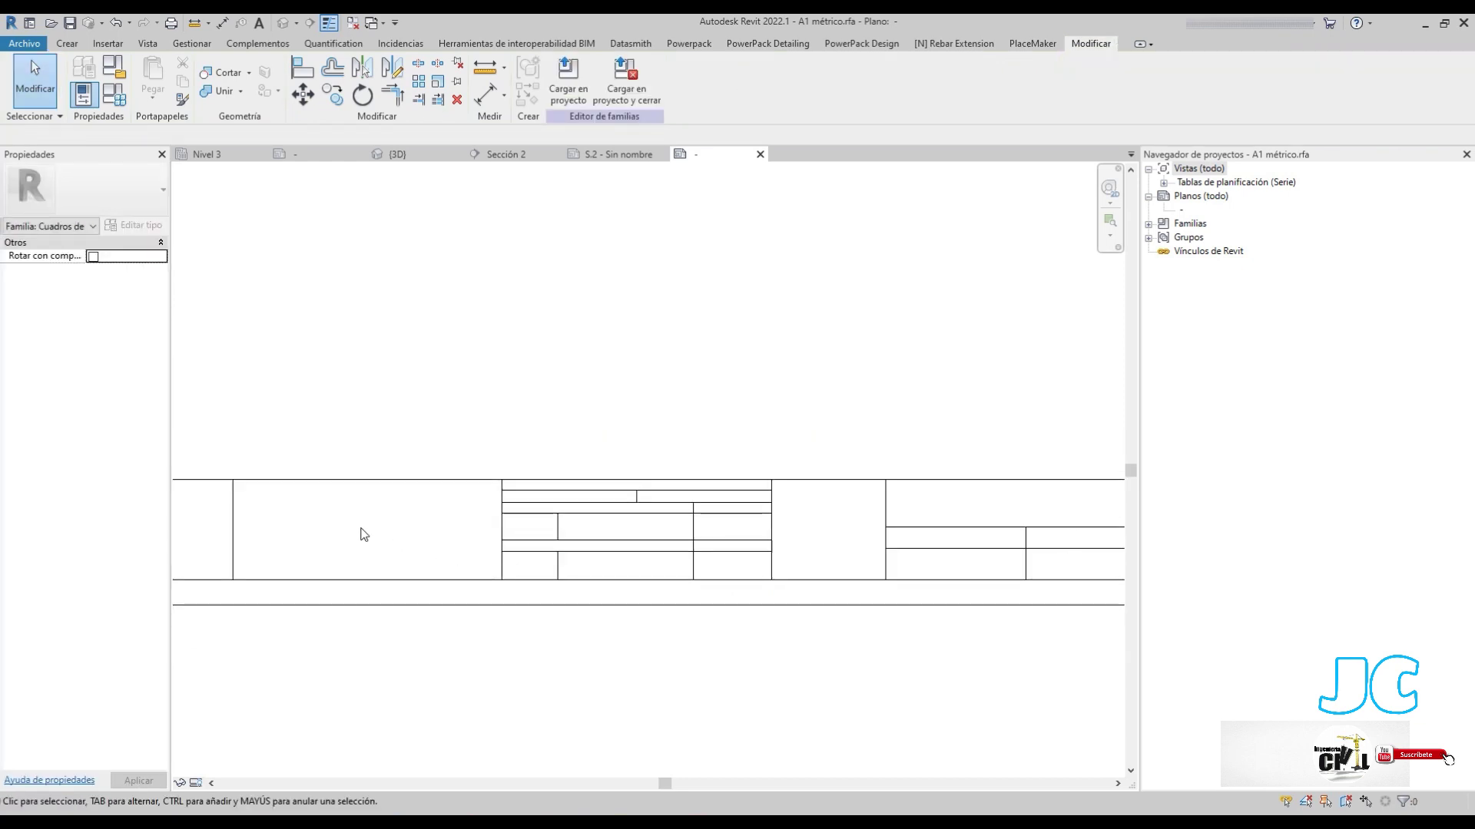
middle_drag(501, 576, 566, 593)
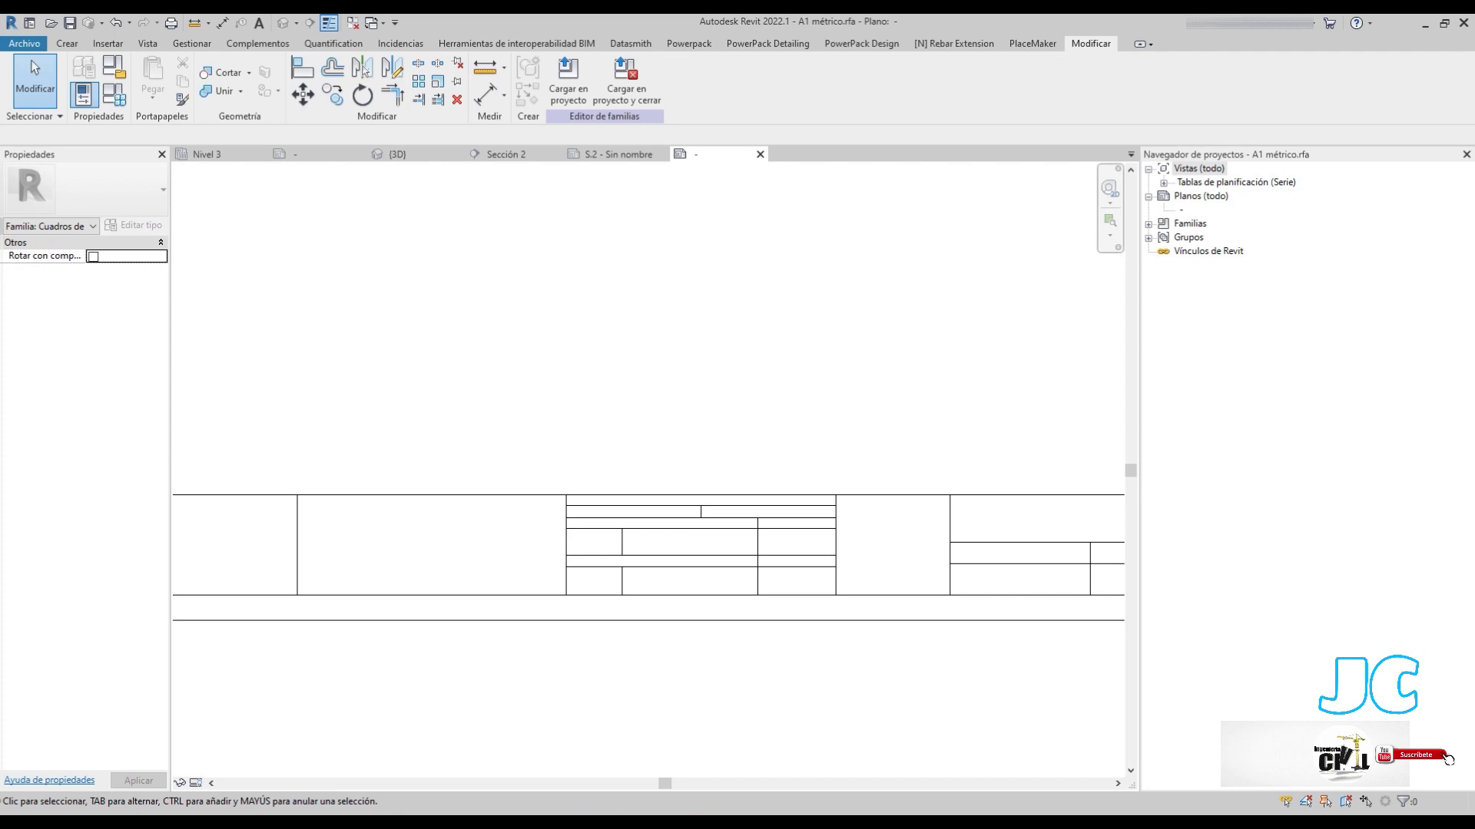
scroll(625, 566, down, 1)
middle_drag(626, 566, 675, 665)
scroll(537, 567, up, 2)
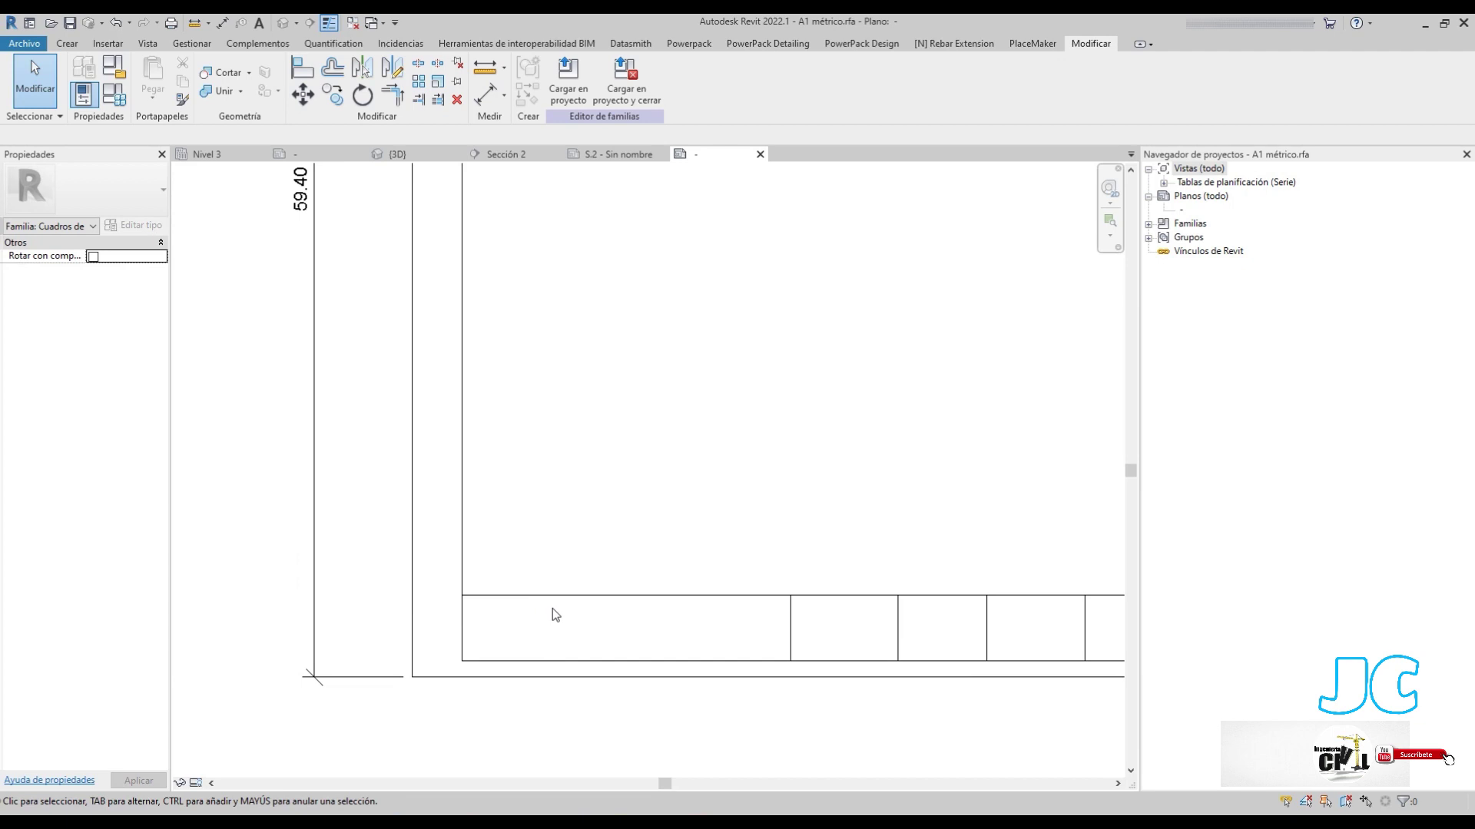
middle_drag(619, 642, 332, 536)
Delete the sheet's 59.40 and 84.10 overall dimensions
scroll(415, 551, down, 1)
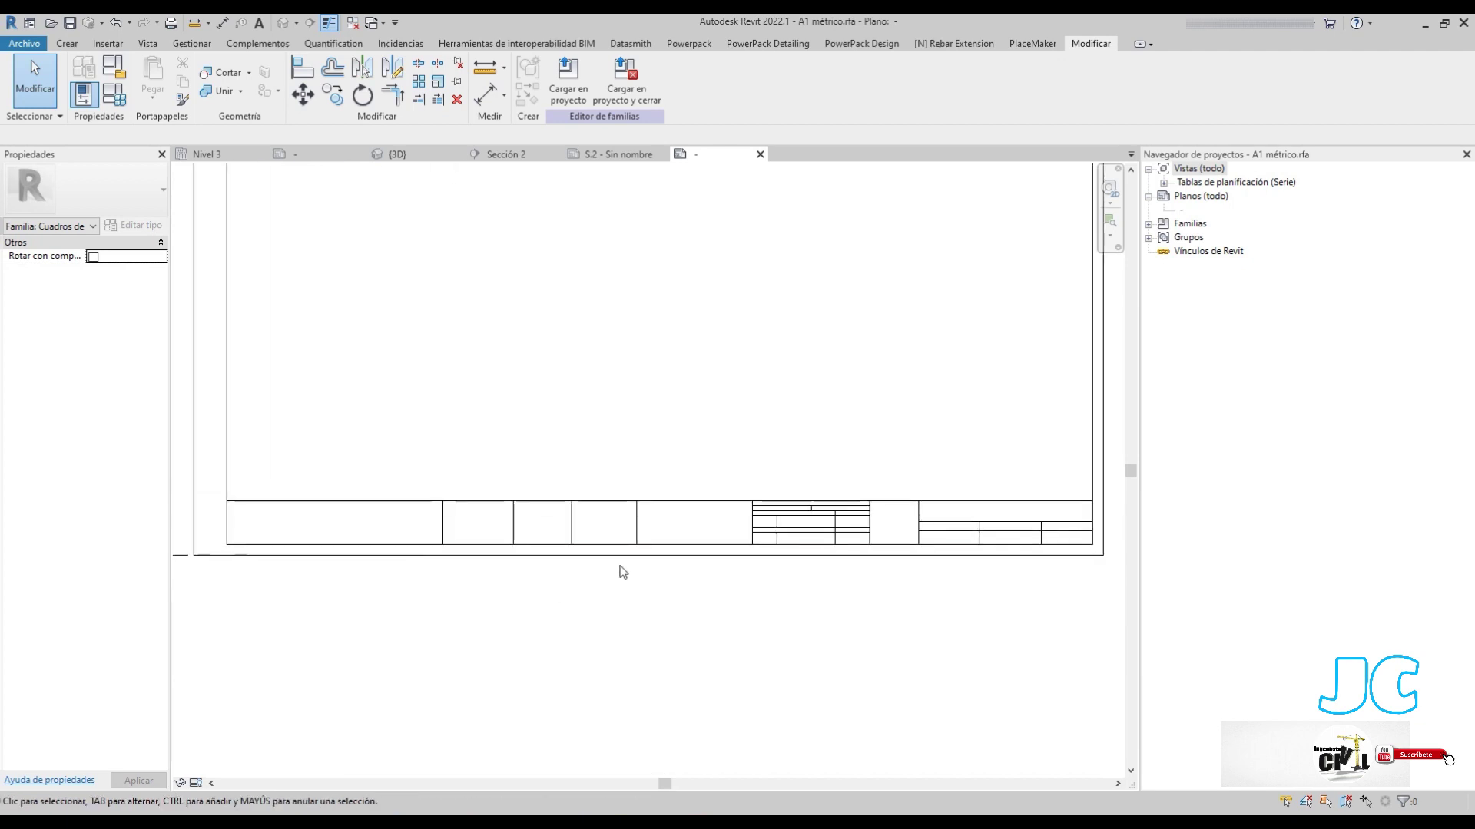
scroll(207, 510, up, 1)
scroll(362, 642, down, 2)
scroll(510, 563, down, 2)
scroll(566, 602, down, 1)
drag(403, 471, 316, 389)
key(Delete)
middle_drag(409, 428, 416, 531)
drag(790, 312, 676, 234)
key(Delete)
scroll(533, 426, up, 1)
scroll(533, 426, up, 2)
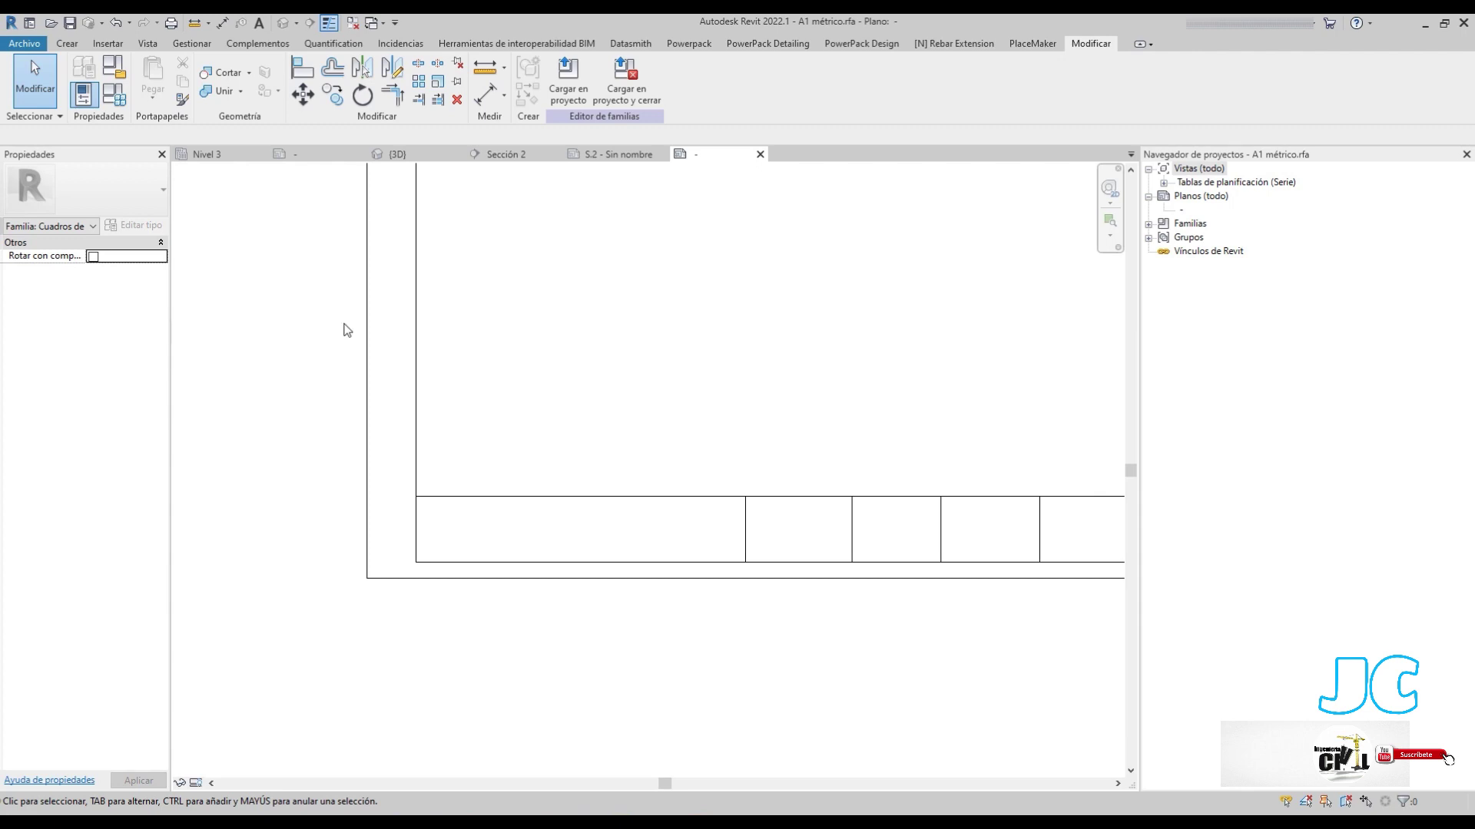
Place a text note reading 'ESTADO PLURINACION DE BOLIVIA' in the leftmost bottom cell
click(67, 43)
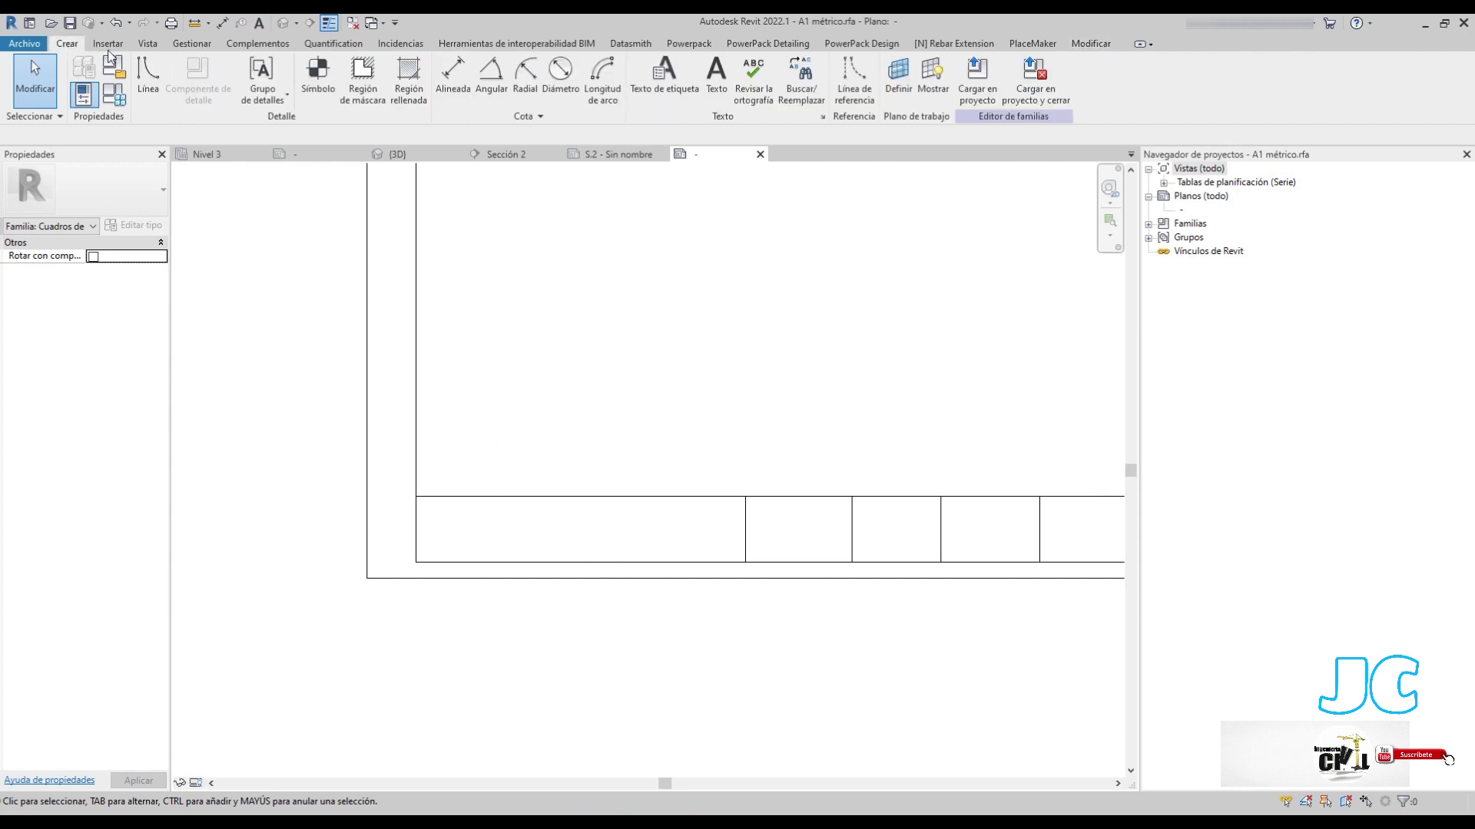
click(716, 82)
click(444, 515)
text(ESTADO PLURINACION DE BOLIVIA)
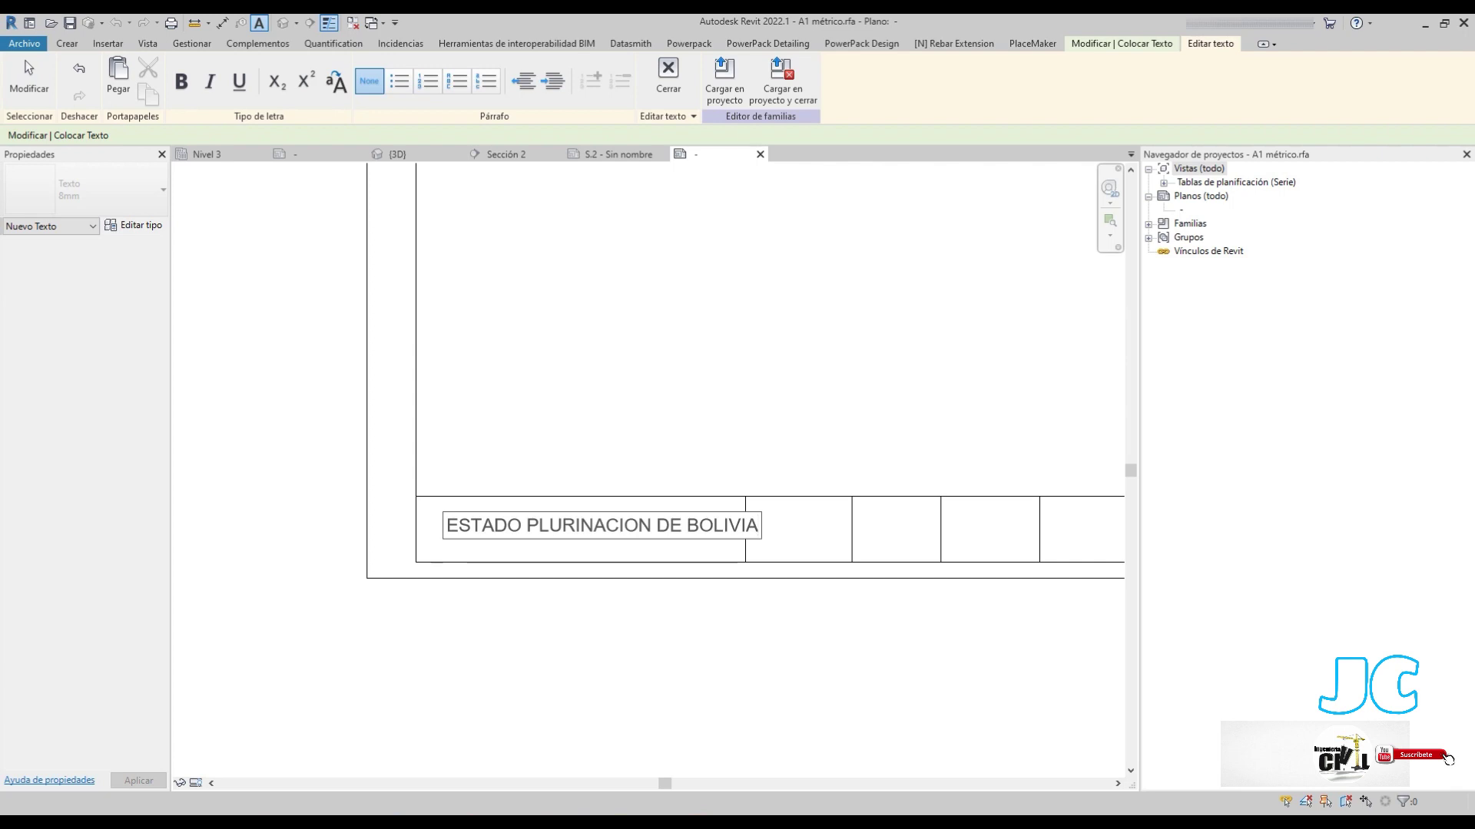
key(Escape)
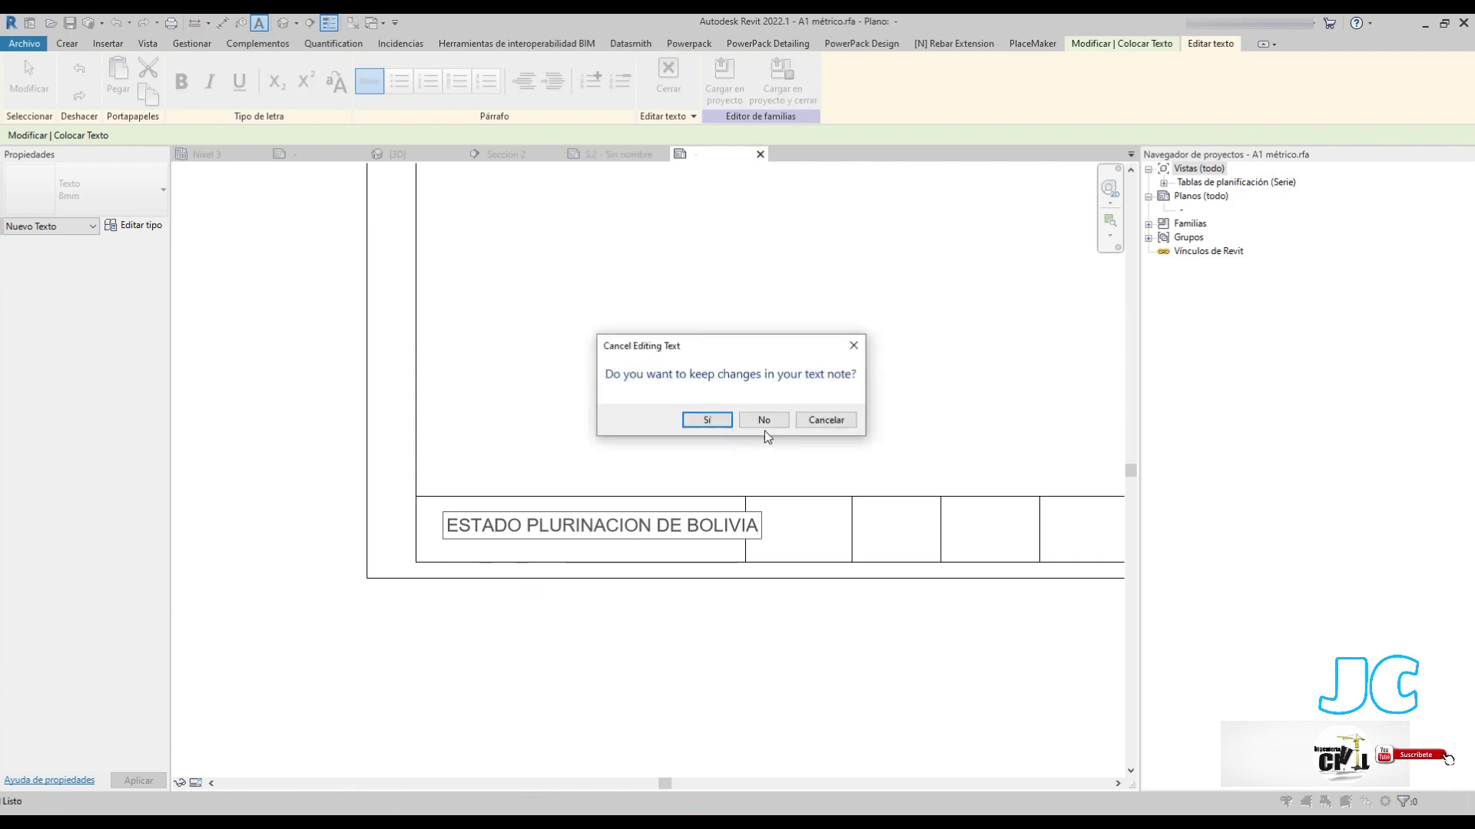
click(828, 420)
click(634, 473)
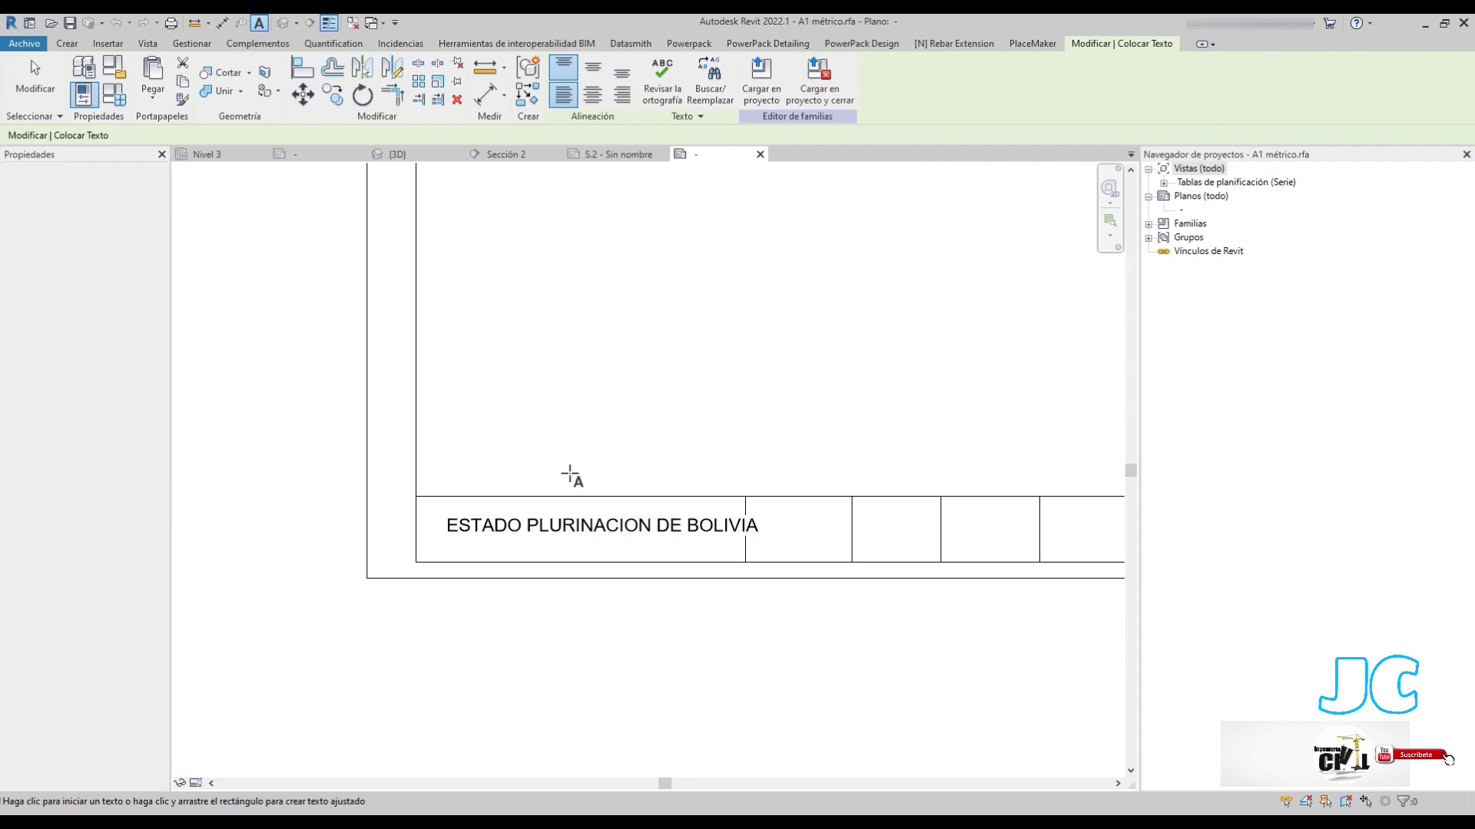
key(Escape)
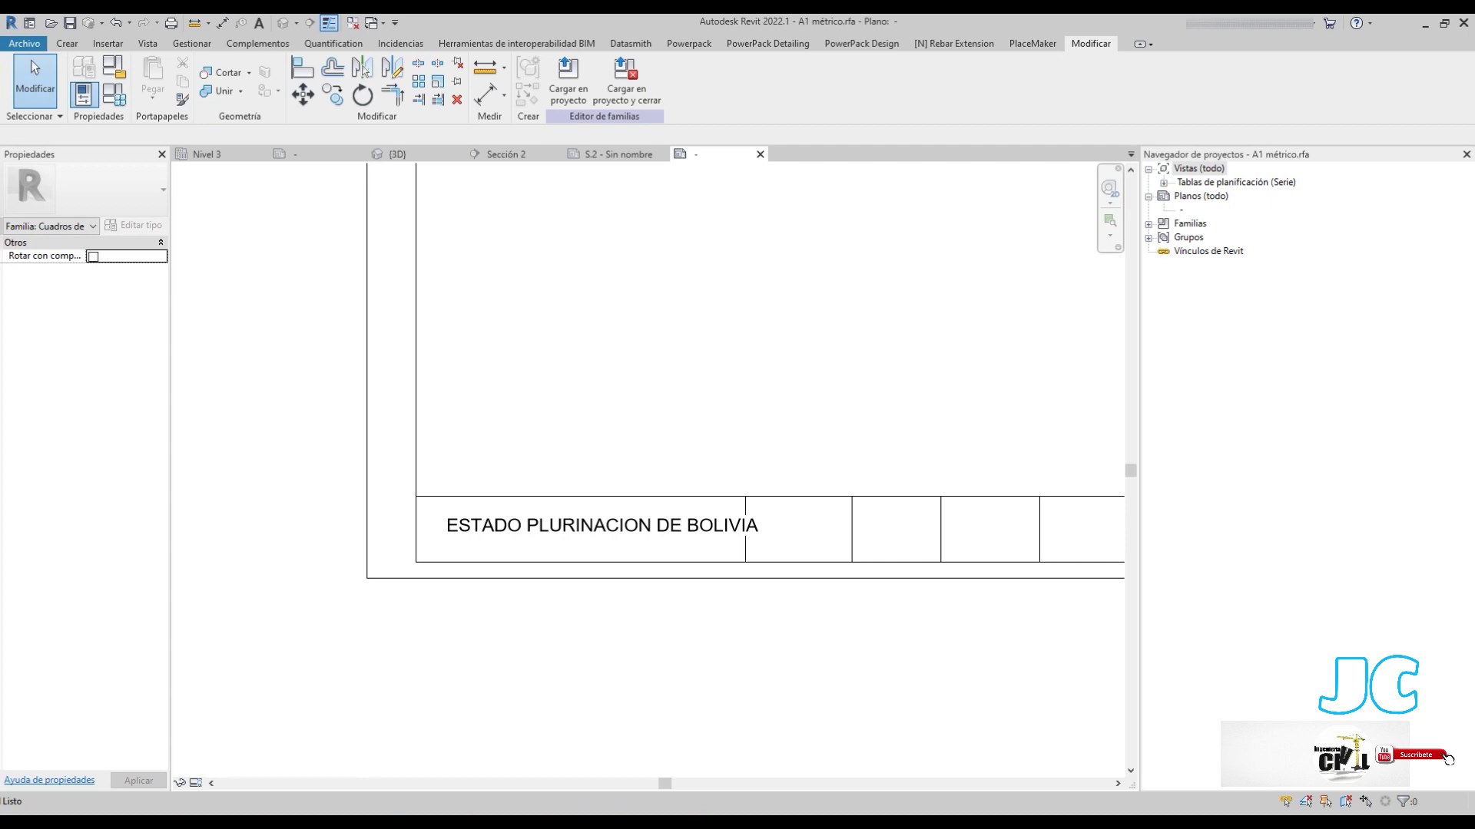
Duplicate the heading's 8mm text type as '6mm' with 6 mm text size and apply it
click(476, 525)
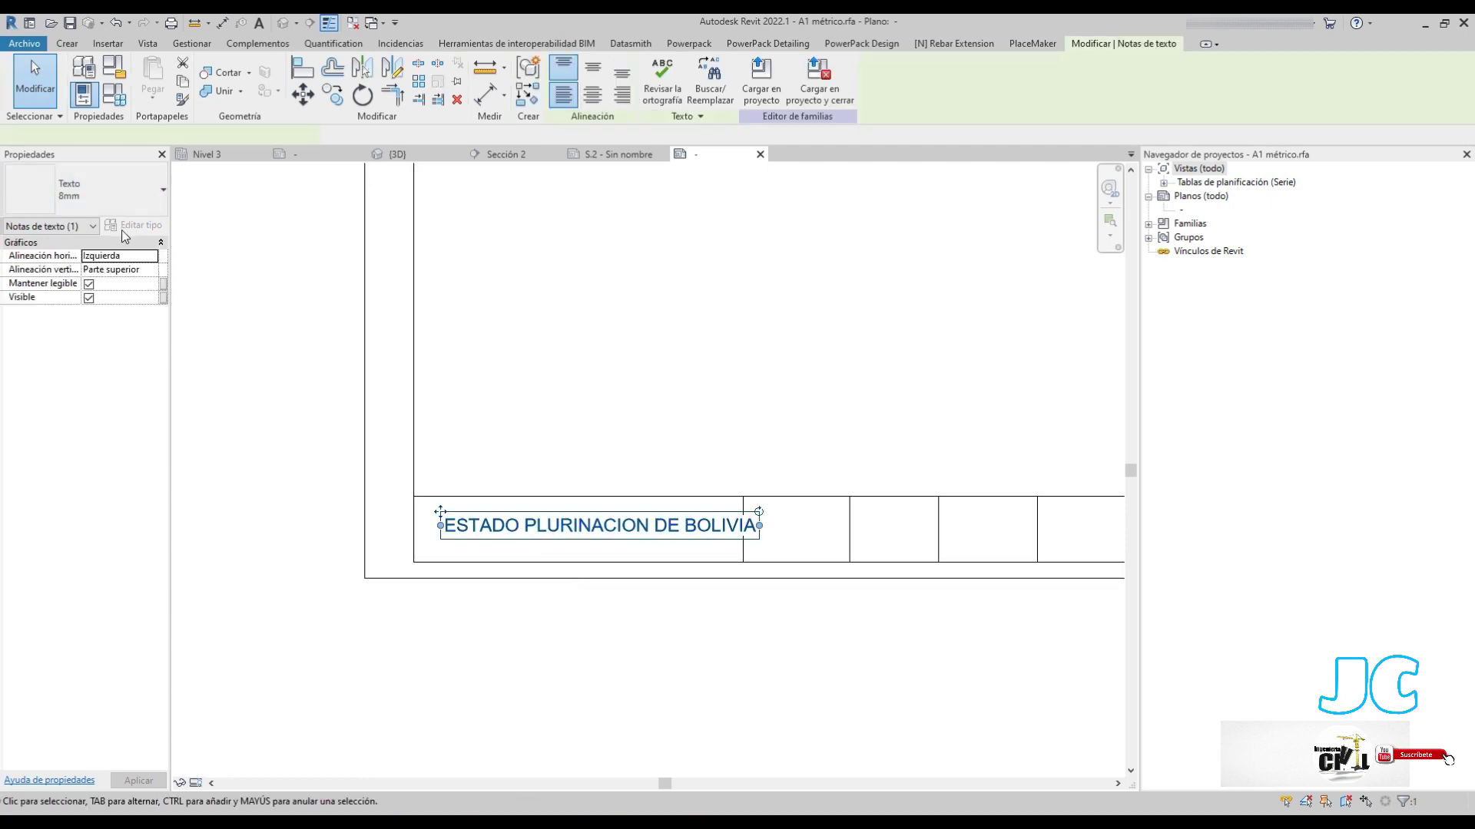
click(123, 200)
click(122, 199)
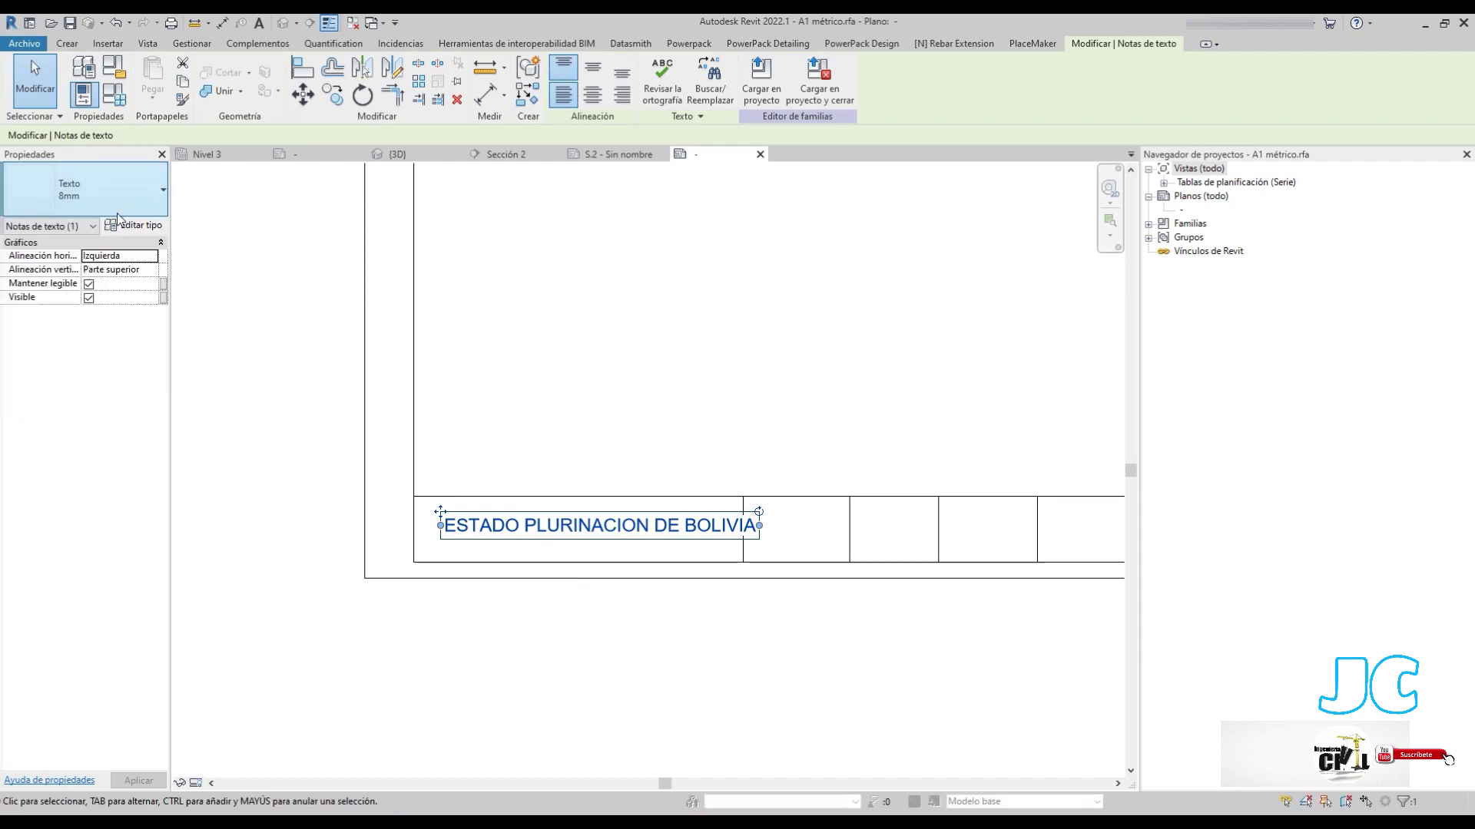
click(126, 225)
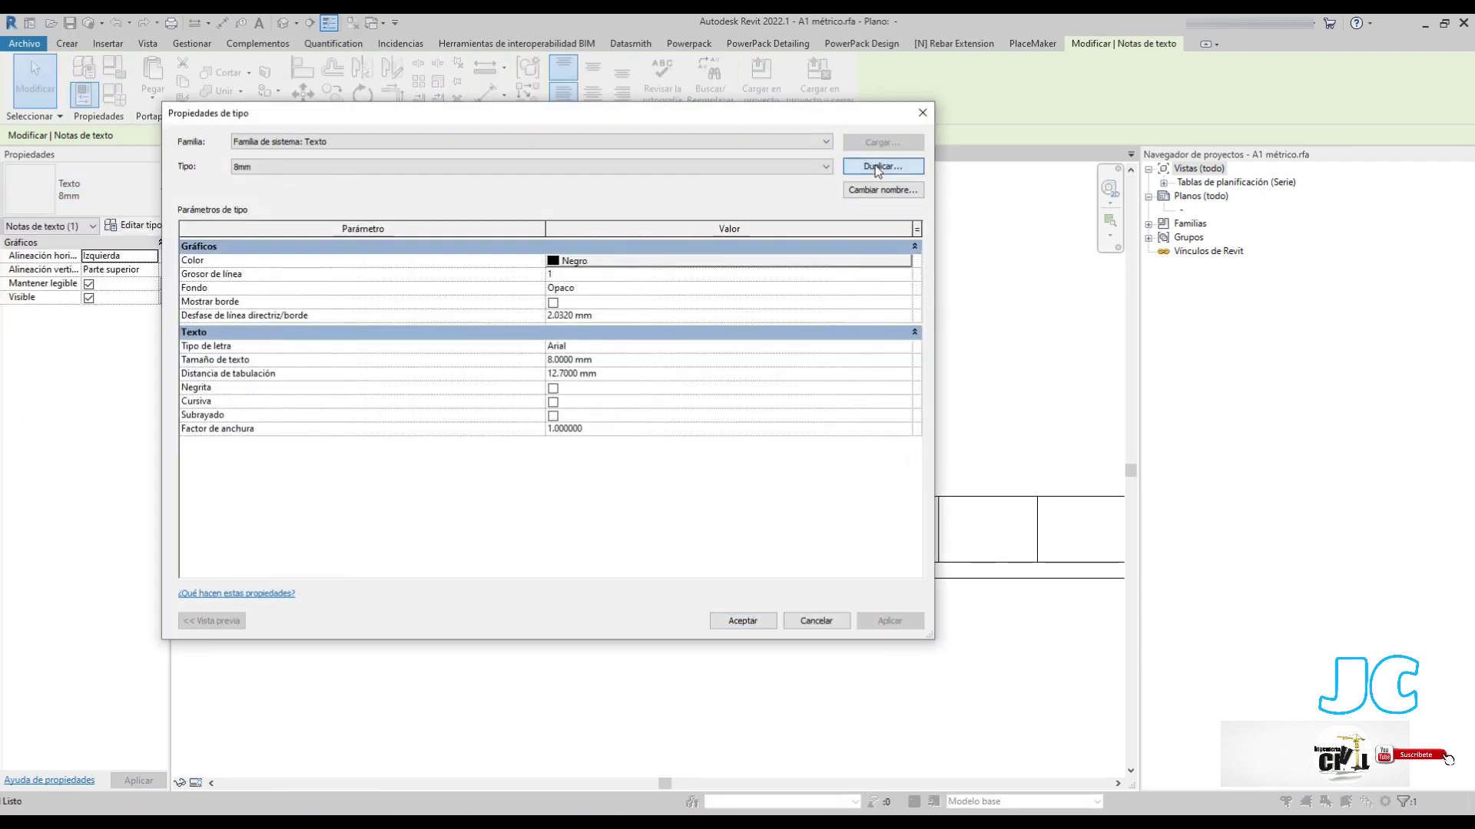
click(876, 167)
text(6mm)
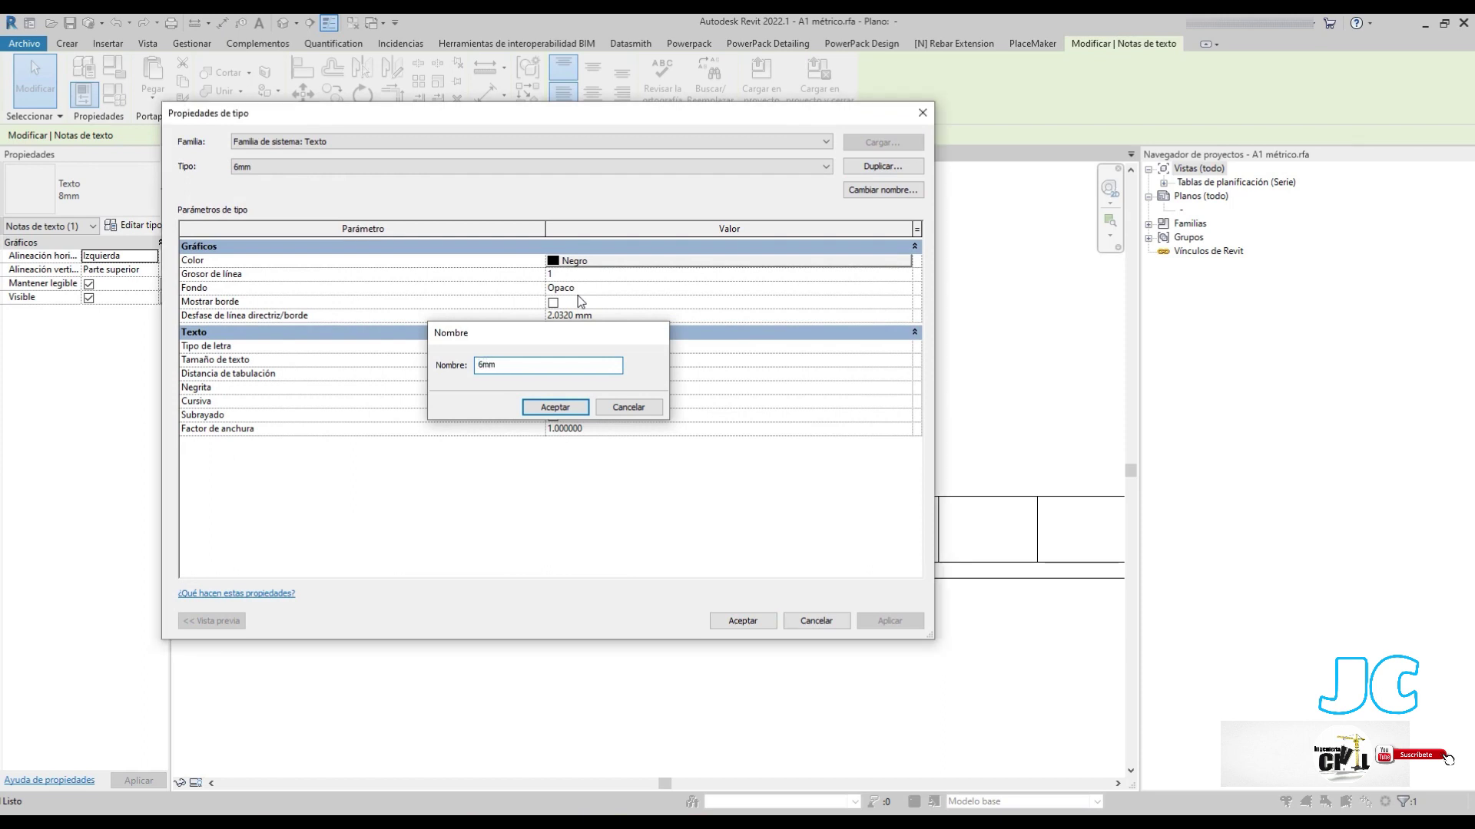
key(Return)
click(626, 365)
text(6)
key(Return)
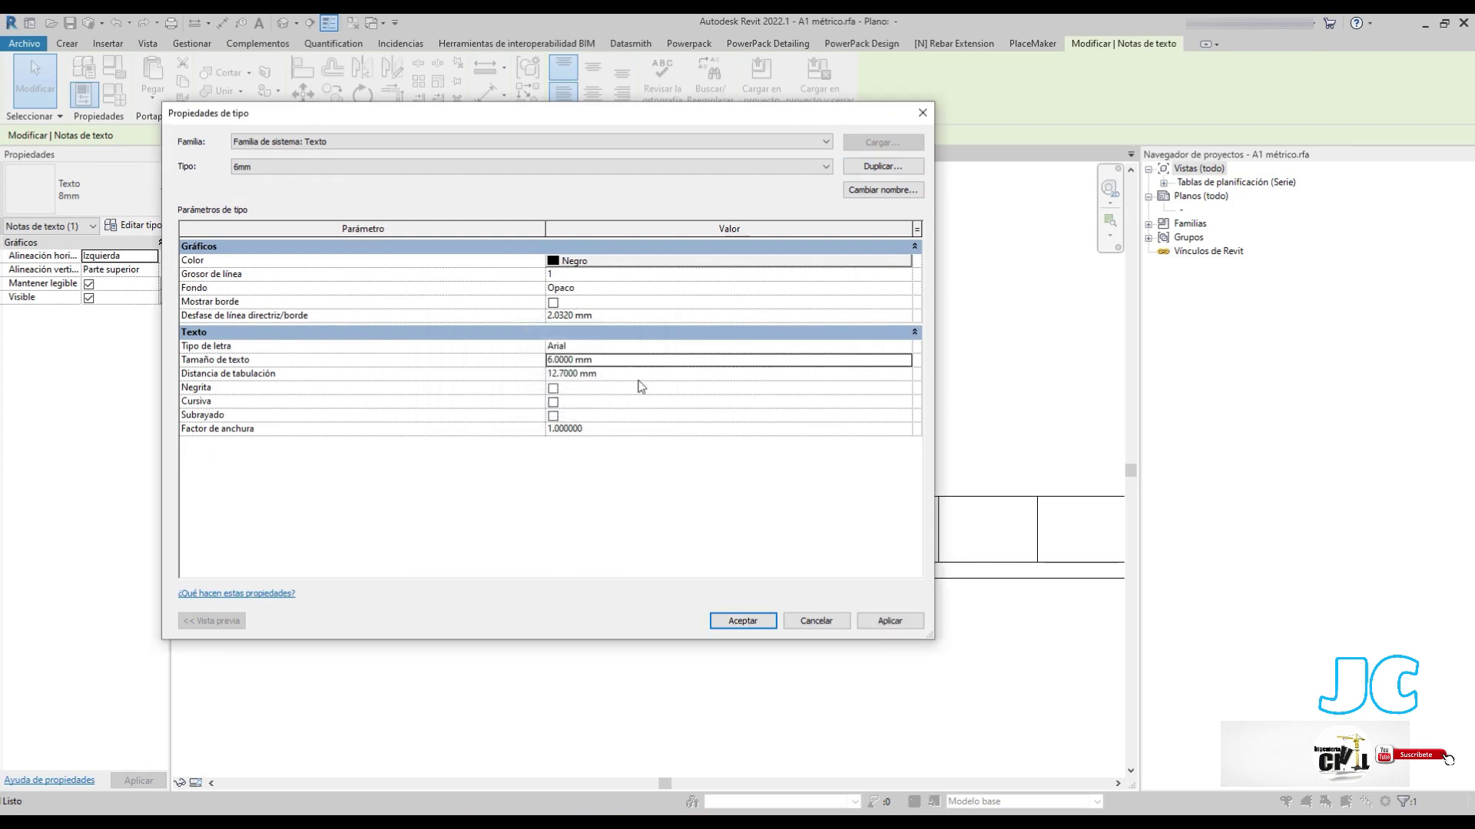
click(751, 621)
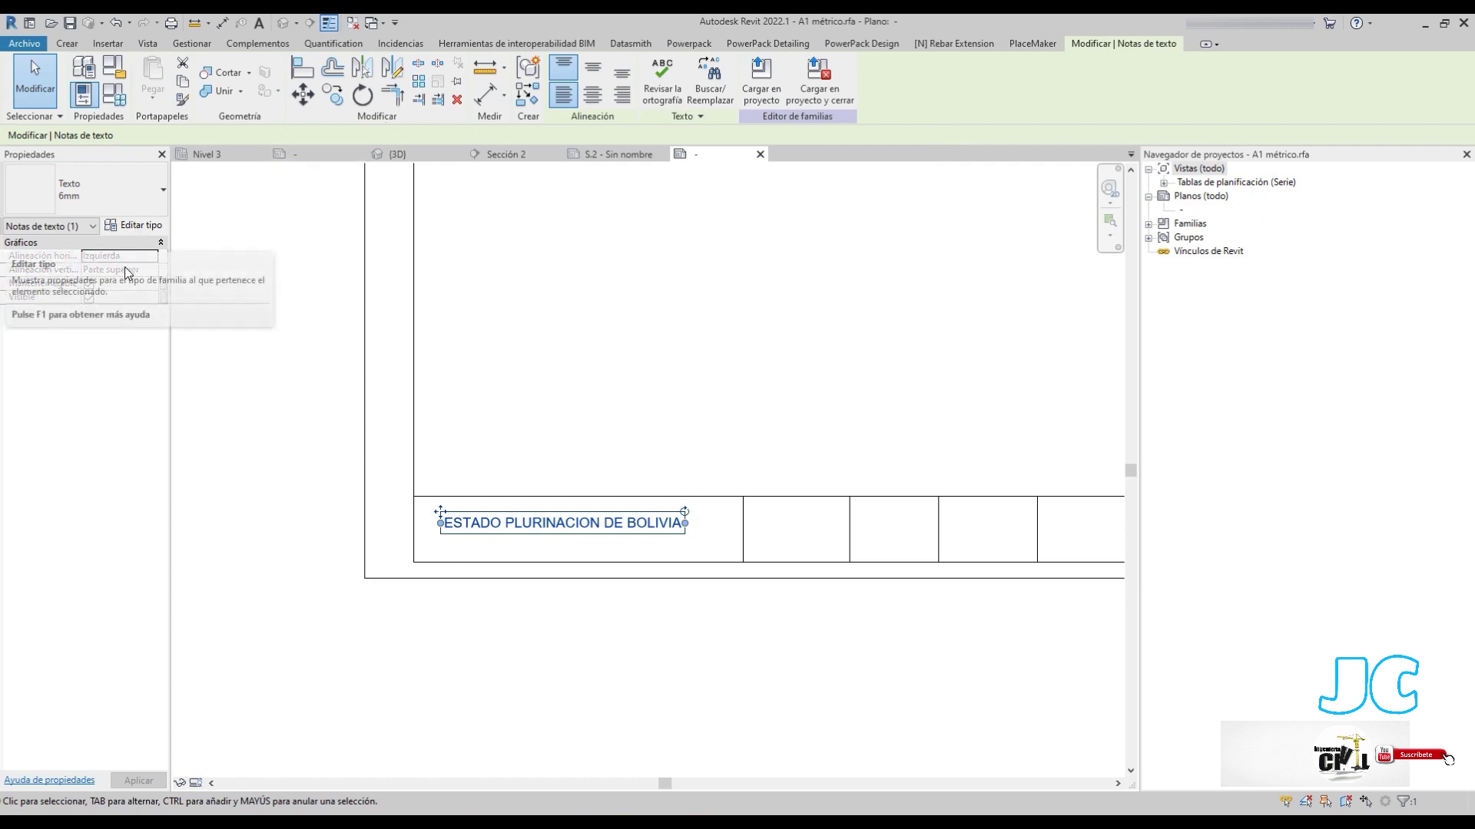
Center the heading and move it up into its cell
scroll(507, 487, up, 3)
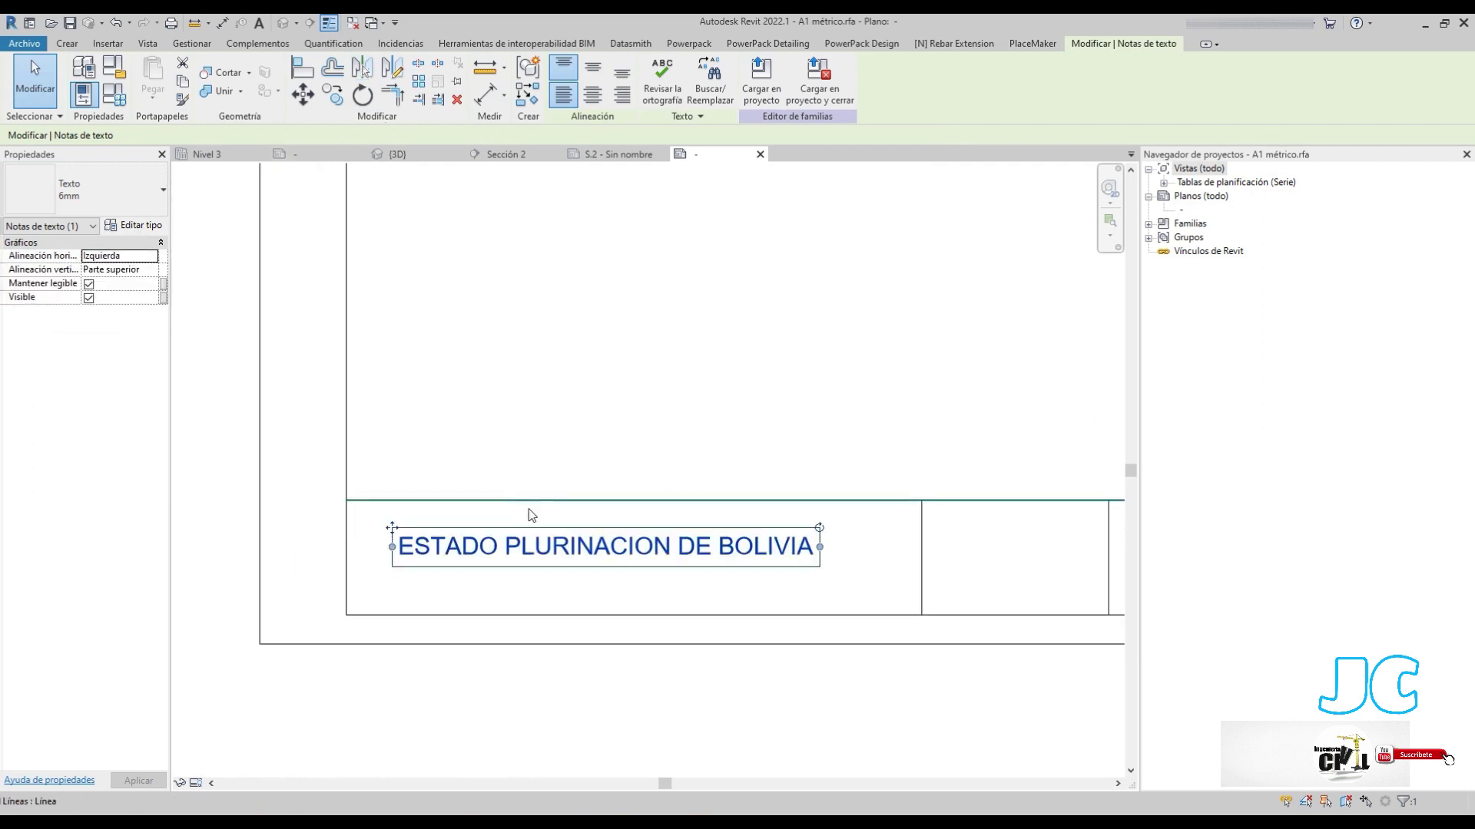
click(594, 100)
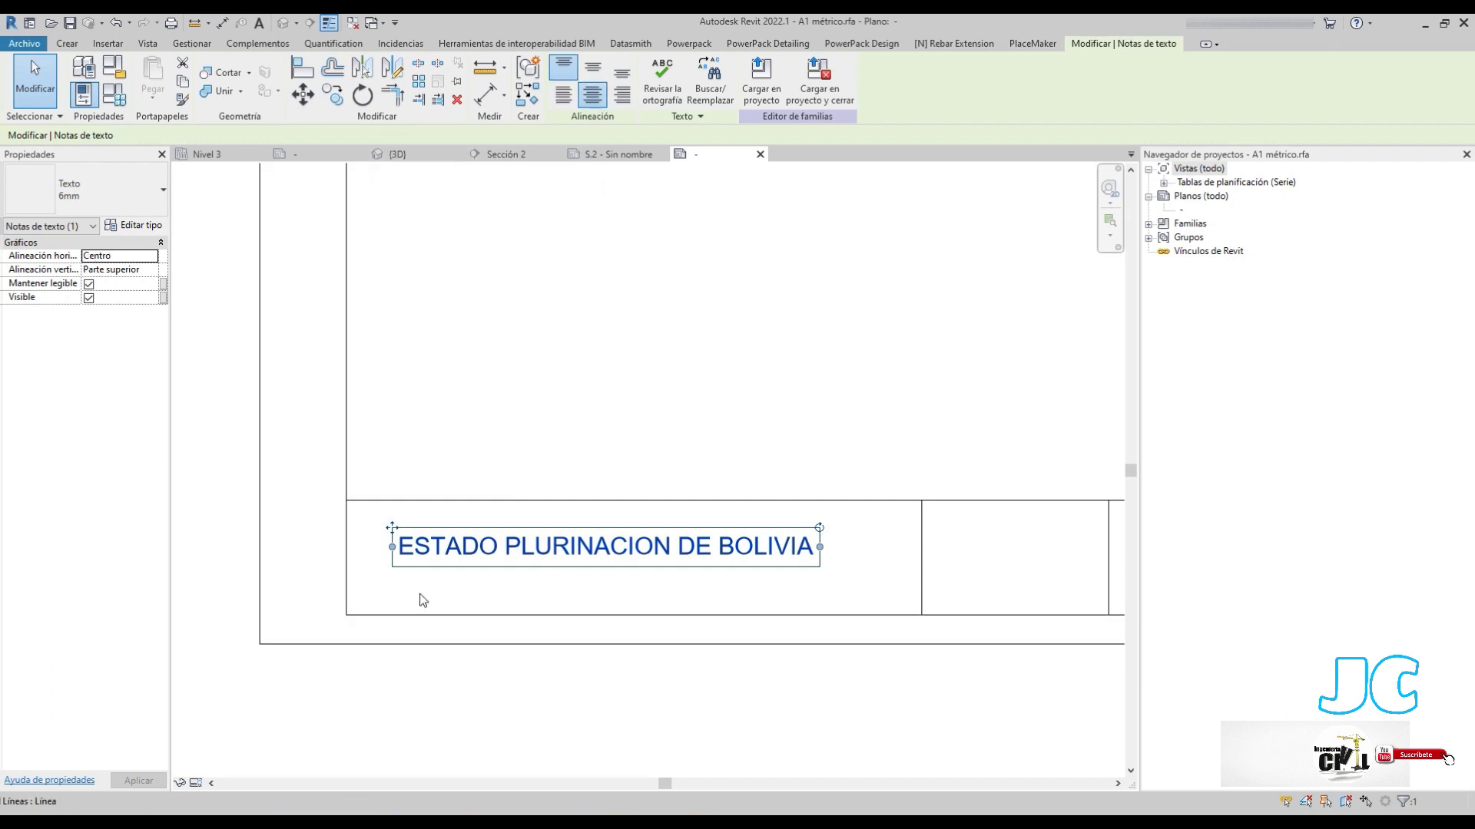
drag(391, 530, 412, 504)
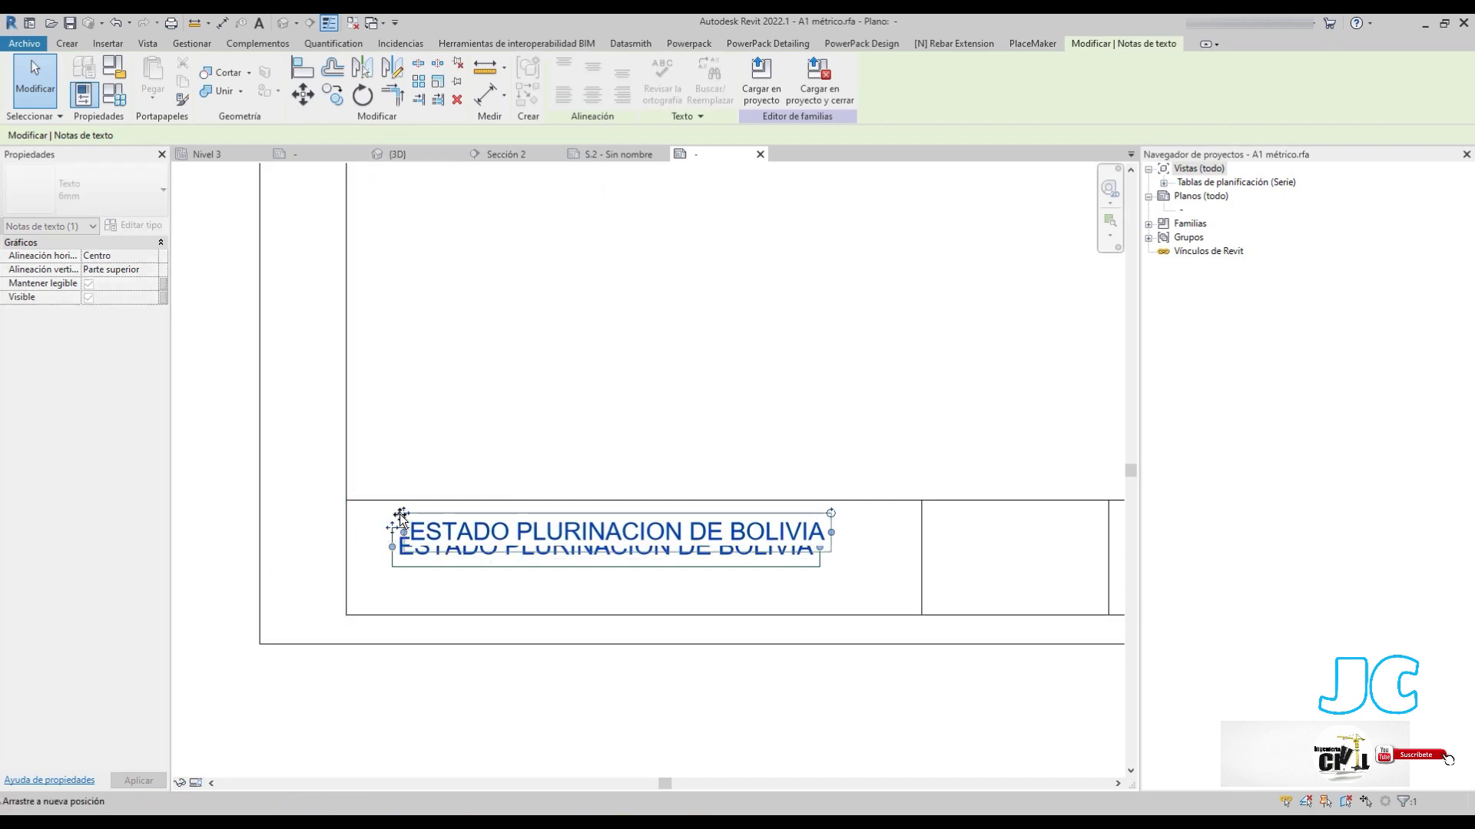
click(649, 447)
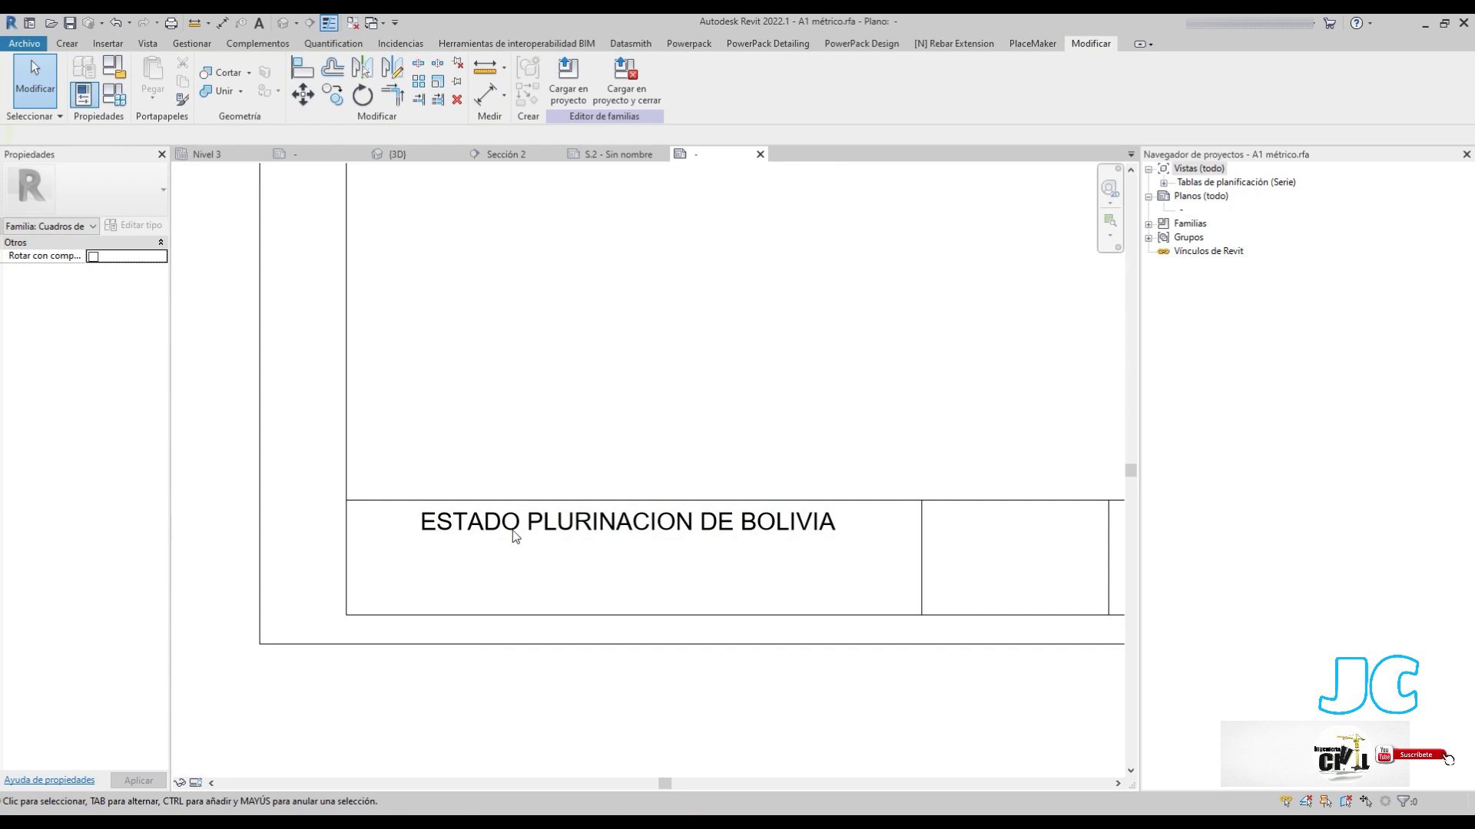
Give the heading a new bold text type named '6mm-negrita'
click(460, 518)
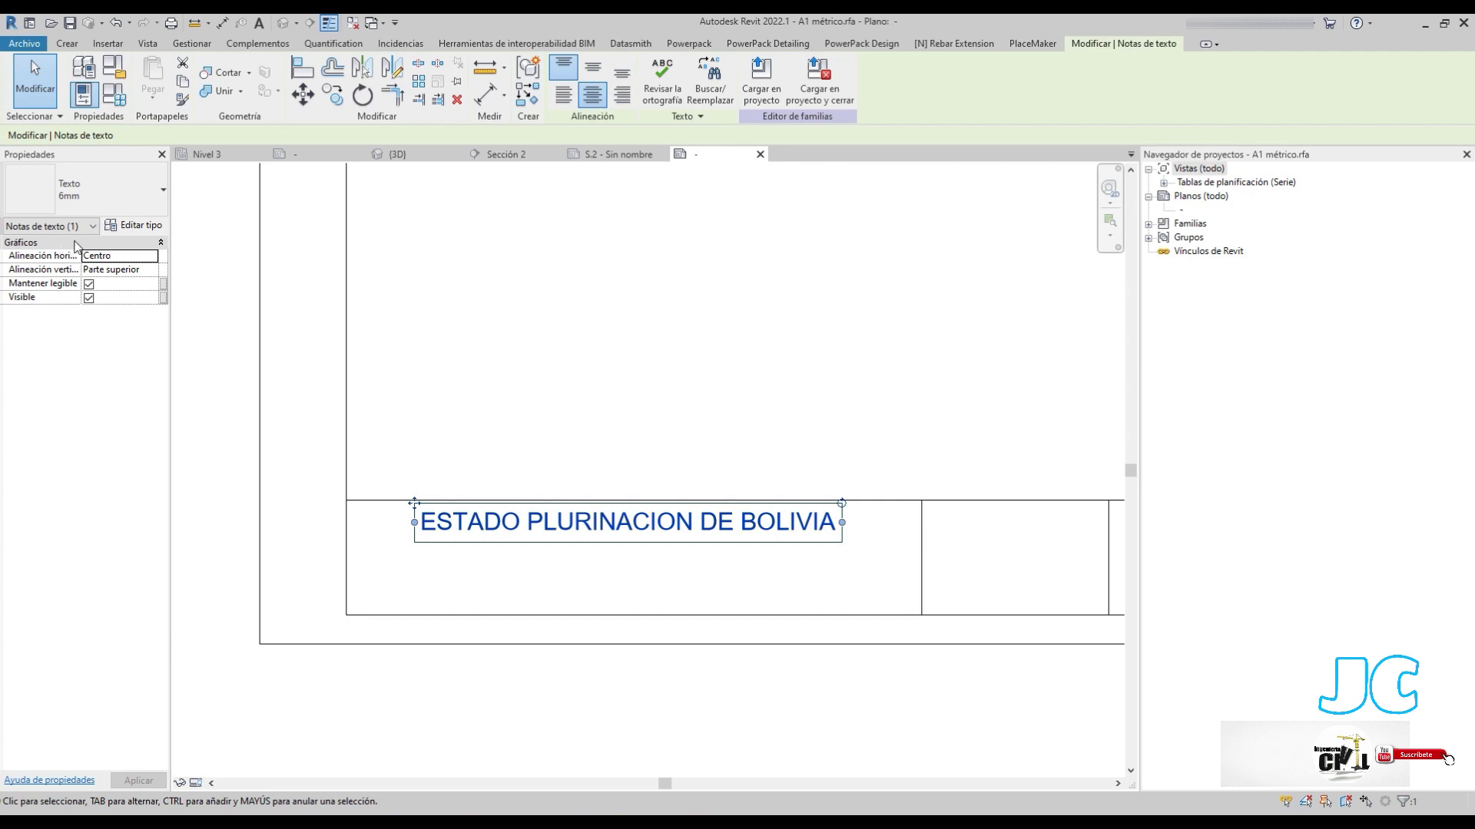
click(135, 225)
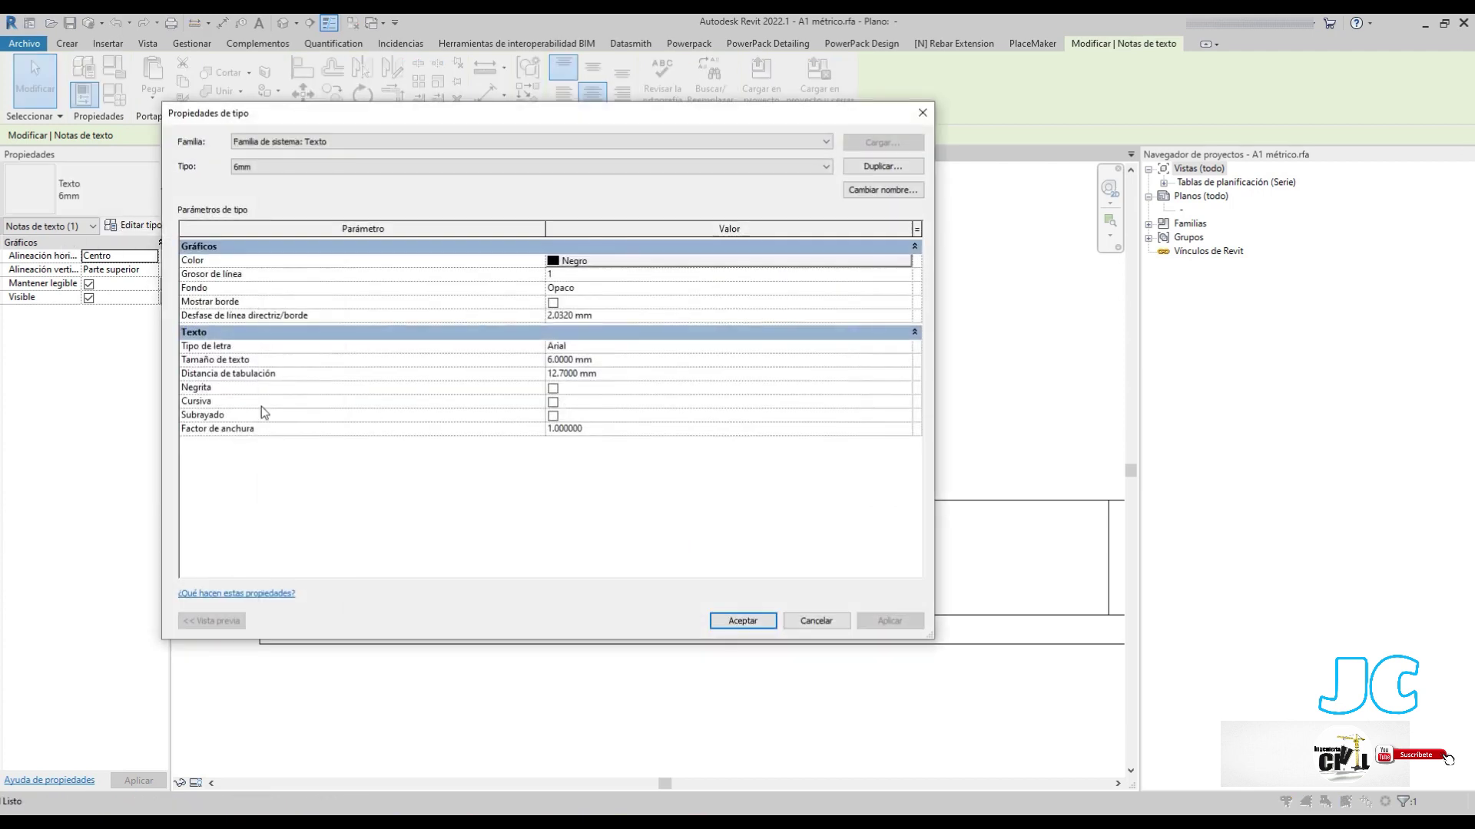
click(553, 388)
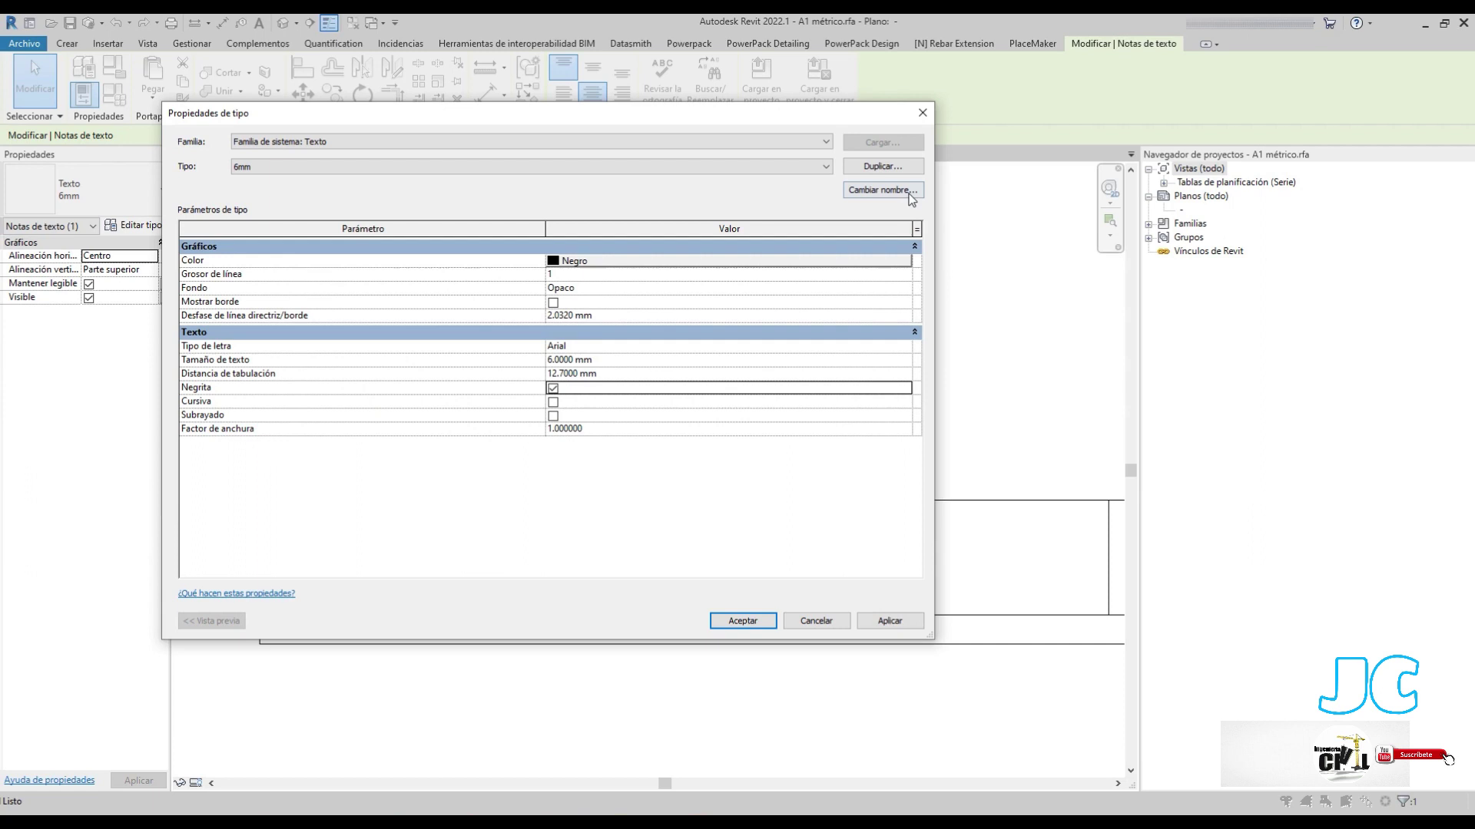
click(891, 168)
click(527, 364)
key(shift+Left)
text(-negrita)
key(Return)
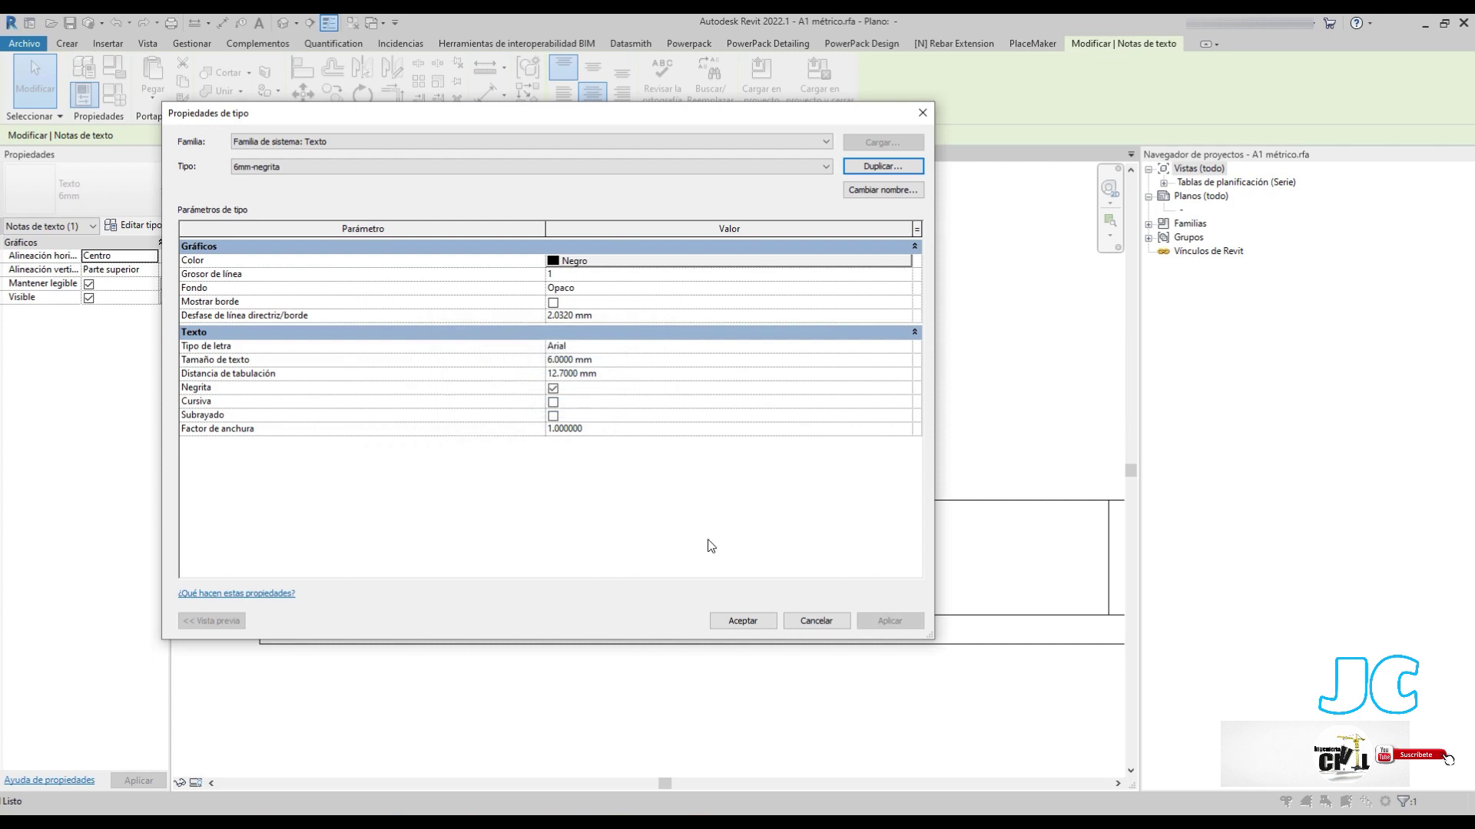
click(742, 619)
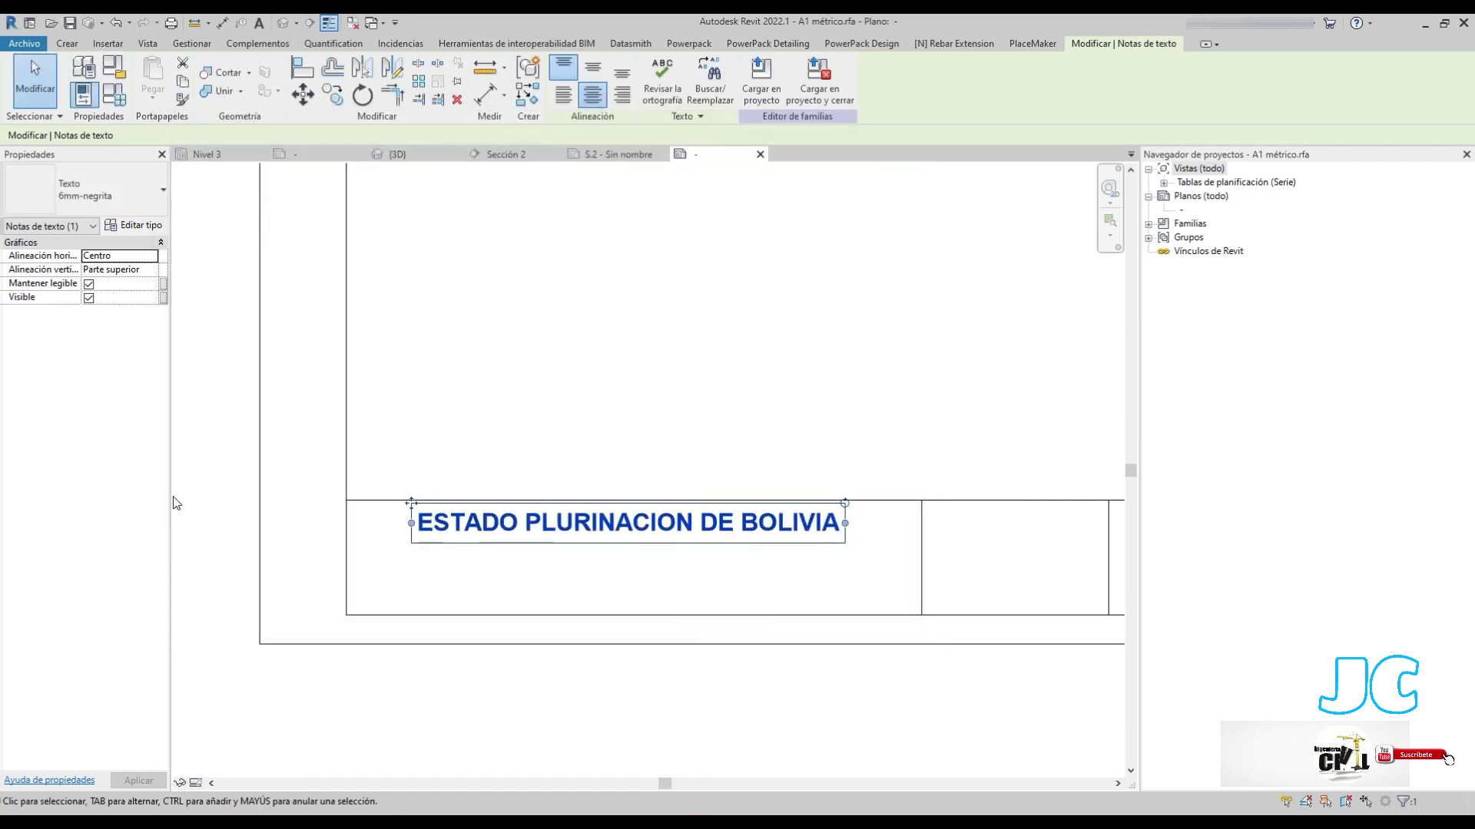
scroll(332, 552, up, 3)
key(Escape)
scroll(333, 552, down, 2)
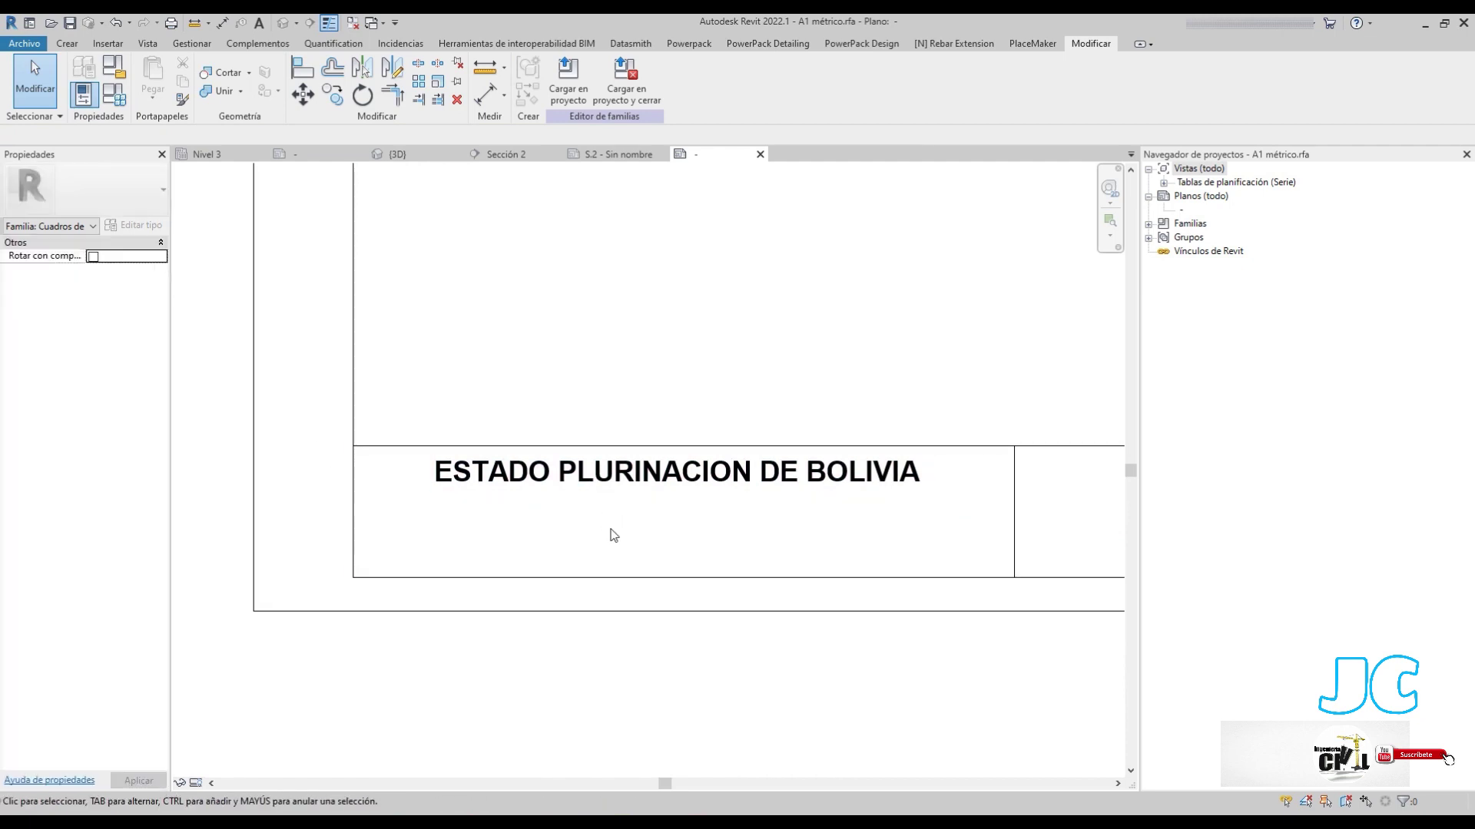
Deselect the heading, pan the title block, and start then cancel a label placement
click(626, 473)
key(Escape)
middle_drag(409, 639, 342, 576)
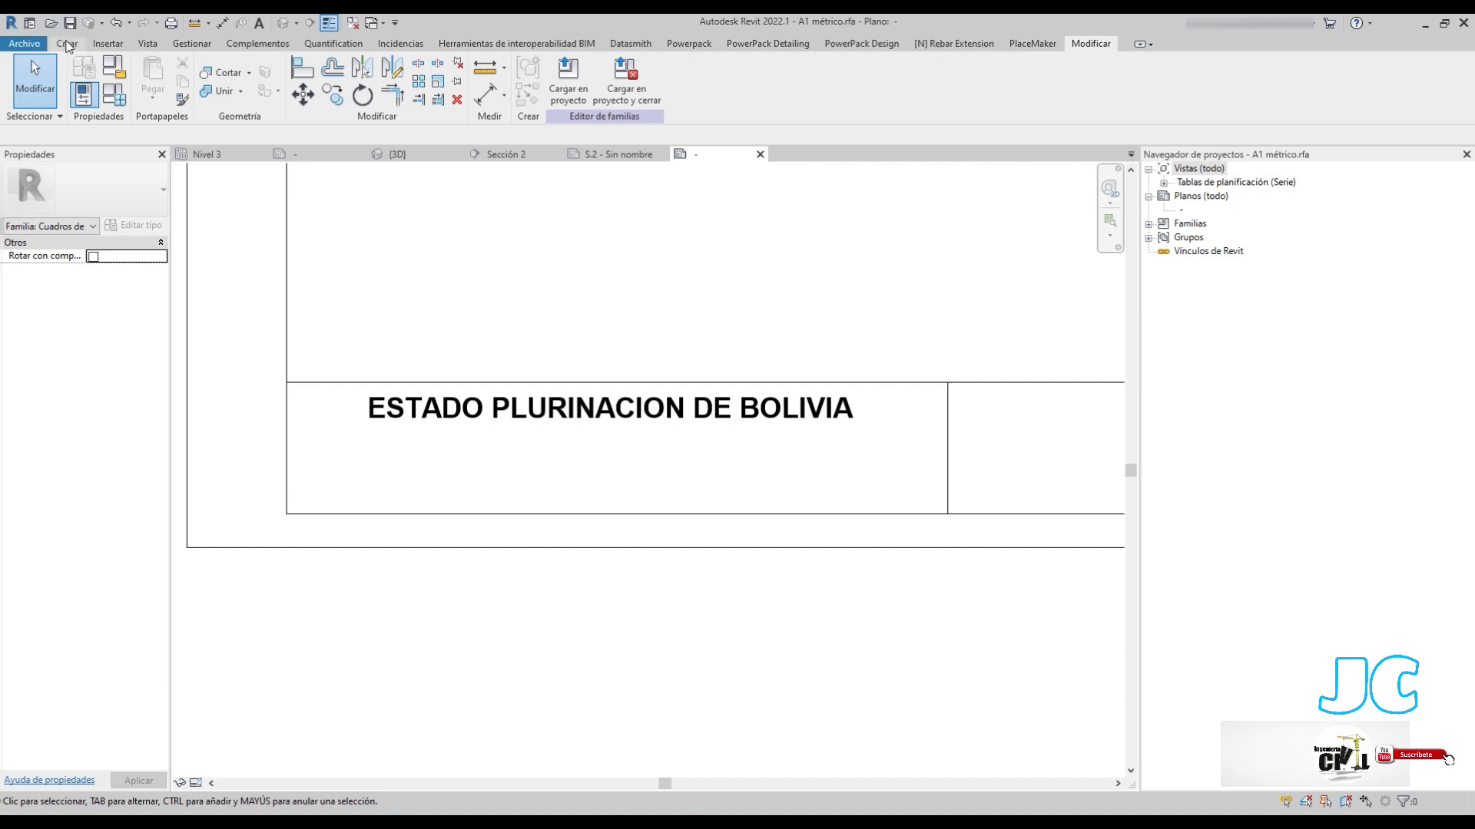
click(67, 44)
click(665, 76)
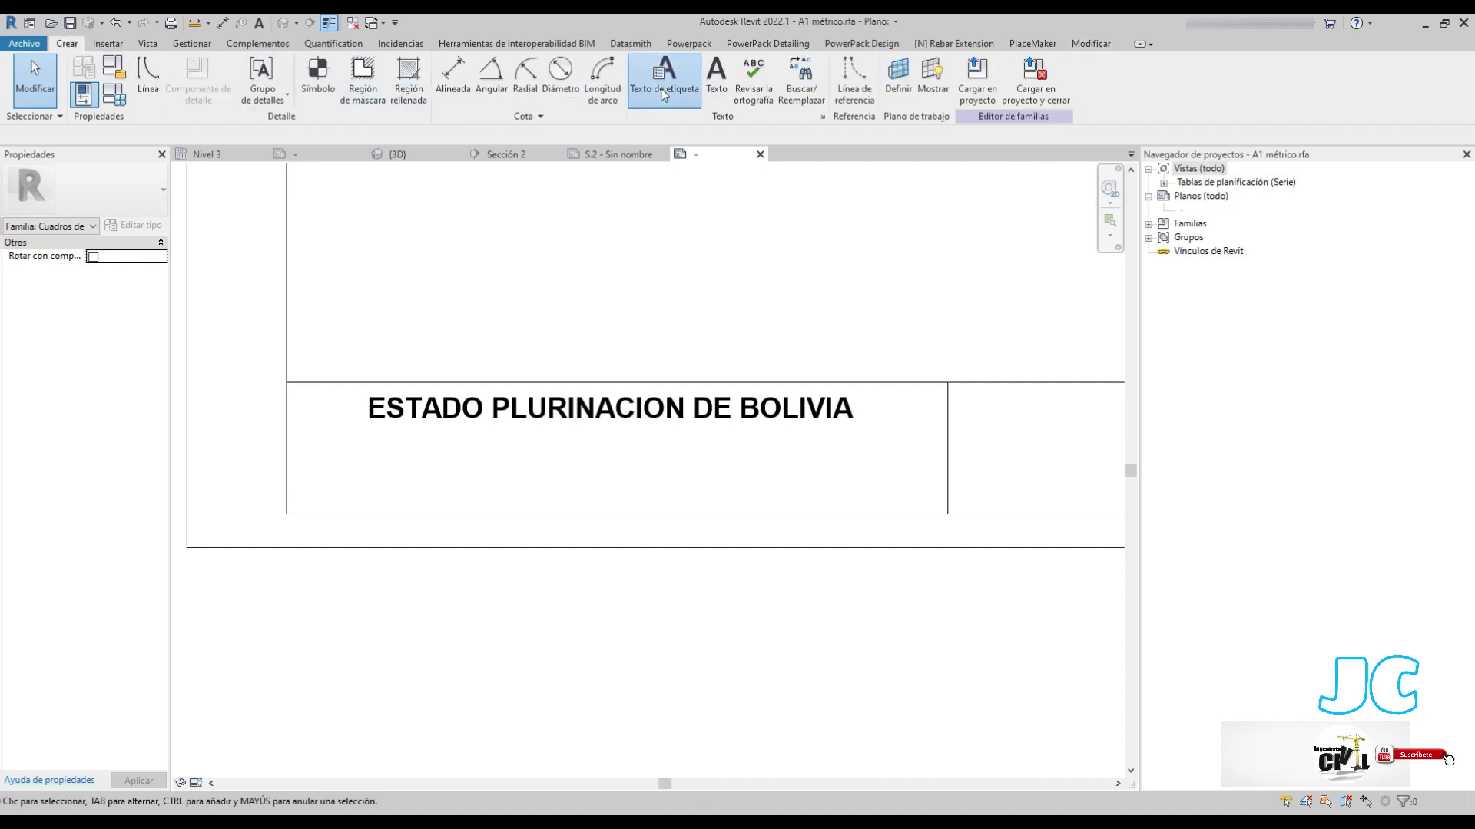
click(458, 440)
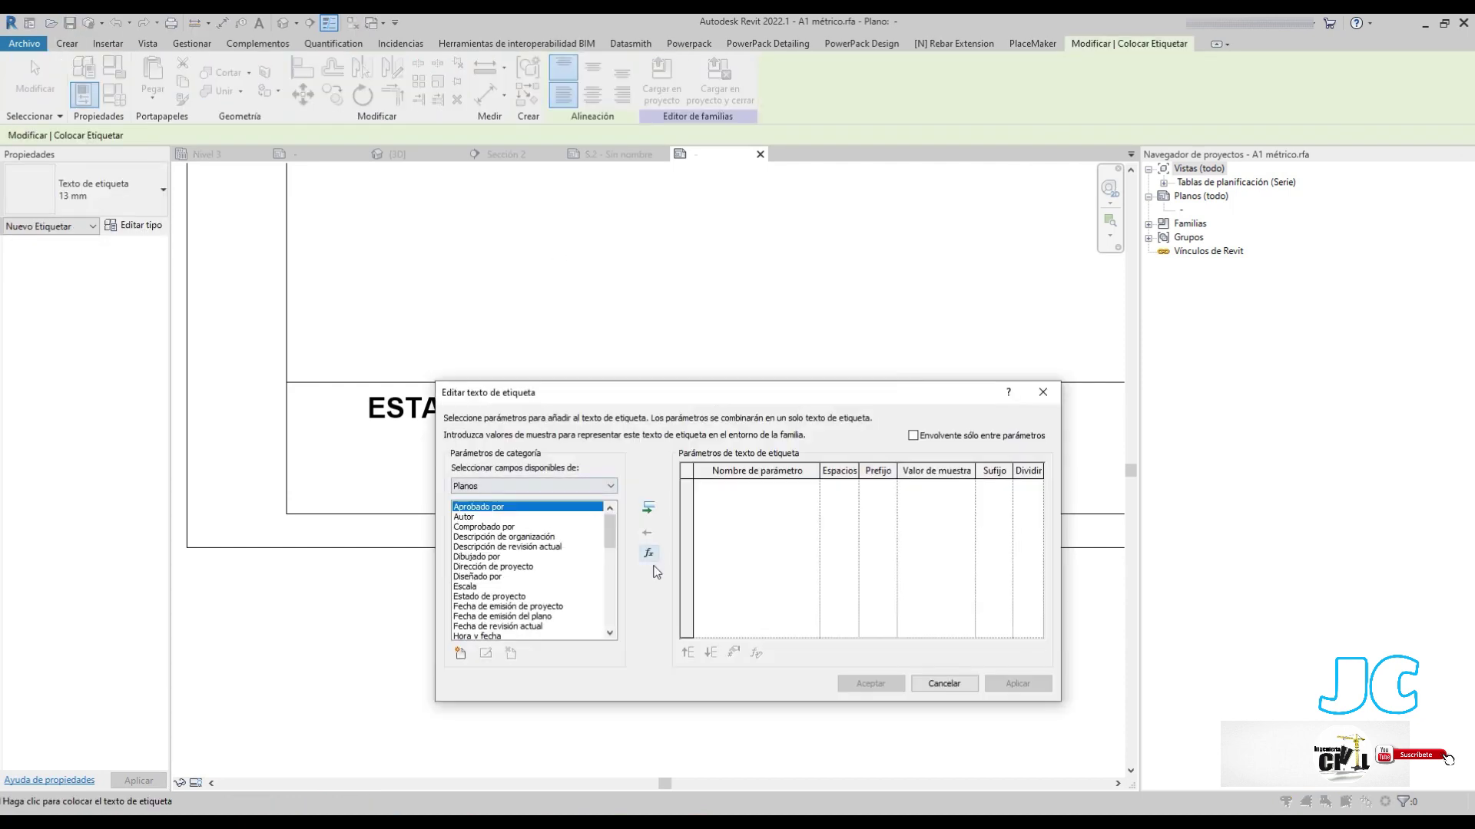
key(Escape)
key(Escape)
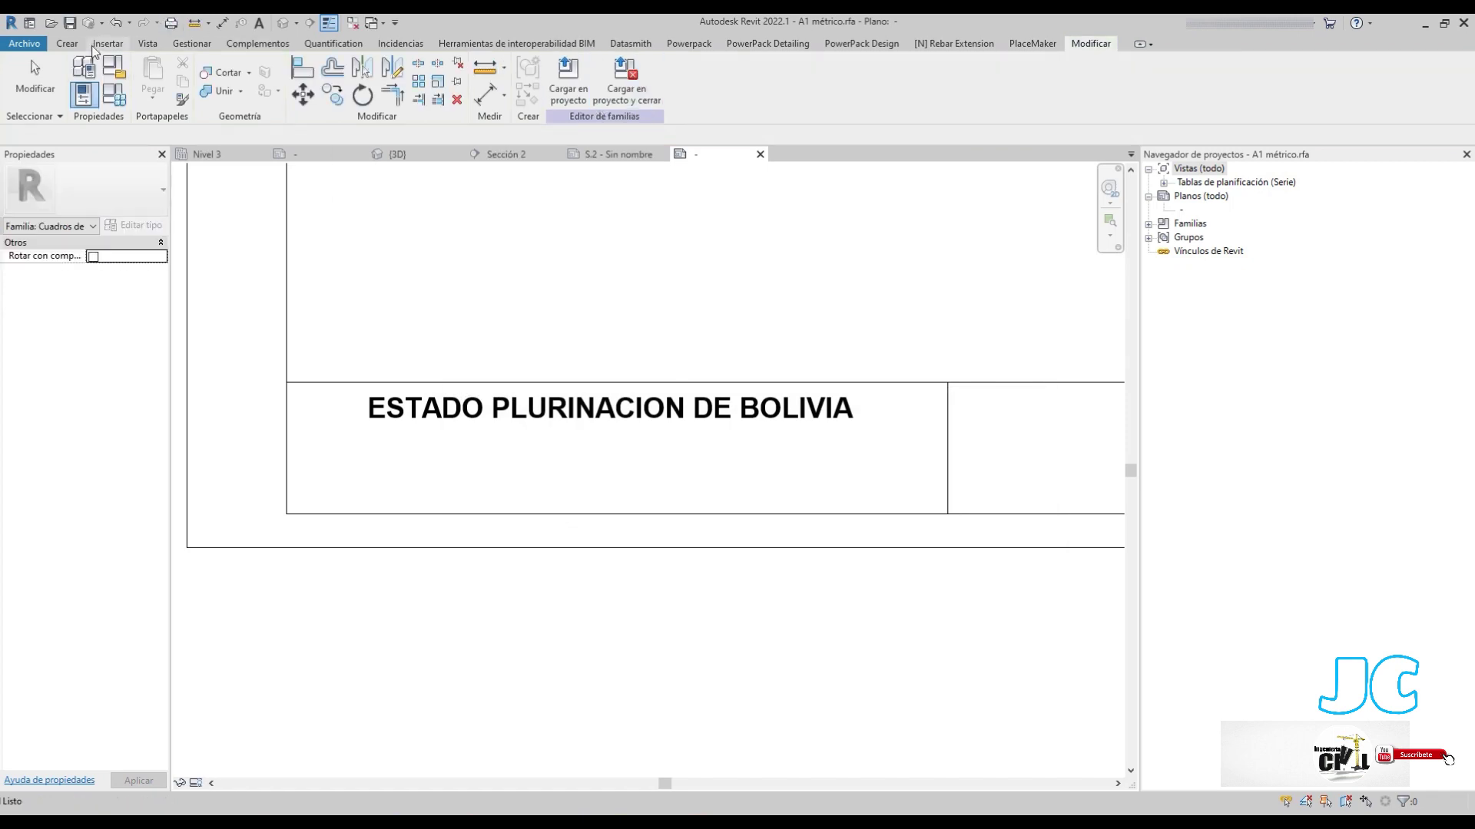
Start a text note below the heading reading MINISTERIO DE SERVICIOS Y OBRAS PUBLICAS
click(66, 44)
click(715, 76)
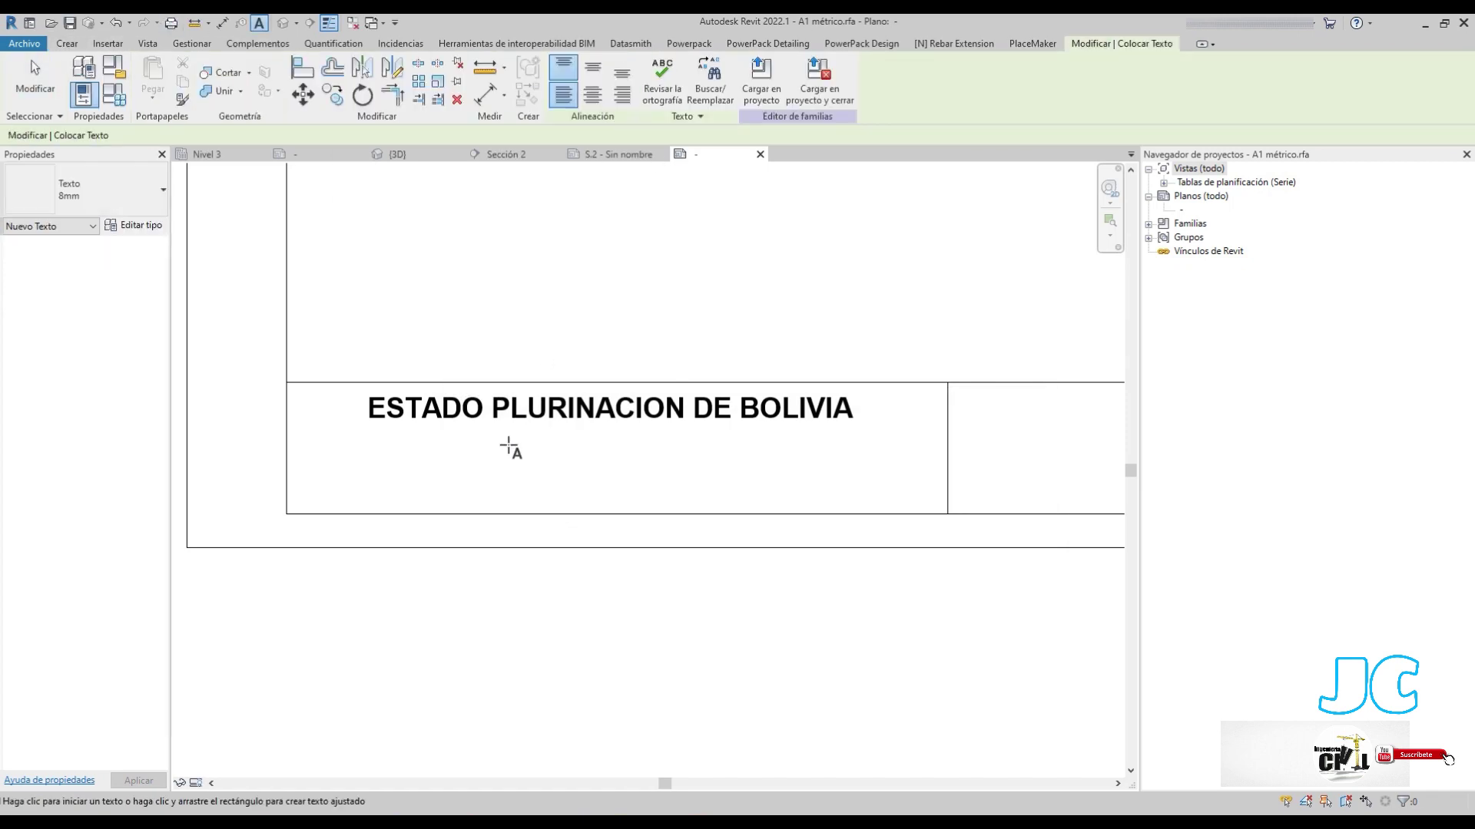
click(510, 444)
text(min)
key(BackSpace)
key(BackSpace)
key(BackSpace)
text(MINISTERIO DE )
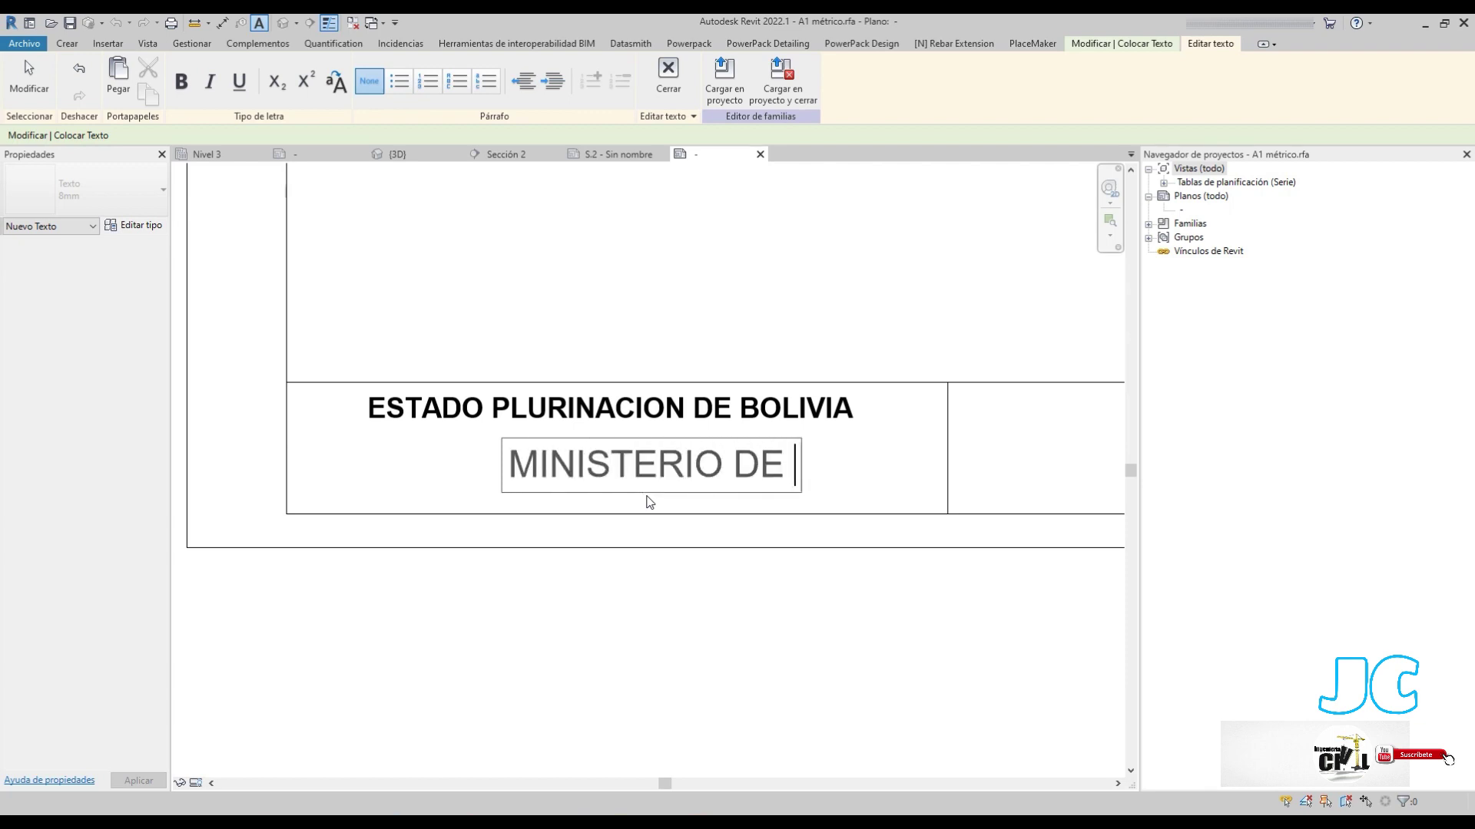
text(SERVICIOS )
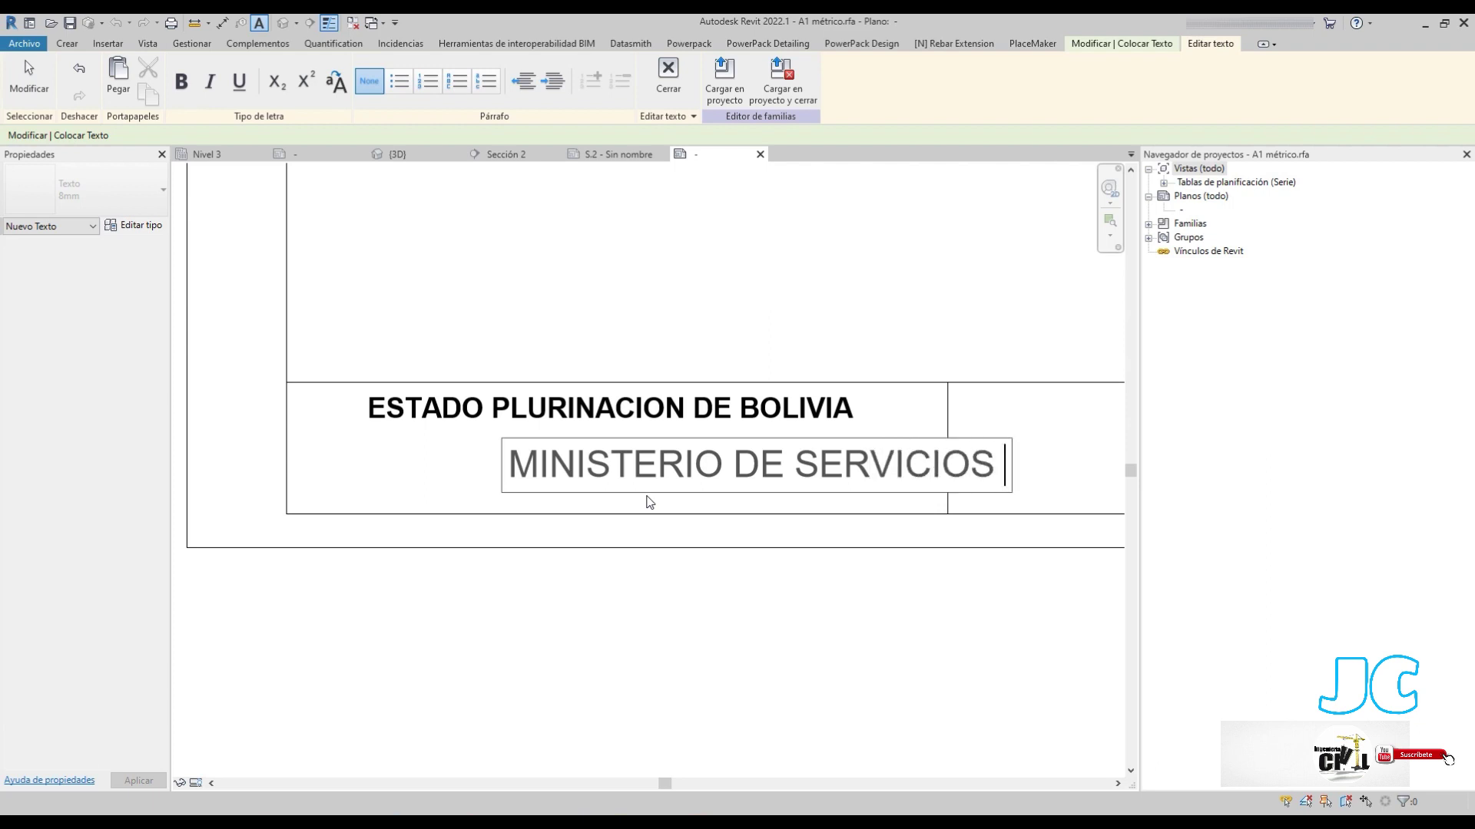
text(Y O)
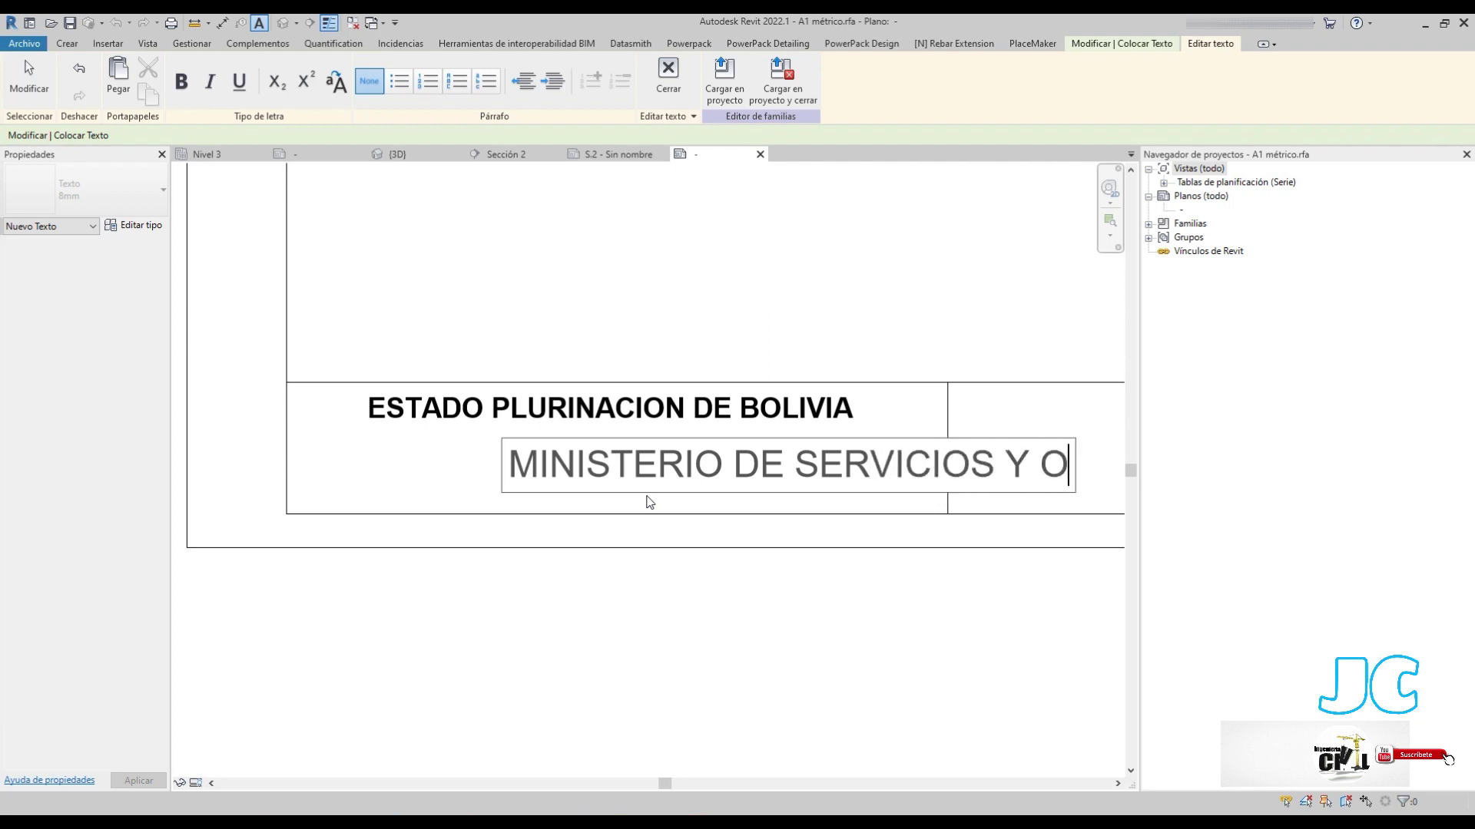
text(BRAS PUBLICAS)
key(Return)
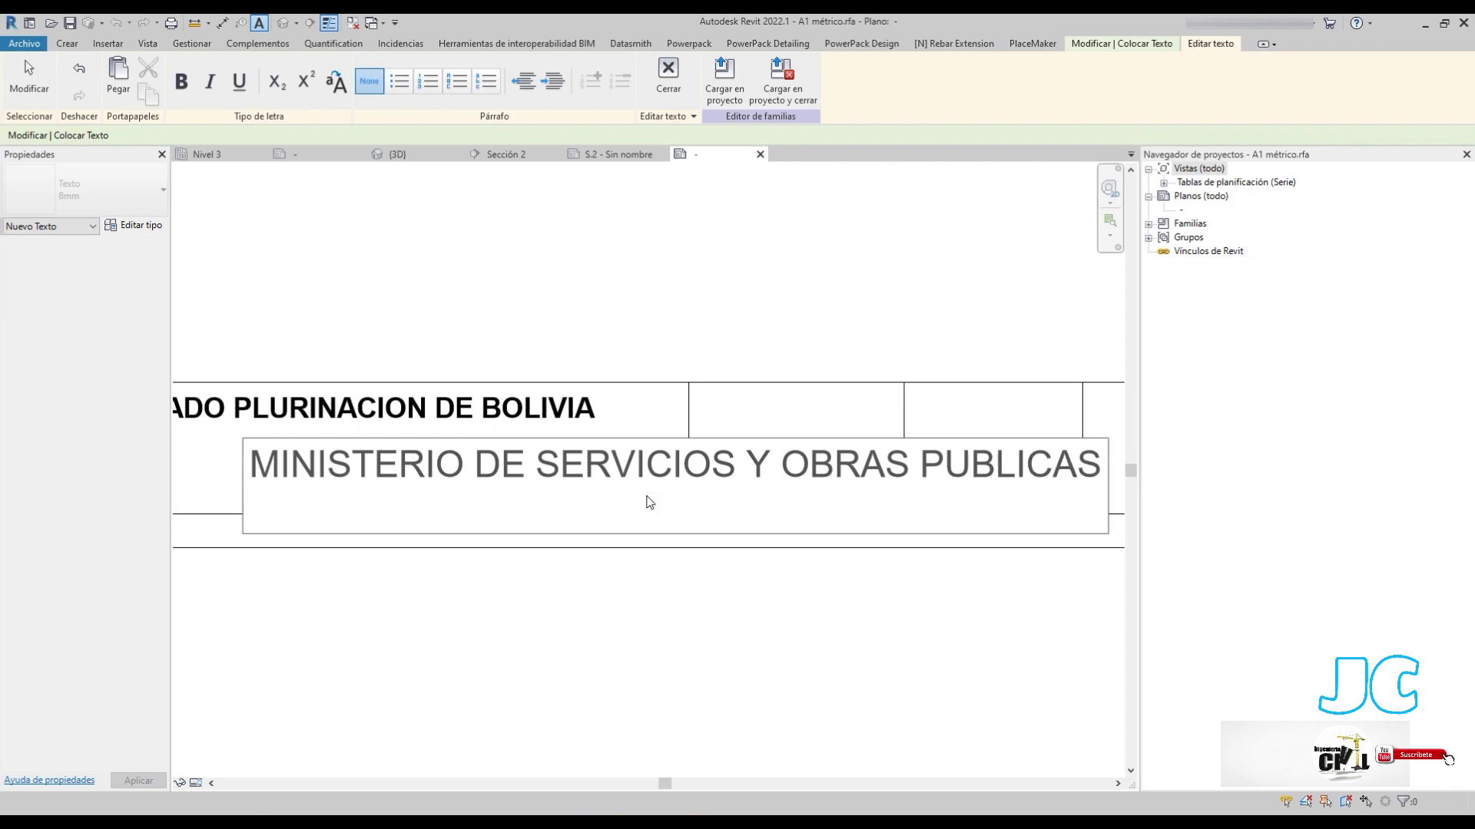
Add the second line VICEMINISTERIO DE TRANSPORTE and finish the note
text(VICIMI)
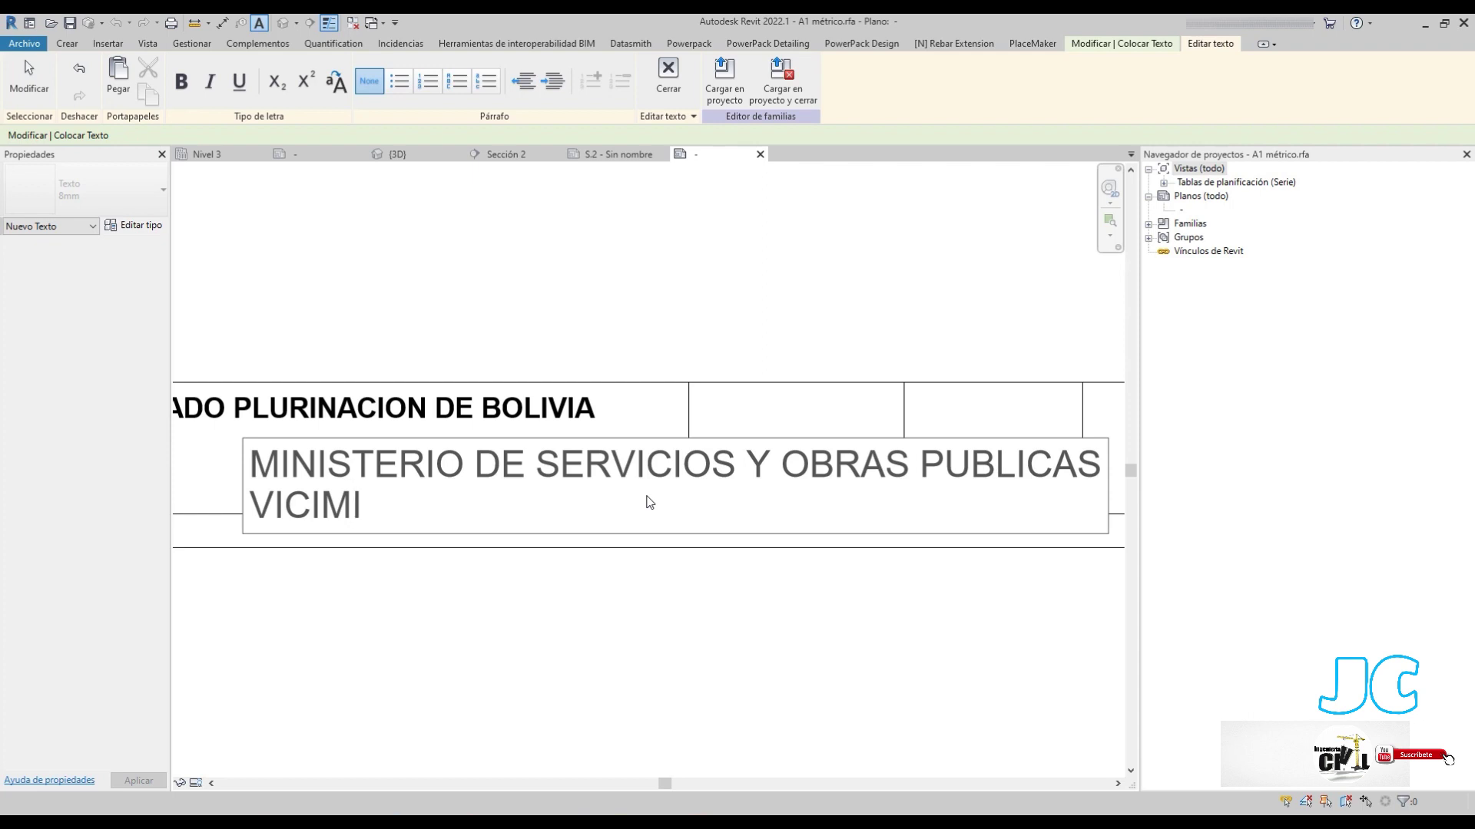
key(BackSpace)
key(BackSpace)
key(BackSpace)
text(EMI)
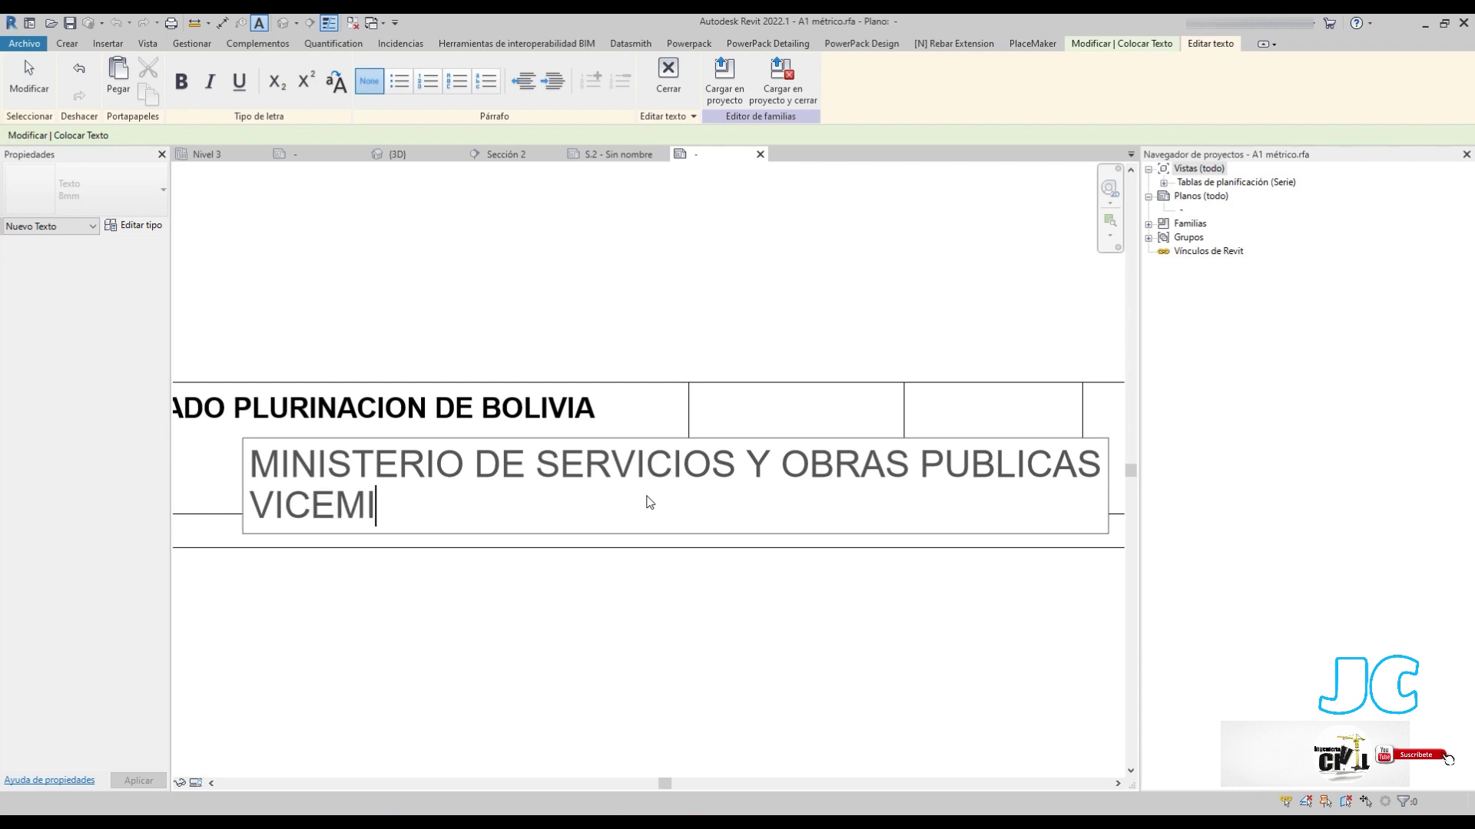
text(NISTERIO DE TR)
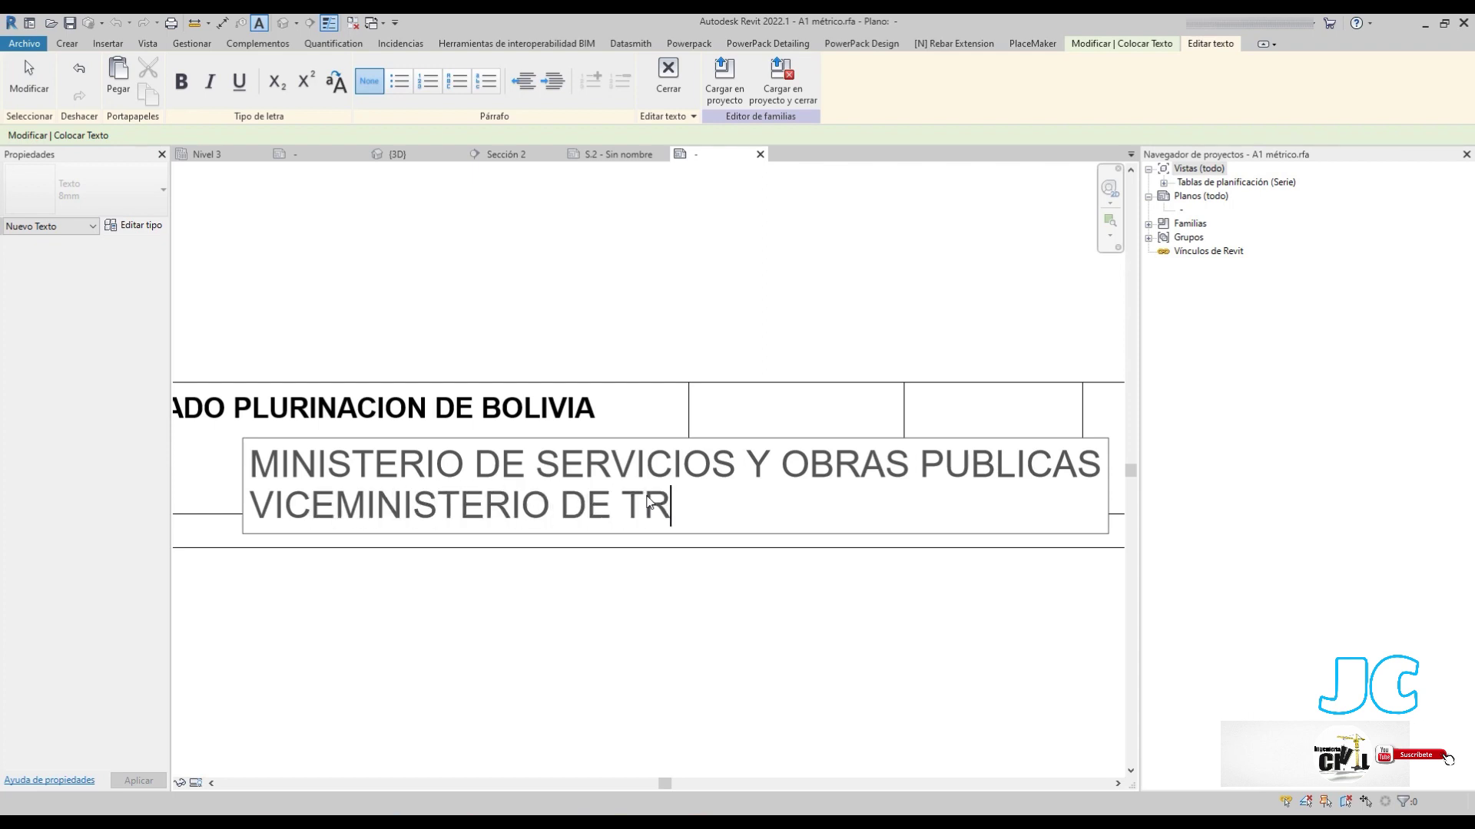
text(ANSPORTE)
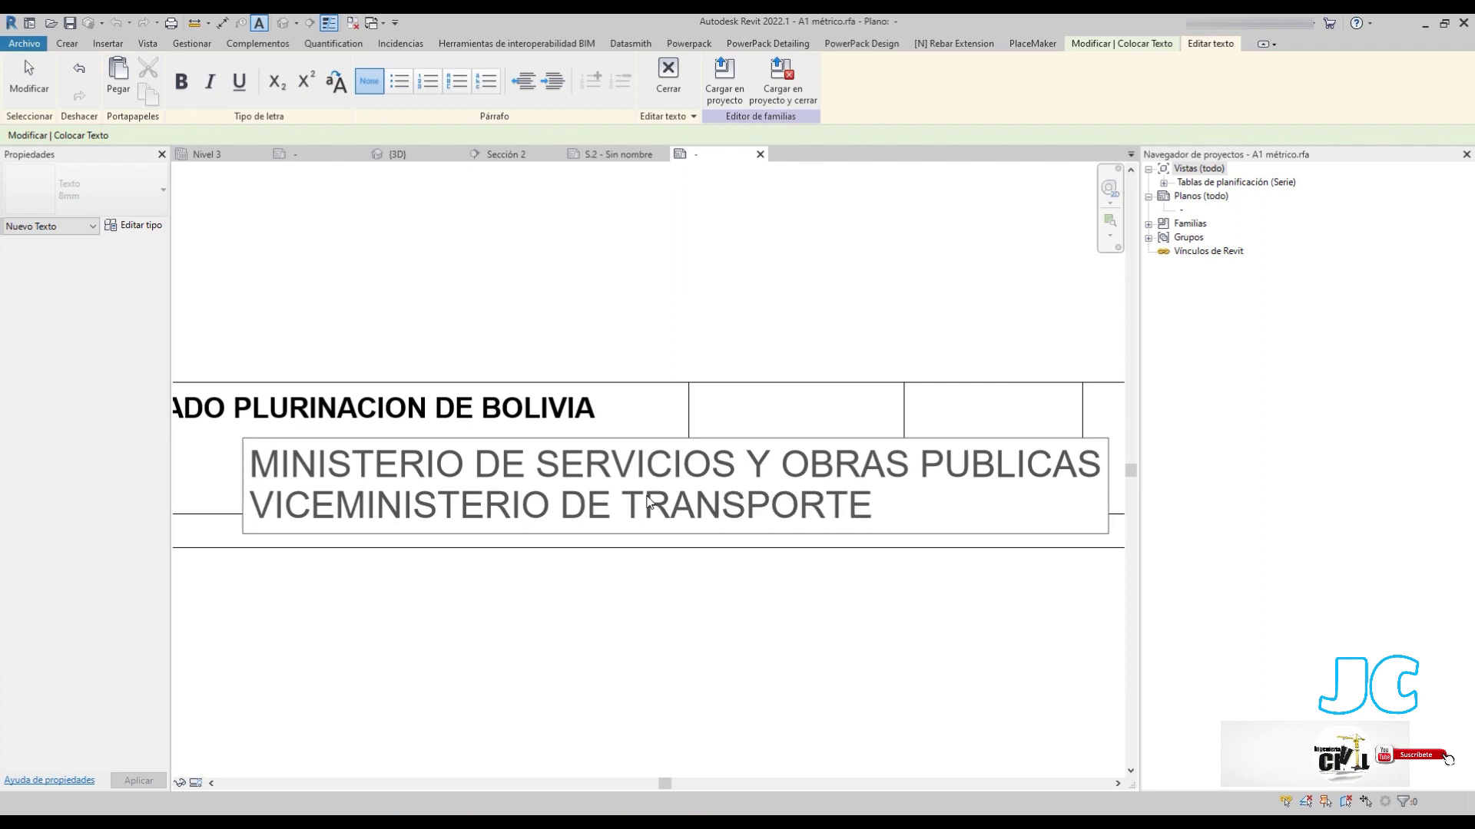
key(Return)
text(BANCO)
key(BackSpace)
key(BackSpace)
key(BackSpace)
key(BackSpace)
key(BackSpace)
text(ORTE)
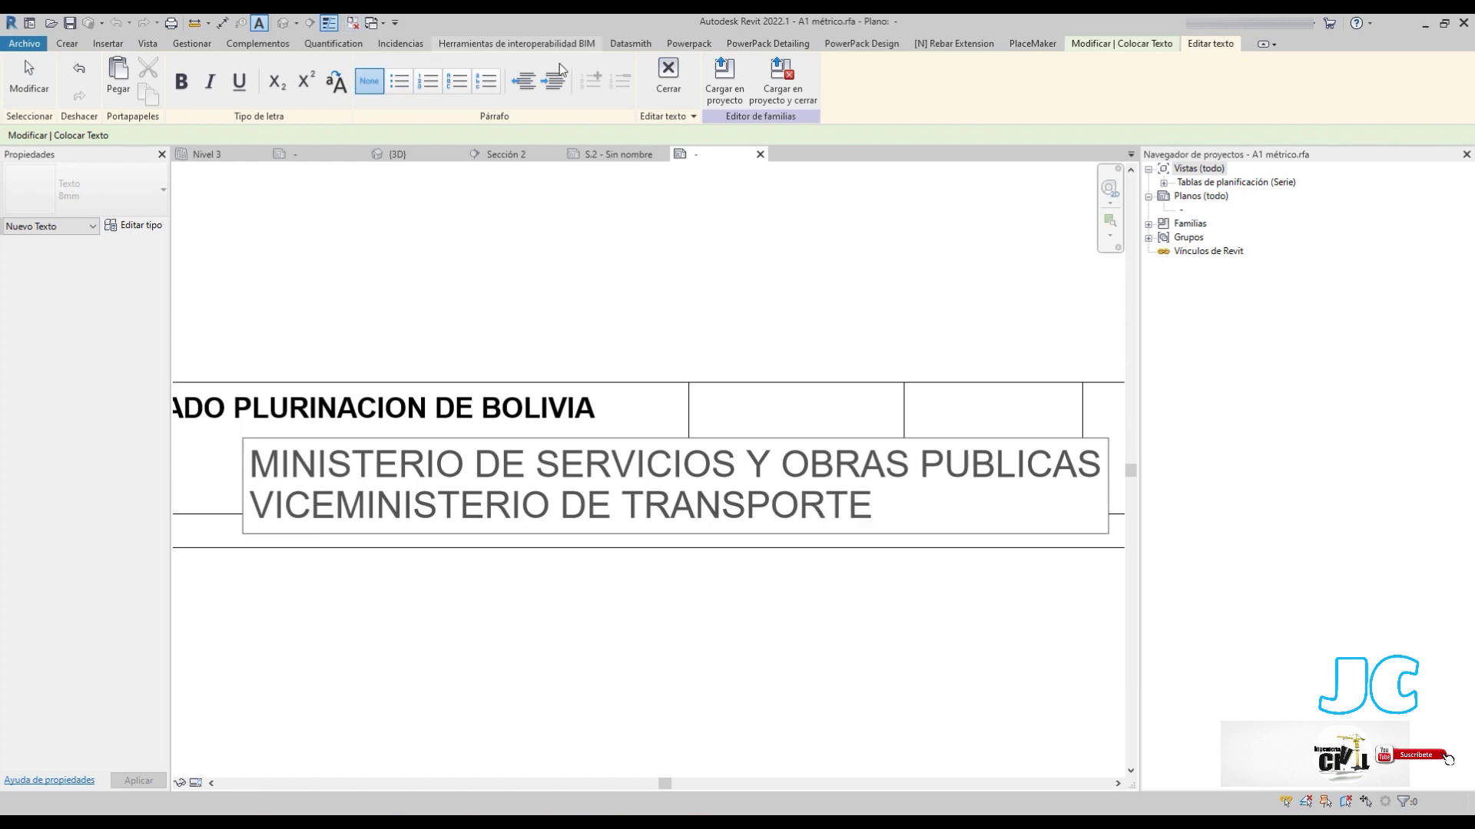
click(697, 621)
scroll(685, 561, down, 1)
Centre the ministry note horizontally and vertically and give it the Texto 3 mm type
key(Escape)
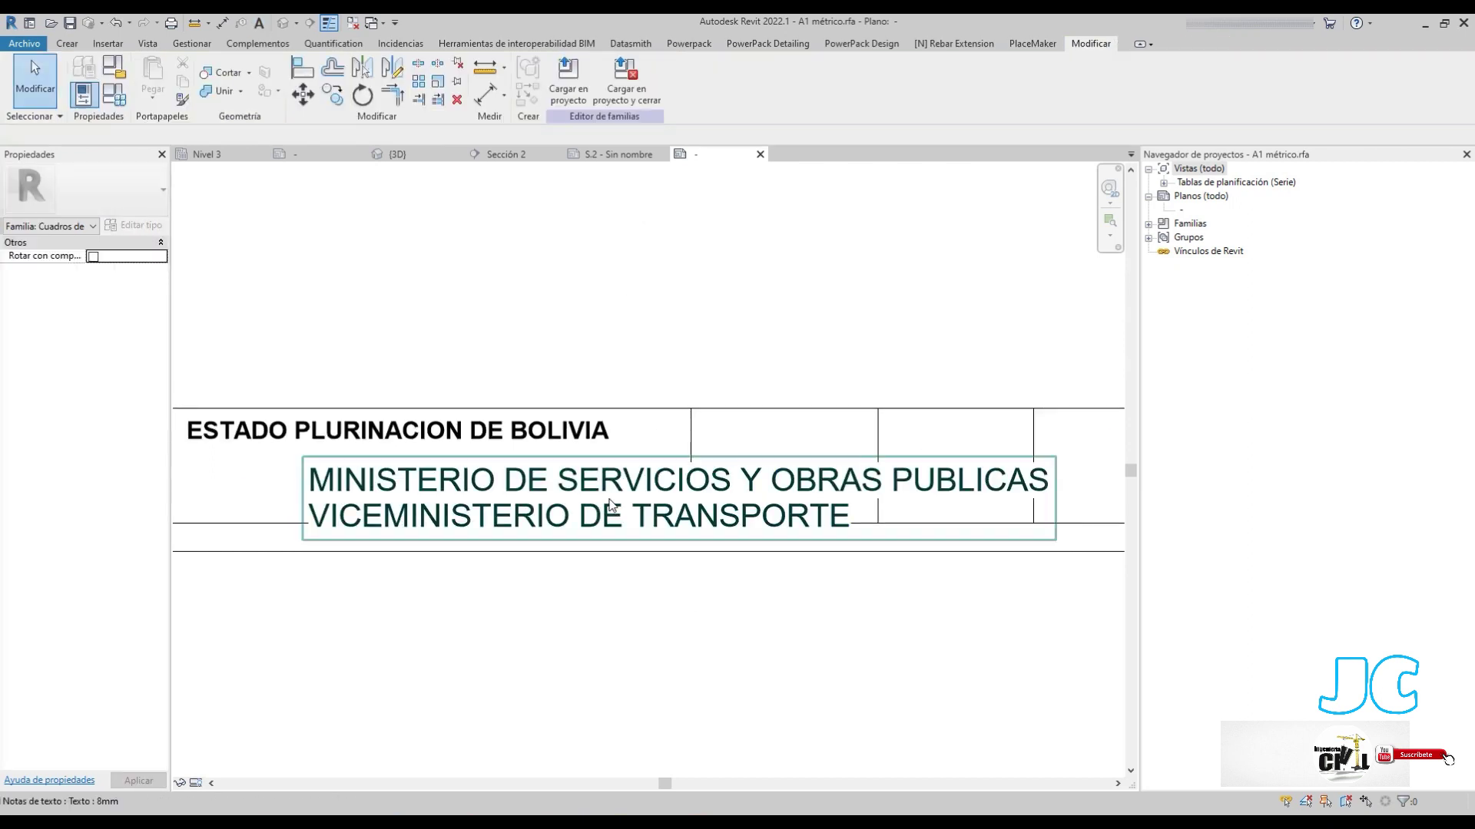
click(591, 96)
click(592, 68)
scroll(527, 506, down, 2)
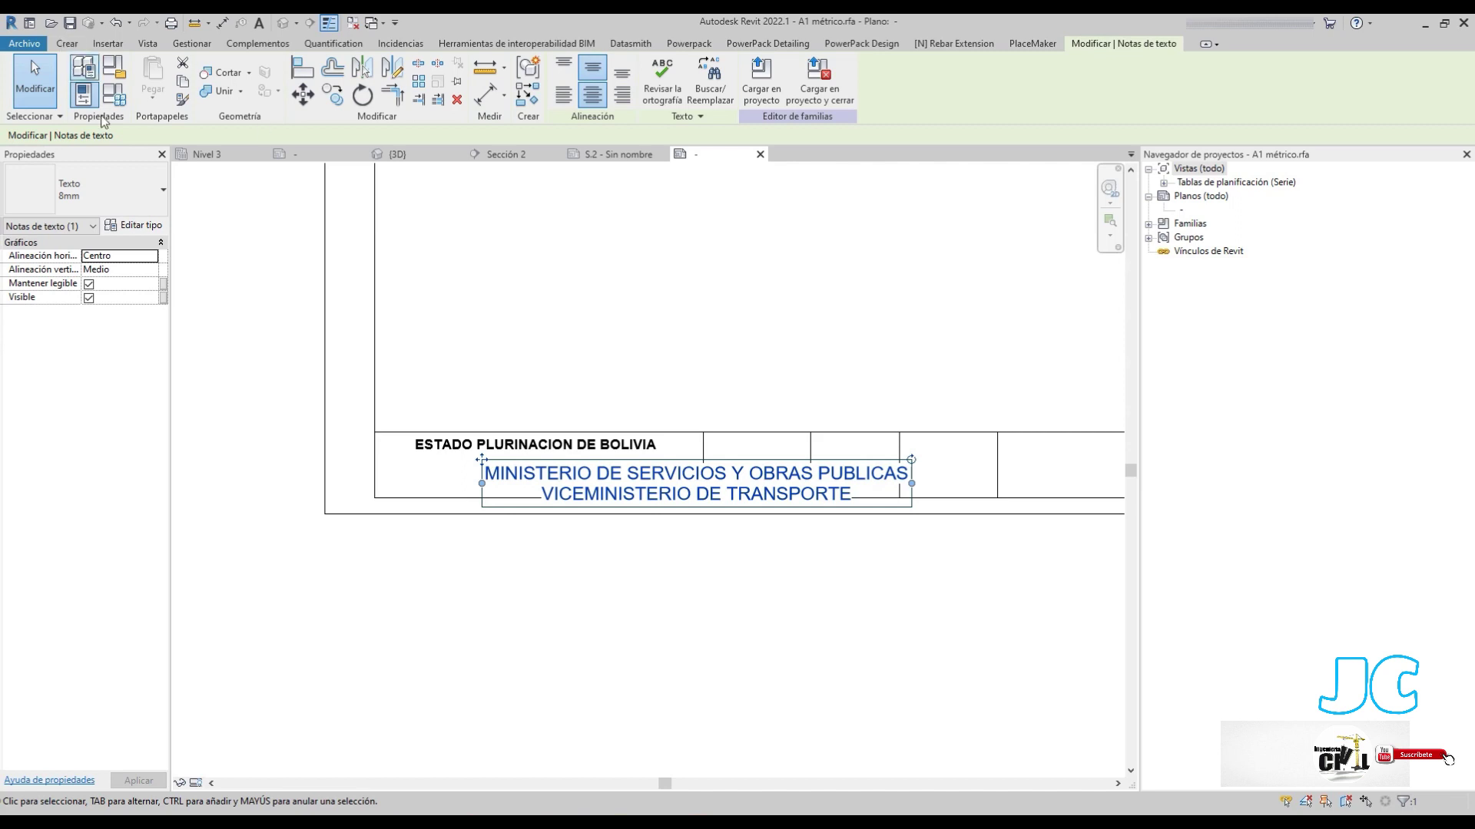
click(110, 195)
key(Escape)
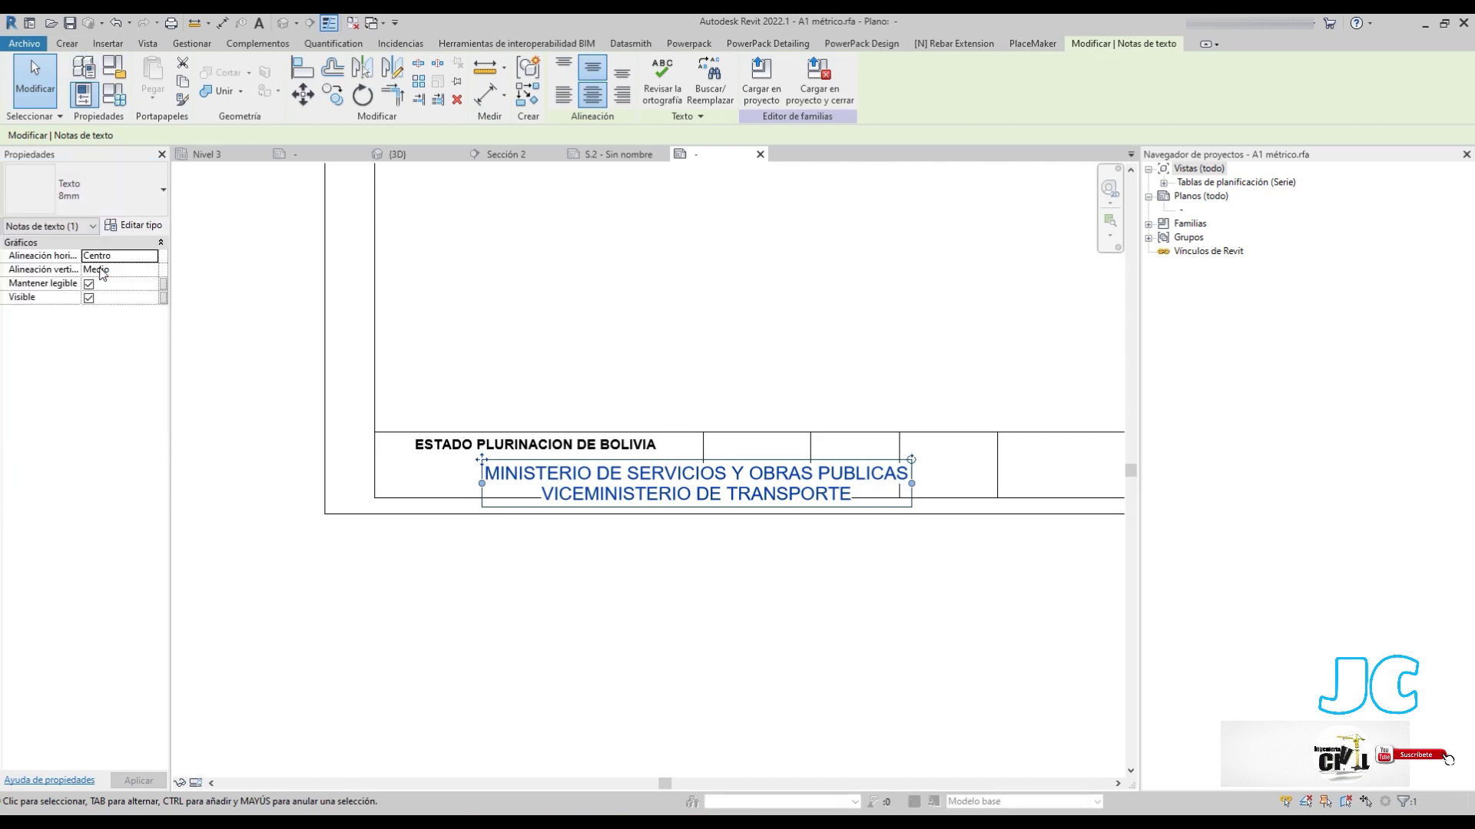
scroll(538, 461, up, 2)
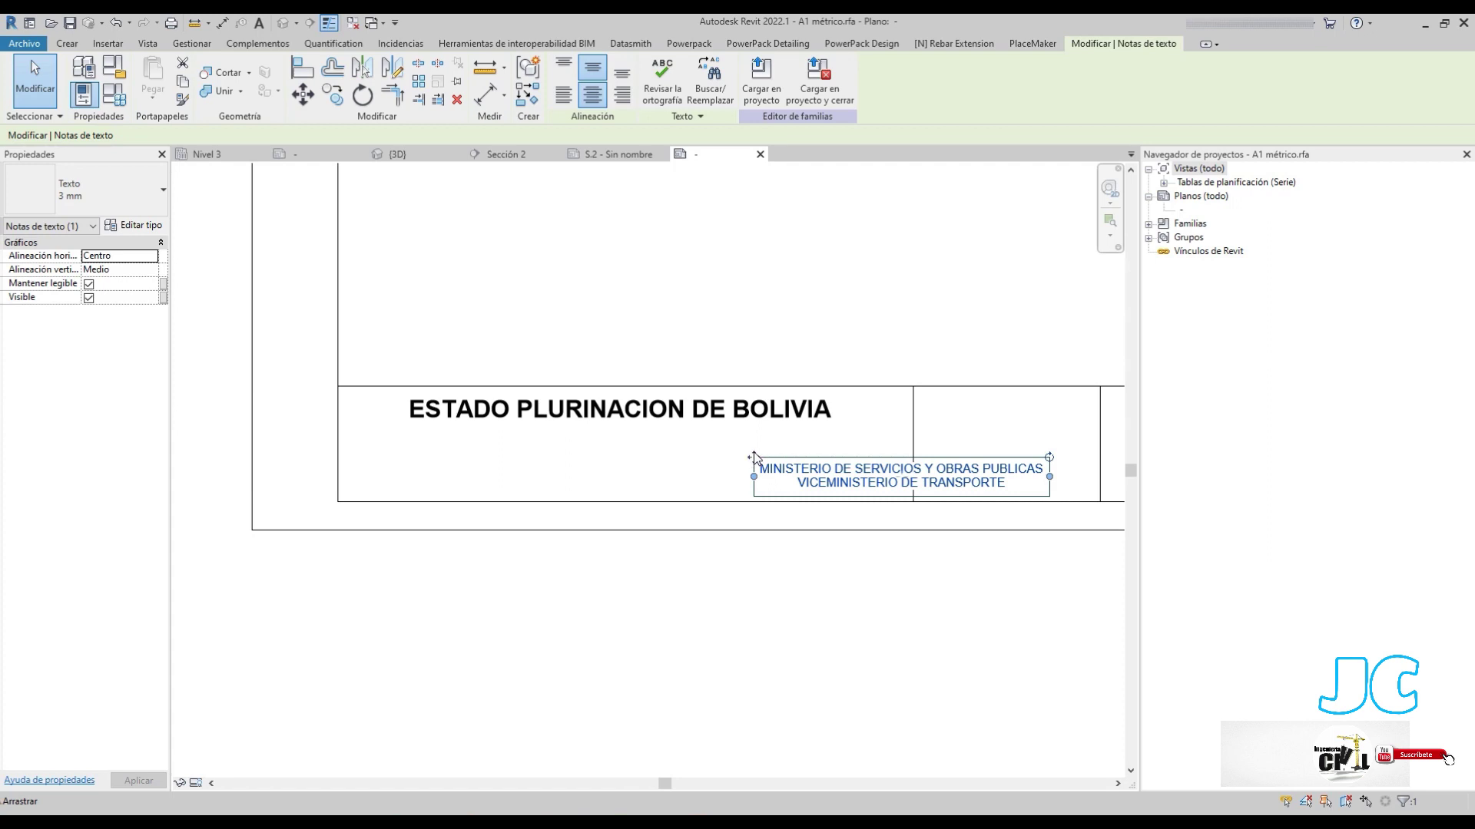
Move the ministry note directly beneath the bold heading
drag(753, 459, 485, 427)
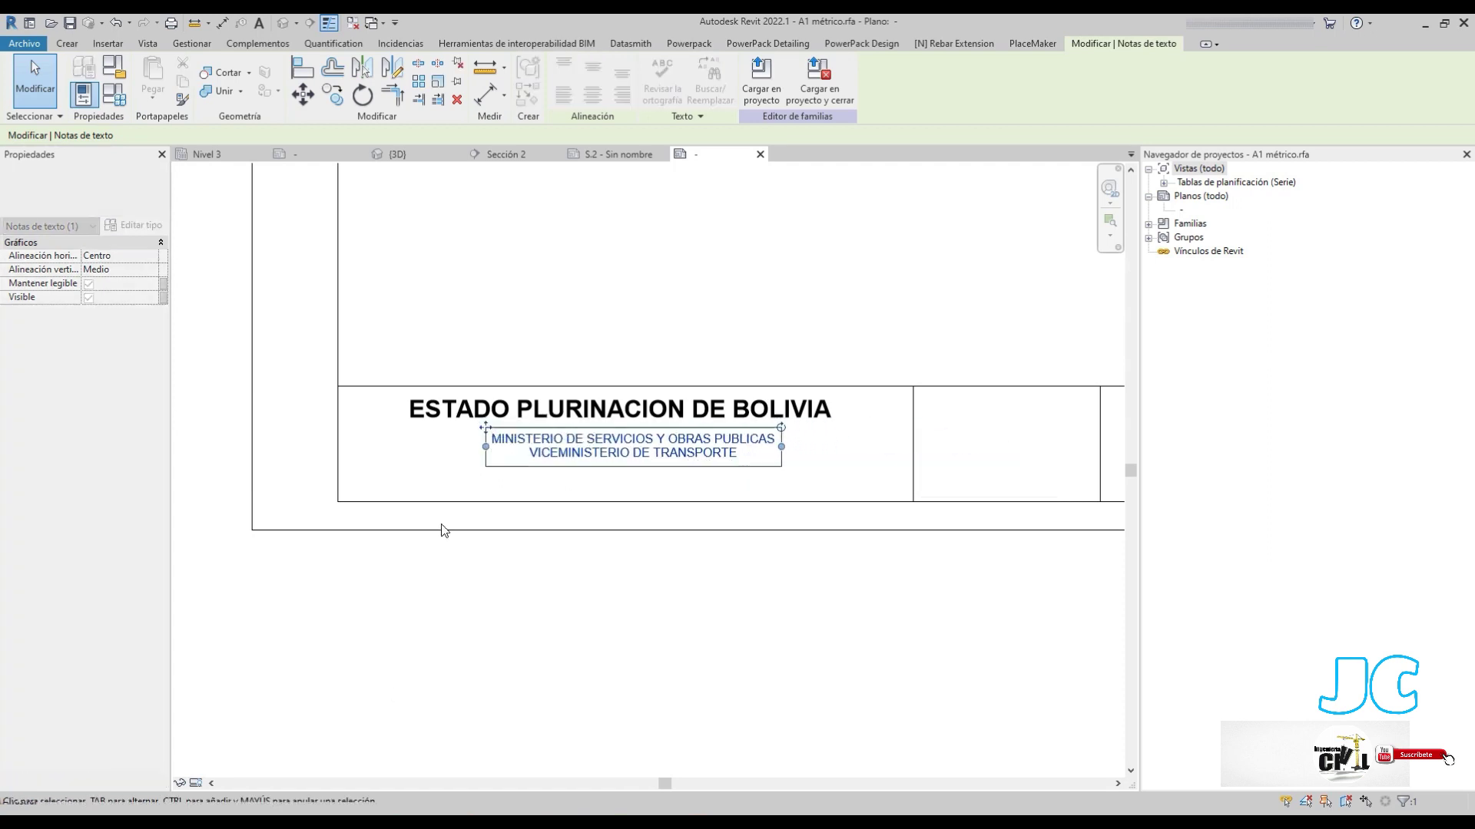
click(430, 576)
click(494, 437)
scroll(473, 434, up, 2)
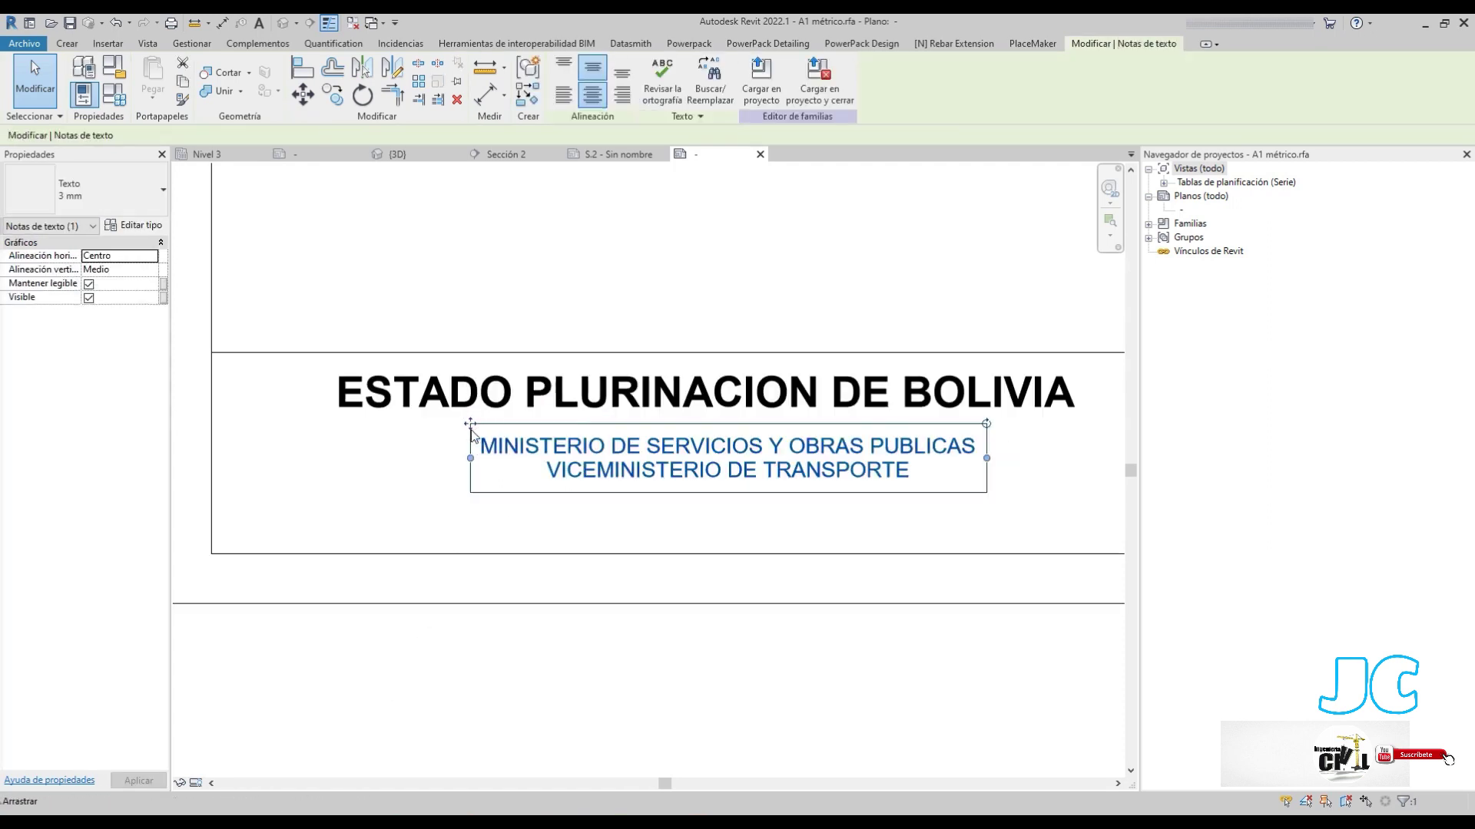
drag(471, 434, 454, 422)
click(453, 536)
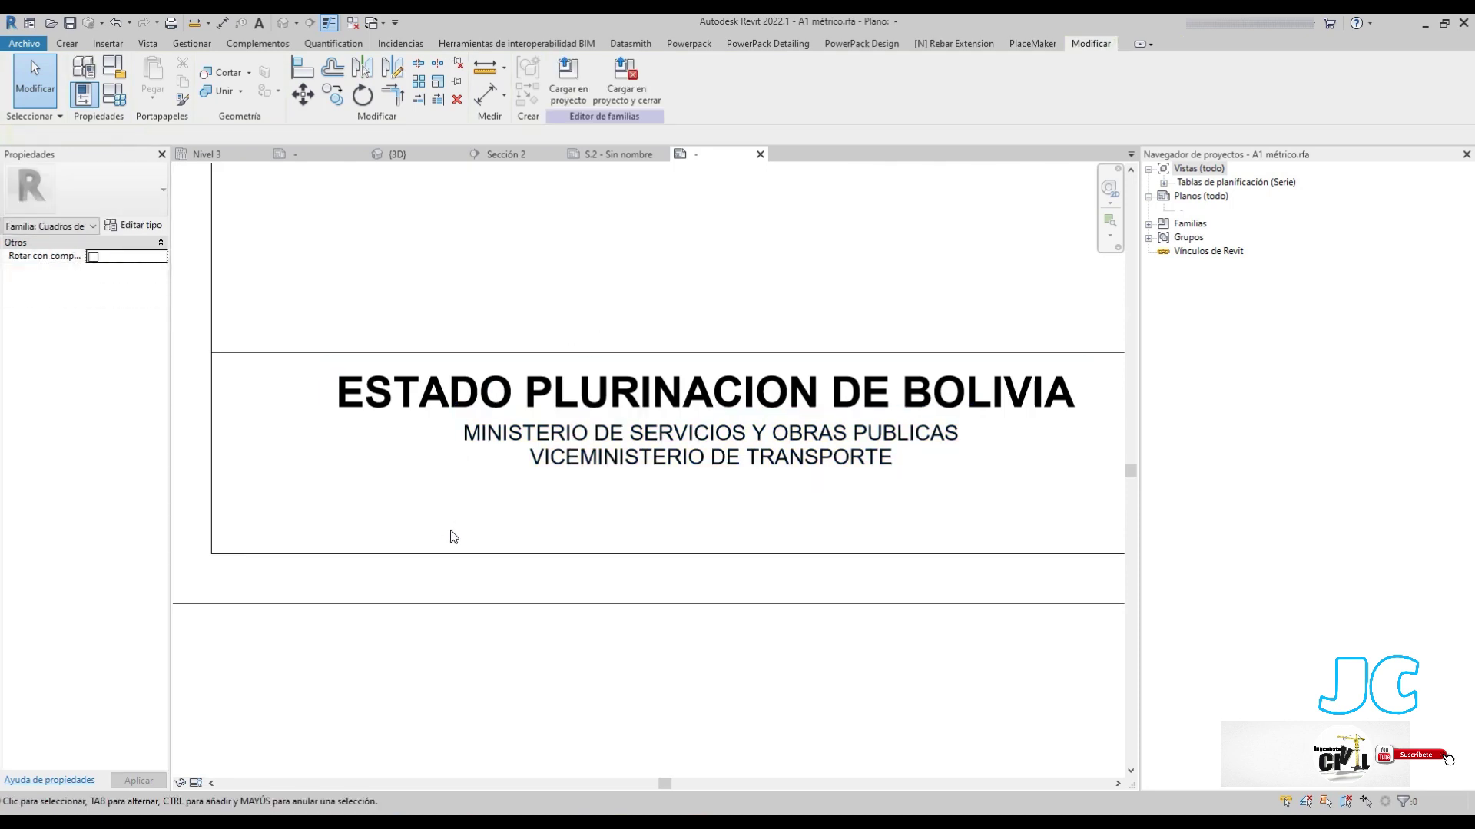
scroll(461, 522, down, 2)
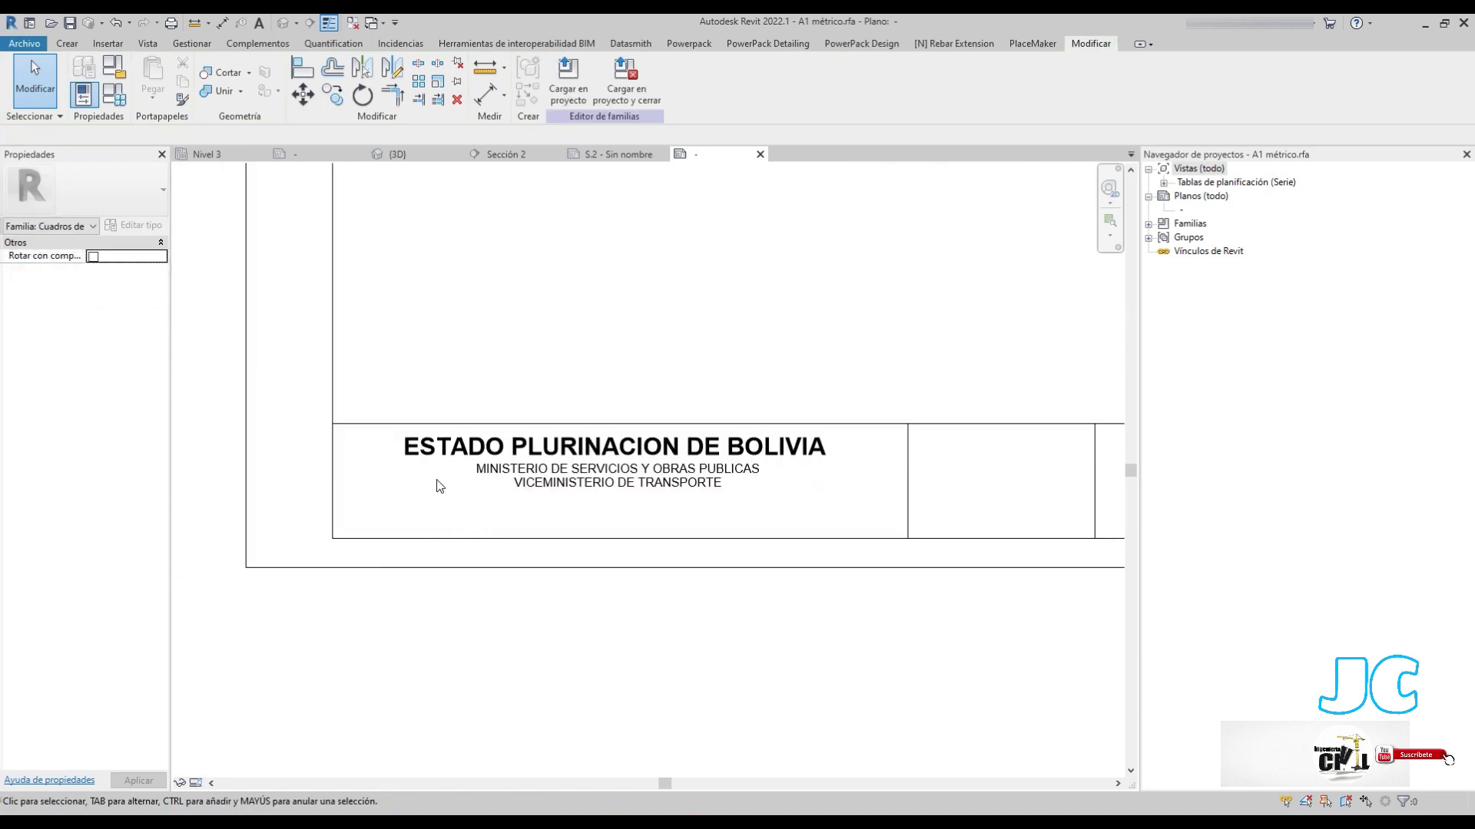
click(70, 48)
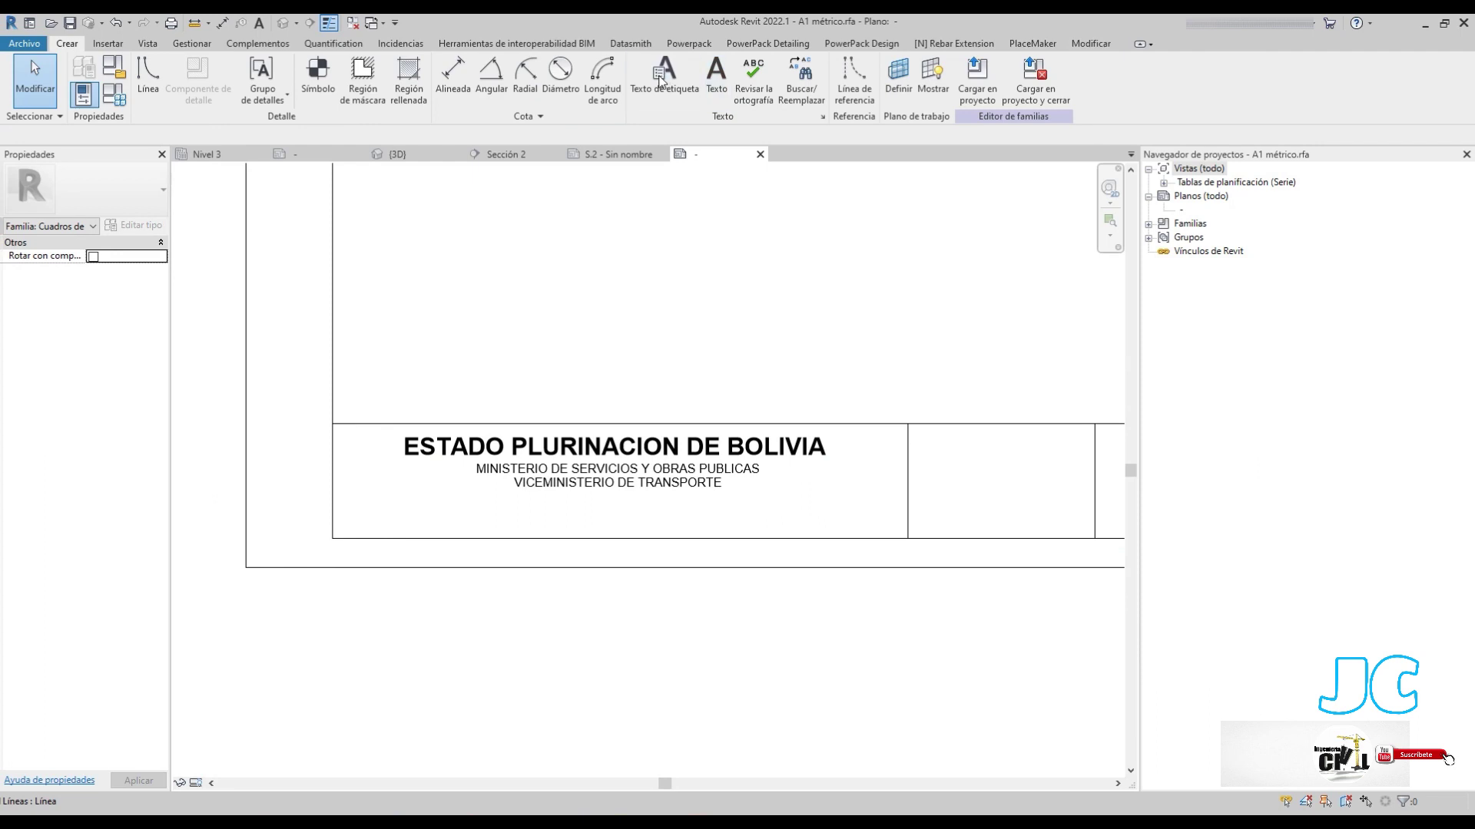
Add a text note reading BANCO INTERAMERICANO DE DESARROLLO B.I.D near the block's lower edge
click(704, 94)
click(412, 520)
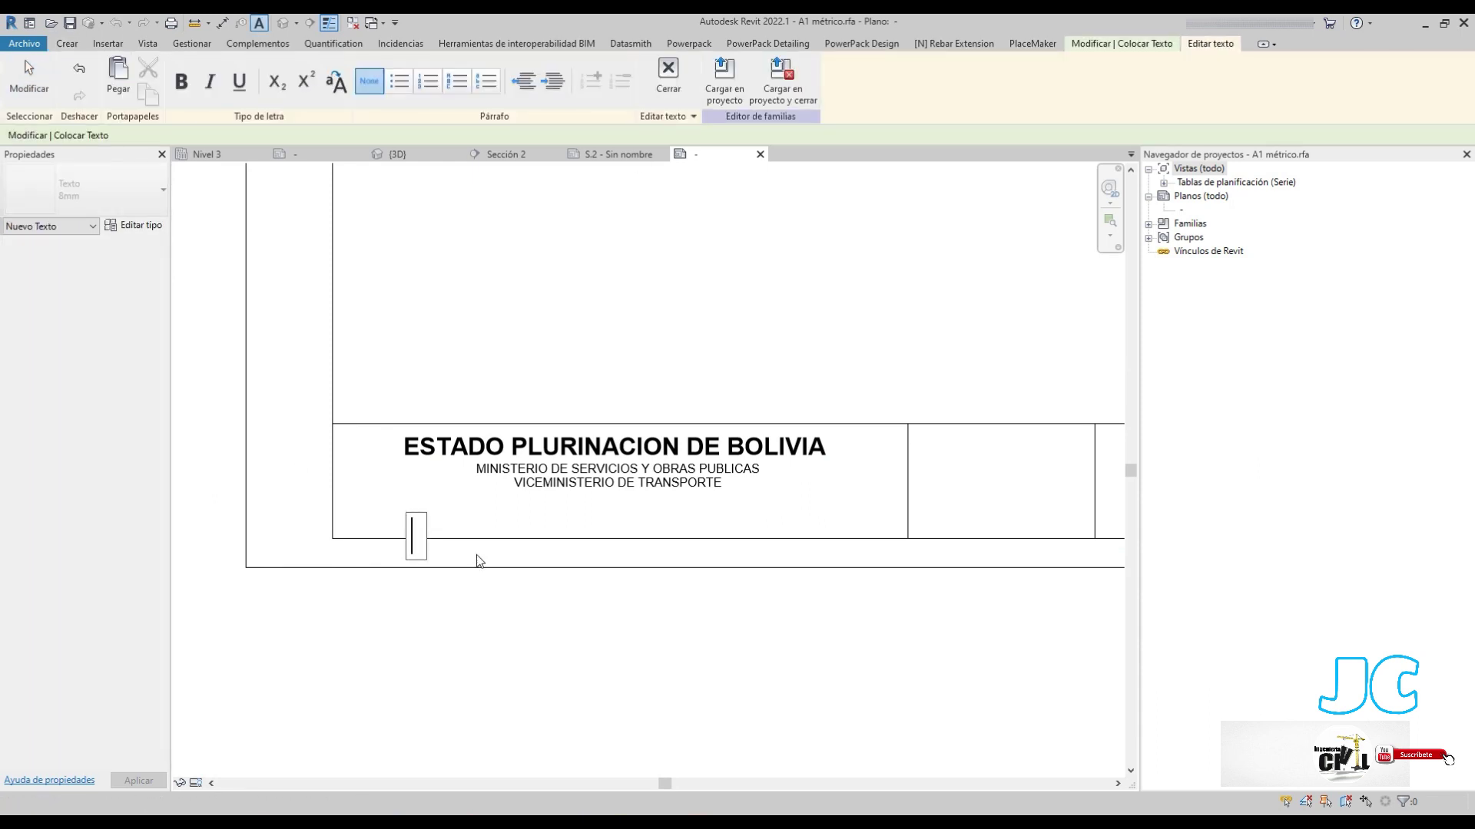
text(BANCO INTERAMERICANO DE DESARROLLO)
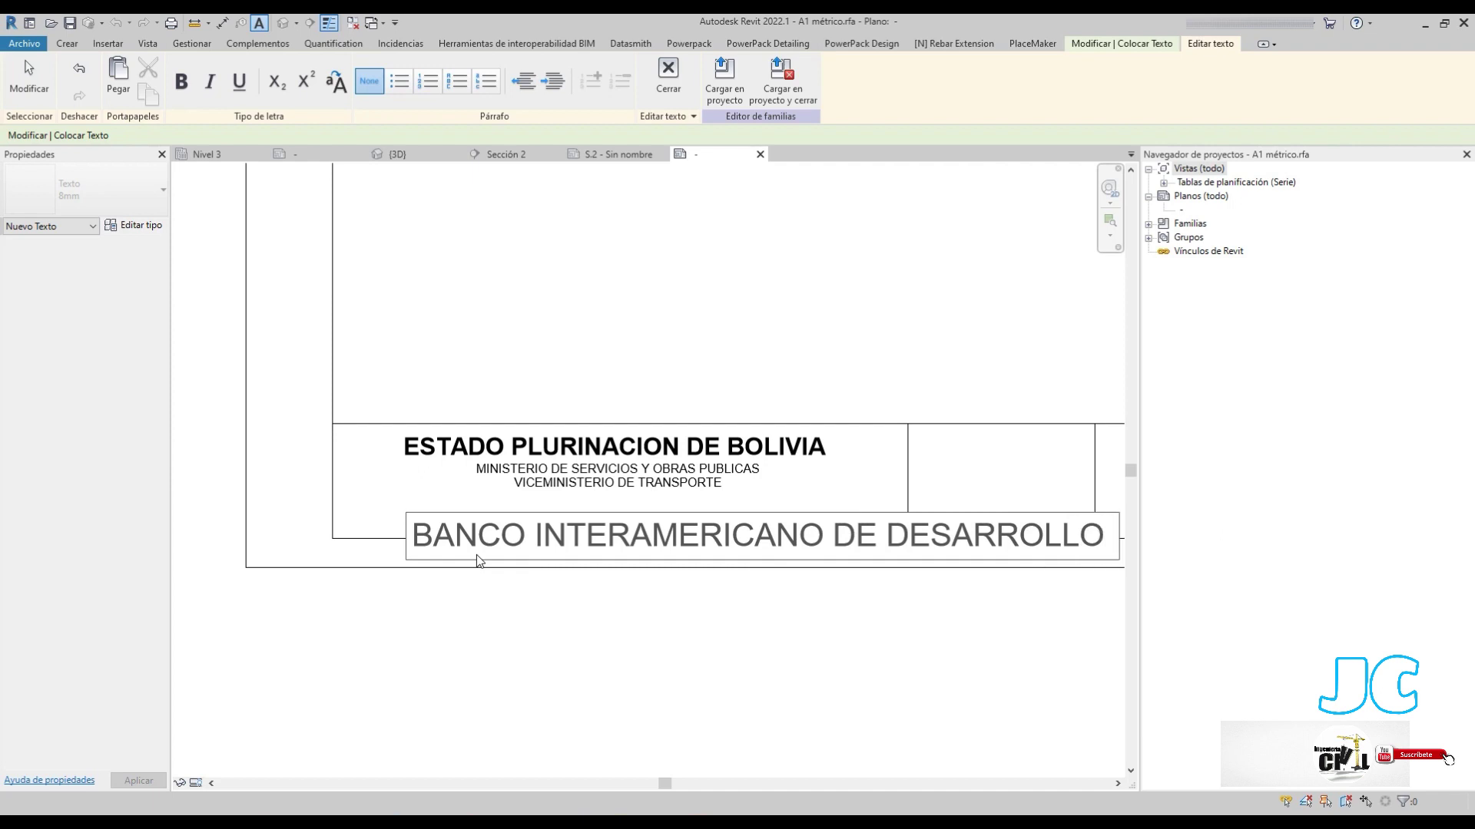
text(B.I)
click(555, 717)
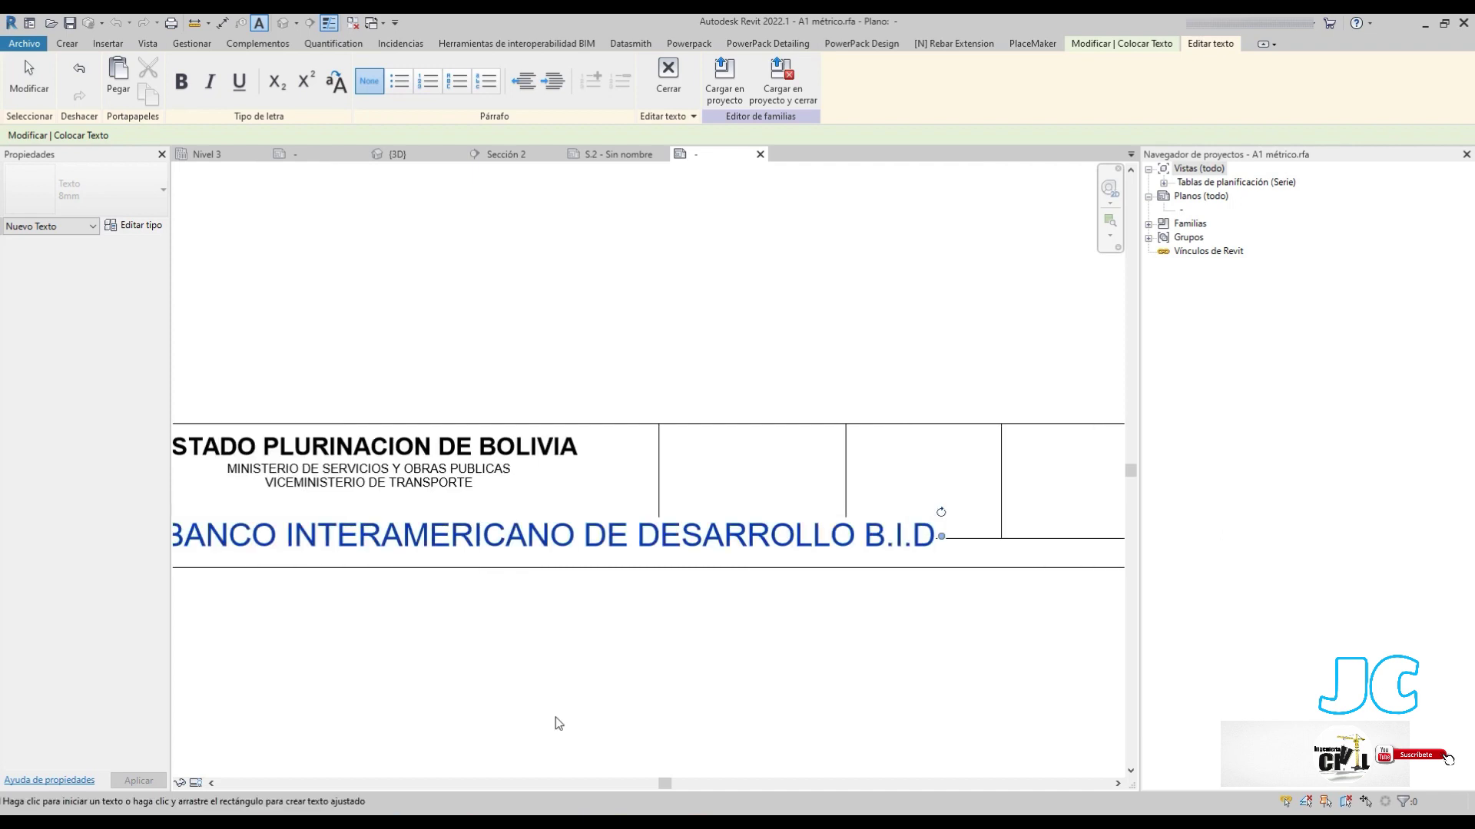
key(Escape)
key(Escape)
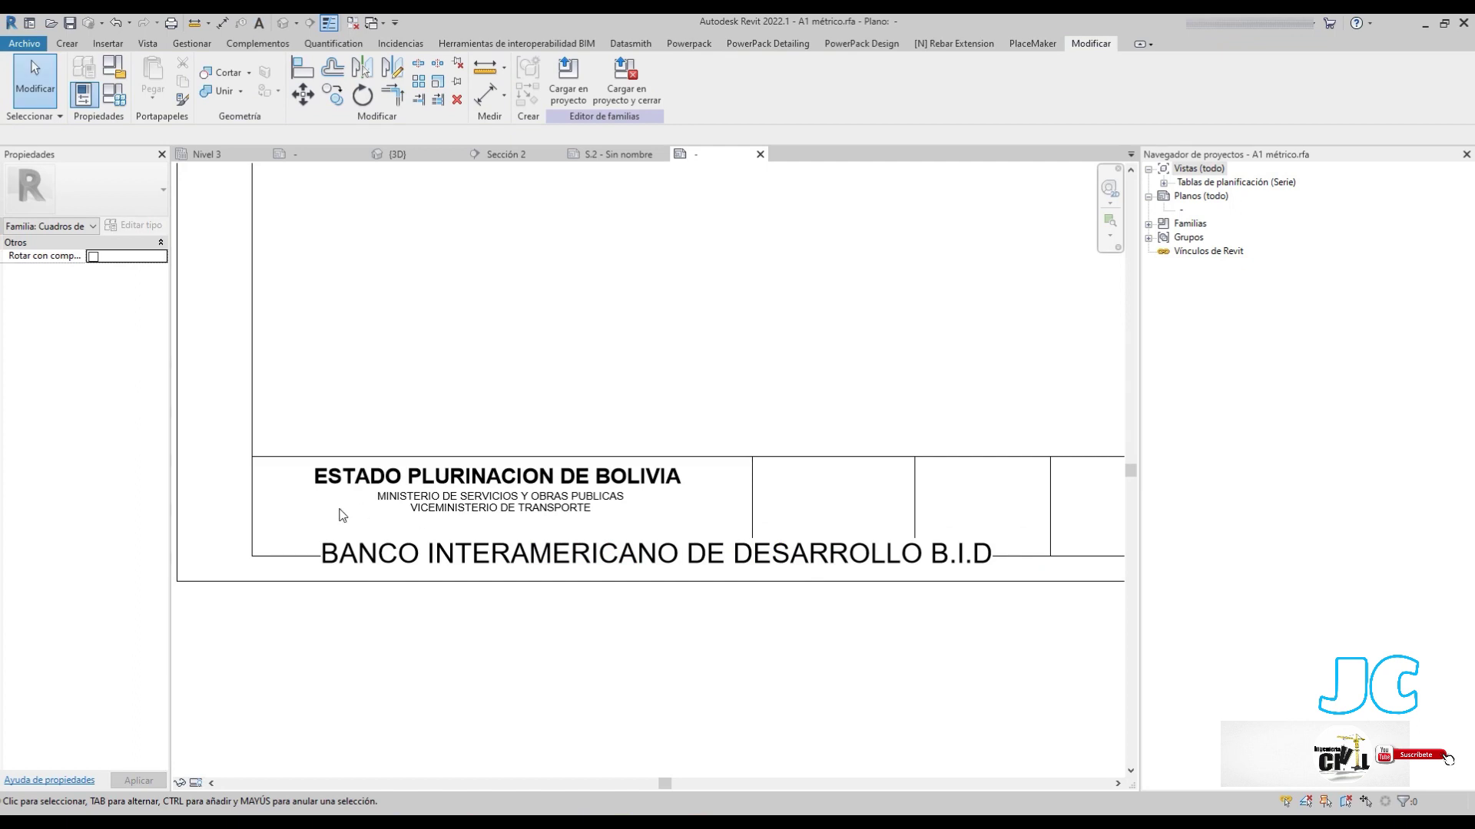
Switch the BANCO note to Texto 5 mm and move it under the ministry lines
click(345, 566)
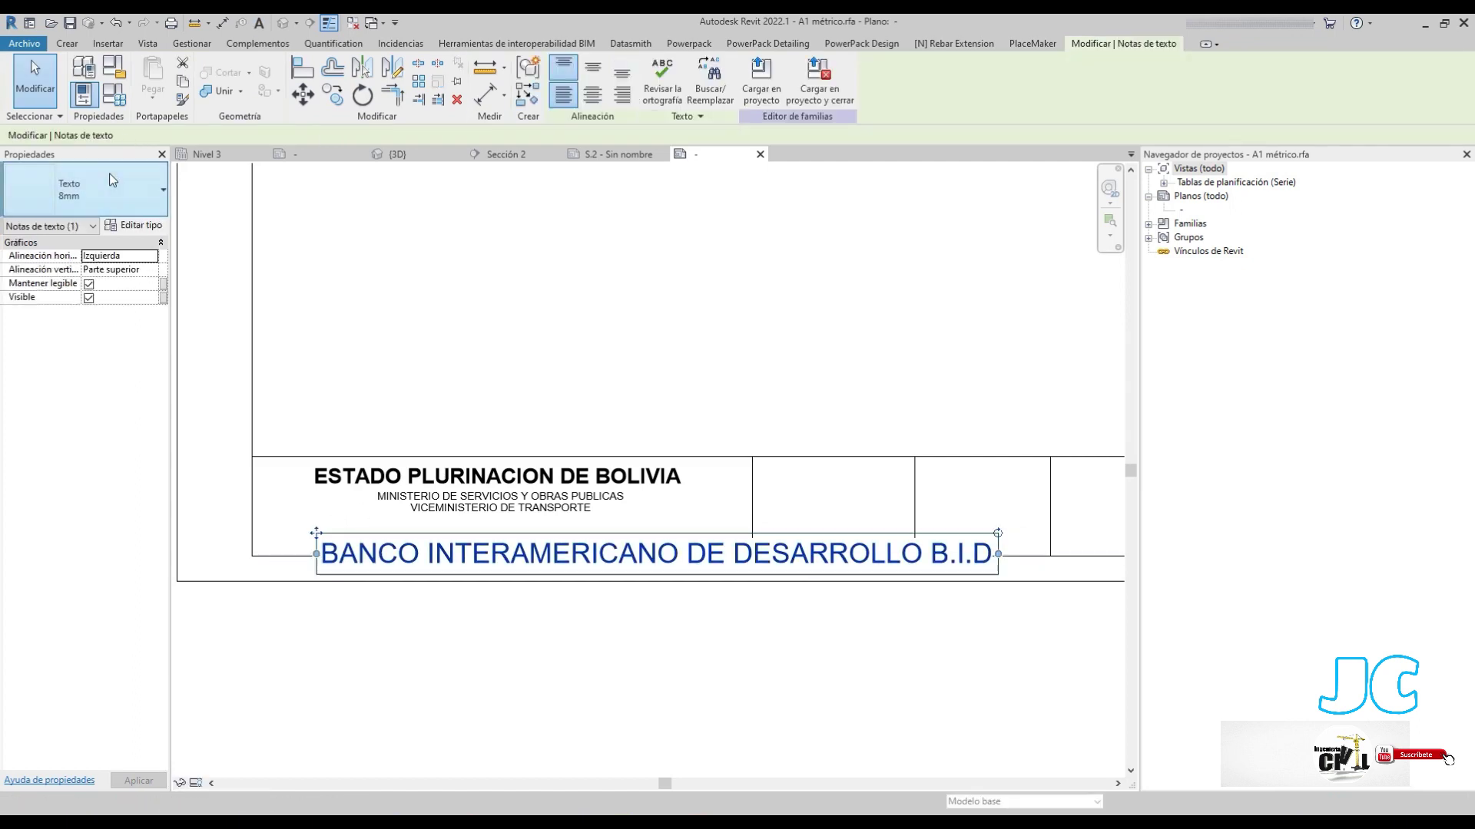
click(84, 189)
click(83, 281)
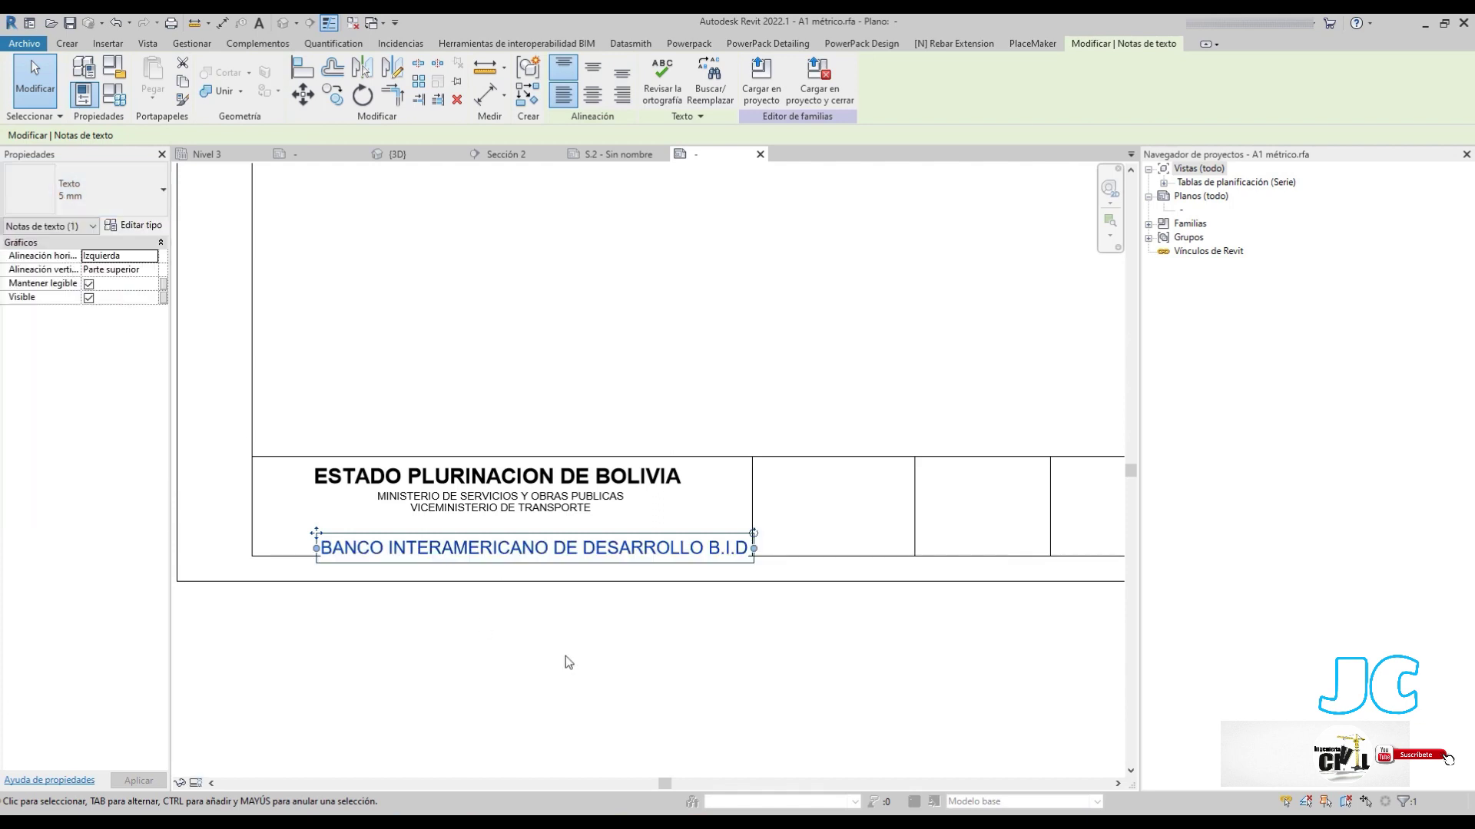
scroll(330, 530, up, 3)
drag(307, 542, 283, 514)
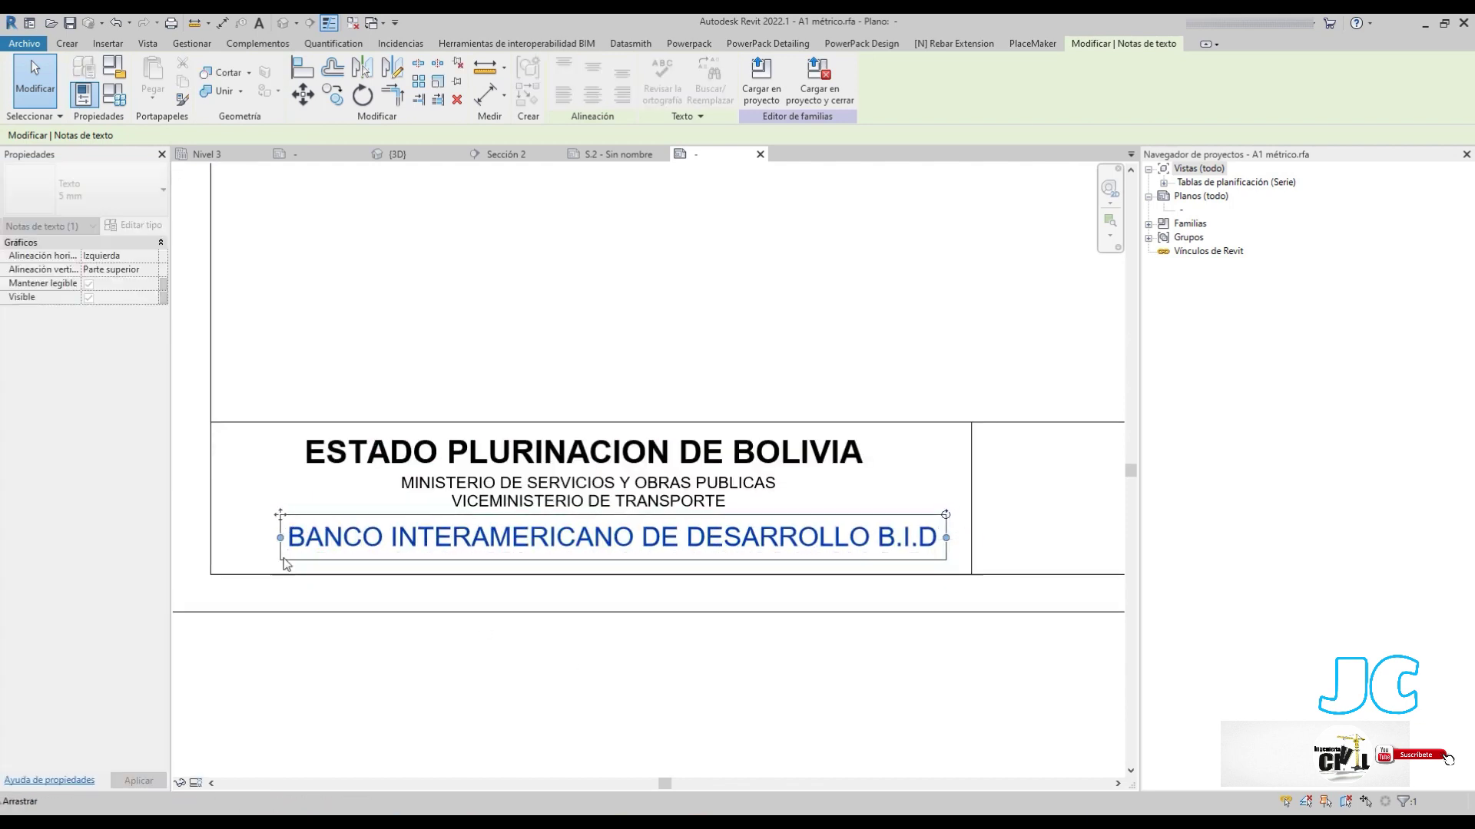
click(345, 657)
scroll(294, 540, up, 2)
Make the Texto 5 mm type bold (Negrita) in its type properties
click(294, 540)
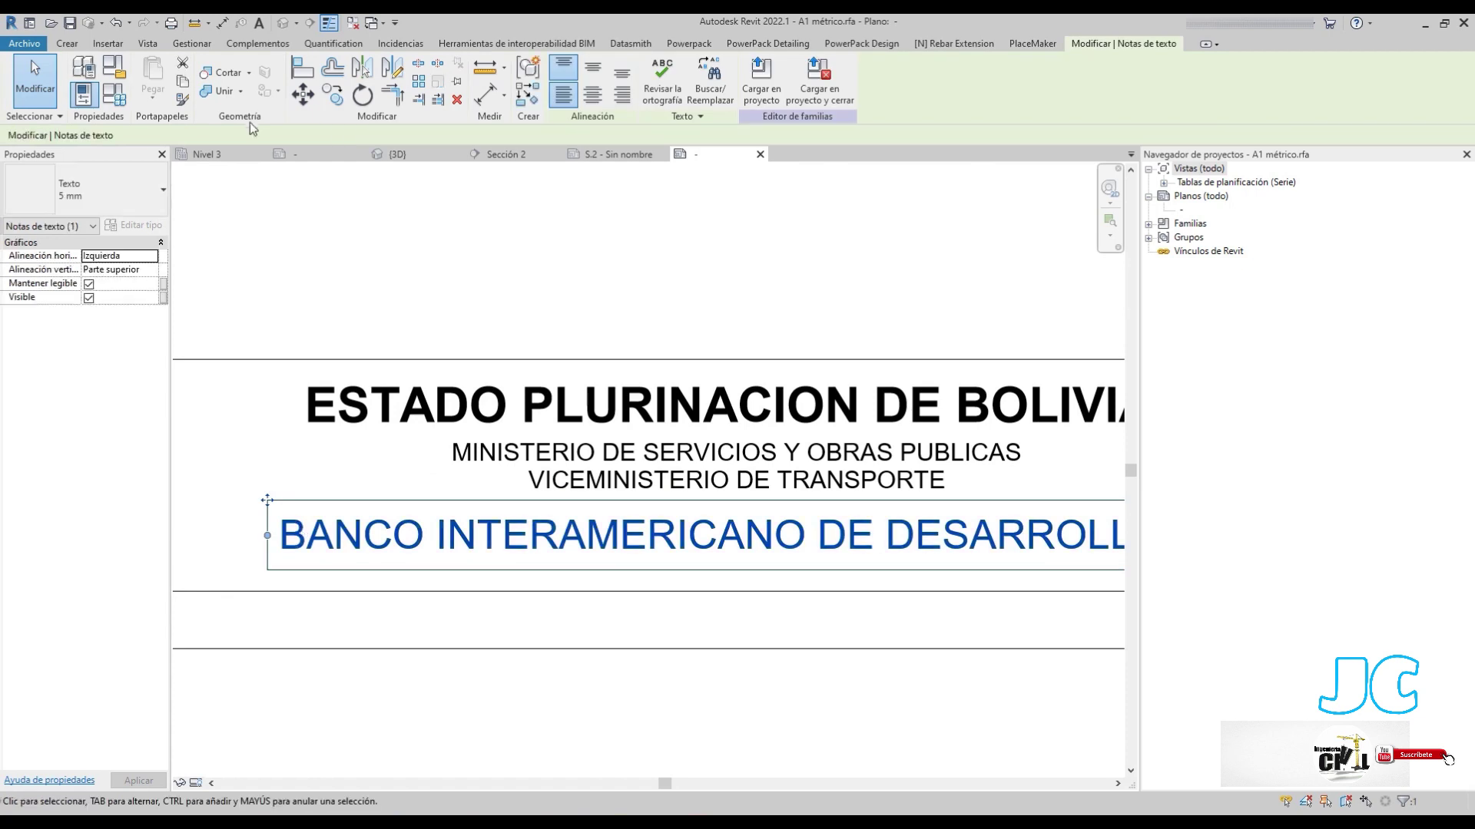
click(138, 227)
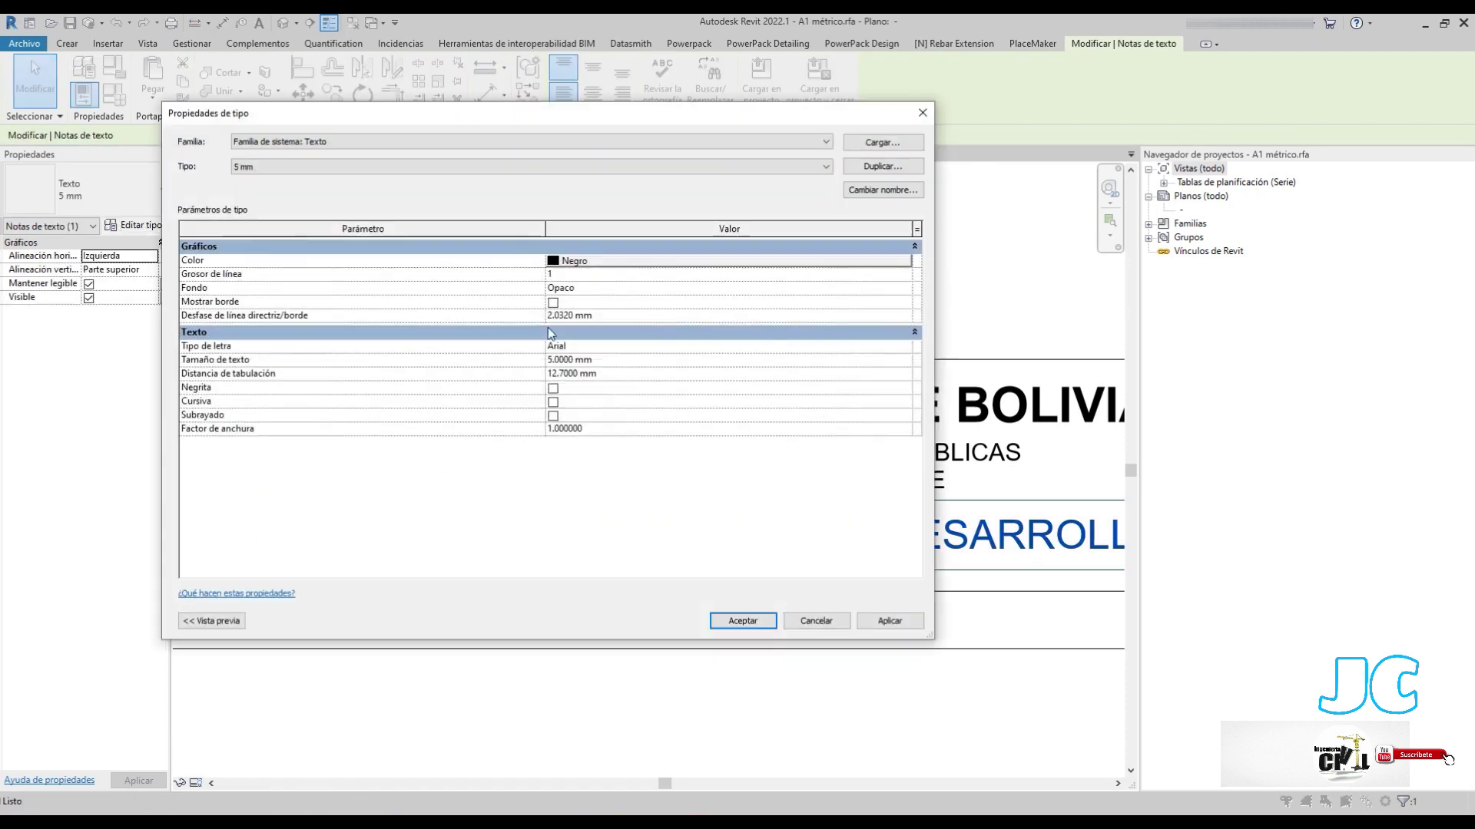
click(553, 388)
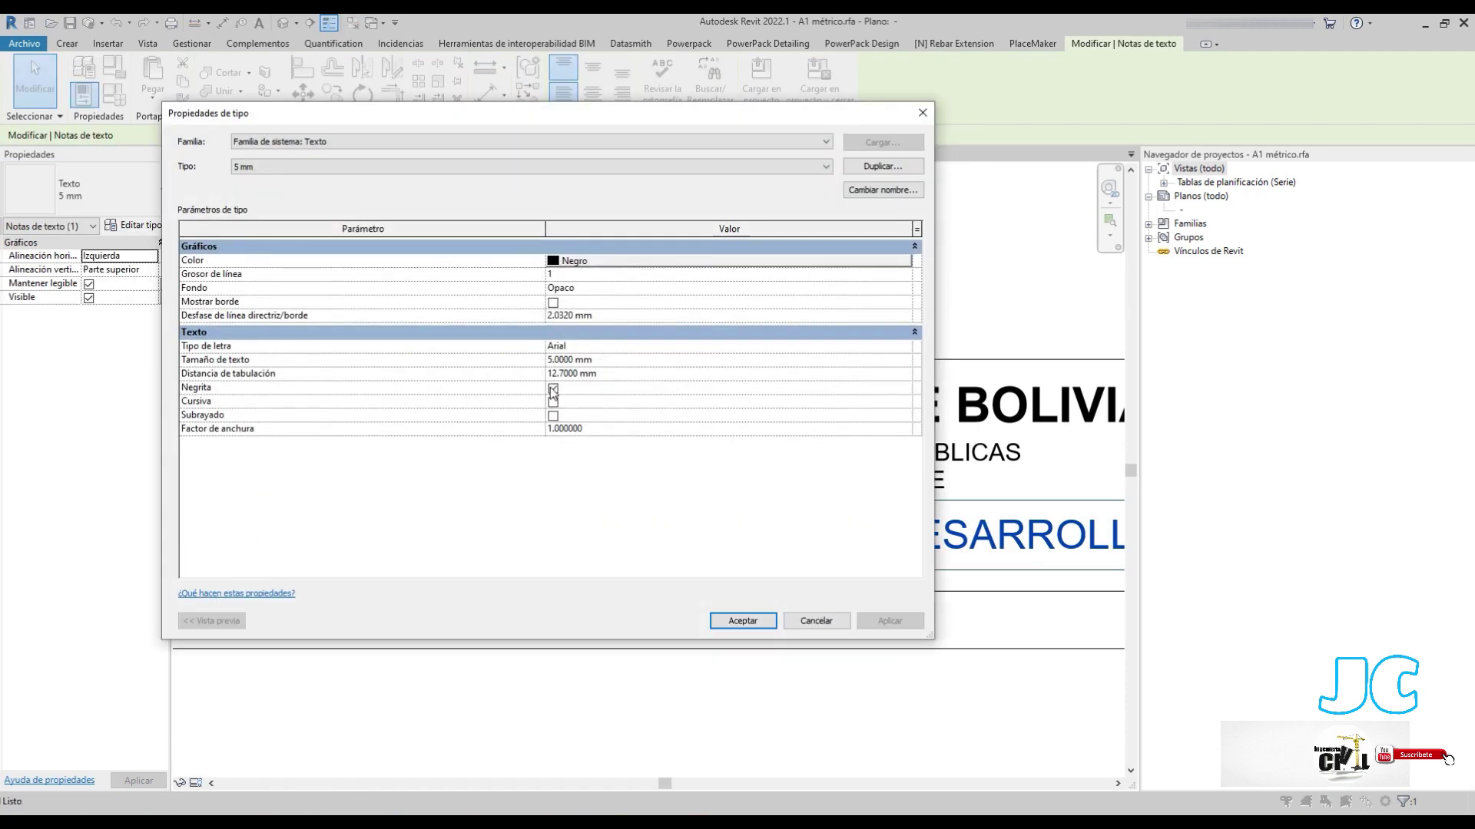
click(739, 620)
scroll(471, 553, down, 2)
click(453, 642)
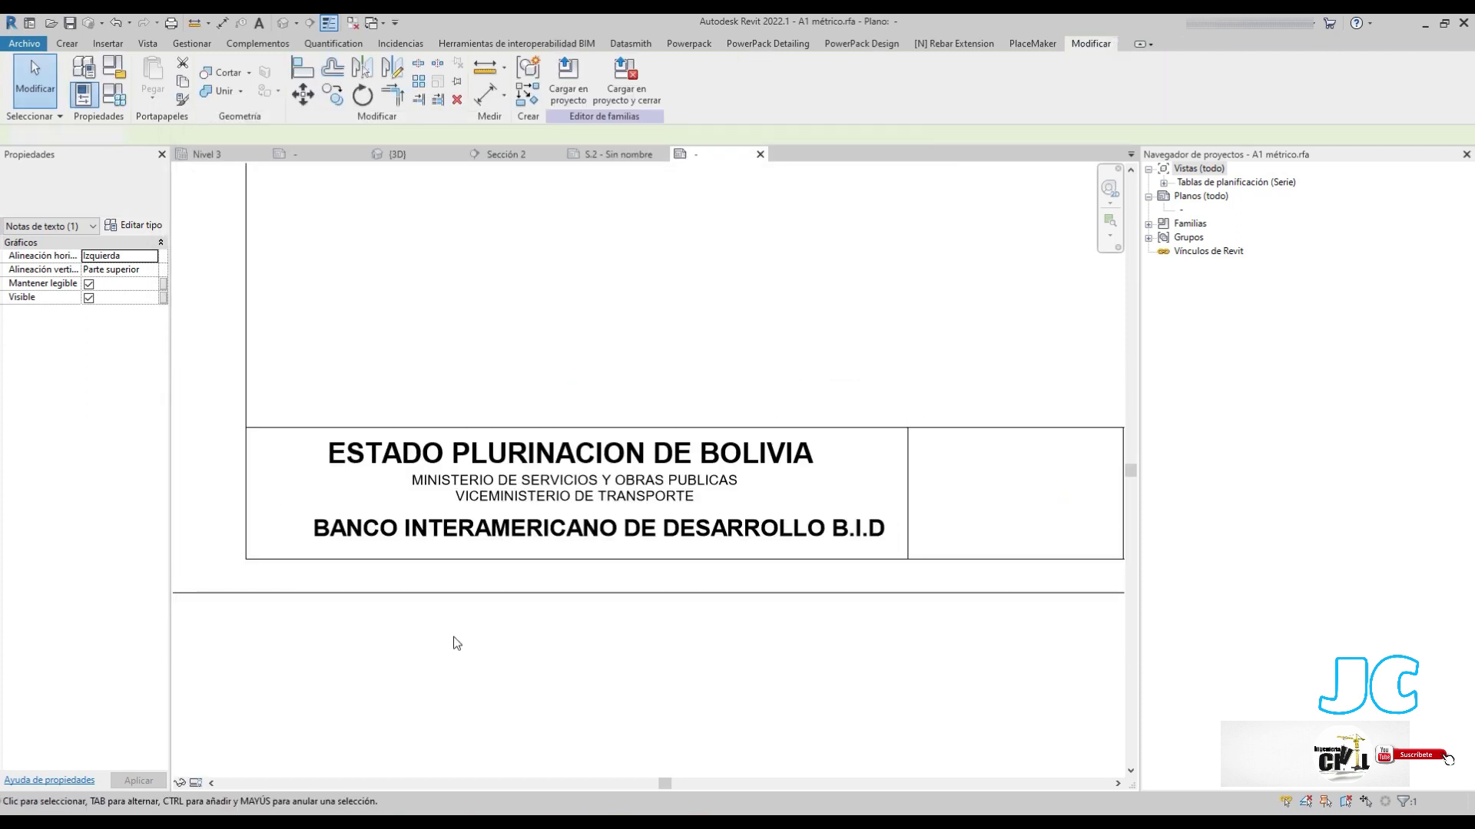
Nudge the BANCO line down-left and shift the ministry lines slightly down
click(418, 519)
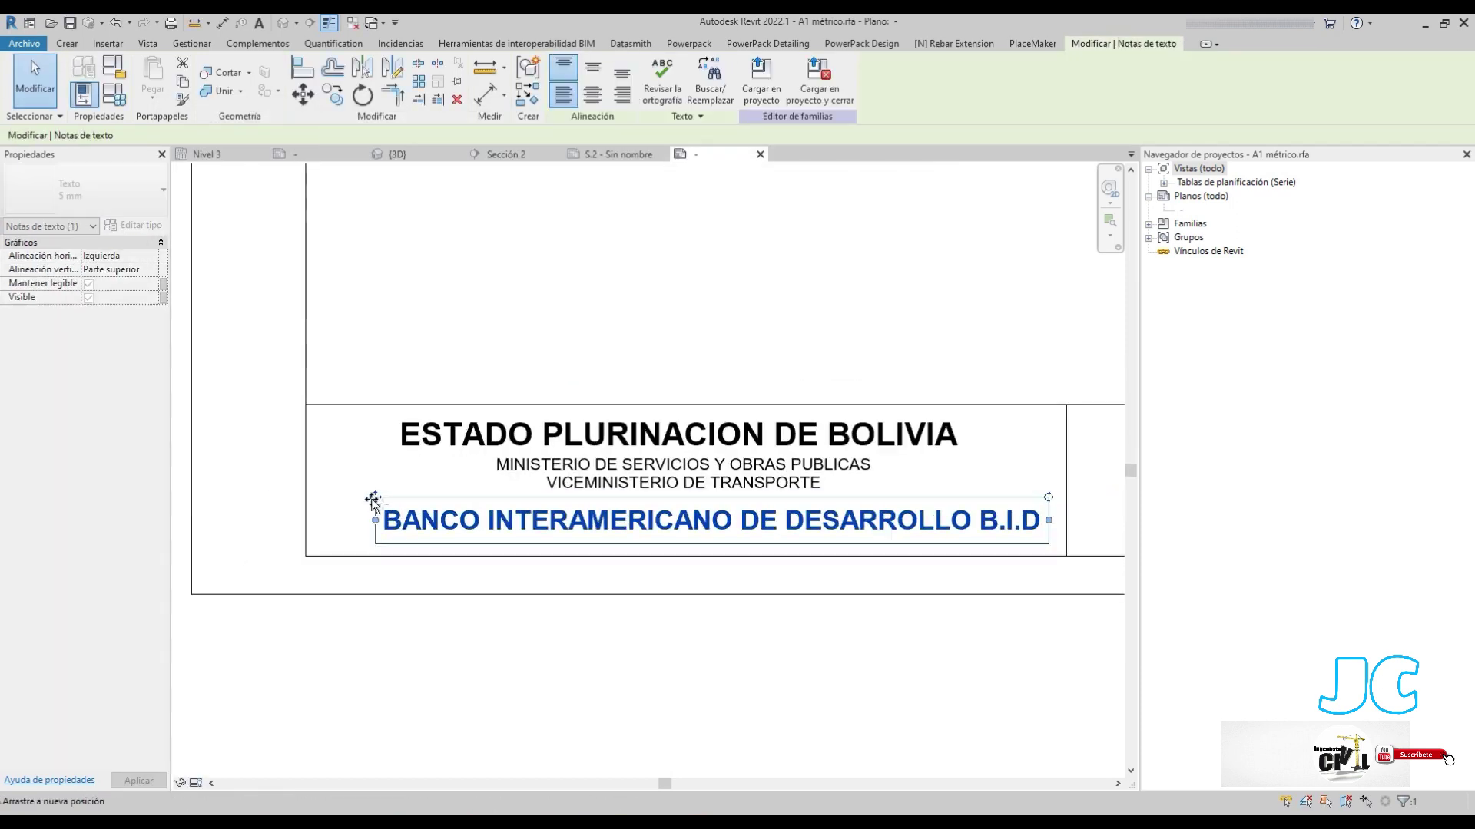
drag(419, 518, 410, 528)
click(590, 718)
scroll(583, 615, down, 1)
scroll(584, 615, up, 1)
click(607, 552)
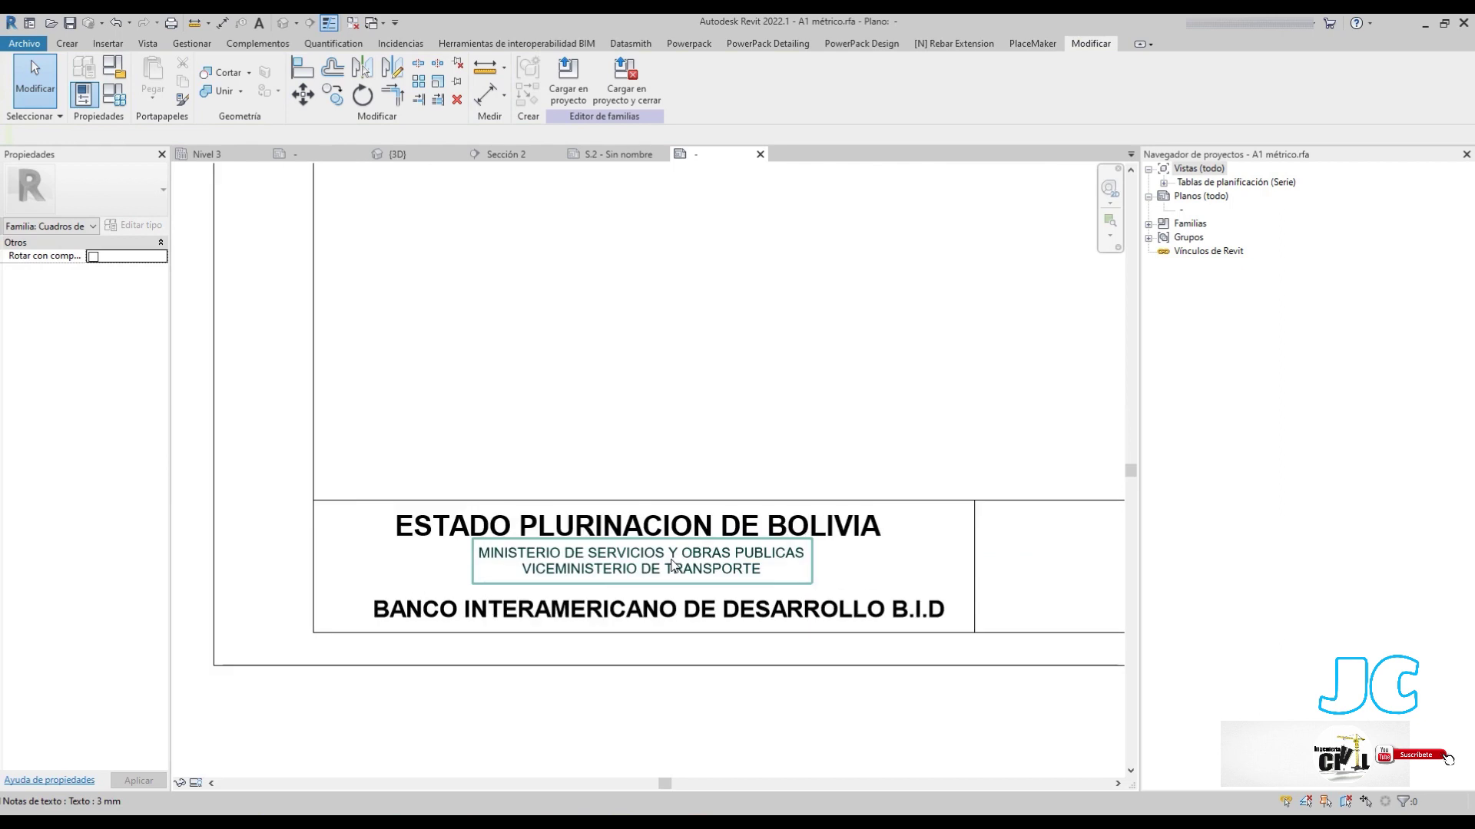
scroll(433, 525, up, 2)
drag(432, 525, 432, 547)
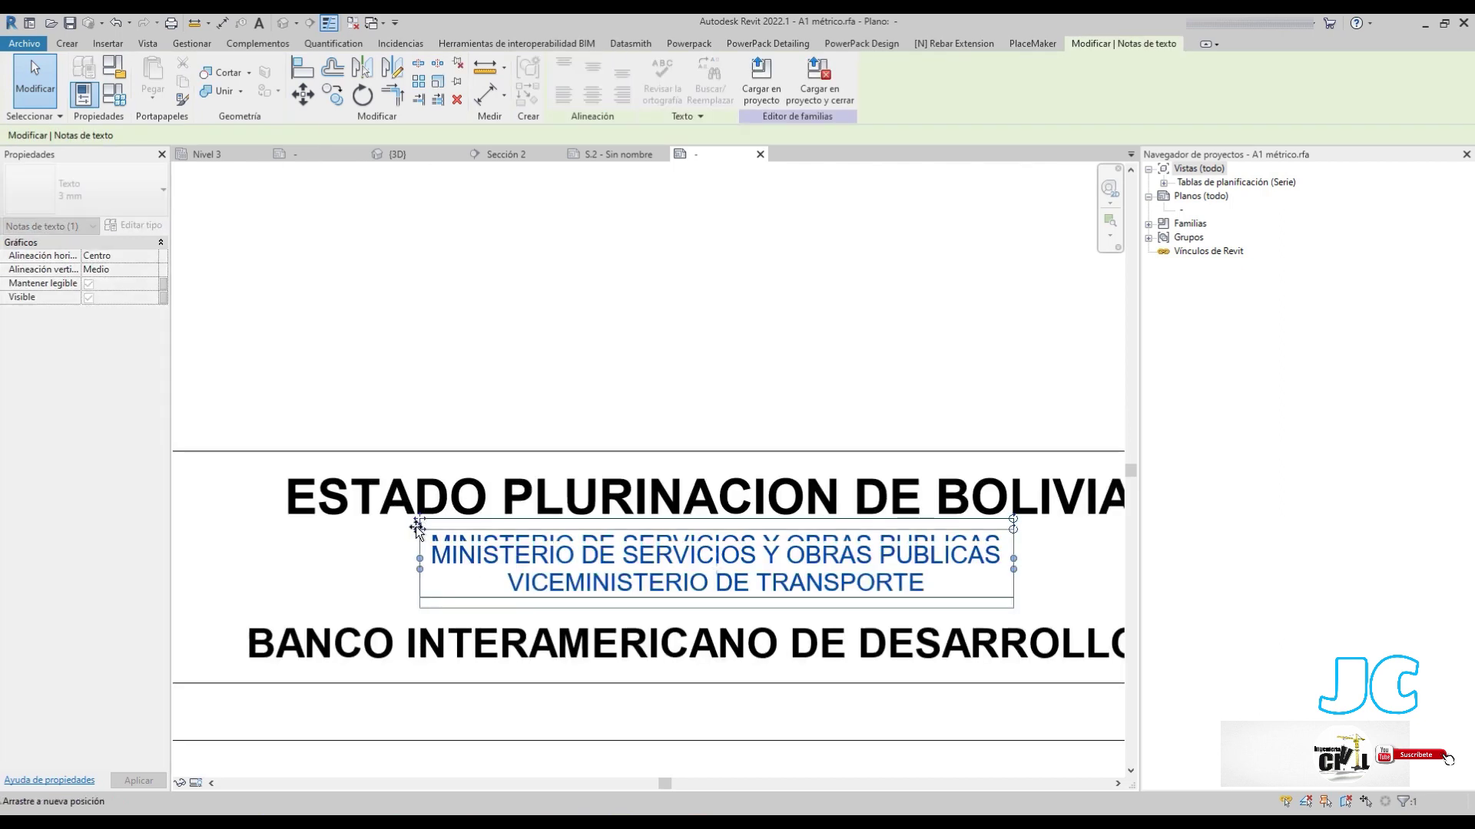
key(Escape)
scroll(476, 637, down, 2)
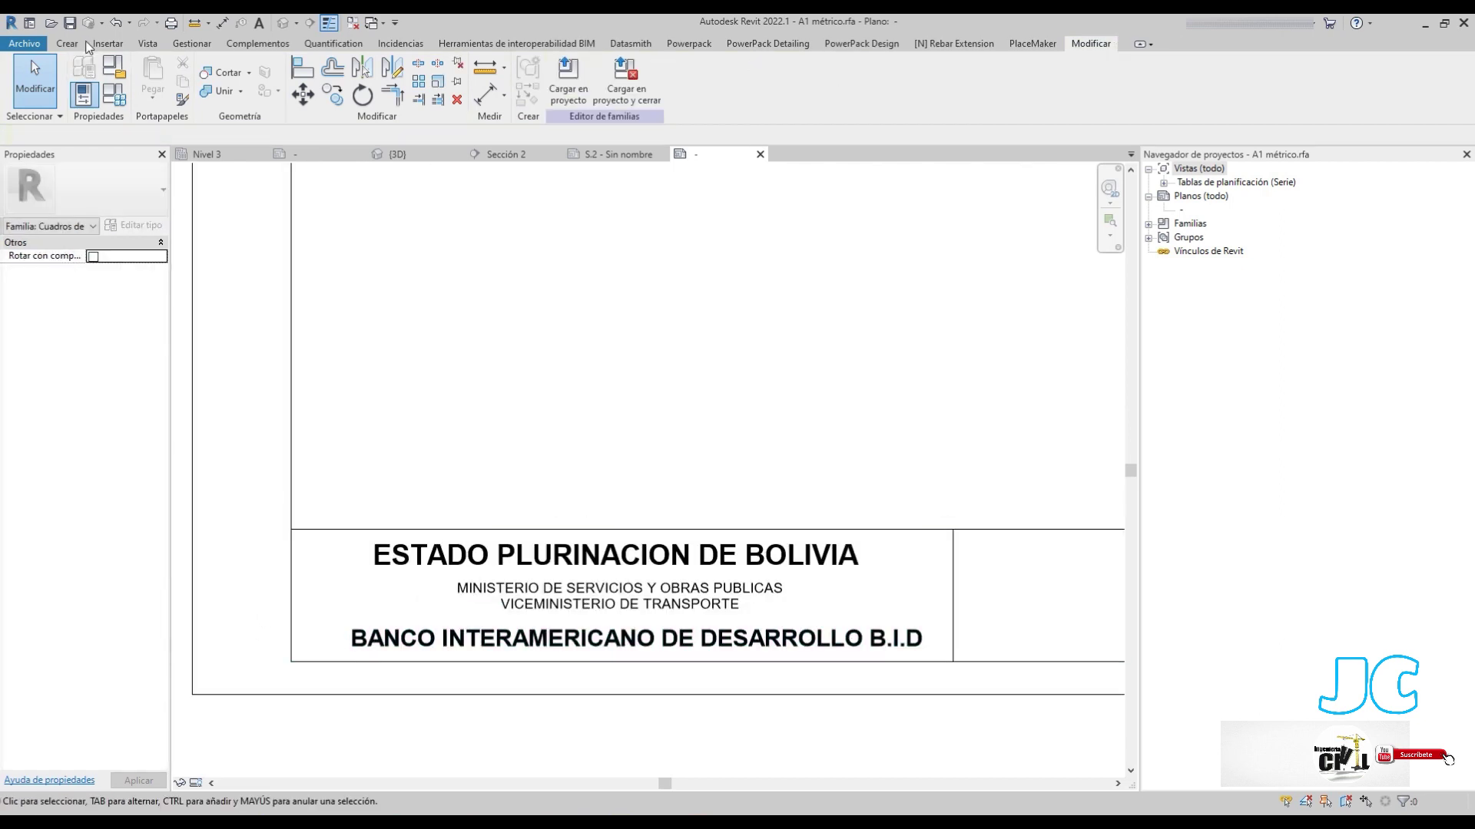
Import bid.jpeg from the Desktop logos folder and place it on the sheet
click(108, 43)
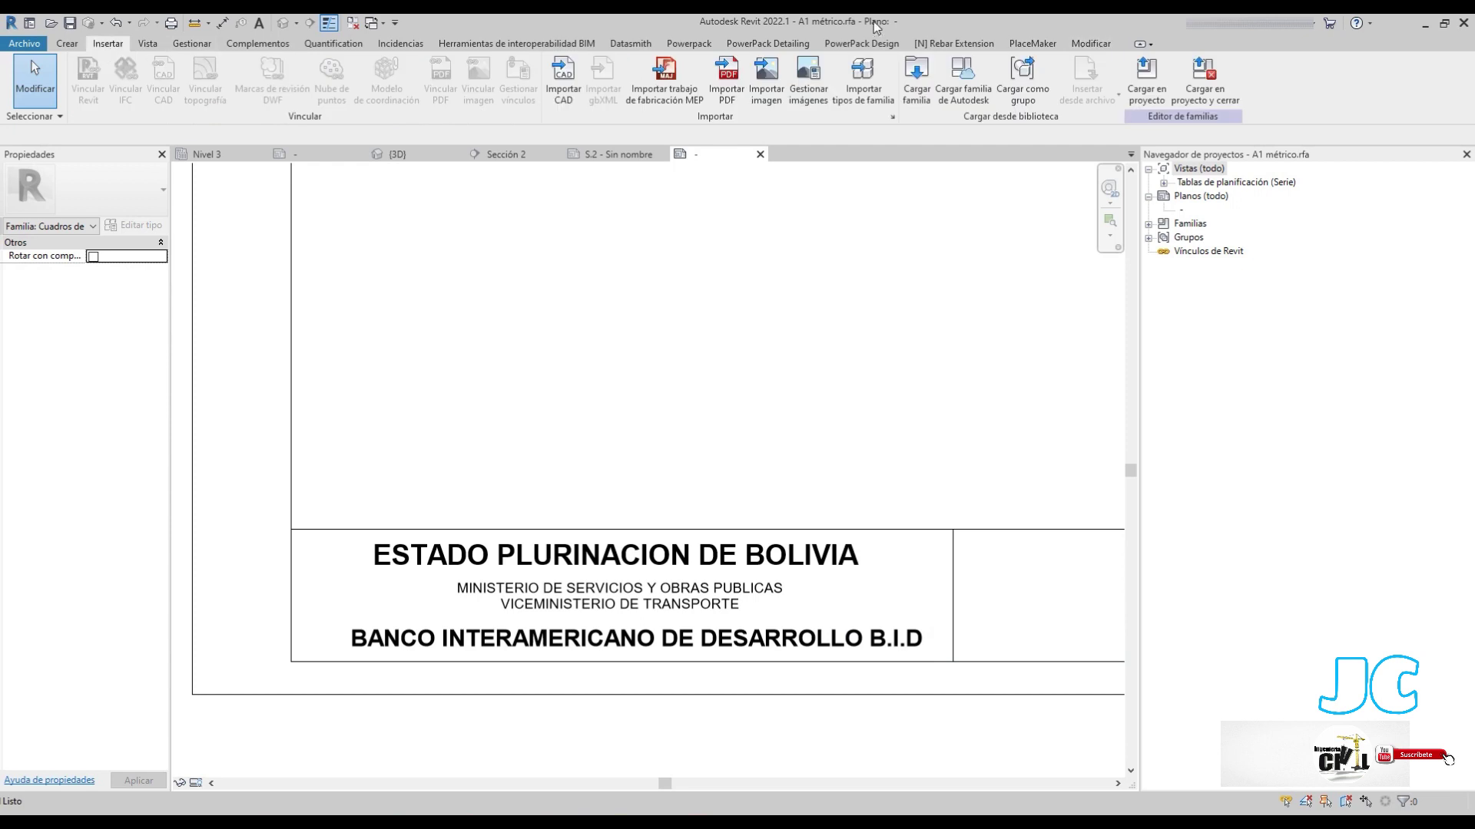
click(771, 80)
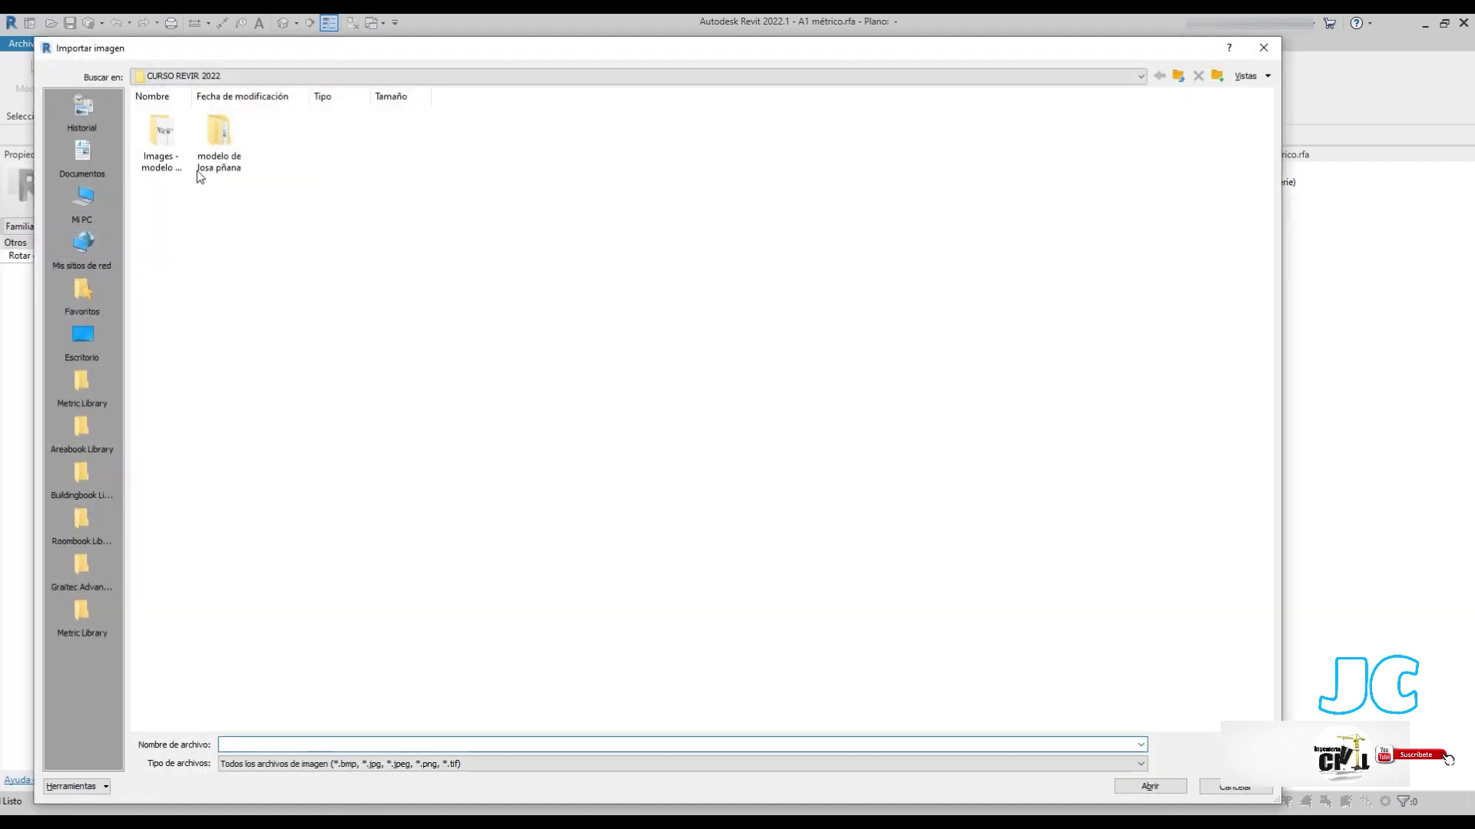
click(83, 343)
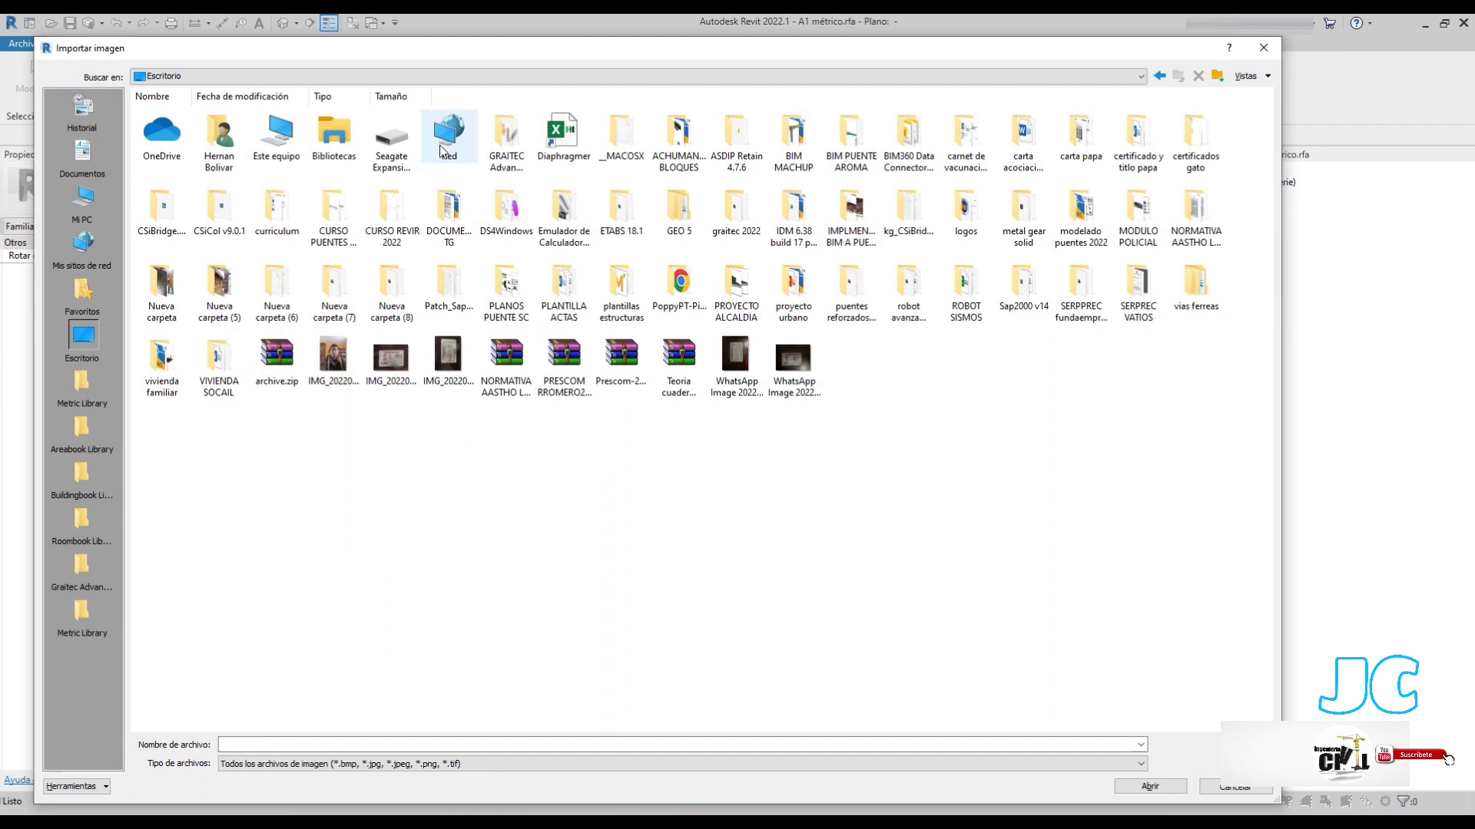
double_click(960, 224)
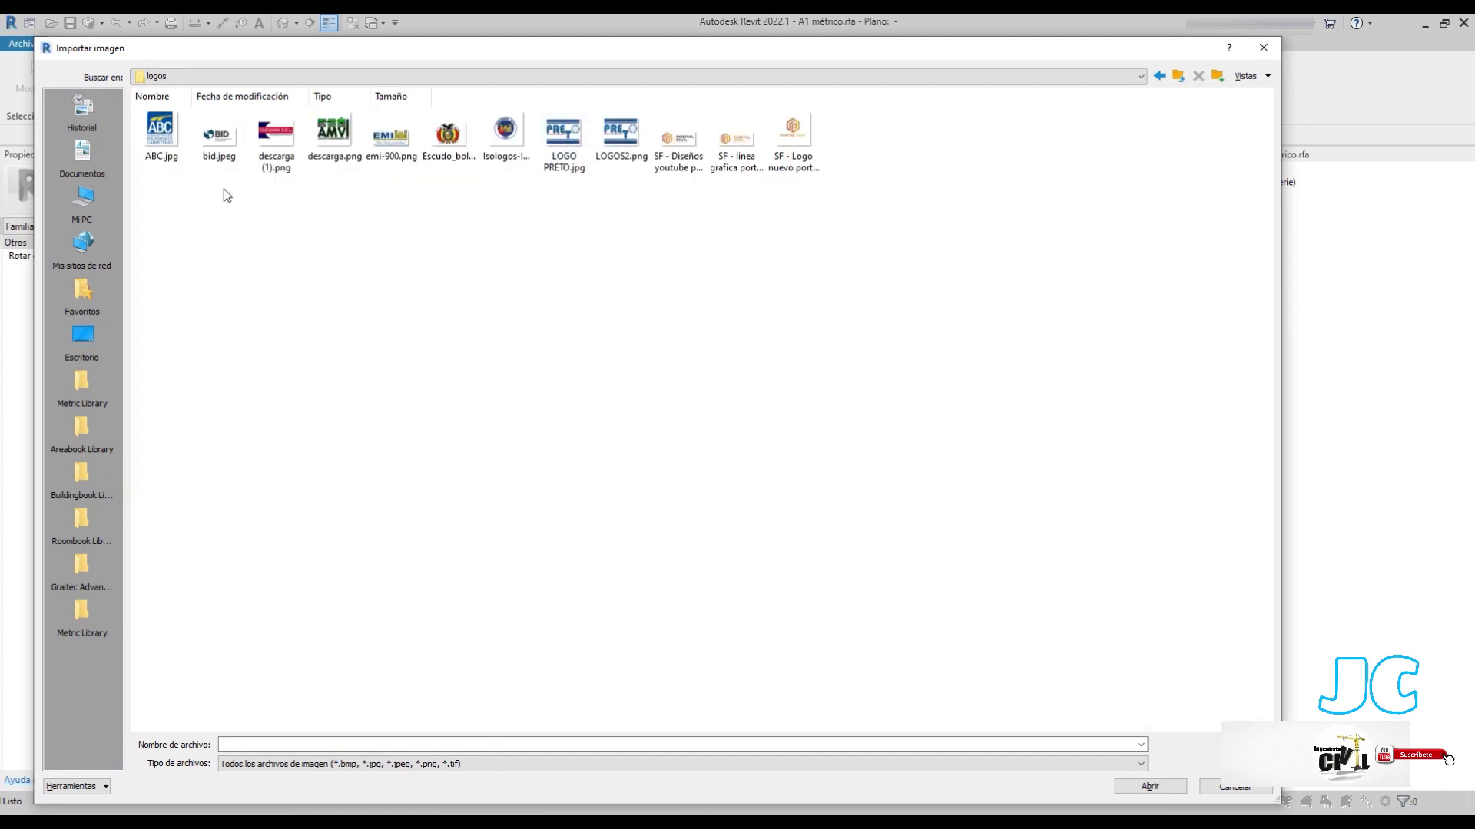
double_click(211, 149)
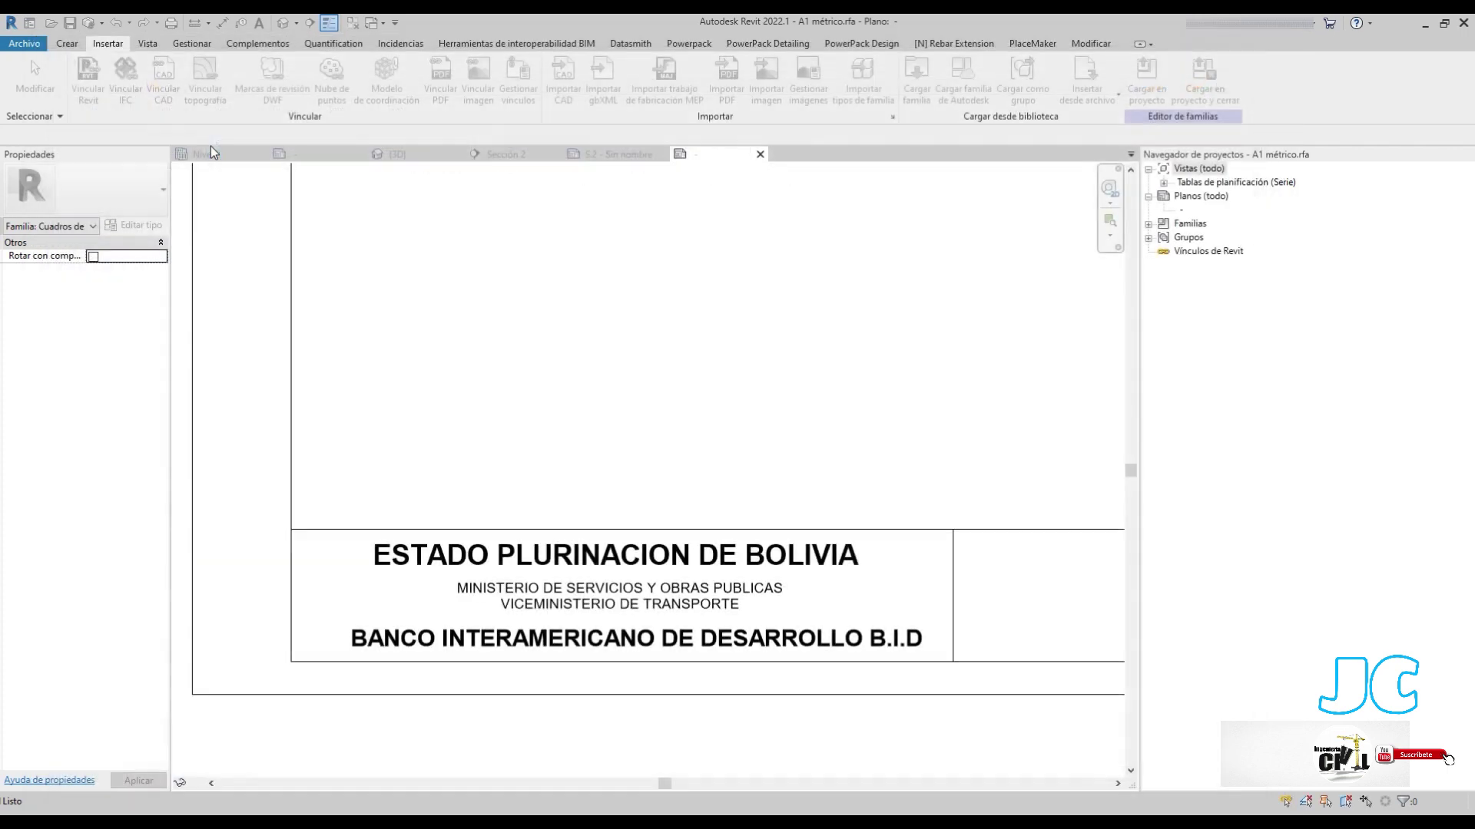
click(535, 472)
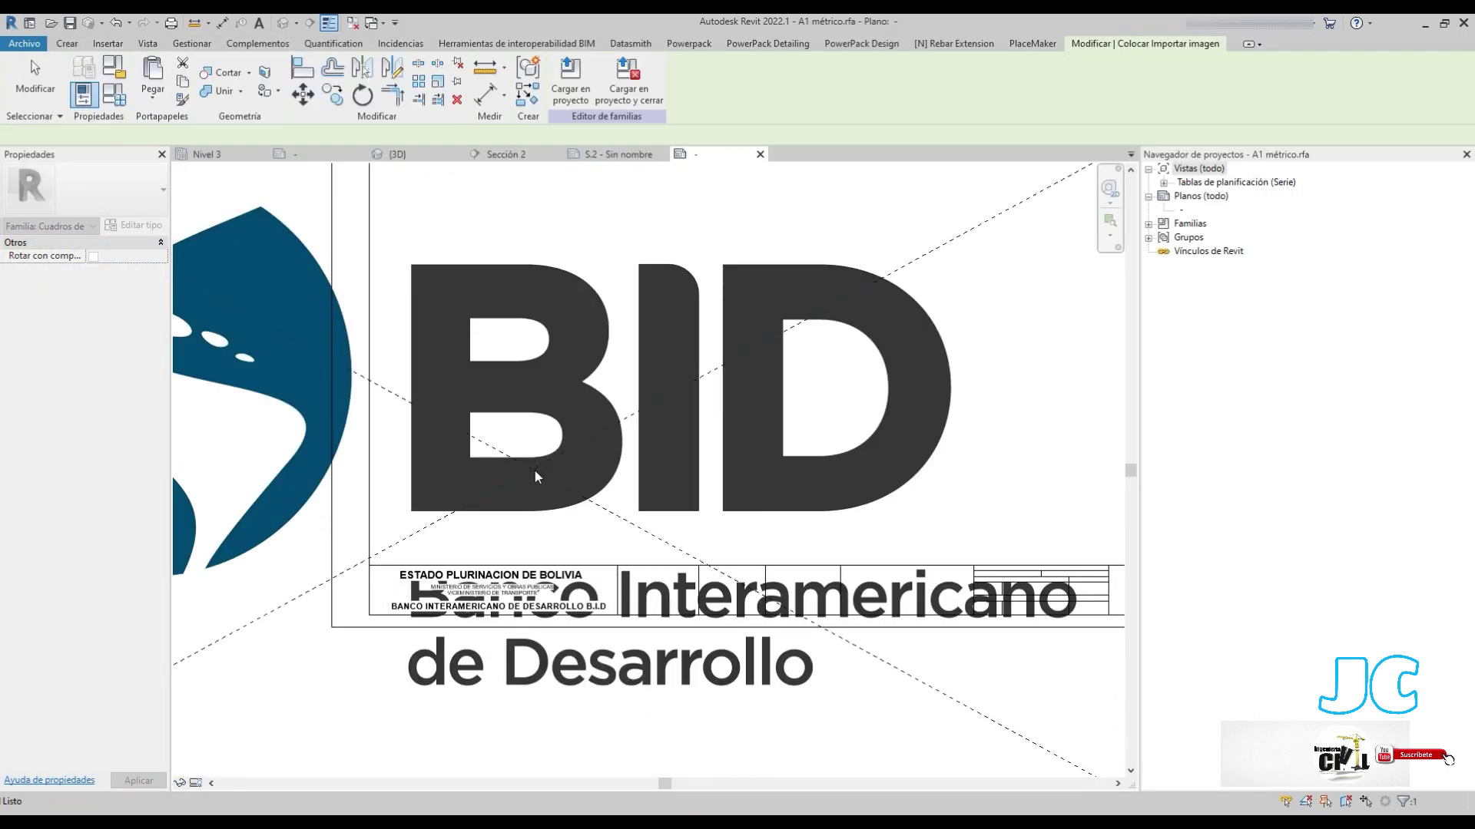
scroll(537, 469, down, 5)
Scale the BID logo to about 3.11 by 1.70 and move it beside the ministry lines
mouse_move(721, 379)
mouse_down()
mouse_move(463, 520)
mouse_move(532, 450)
mouse_move(516, 460)
mouse_up()
scroll(454, 545, up, 3)
scroll(493, 461, up, 2)
drag(428, 521, 946, 438)
scroll(895, 438, up, 3)
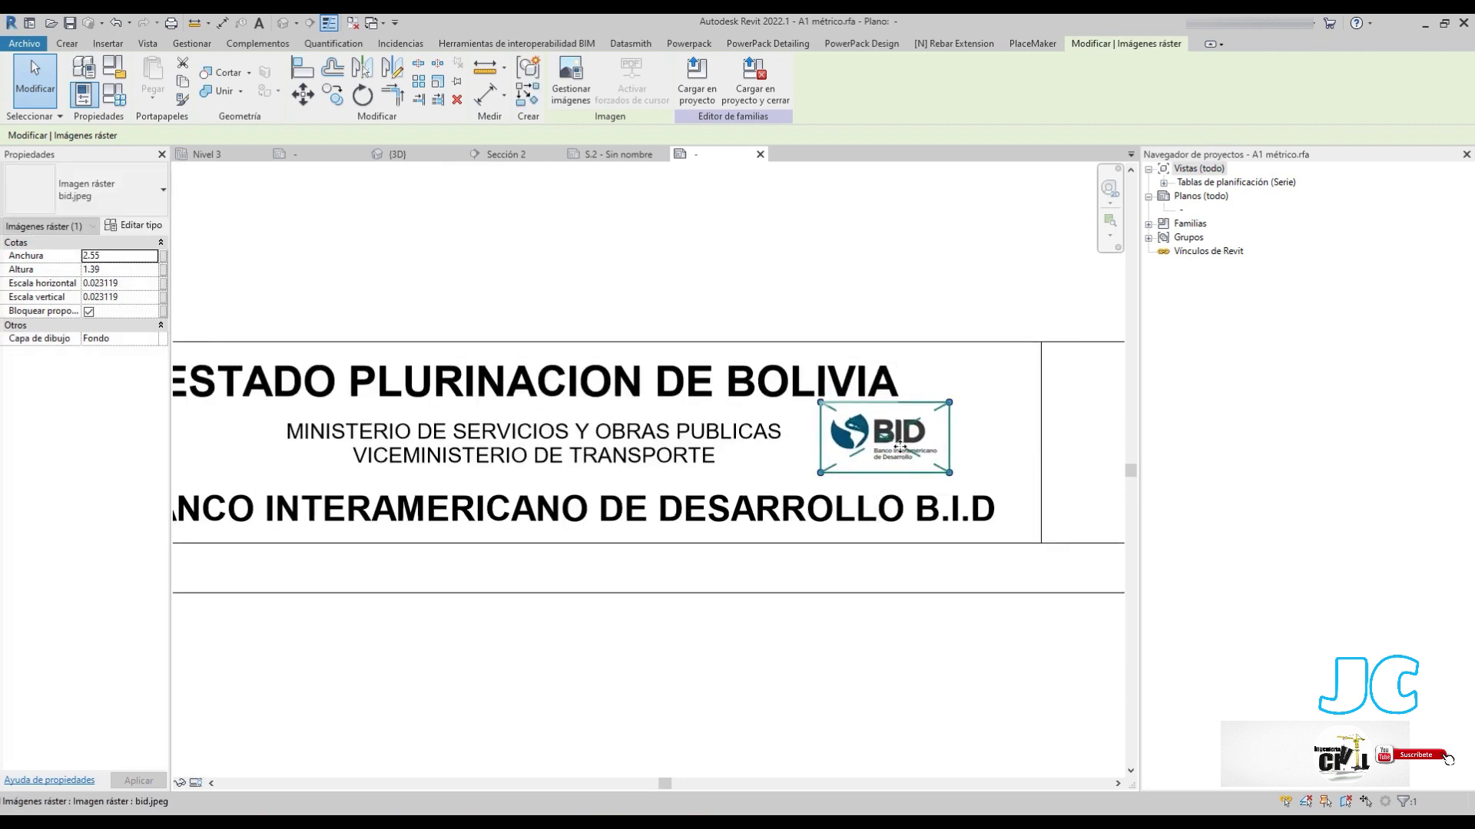
click(900, 593)
click(883, 419)
drag(878, 413, 851, 400)
click(665, 578)
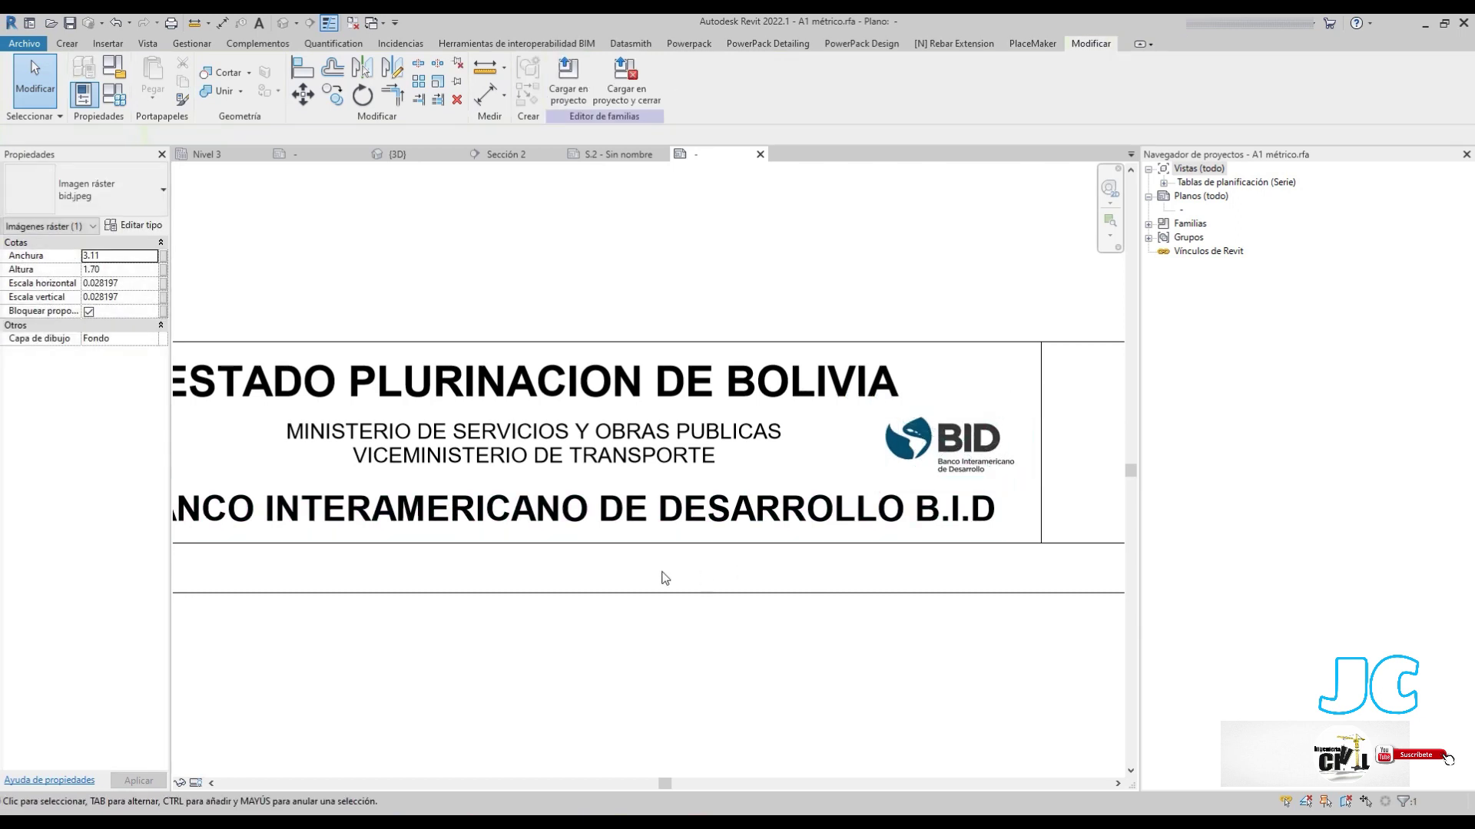
scroll(1010, 495, down, 3)
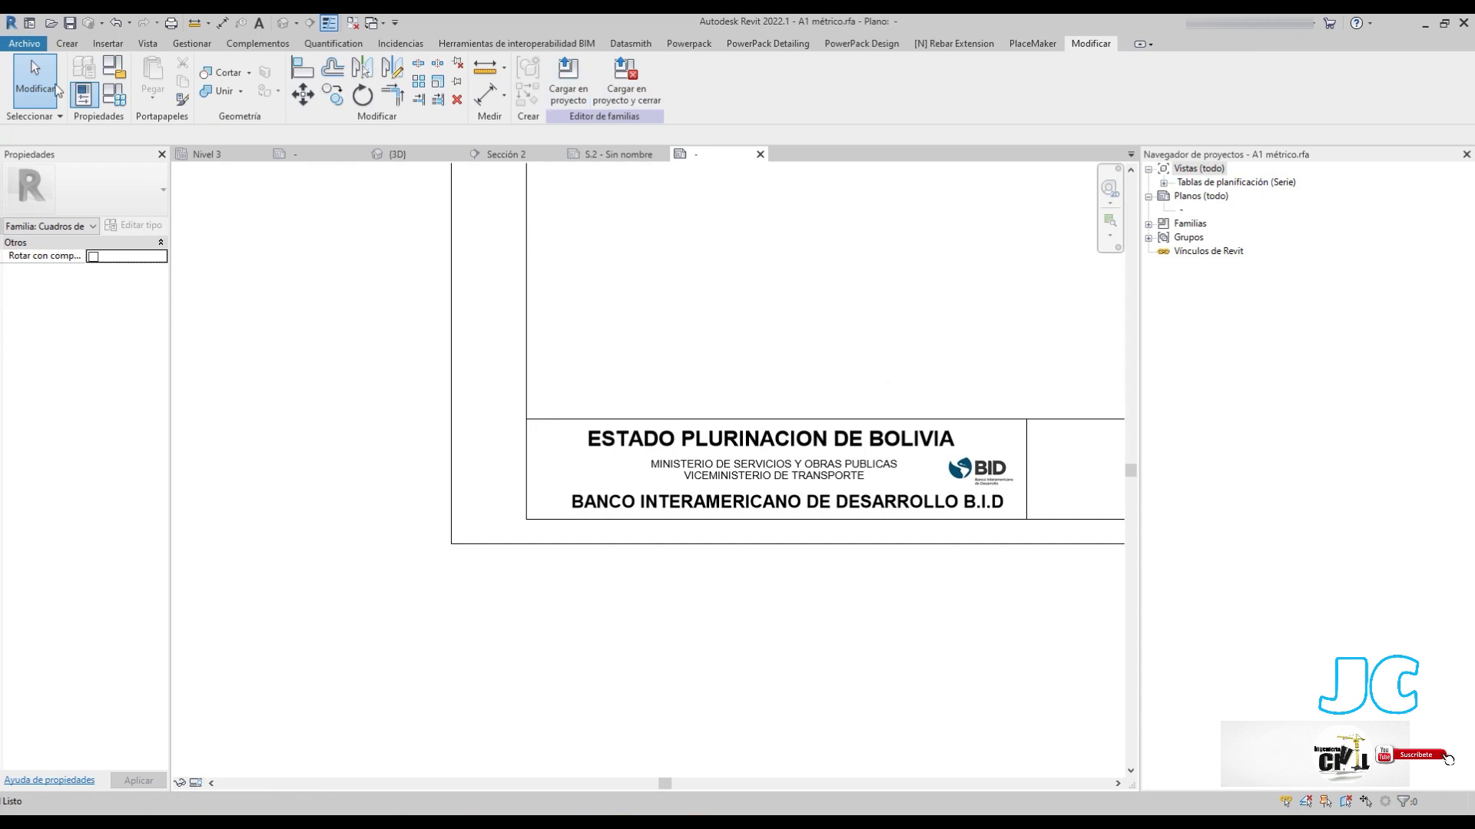
click(108, 44)
Import Escudo_bolivia2.jpg and place the coat of arms on the sheet
click(766, 81)
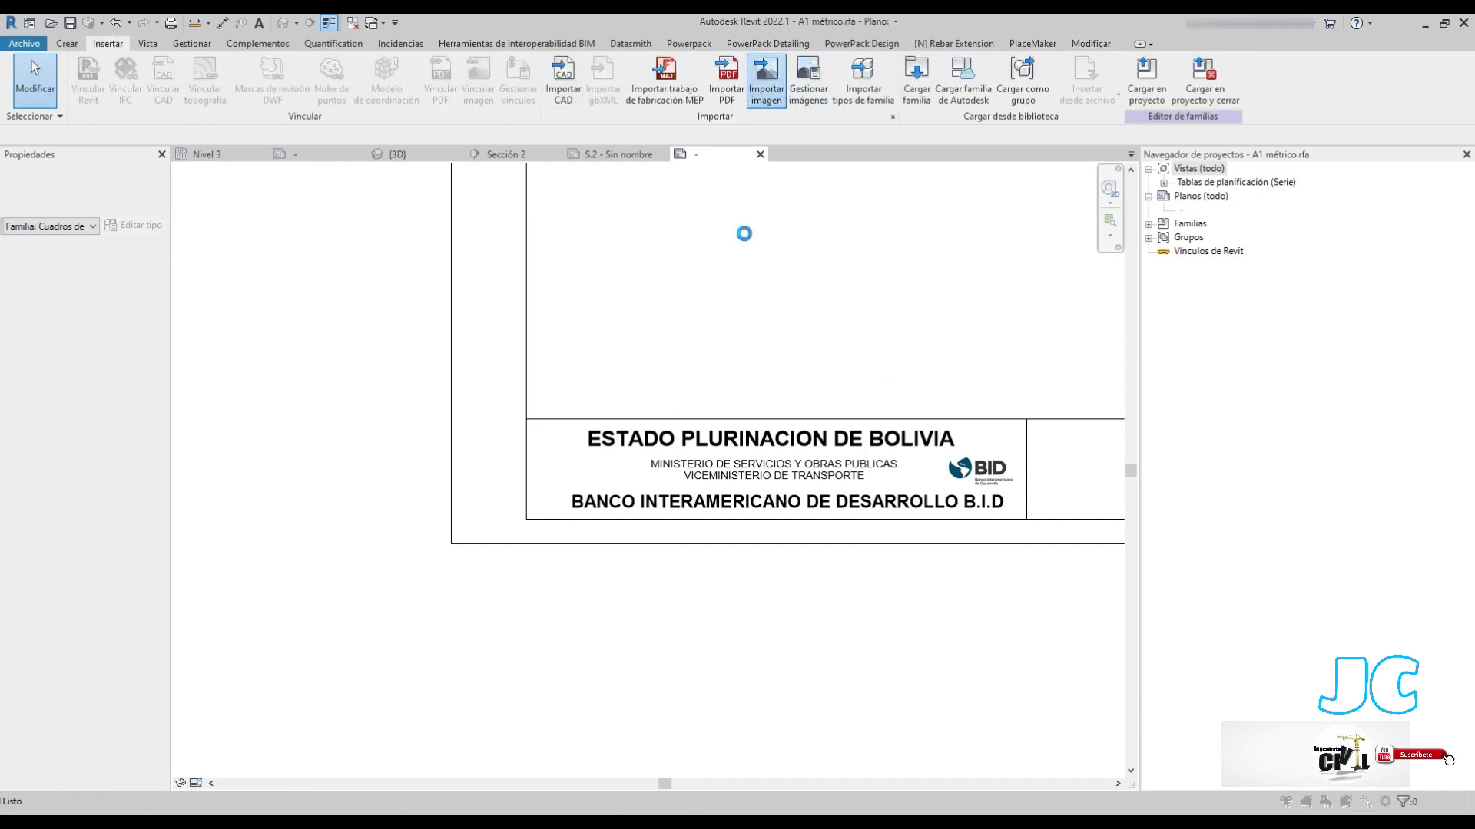
click(467, 150)
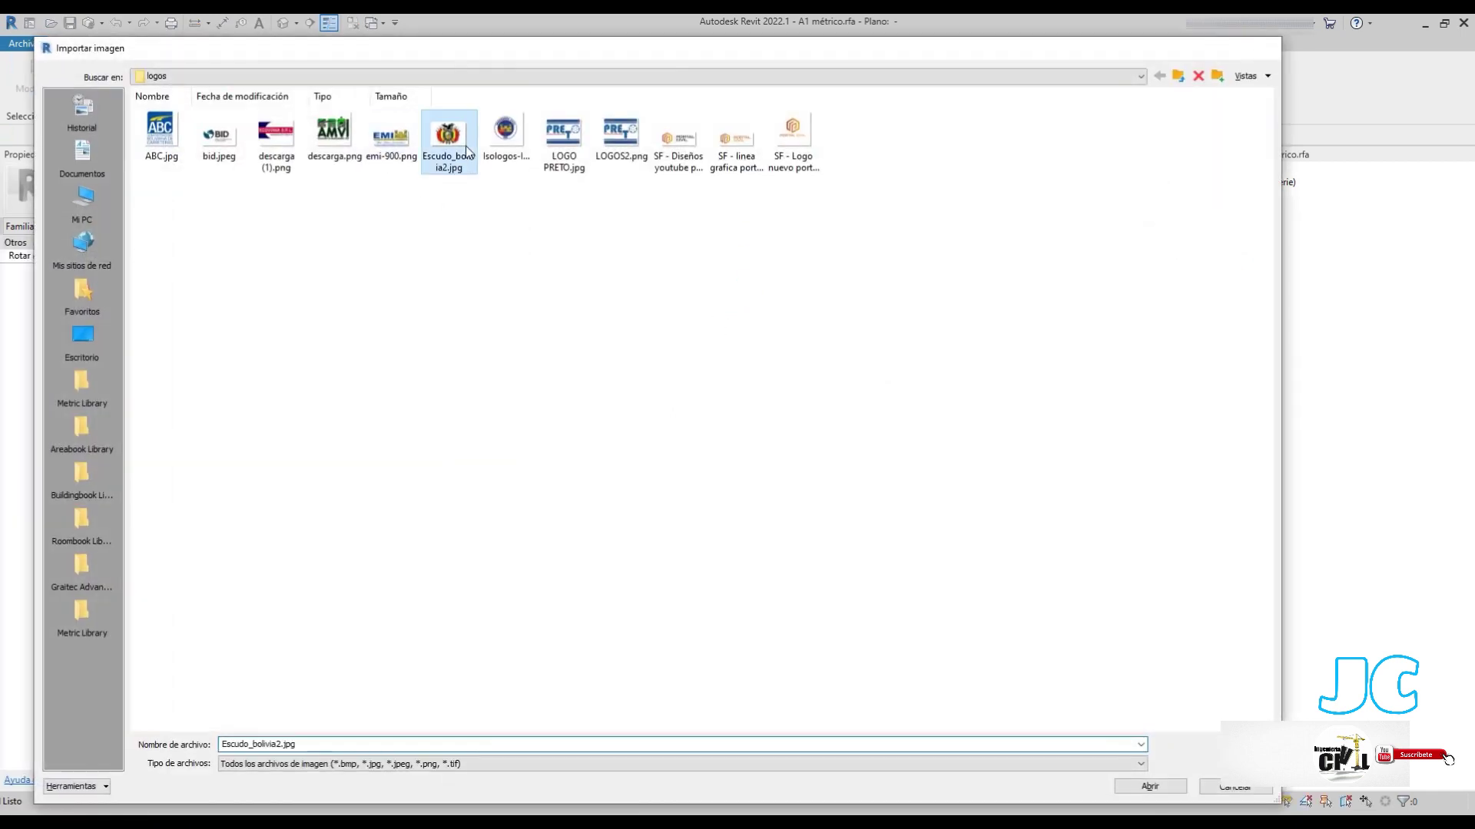
double_click(466, 150)
click(799, 310)
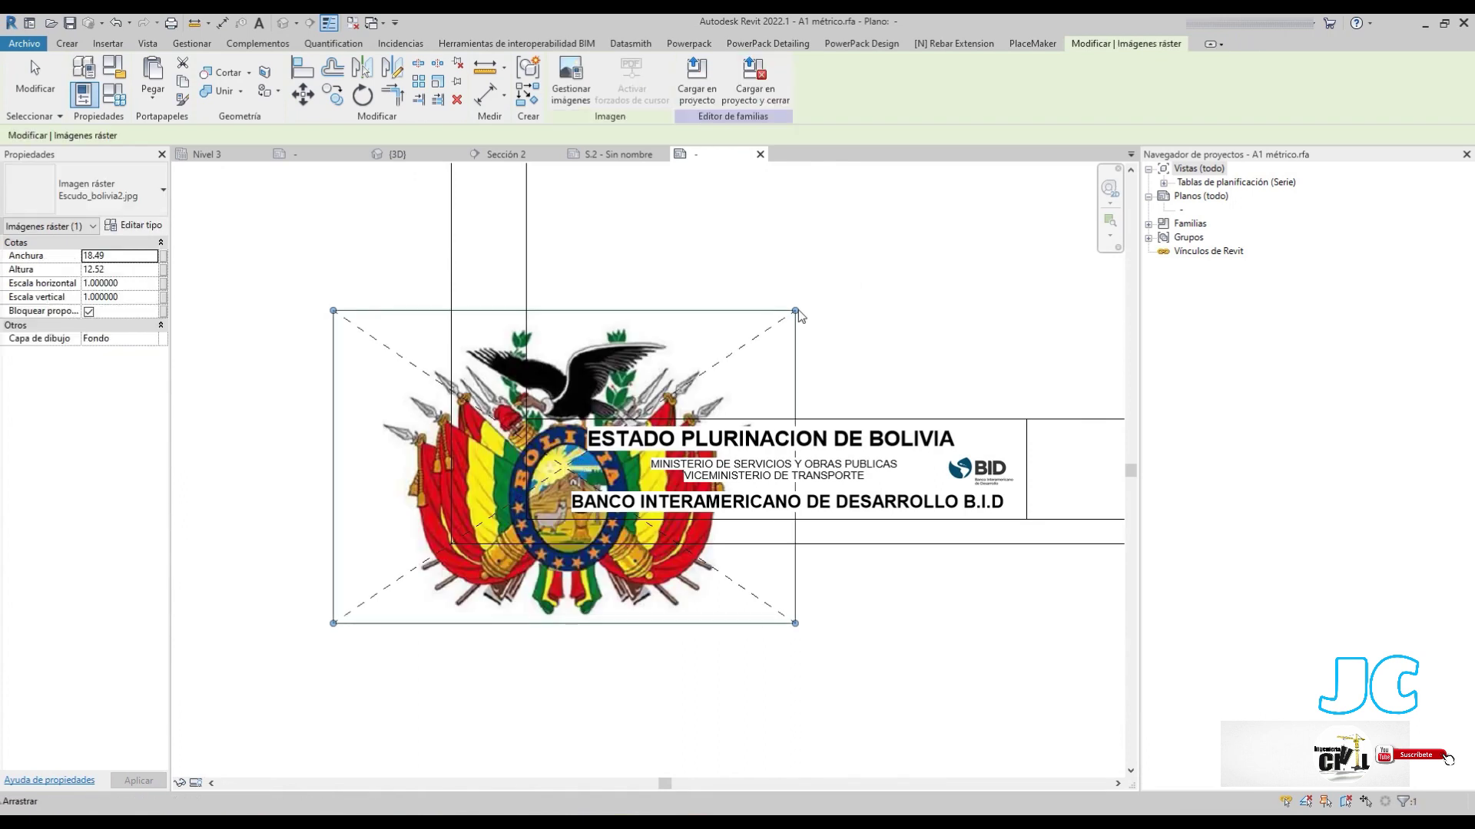
Resize the coat of arms to about 2.77 by 1.88 and position it left of the headings
mouse_move(378, 578)
mouse_down()
mouse_move(536, 489)
mouse_move(717, 562)
mouse_up()
scroll(563, 470, up, 3)
scroll(563, 470, up, 2)
drag(603, 477, 578, 484)
key(Escape)
scroll(562, 605, down, 2)
scroll(562, 605, down, 2)
scroll(562, 605, down, 1)
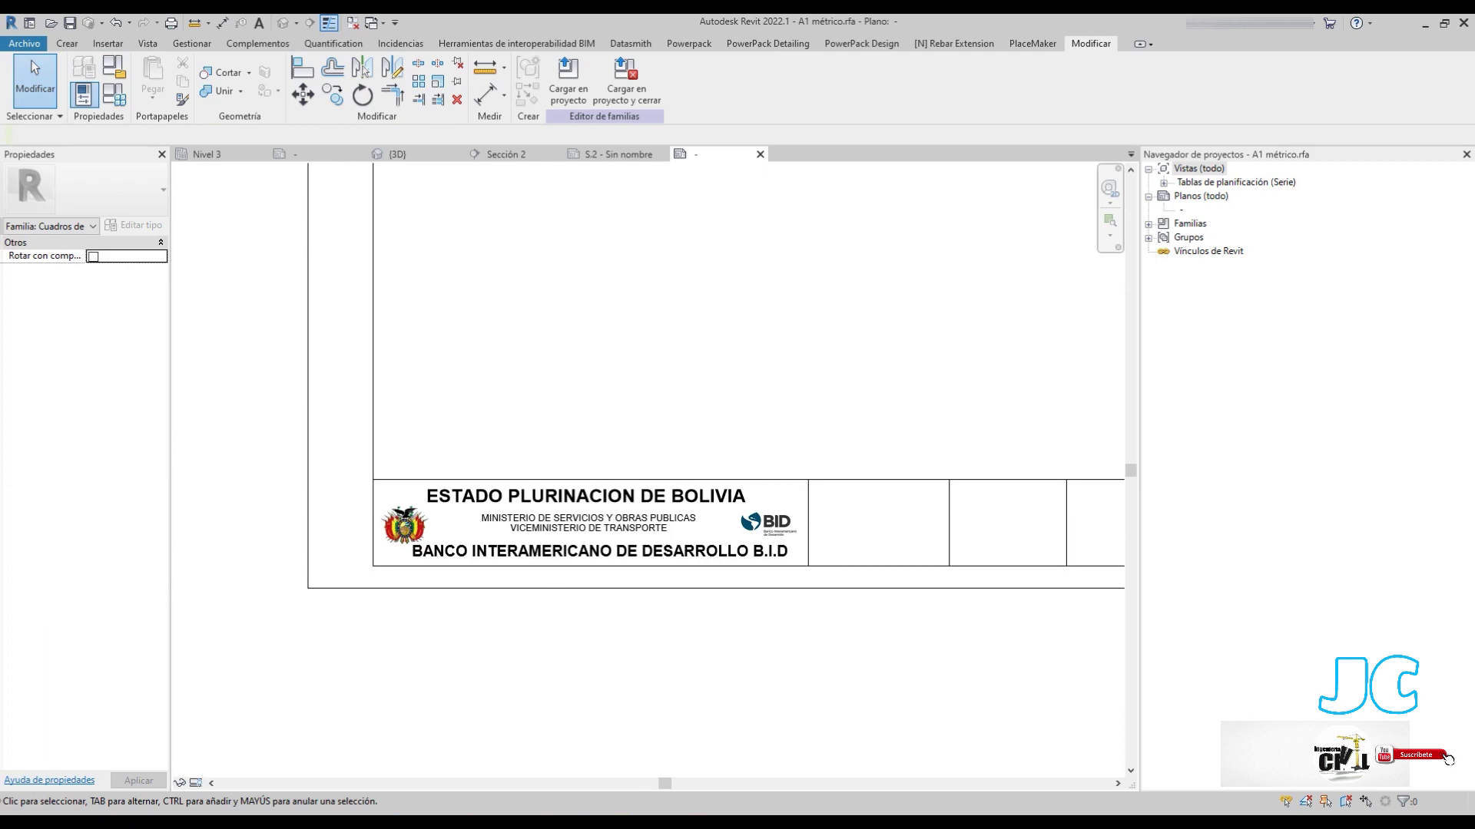
scroll(855, 520, up, 1)
middle_drag(796, 546, 695, 551)
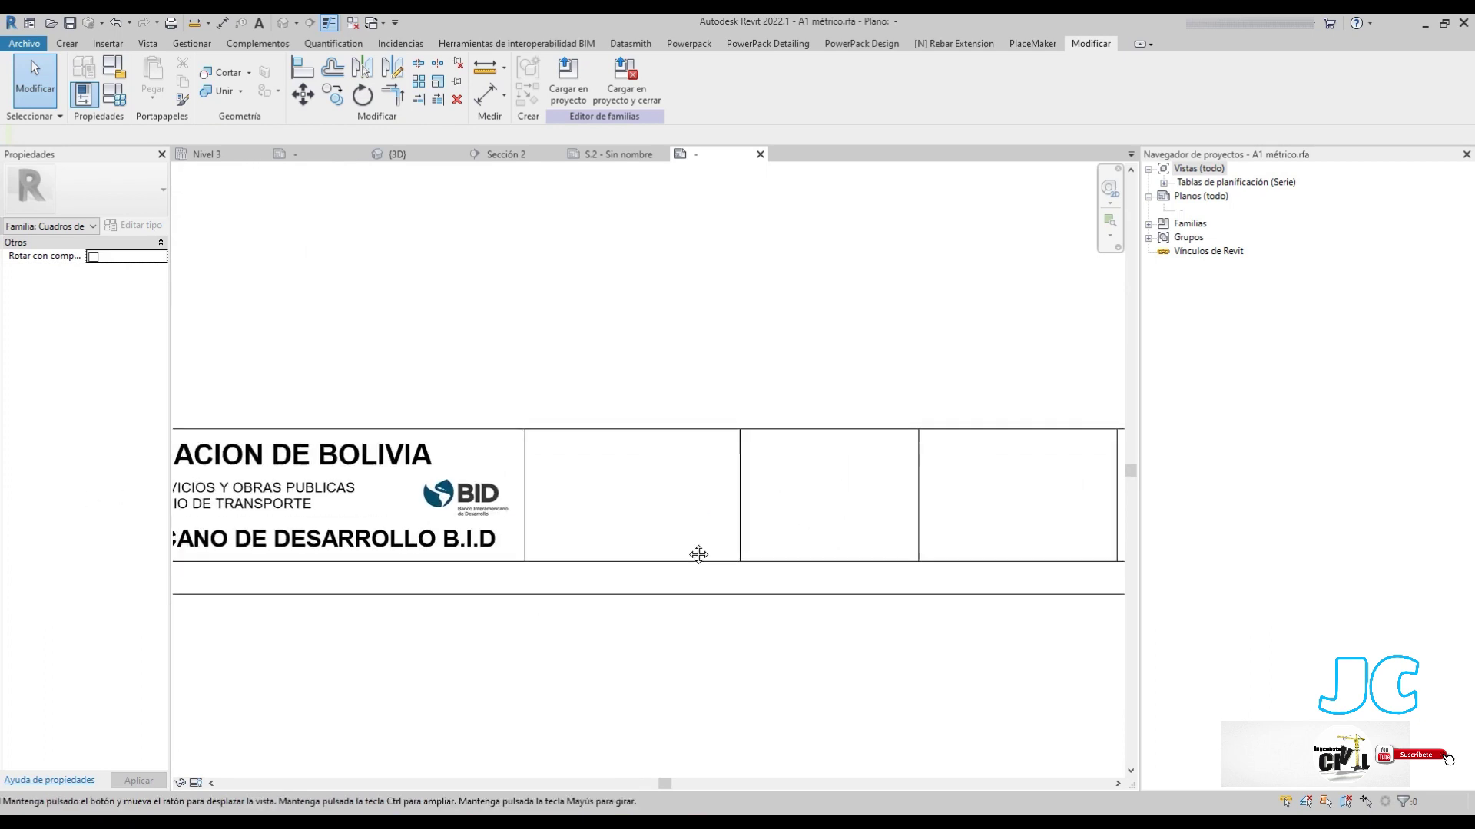
Import LOGO PRETO.jpg and place it on the sheet
click(67, 47)
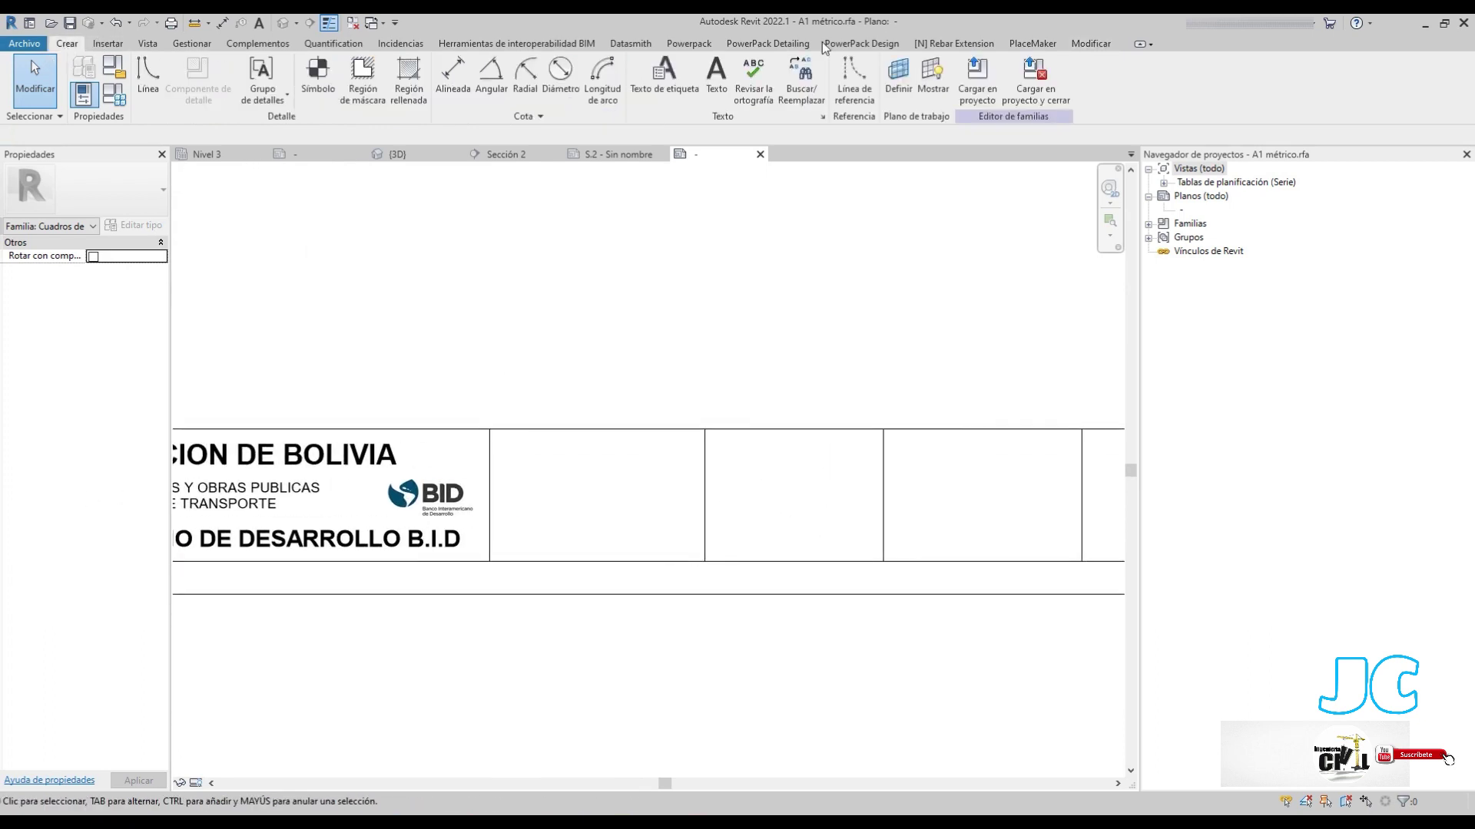
click(525, 77)
click(110, 46)
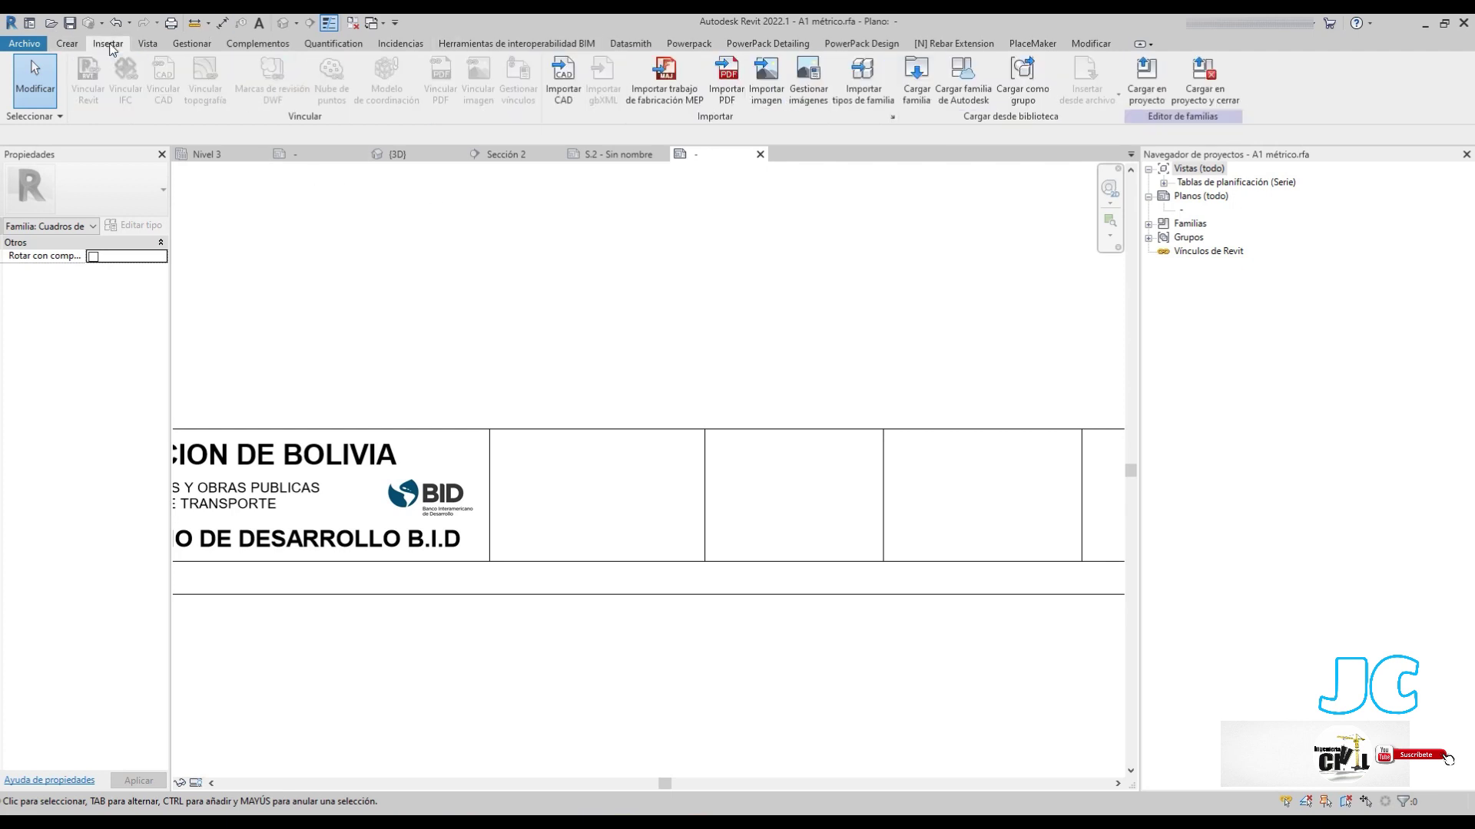
click(766, 98)
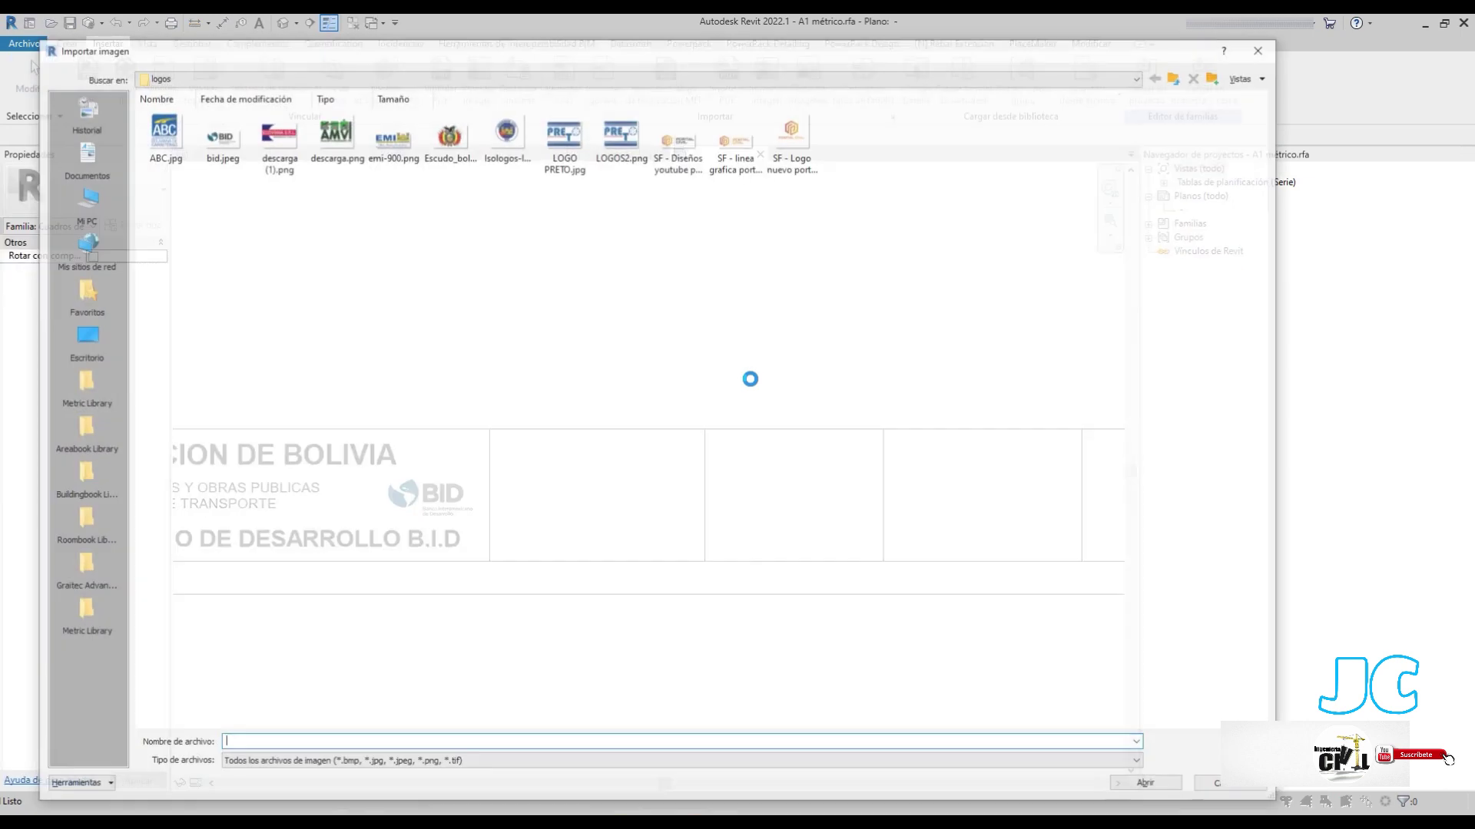
mouse_move(563, 141)
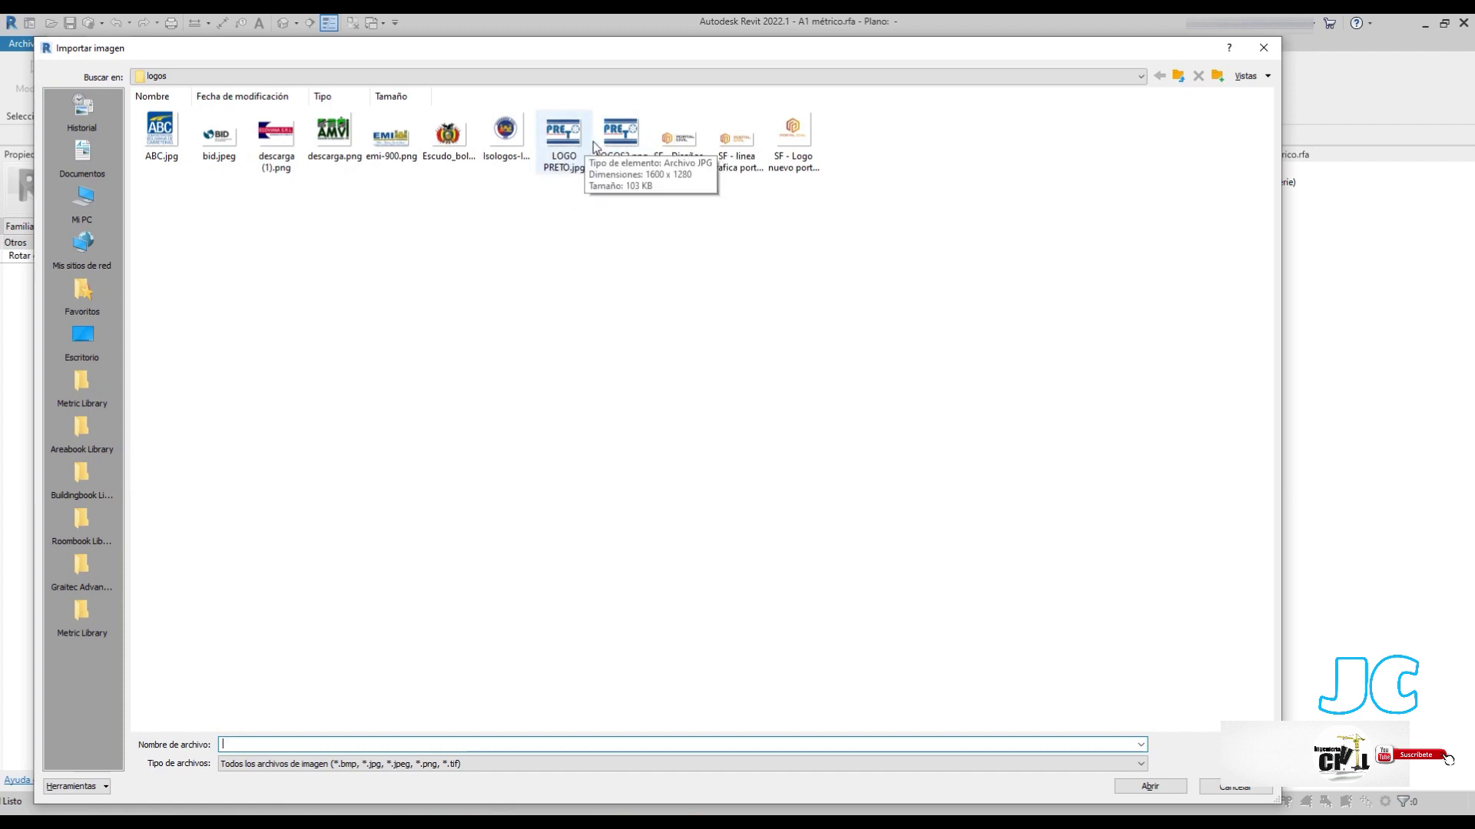
double_click(563, 154)
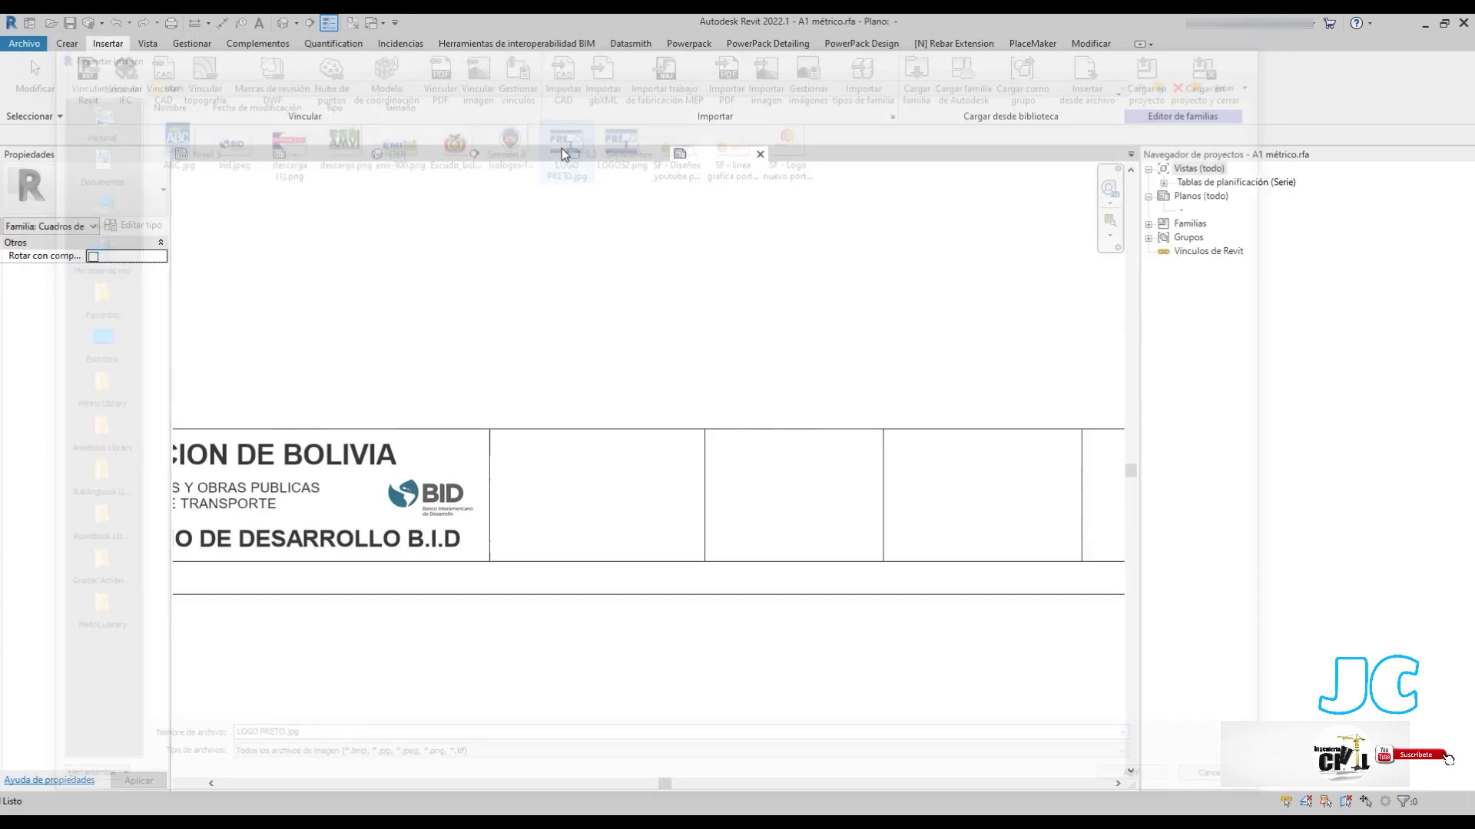
click(591, 509)
Shrink the PRETO logo to about 3.68 by 2.94 and fit it in the cell beside the BID logo
scroll(719, 495, down, 1)
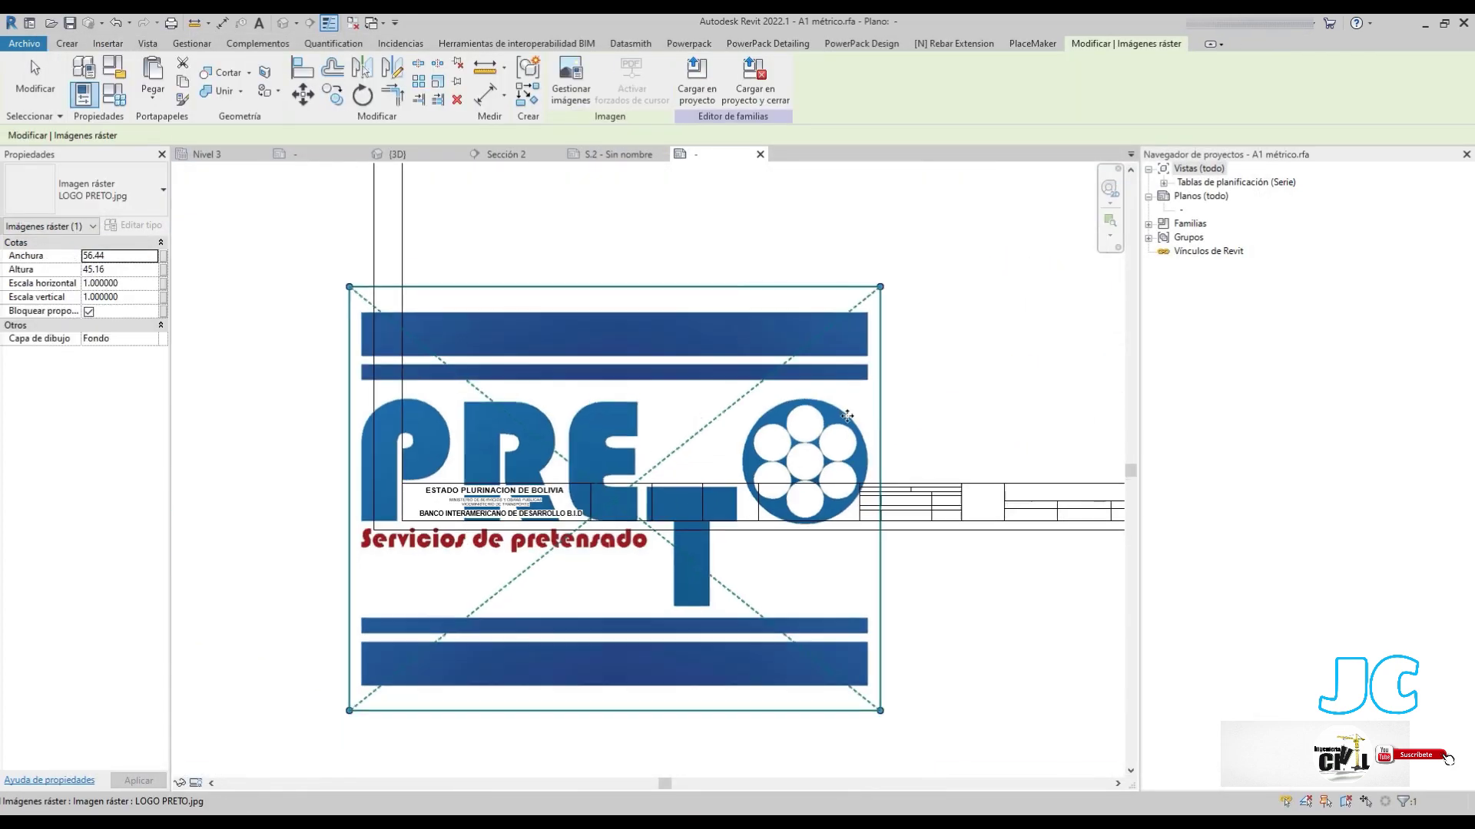
mouse_move(881, 287)
mouse_down()
mouse_move(461, 622)
mouse_move(635, 501)
mouse_up()
scroll(635, 501, up, 2)
scroll(635, 501, up, 2)
mouse_move(761, 397)
mouse_down()
mouse_move(457, 647)
mouse_move(641, 512)
mouse_up()
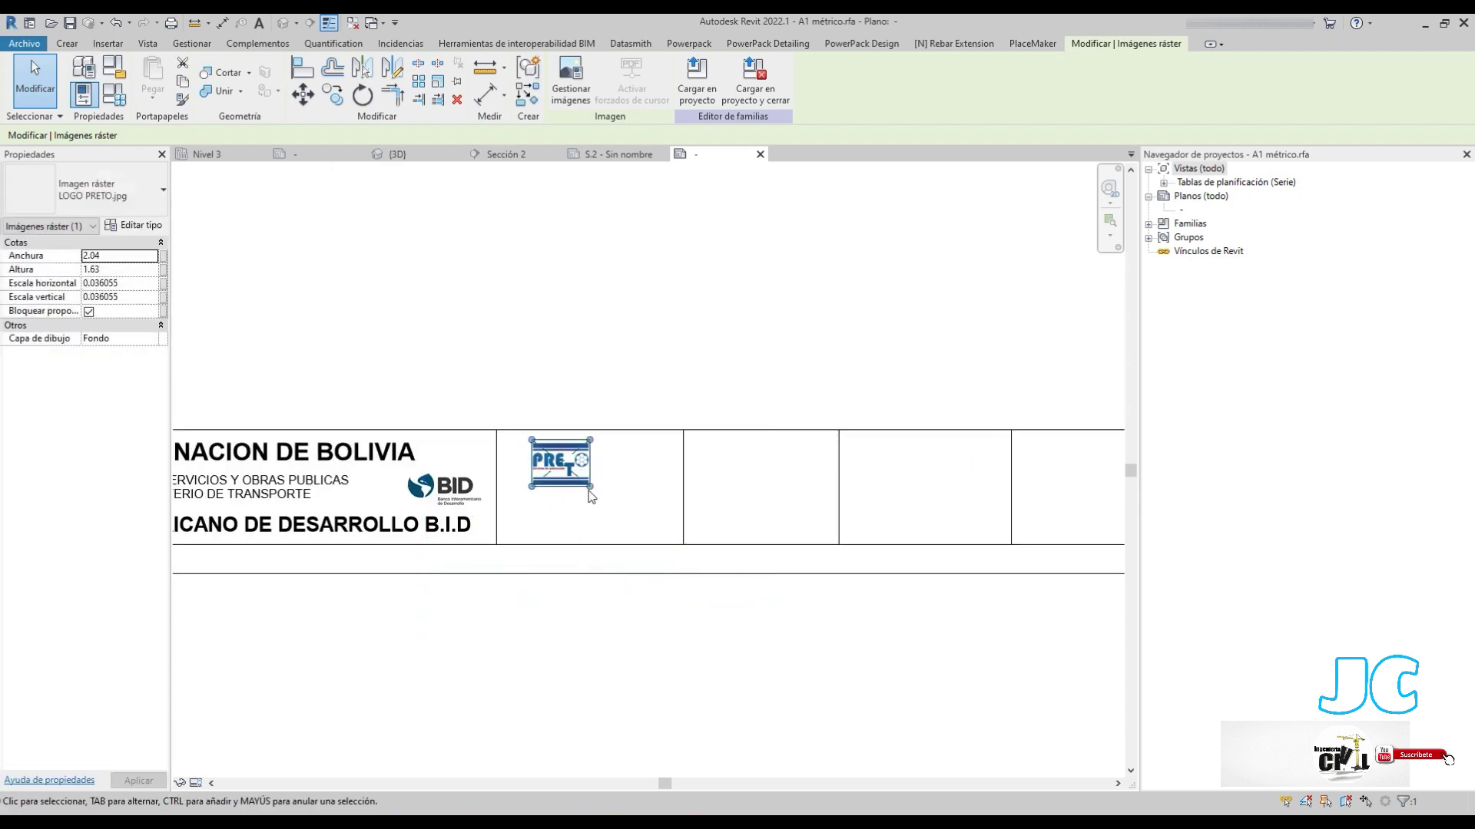
scroll(584, 503, up, 1)
scroll(583, 503, up, 2)
mouse_move(586, 494)
mouse_down()
mouse_move(604, 469)
mouse_move(671, 525)
mouse_up()
click(582, 601)
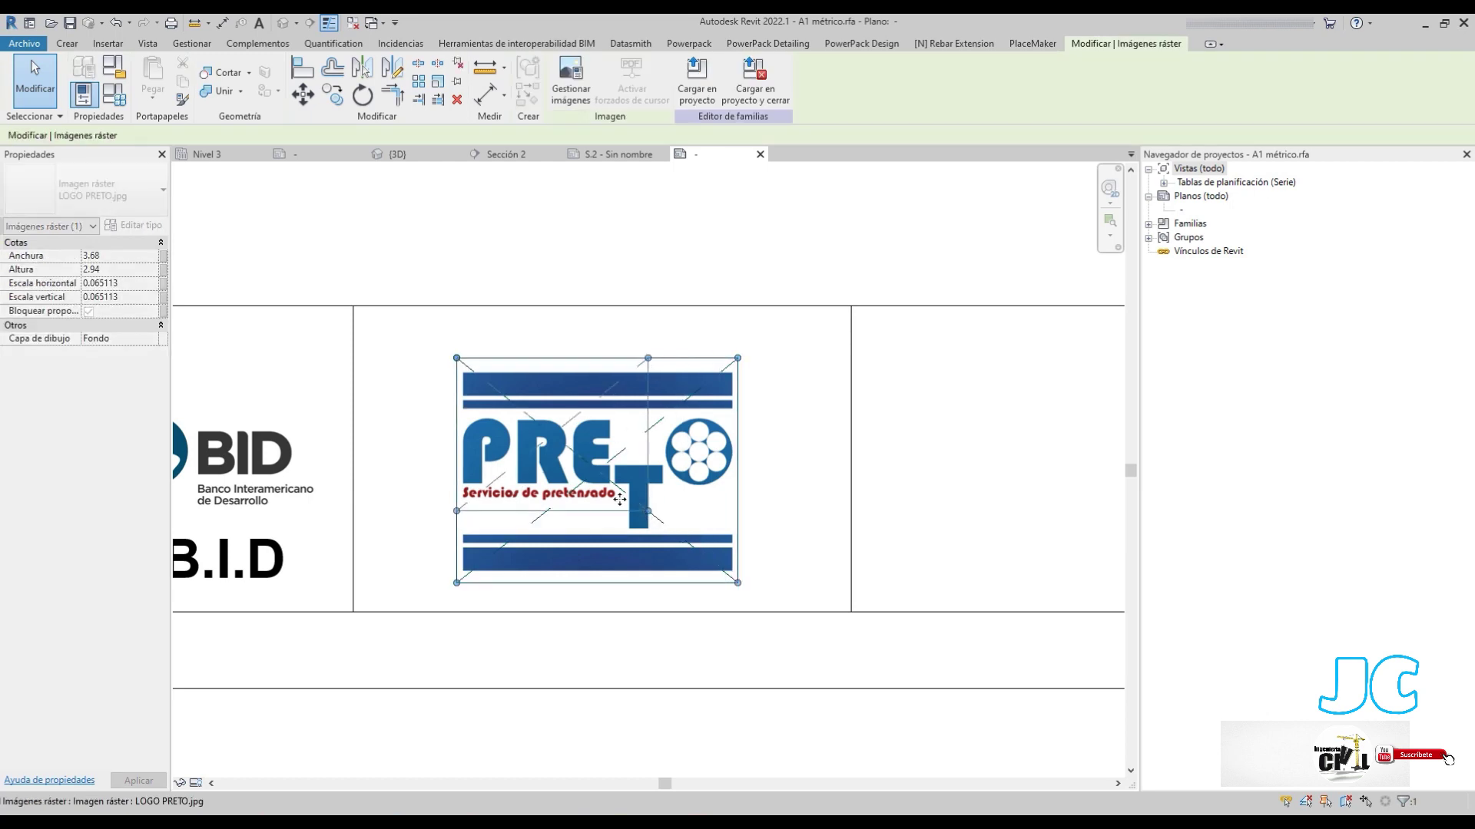
key(ctrl+z)
key(ctrl+z)
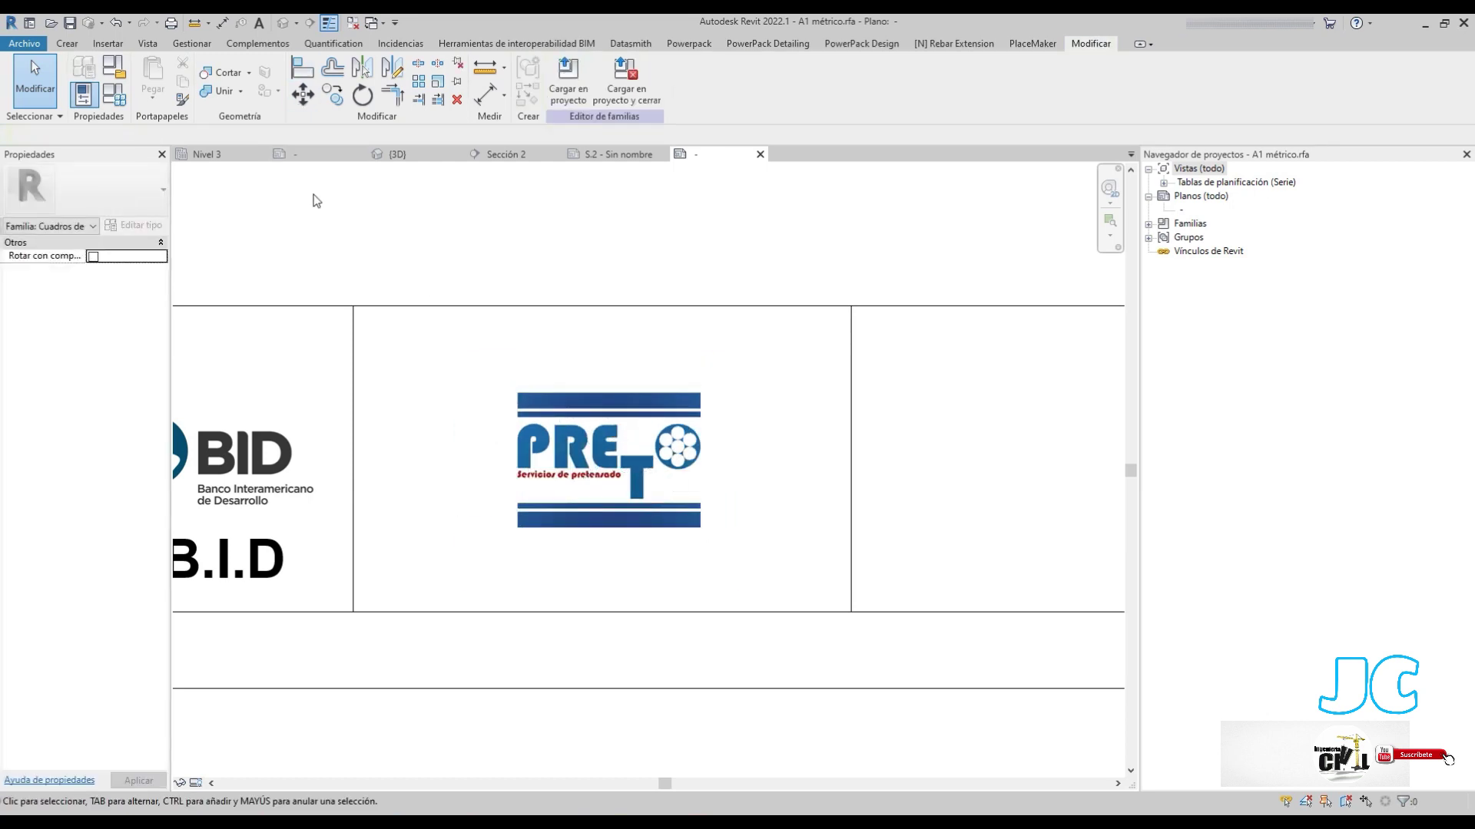
Place a CONTRATANTE: text note at the top-left of the PRETO logo cell
click(77, 43)
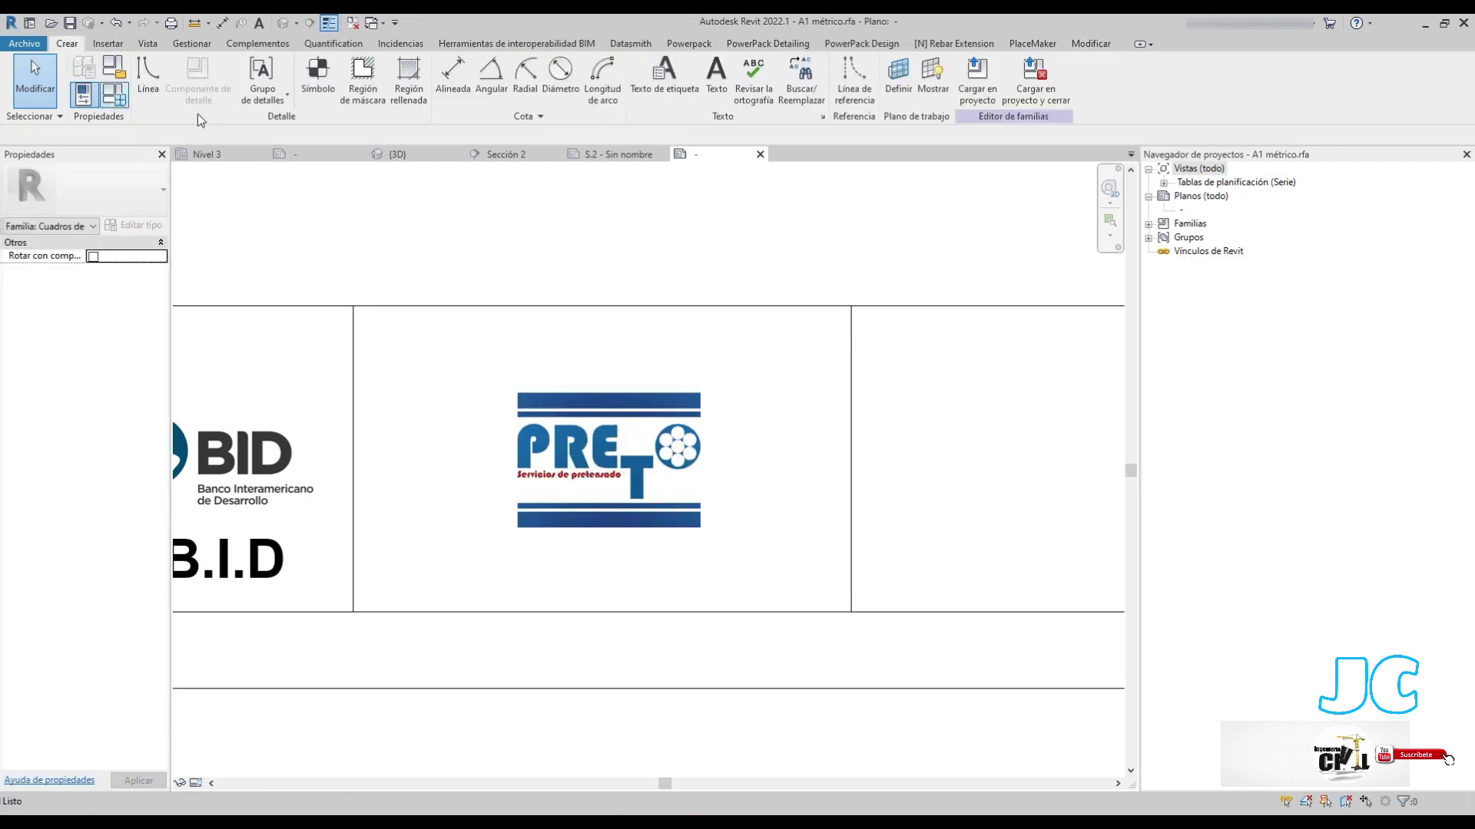
click(705, 77)
click(365, 318)
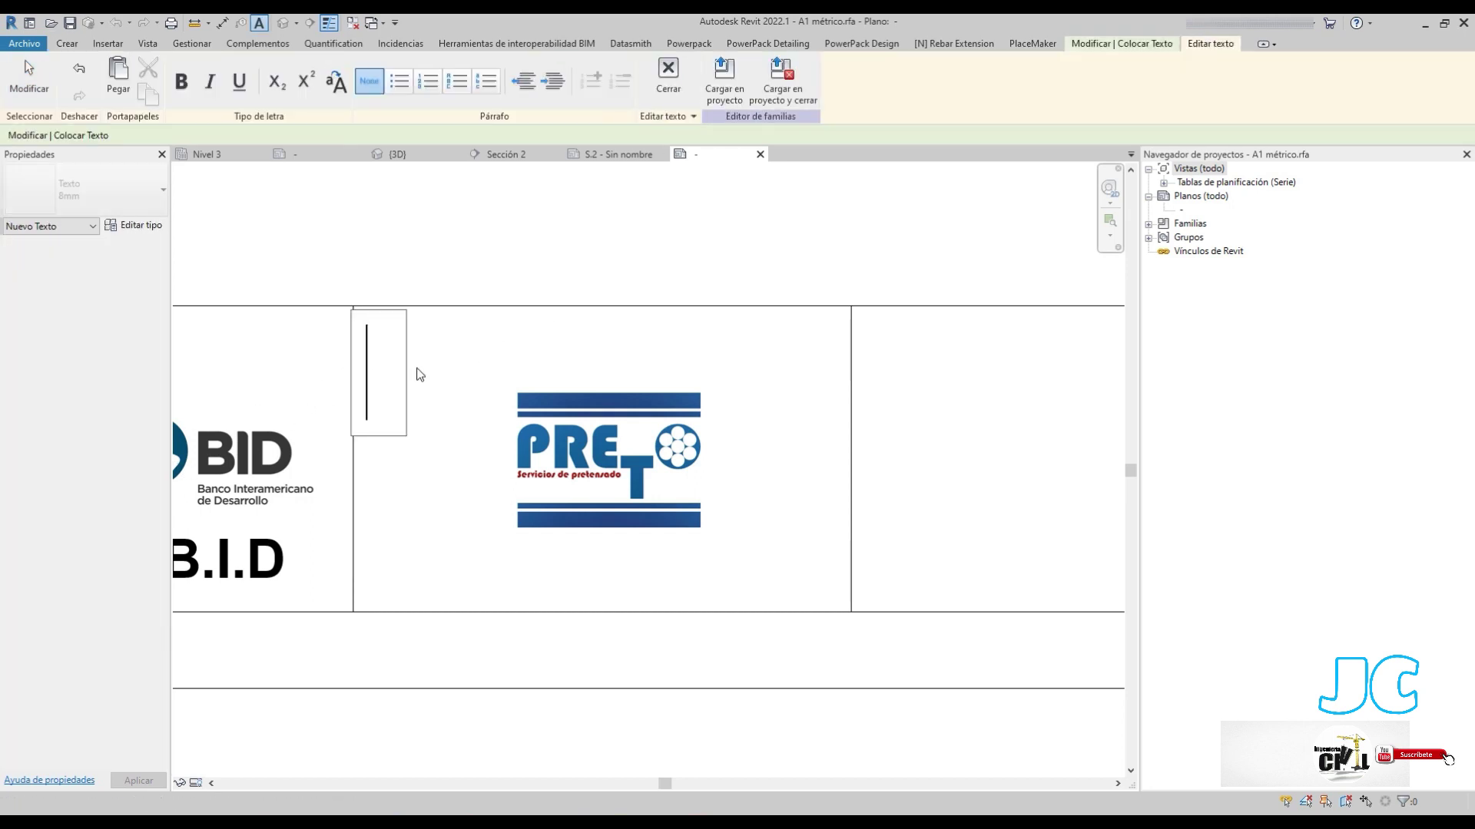
text(CONST)
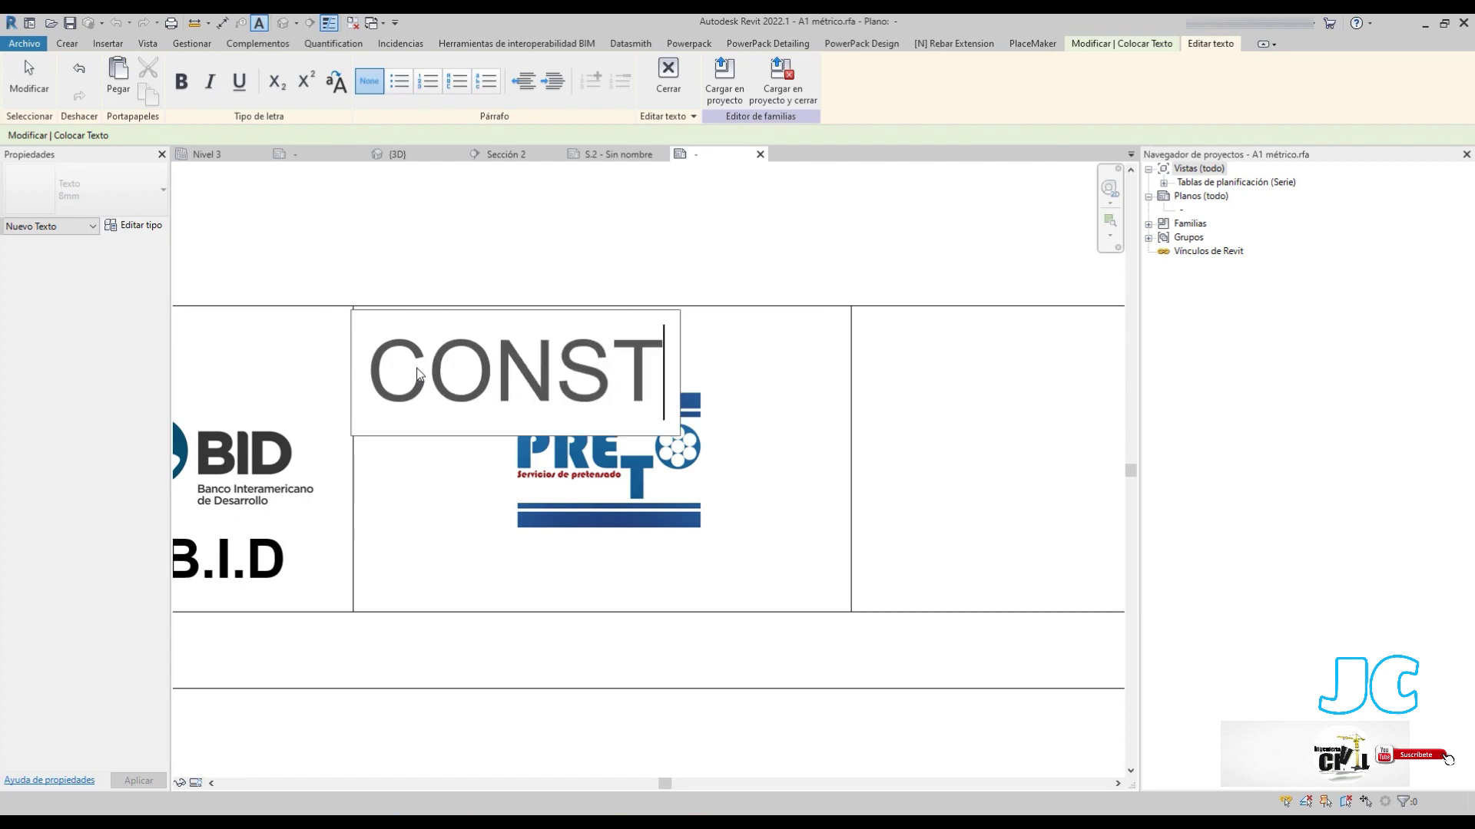
key(BackSpace)
key(BackSpace)
text(TRATANTE:)
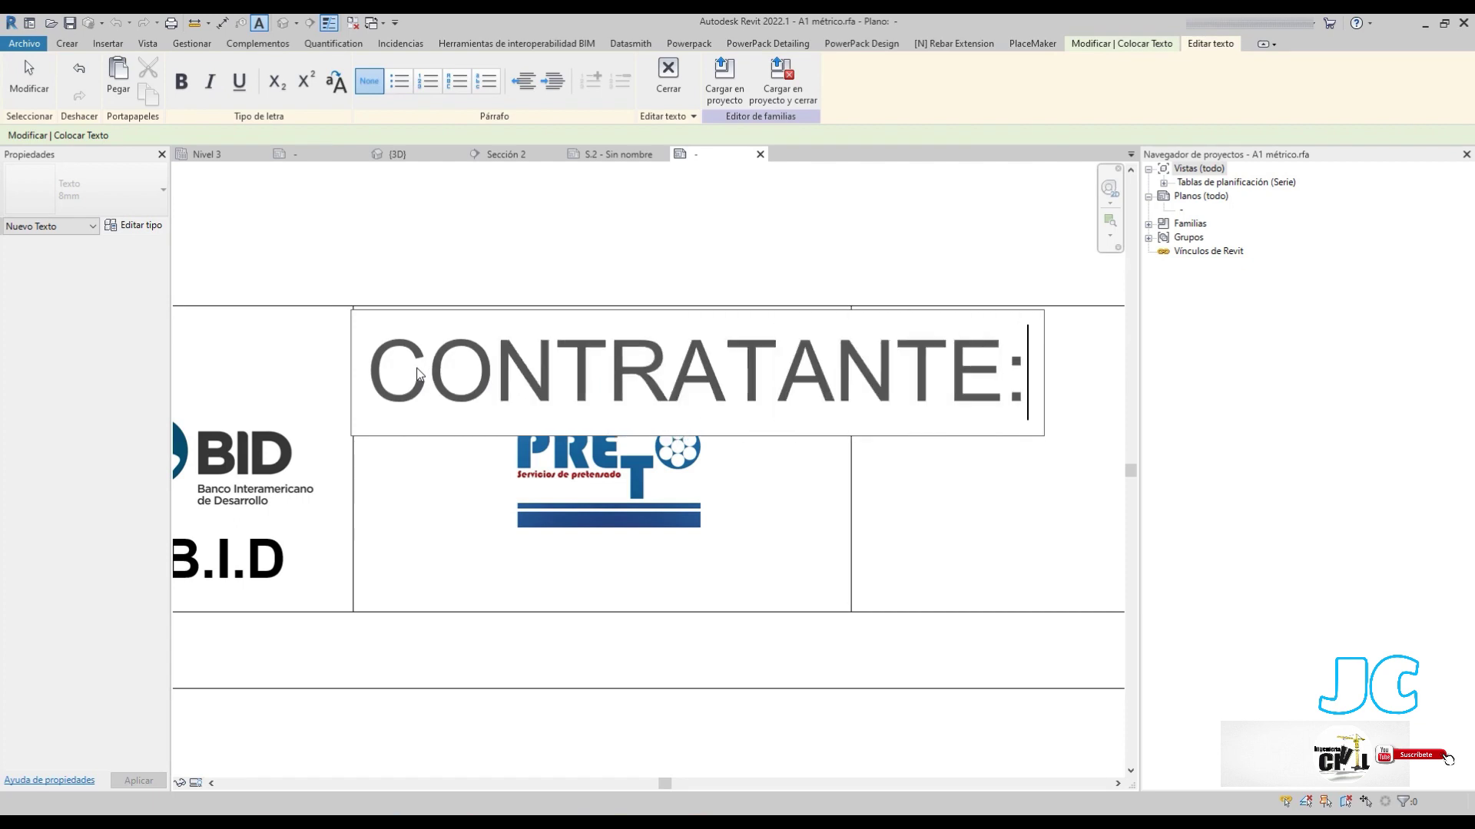
scroll(418, 375, up, 1)
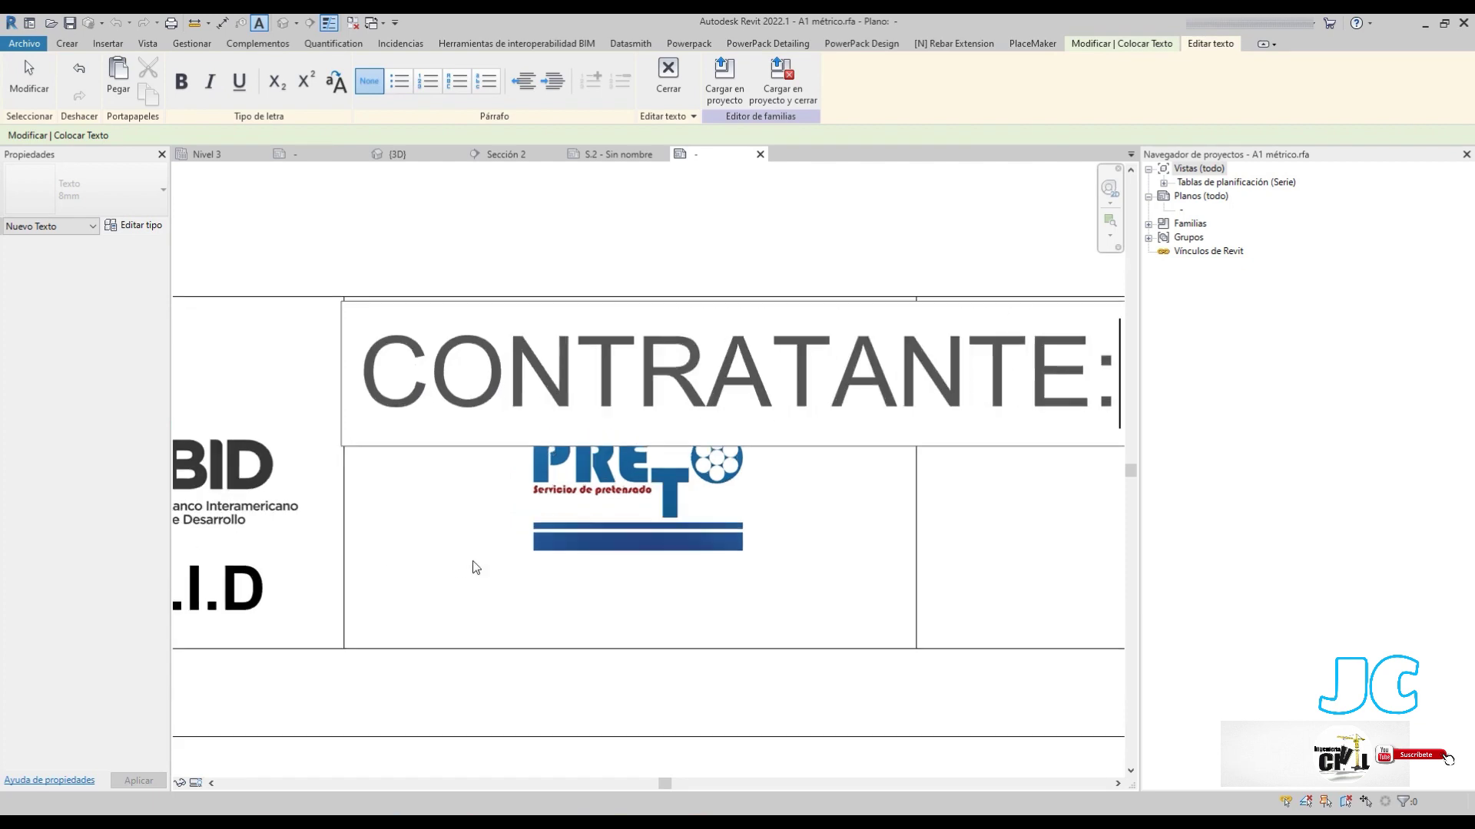
click(430, 557)
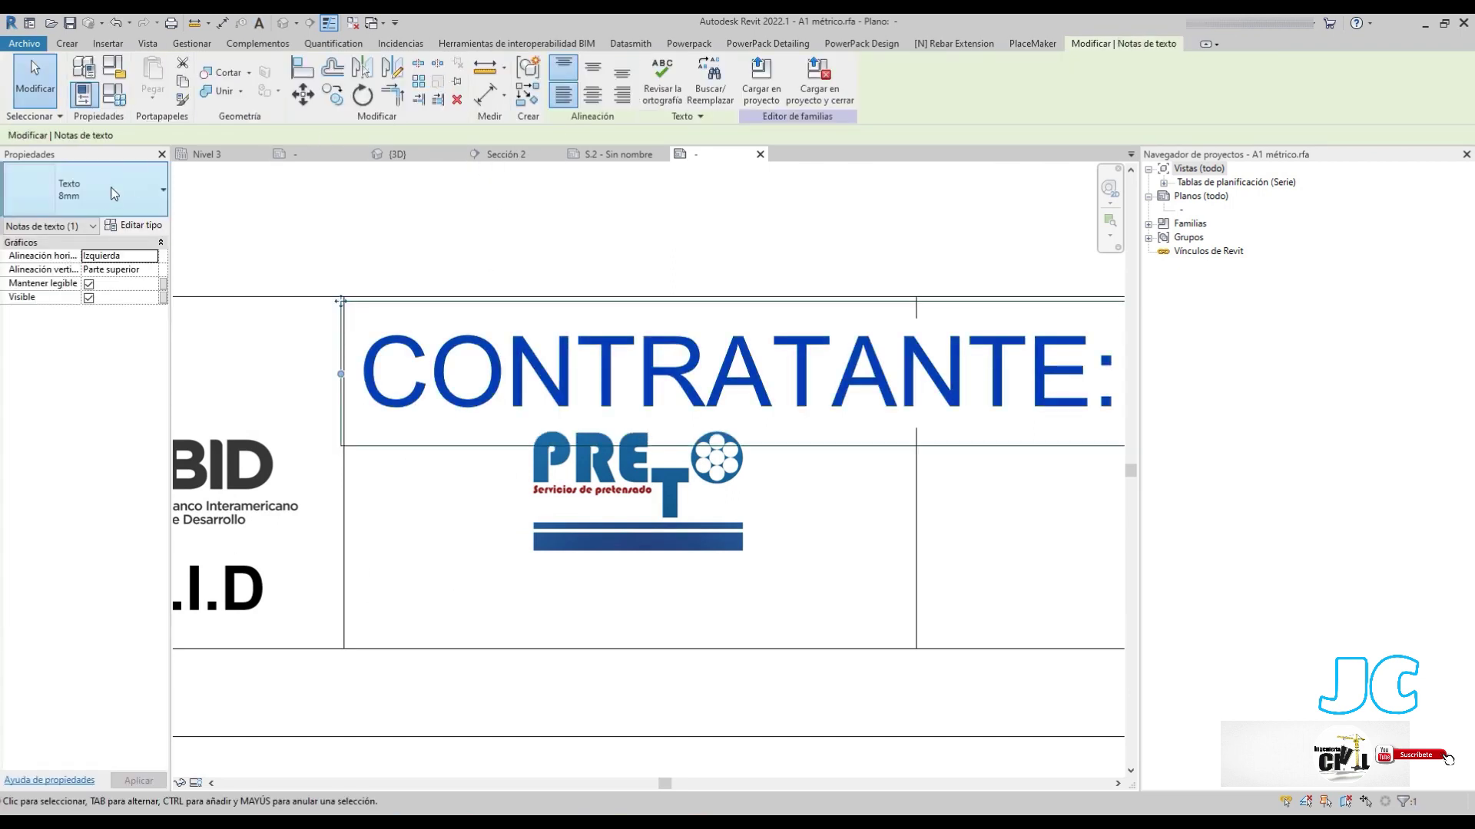
Change the CONTRATANTE note to the Texto 3 mm type
click(84, 190)
click(83, 265)
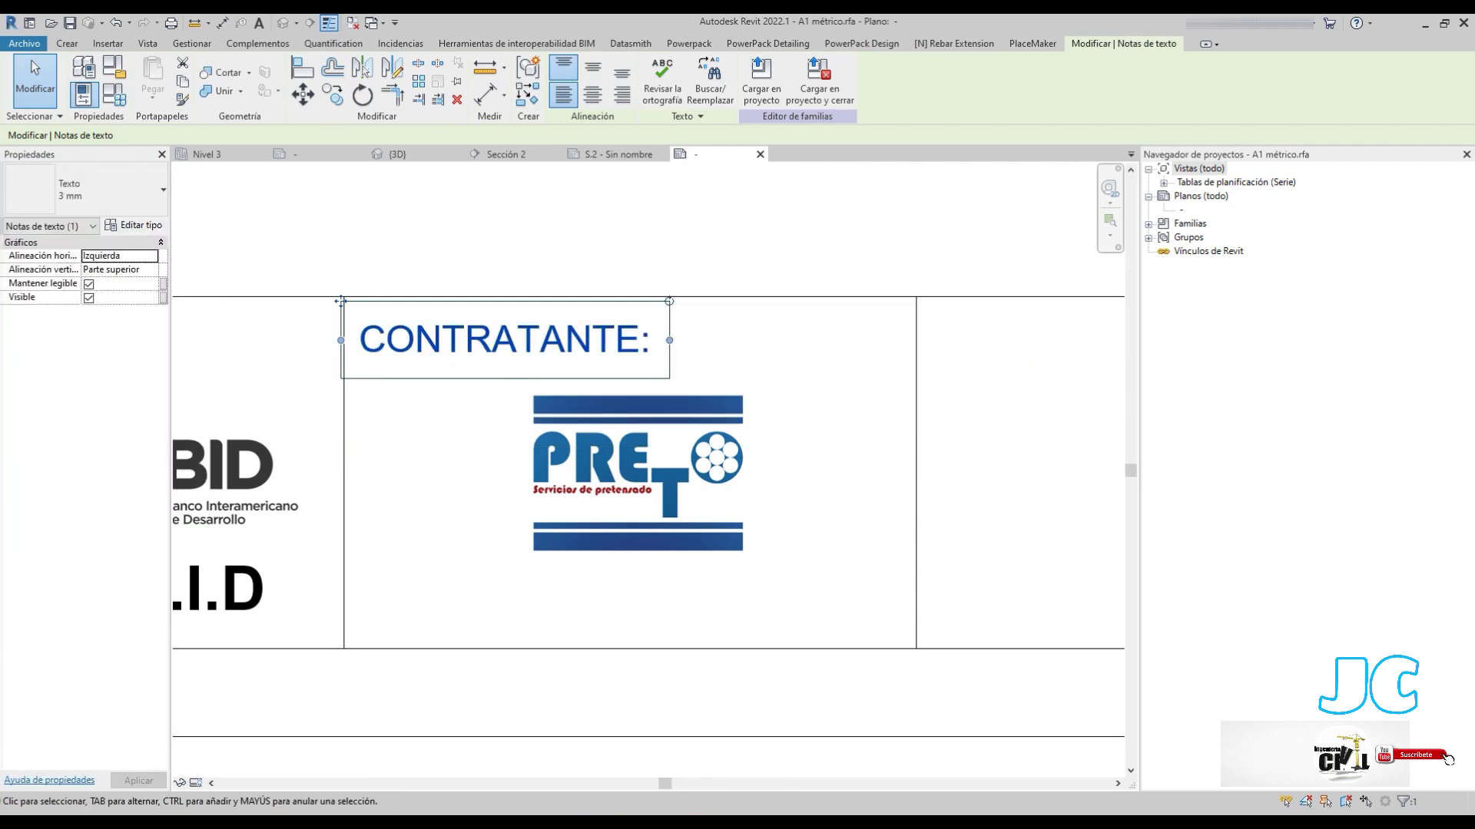
click(370, 337)
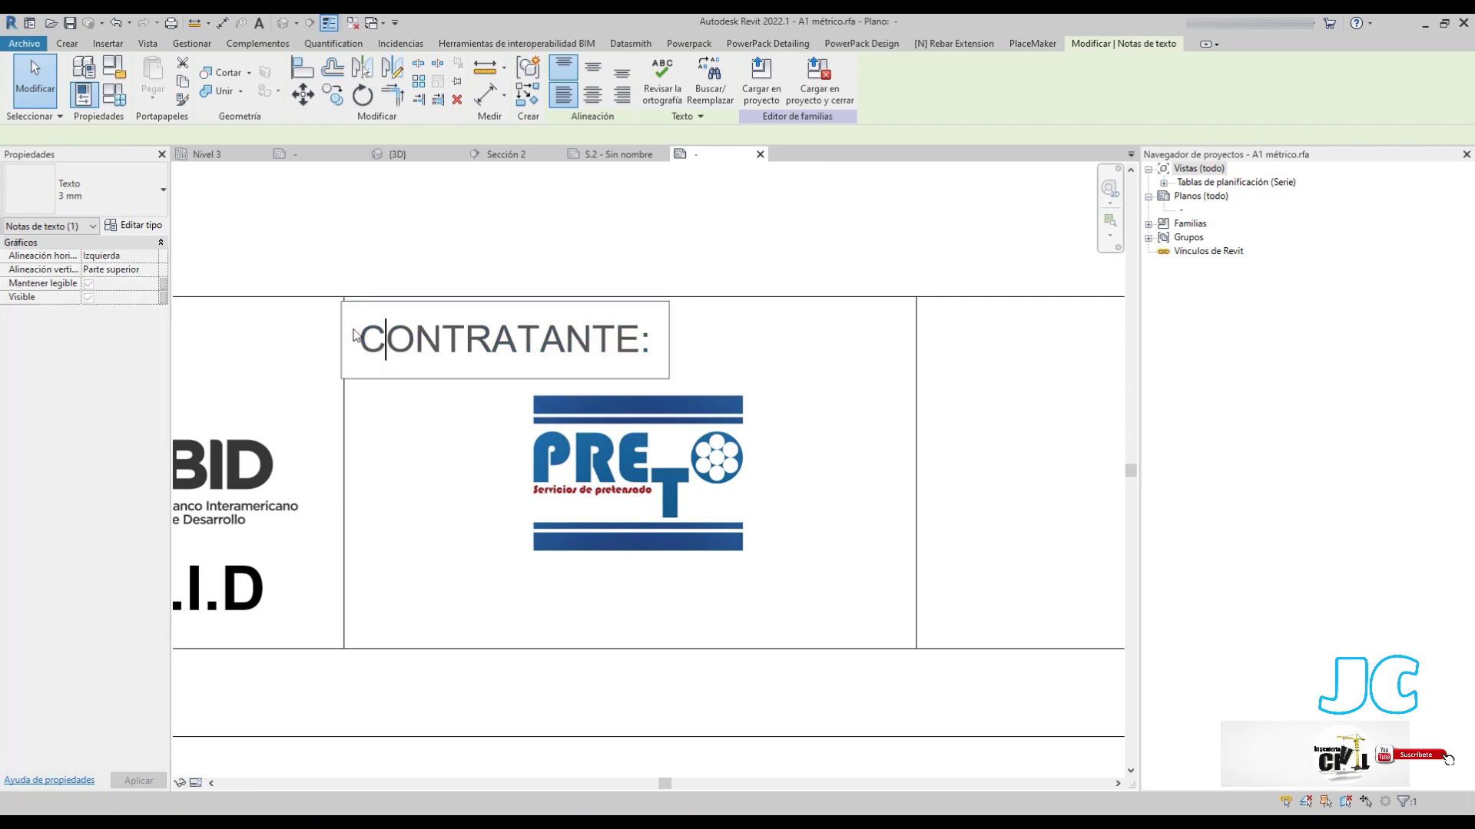
click(432, 478)
click(379, 329)
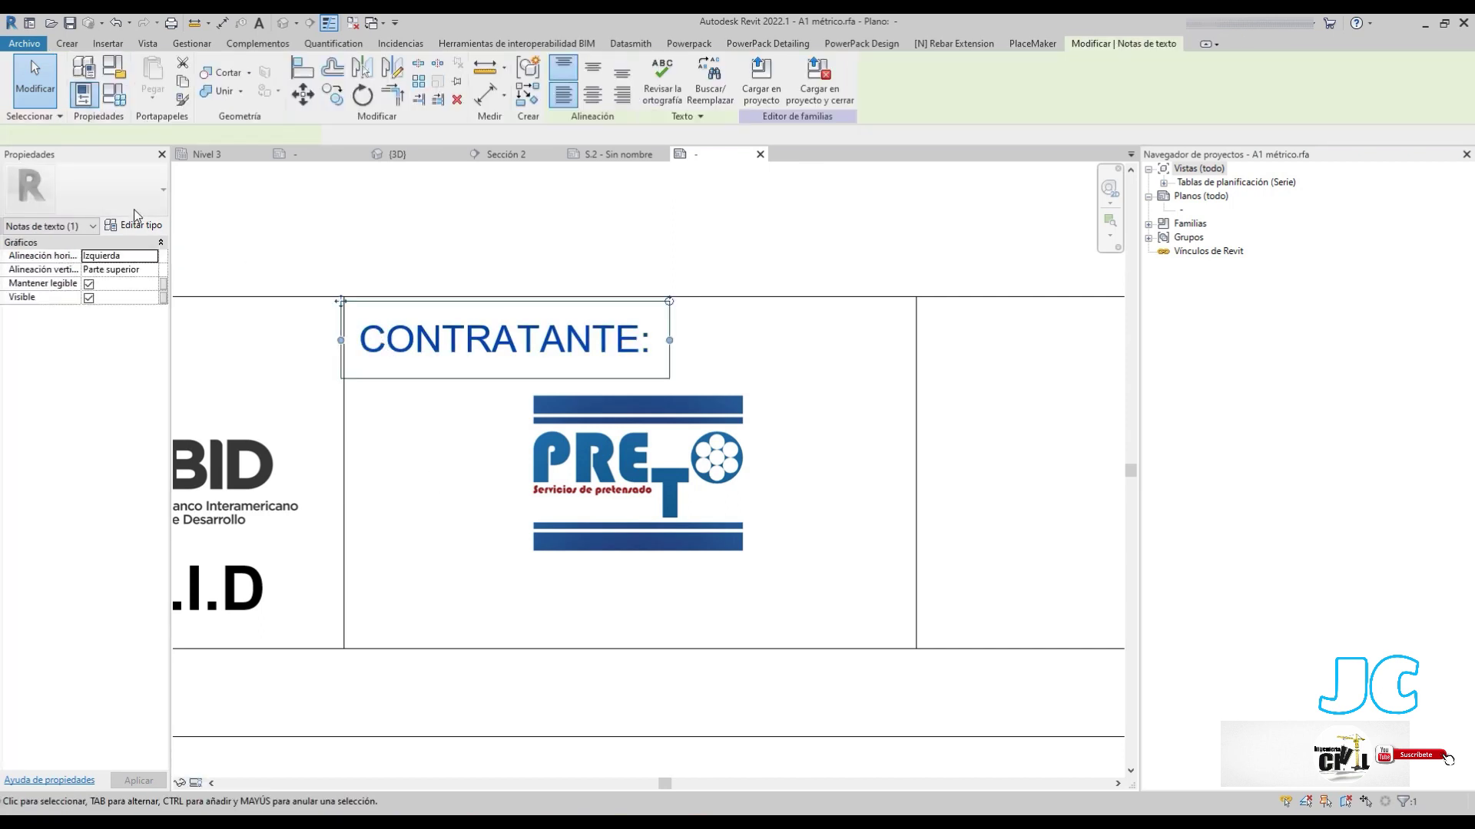
Duplicate the CONTRATANTE note's 3 mm text type as a new type named 2mm
click(101, 194)
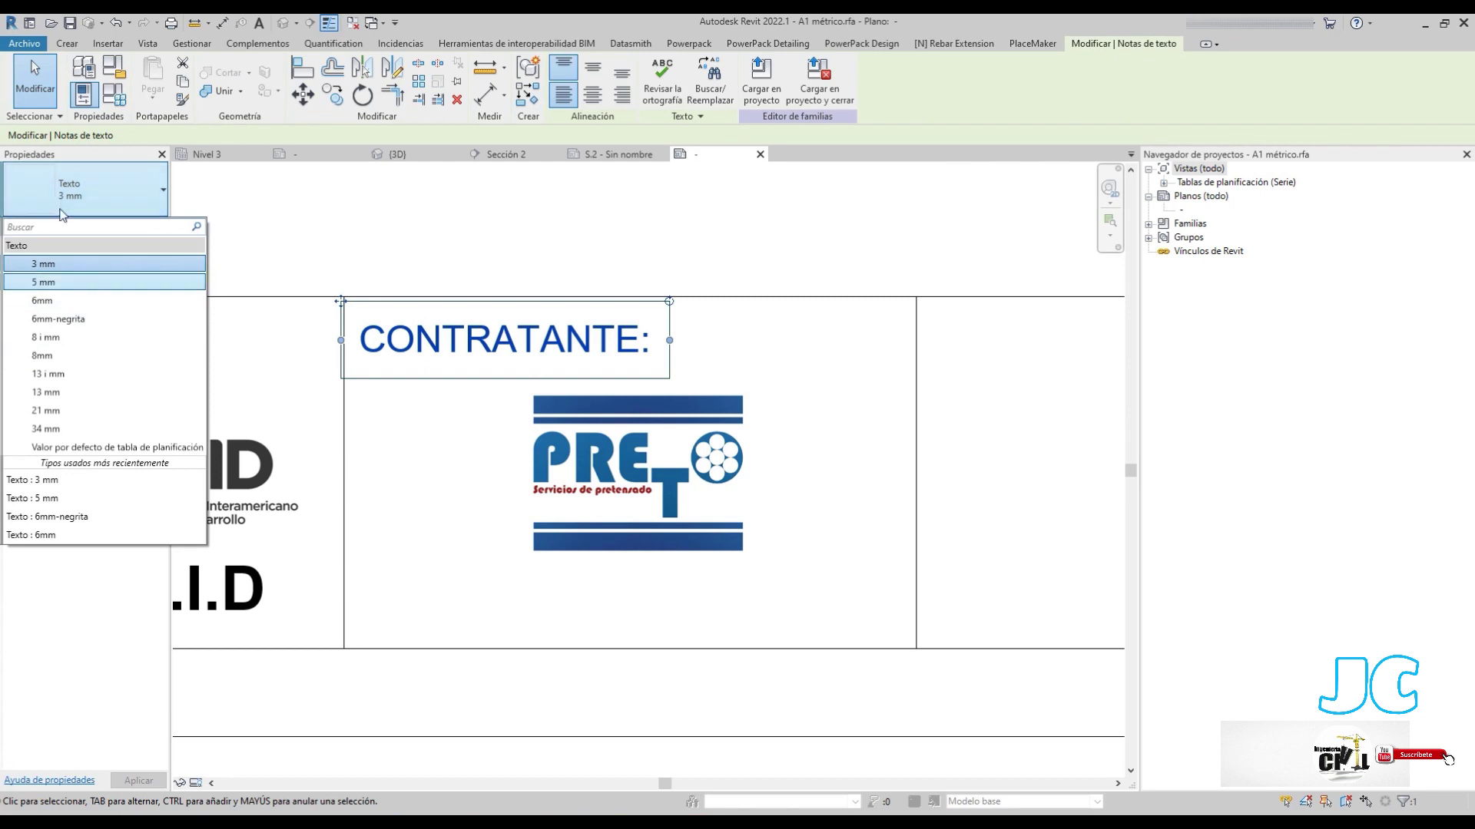
click(43, 264)
click(135, 225)
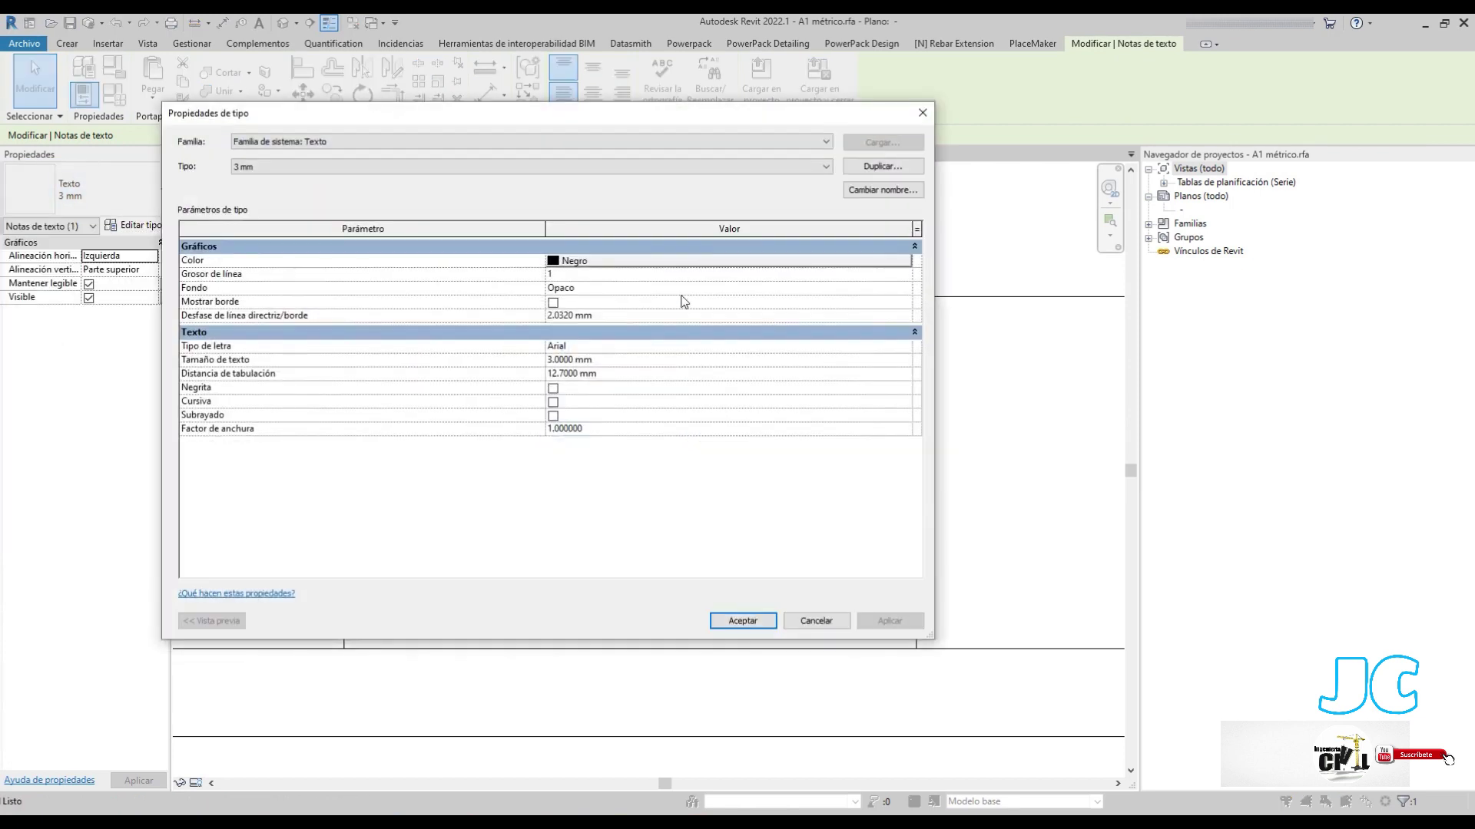
click(881, 167)
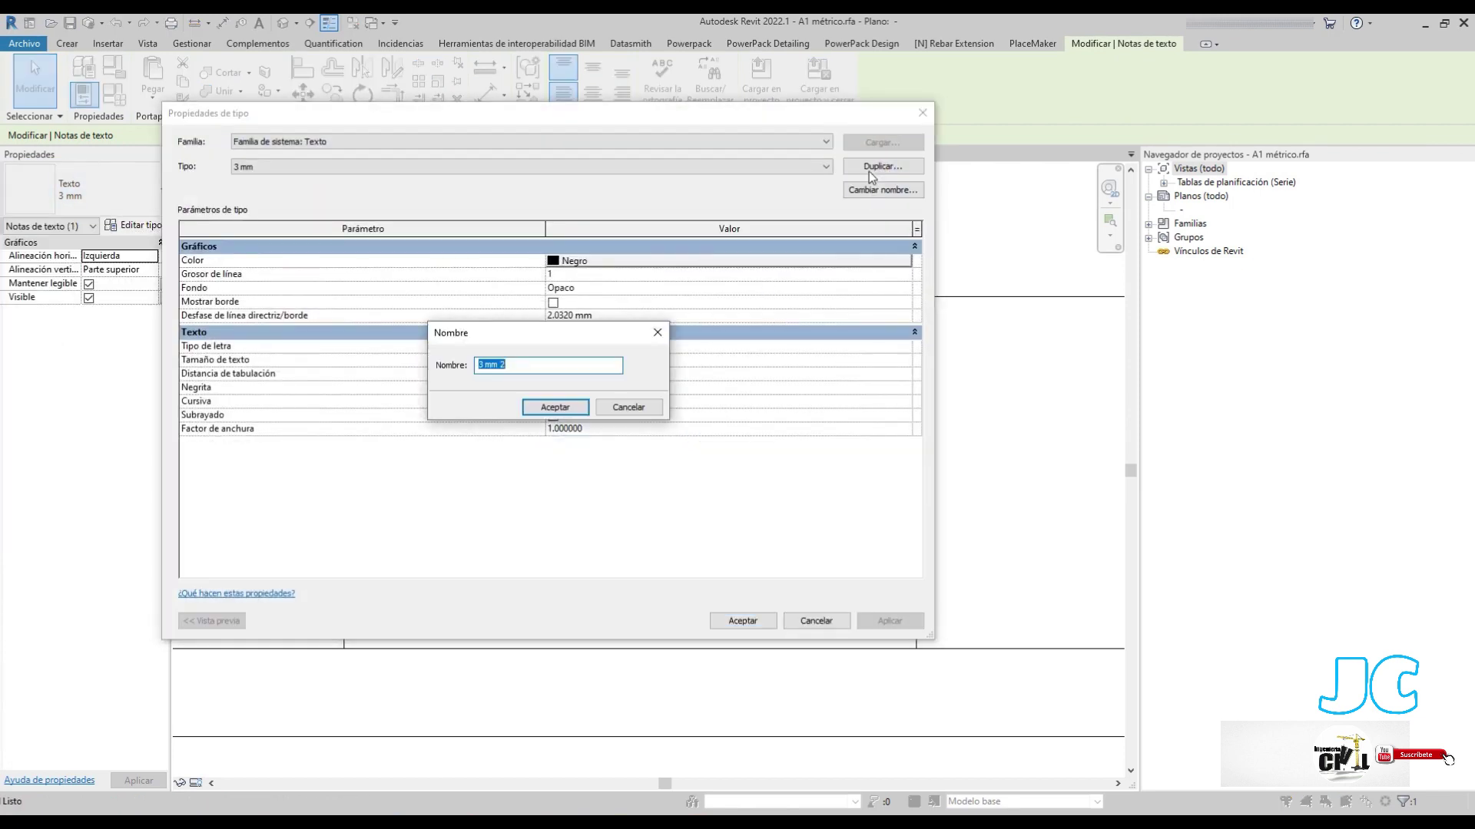
text(2mm)
key(Return)
Set the 2mm type's Tamaño de texto to 2 mm and check the CONTRATANTE note
click(591, 360)
drag(596, 359, 500, 371)
text(2)
click(753, 622)
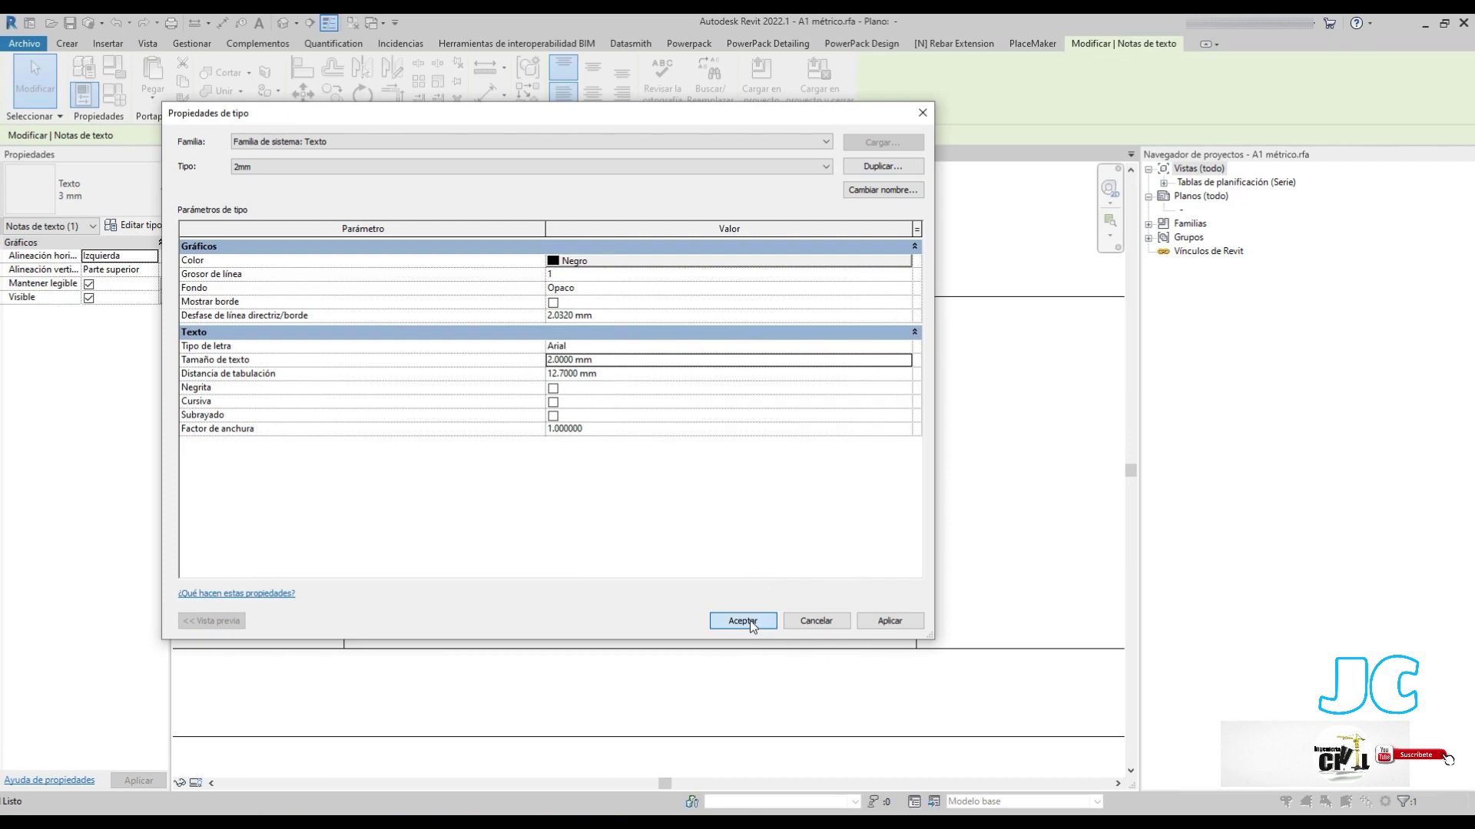
scroll(498, 361, up, 3)
scroll(389, 339, up, 2)
click(440, 444)
scroll(439, 444, down, 2)
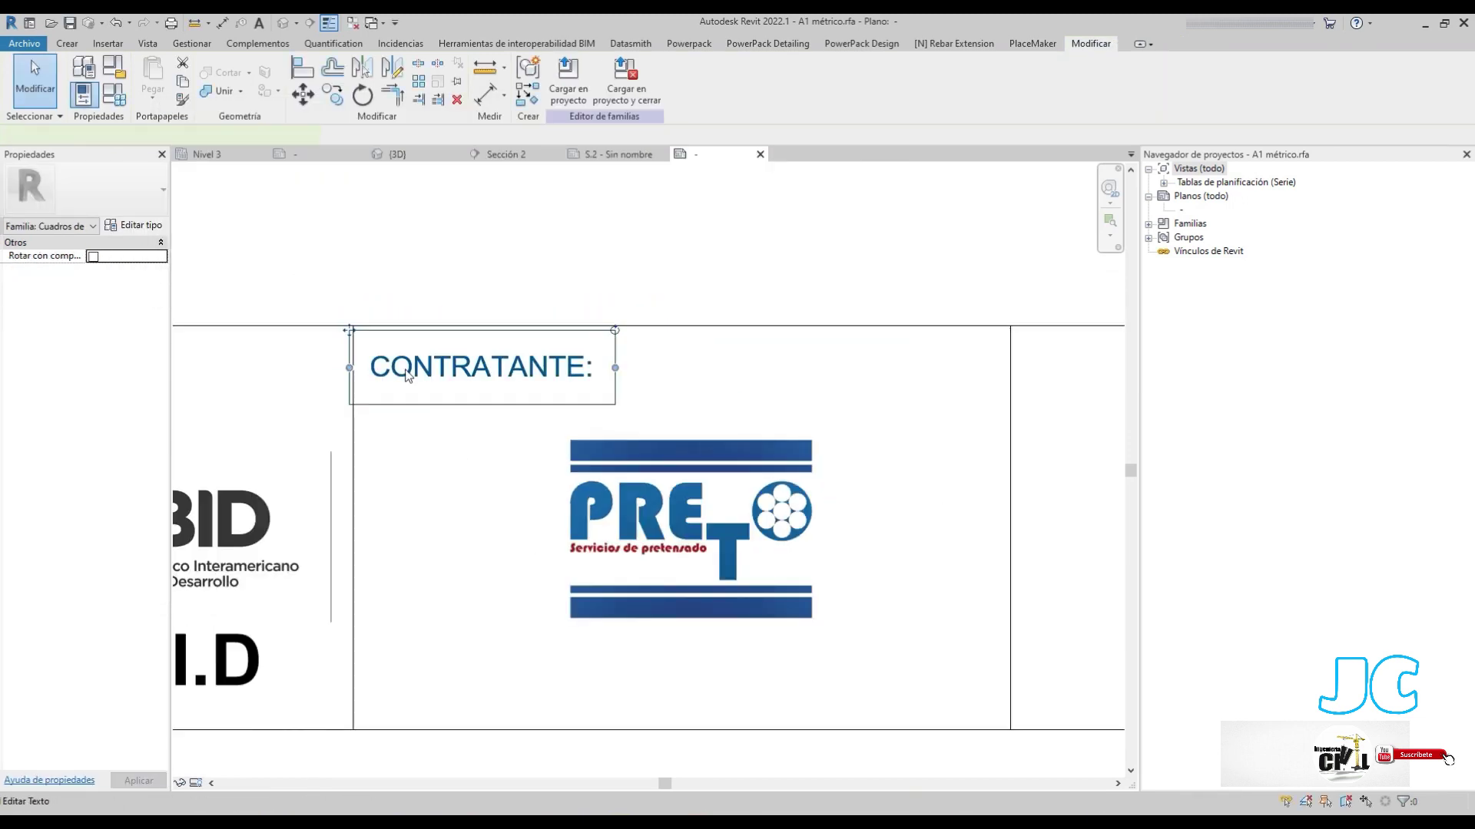
click(390, 370)
click(483, 591)
Move the PRETO logo slightly higher in its cell
click(683, 510)
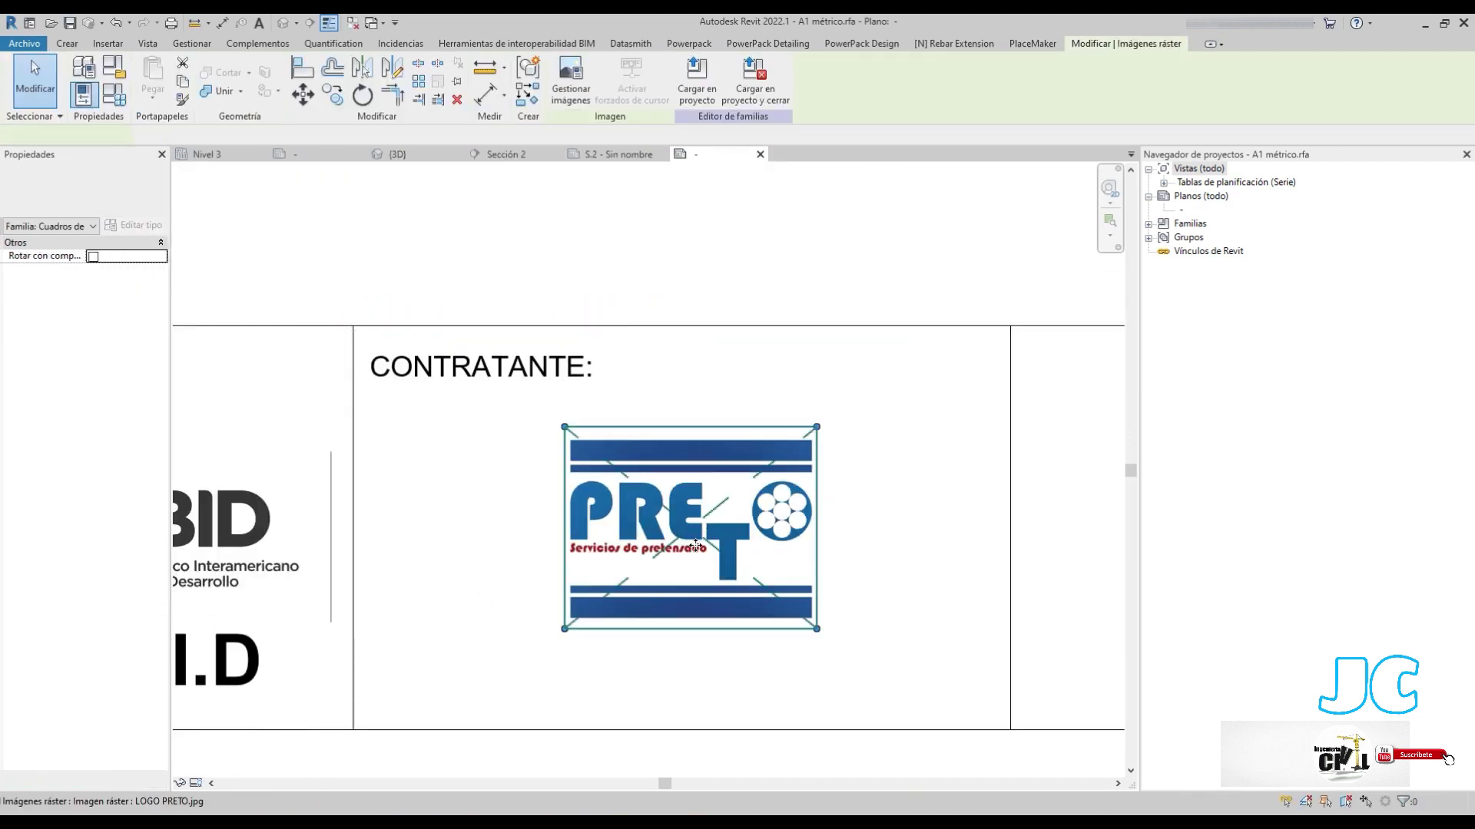
drag(683, 510, 684, 476)
click(547, 546)
scroll(548, 546, down, 2)
middle_drag(547, 546, 449, 508)
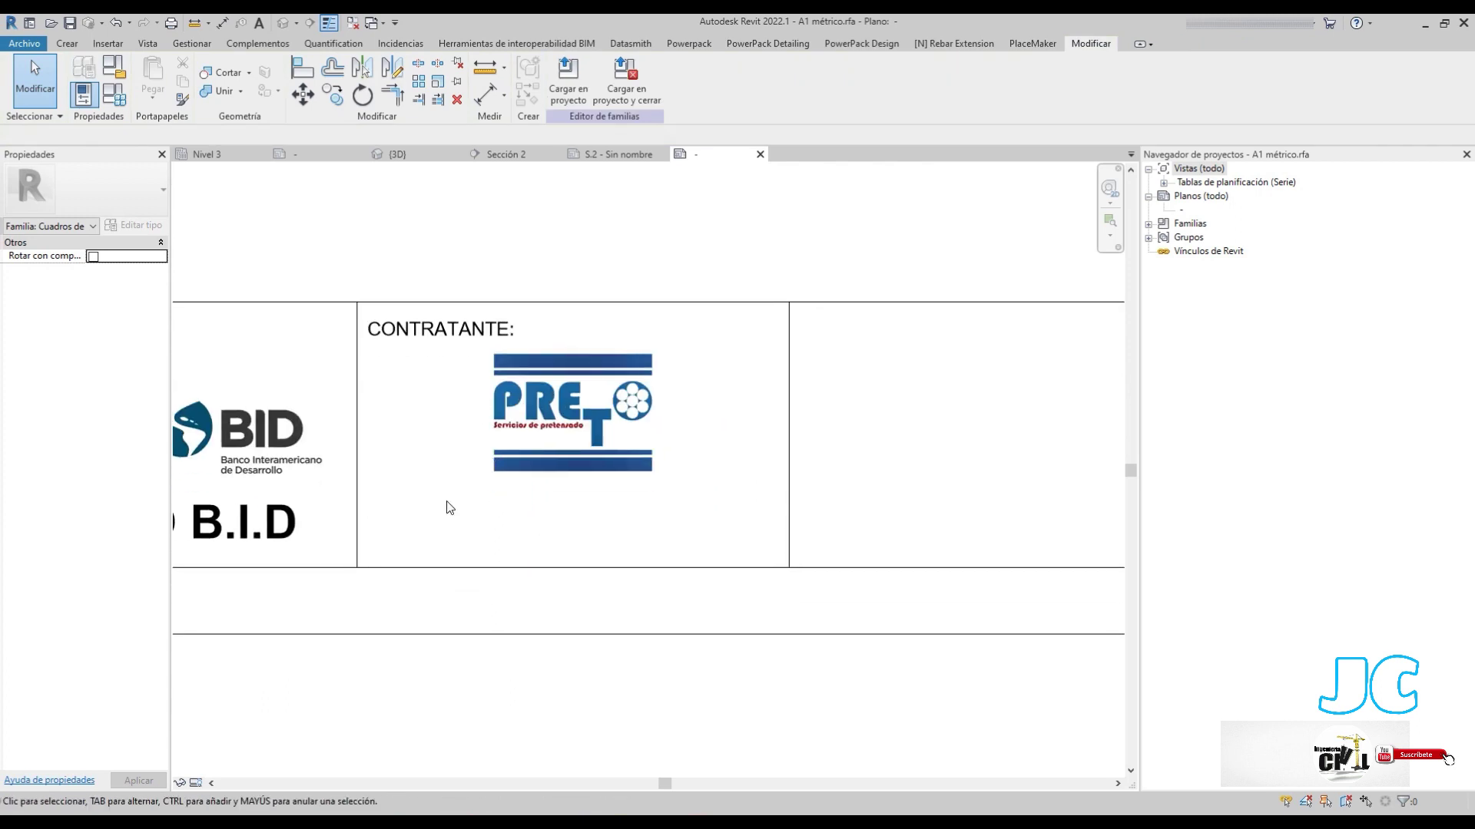
Place a label below the logo cell showing the Nombre de organización parameter
click(67, 43)
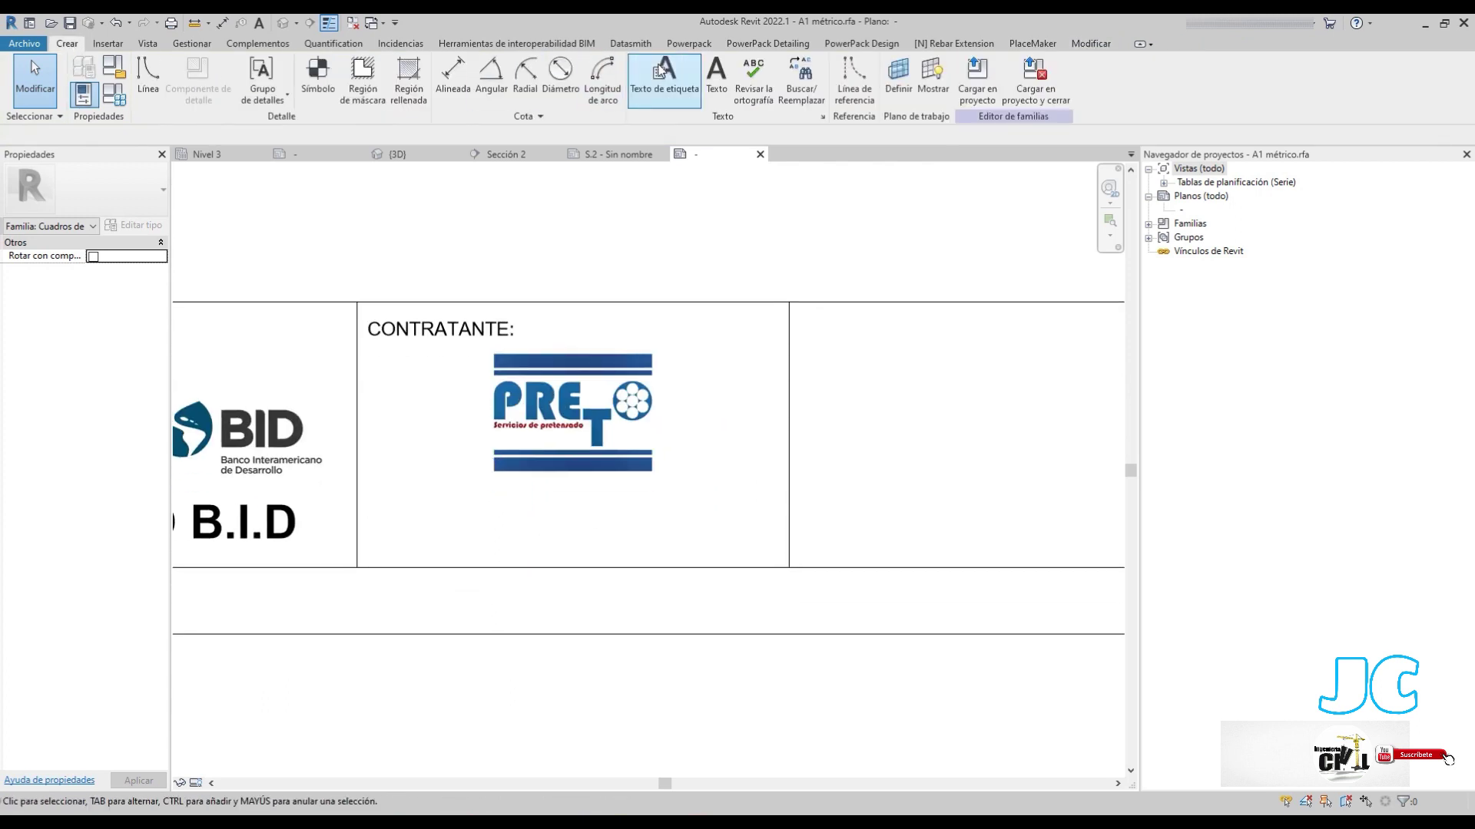
click(663, 80)
click(461, 534)
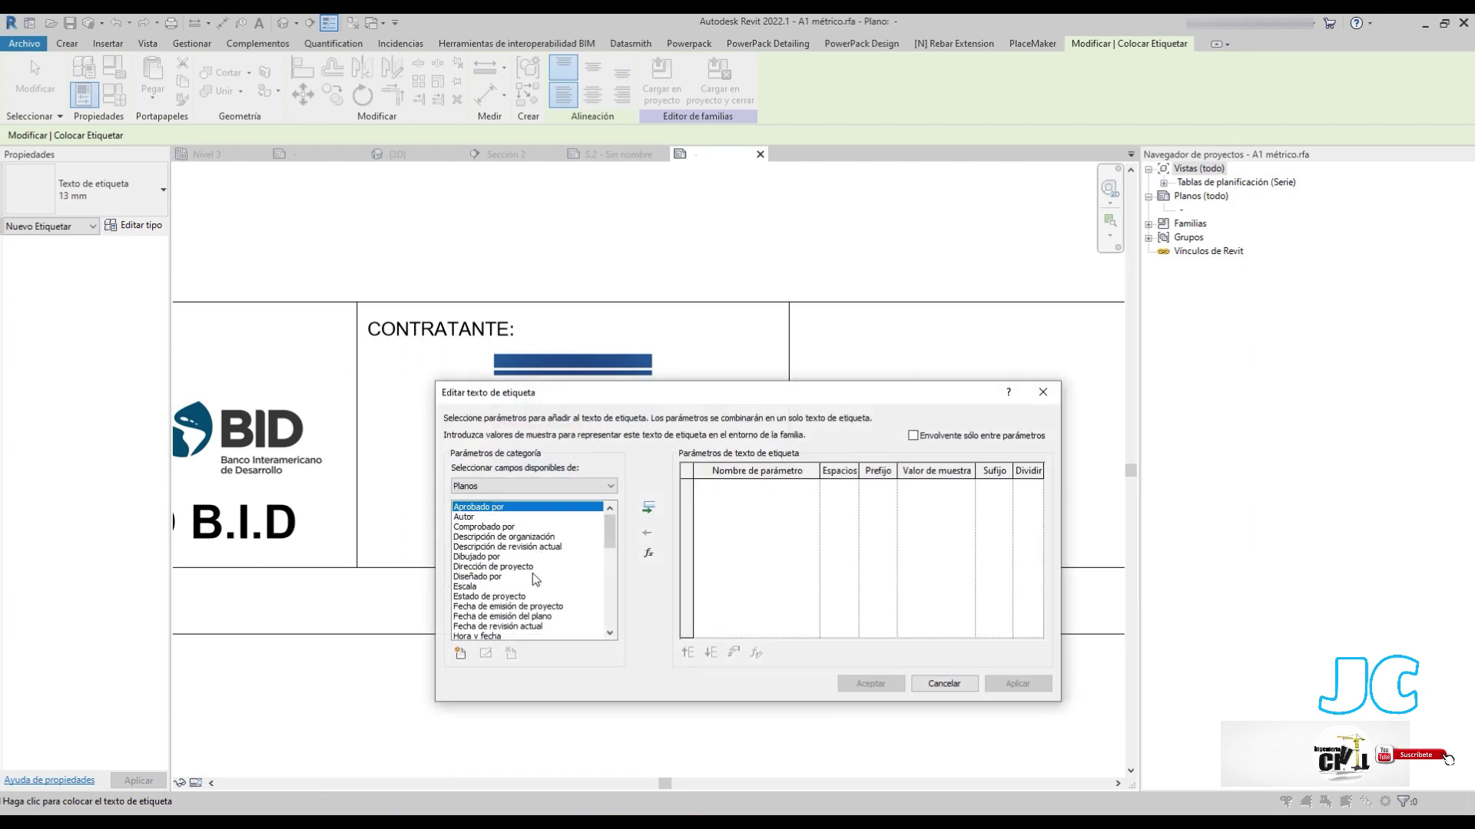
scroll(537, 578, down, 2)
scroll(537, 582, down, 2)
scroll(537, 585, down, 2)
scroll(537, 586, down, 5)
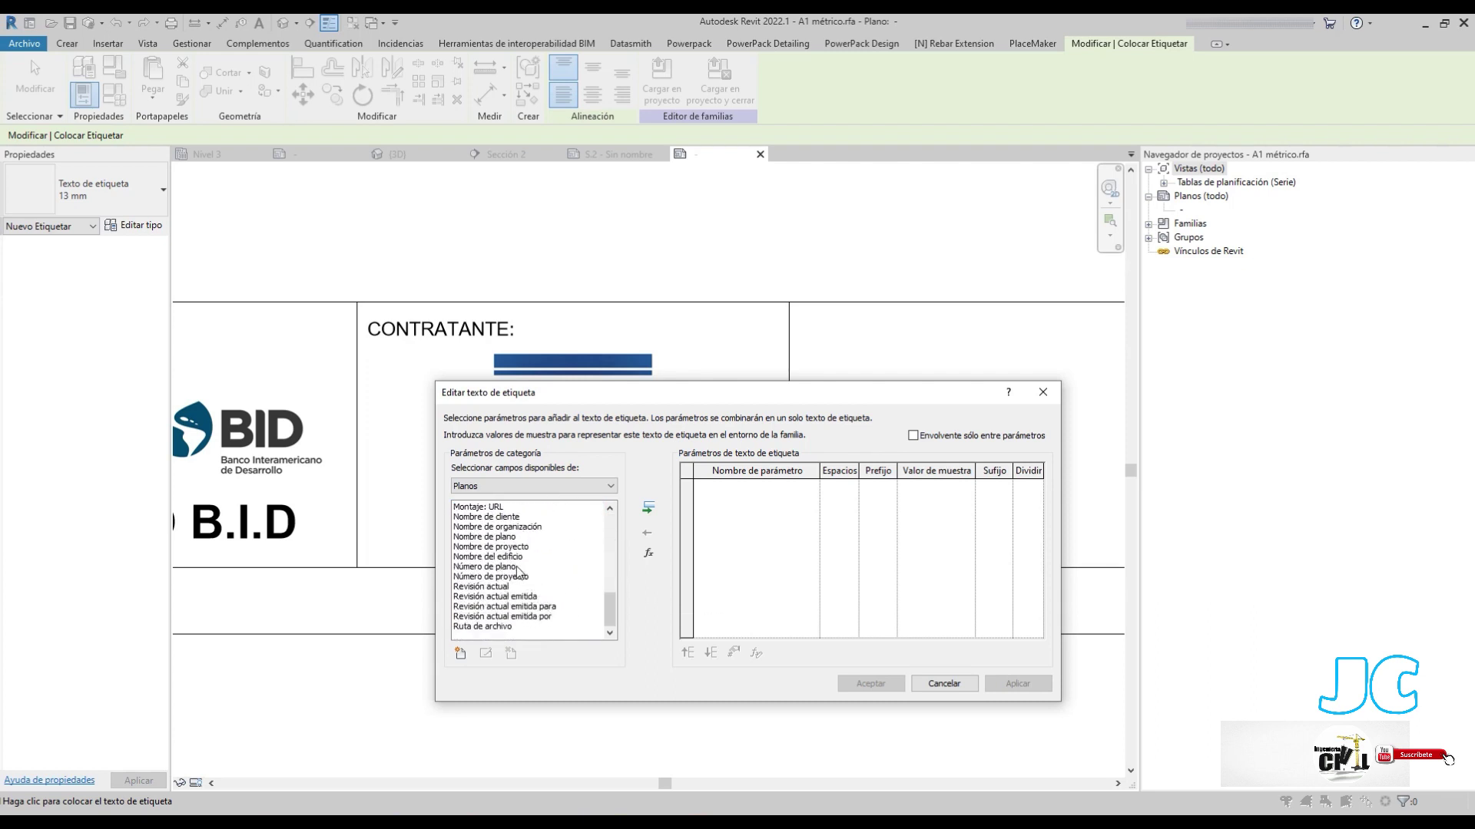
scroll(503, 537, up, 1)
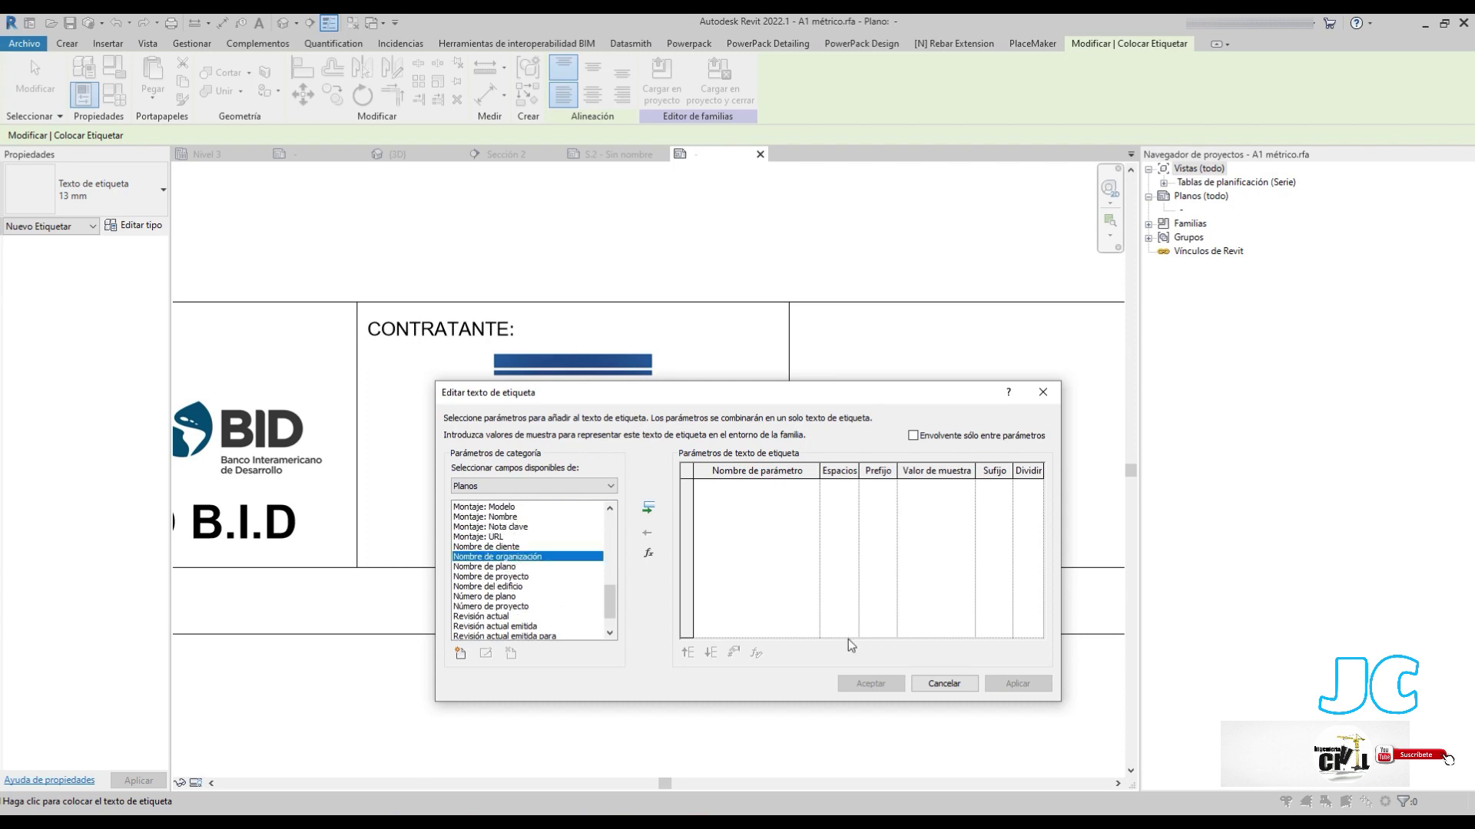
click(649, 508)
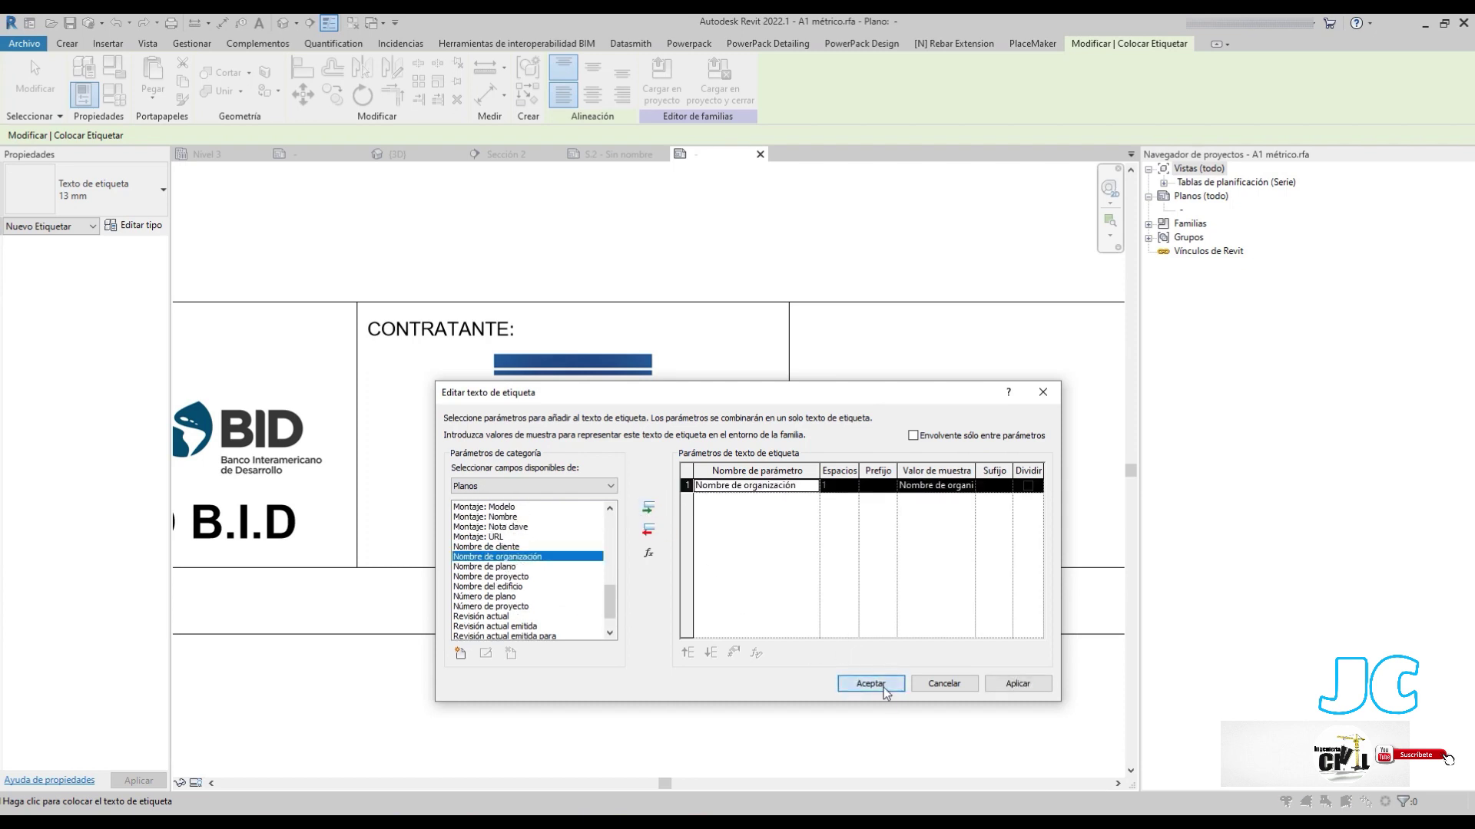
click(870, 683)
scroll(591, 605, down, 3)
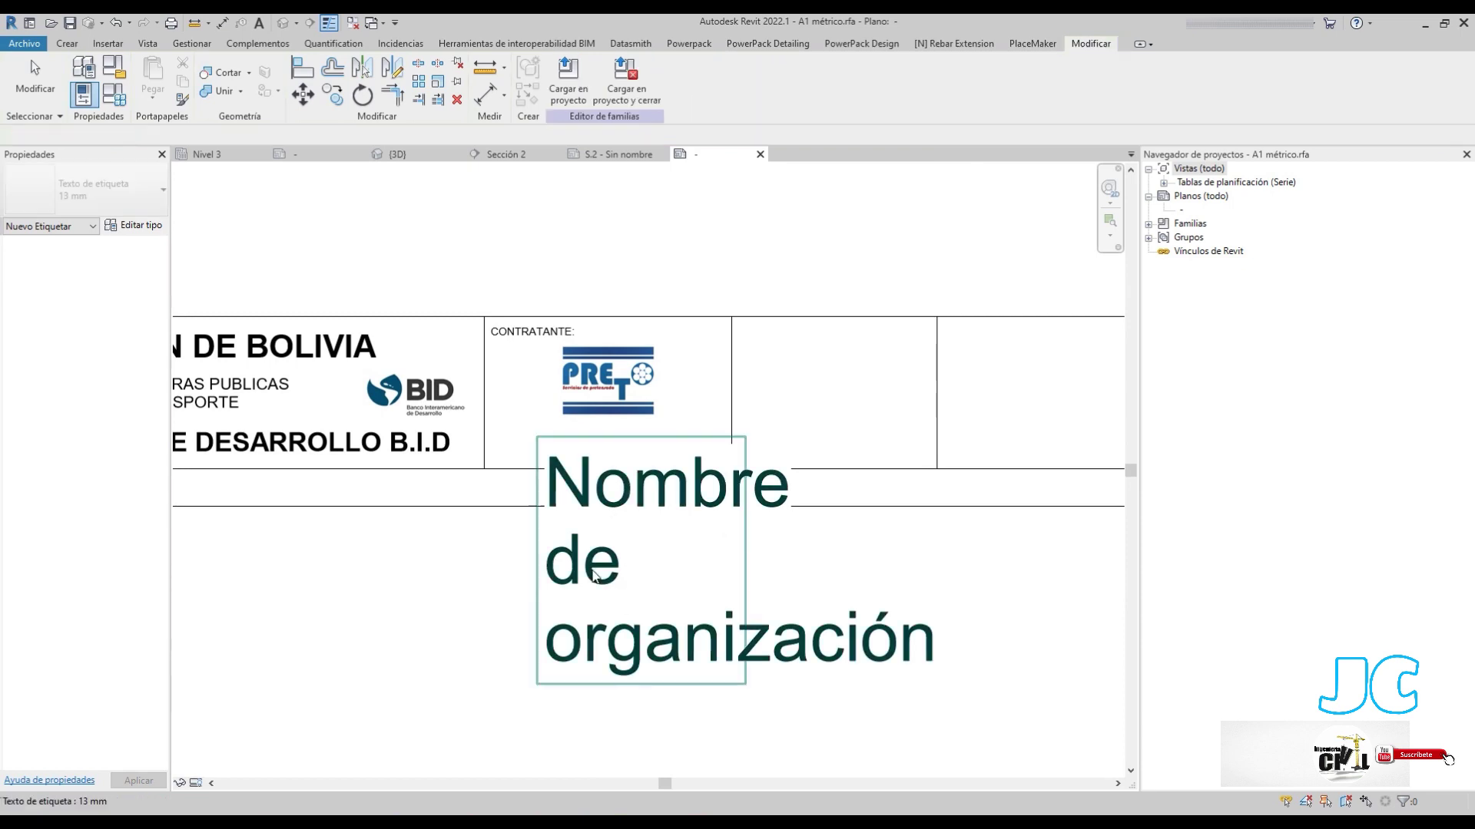
Switch the Nombre de organización label to the 5 mm label text type
key(Escape)
click(74, 190)
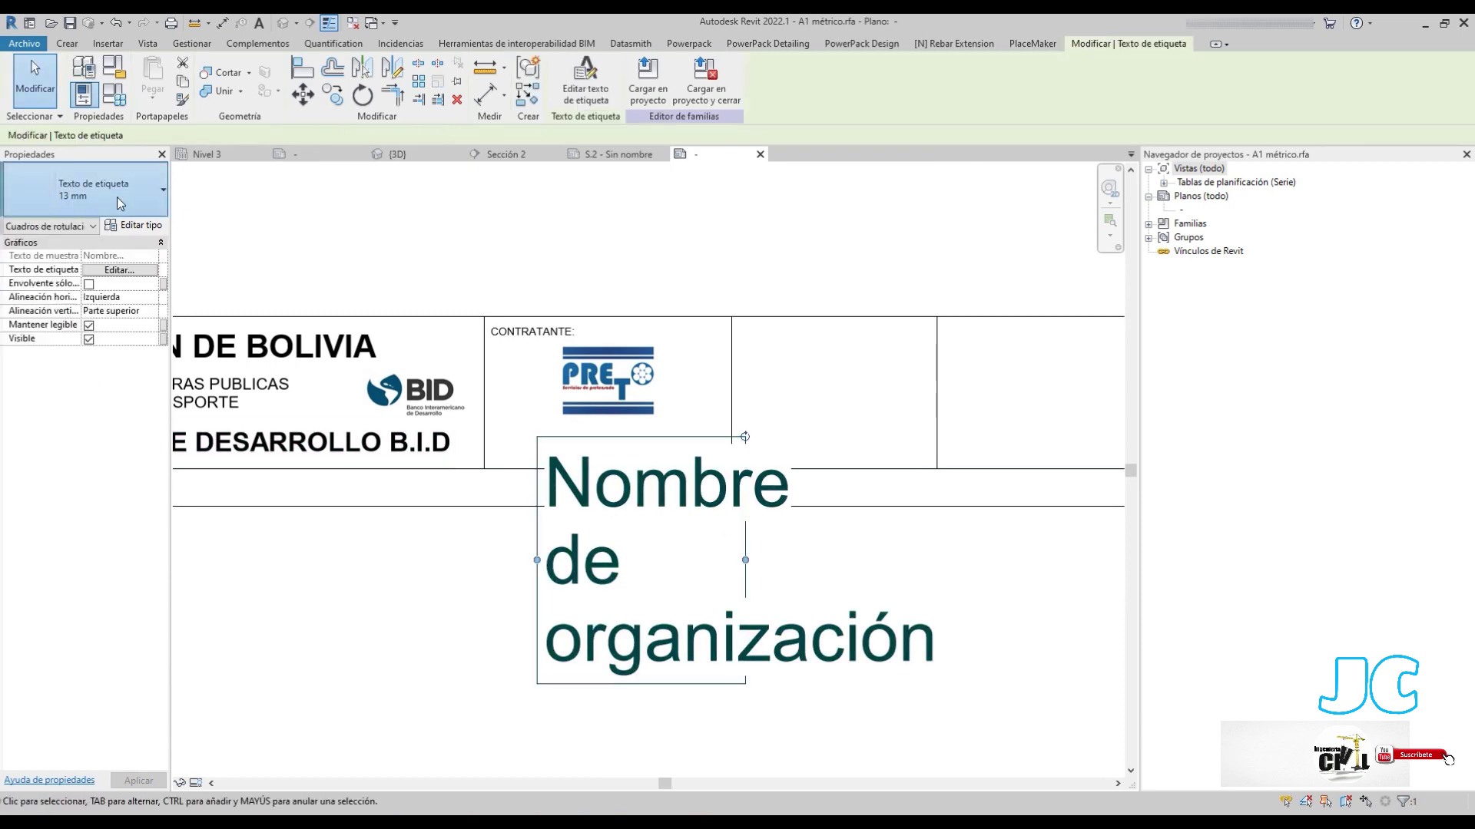
click(64, 283)
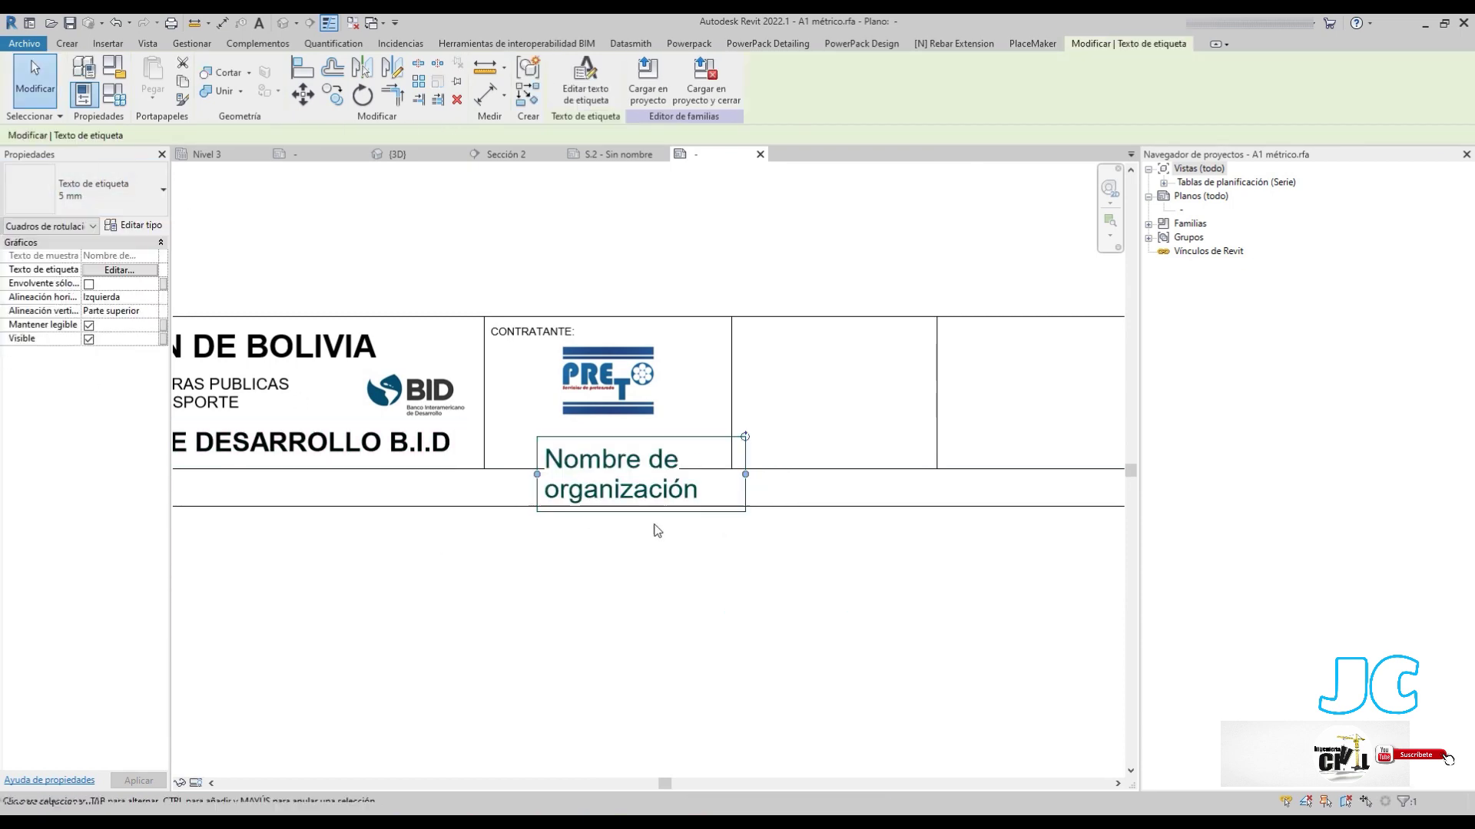
scroll(669, 507, up, 2)
drag(799, 464, 799, 464)
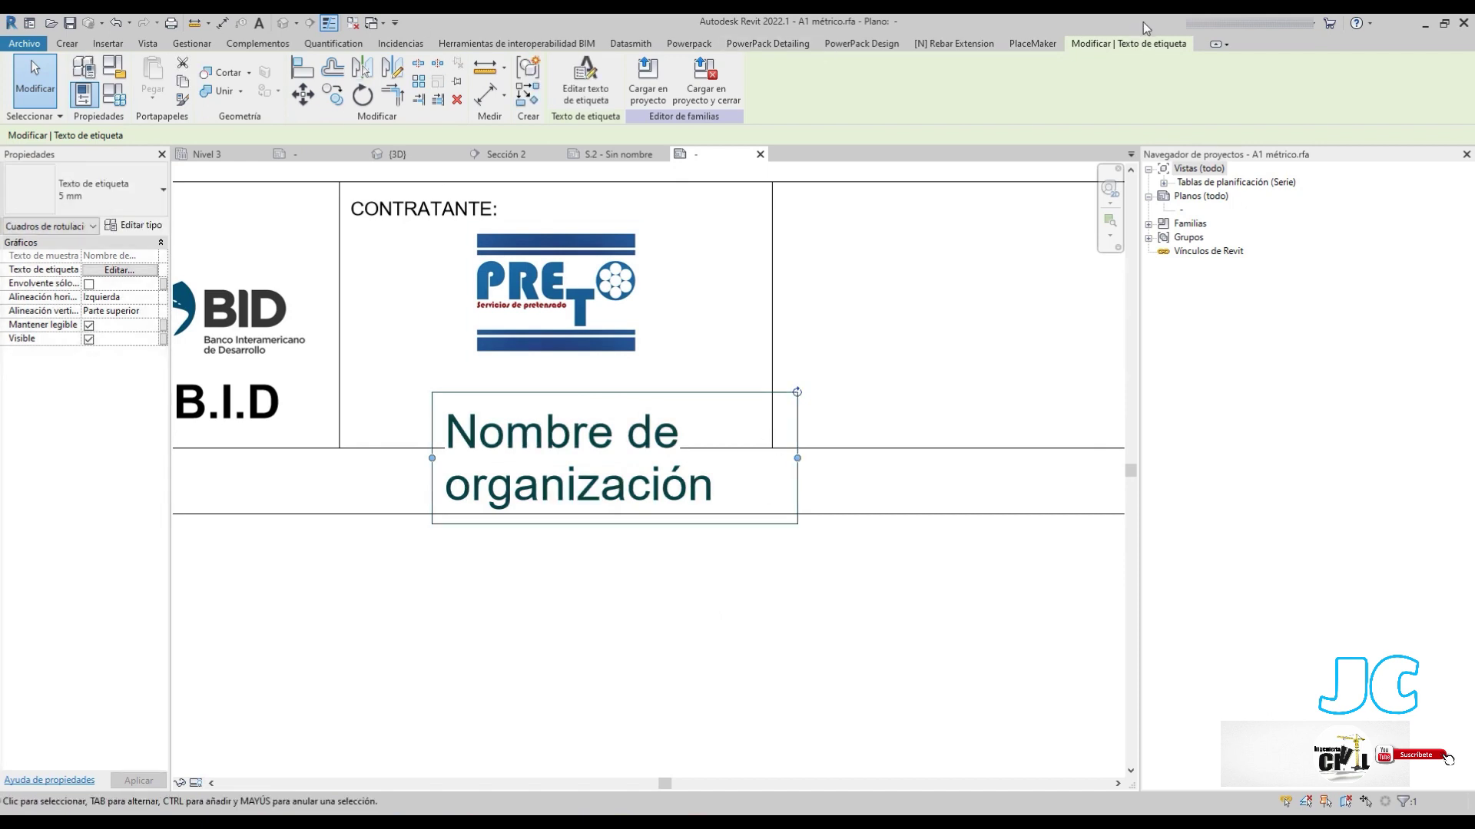
Centre the label text horizontally and vertically, widen its box and move it into position
click(154, 297)
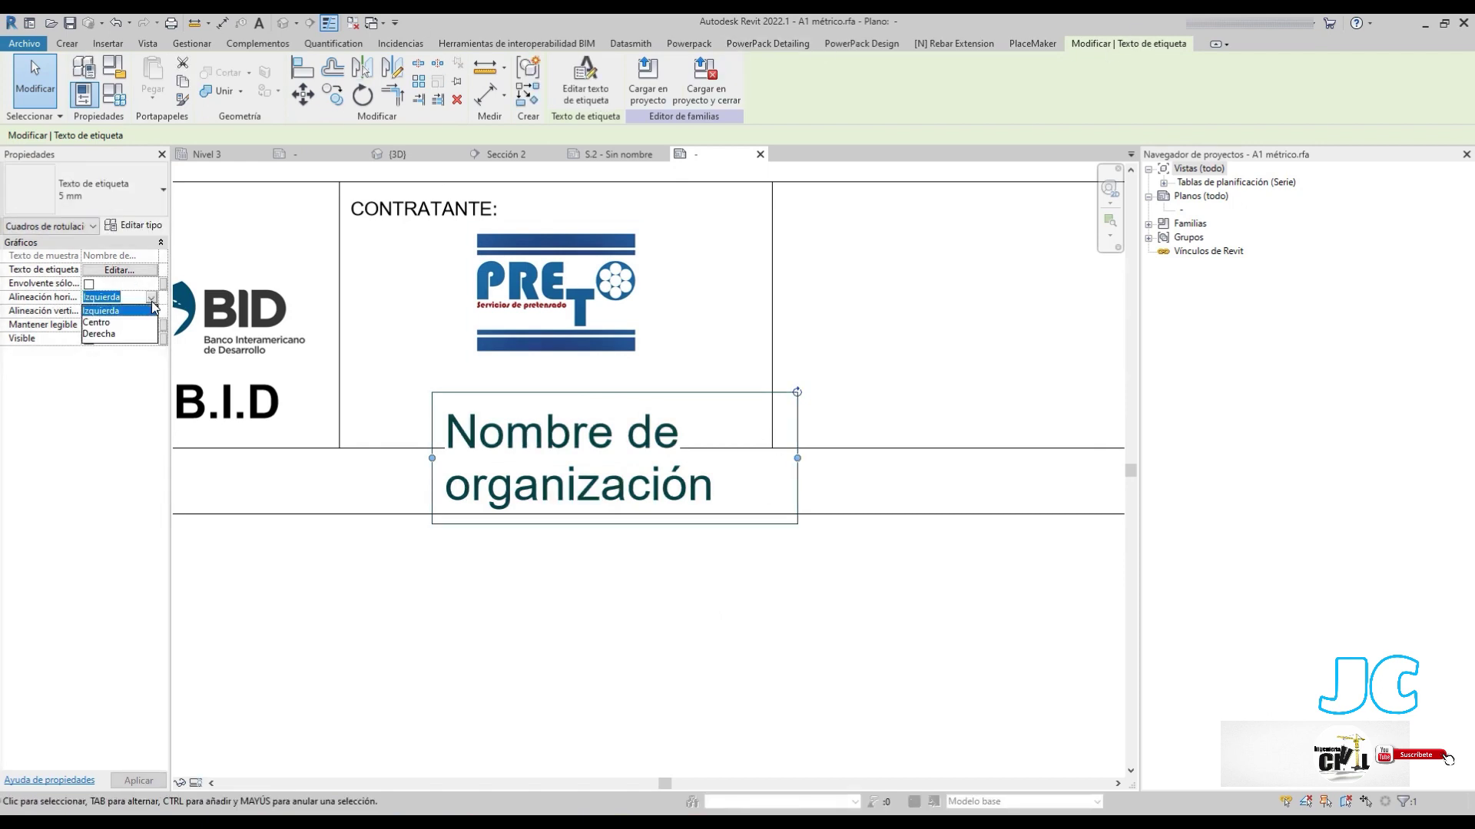
click(116, 324)
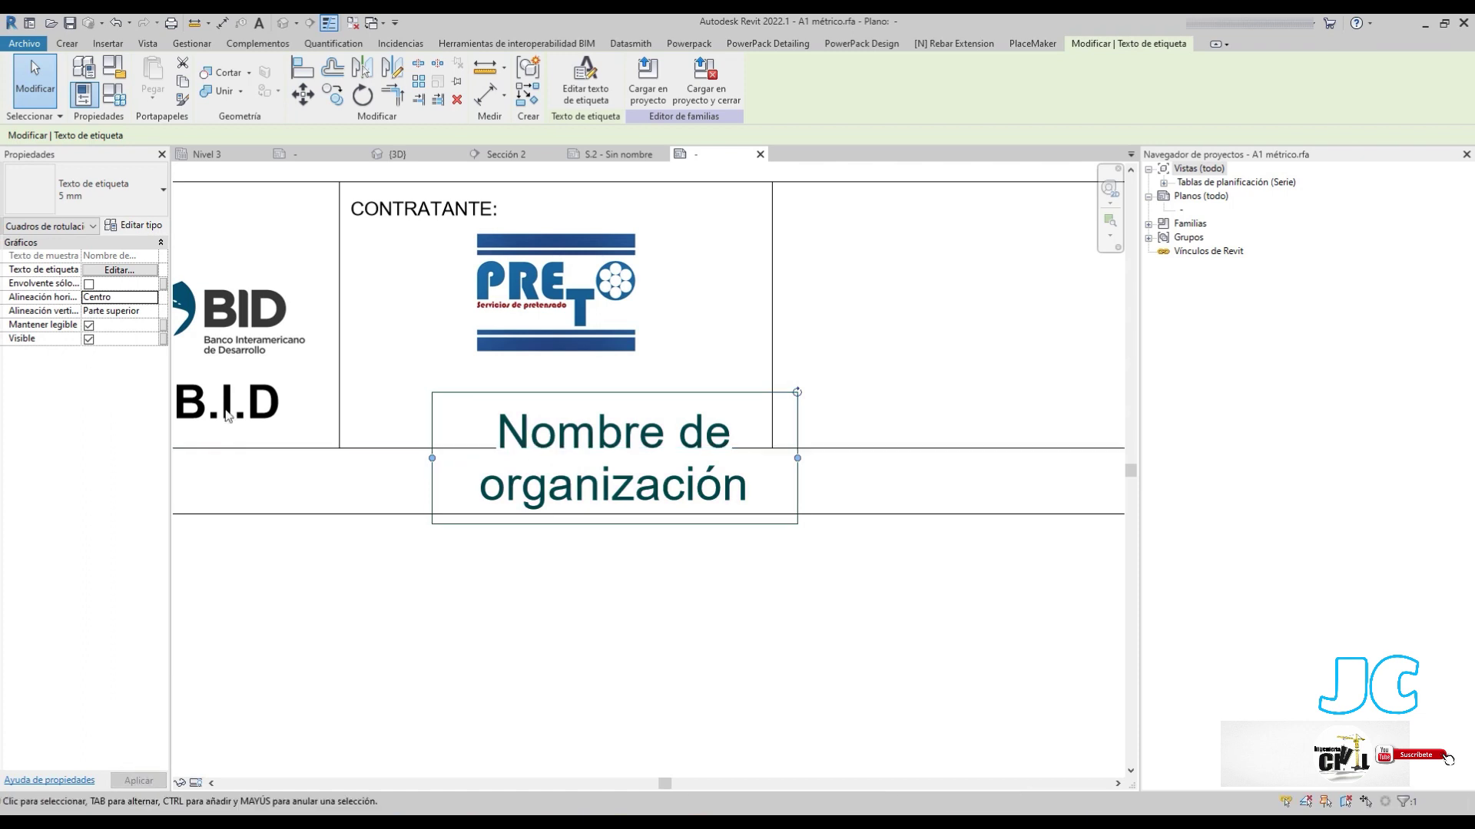
click(150, 310)
click(115, 336)
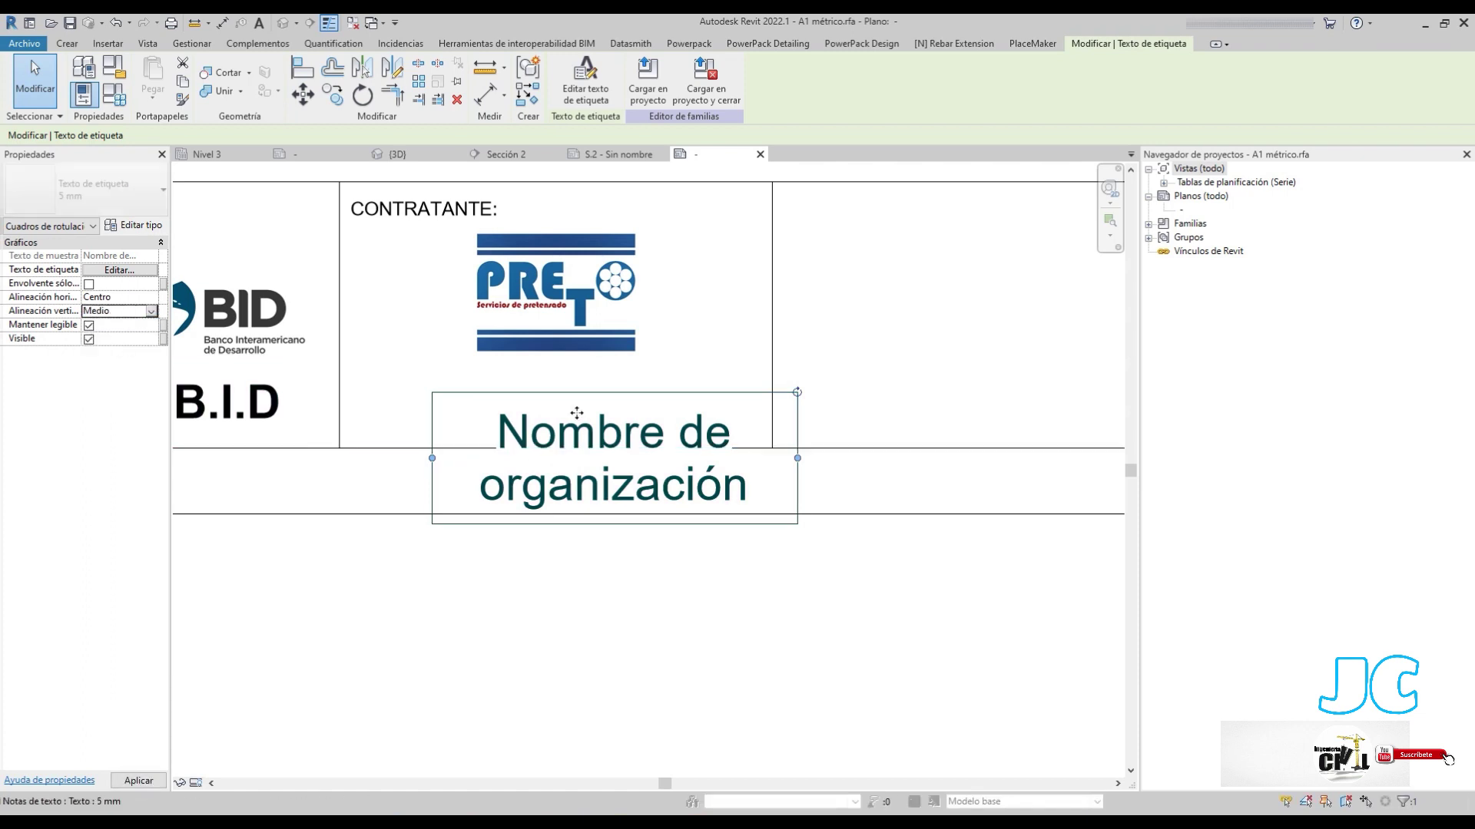
drag(798, 459, 901, 458)
drag(403, 460, 373, 416)
Bring up the Propiedades de tipo of the 5 mm label text type
click(88, 190)
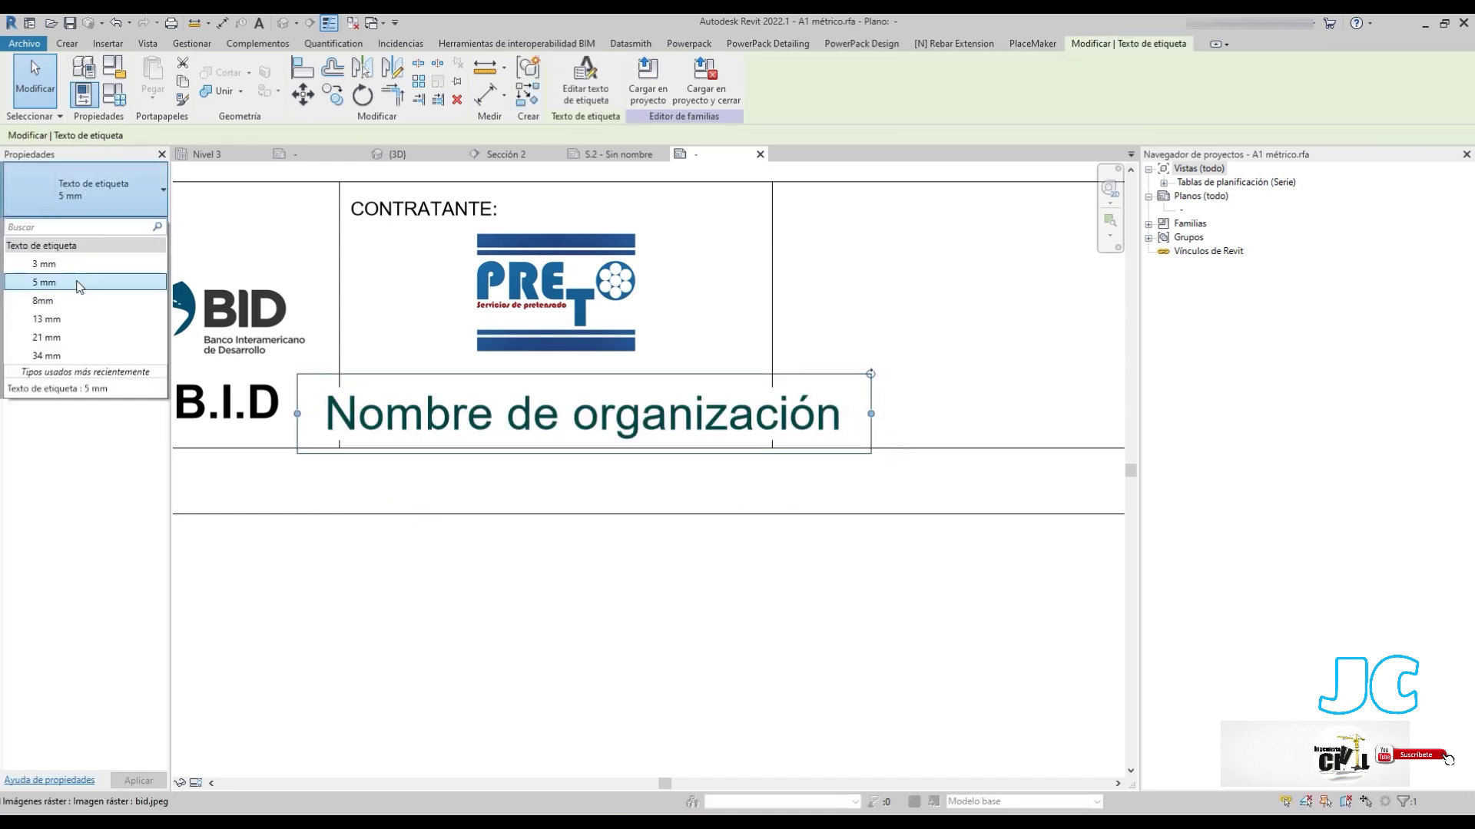
click(119, 196)
click(132, 225)
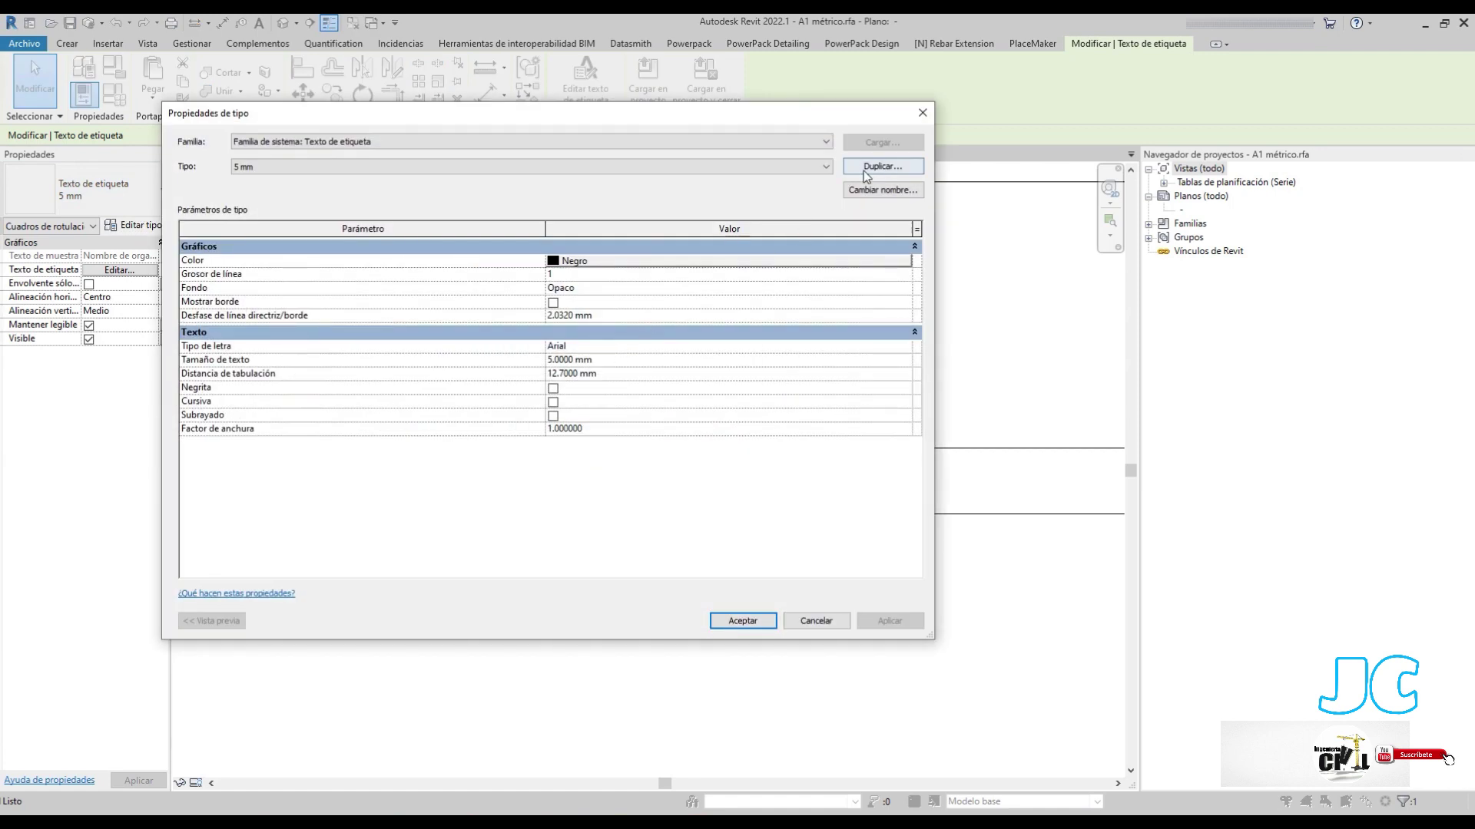
Duplicate the 5 mm label type as 4mm with a 4 mm text size
click(866, 175)
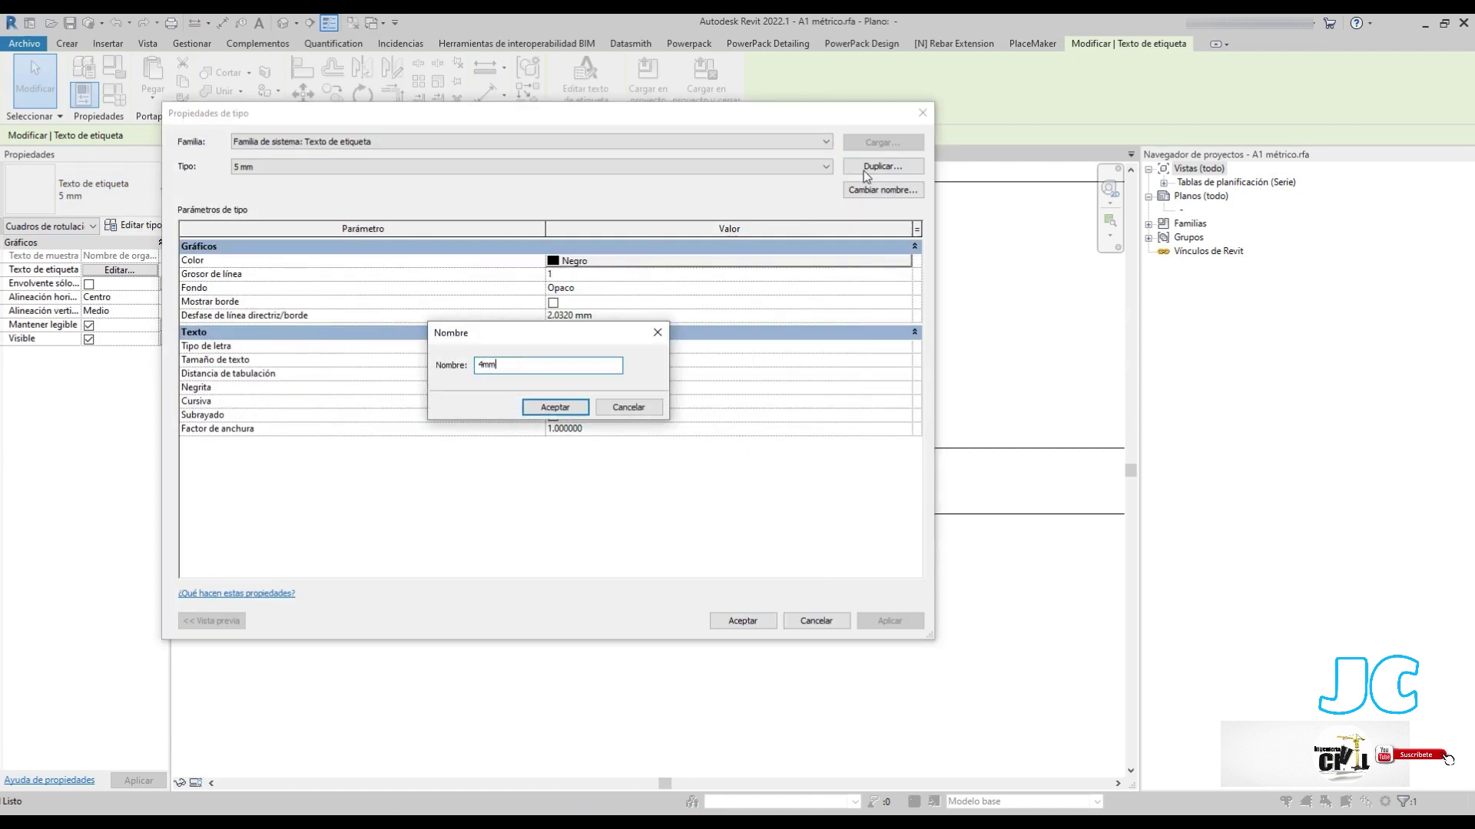
key(Return)
click(650, 362)
text(4)
click(730, 622)
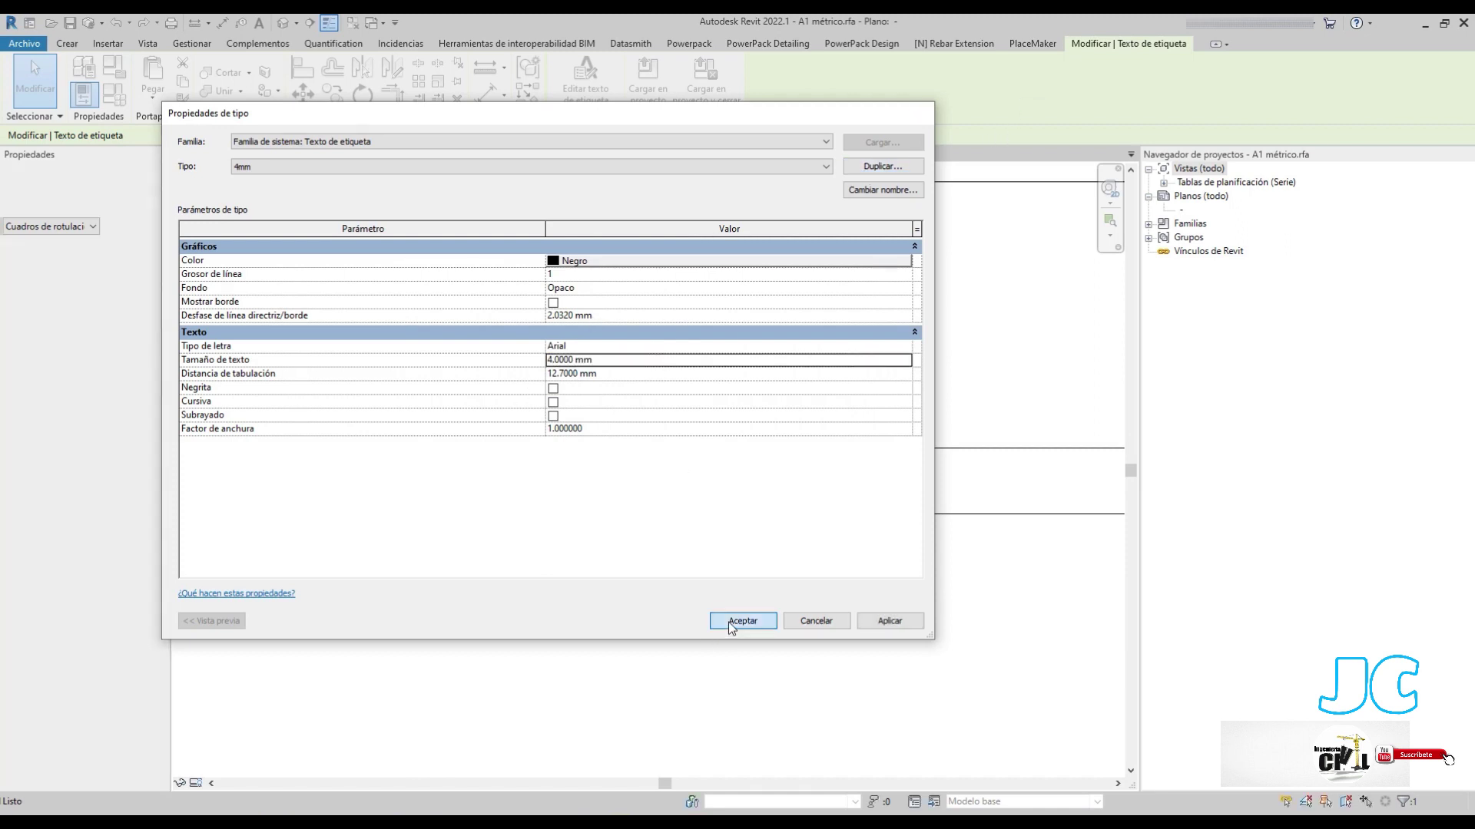
Narrow the Nombre de organización label box from its left edge and reposition it
click(412, 481)
click(303, 415)
drag(299, 414, 365, 415)
drag(516, 417, 483, 400)
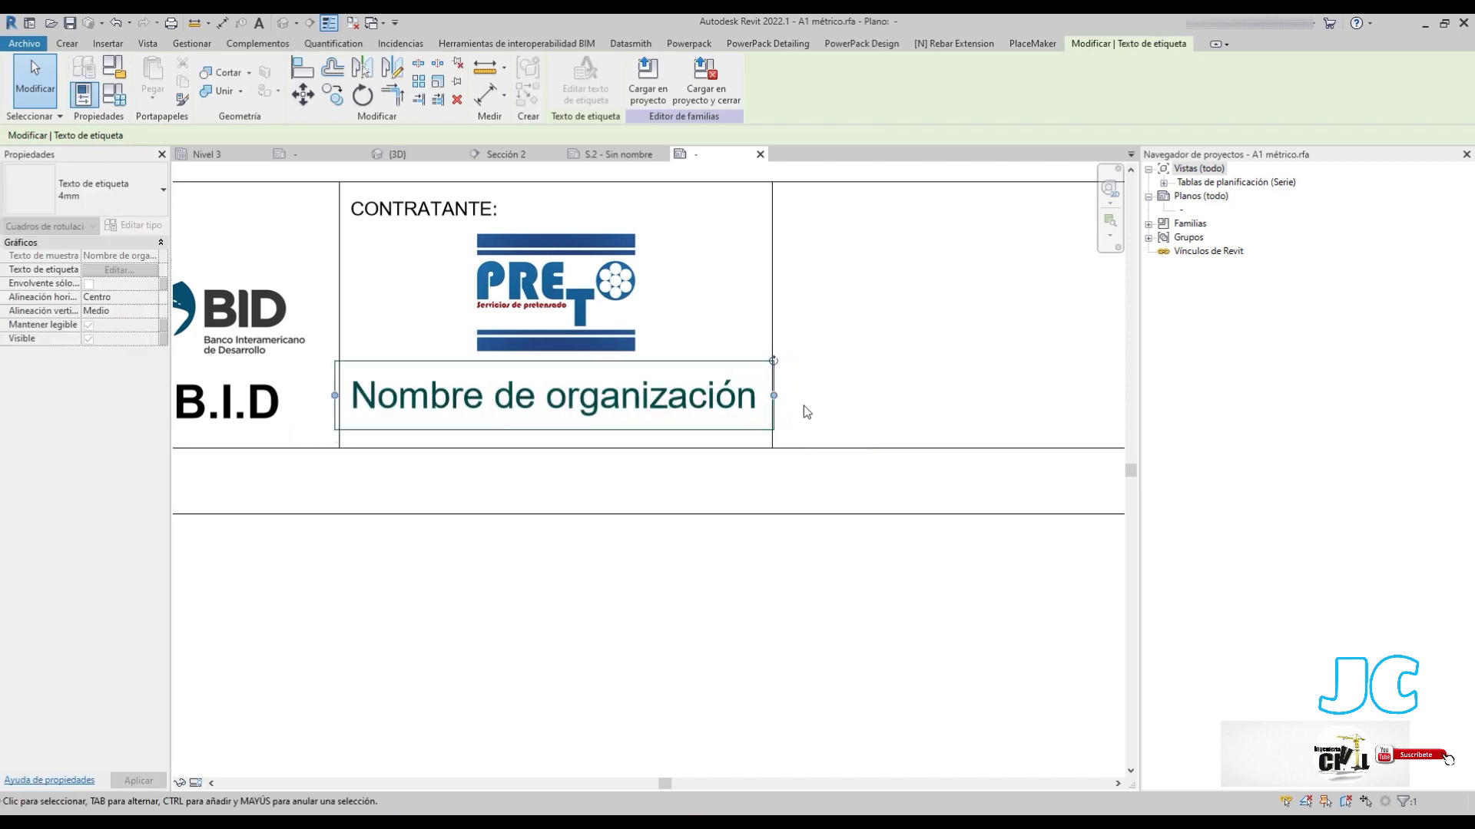
click(803, 407)
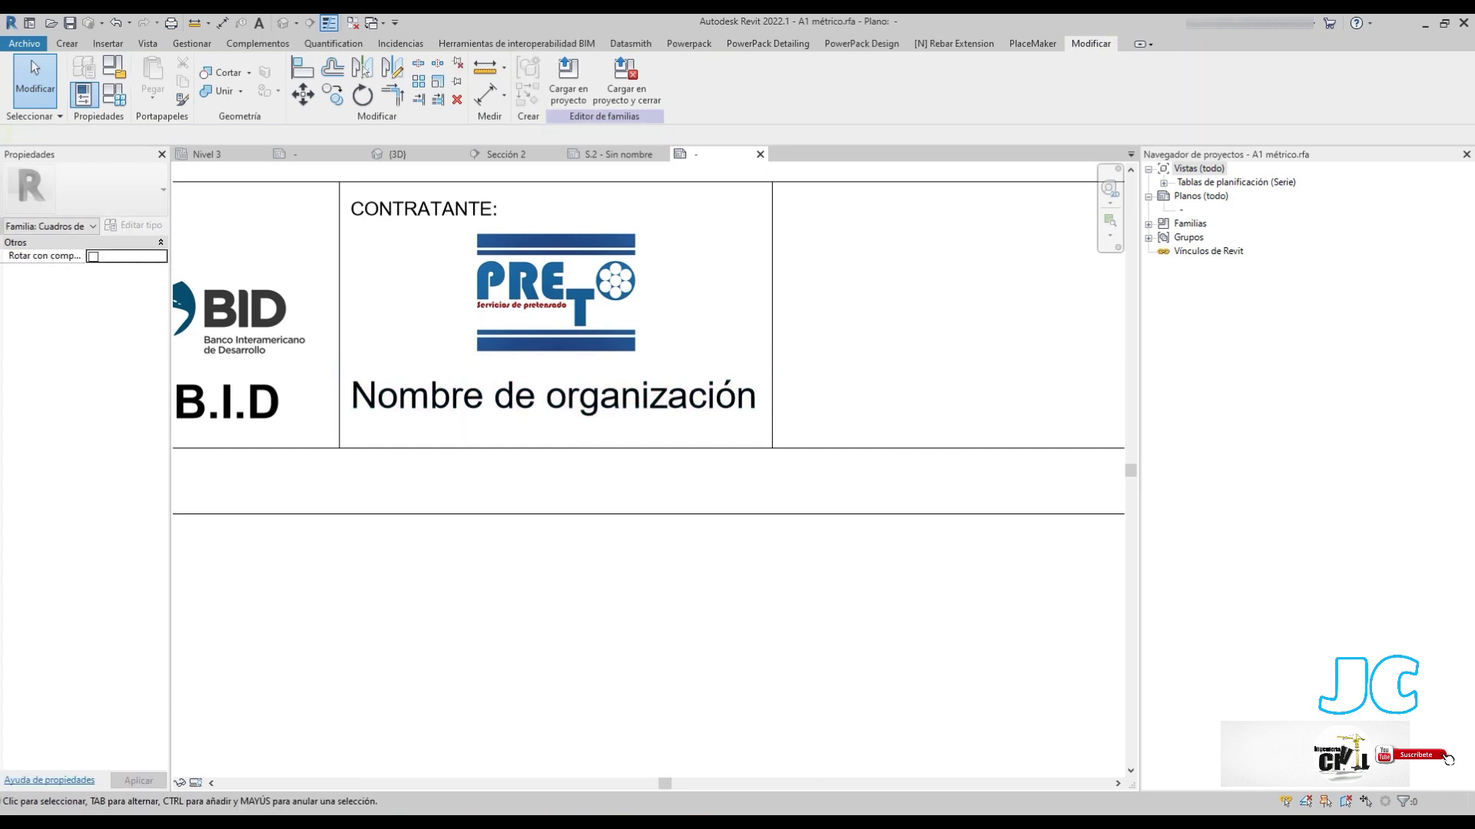
Rename the label type to 2.5mm and set its text size to 2.5 mm
click(528, 403)
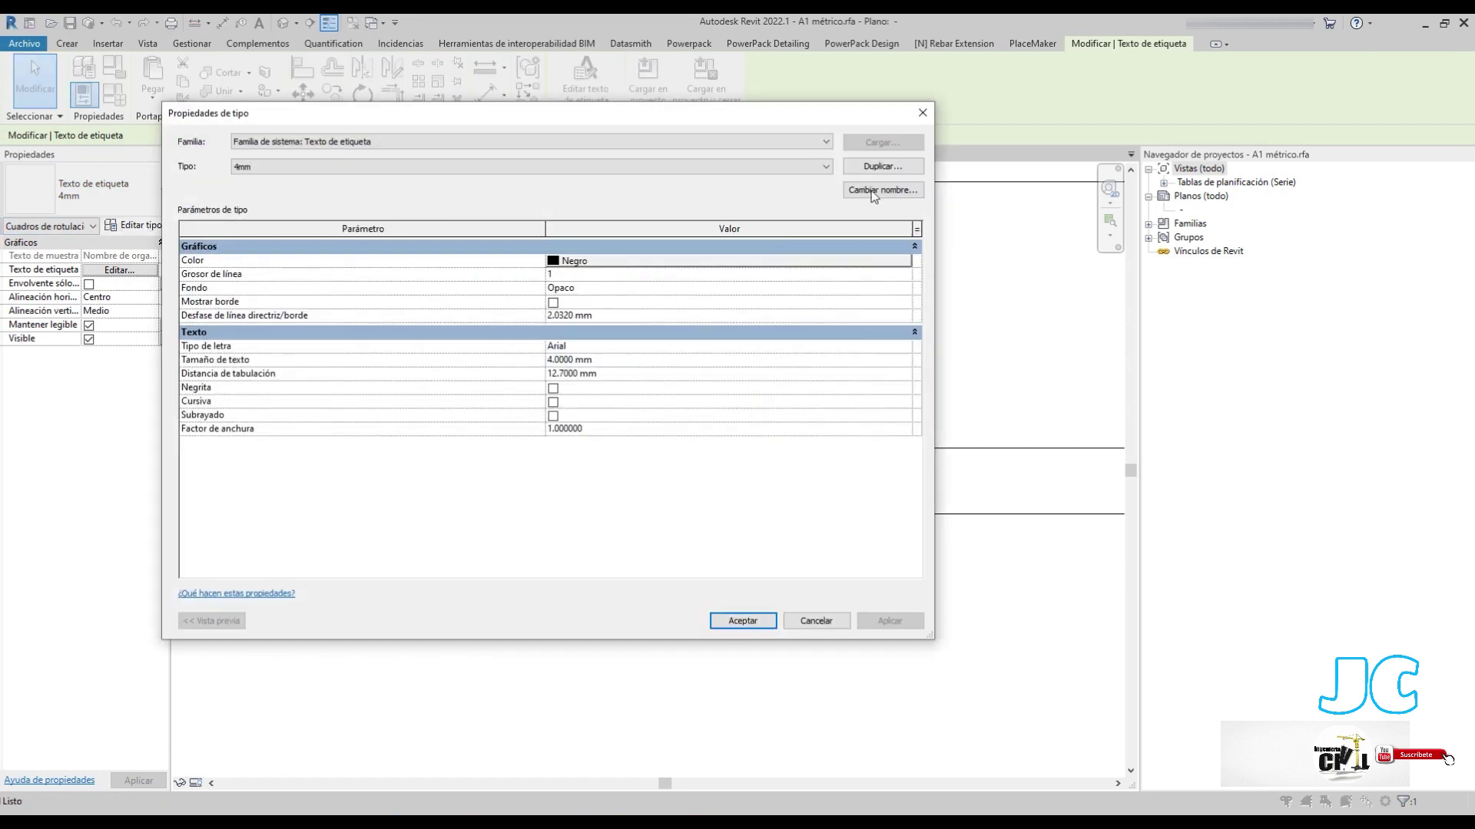
click(864, 190)
text(5mm)
key(Return)
click(622, 361)
text(2.5)
key(Return)
click(742, 620)
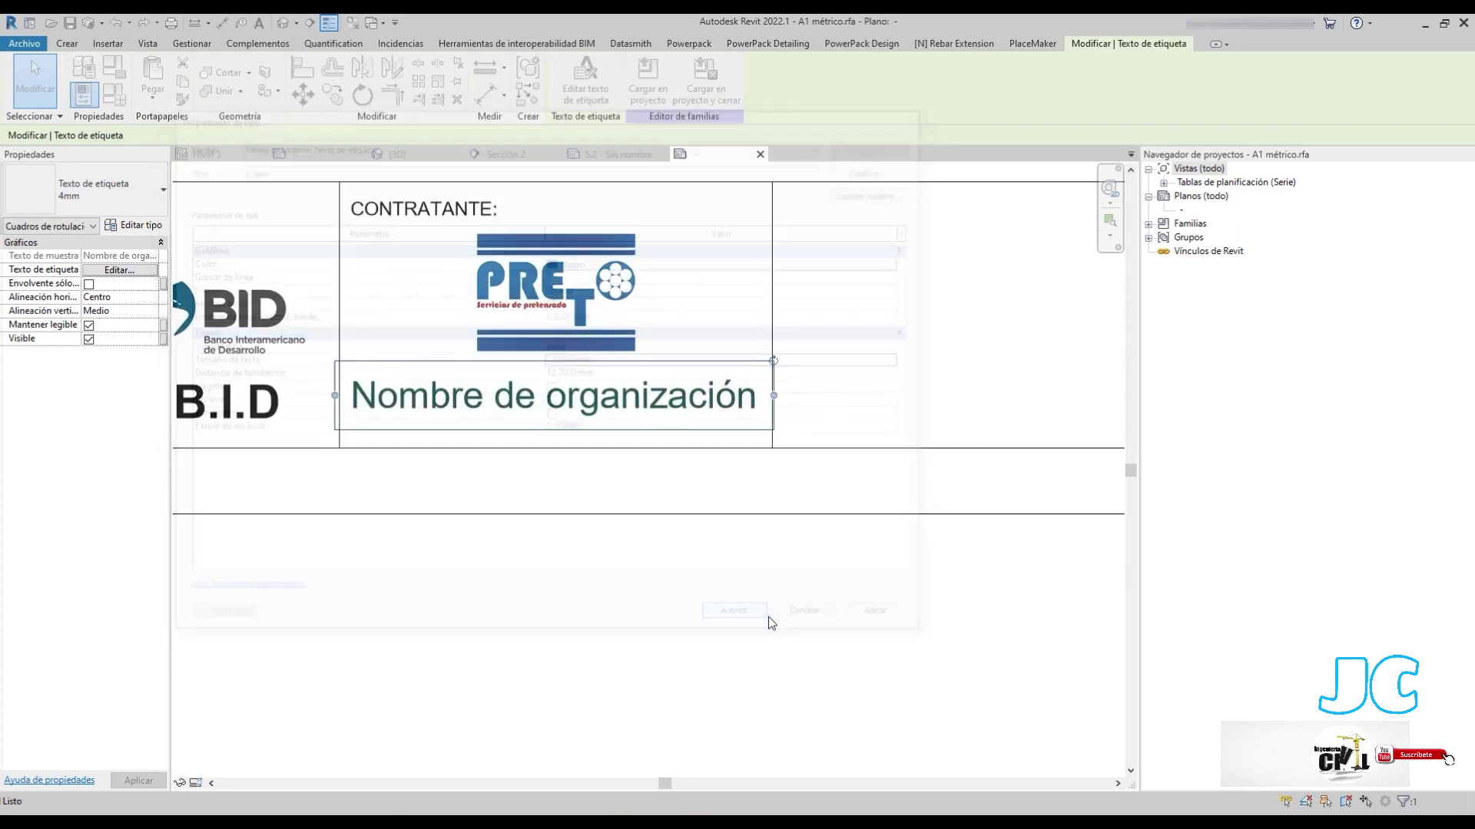
Trim the label box to fit the cell and move it up toward the logo
scroll(330, 421, up, 2)
drag(283, 394, 292, 392)
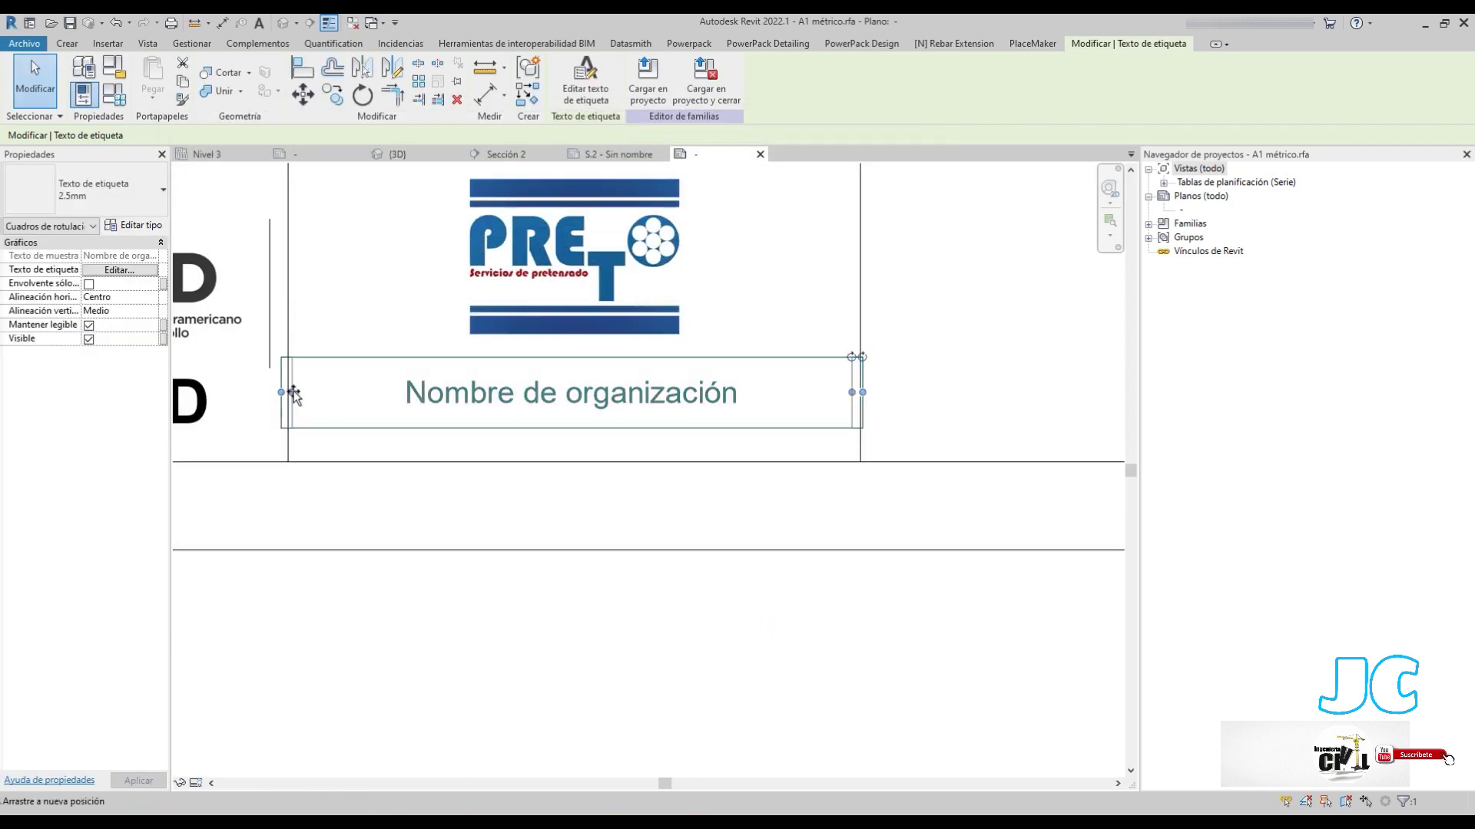
drag(676, 349, 688, 349)
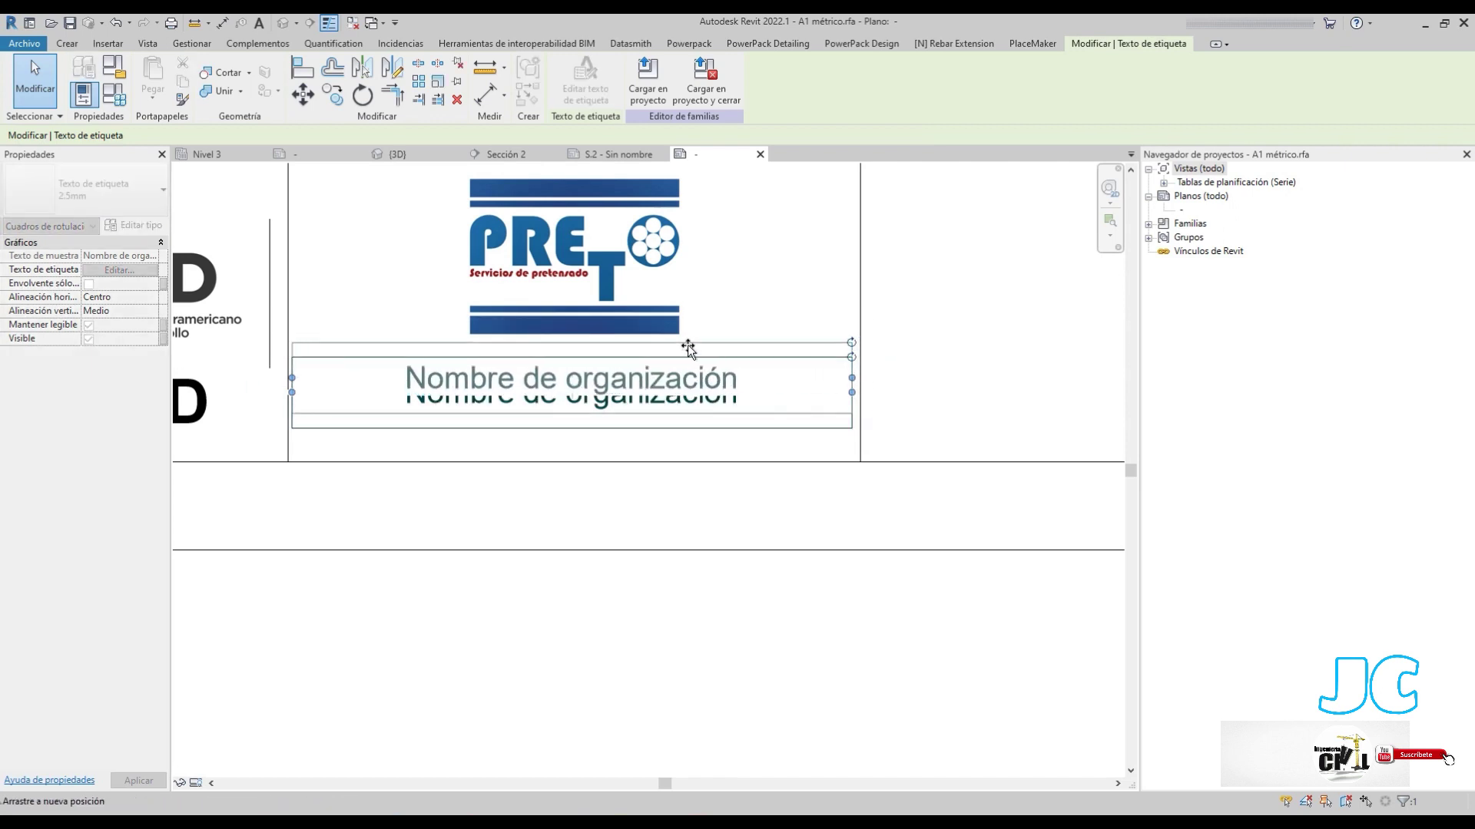
click(521, 606)
scroll(527, 596, down, 4)
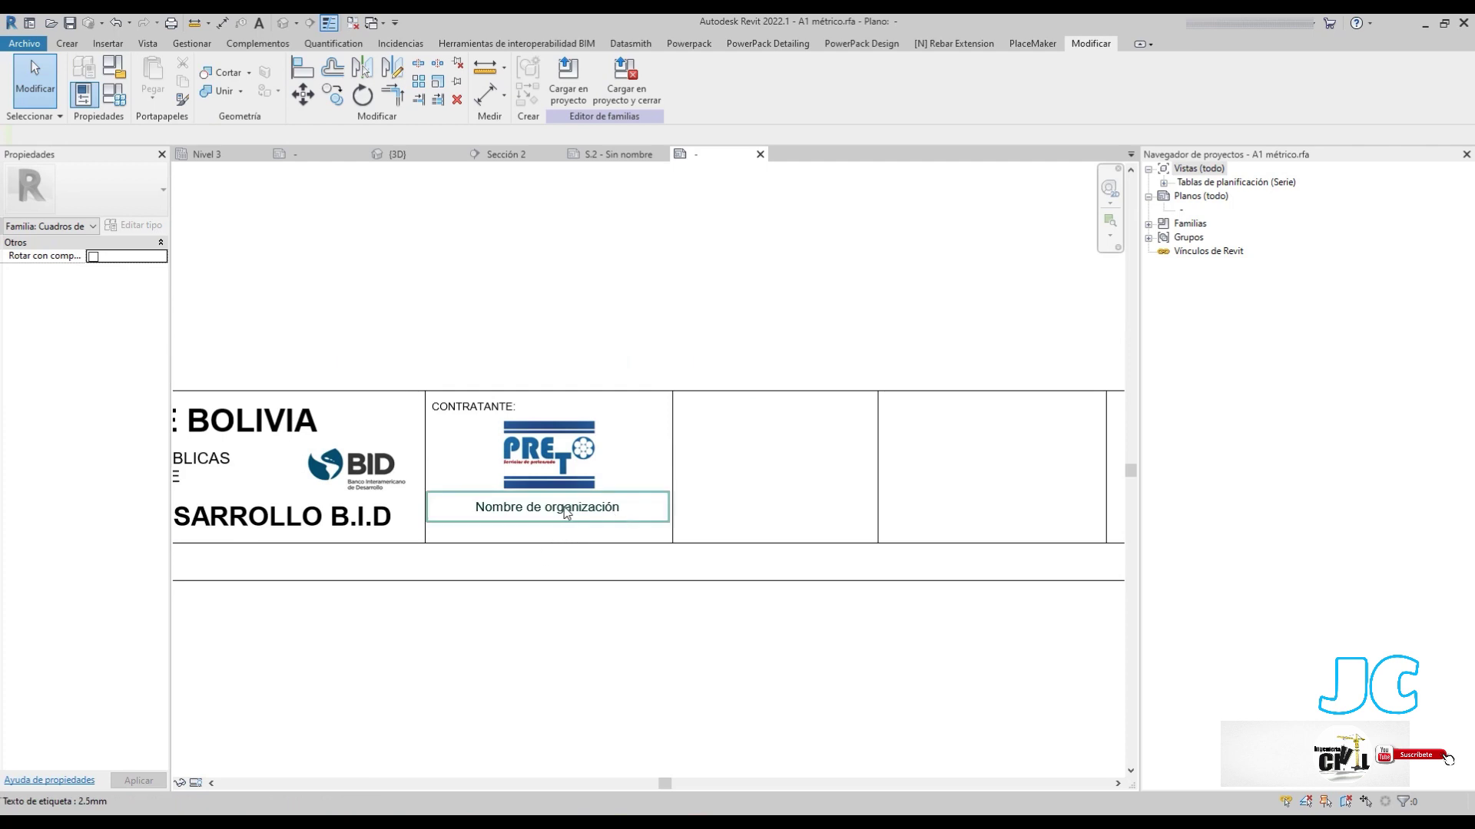
Enlarge the PRETO logo and move the Nombre de organización label below it
click(560, 455)
scroll(569, 465, up, 3)
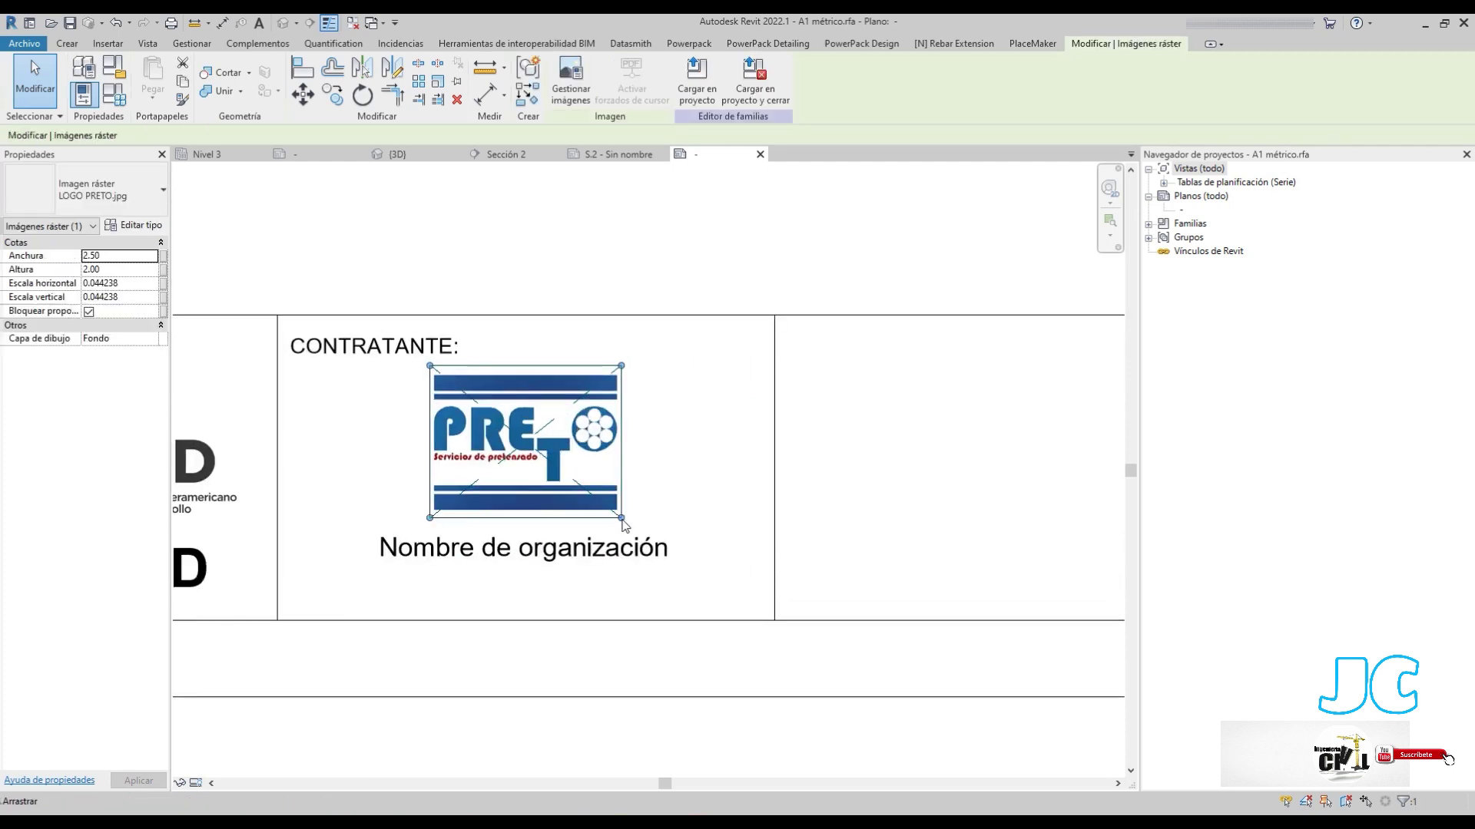
drag(623, 519, 657, 534)
click(492, 560)
drag(492, 560, 494, 592)
click(609, 718)
scroll(609, 717, down, 3)
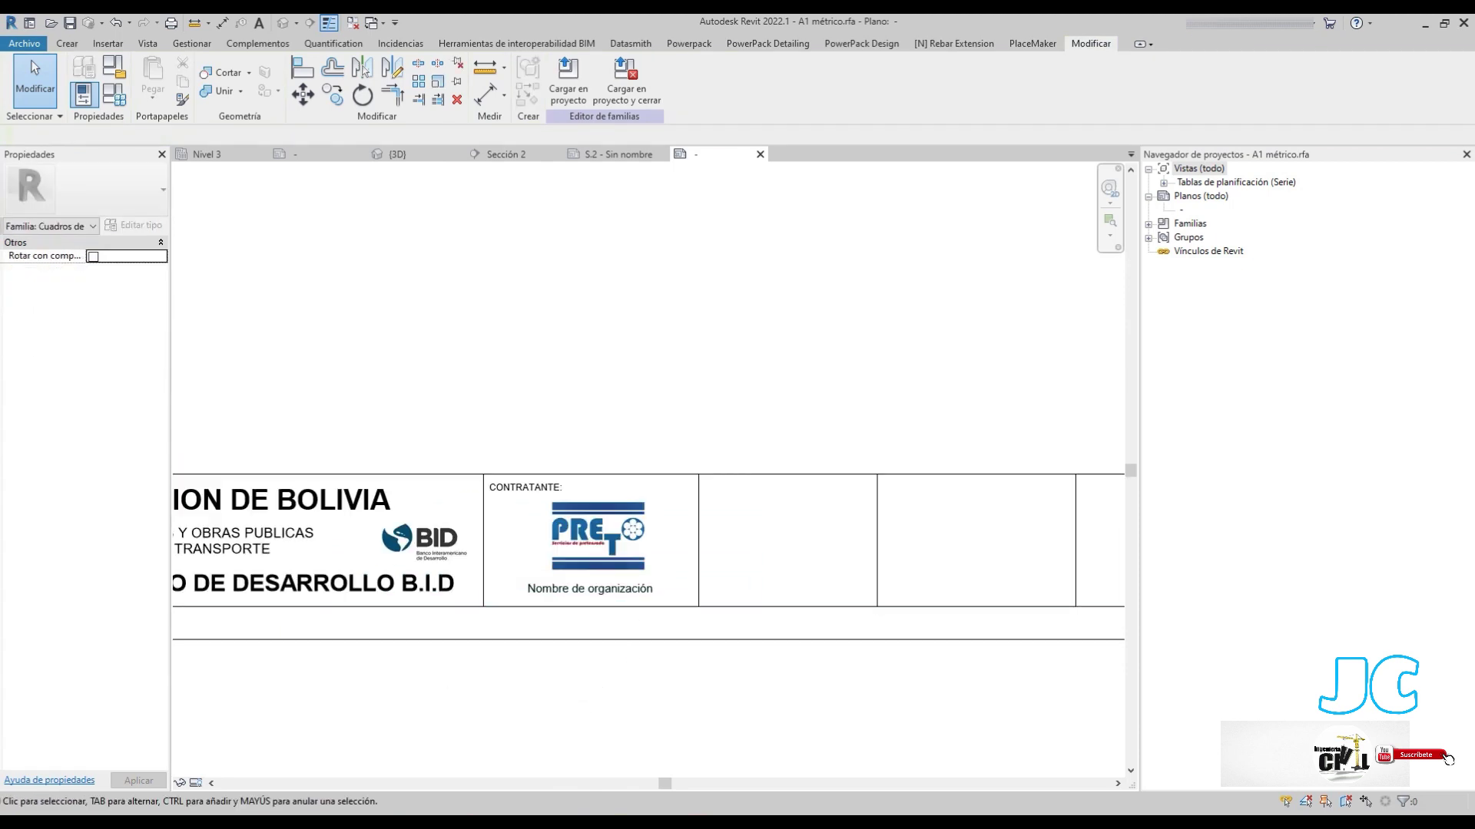
Copy the CONTRATANTE: heading into the next two cells
scroll(572, 495, up, 2)
click(537, 484)
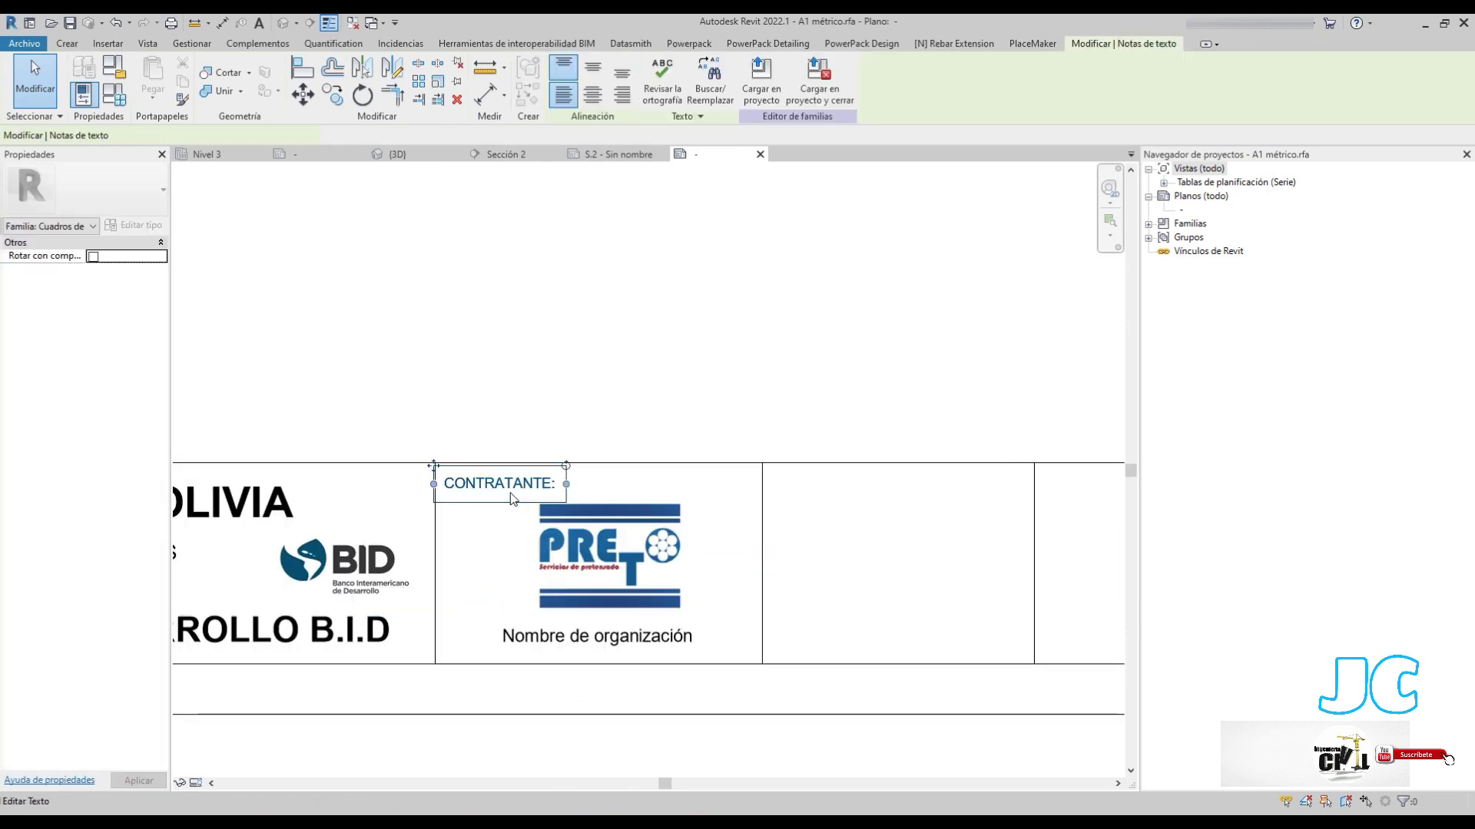
click(435, 463)
click(763, 462)
middle_drag(763, 464, 442, 434)
click(607, 441)
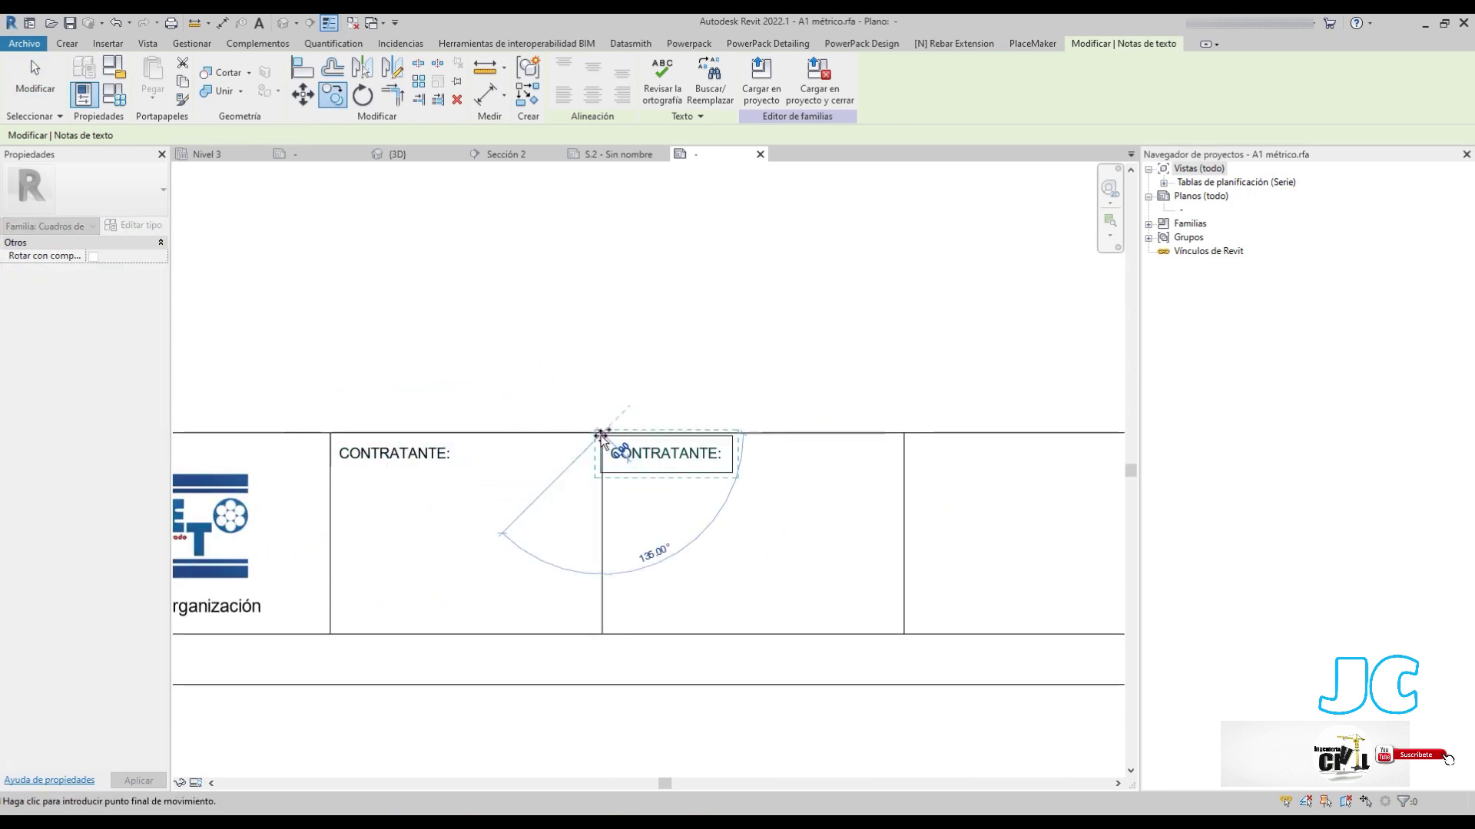
key(Escape)
key(Escape)
middle_drag(412, 527, 583, 466)
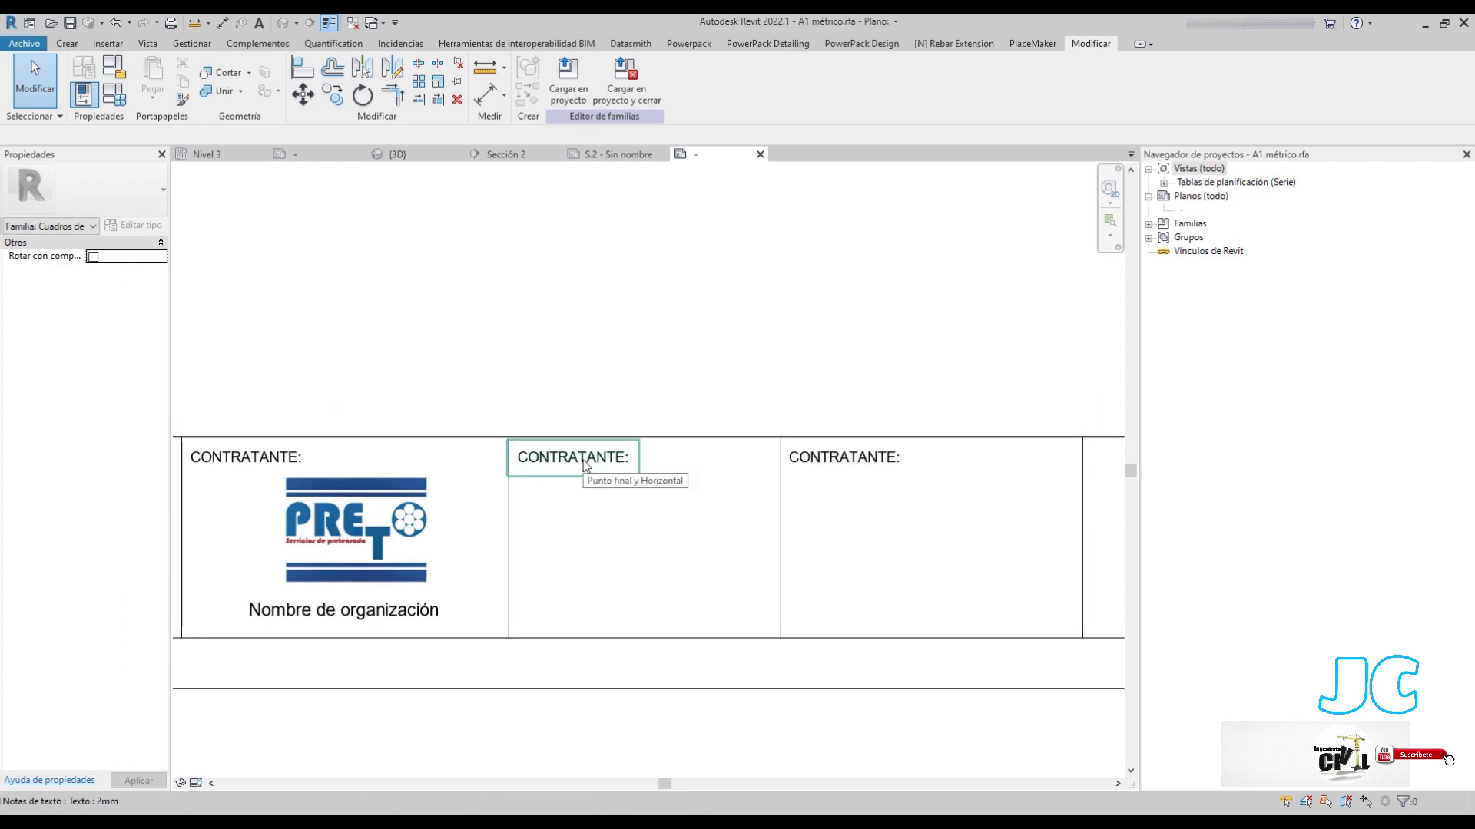
Retype the middle heading copy as CONSULTOR:
click(584, 463)
click(612, 457)
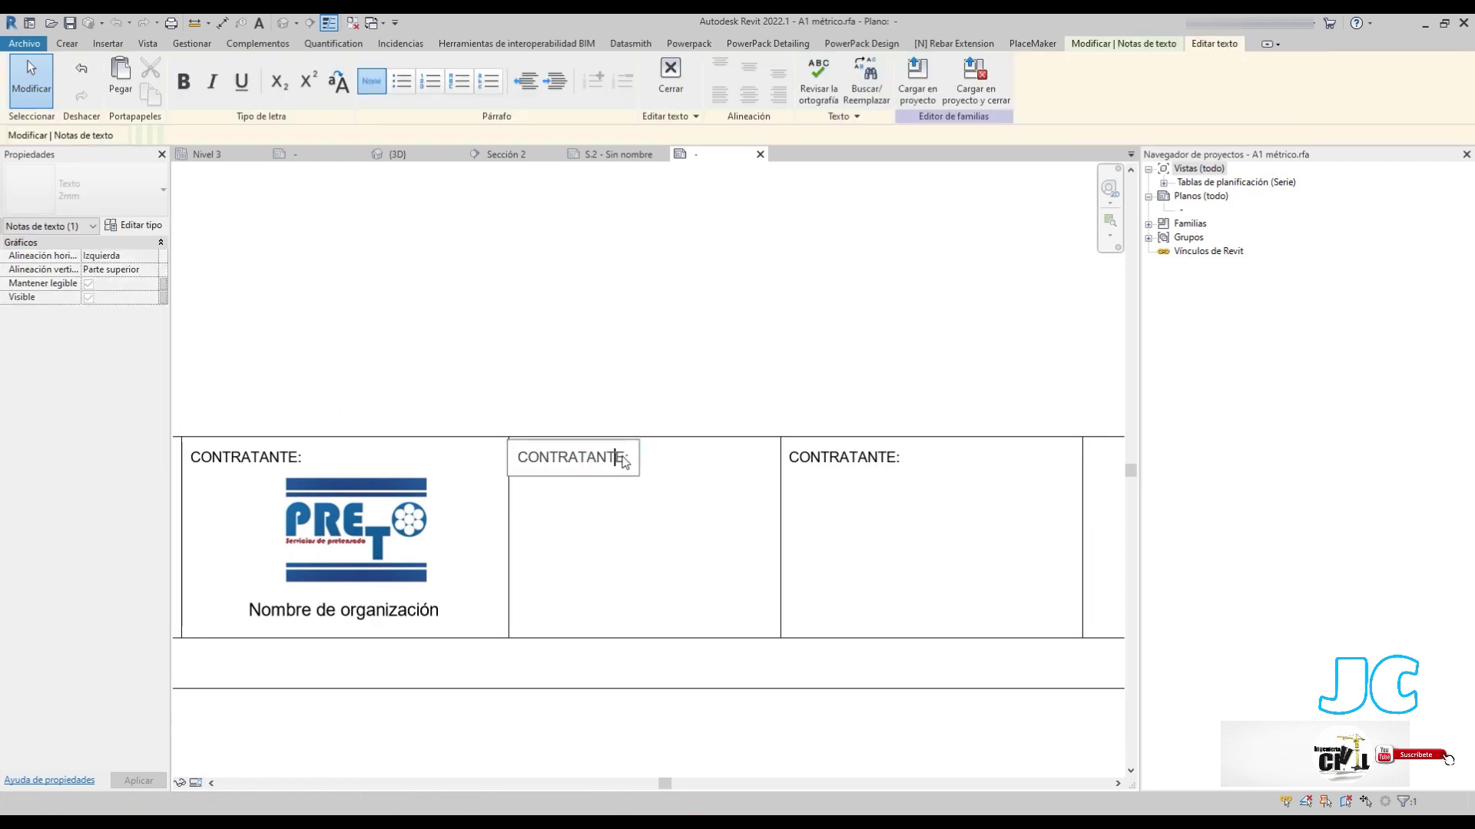
drag(623, 458, 499, 467)
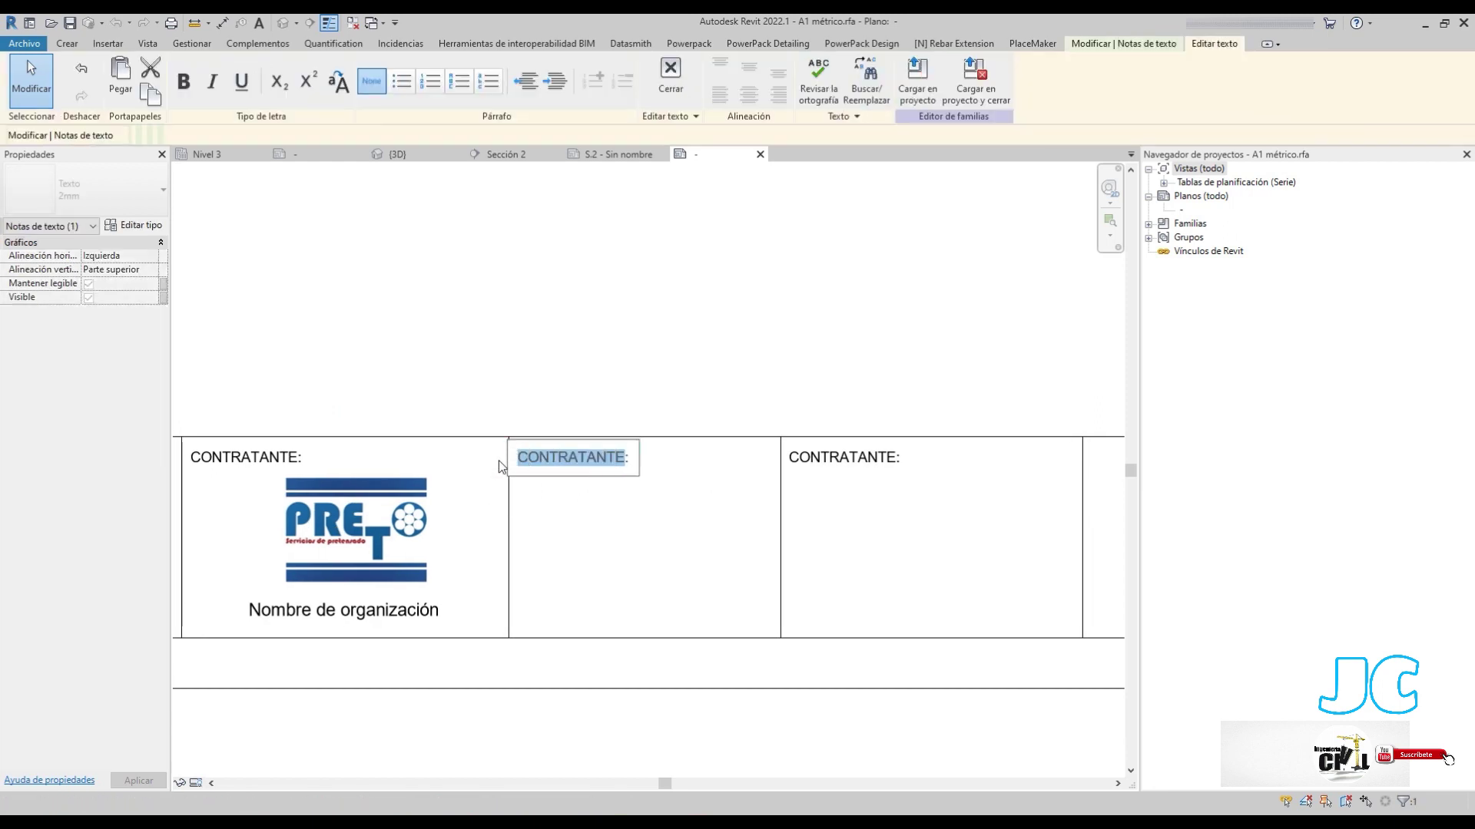
click(580, 462)
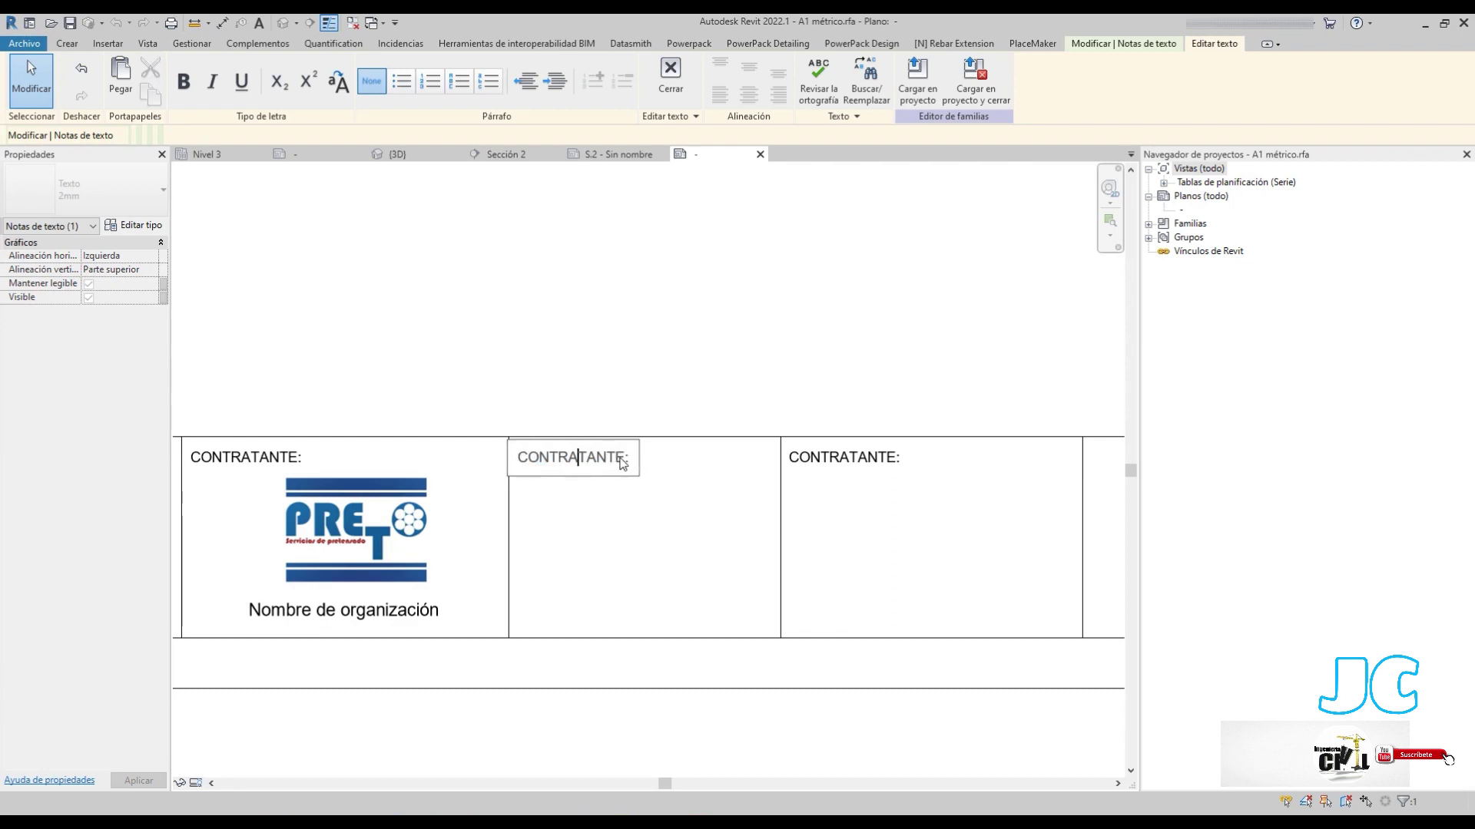
drag(624, 461, 500, 463)
text(cCONSEG)
key(BackSpace)
key(BackSpace)
key(BackSpace)
text(SULTOR)
click(615, 331)
key(Escape)
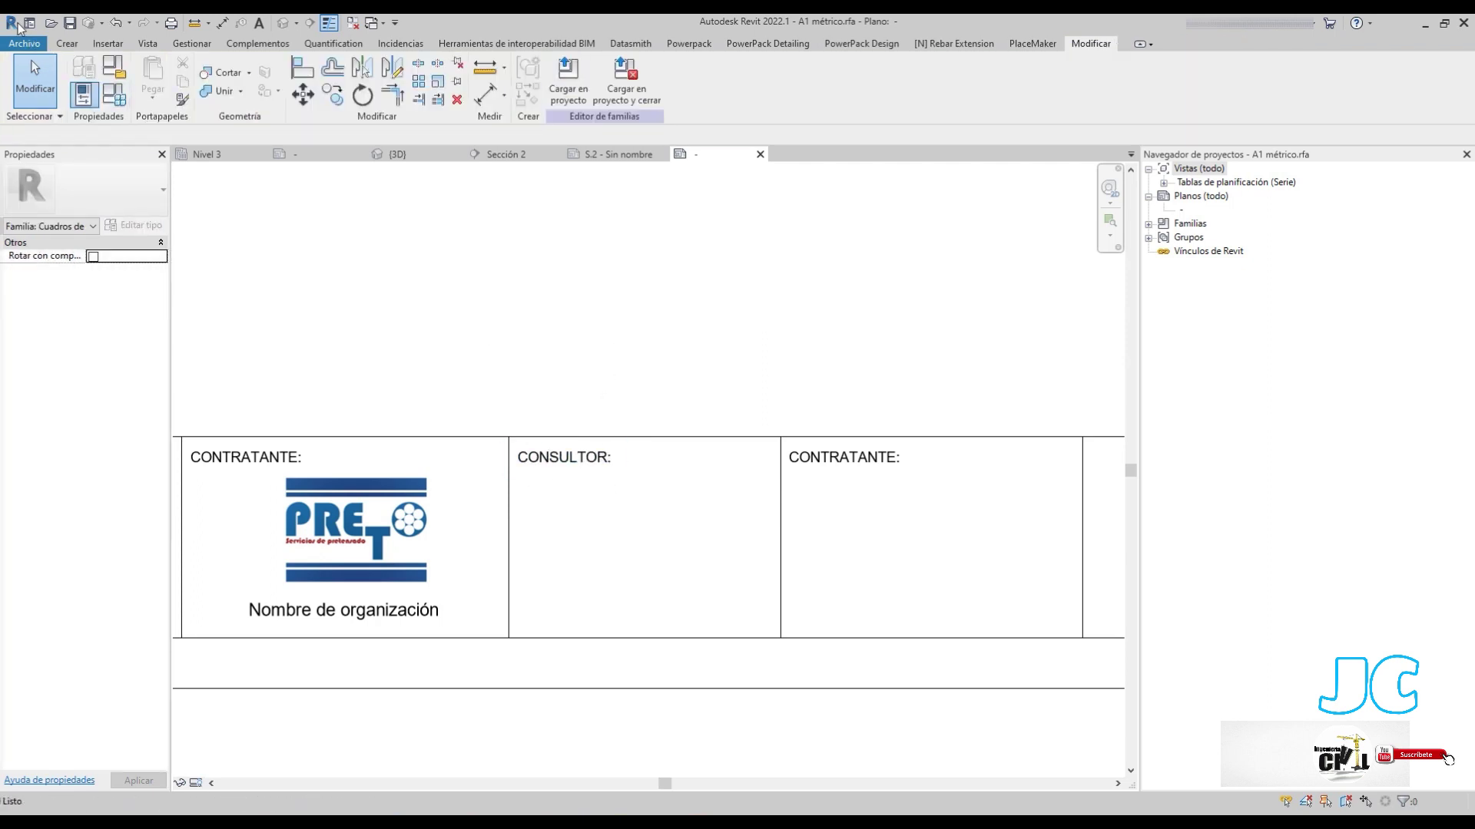
Place a 2.5mm label in the CONSULTOR cell and browse its parameter list (Autor, Comprobado por)
click(67, 43)
click(658, 88)
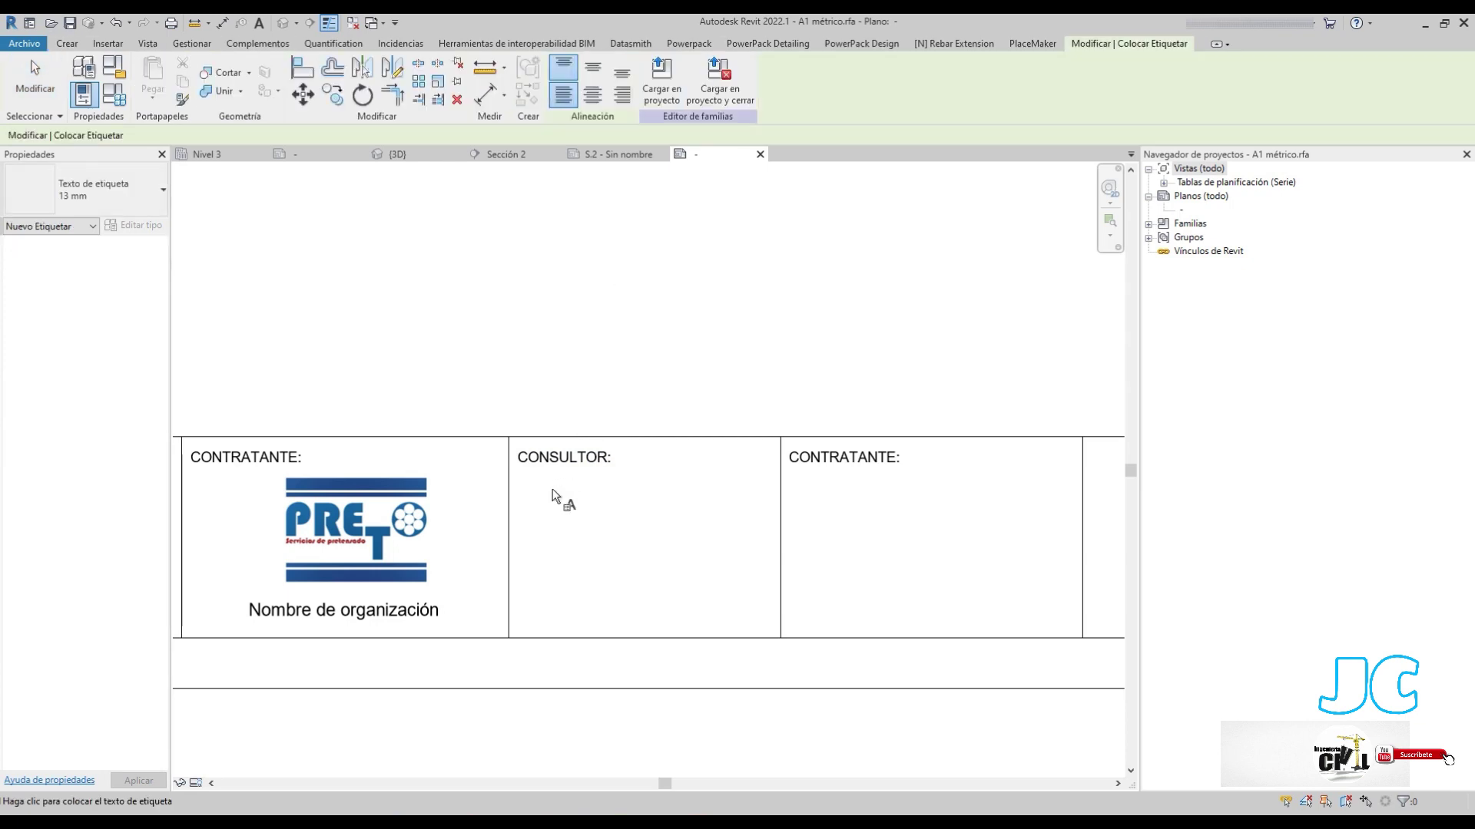
click(110, 192)
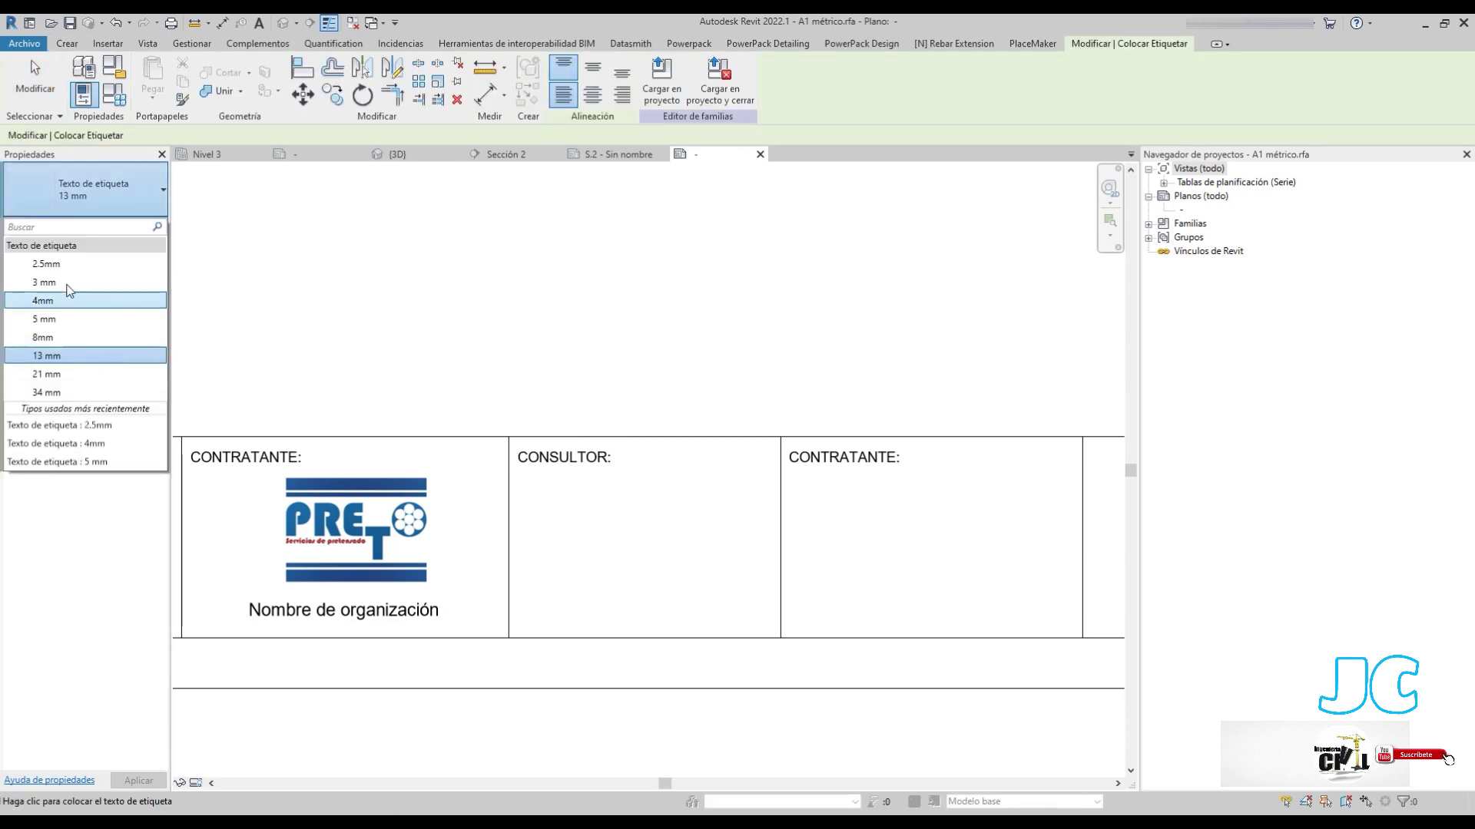
click(46, 264)
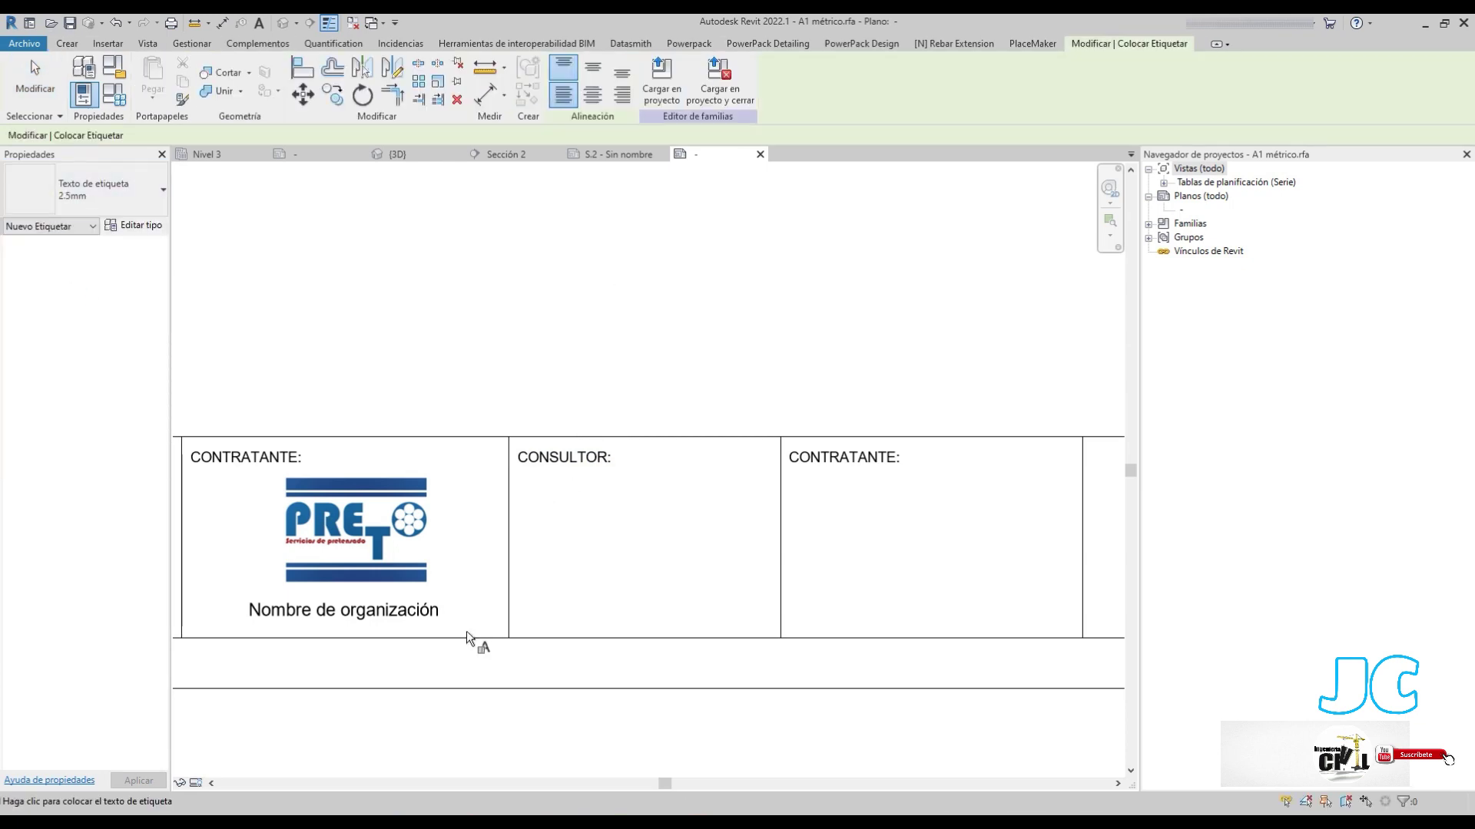
click(520, 498)
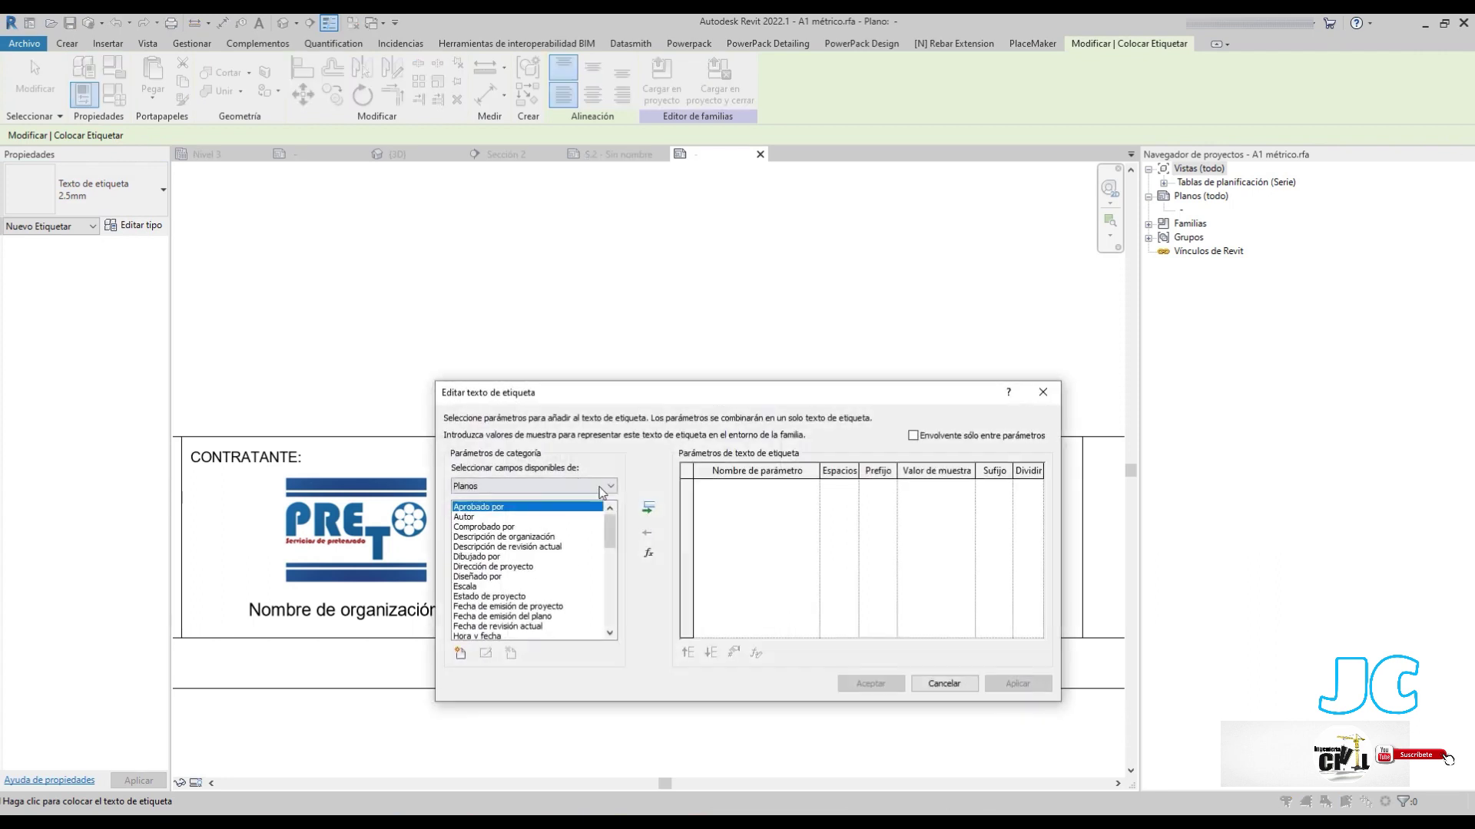
click(493, 517)
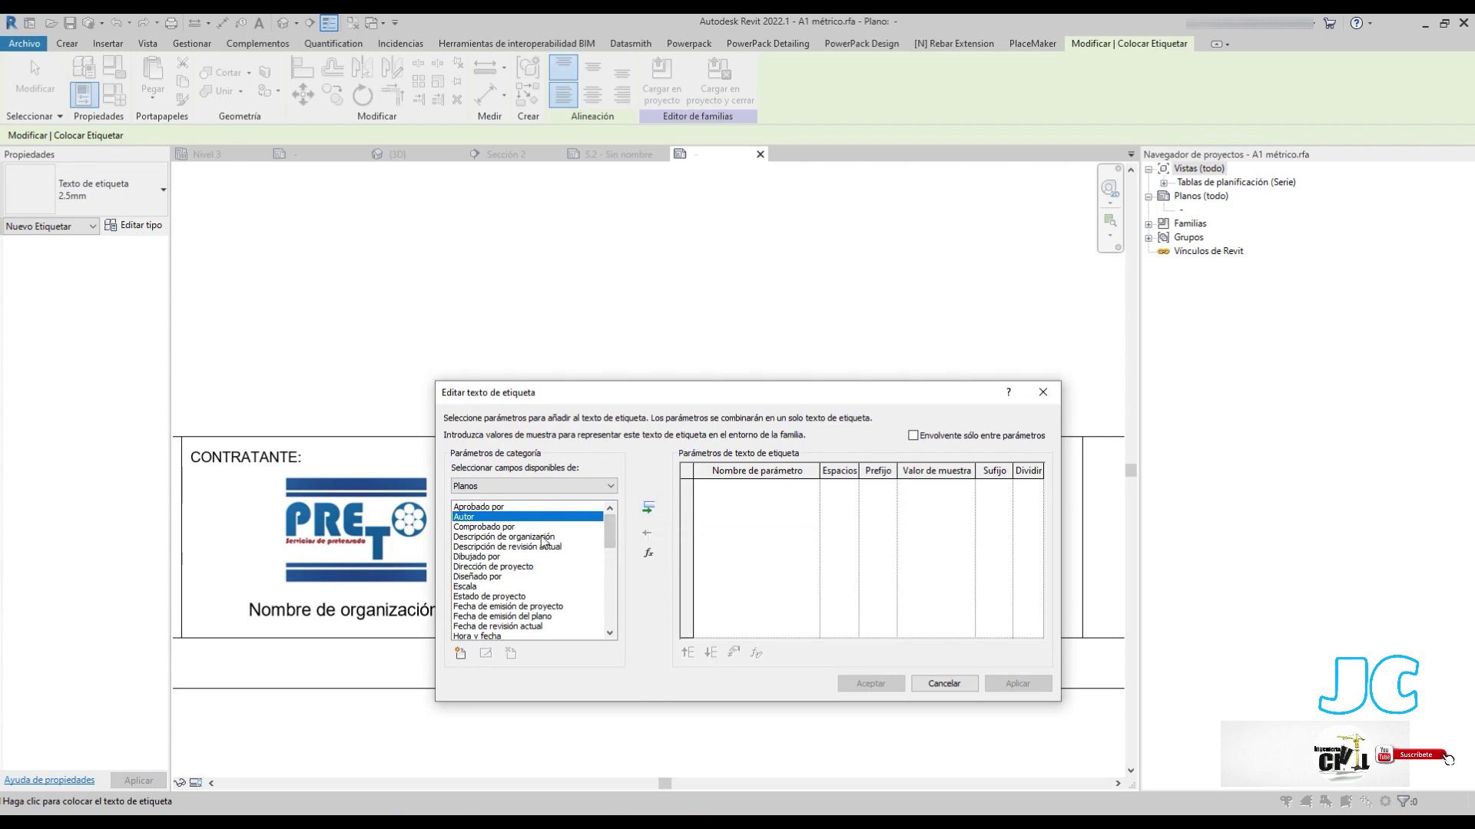
click(504, 529)
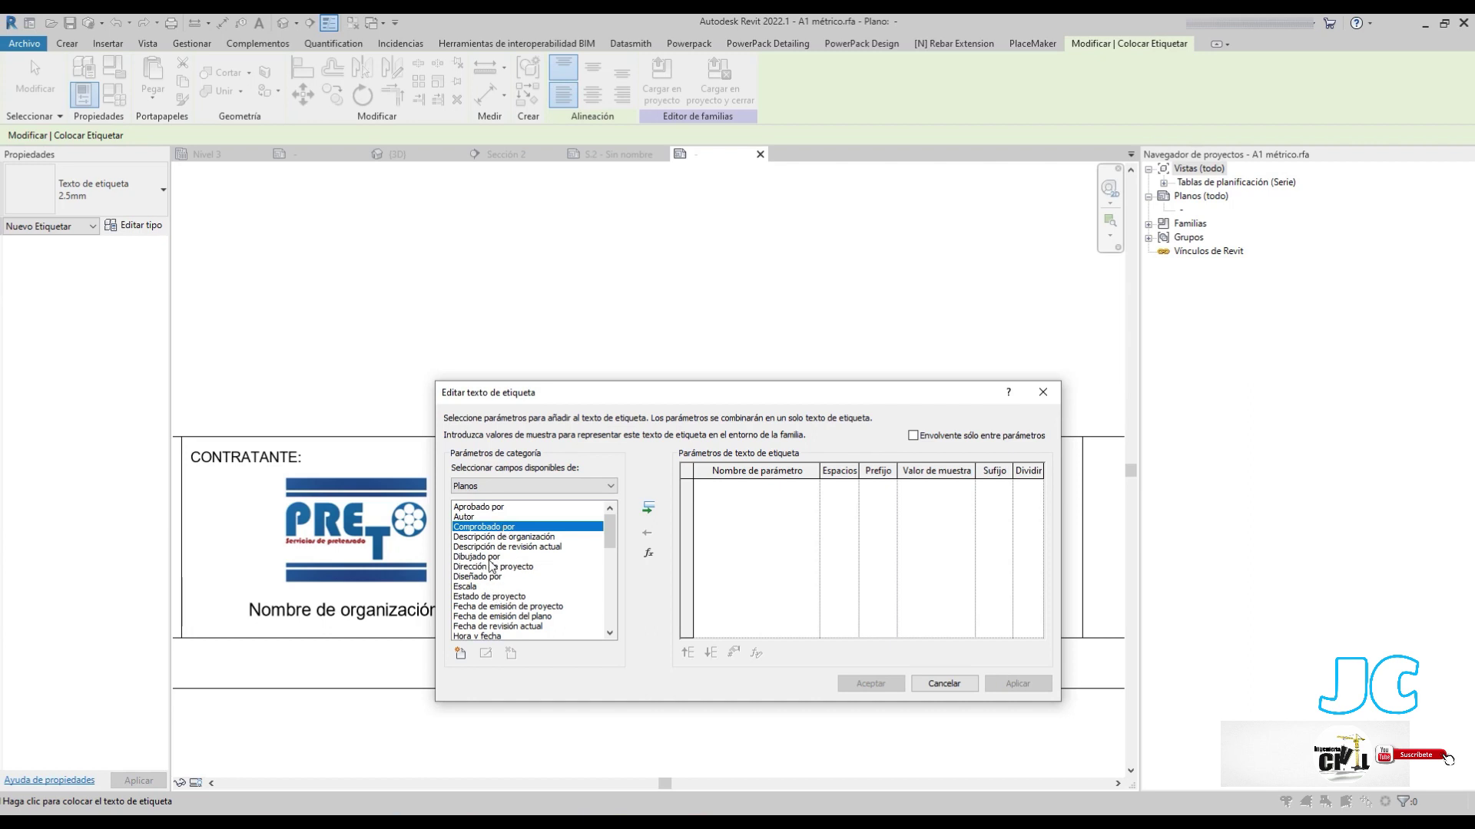
Place a label with the Comprobado por parameter, showing CHK, under CONSULTOR
click(649, 511)
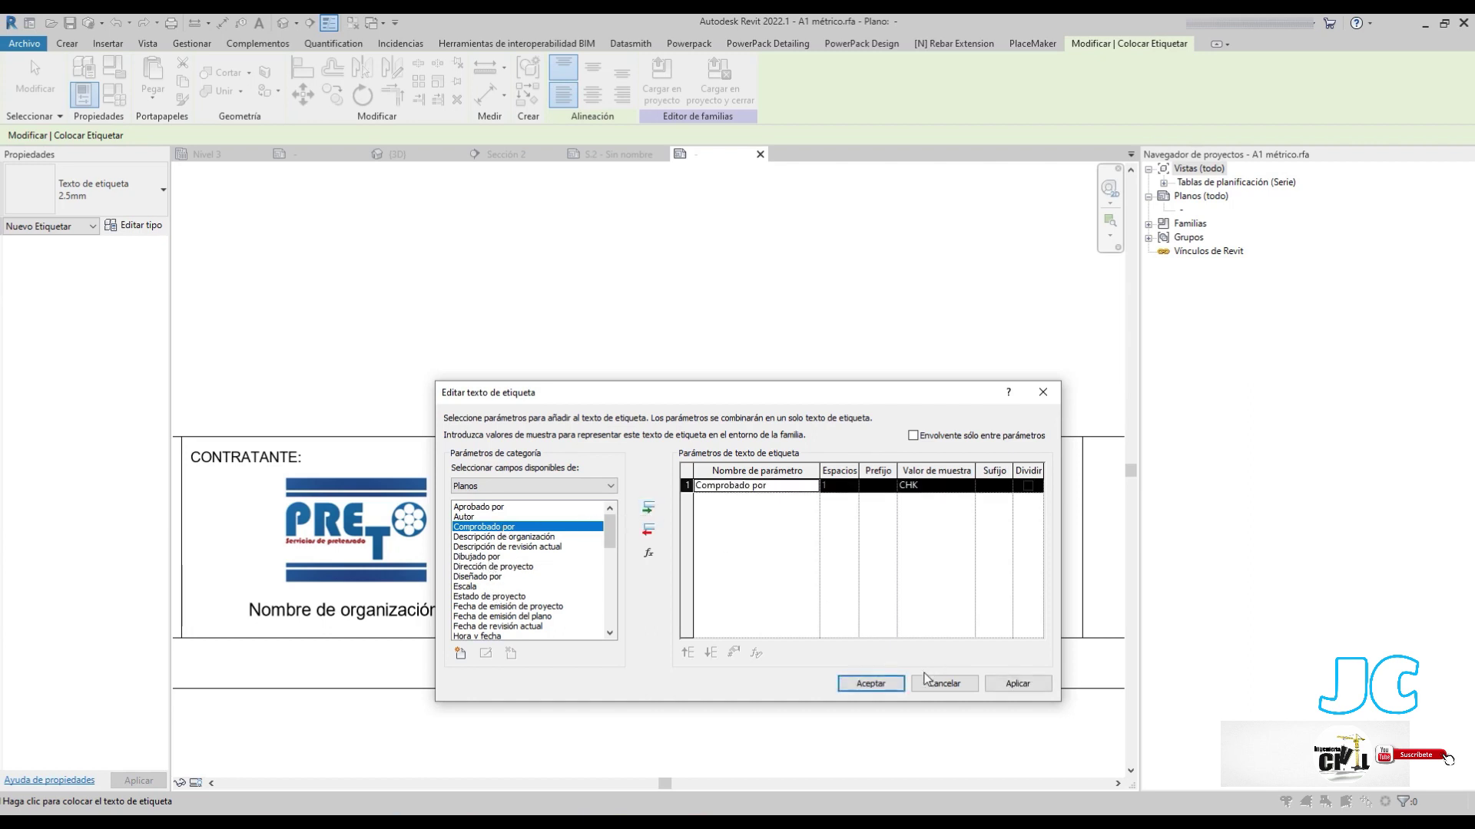
click(873, 685)
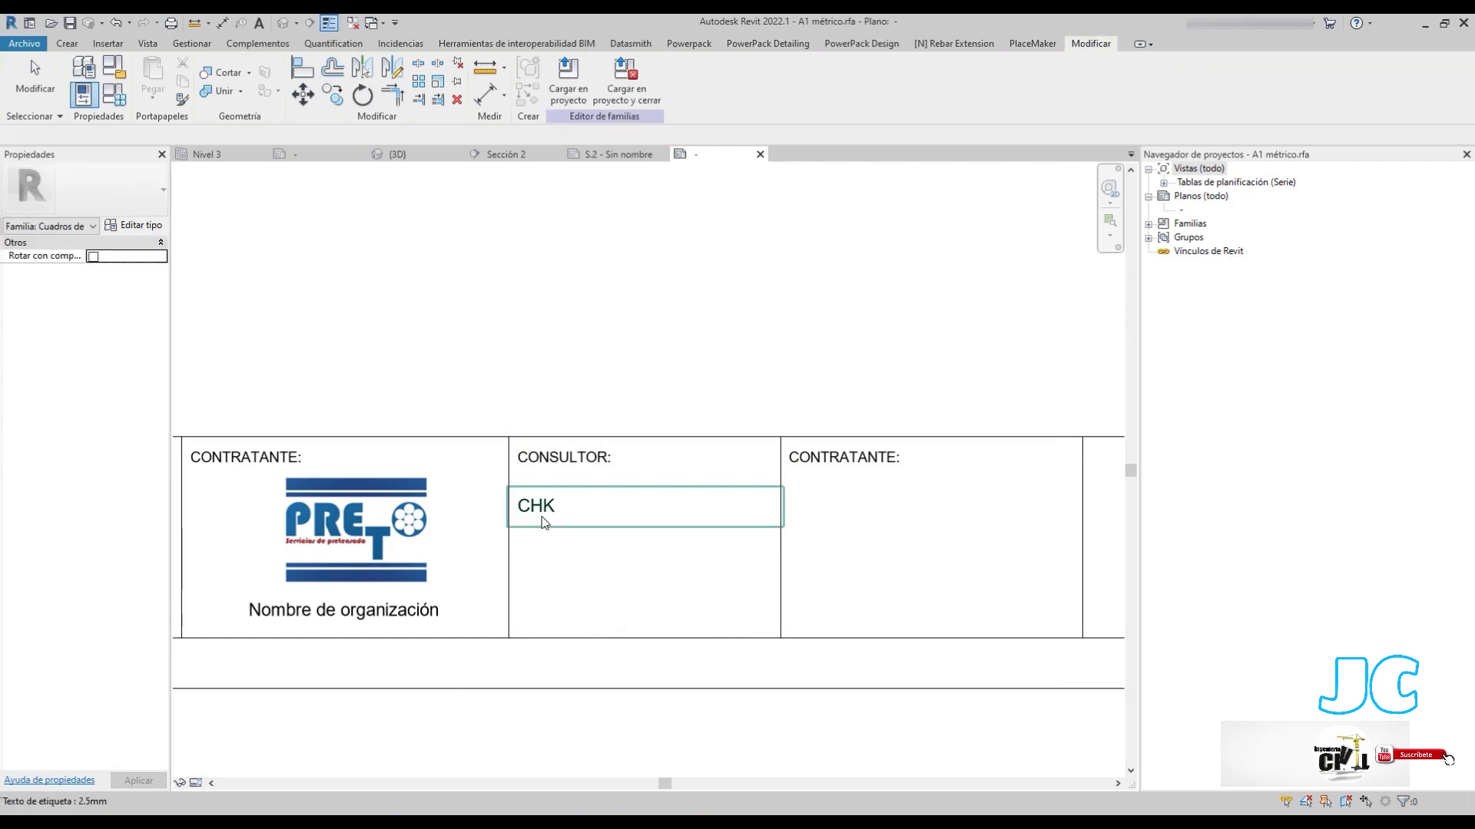
key(Escape)
Move the CHK label up beneath CONSULTOR and set its vertical alignment to Medio
scroll(522, 506, up, 2)
mouse_move(541, 507)
mouse_down()
mouse_move(553, 475)
mouse_move(541, 481)
mouse_up()
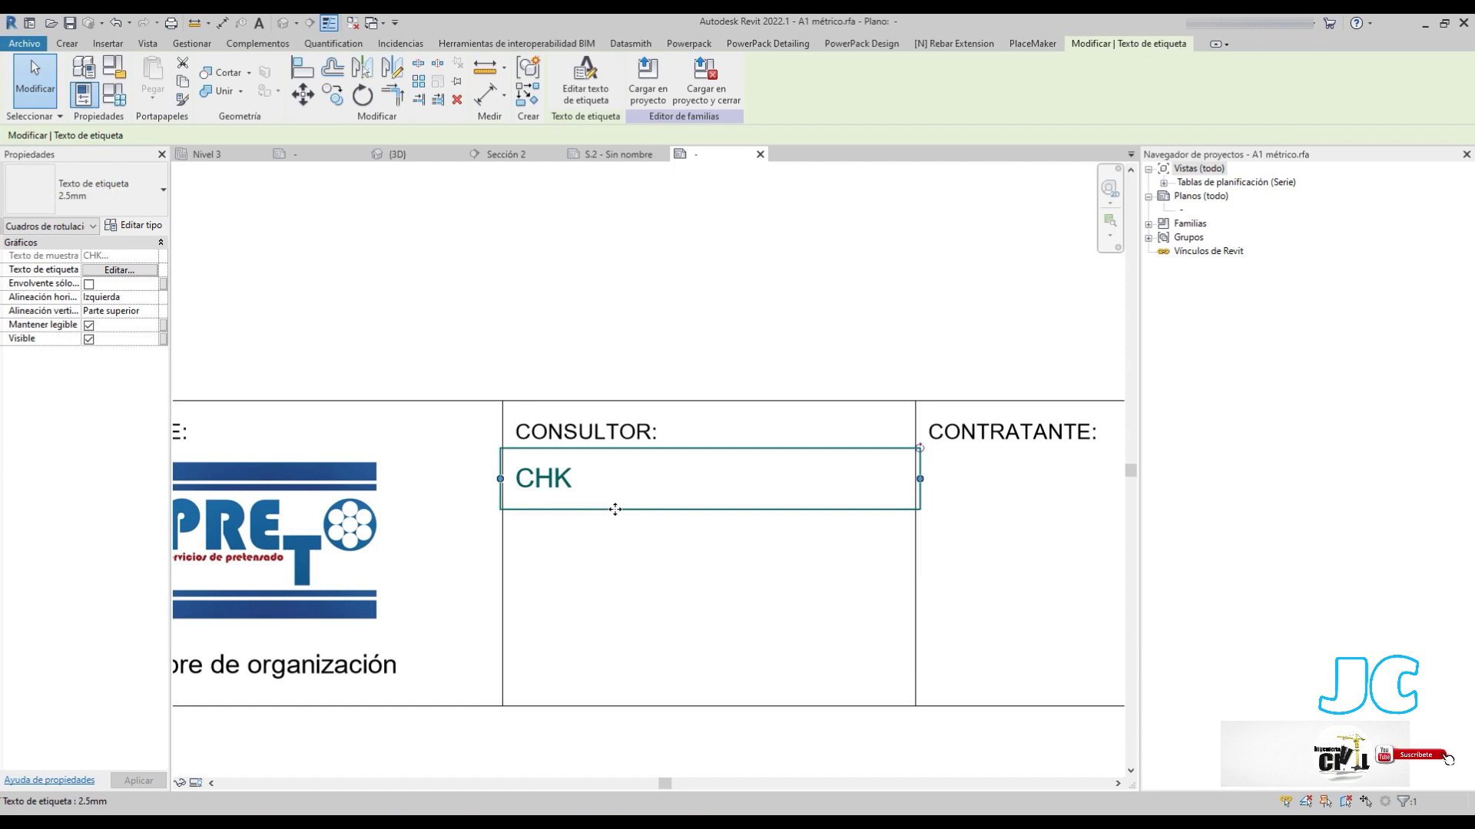
click(149, 312)
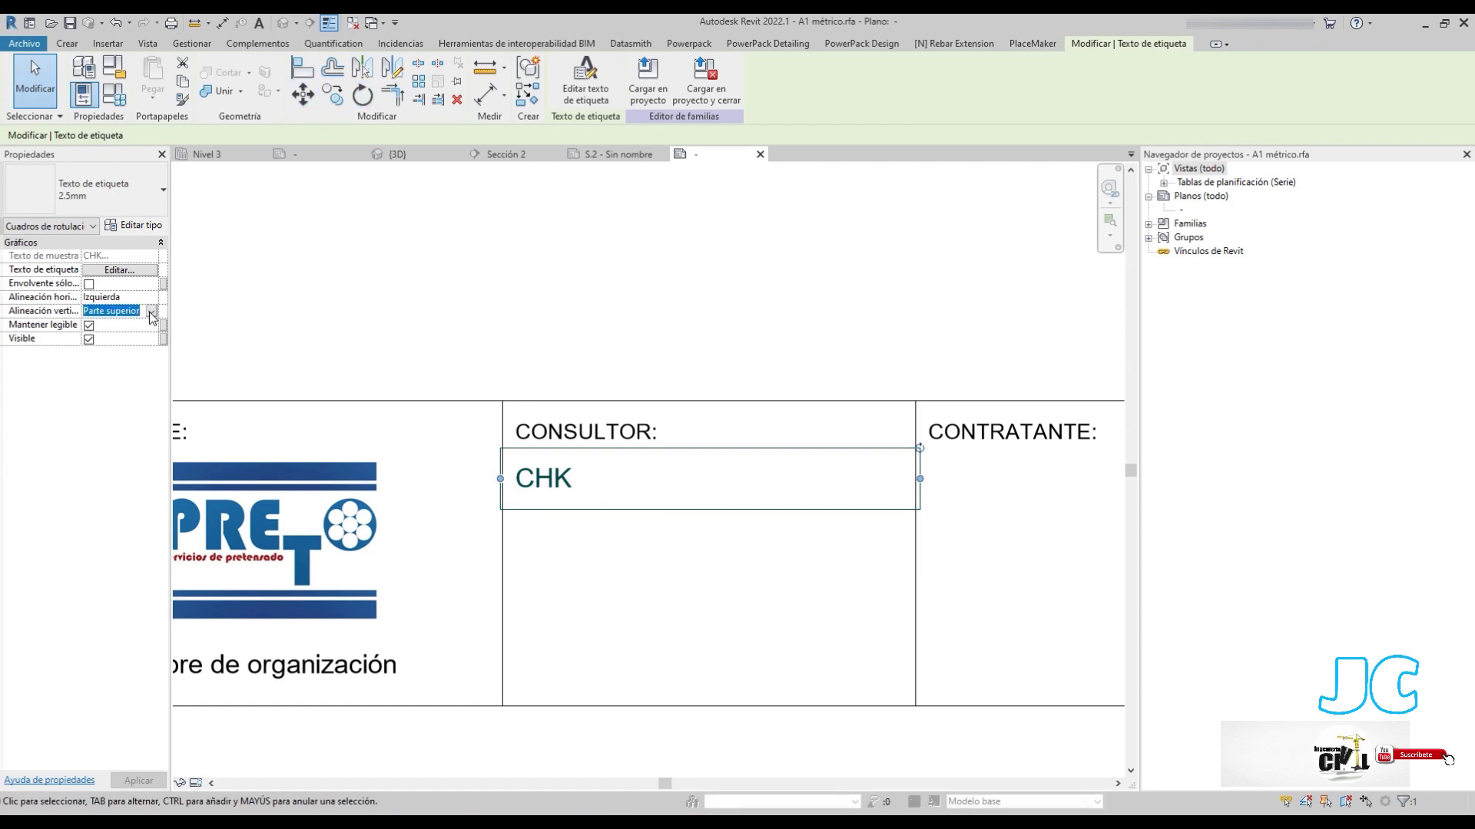
click(100, 338)
click(611, 332)
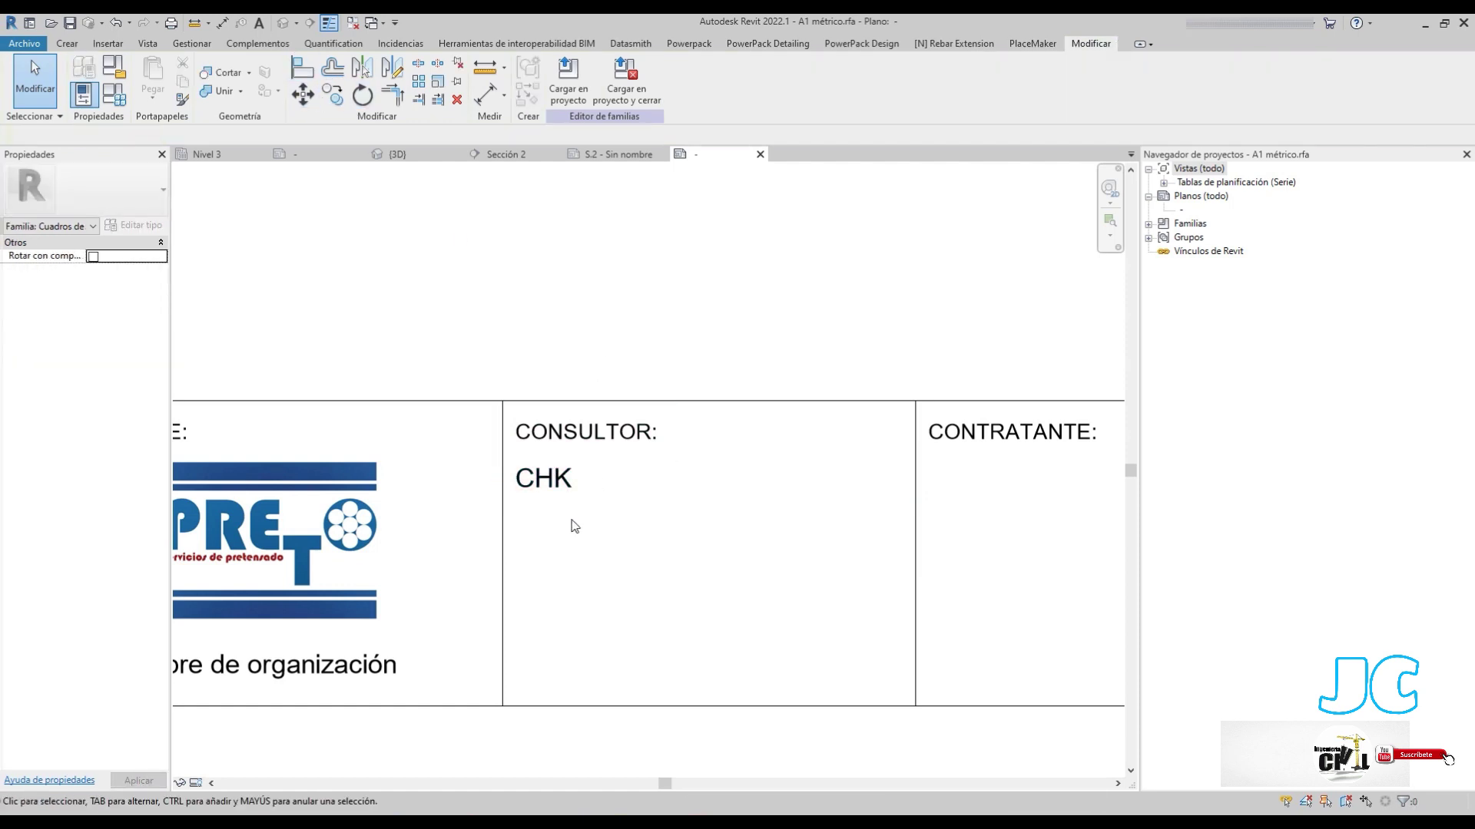
click(528, 412)
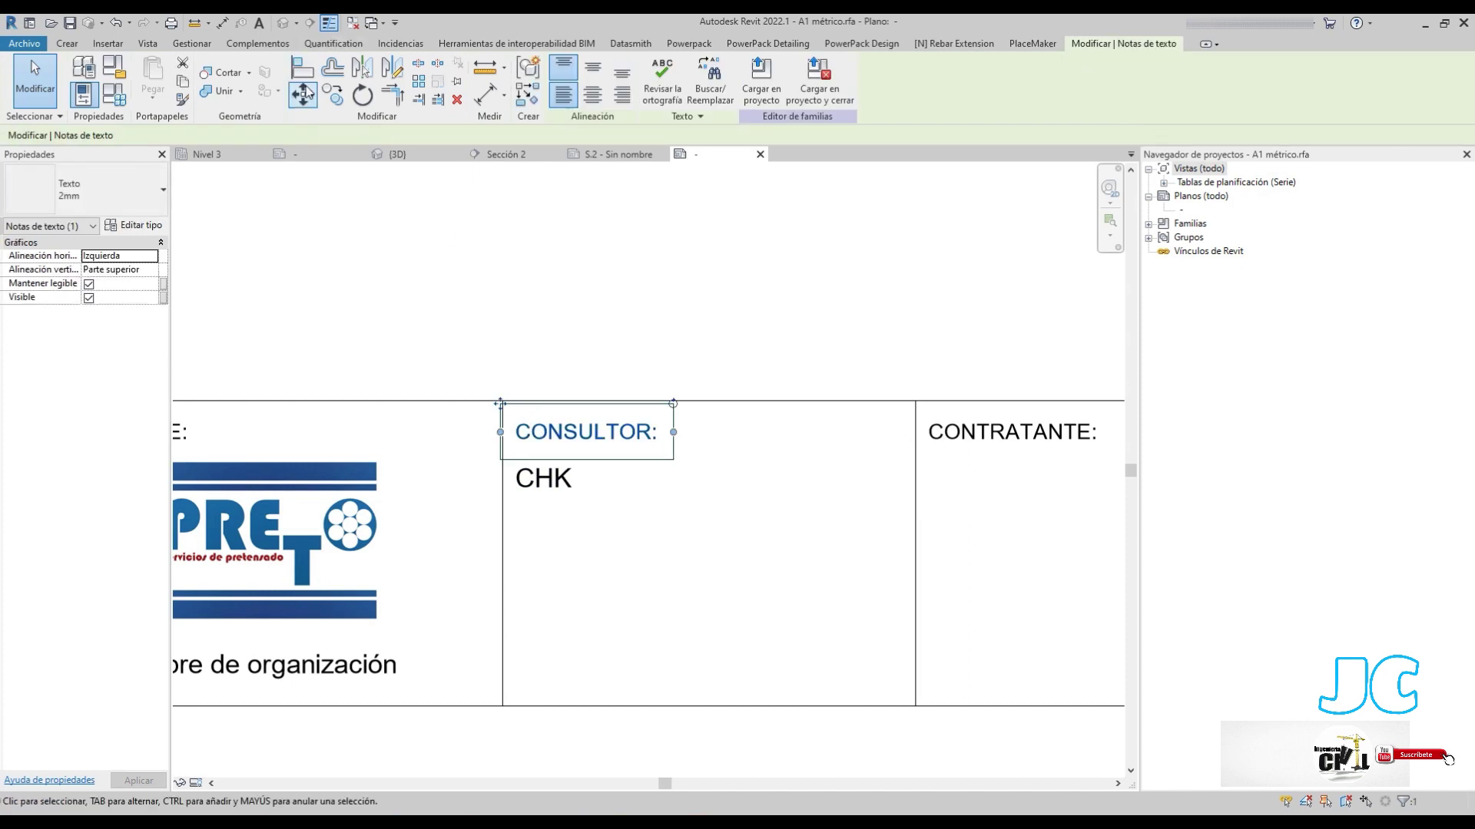
Copy the CONSULTOR: heading to a spot below the CHK label
click(338, 99)
click(500, 403)
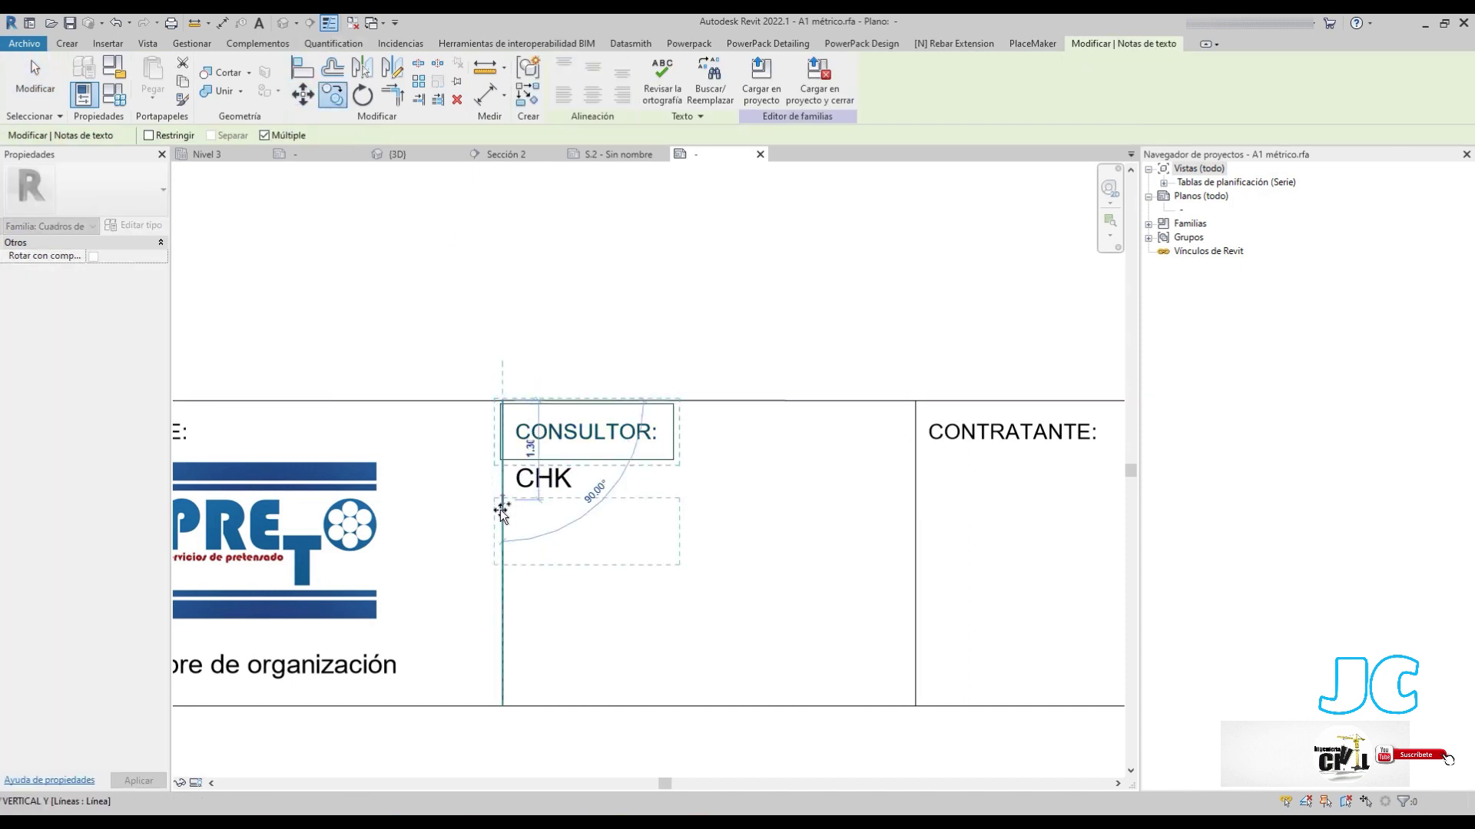
click(504, 547)
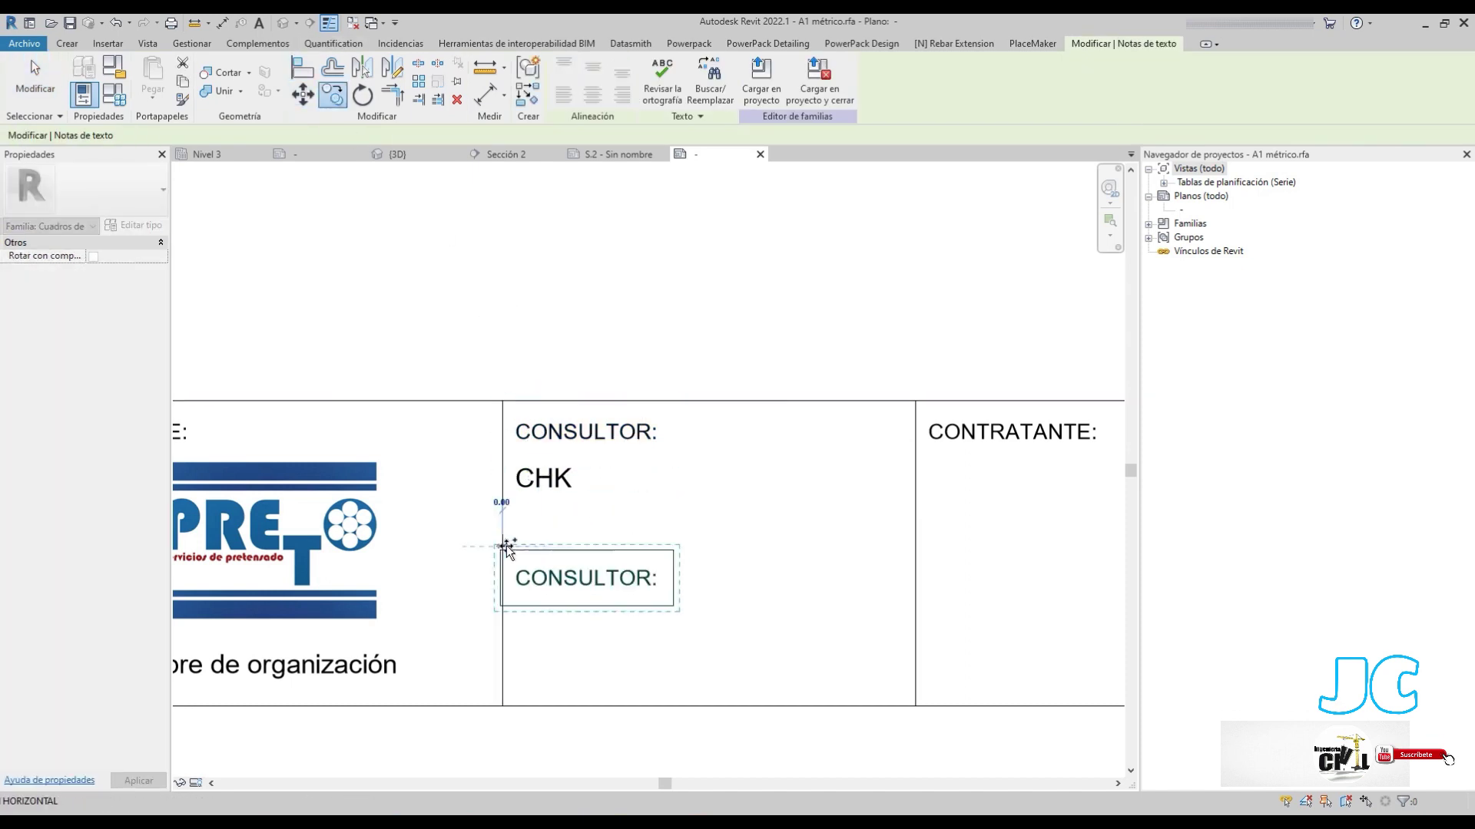
key(Escape)
key(Escape)
Change the copied heading's text to PROYECTISTA and move it up just below CHK
double_click(595, 582)
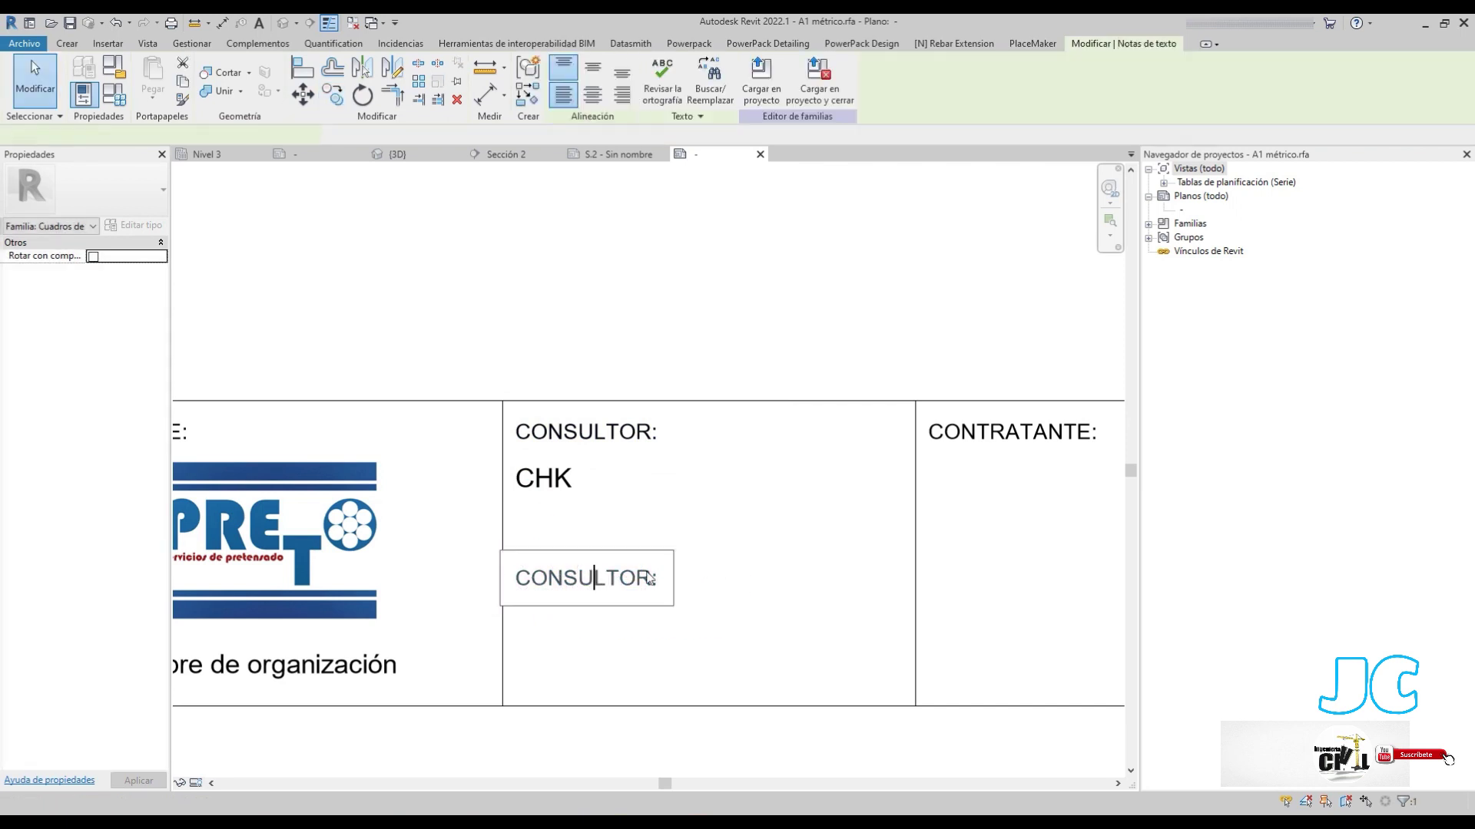
drag(658, 580, 458, 572)
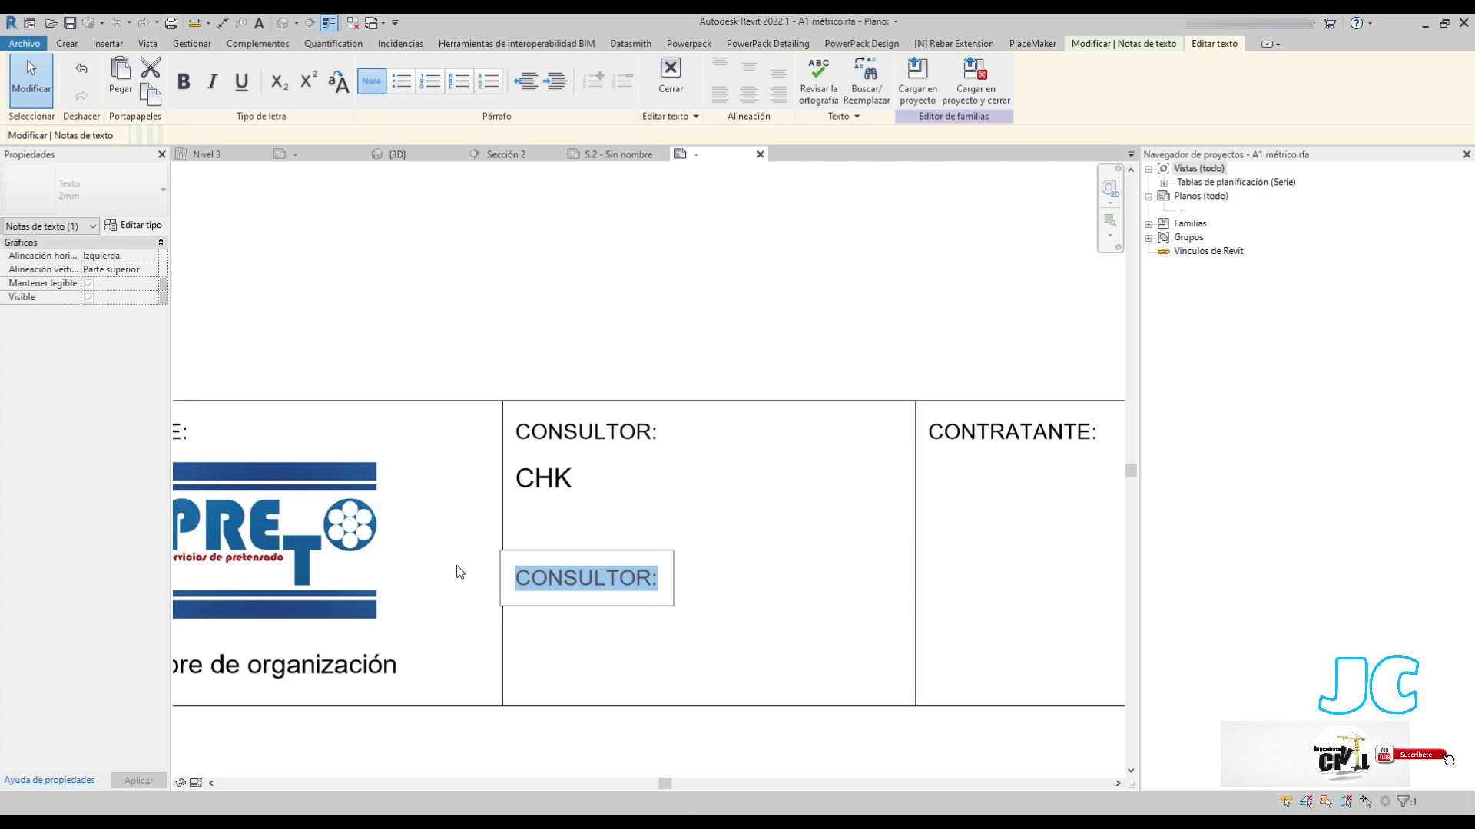
scroll(456, 565, up, 1)
drag(689, 584, 562, 592)
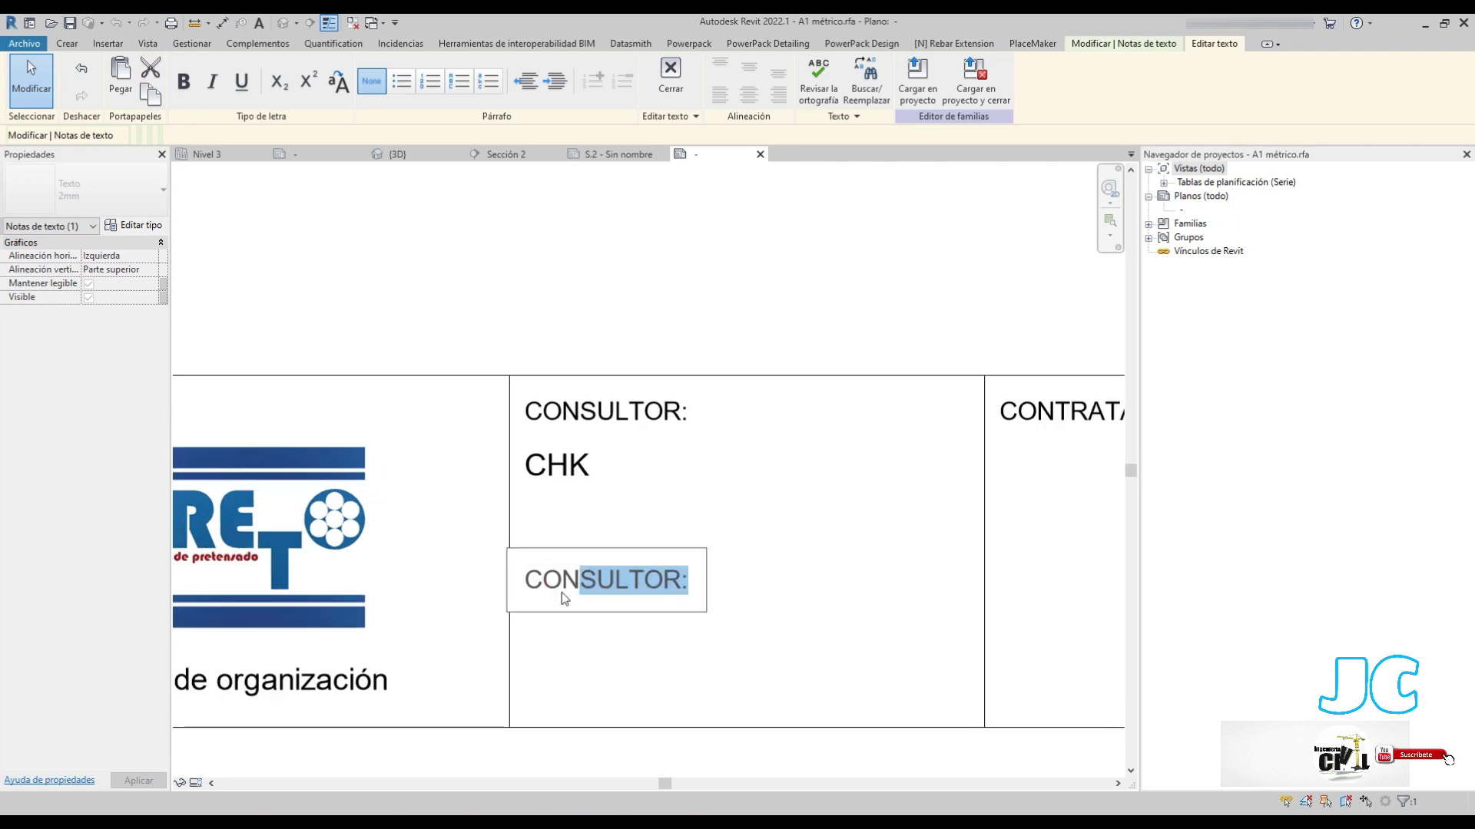
key(BackSpace)
text(PROYECTISTA)
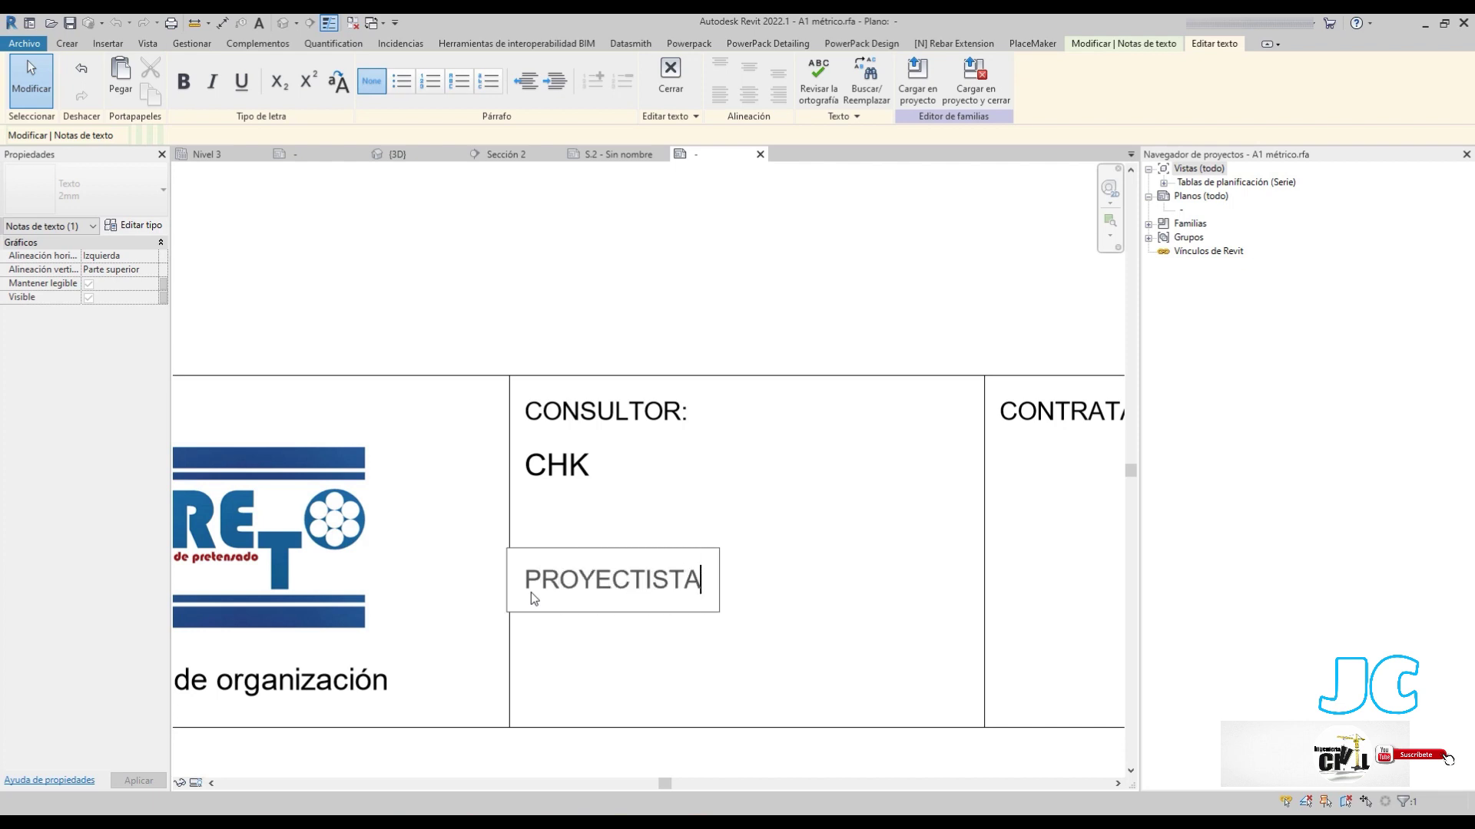
click(560, 463)
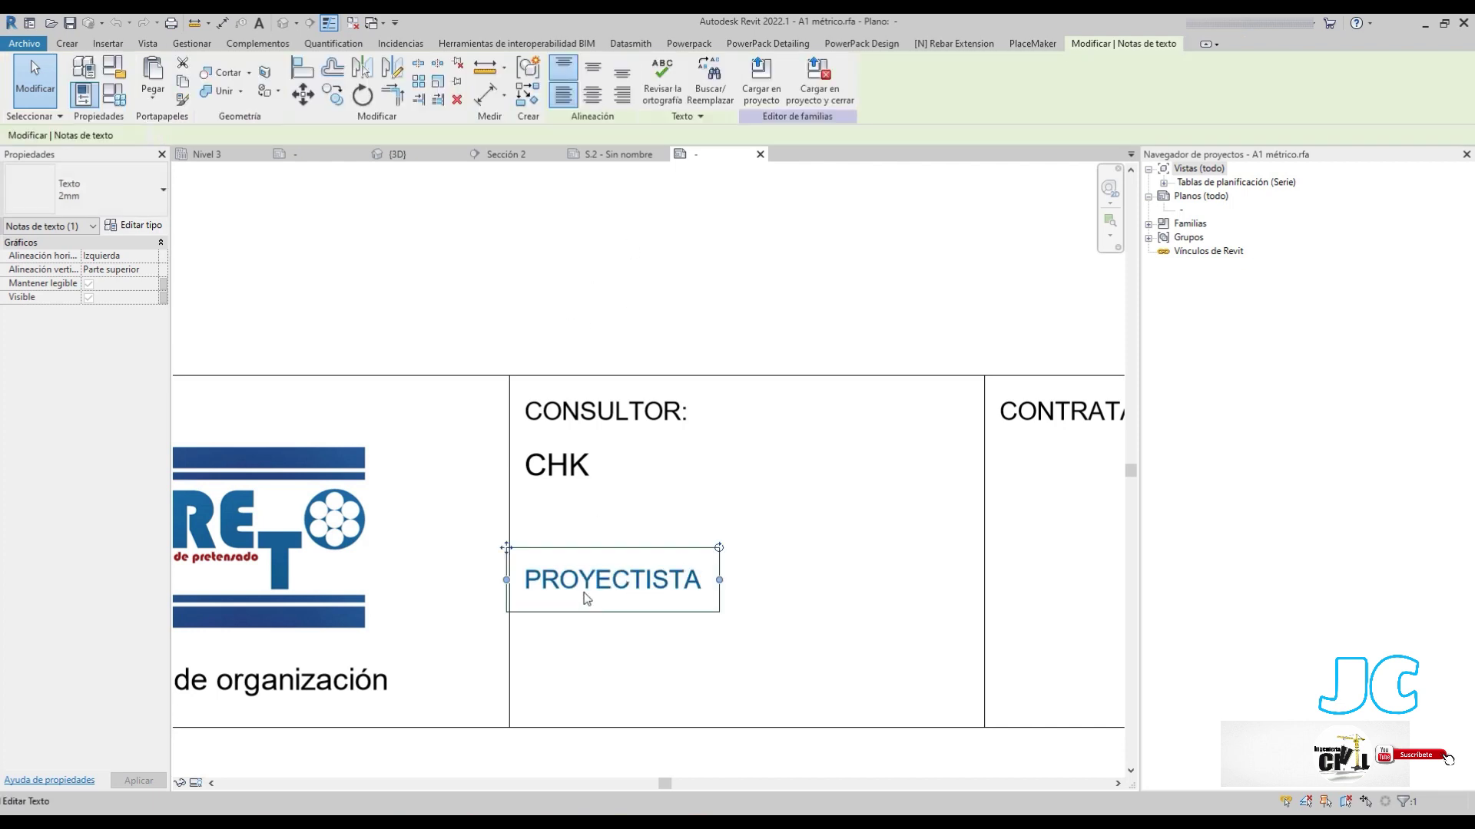
drag(506, 547, 501, 516)
click(592, 618)
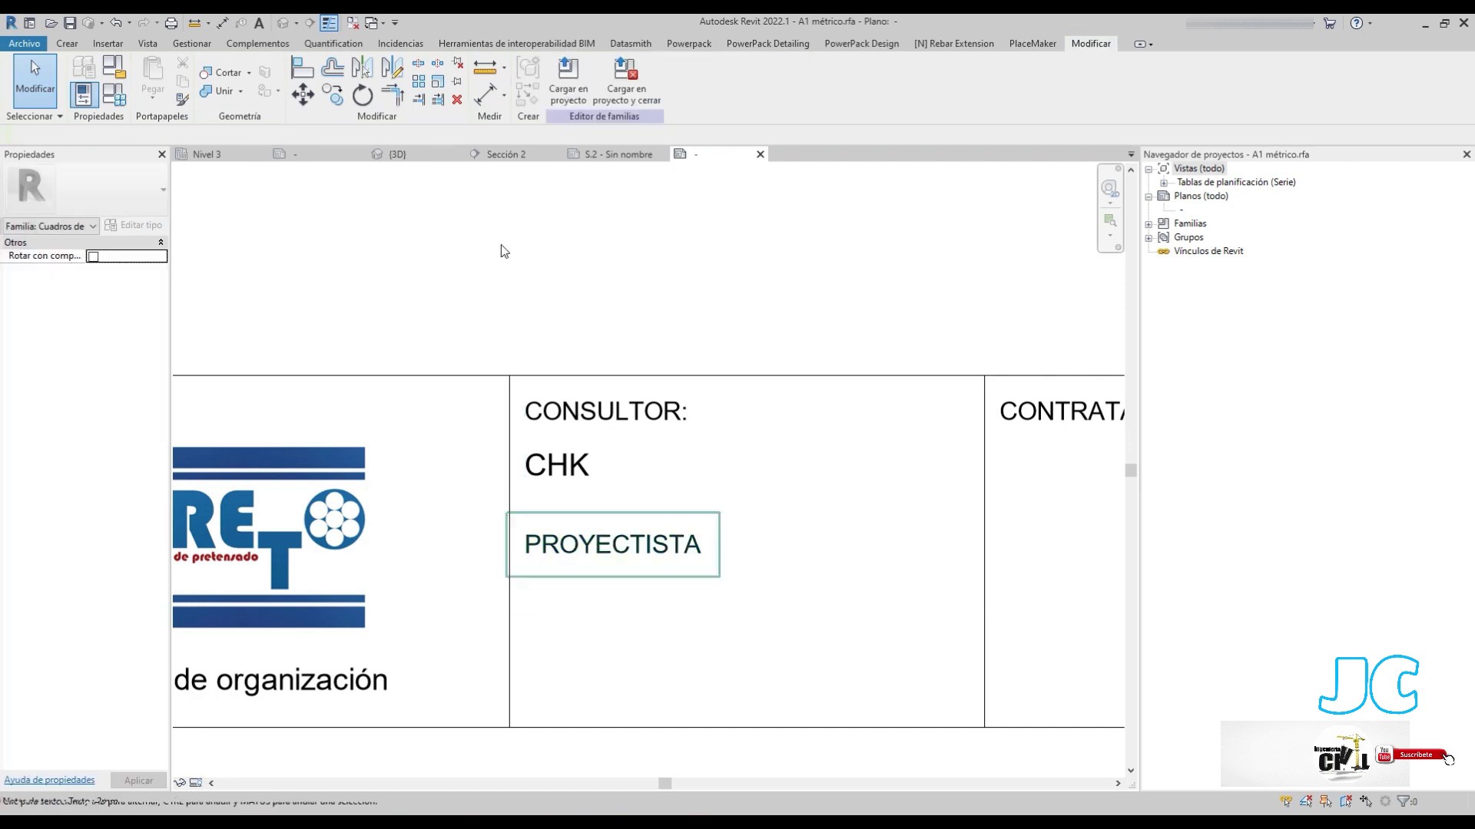
click(67, 43)
Place a label with the Autor parameter in the CONSULTOR cell
click(663, 77)
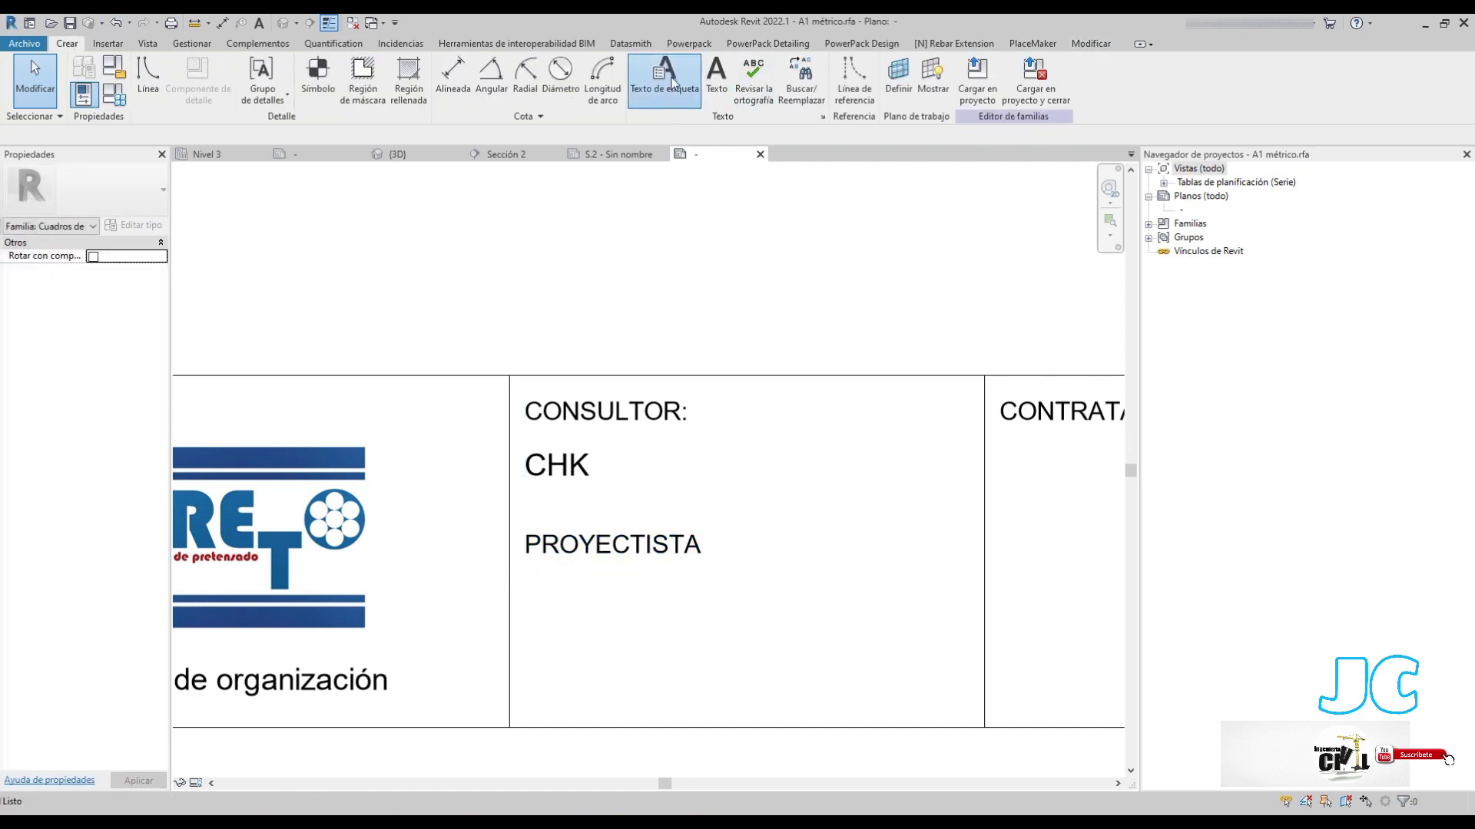
click(573, 642)
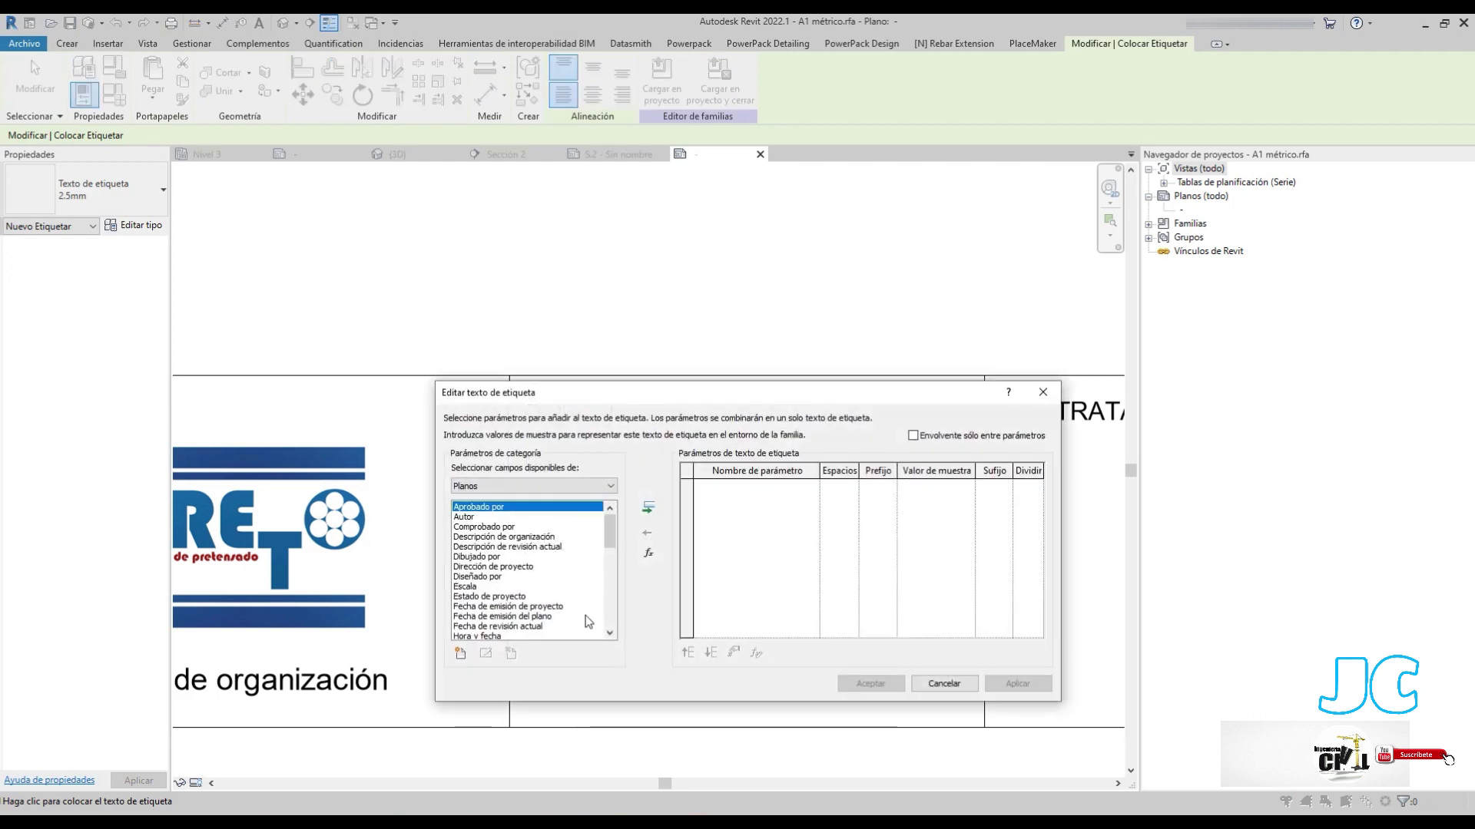
click(482, 517)
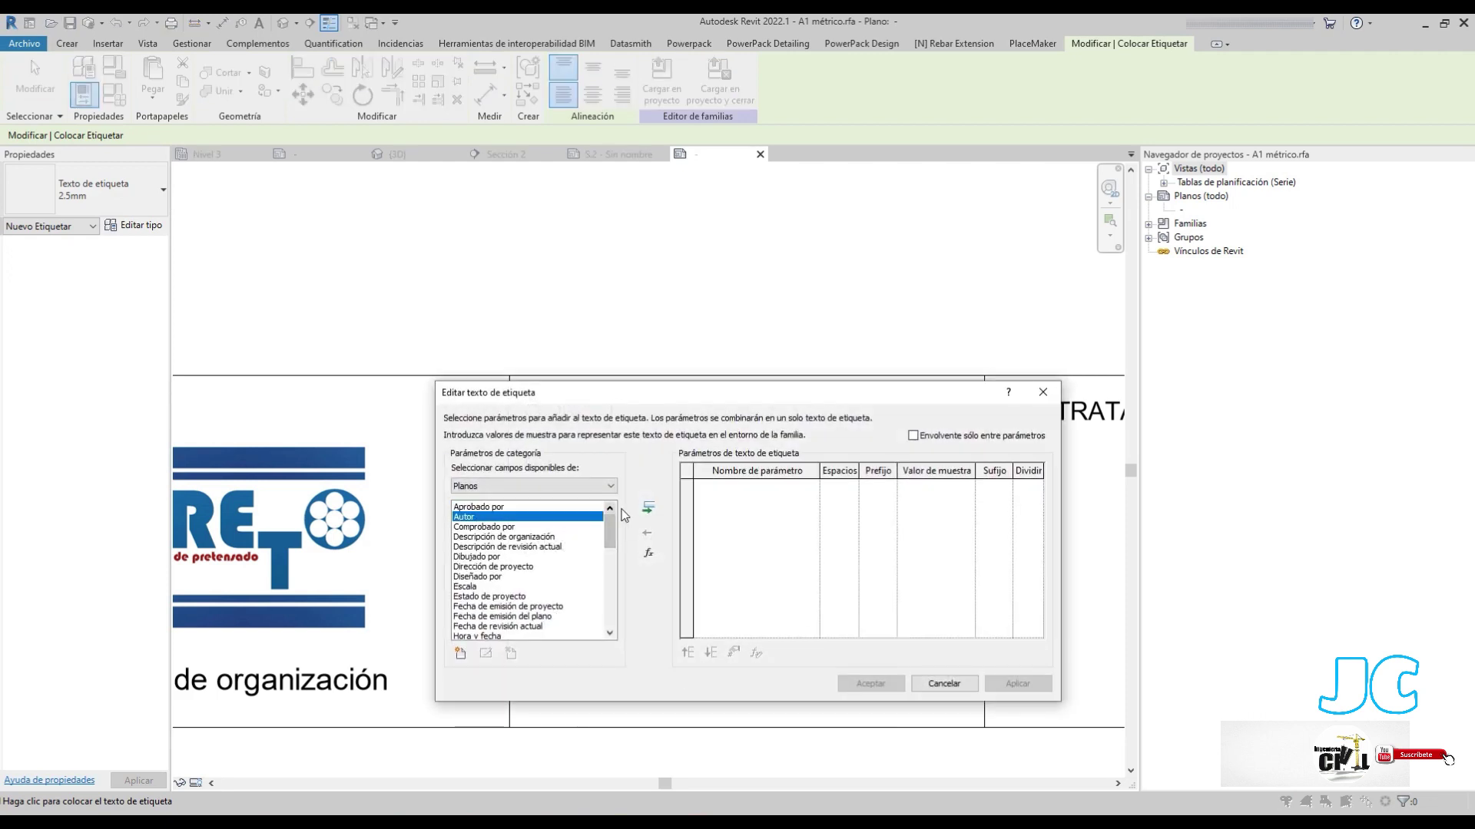
click(649, 508)
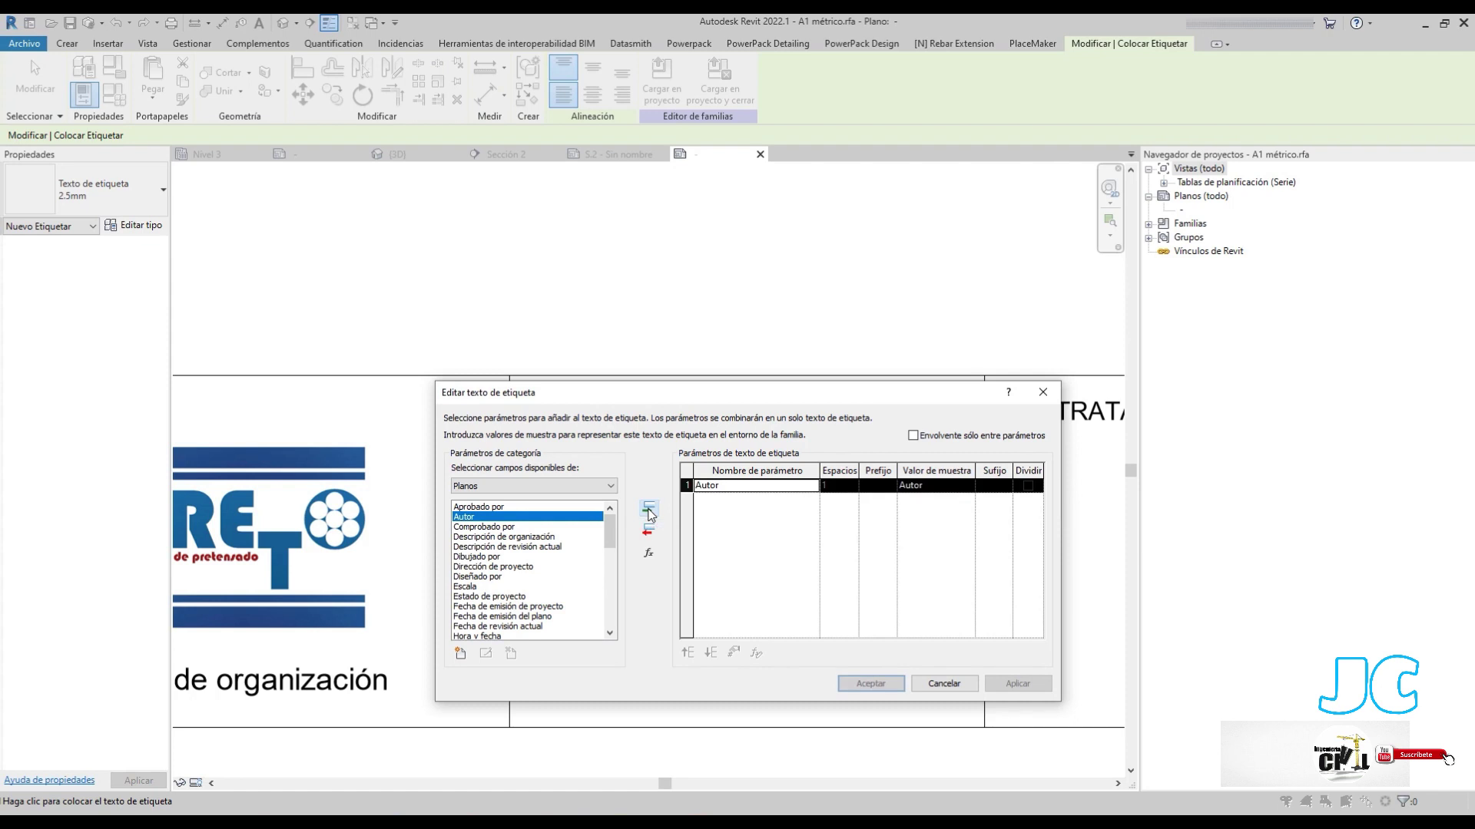
click(886, 680)
click(681, 638)
click(879, 680)
key(Escape)
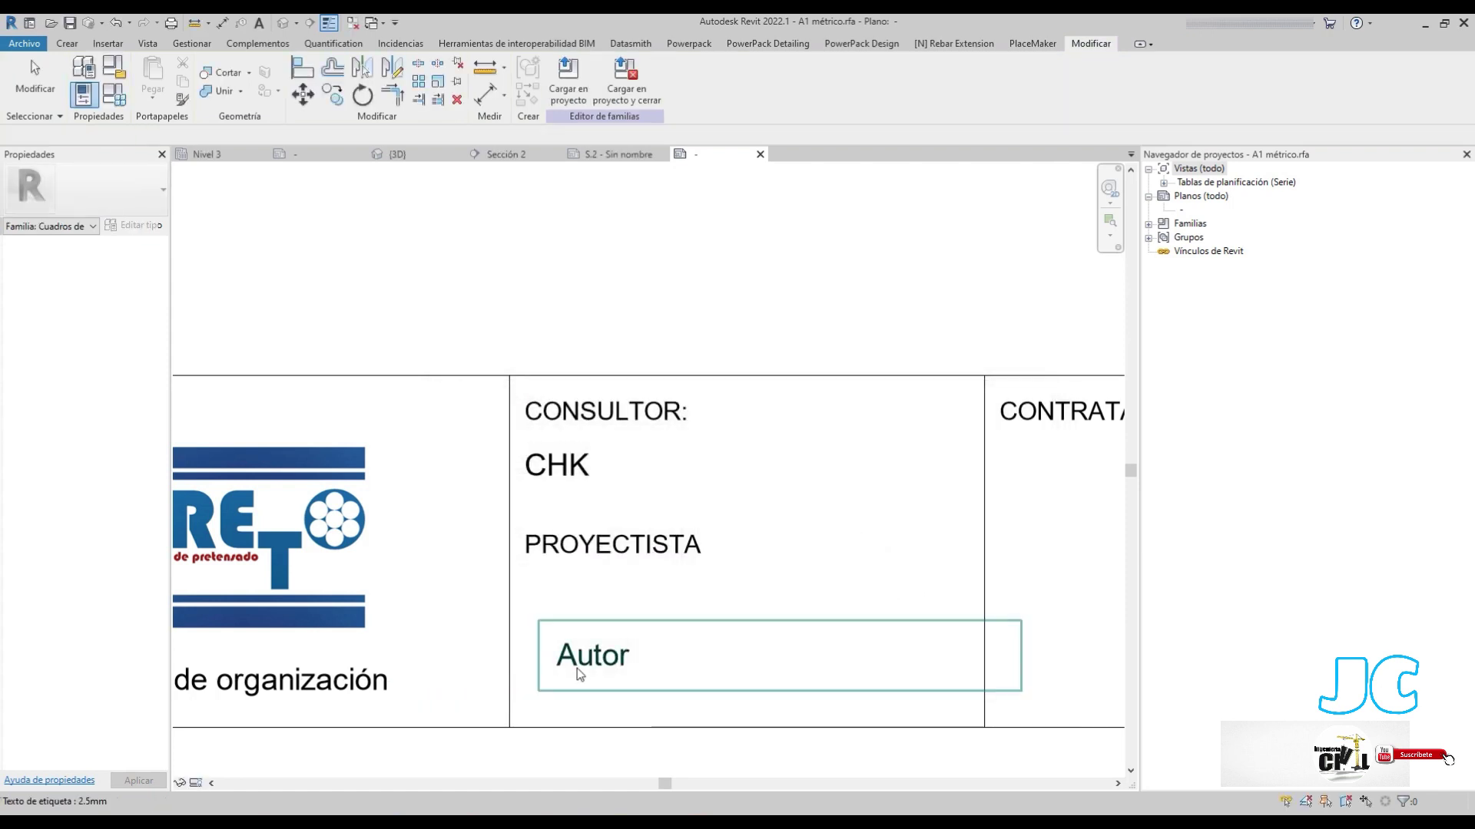
Move the Autor label under PROYECTISTA and narrow the CHK label's box slightly
click(577, 667)
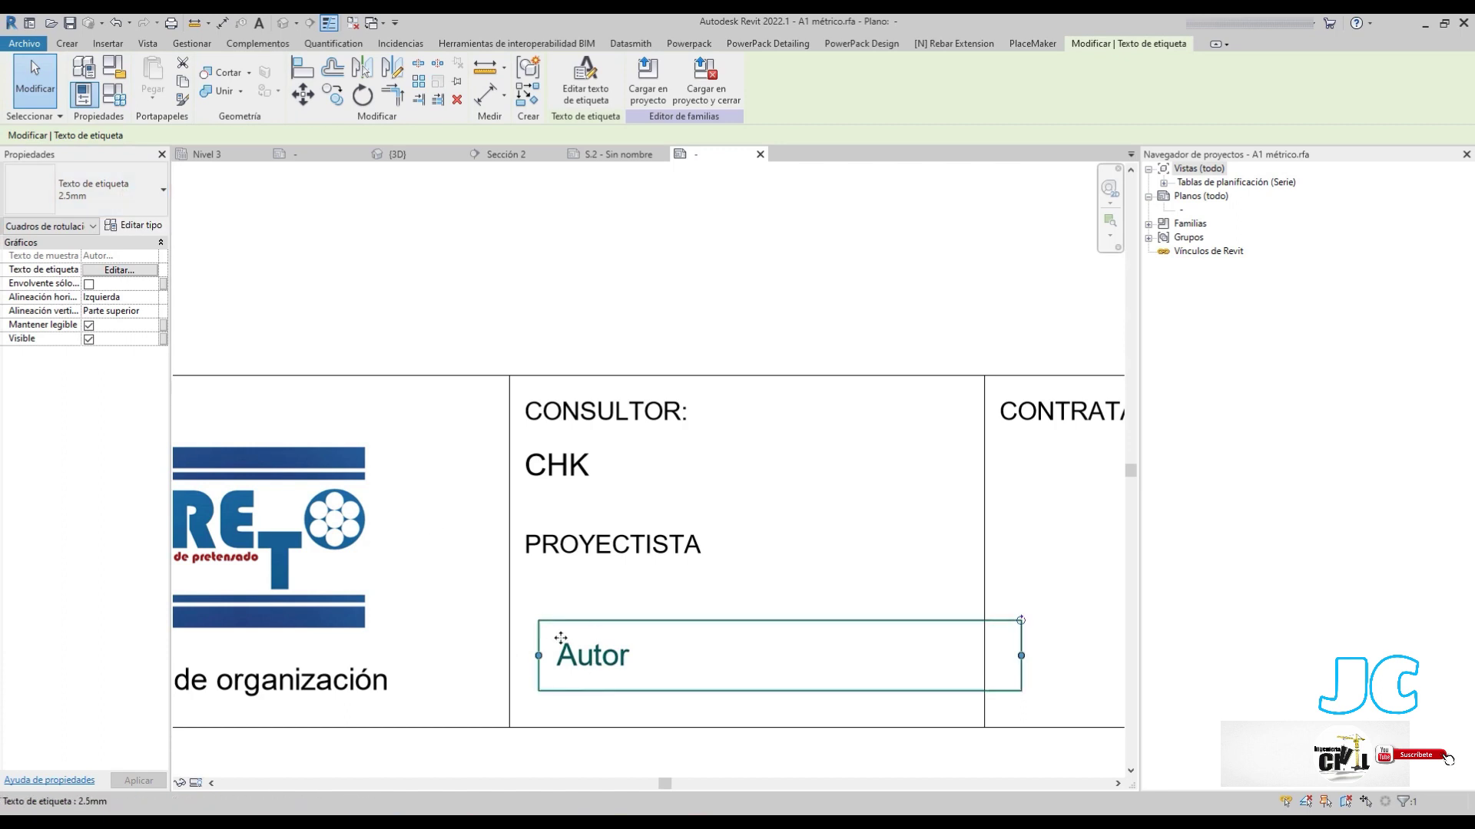
drag(592, 666, 560, 632)
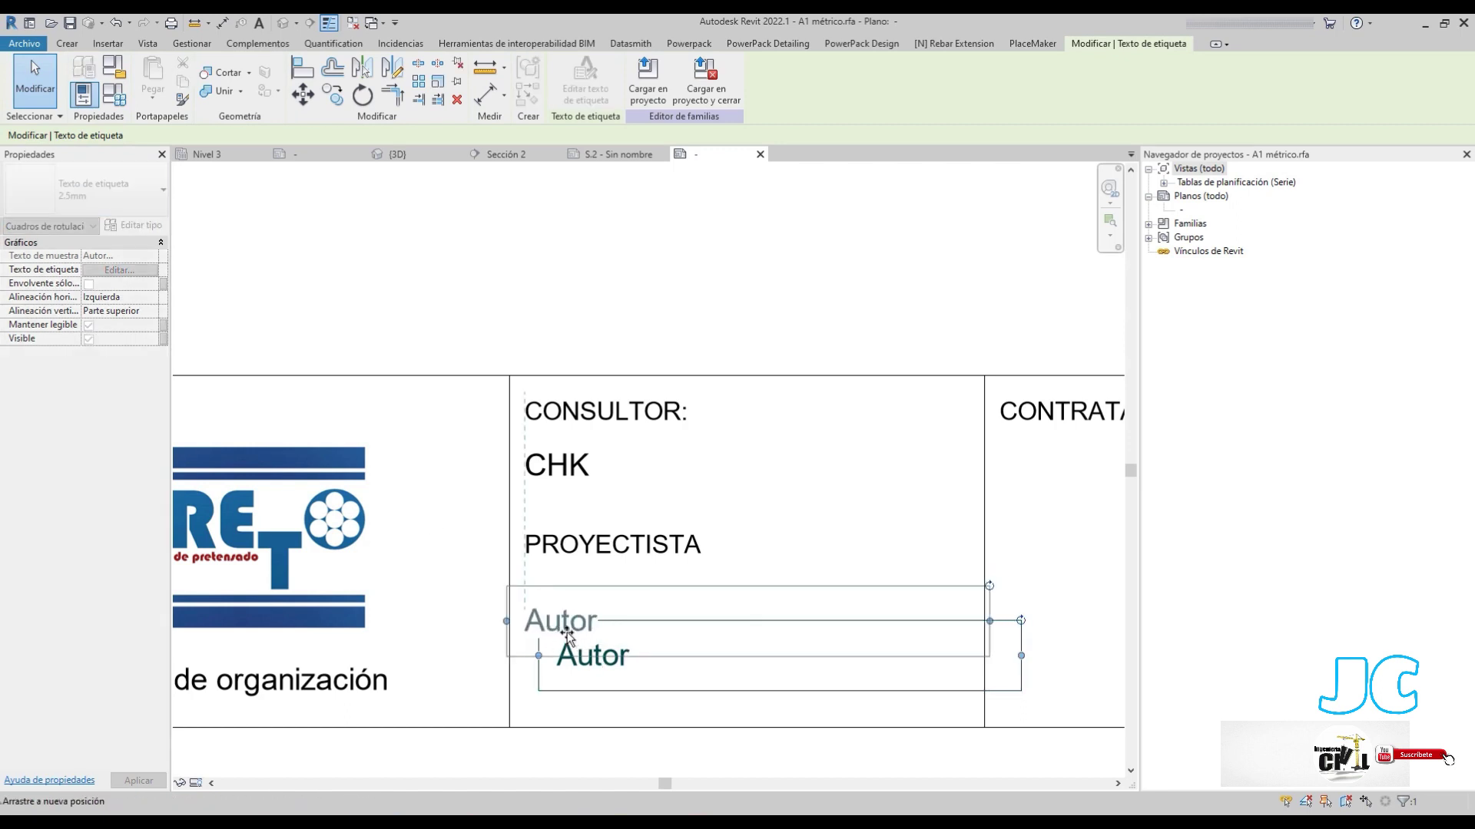
click(642, 495)
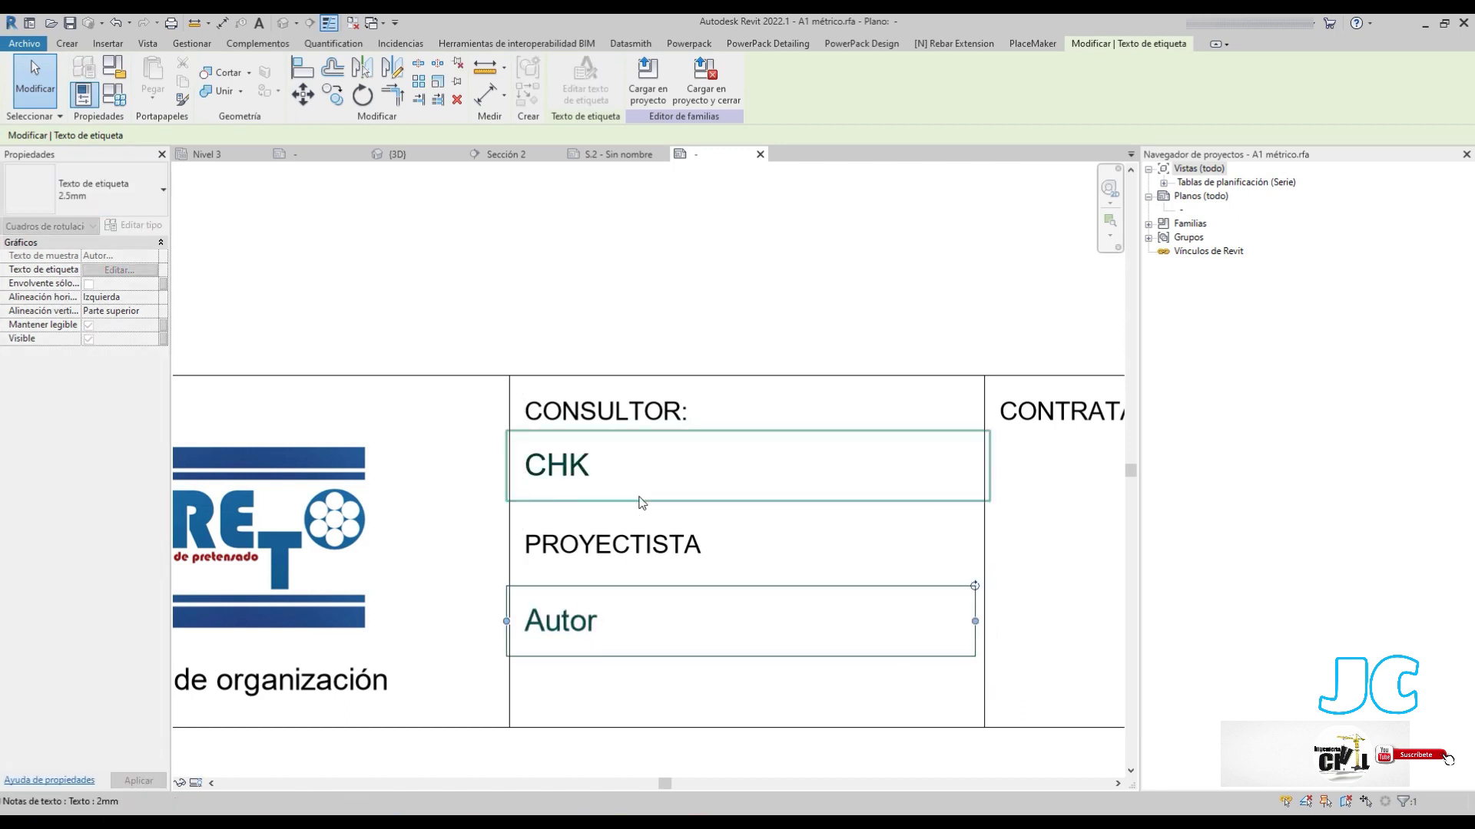
drag(989, 466, 975, 464)
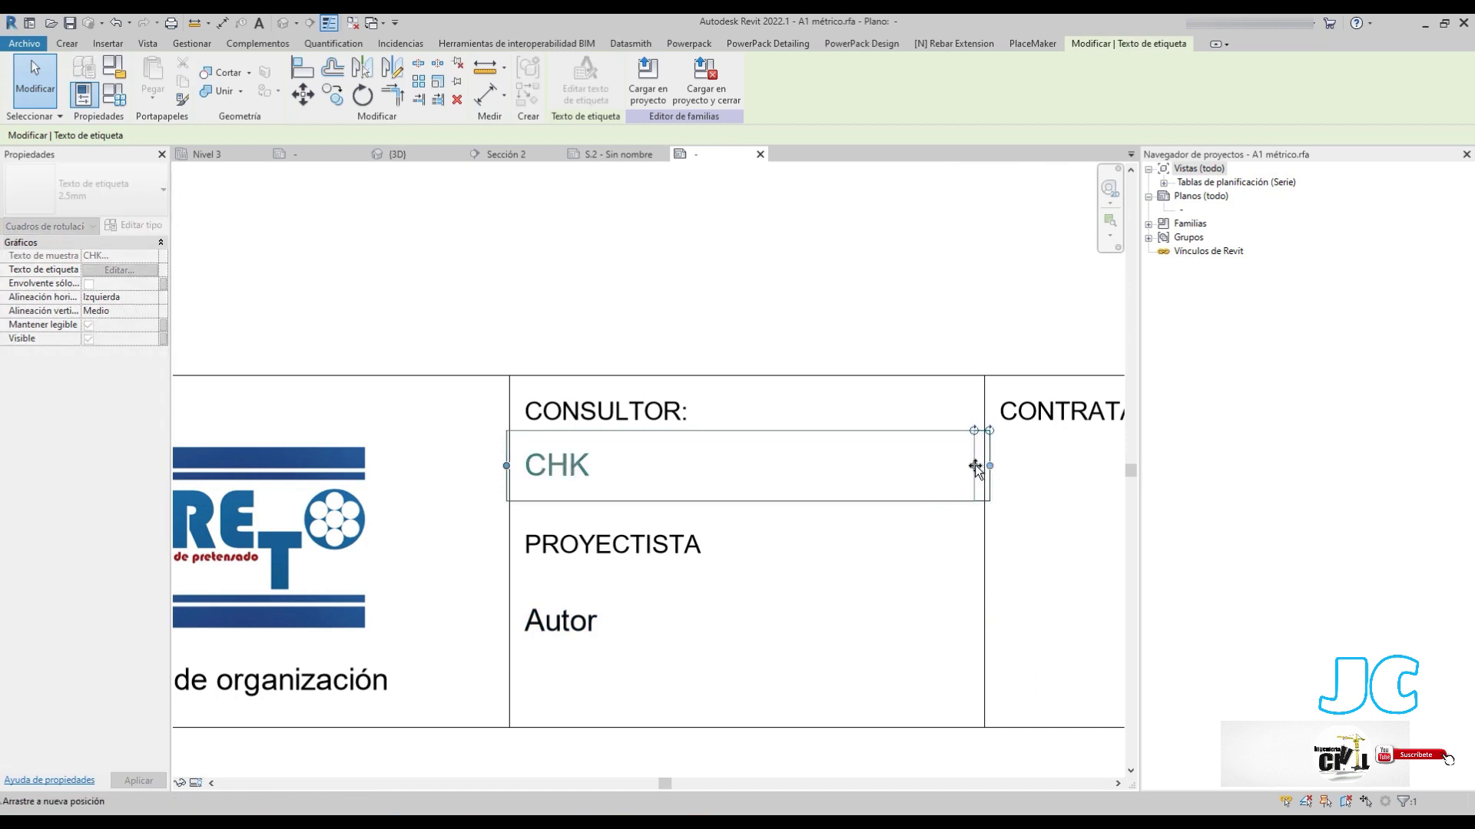
click(799, 311)
click(569, 629)
drag(569, 629, 569, 610)
scroll(626, 609, down, 1)
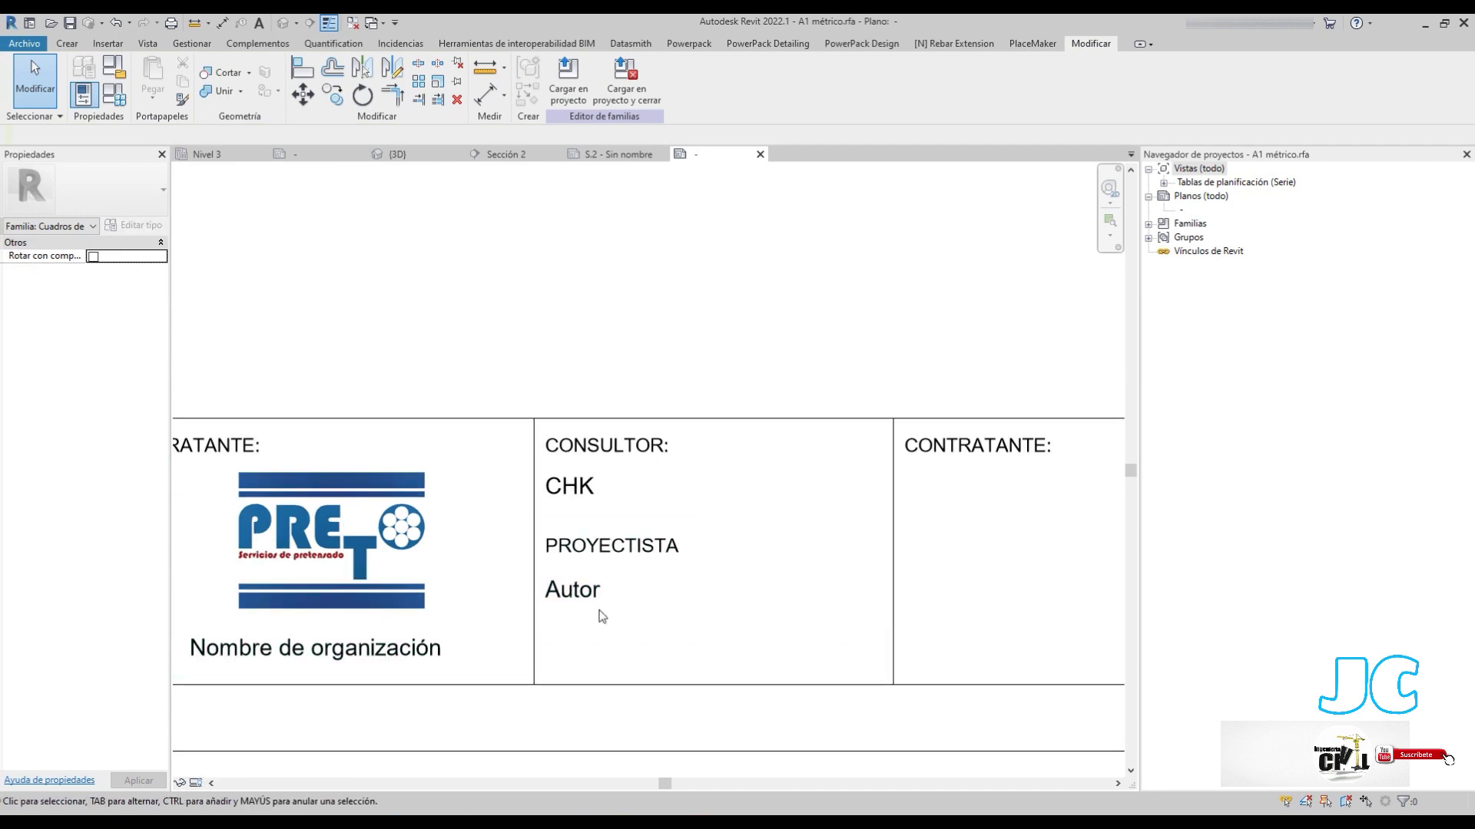
Inspect the Autor and CHK labels, opening the CHK type list without changing it
click(599, 611)
click(691, 614)
scroll(678, 612, down, 1)
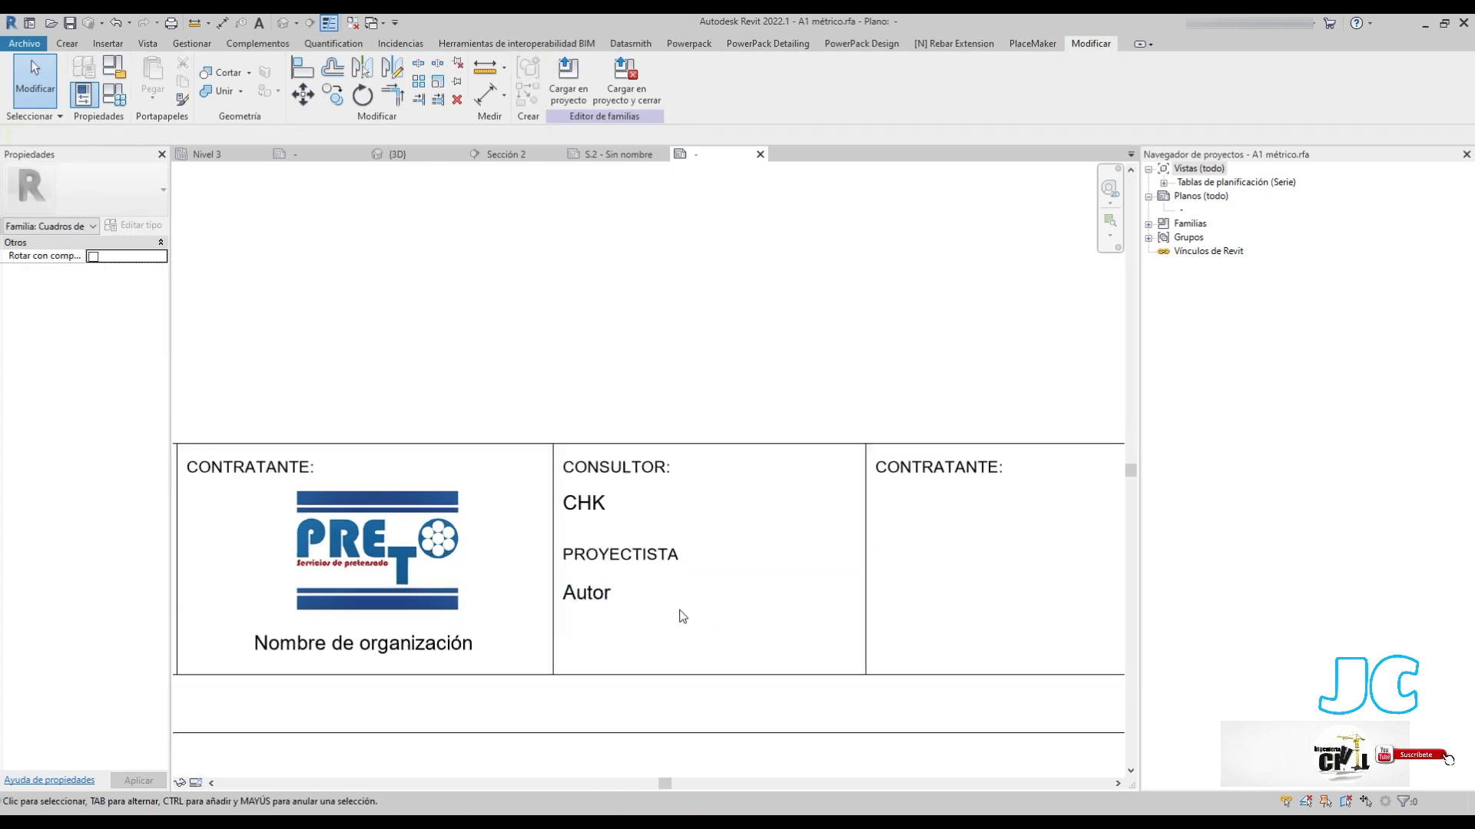
scroll(583, 596, down, 1)
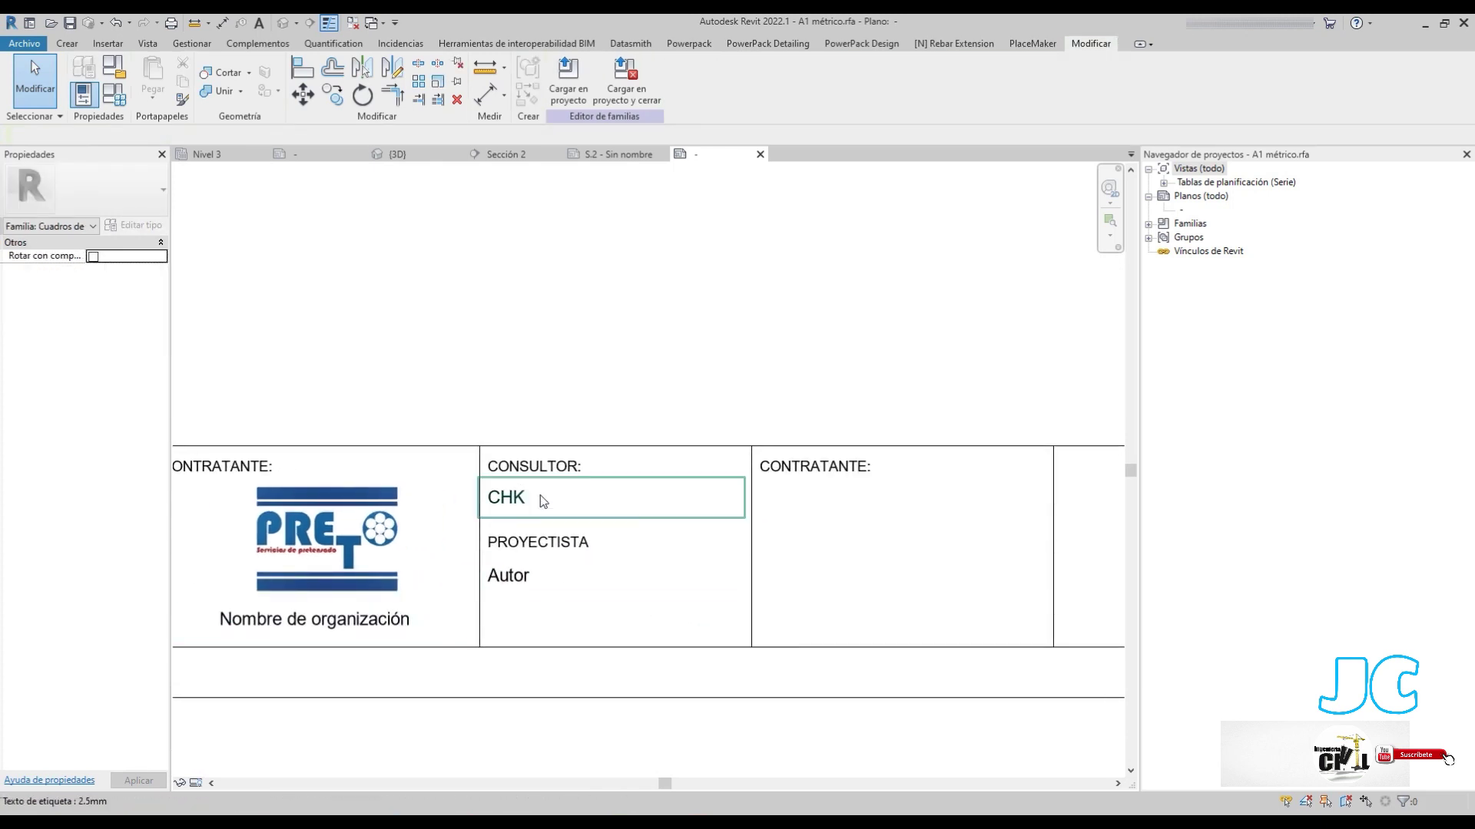
click(520, 495)
click(88, 186)
key(Escape)
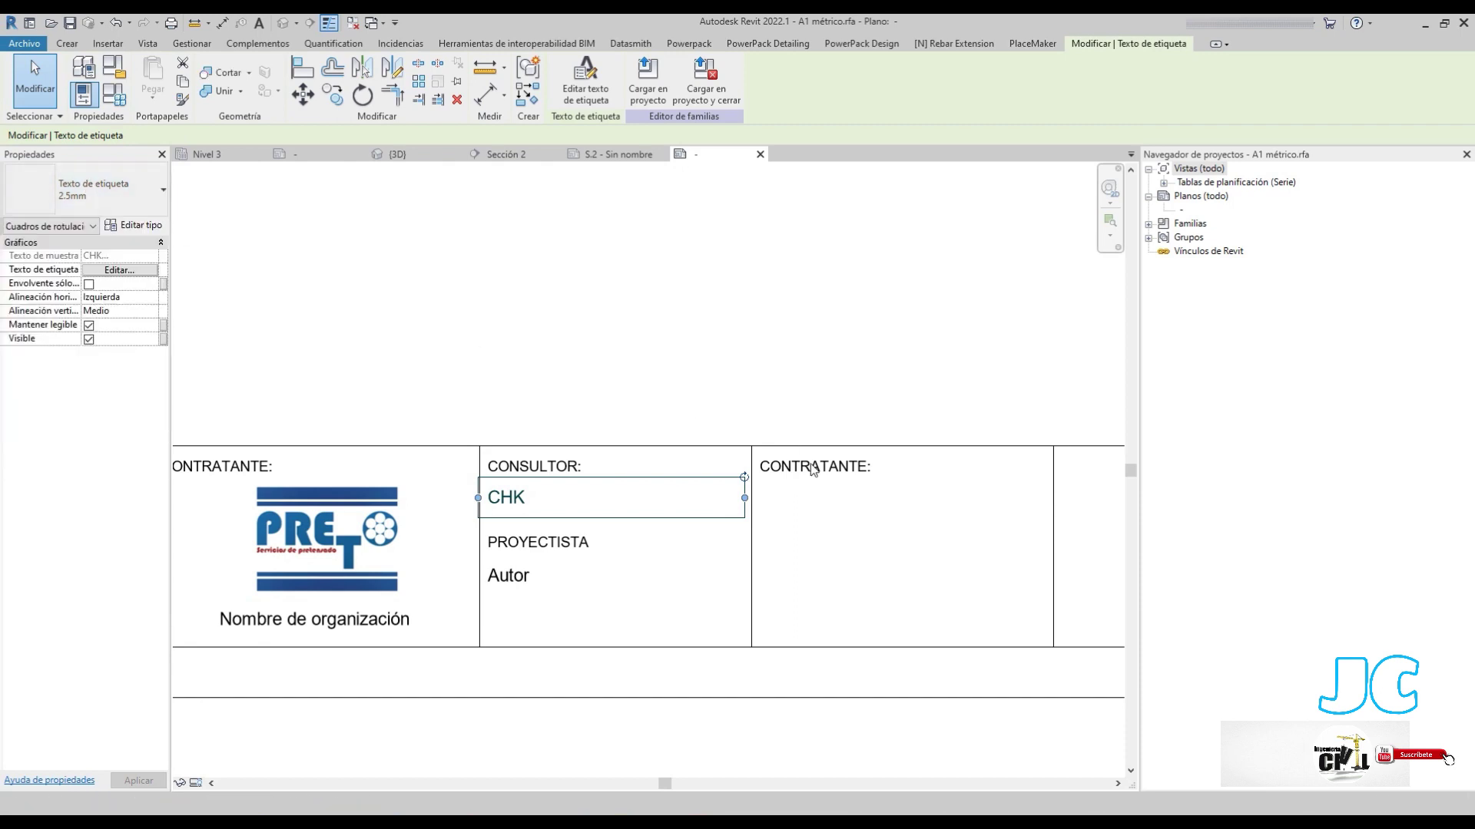
key(Escape)
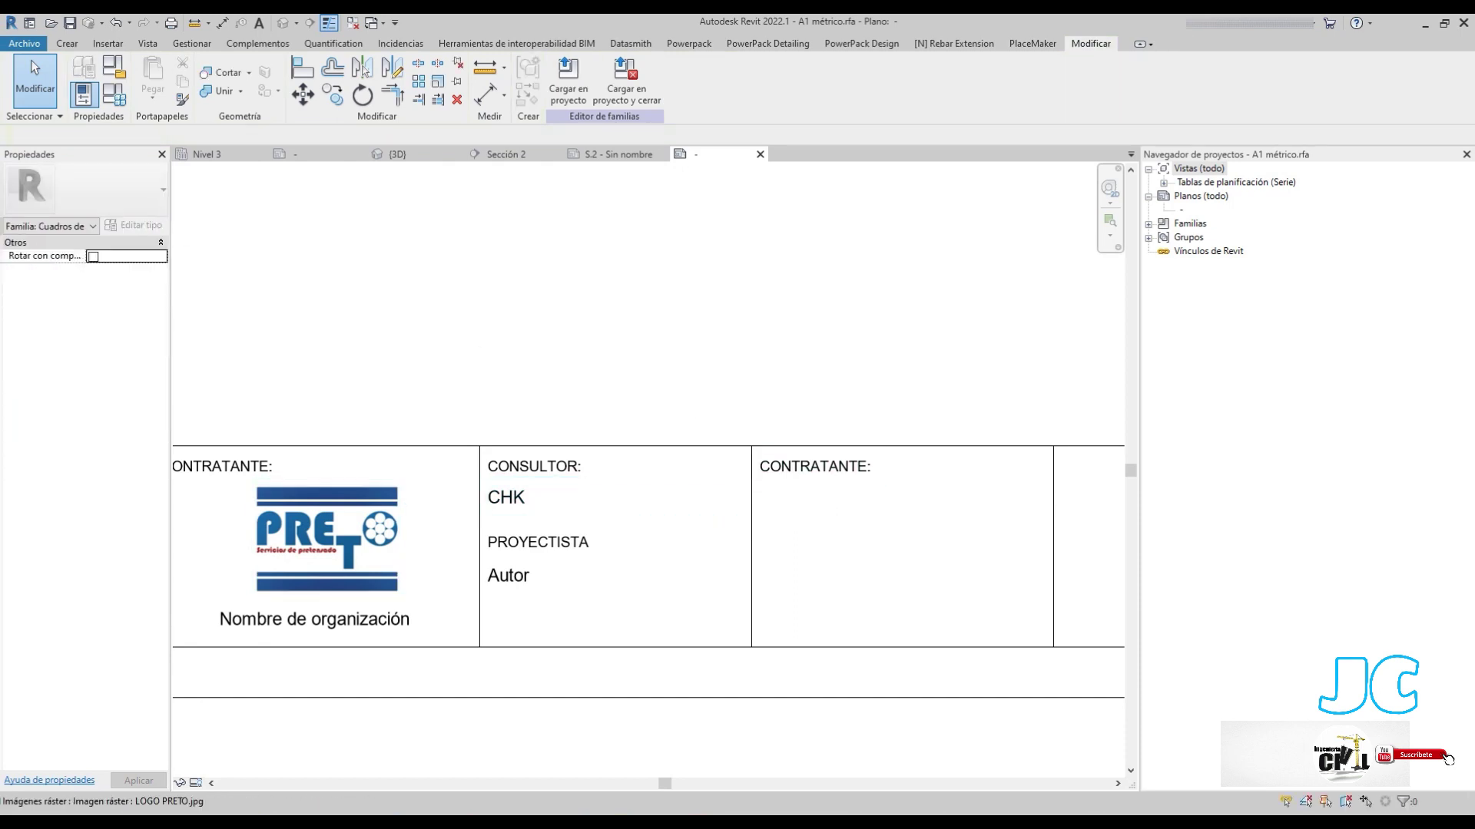
Replace the right-hand CONTRATANTE: heading text with FISCALIZACION
double_click(810, 468)
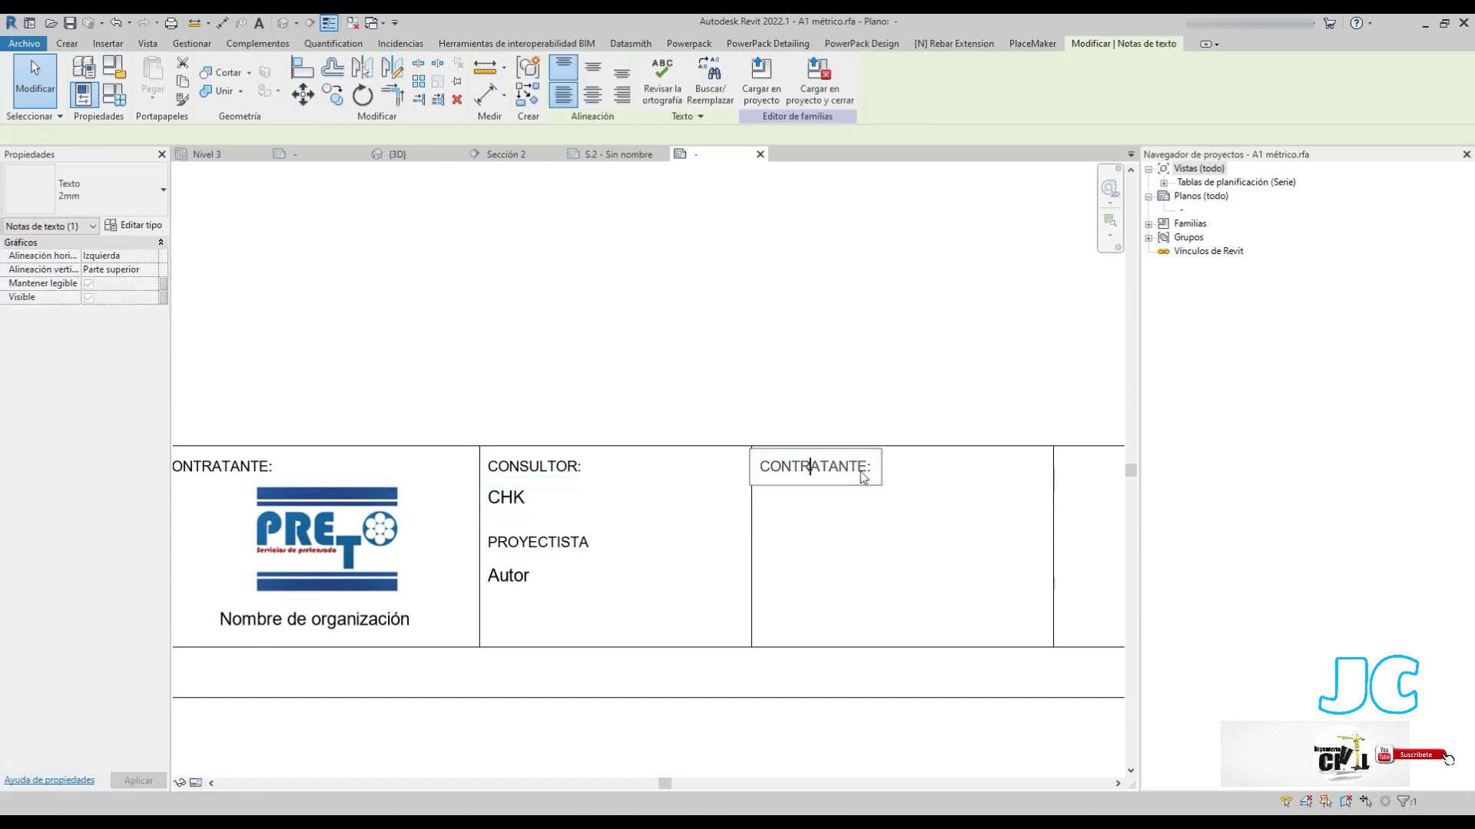
drag(872, 469, 781, 469)
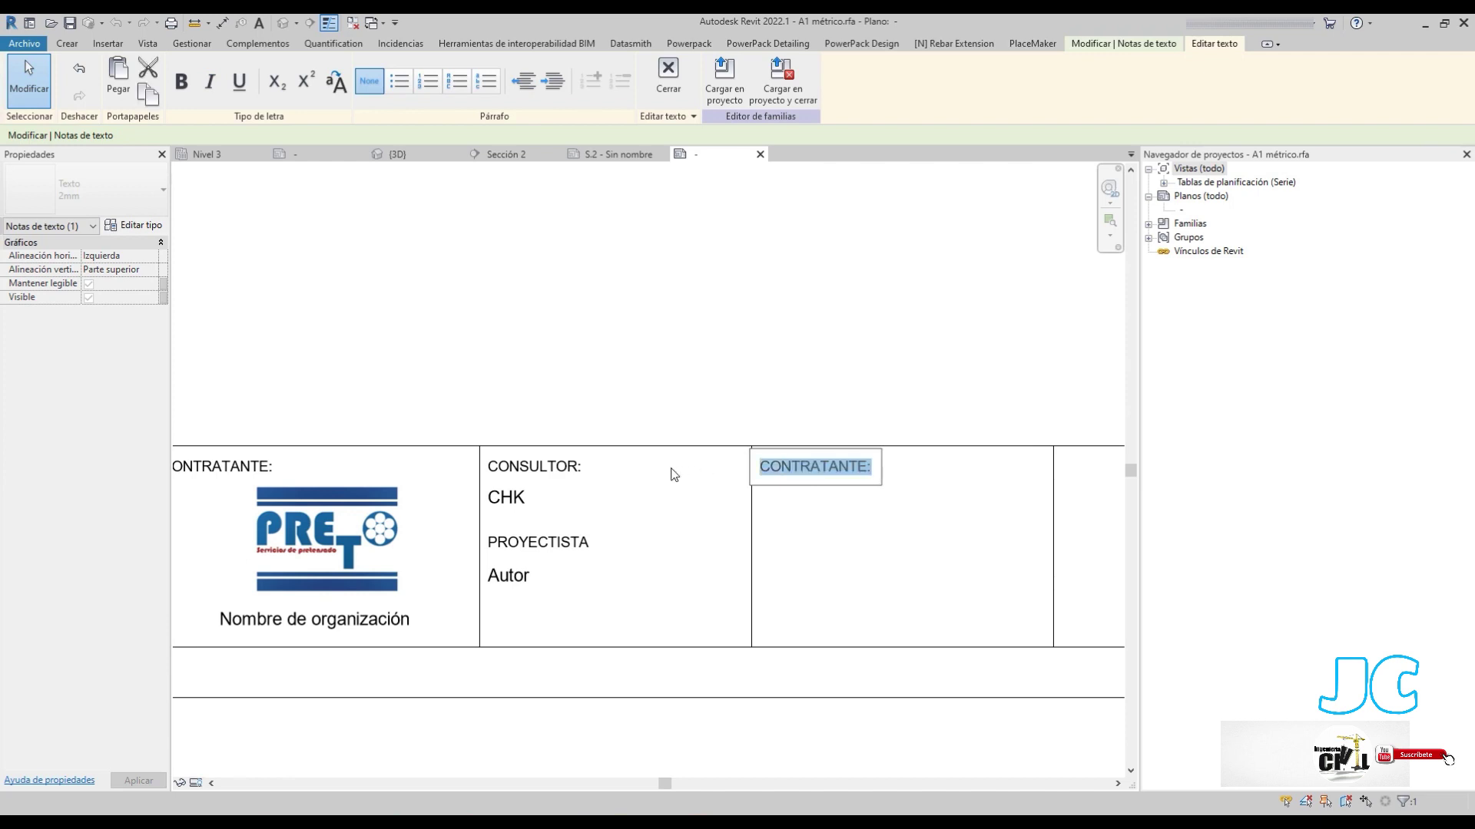
text(FISCALIZACION)
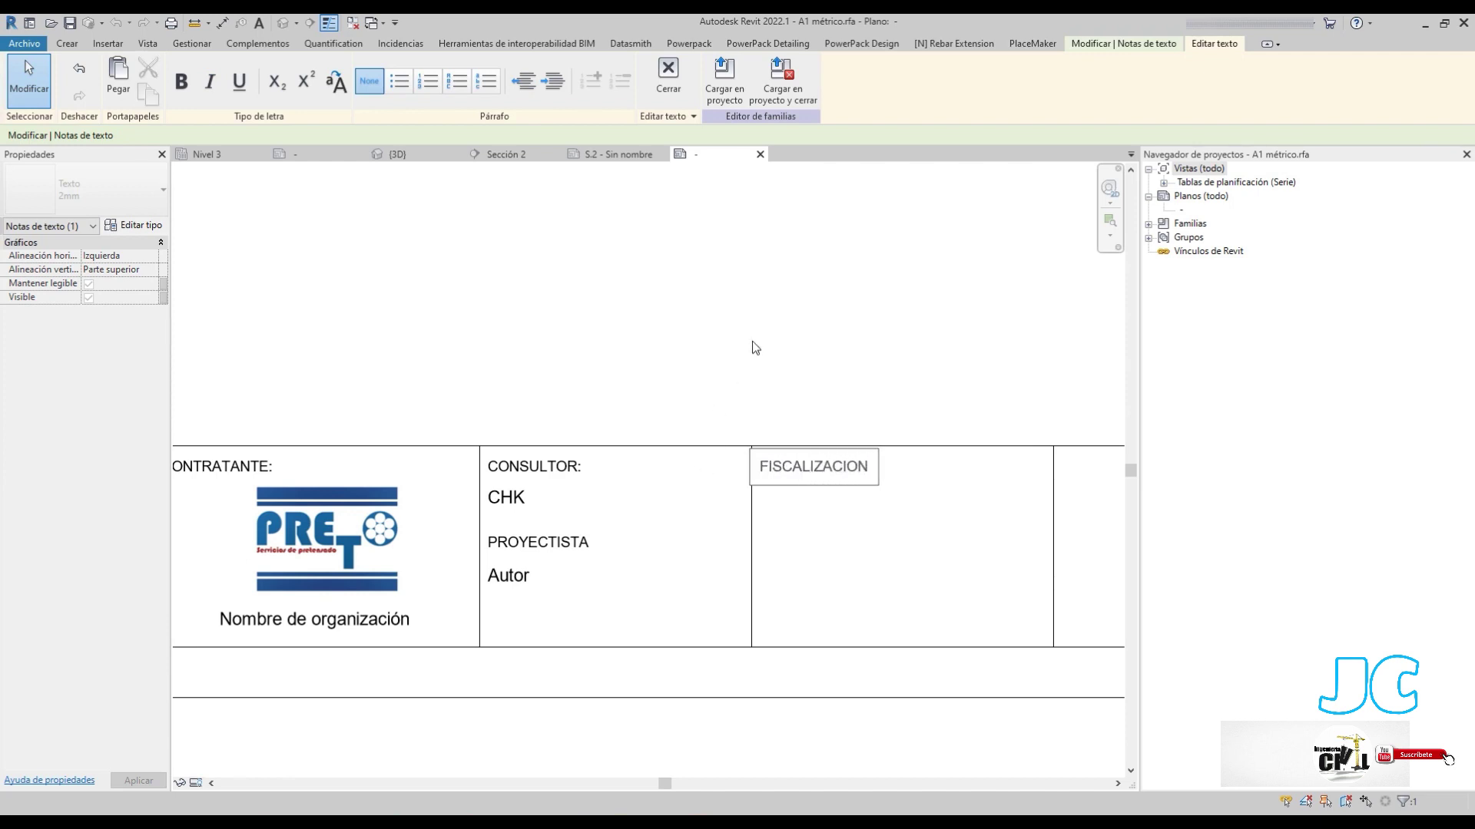
click(753, 347)
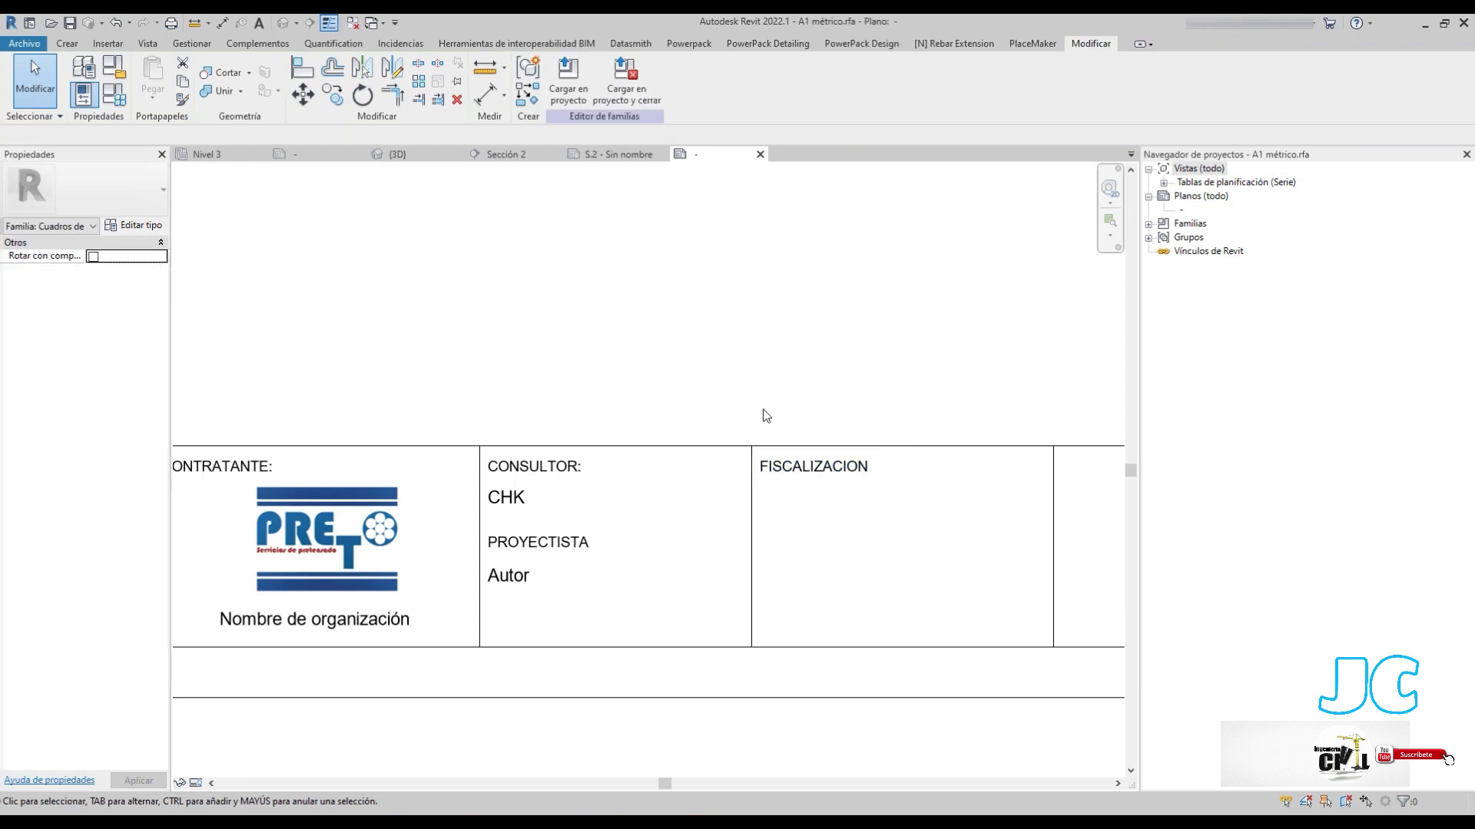
click(714, 339)
Import the LOGO PRETO.jpg image and place it on the sheet
click(85, 46)
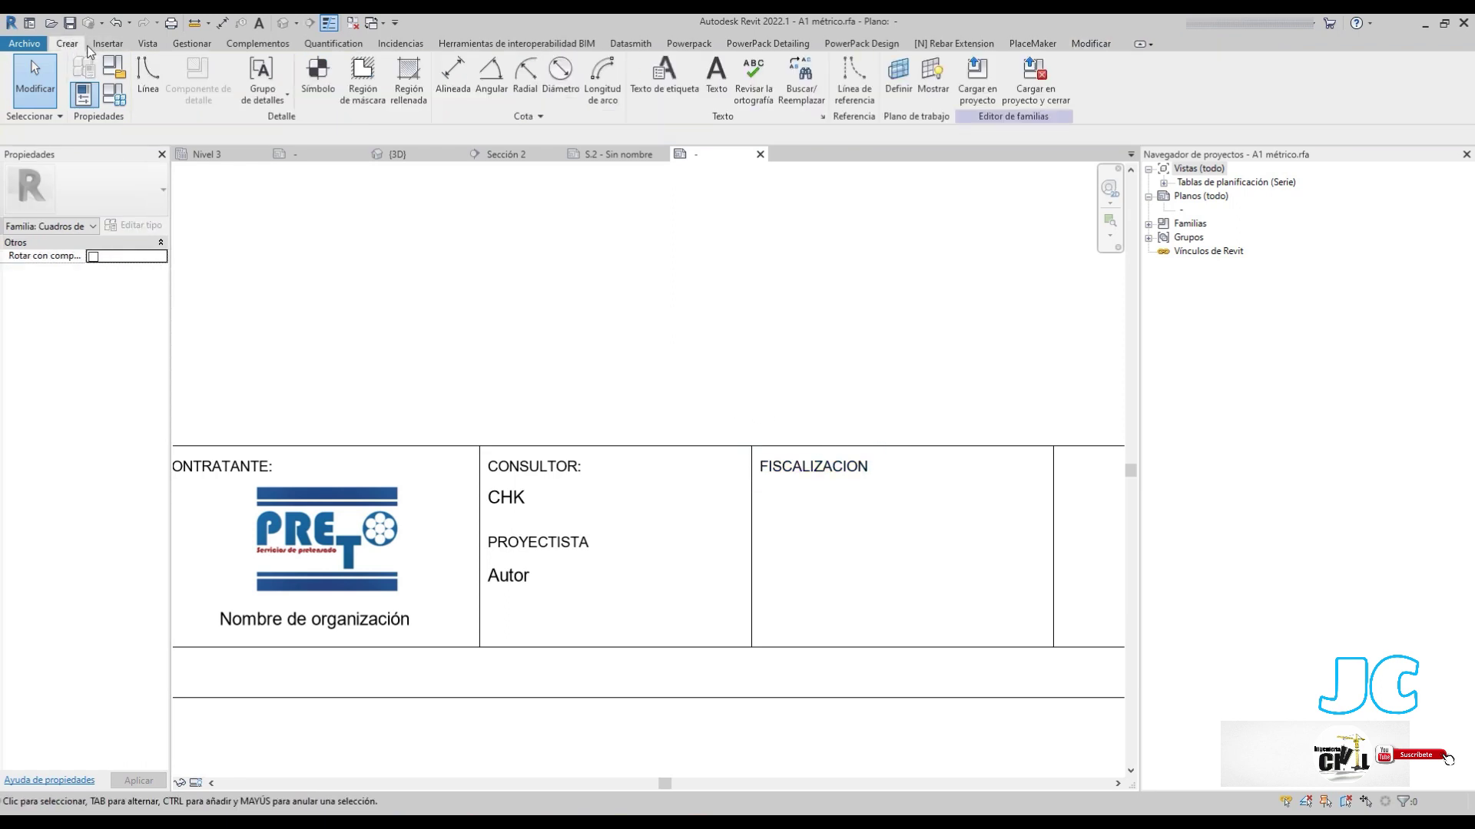
click(107, 44)
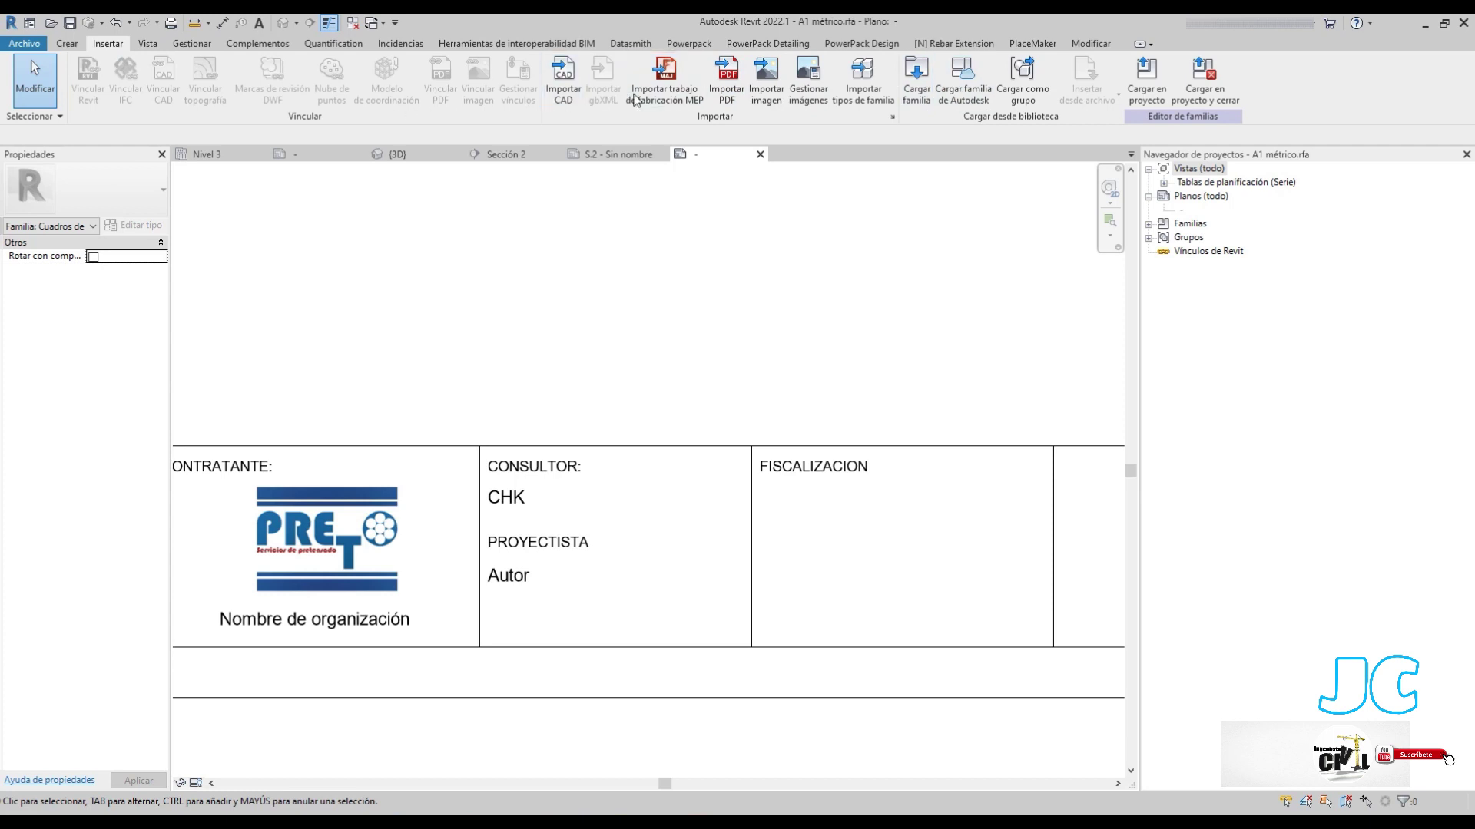
click(765, 80)
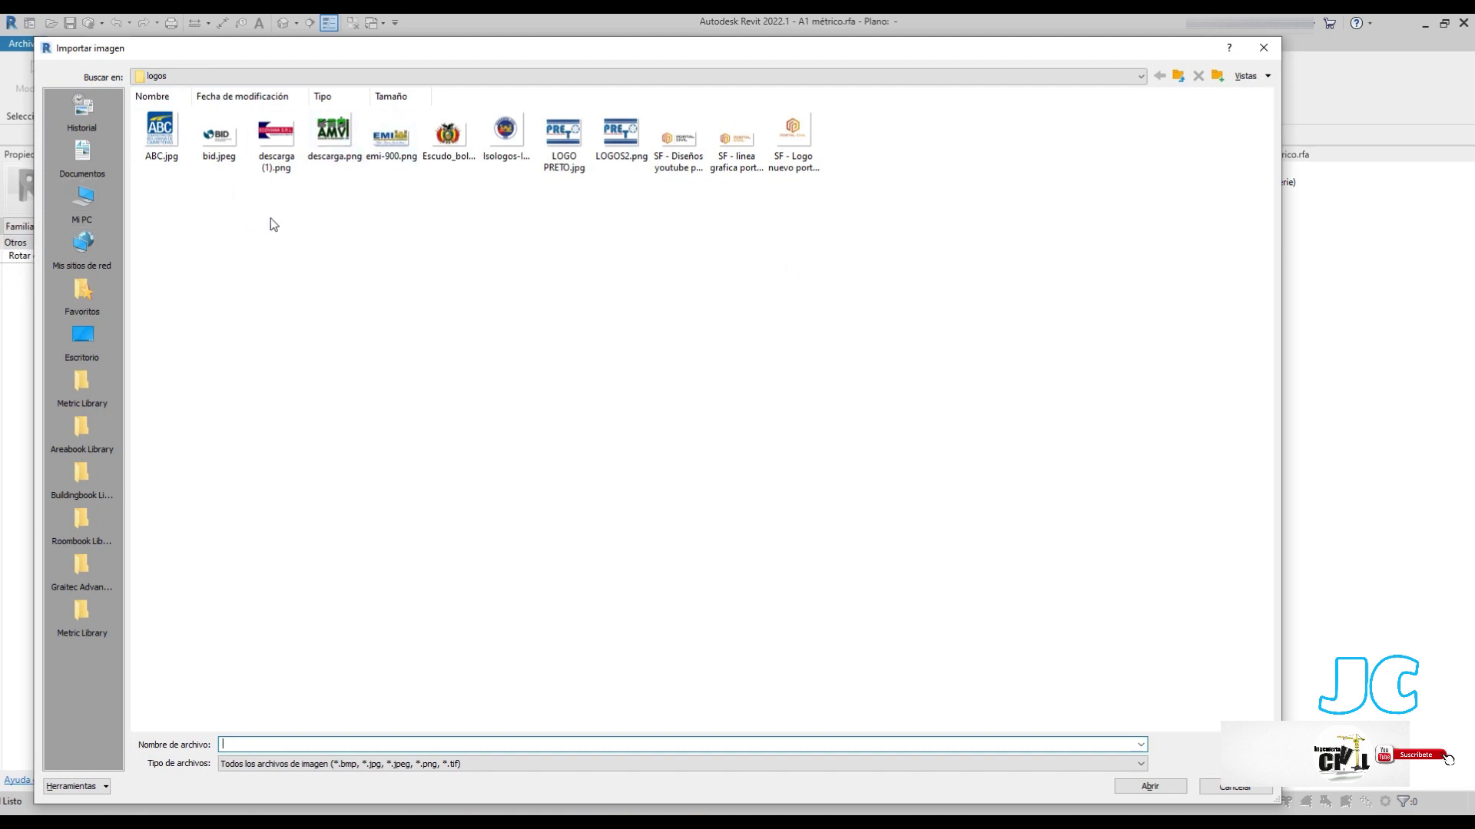
double_click(563, 137)
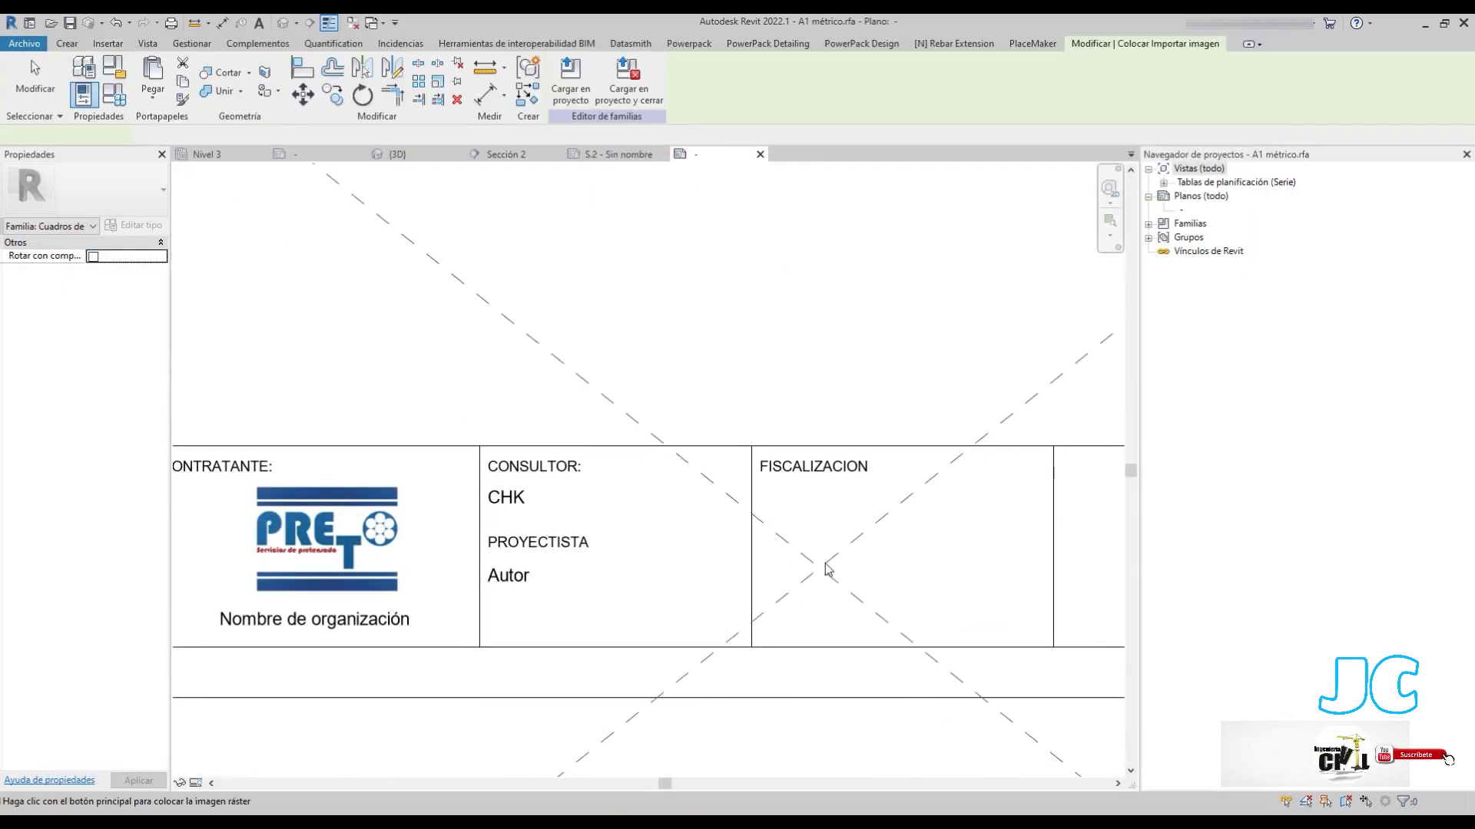
click(825, 569)
Resize and position the PRETO logo to fit the FISCALIZACION cell
scroll(768, 553, down, 2)
scroll(584, 537, down, 2)
scroll(590, 532, down, 1)
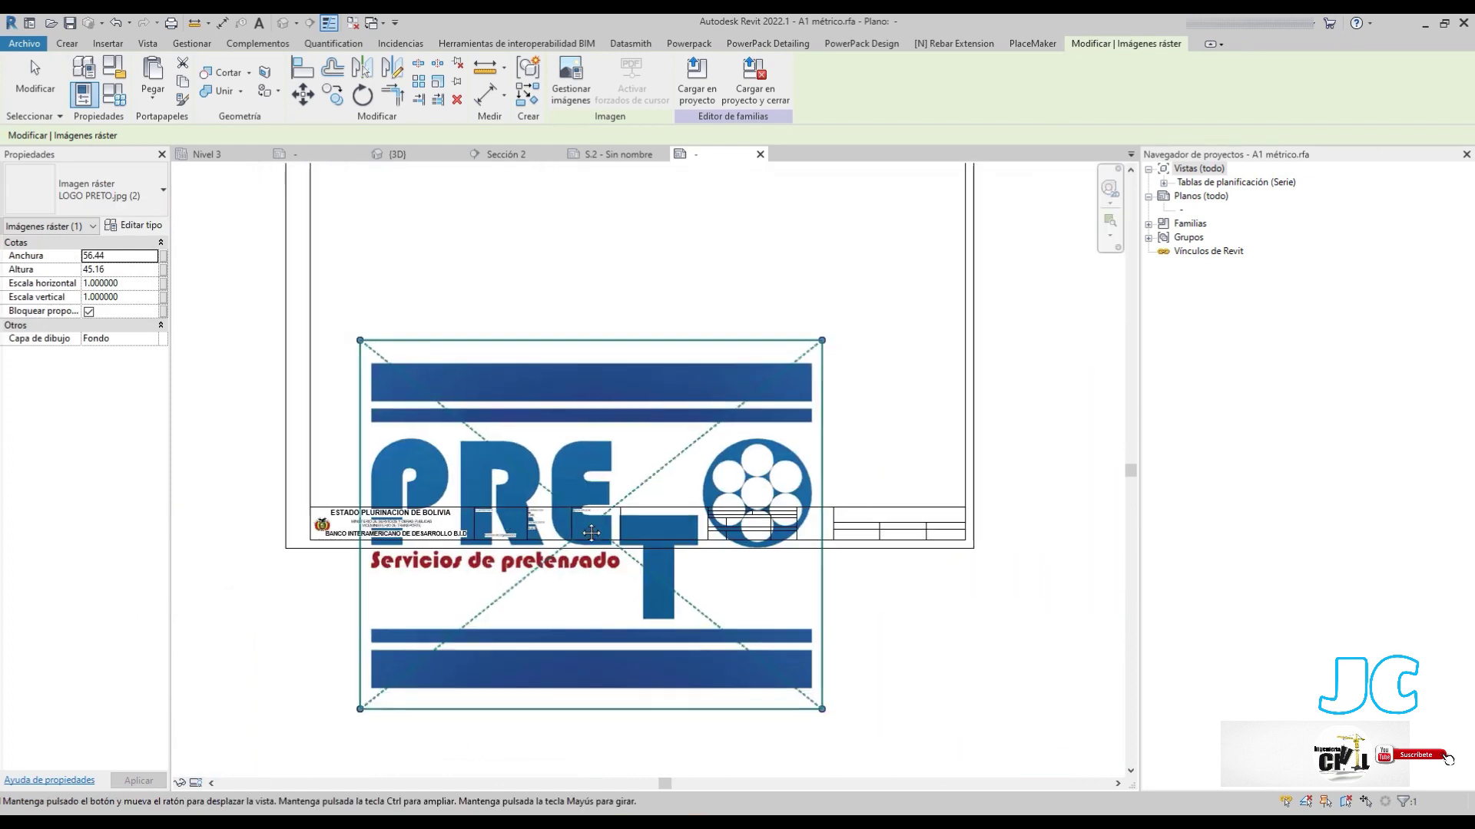
mouse_move(822, 341)
mouse_down()
mouse_move(446, 640)
mouse_move(549, 588)
mouse_move(538, 607)
mouse_up()
scroll(598, 537, up, 3)
scroll(538, 607, up, 2)
drag(612, 546, 669, 456)
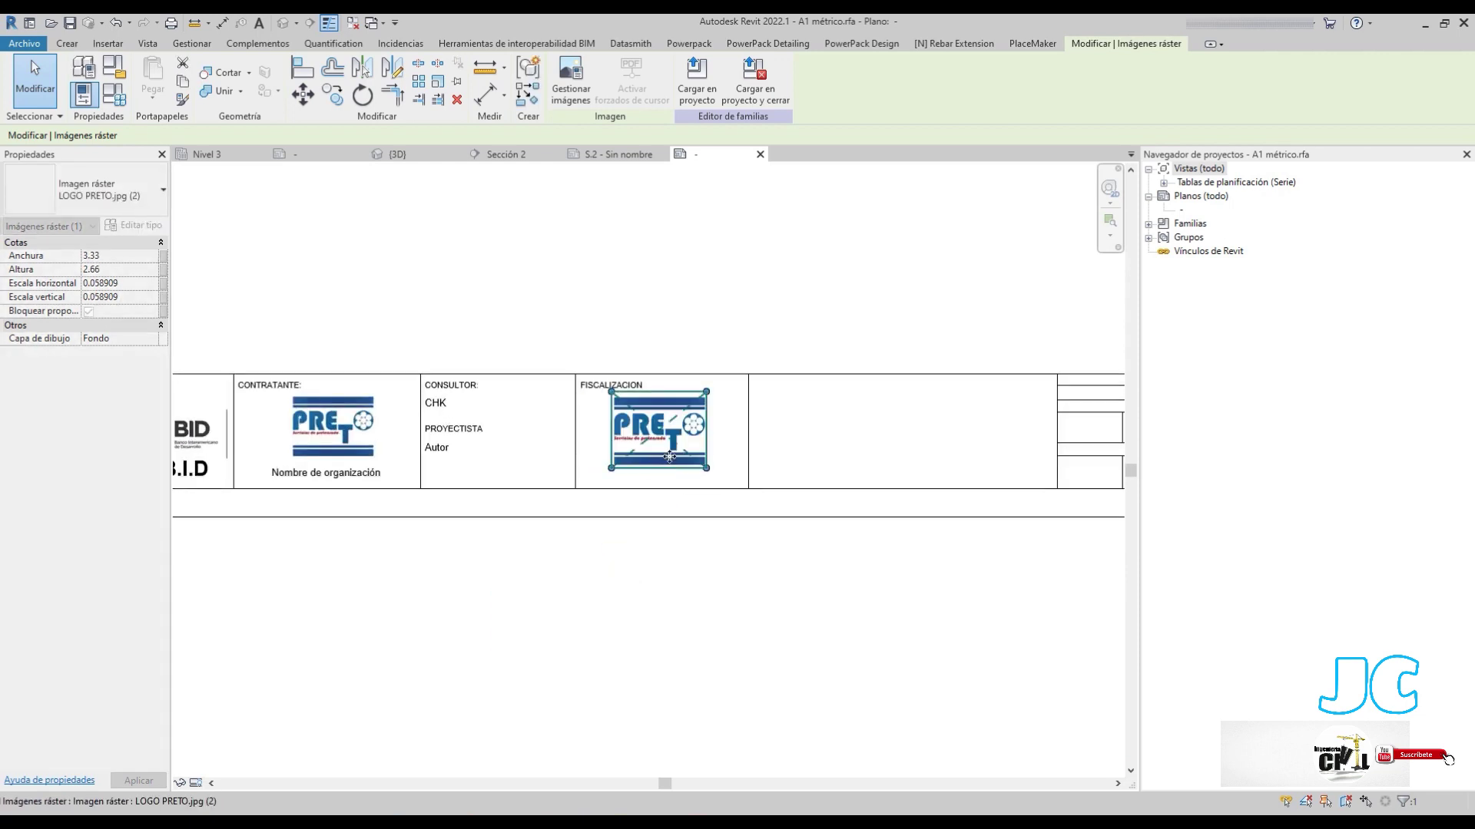
scroll(670, 456, up, 2)
drag(754, 494, 661, 406)
scroll(737, 448, down, 2)
drag(783, 444, 772, 440)
drag(870, 443, 888, 447)
Copy the Nombre de organización label below the logo in the FISCALIZACION cell
click(403, 480)
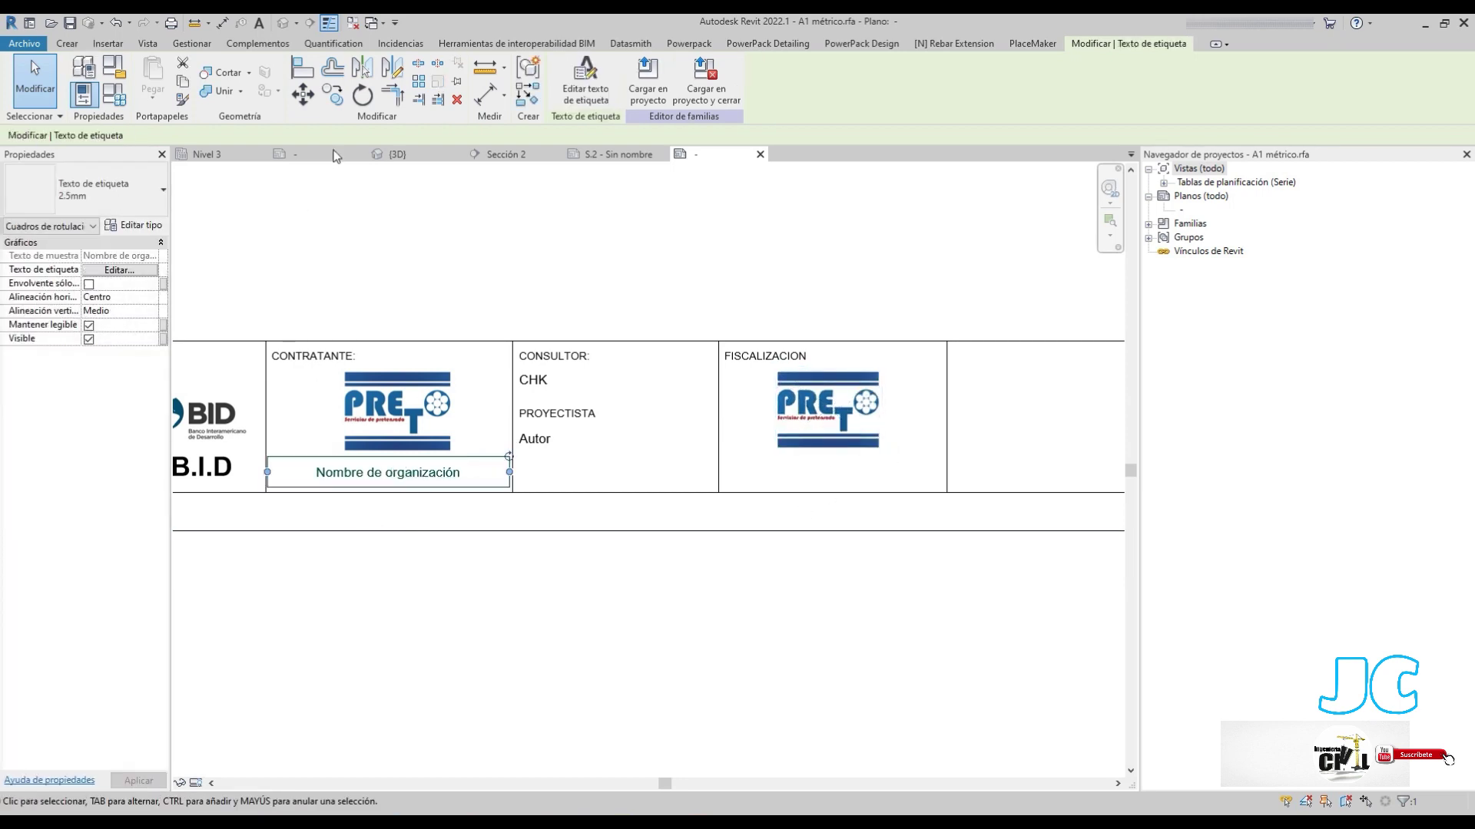
click(332, 94)
click(266, 340)
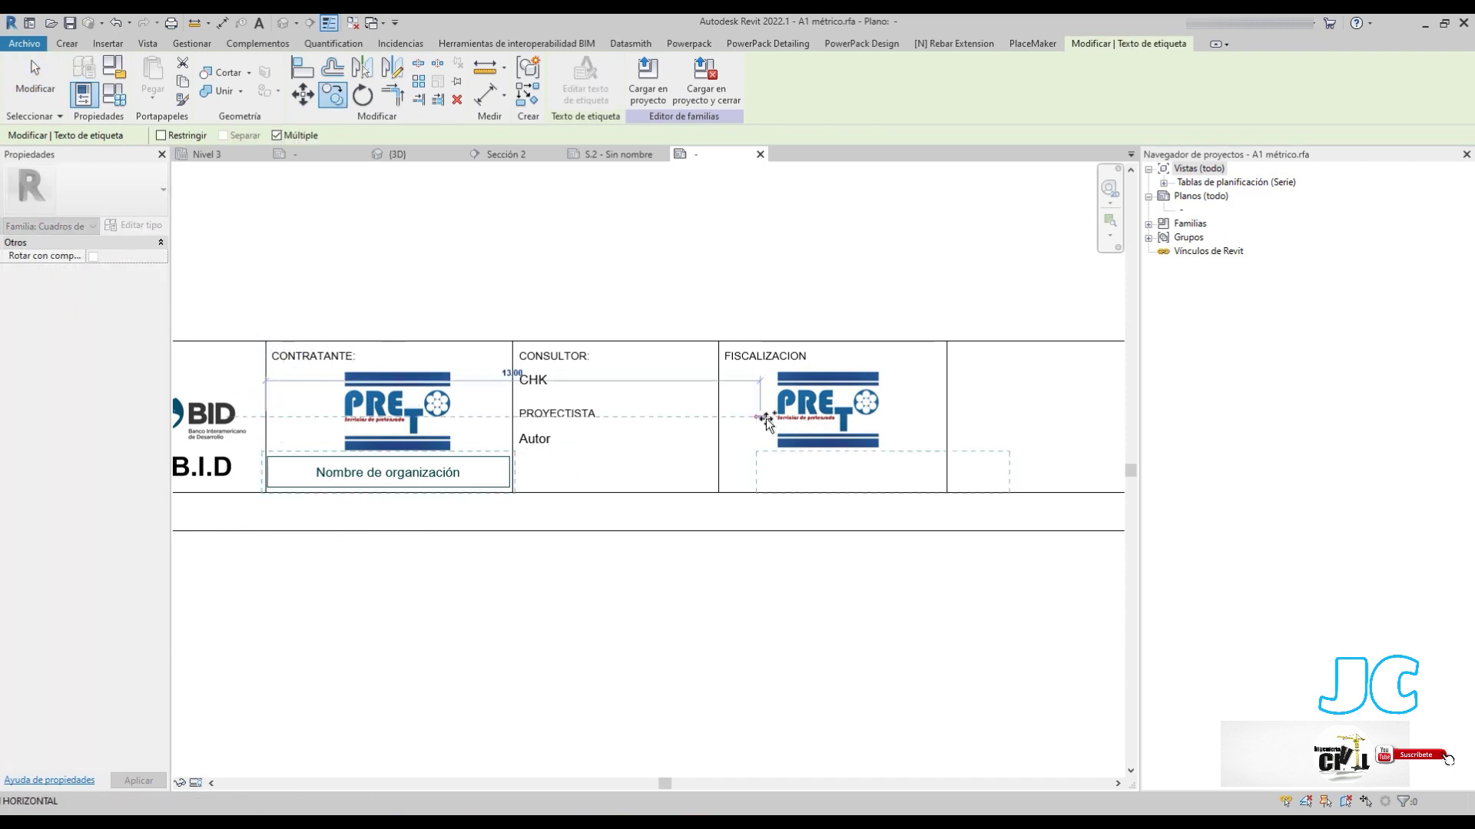
click(720, 436)
key(Escape)
key(Escape)
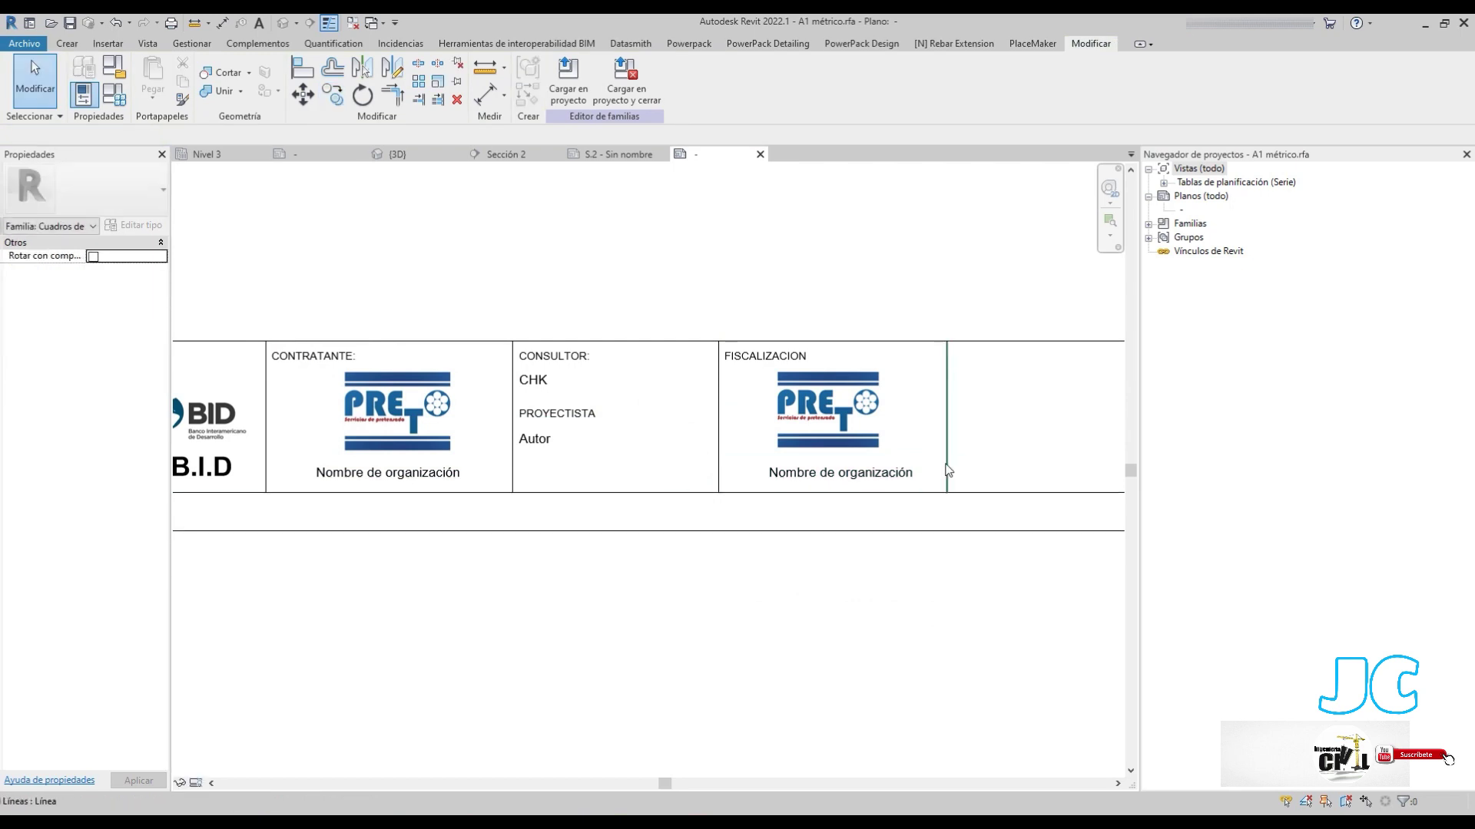
middle_drag(948, 468, 398, 520)
Copy the FISCALIZACION heading into the empty cell to its right
click(322, 415)
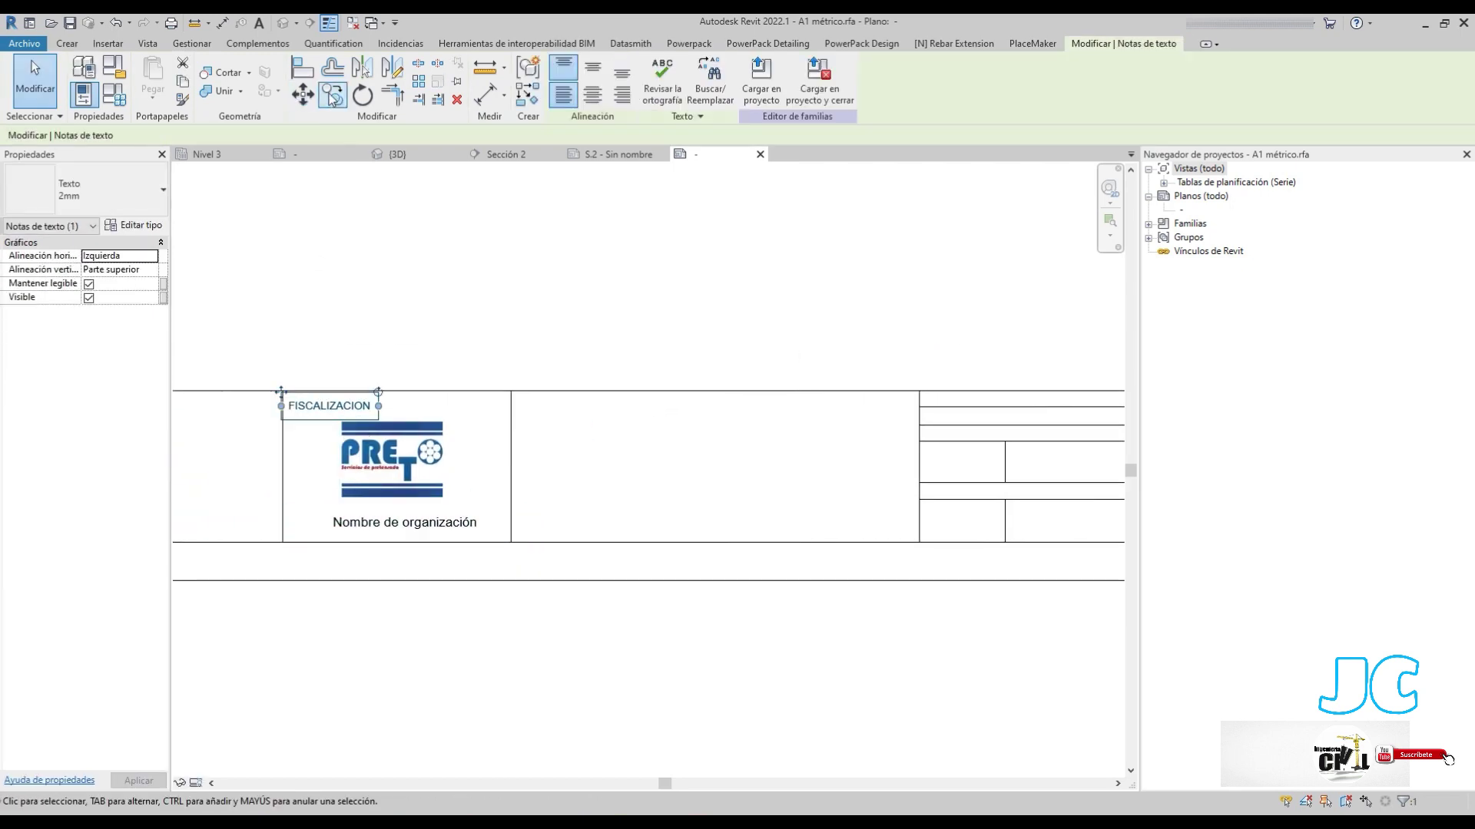
scroll(288, 391, up, 2)
scroll(290, 393, up, 1)
click(286, 392)
click(683, 393)
key(Escape)
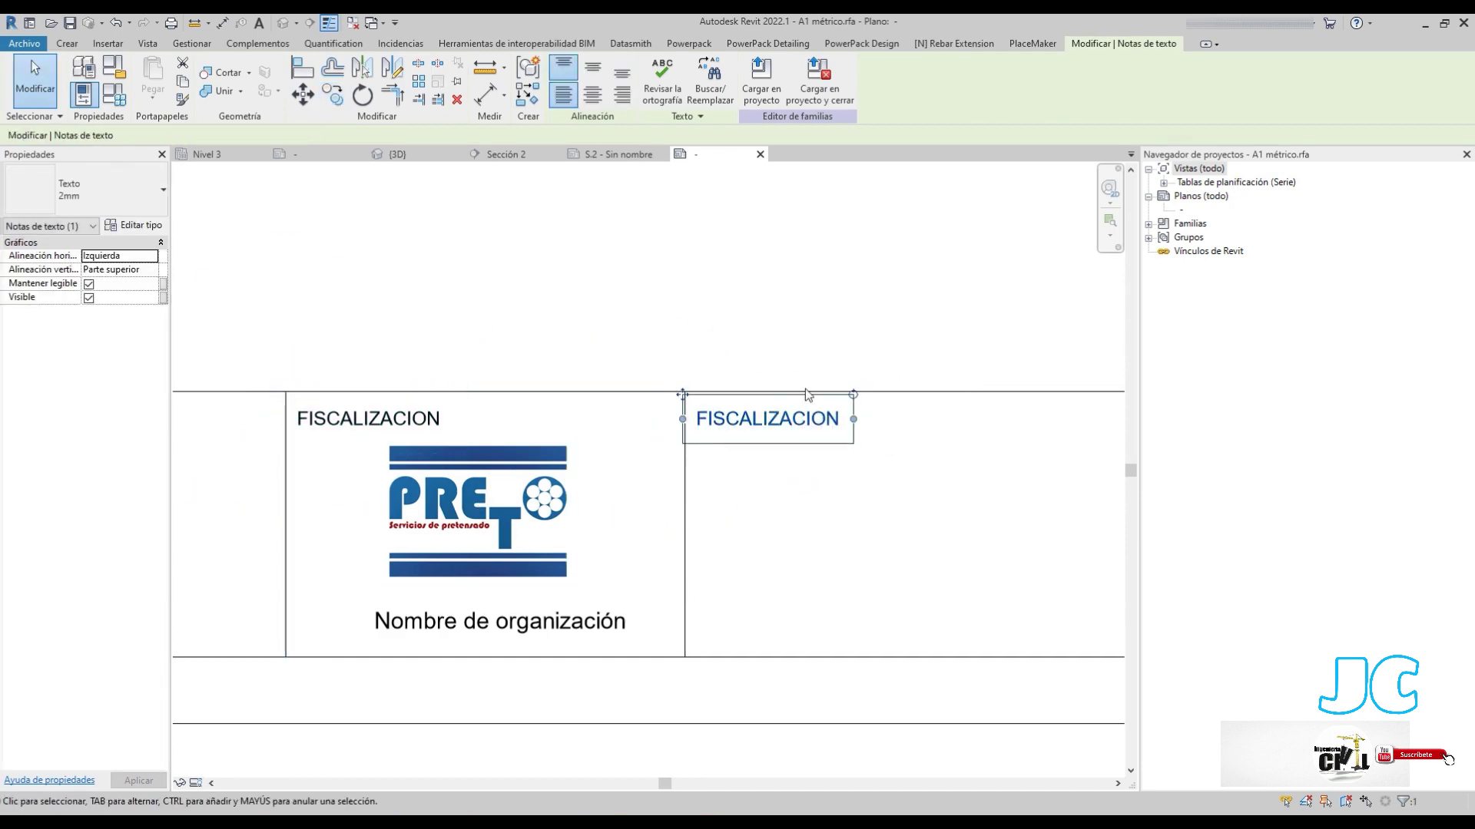
scroll(807, 395, up, 1)
Replace the copied heading's text with PROYECTO:
double_click(777, 428)
drag(837, 427, 649, 430)
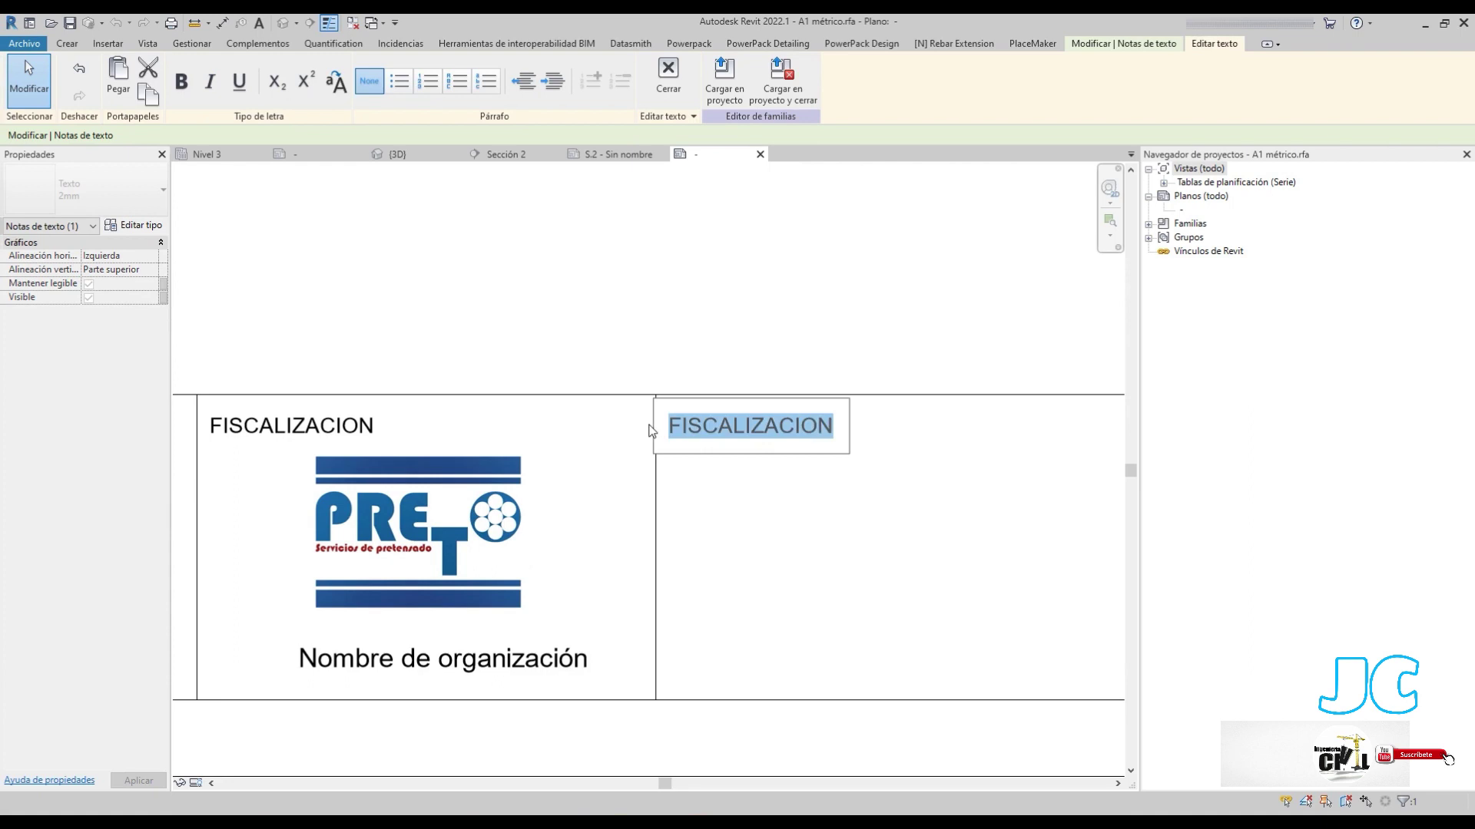
click(728, 443)
text(ASD)
drag(781, 441, 681, 442)
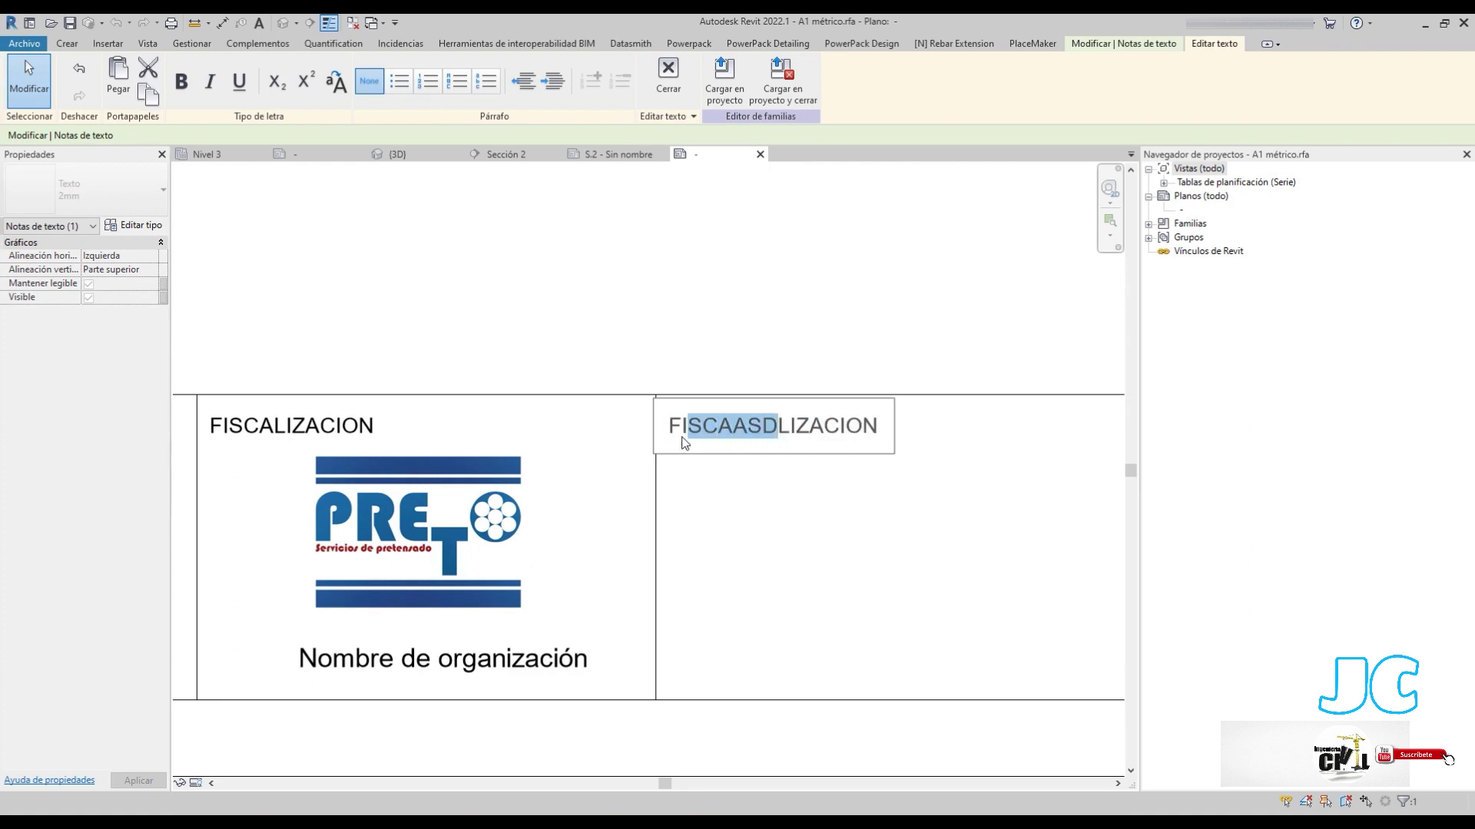
key(Delete)
key(Delete)
key(ctrl+a)
key(Delete)
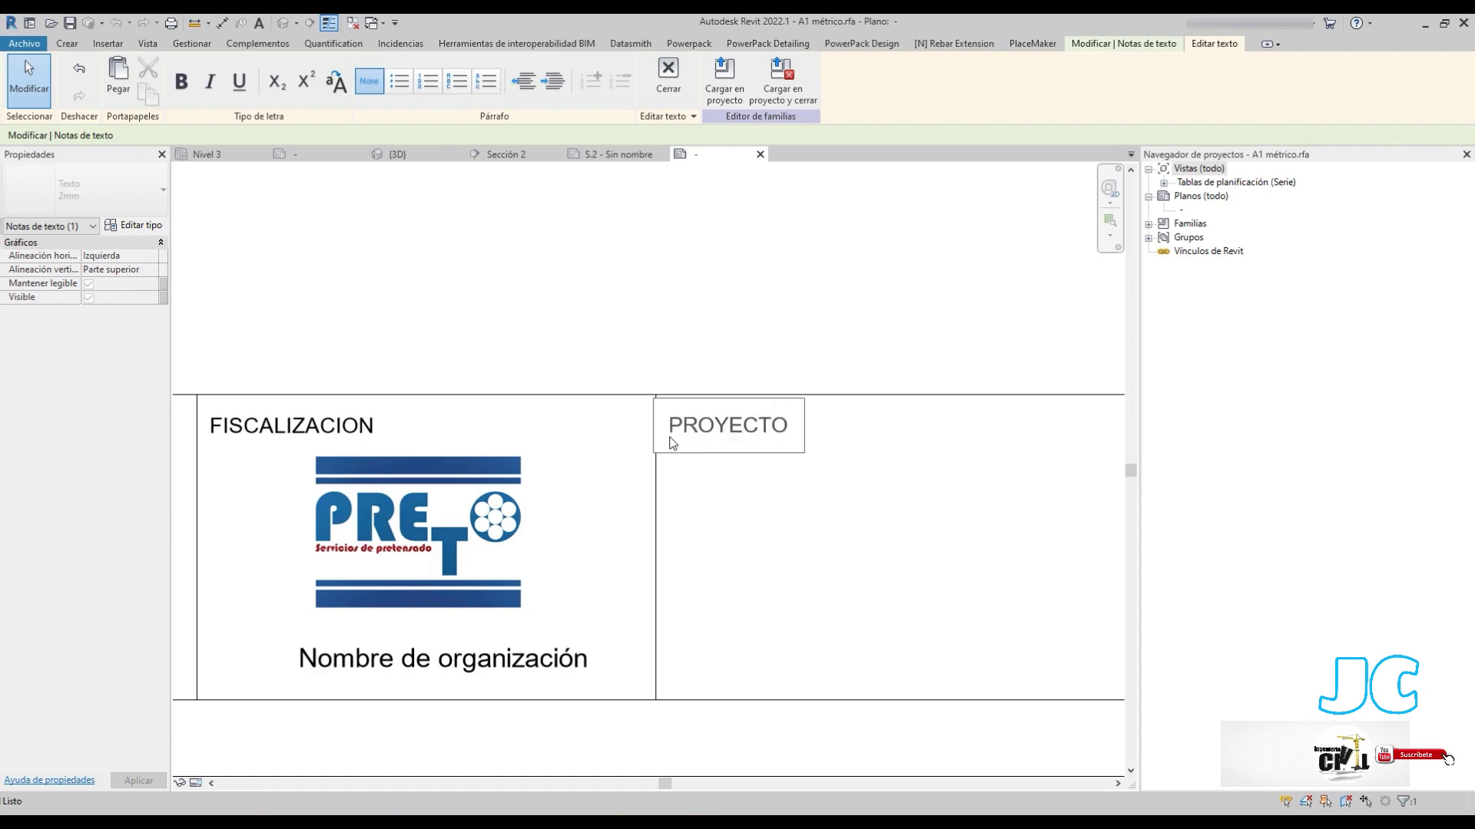
click(700, 320)
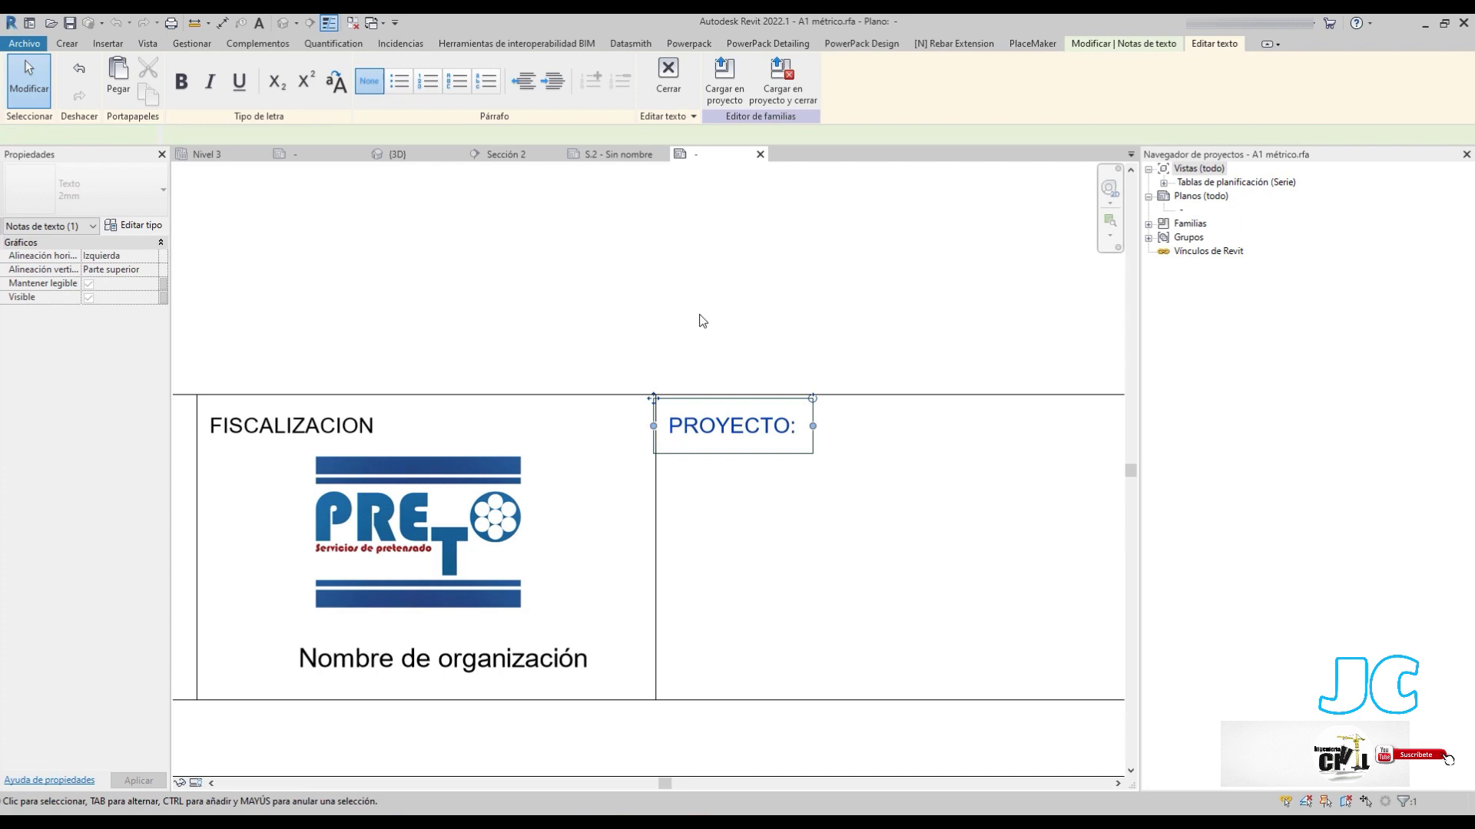
scroll(698, 471, down, 2)
scroll(544, 403, down, 2)
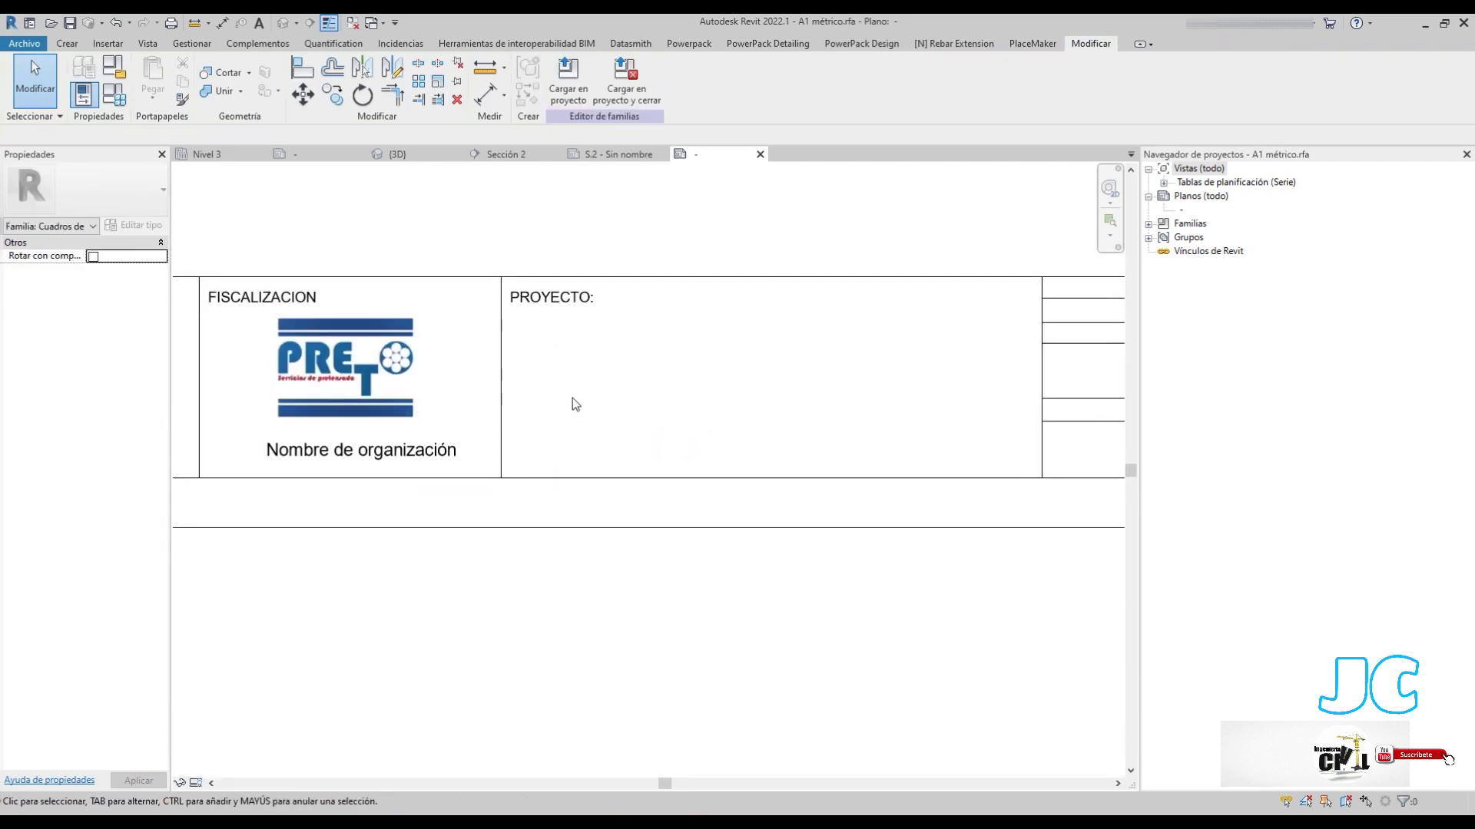
Start a new parameter label inside the PROYECTO cell
click(67, 43)
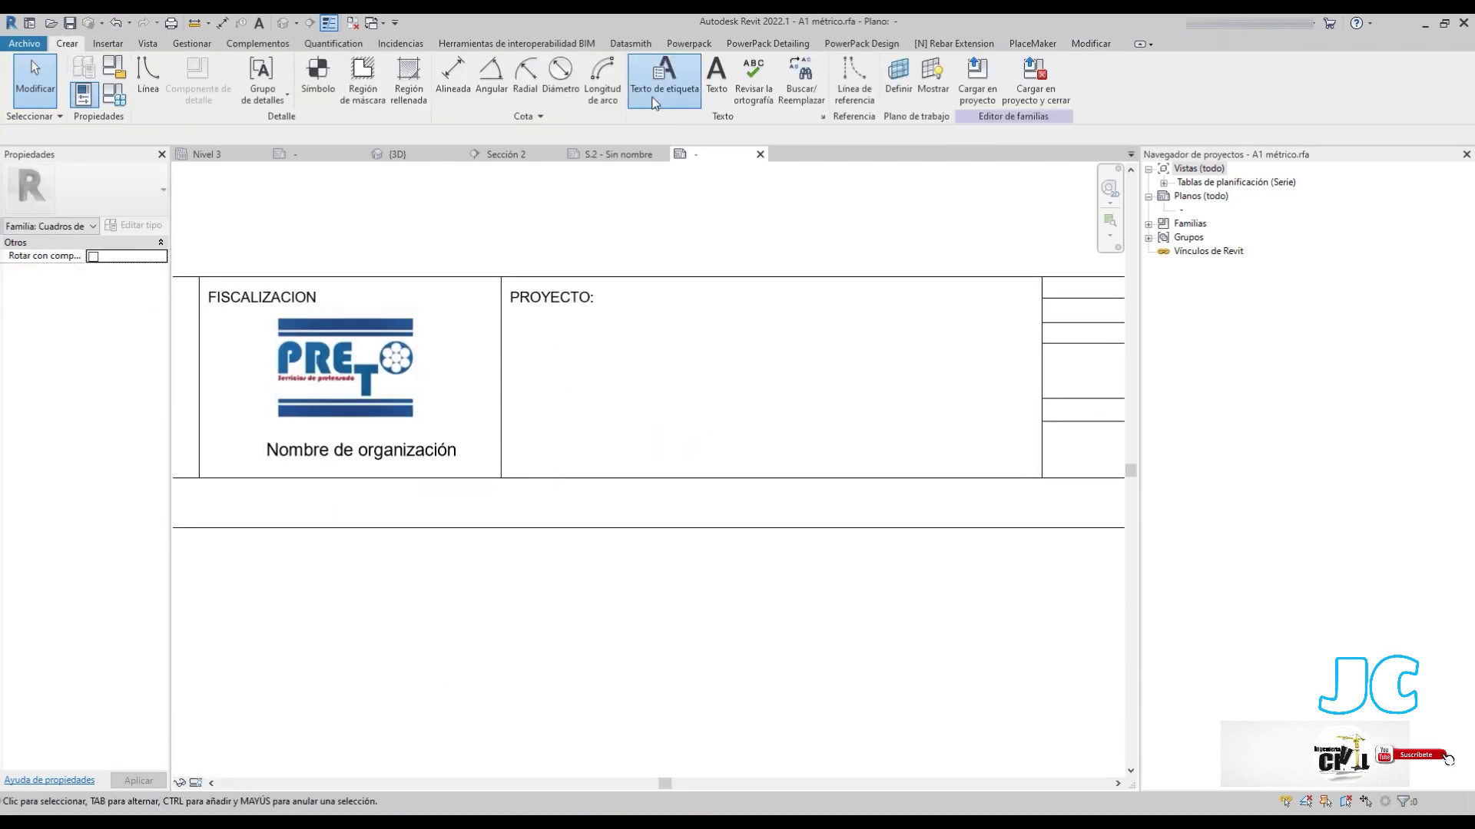
click(653, 102)
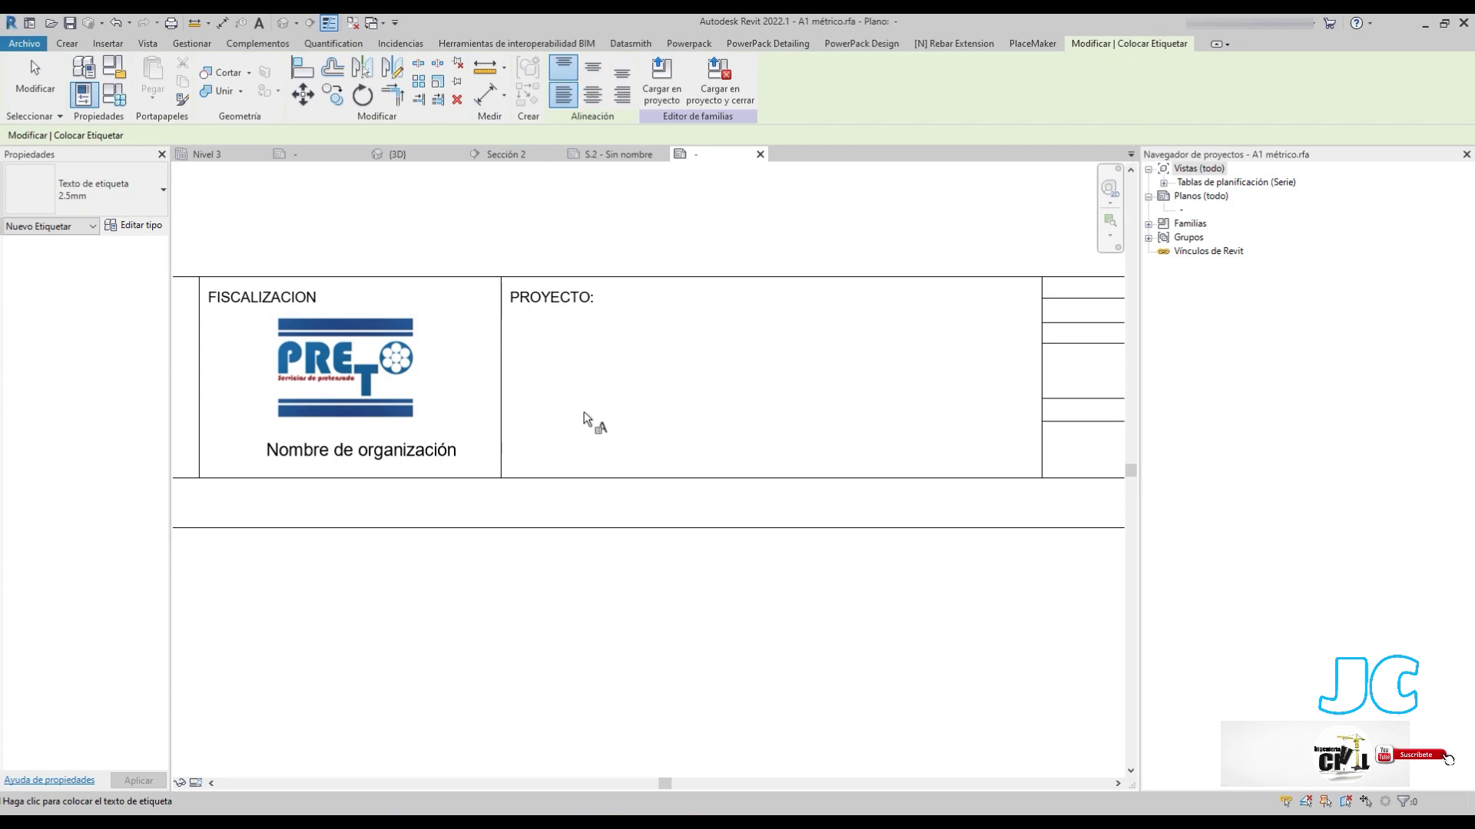
click(596, 597)
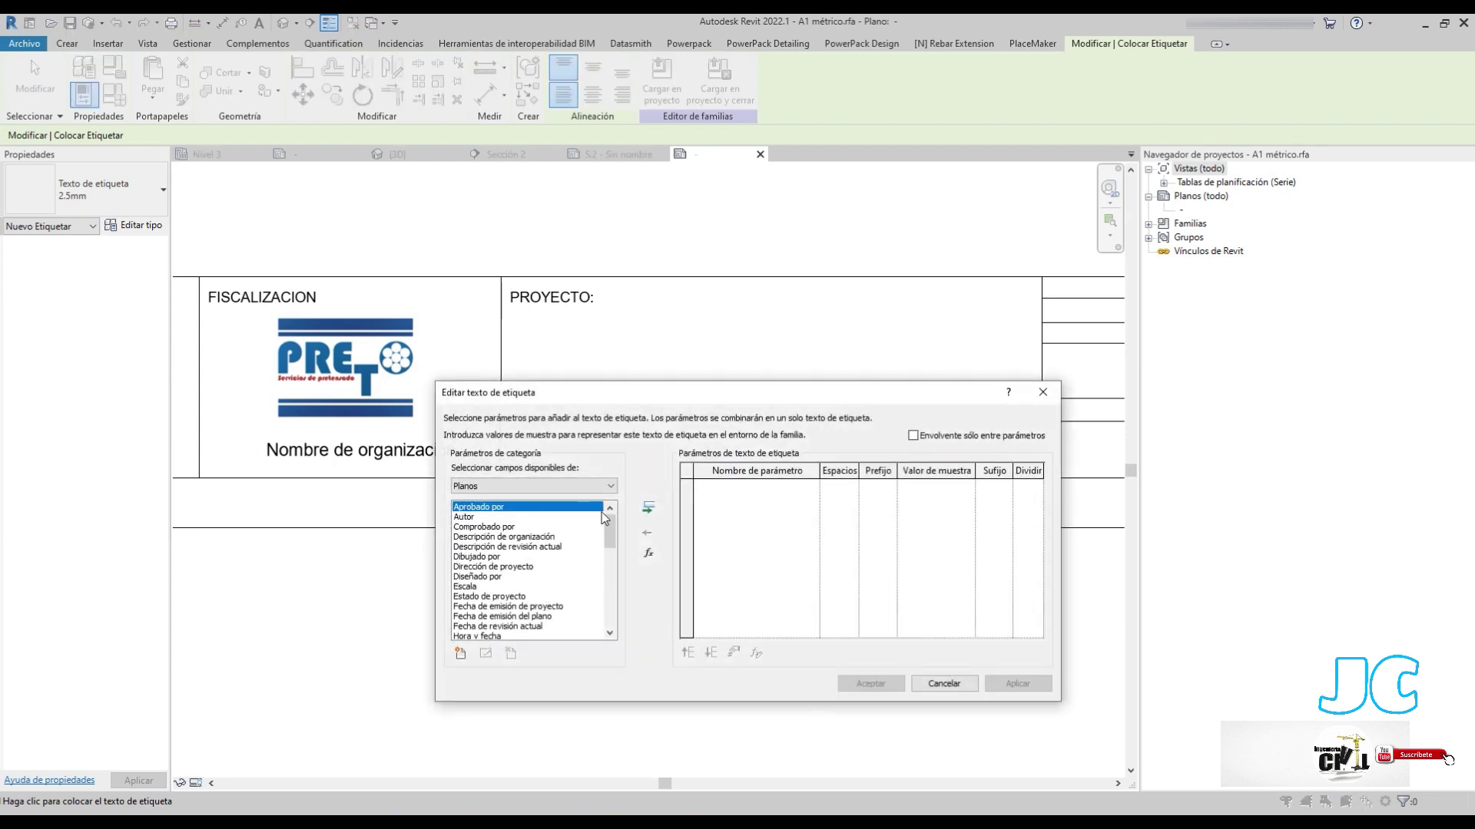
scroll(607, 530, down, 2)
Add the Nombre del edificio parameter to the label and confirm it
click(528, 548)
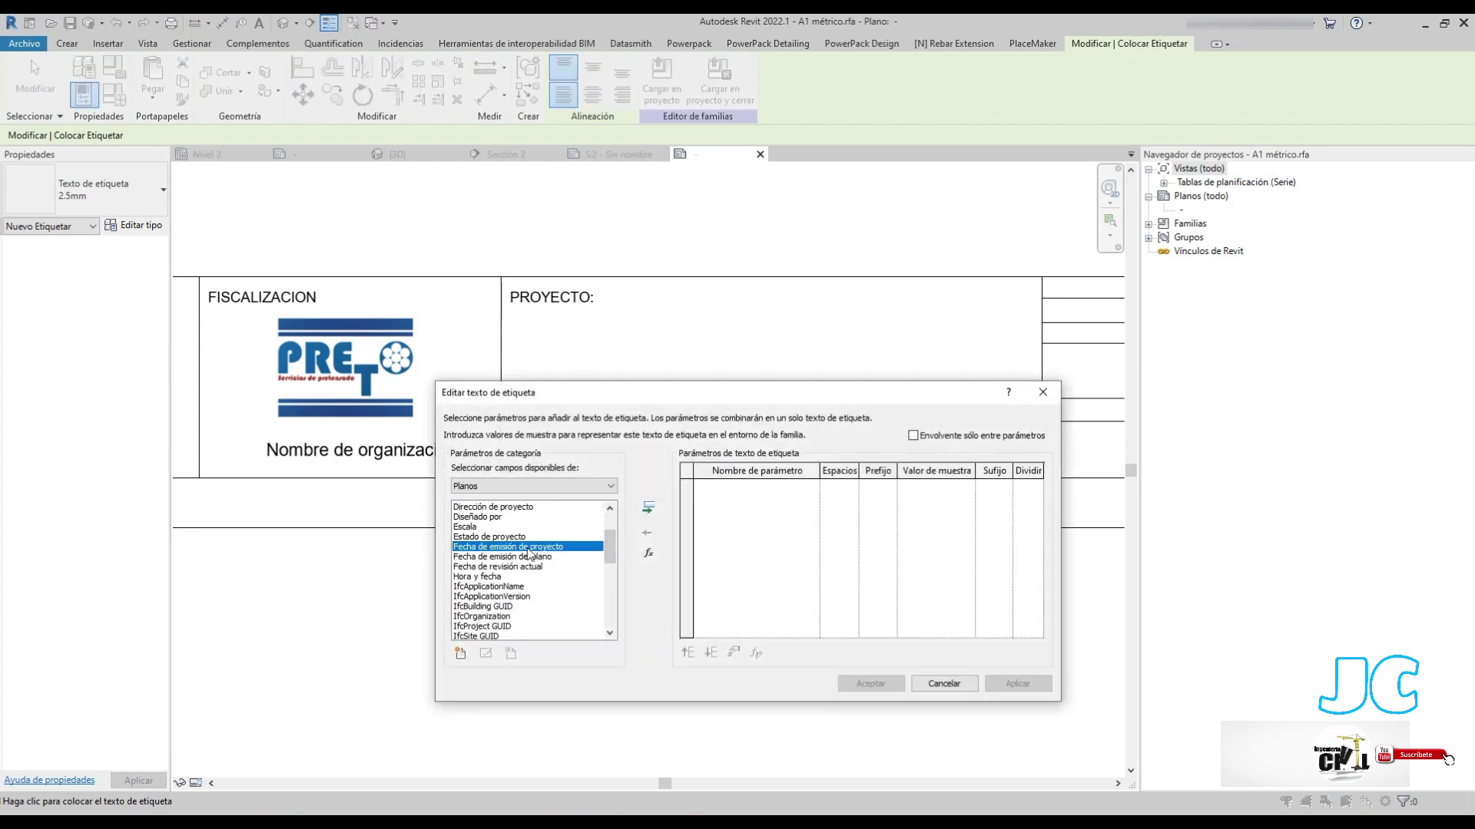
key(n)
scroll(529, 580, down, 1)
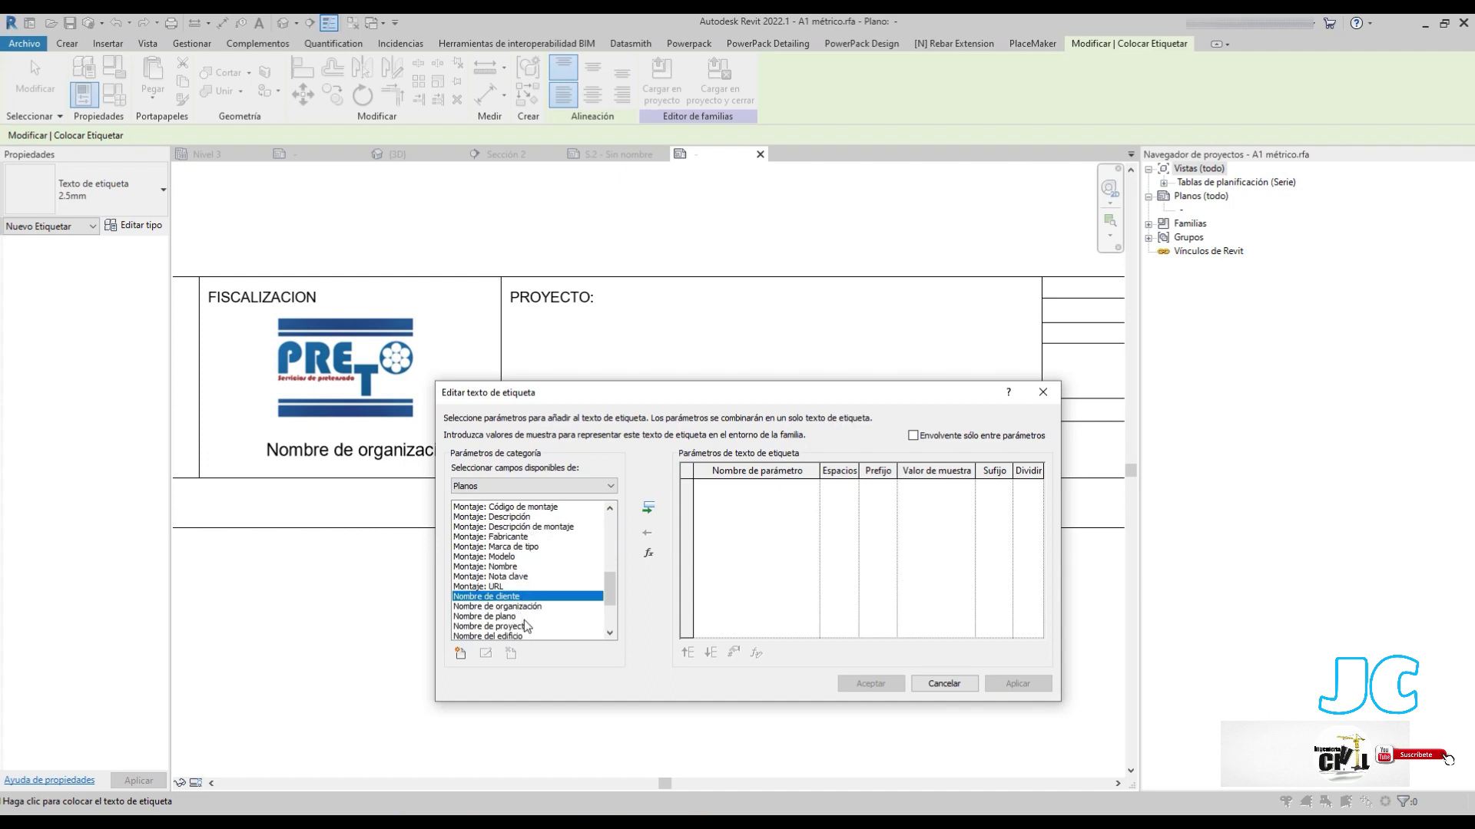
click(524, 620)
click(526, 626)
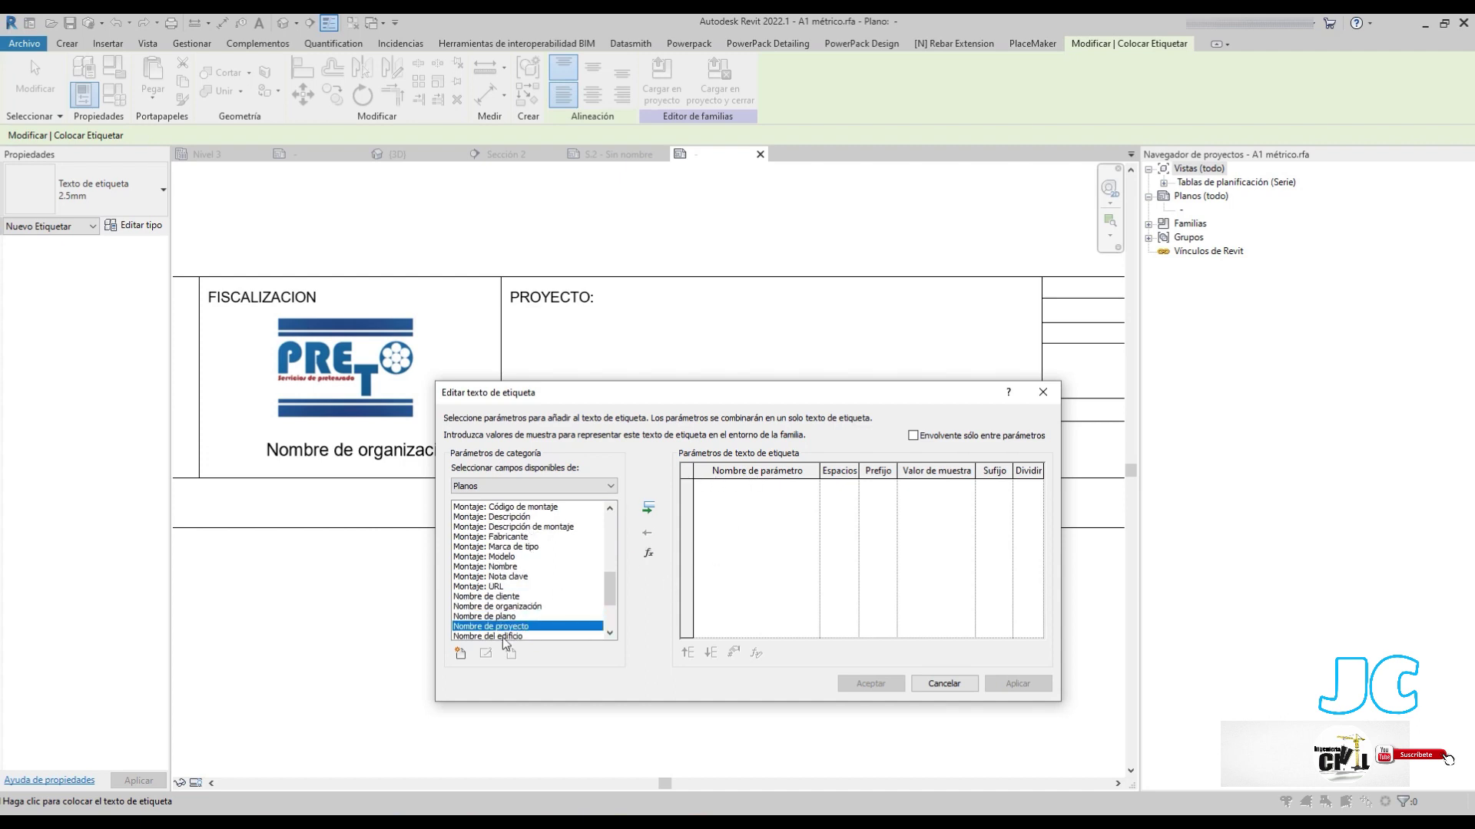
drag(503, 638, 515, 614)
click(514, 616)
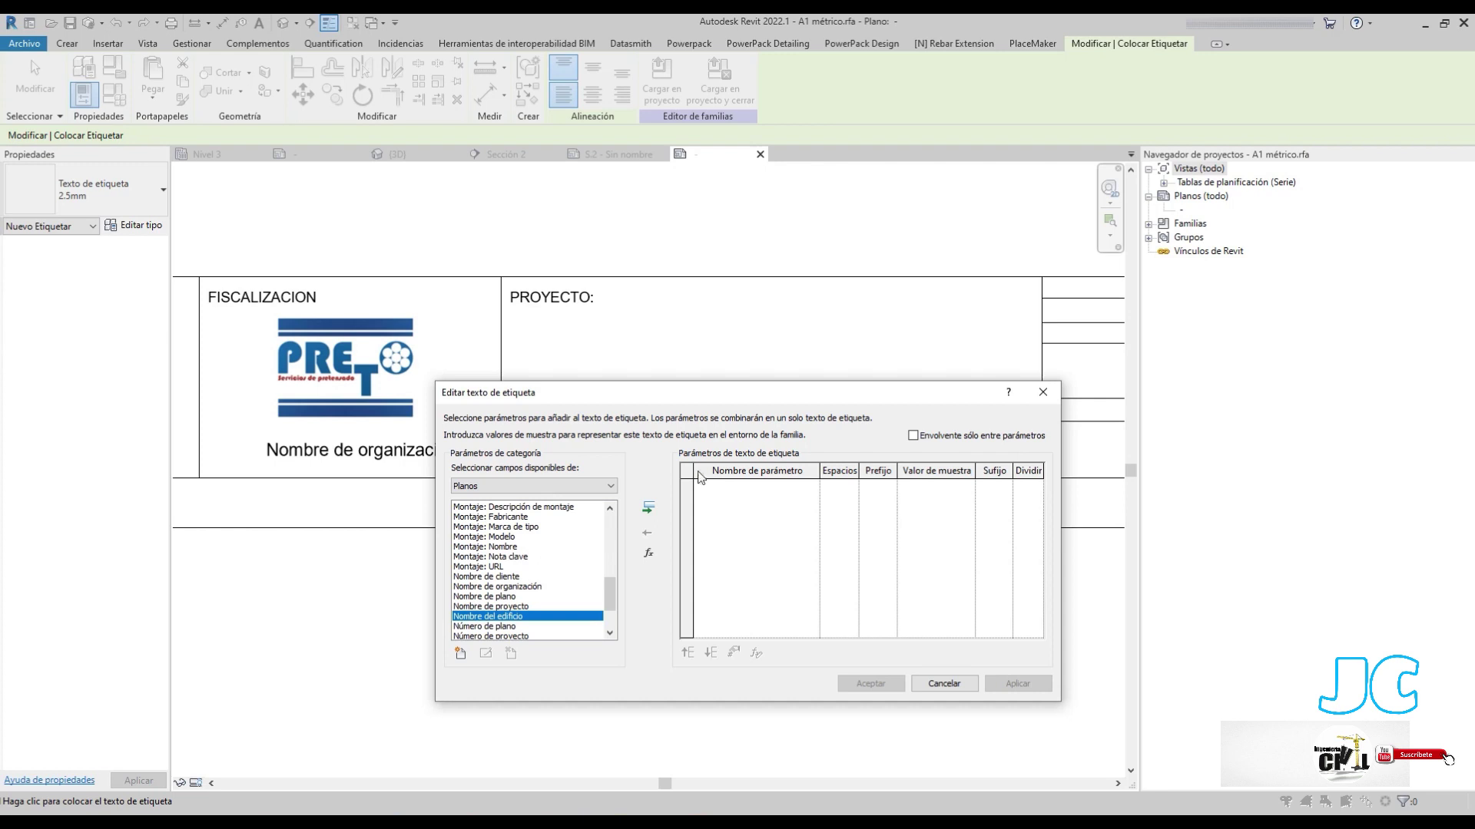
click(650, 509)
click(884, 686)
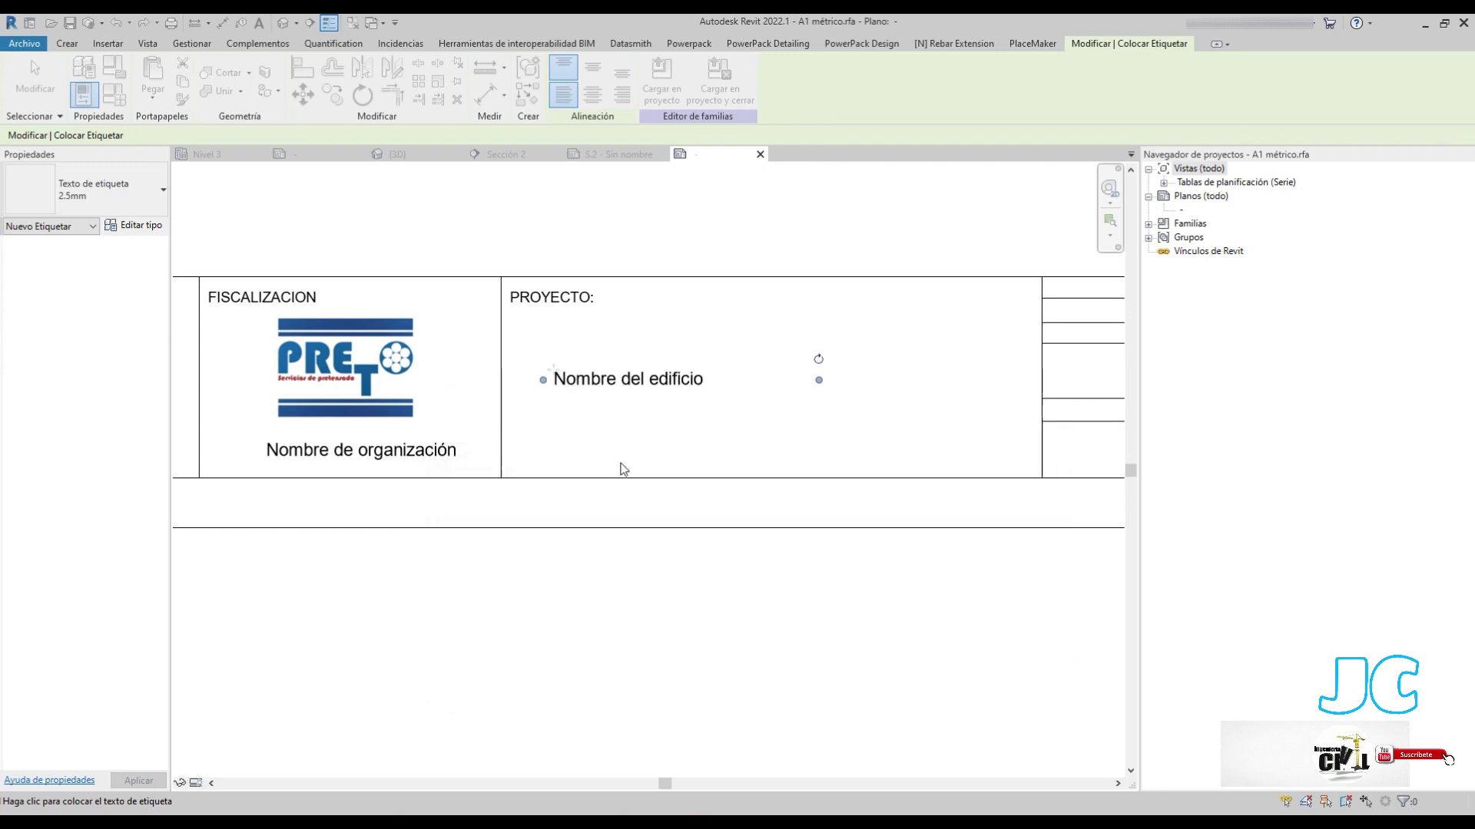
key(Escape)
key(Escape)
key(Escape)
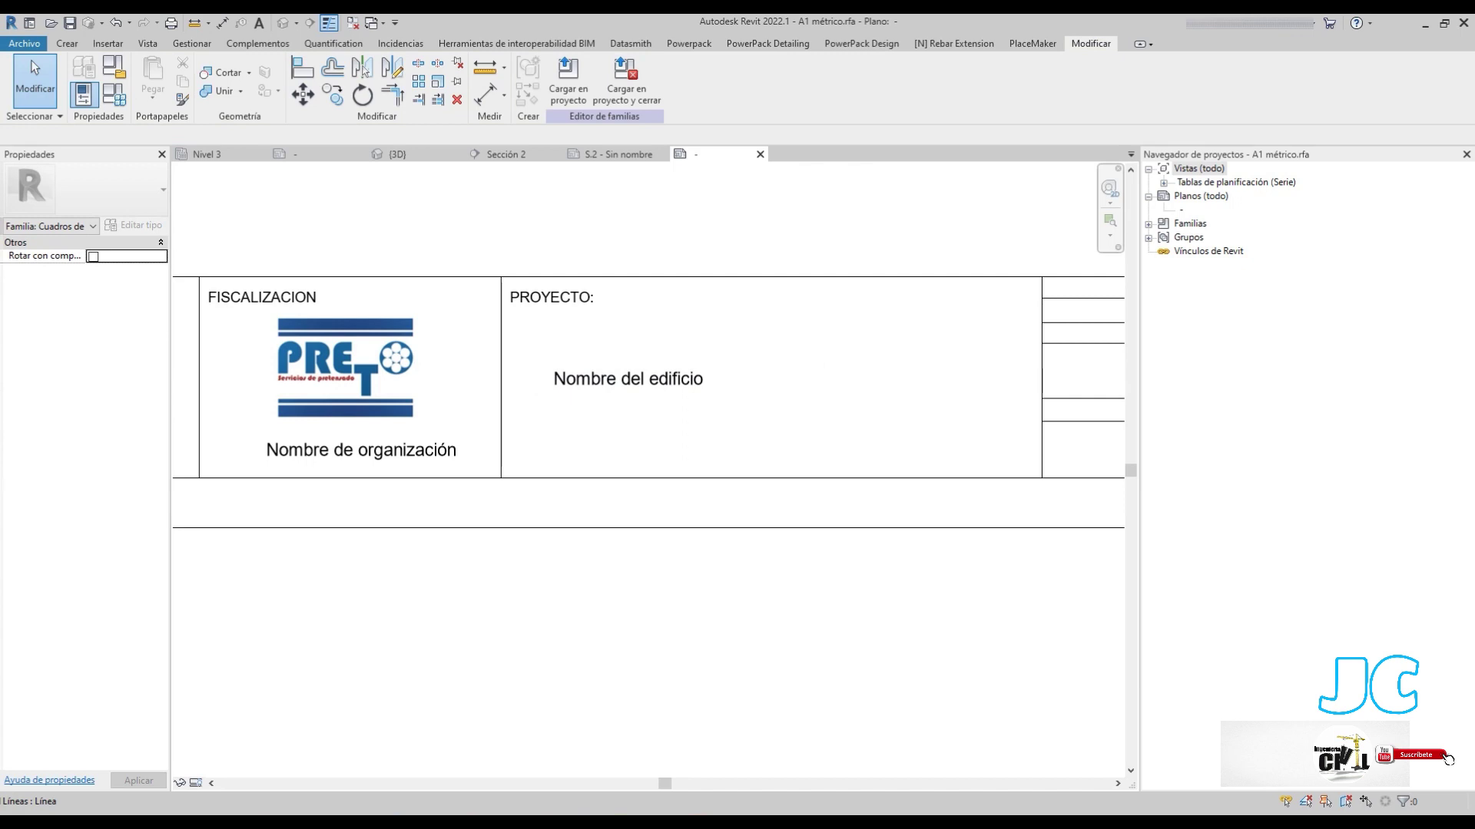
Give the Nombre del edificio label 4mm text, Medio vertical alignment, full cell width and centred text
click(615, 396)
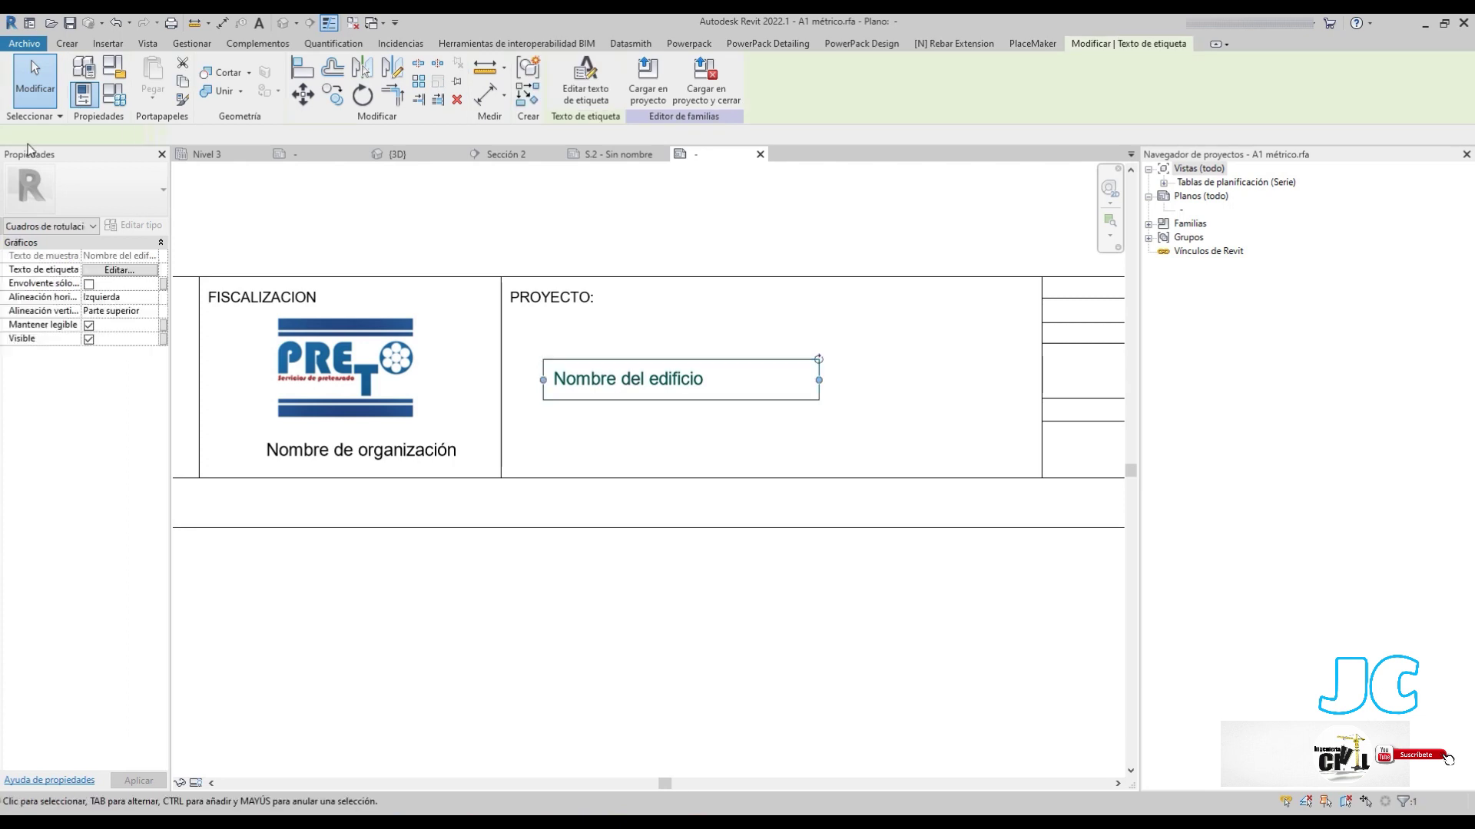
click(92, 192)
click(97, 301)
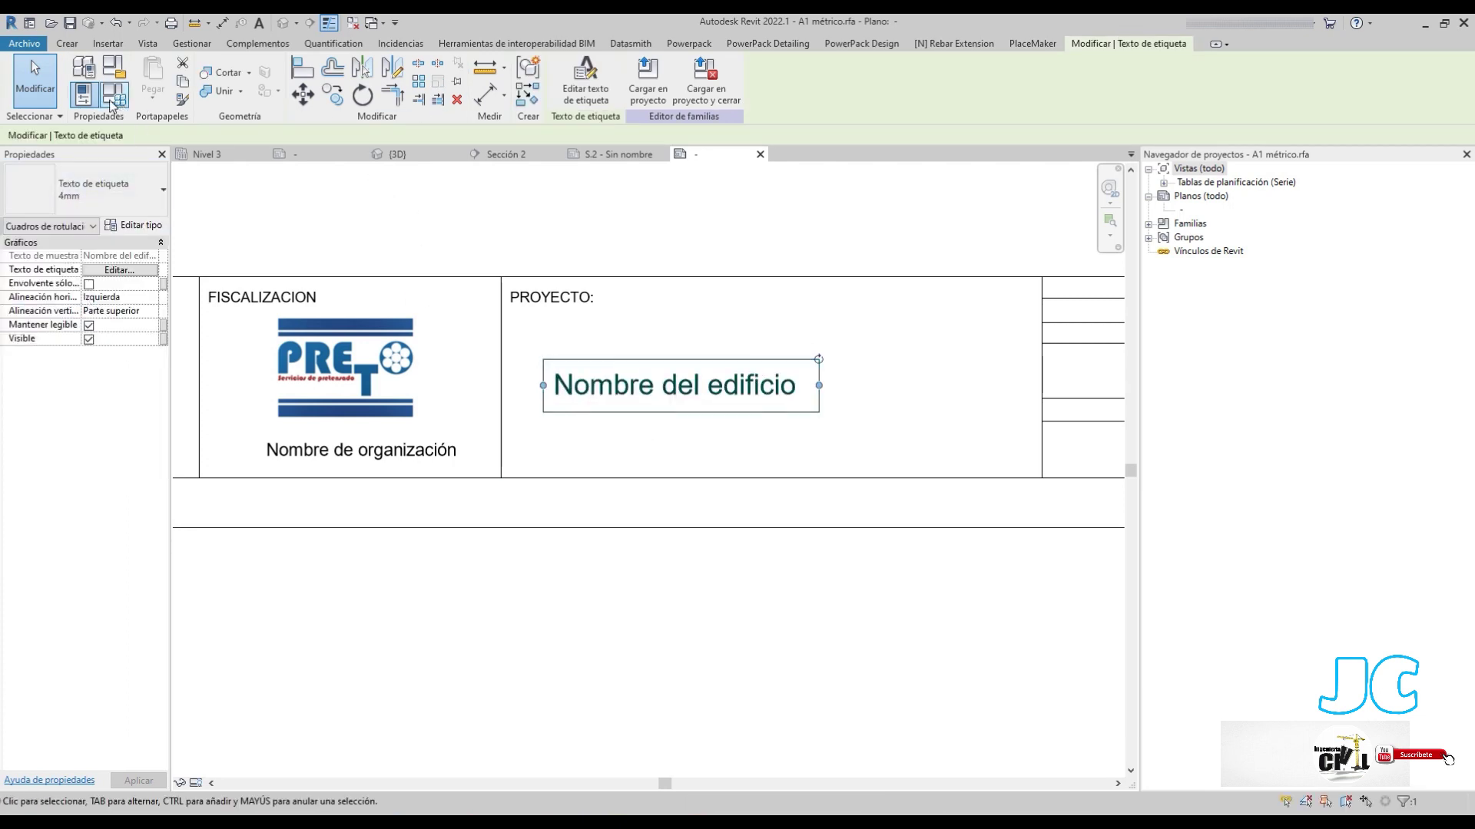
click(147, 311)
click(115, 338)
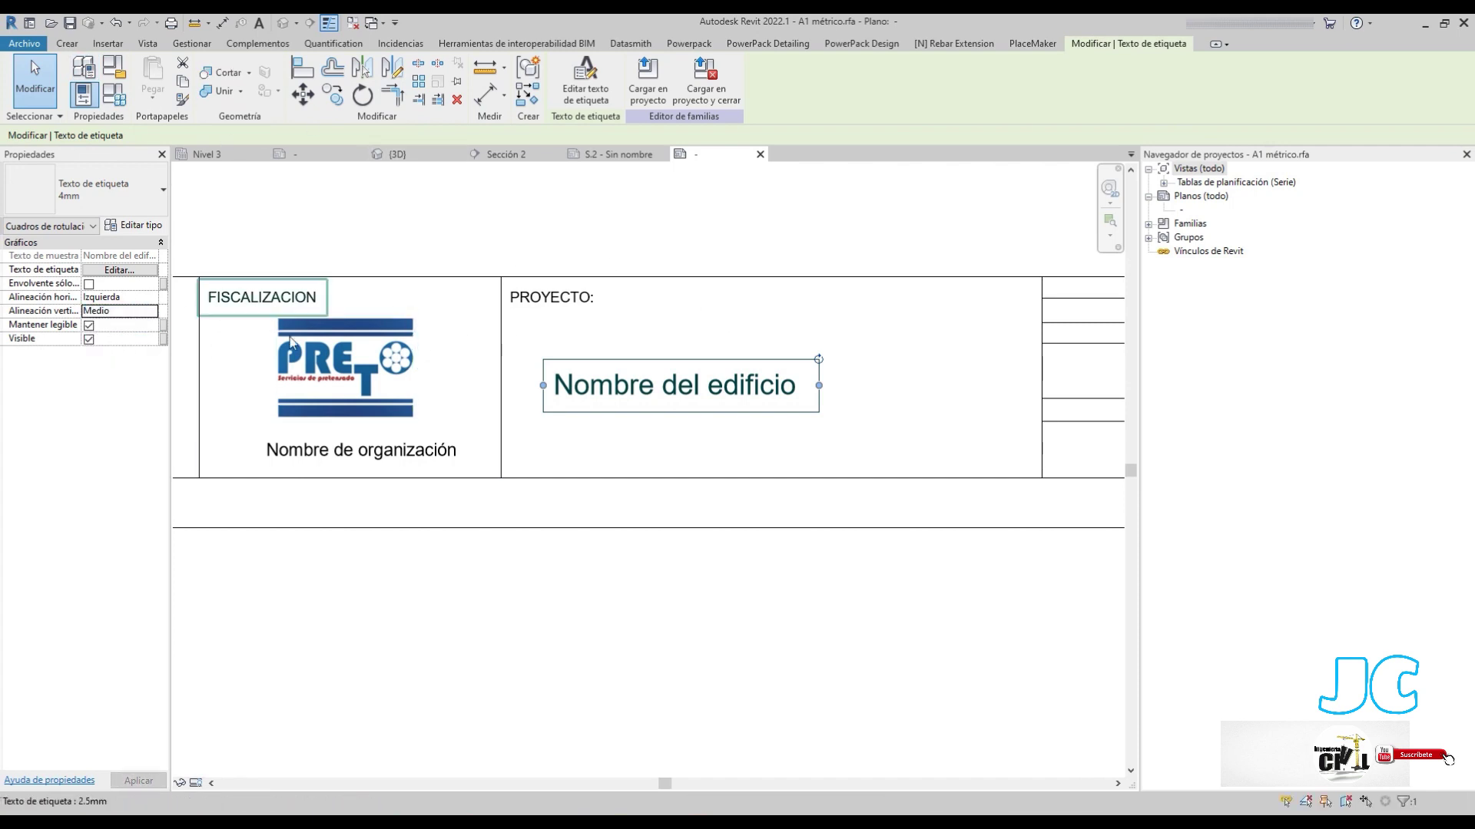
drag(819, 385, 1001, 385)
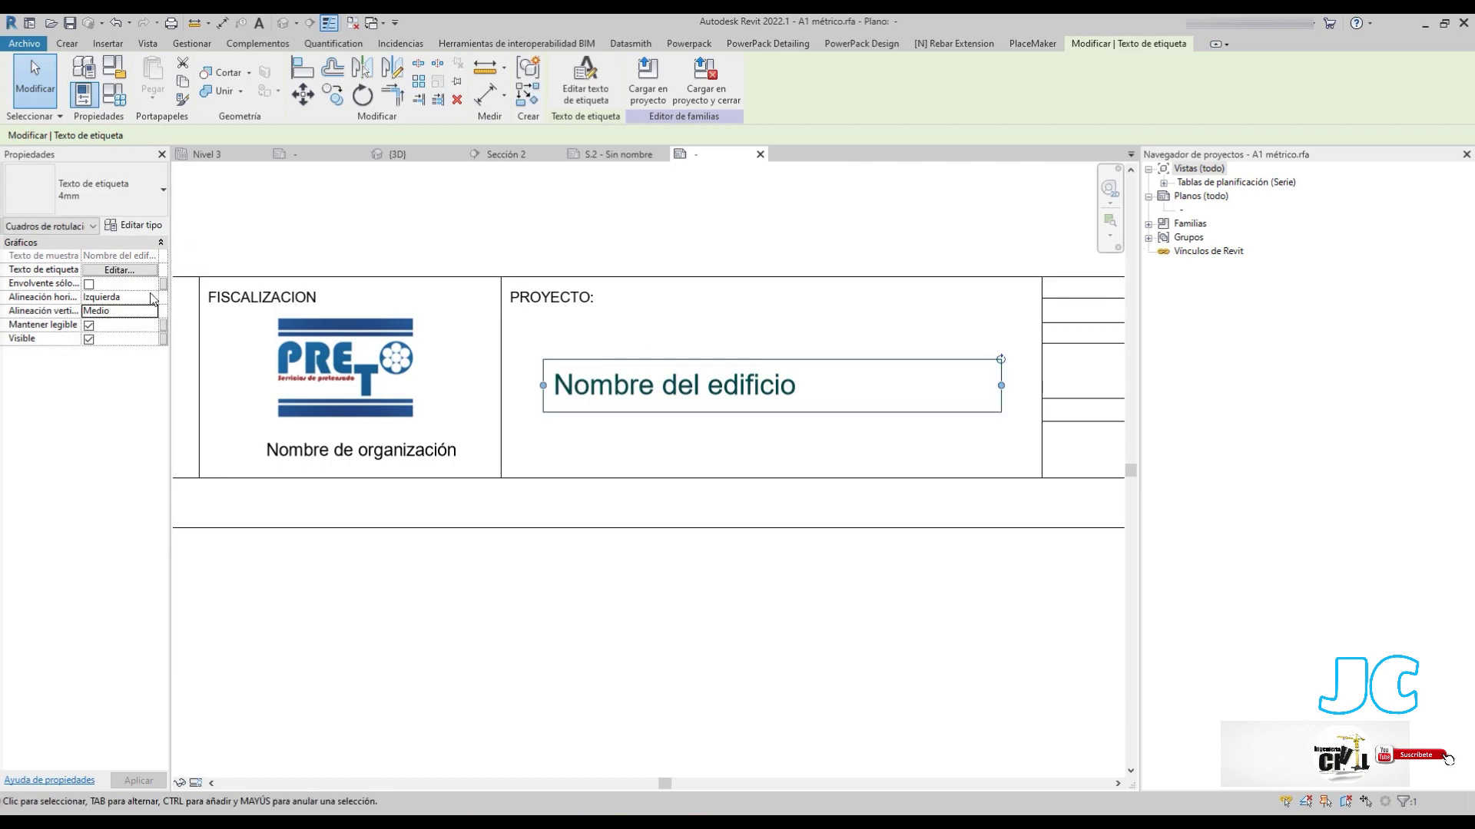
click(152, 297)
click(123, 325)
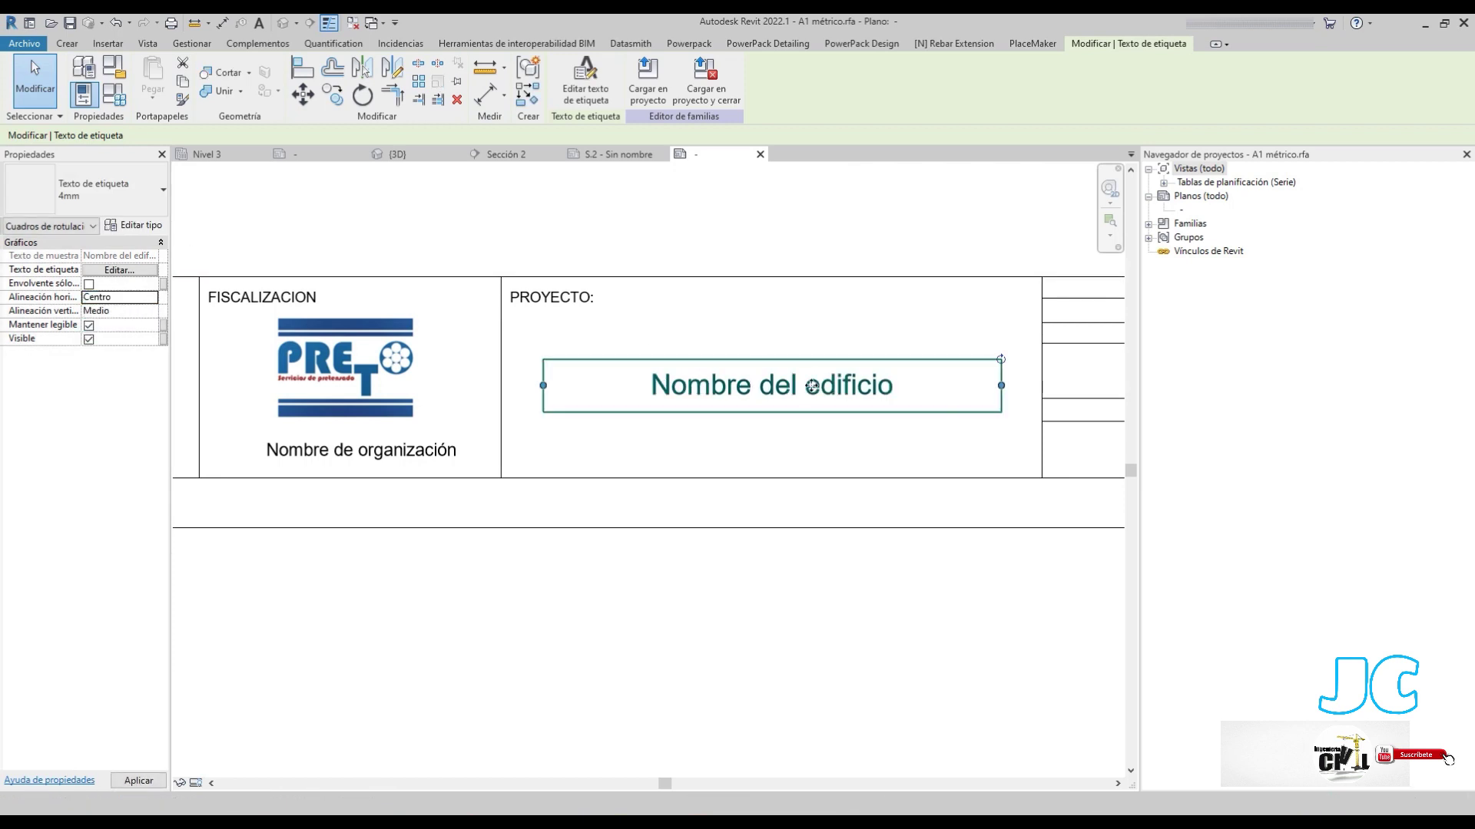
Move the Nombre del edificio label up and make its label type bold
drag(812, 387, 805, 360)
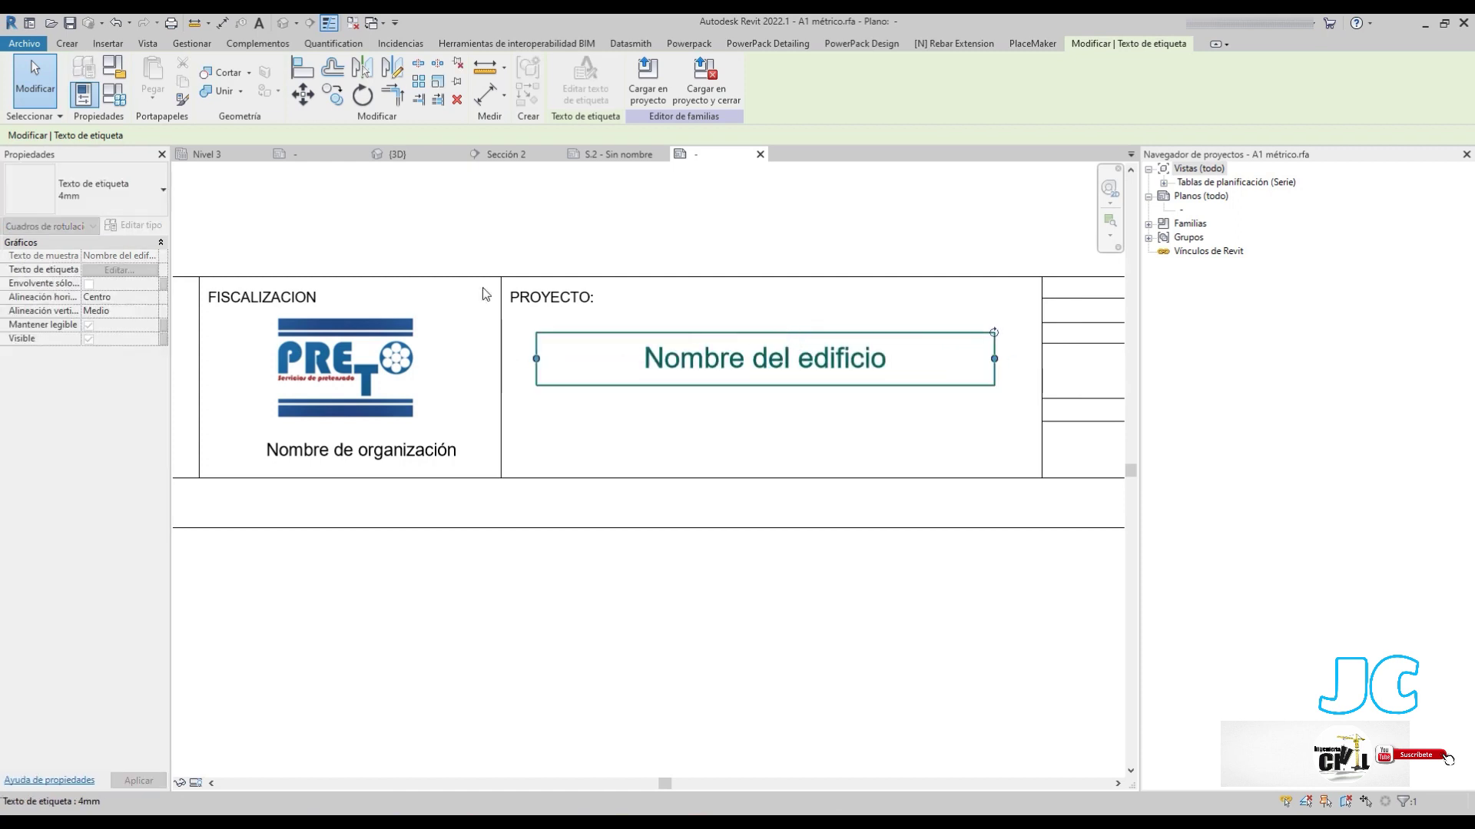
click(126, 225)
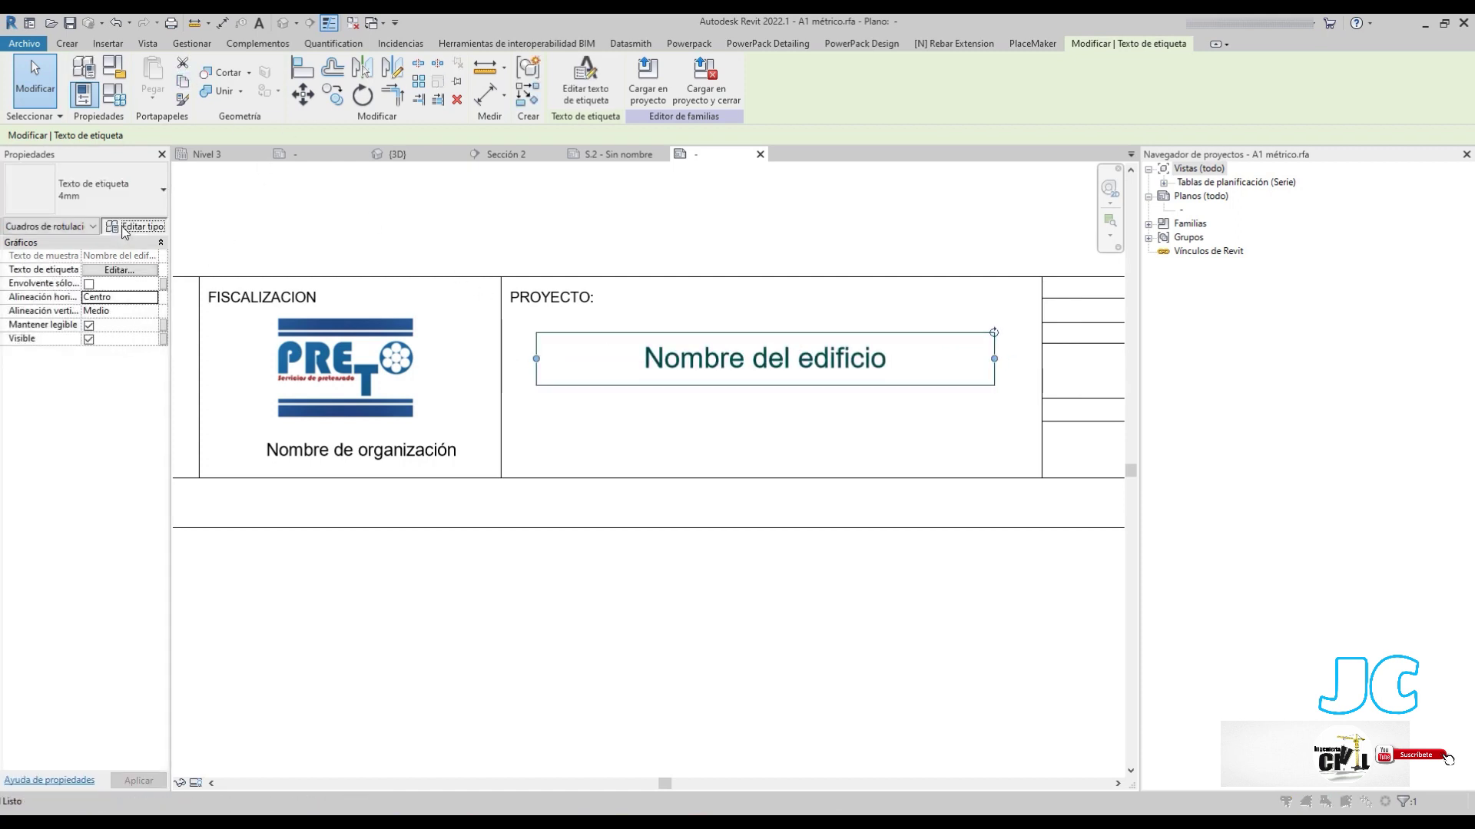
click(553, 388)
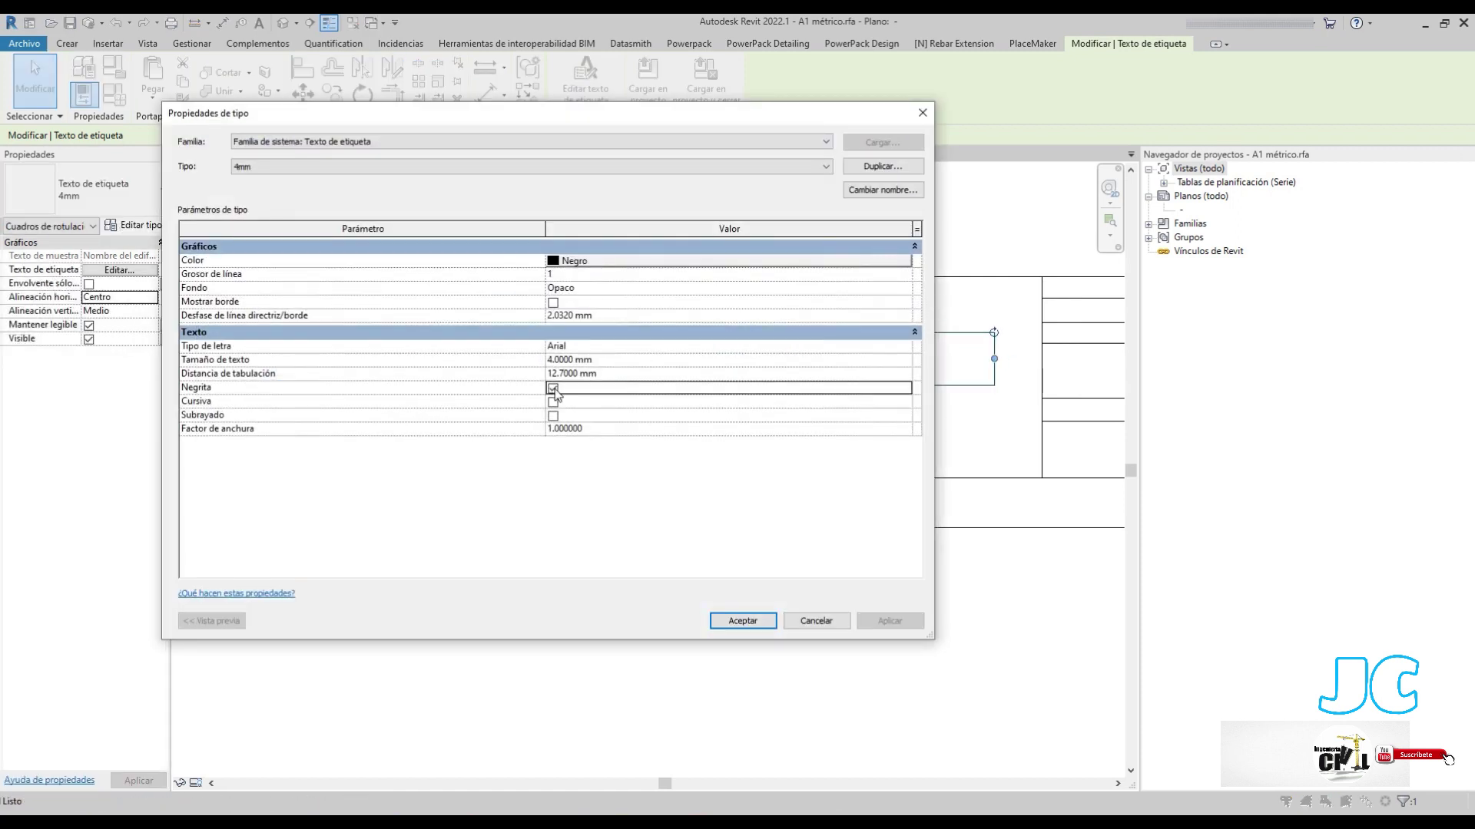
click(743, 620)
click(722, 577)
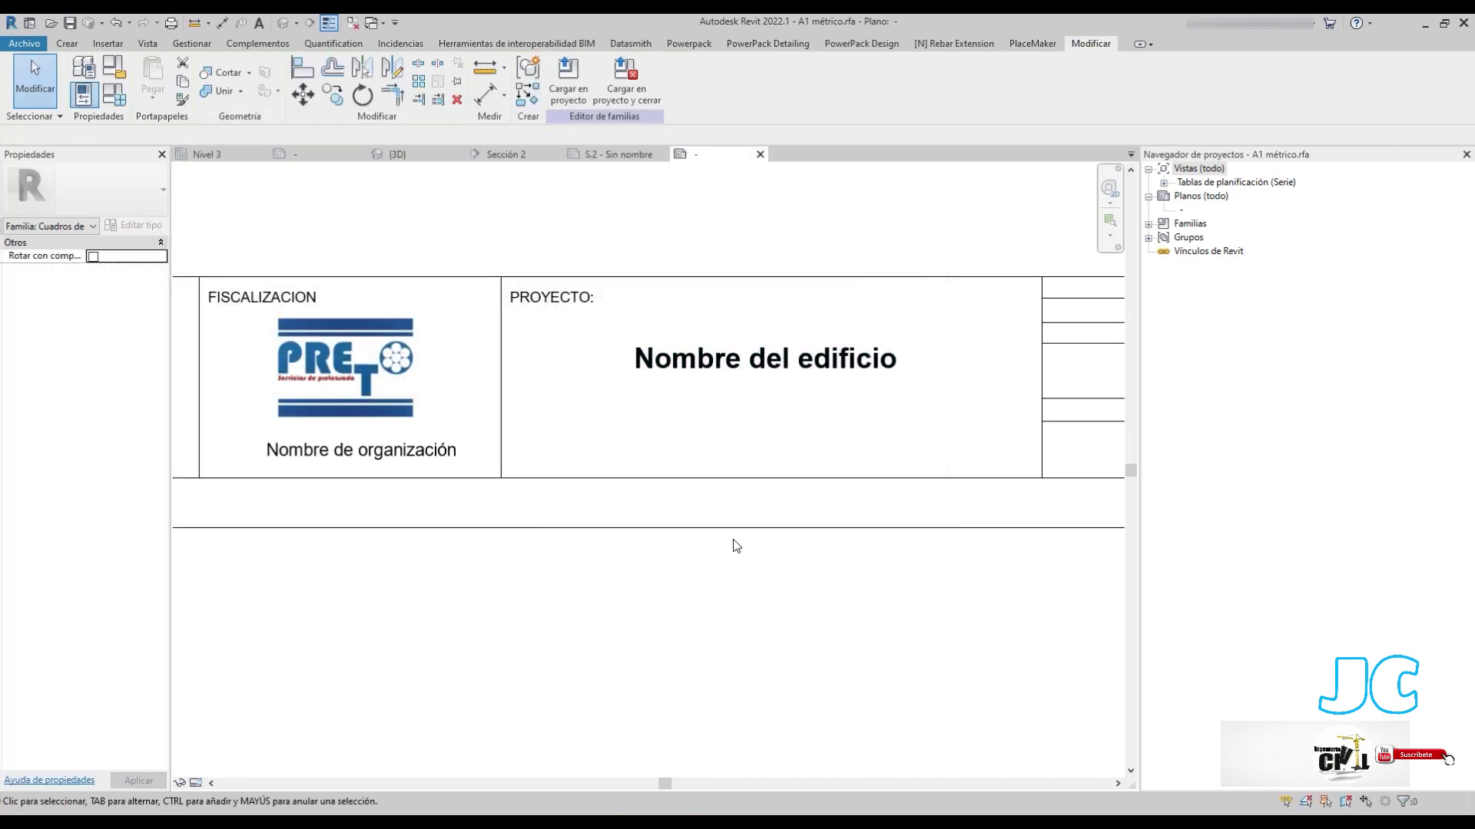
scroll(734, 546, down, 3)
scroll(329, 553, down, 3)
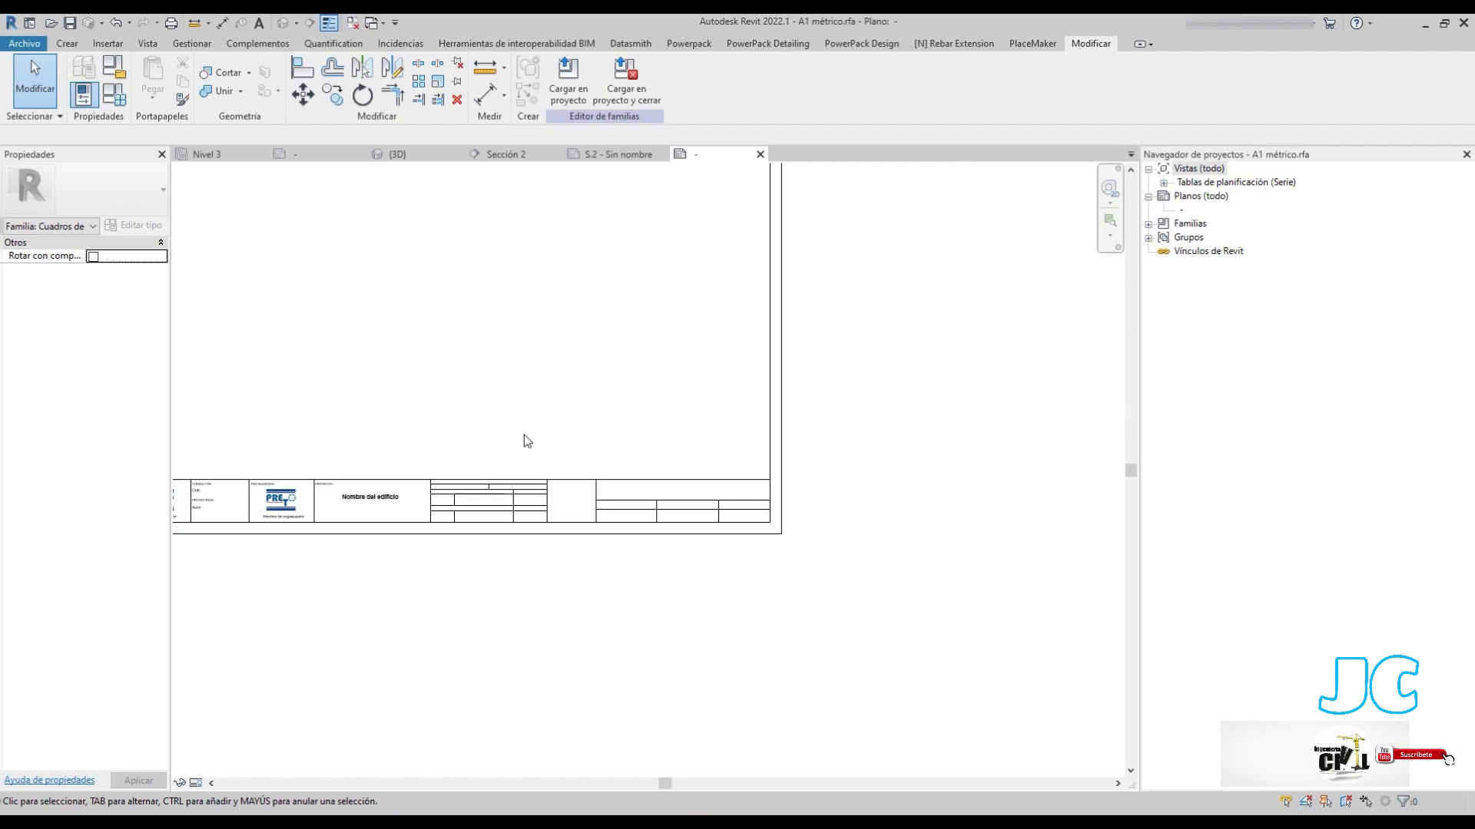
Place a new label in the upper right cell using the Nombre de plano parameter
scroll(584, 484, up, 3)
click(664, 77)
click(624, 499)
click(503, 526)
key(n)
scroll(530, 598, down, 2)
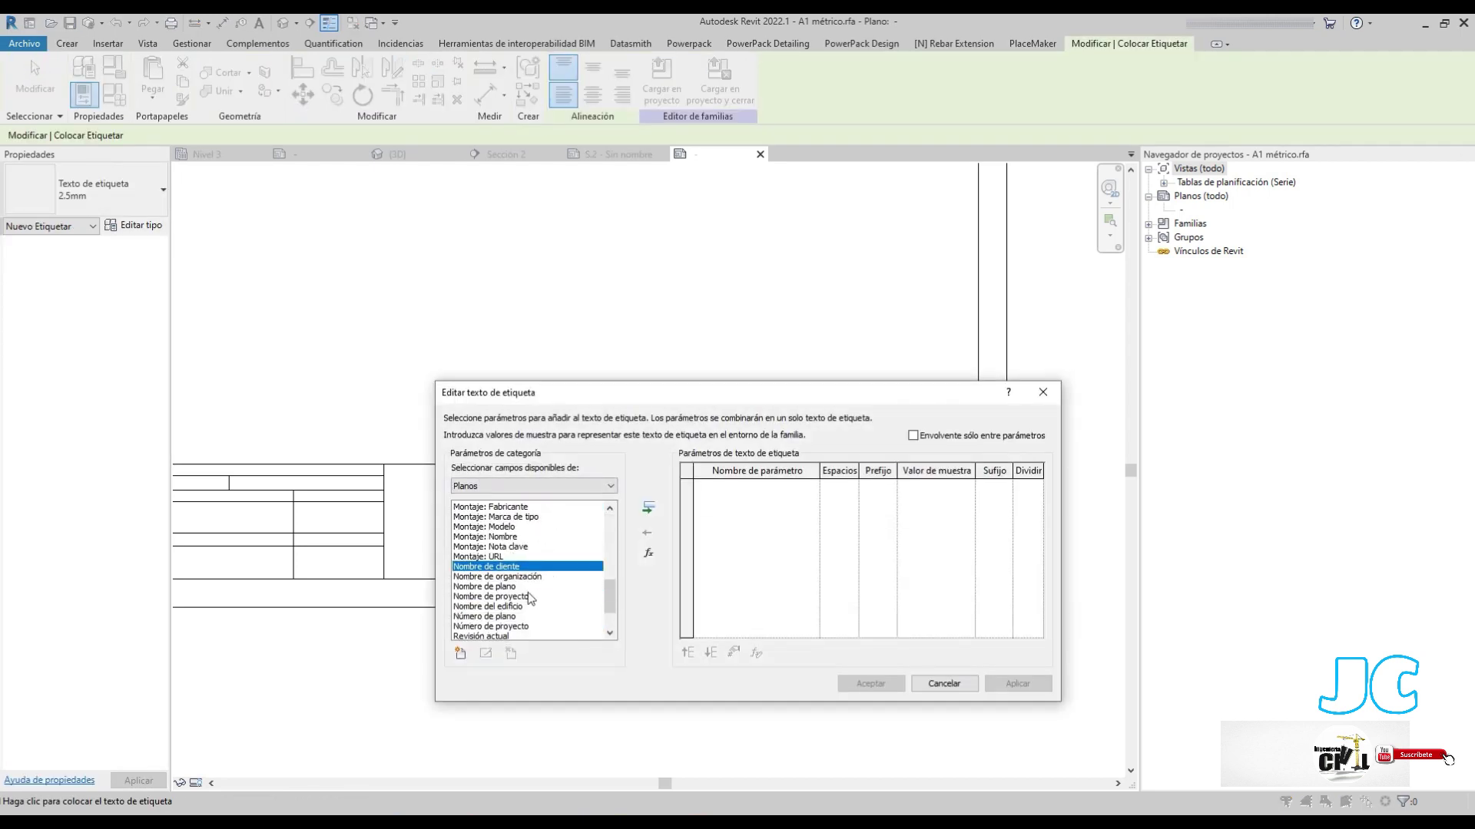
click(512, 587)
click(649, 509)
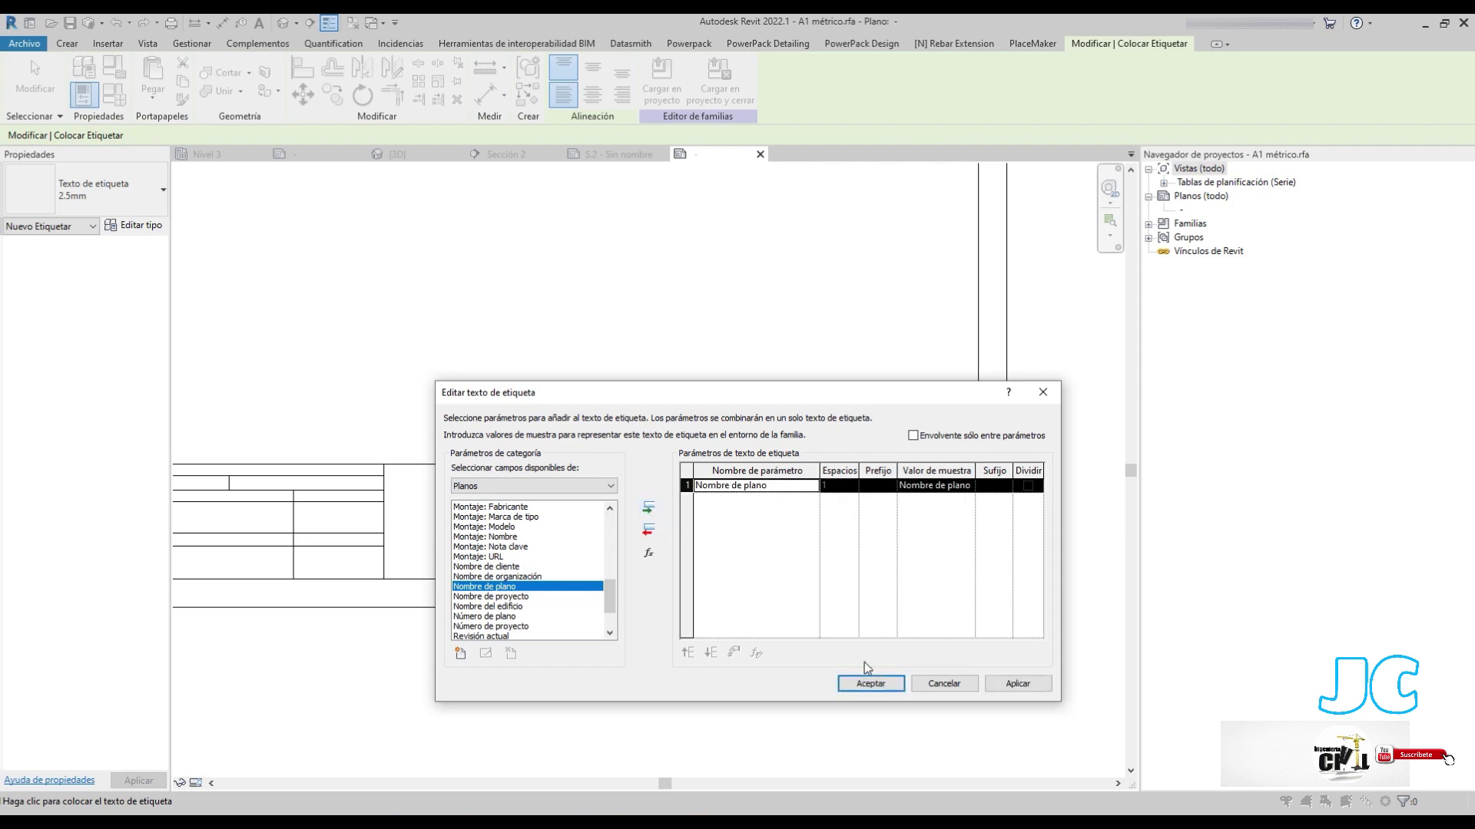
click(871, 684)
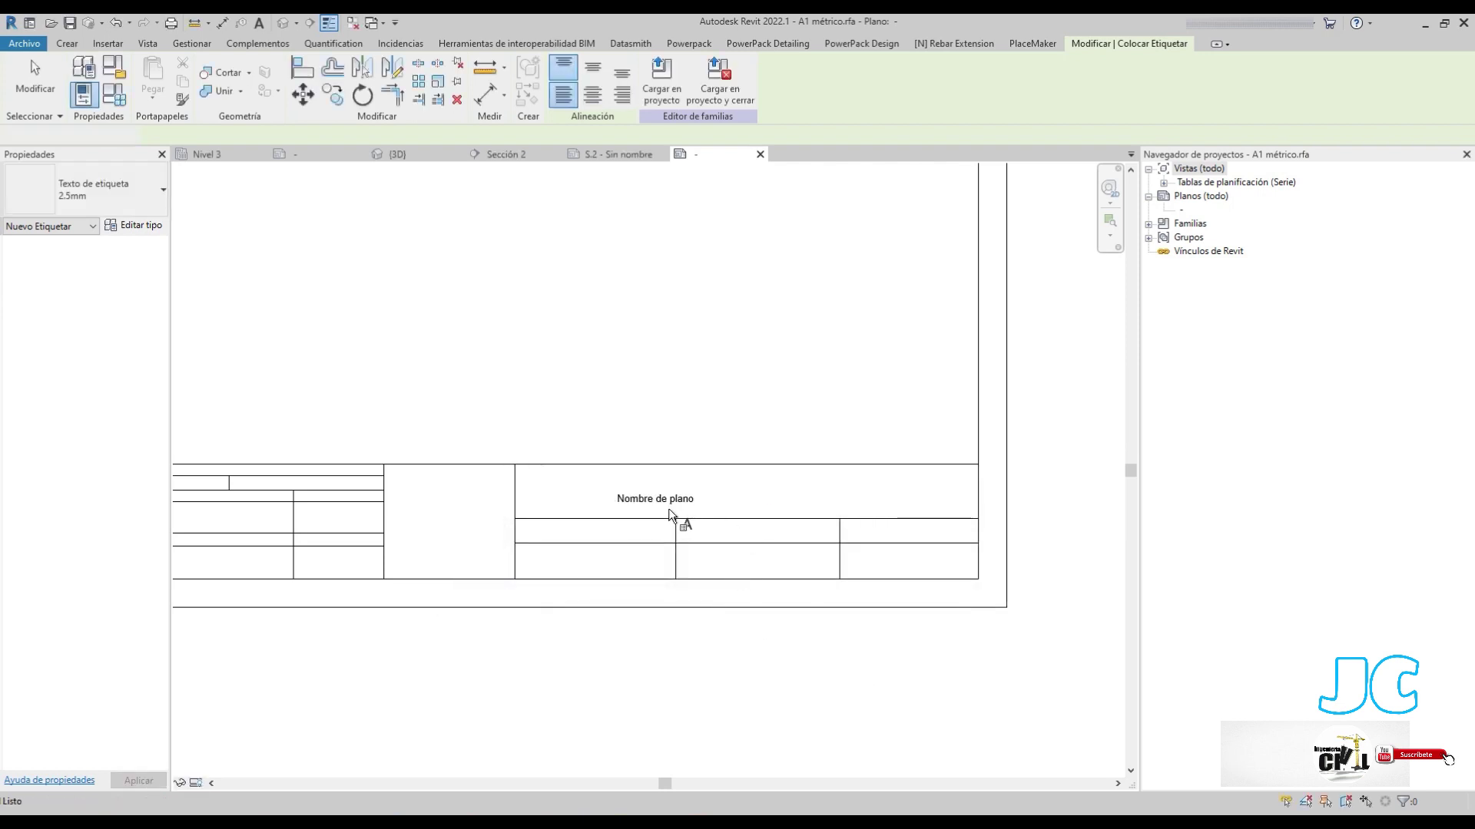
key(Escape)
Centre the Nombre de plano label, set it to 4mm, and stretch it across the cell
click(634, 498)
click(154, 297)
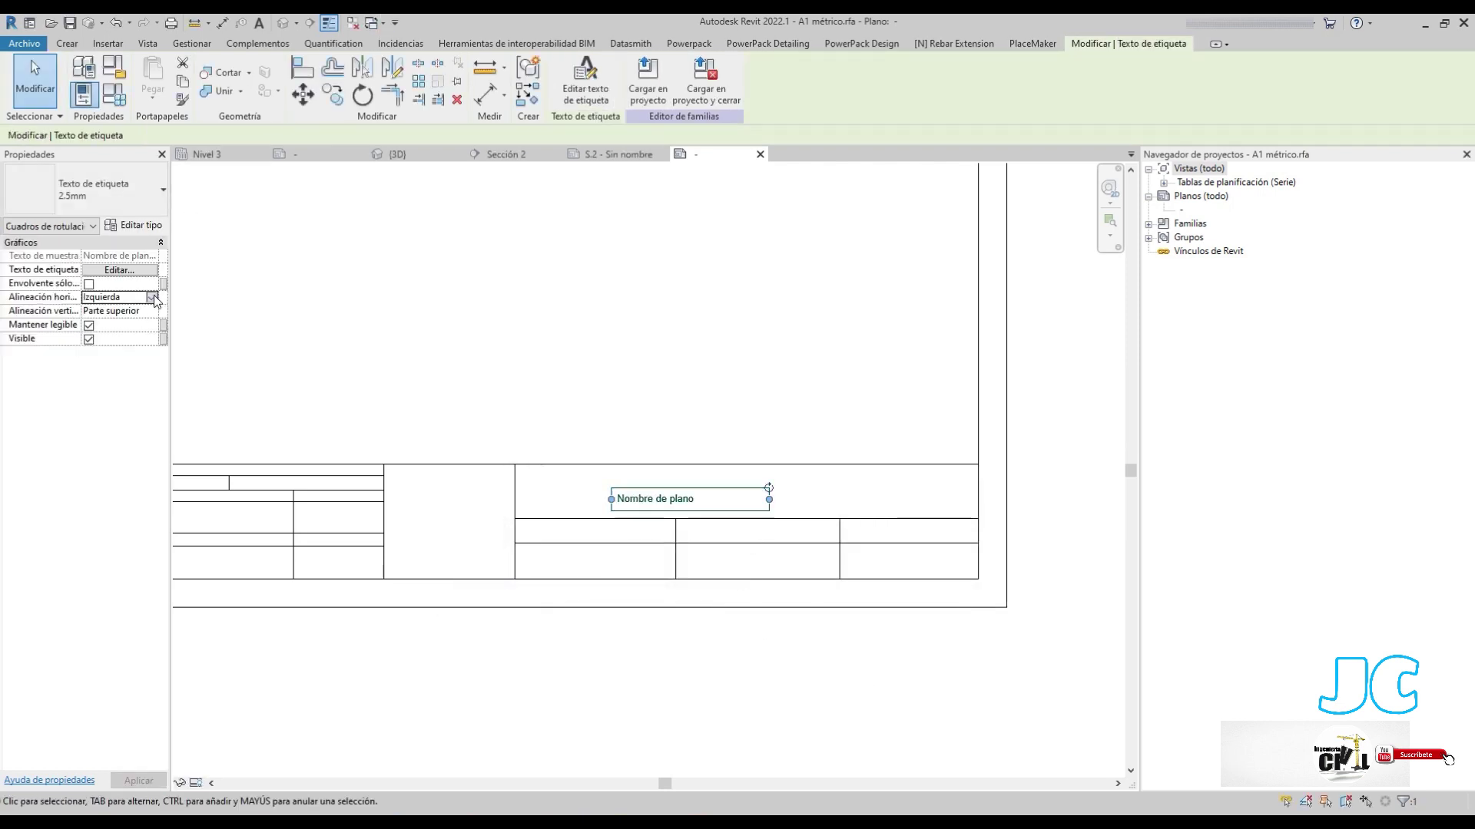
click(108, 318)
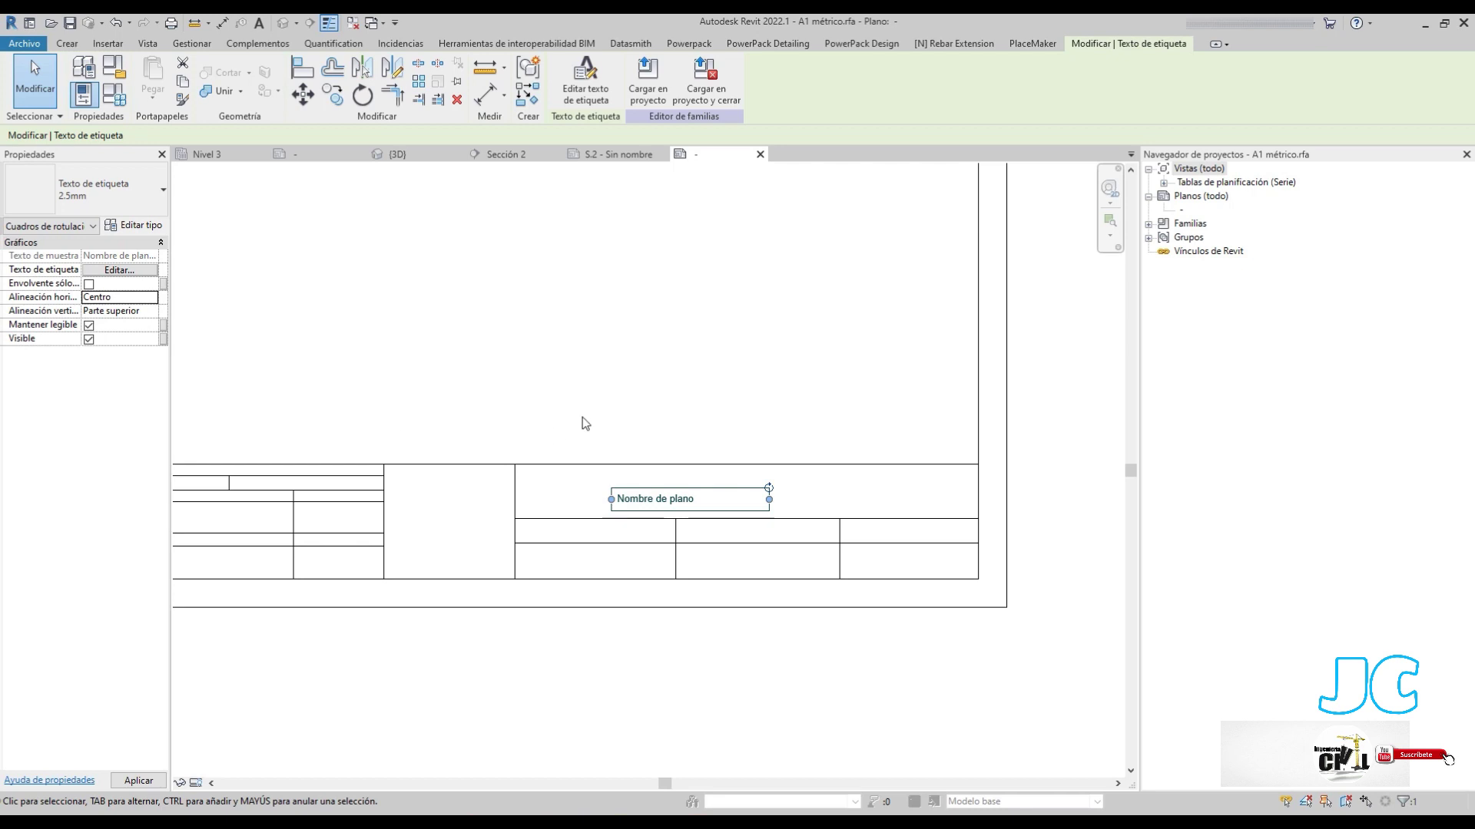
click(86, 177)
click(86, 300)
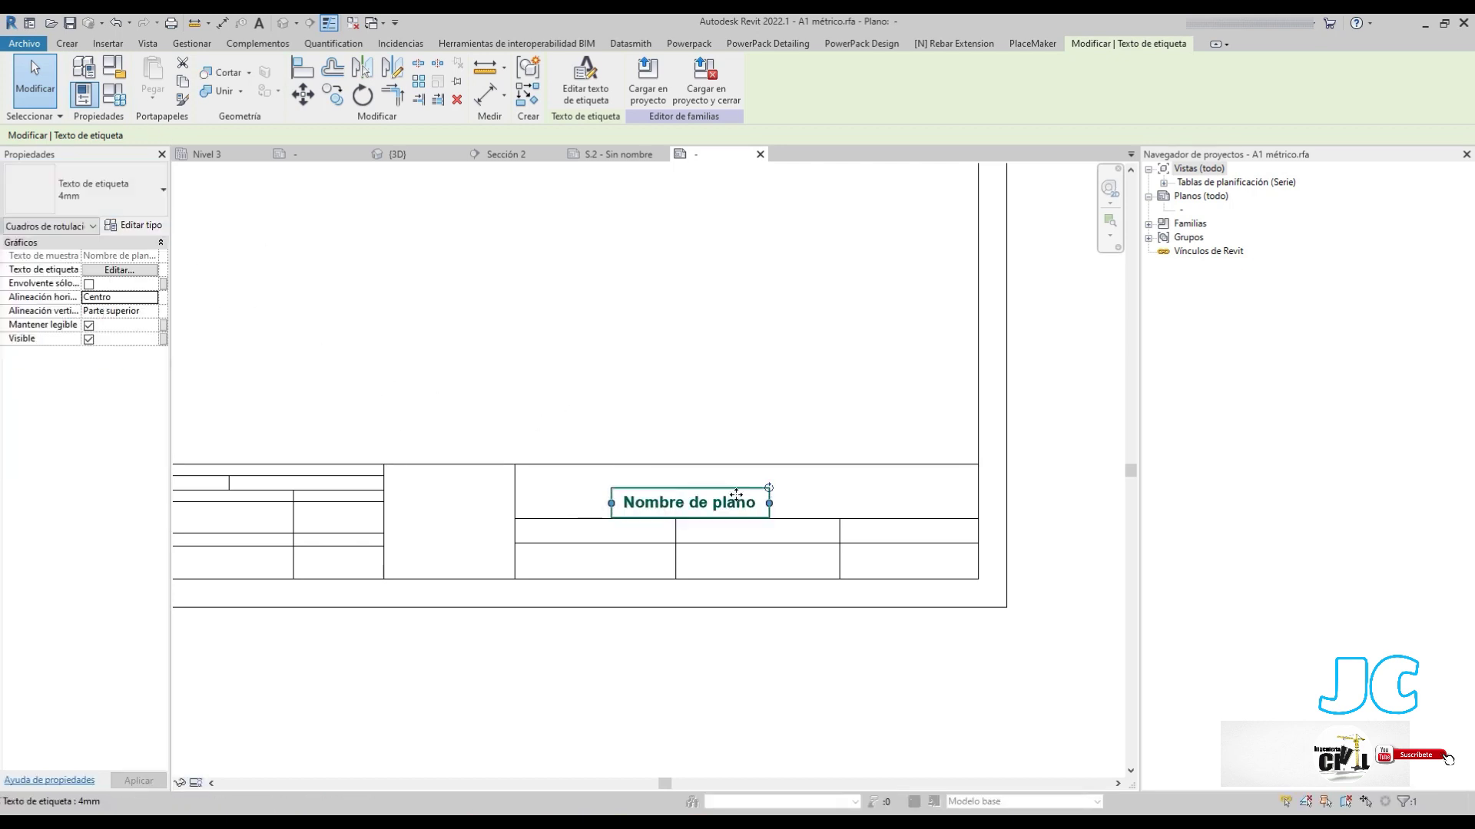
scroll(744, 506, up, 4)
drag(694, 466, 855, 430)
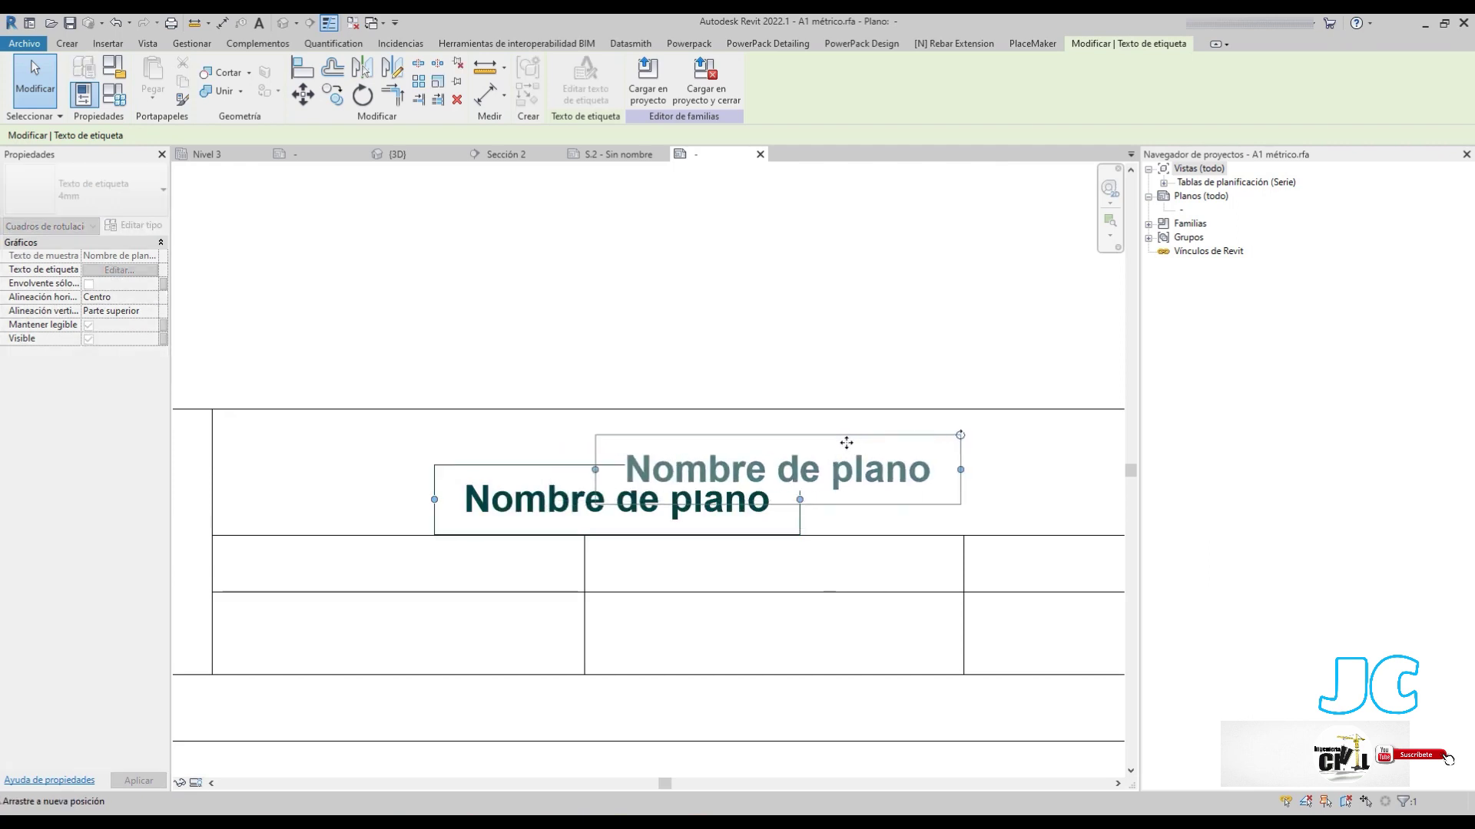
scroll(762, 505, down, 3)
drag(691, 492, 559, 494)
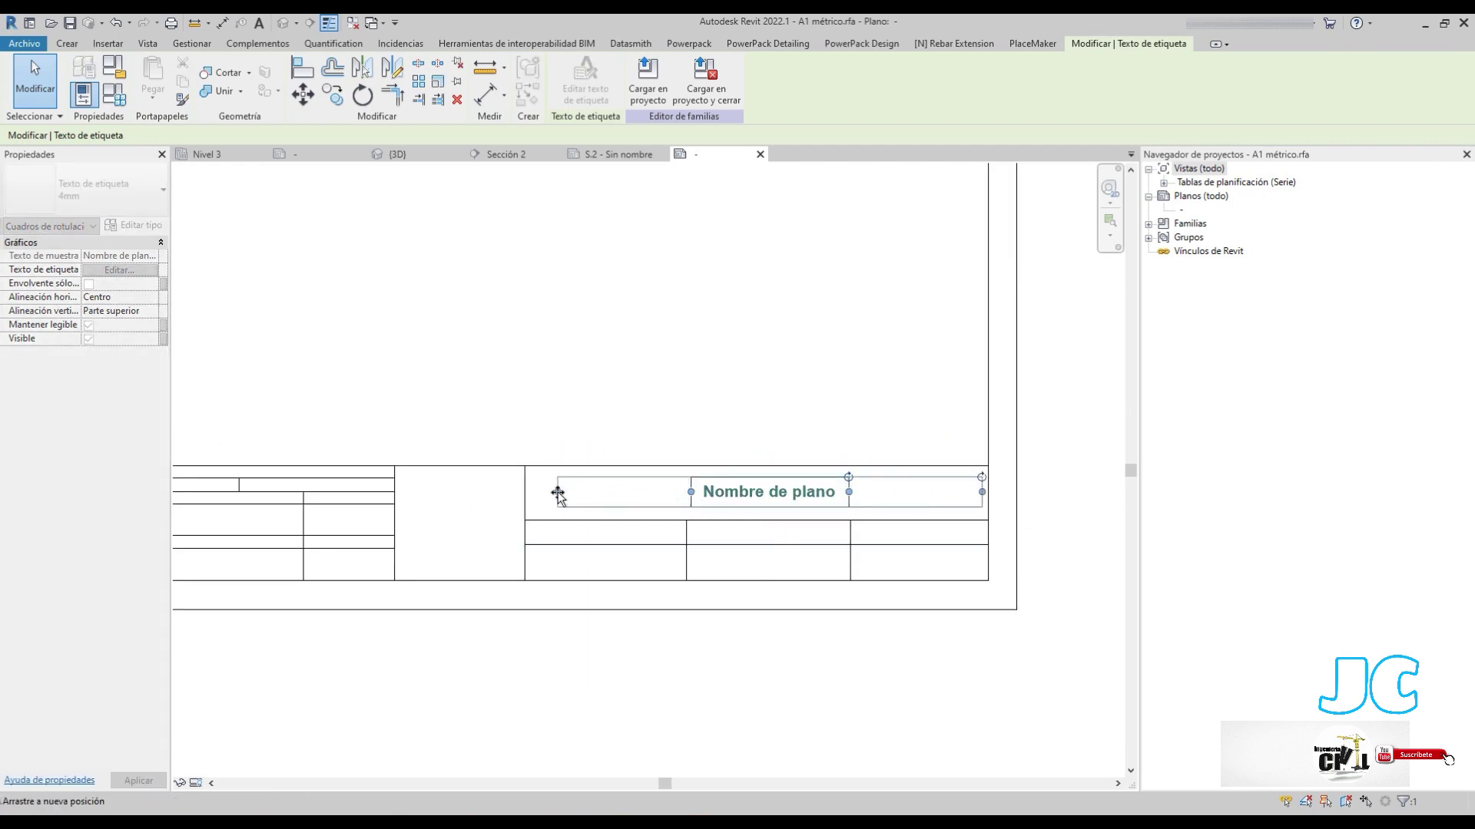
Nudge the label left and shorten the horizontal divider line so it ends in the right cell
key(Left)
key(Left)
key(Left)
key(Left)
click(716, 340)
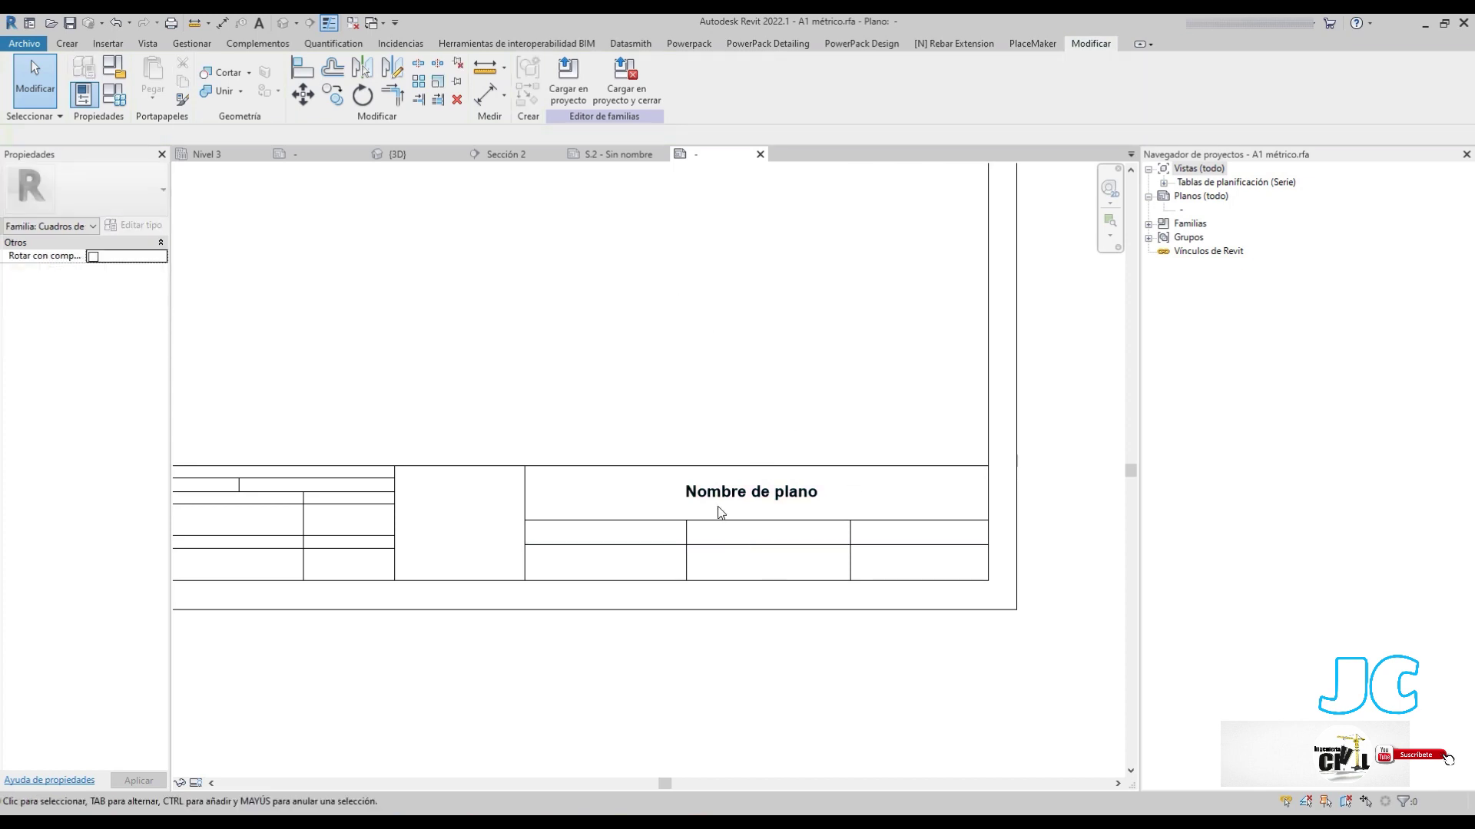
middle_drag(451, 490, 455, 509)
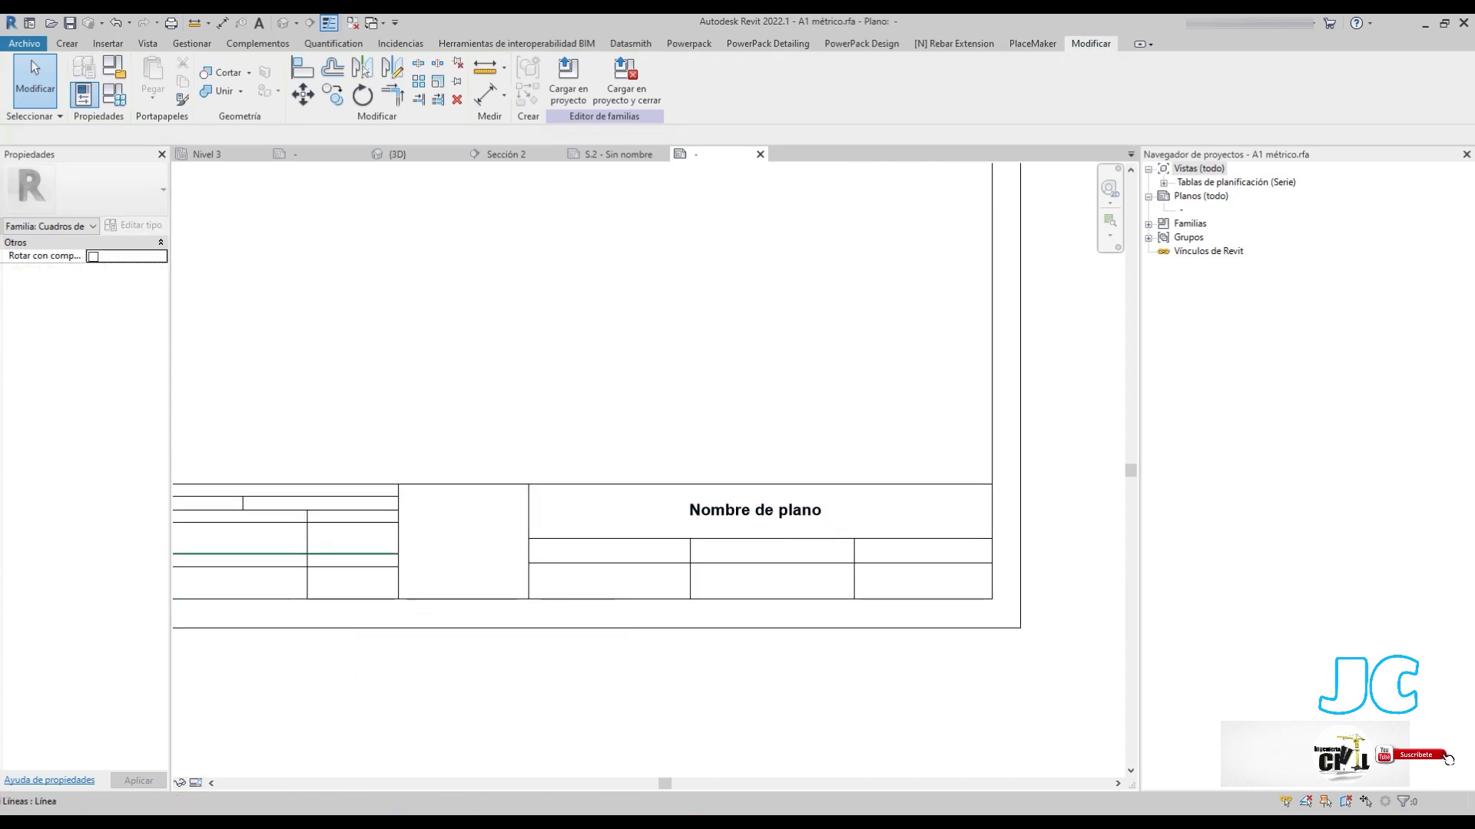
click(651, 575)
drag(528, 562, 852, 565)
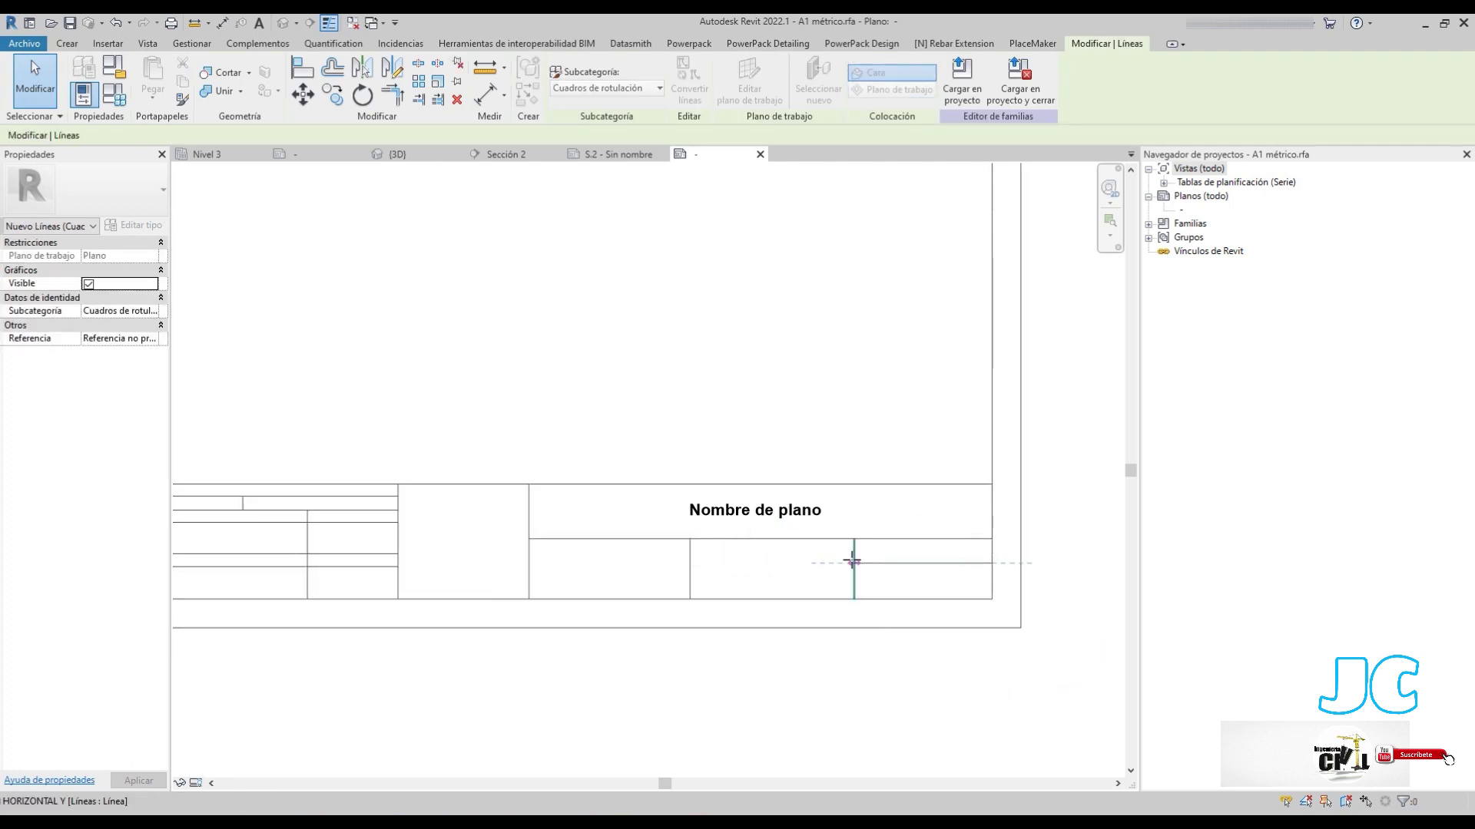
click(754, 558)
middle_drag(591, 598, 586, 604)
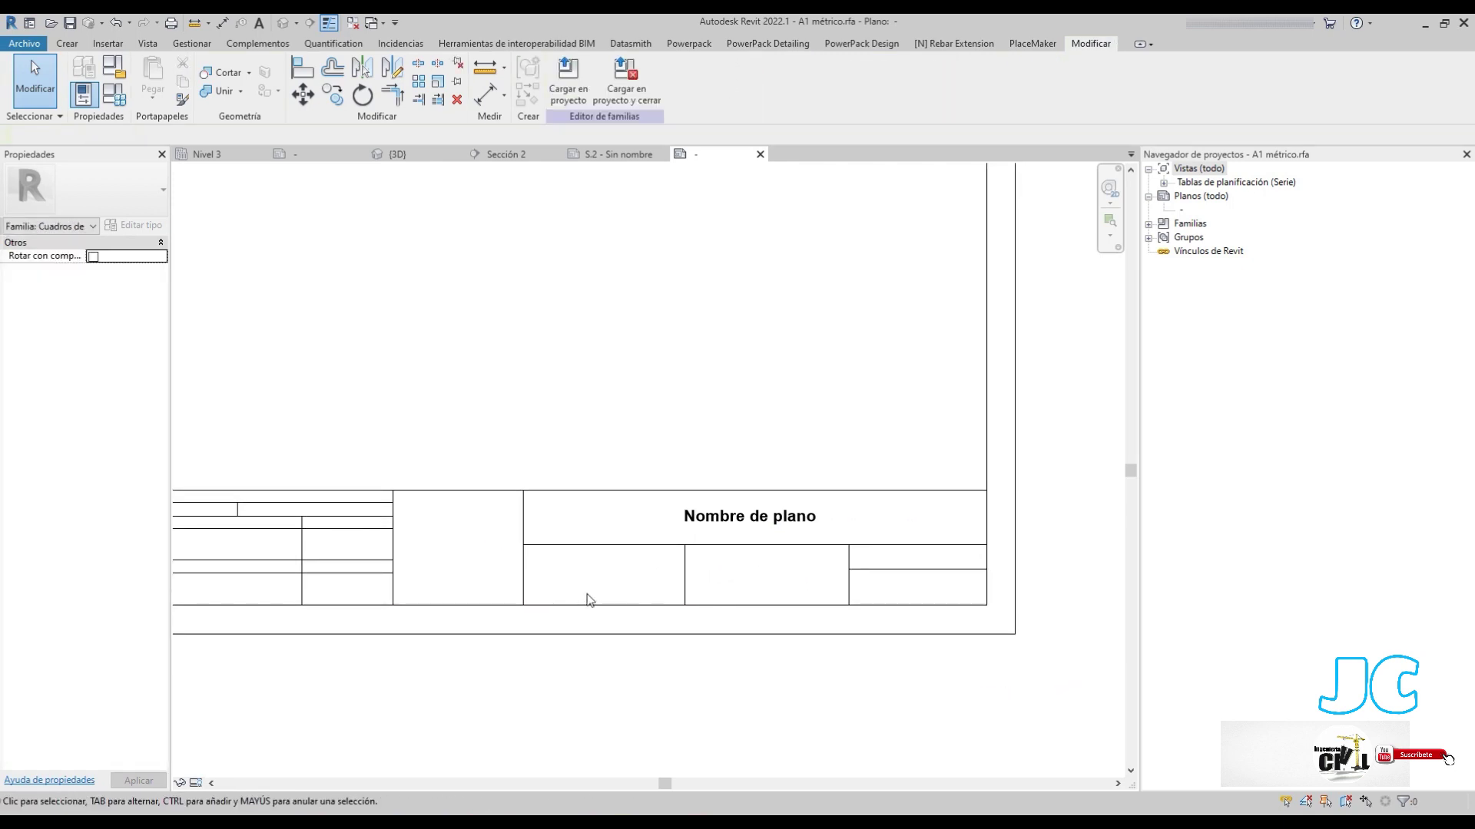
Copy the PROYECTO: text note into the cell below Nombre de plano
click(68, 43)
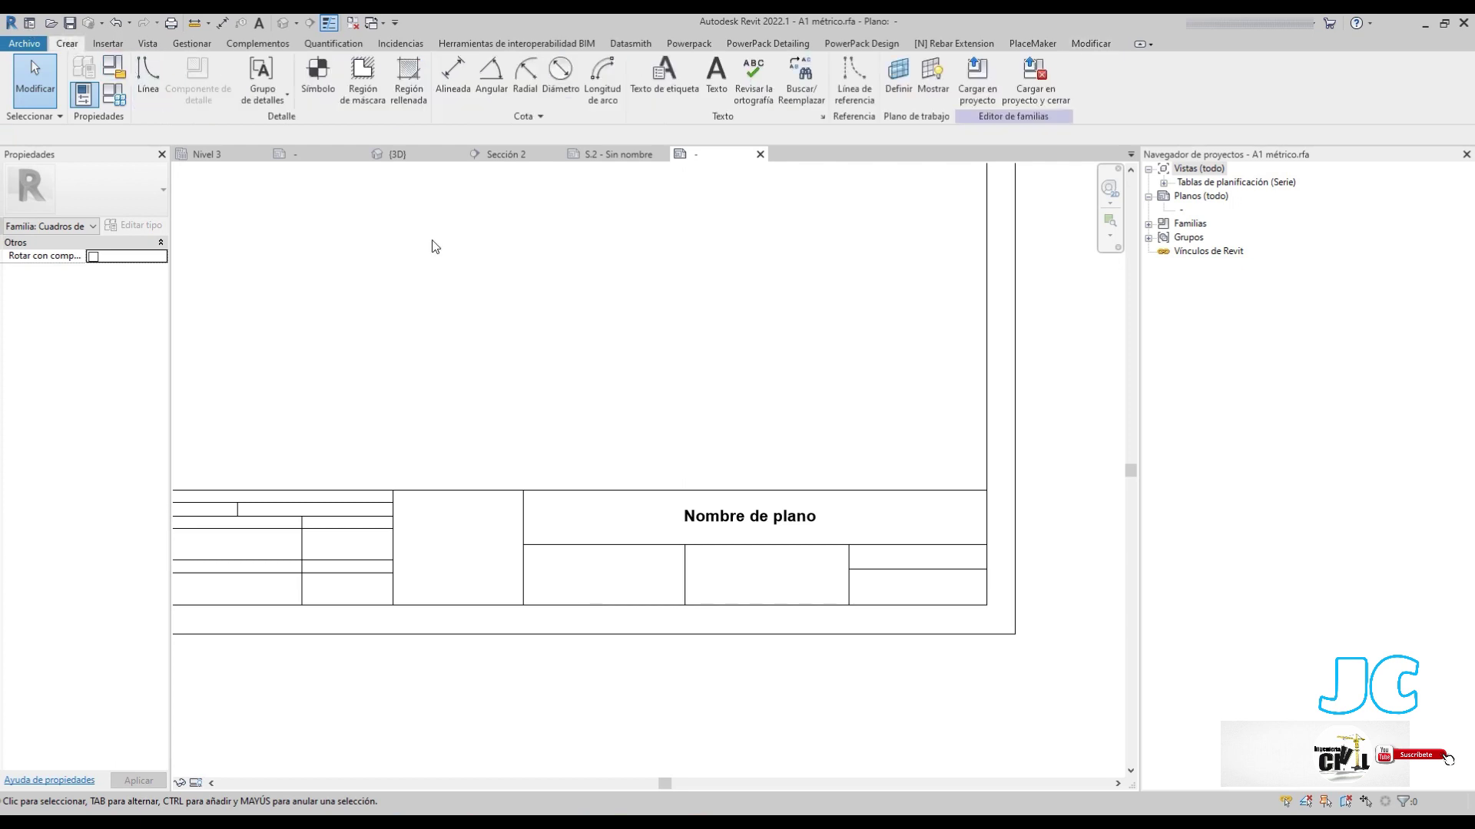
scroll(754, 486, down, 2)
scroll(481, 496, up, 2)
click(311, 460)
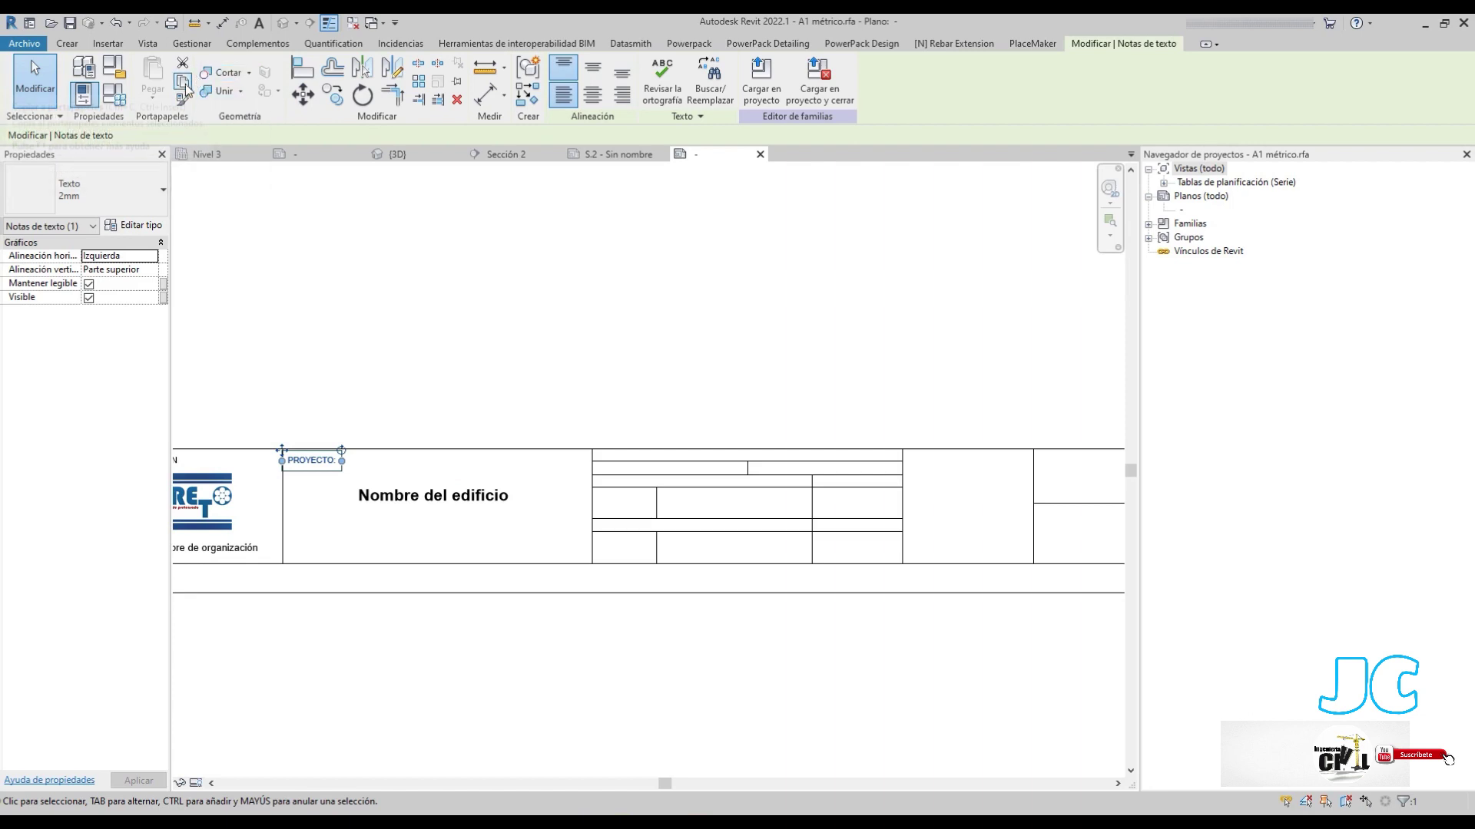
scroll(282, 452, up, 2)
scroll(230, 455, up, 1)
key(c)
key(o)
click(393, 449)
scroll(626, 504, down, 2)
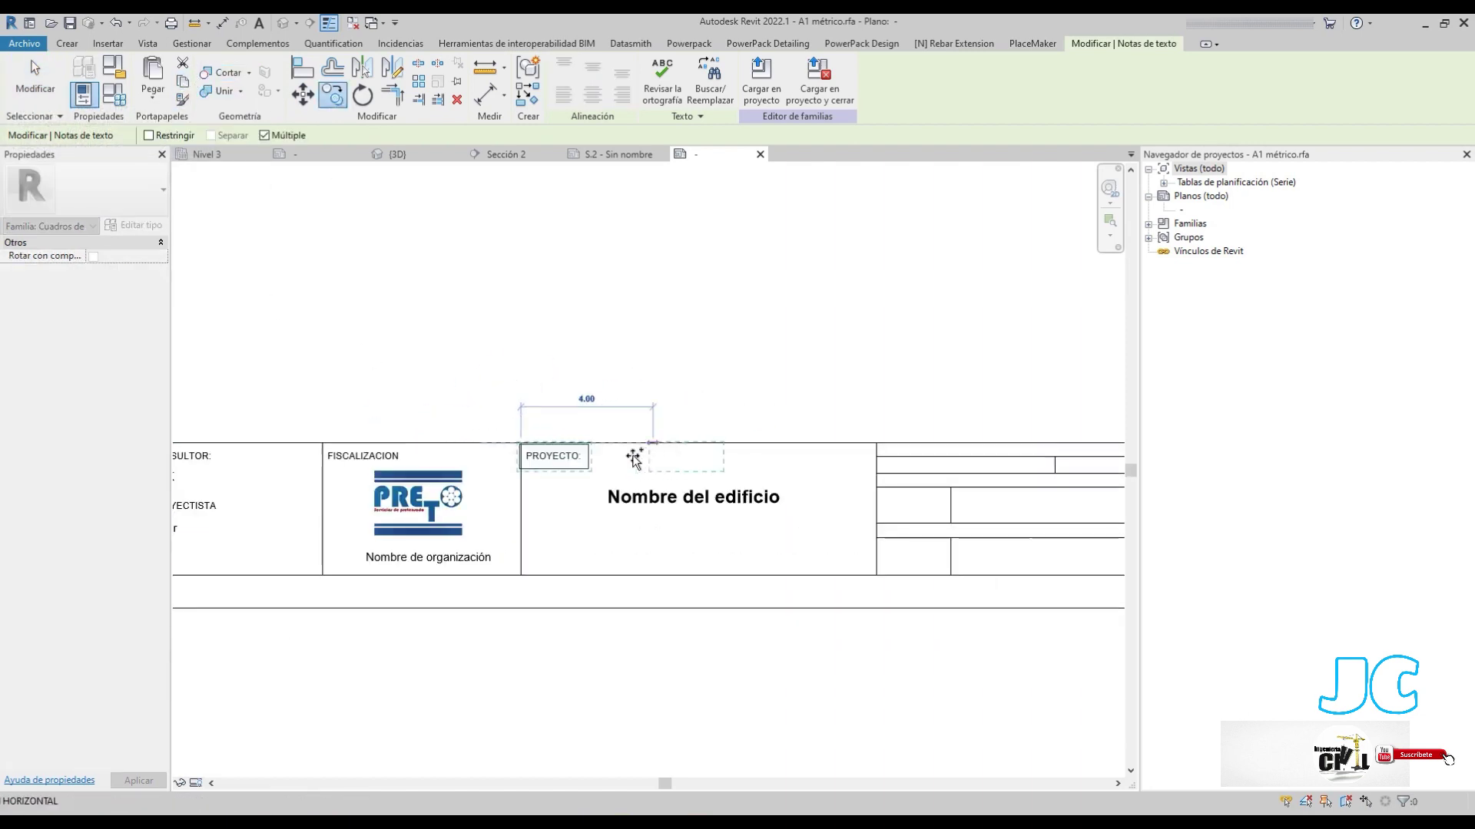
scroll(319, 418, up, 2)
click(550, 374)
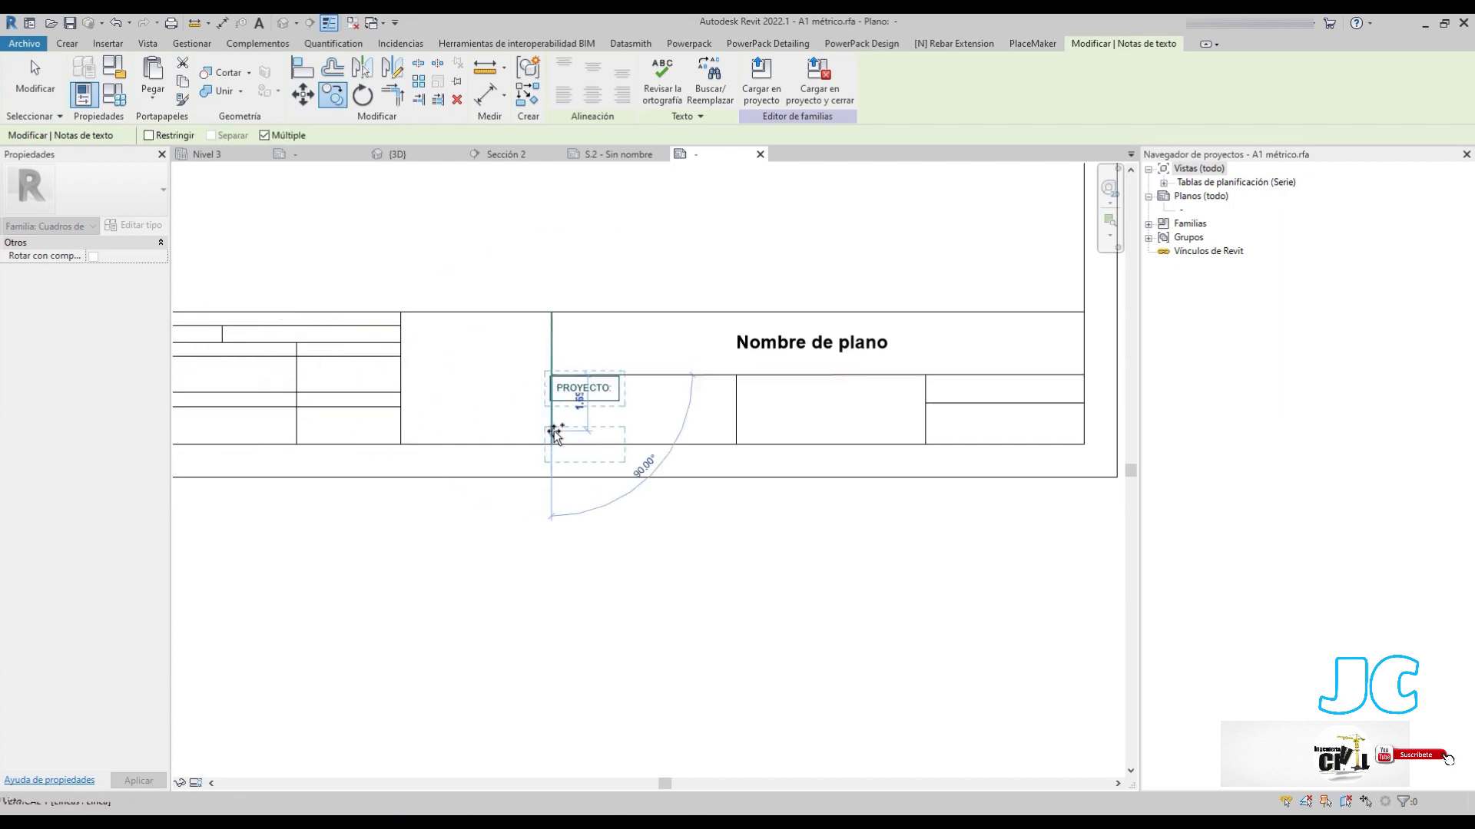
key(Escape)
Change the copied note's text to ESCALA:
double_click(603, 394)
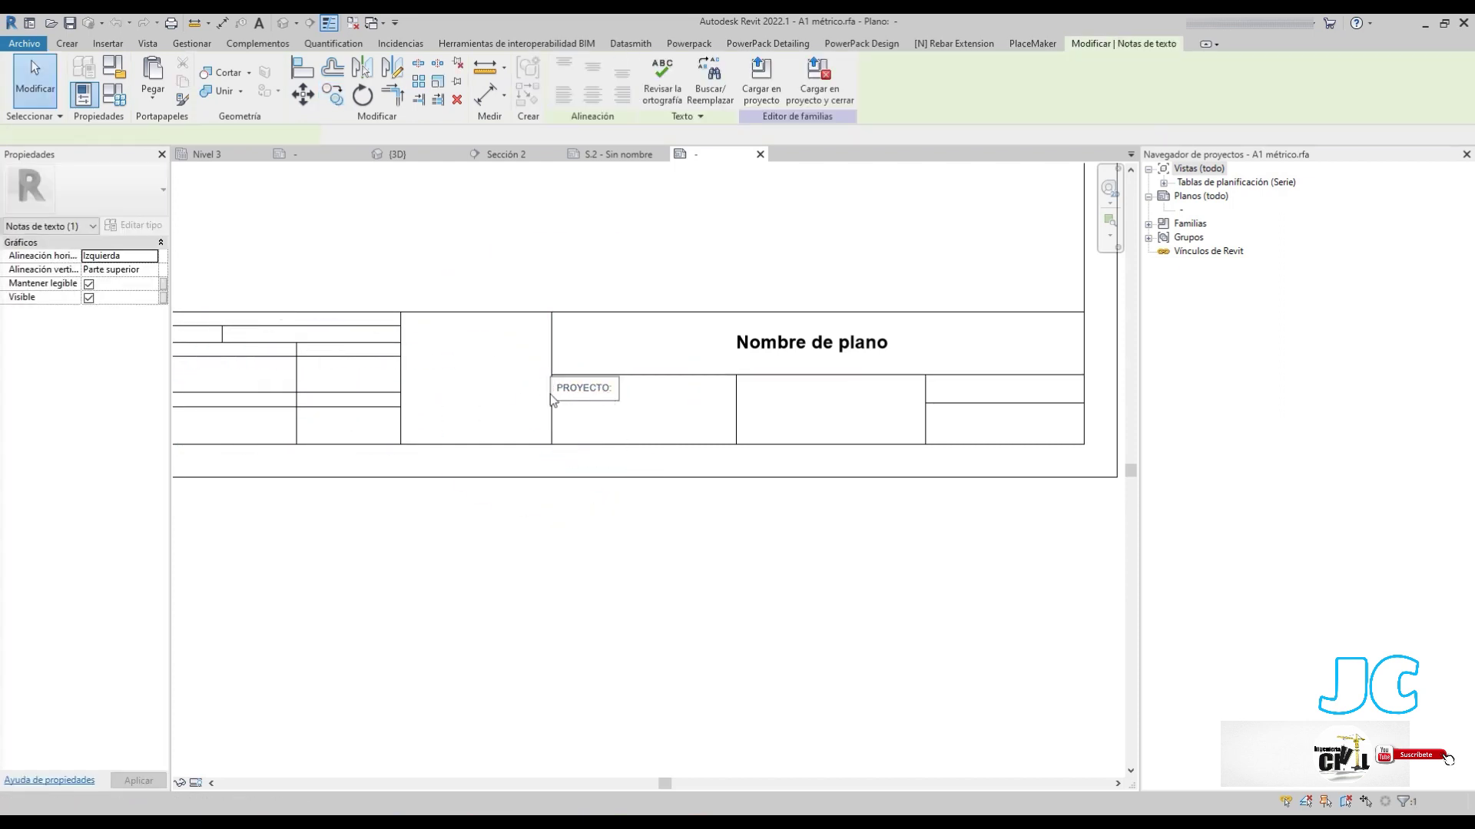
click(586, 392)
key(ctrl+a)
text(ESCALA:)
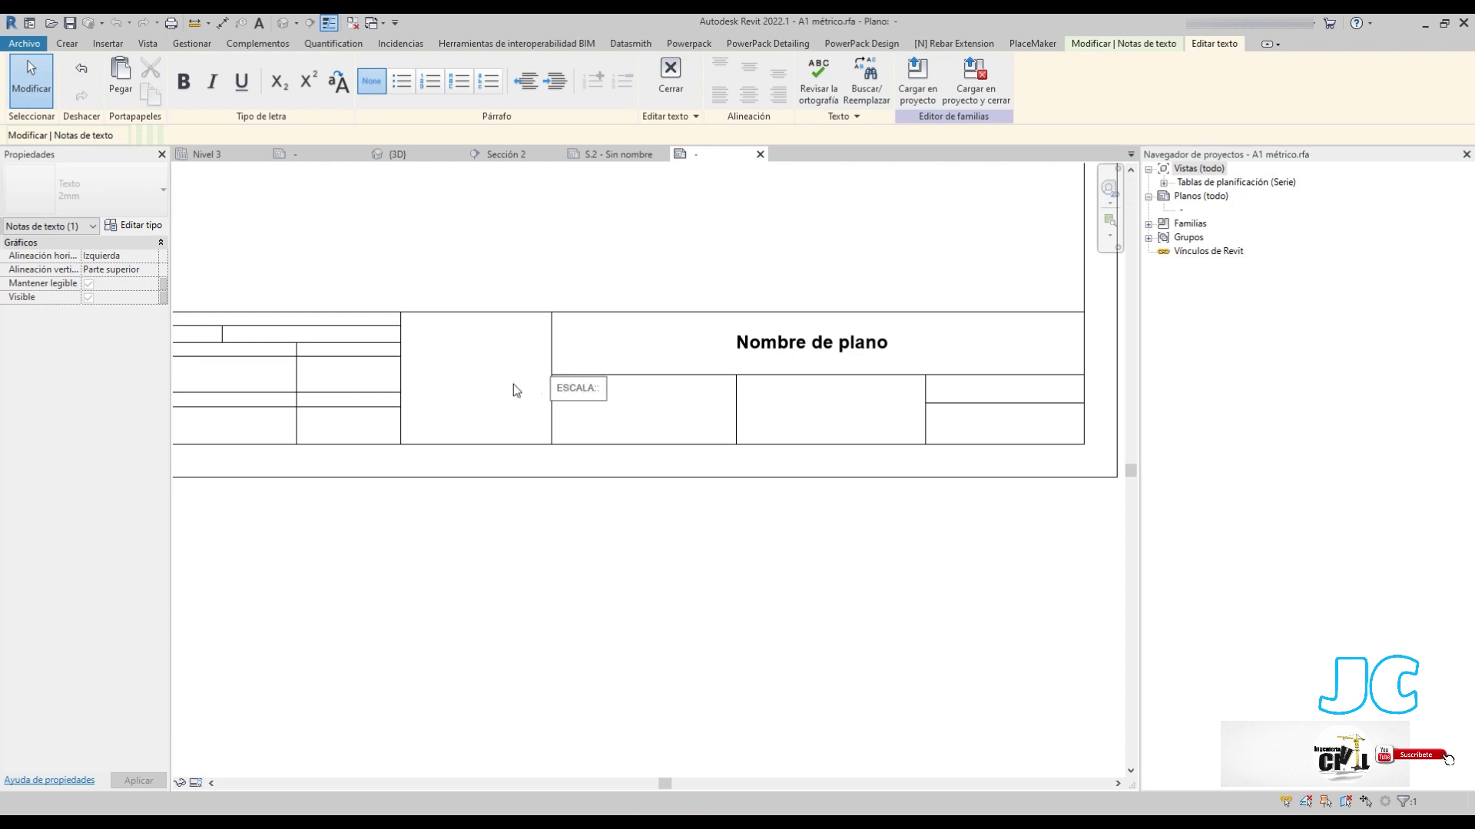
click(681, 542)
click(608, 515)
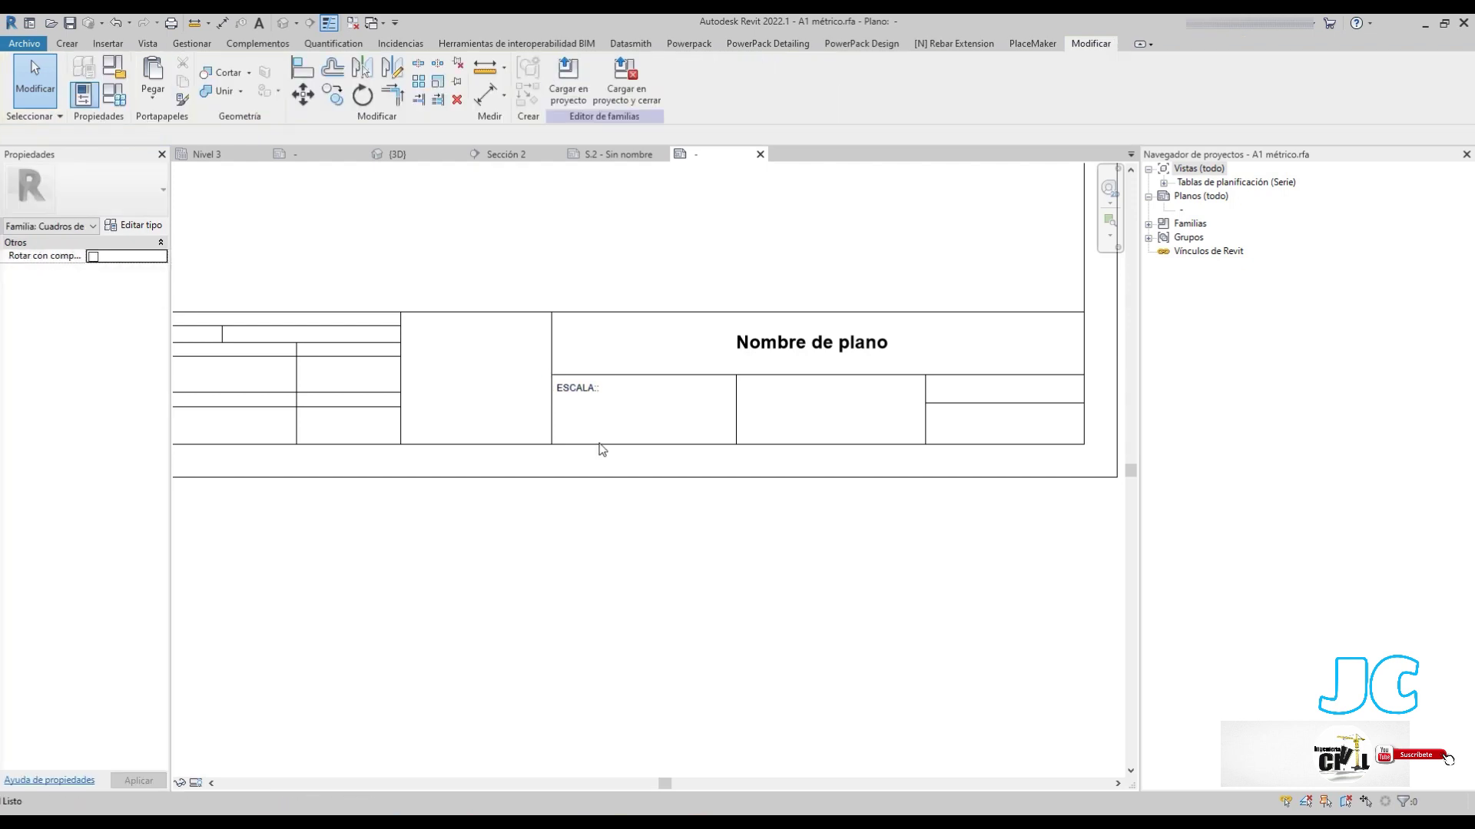
click(67, 43)
Add a centred Escala label showing 1/8" = 1'-0" under the ESCALA: heading
click(659, 77)
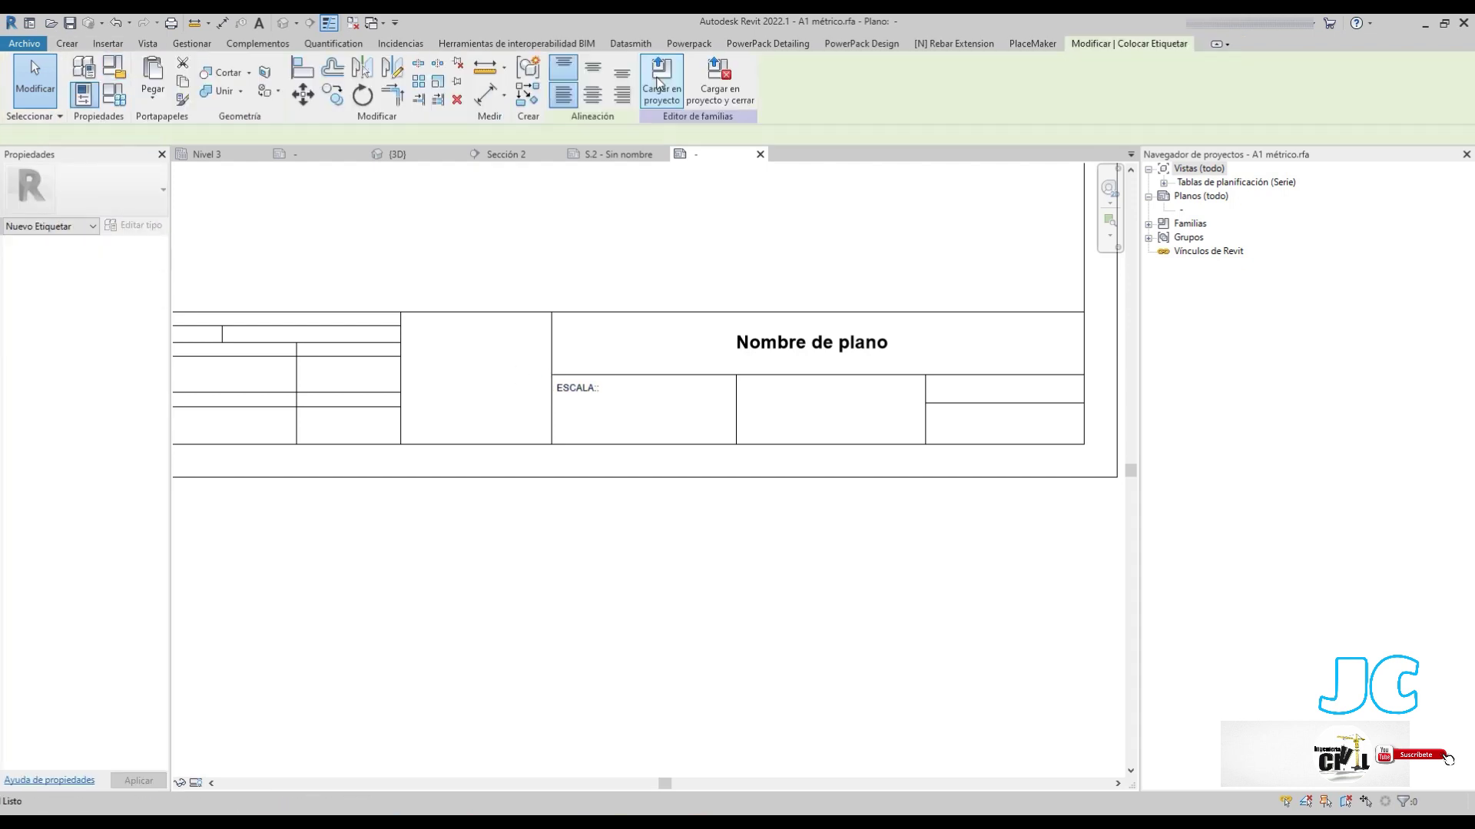
click(548, 593)
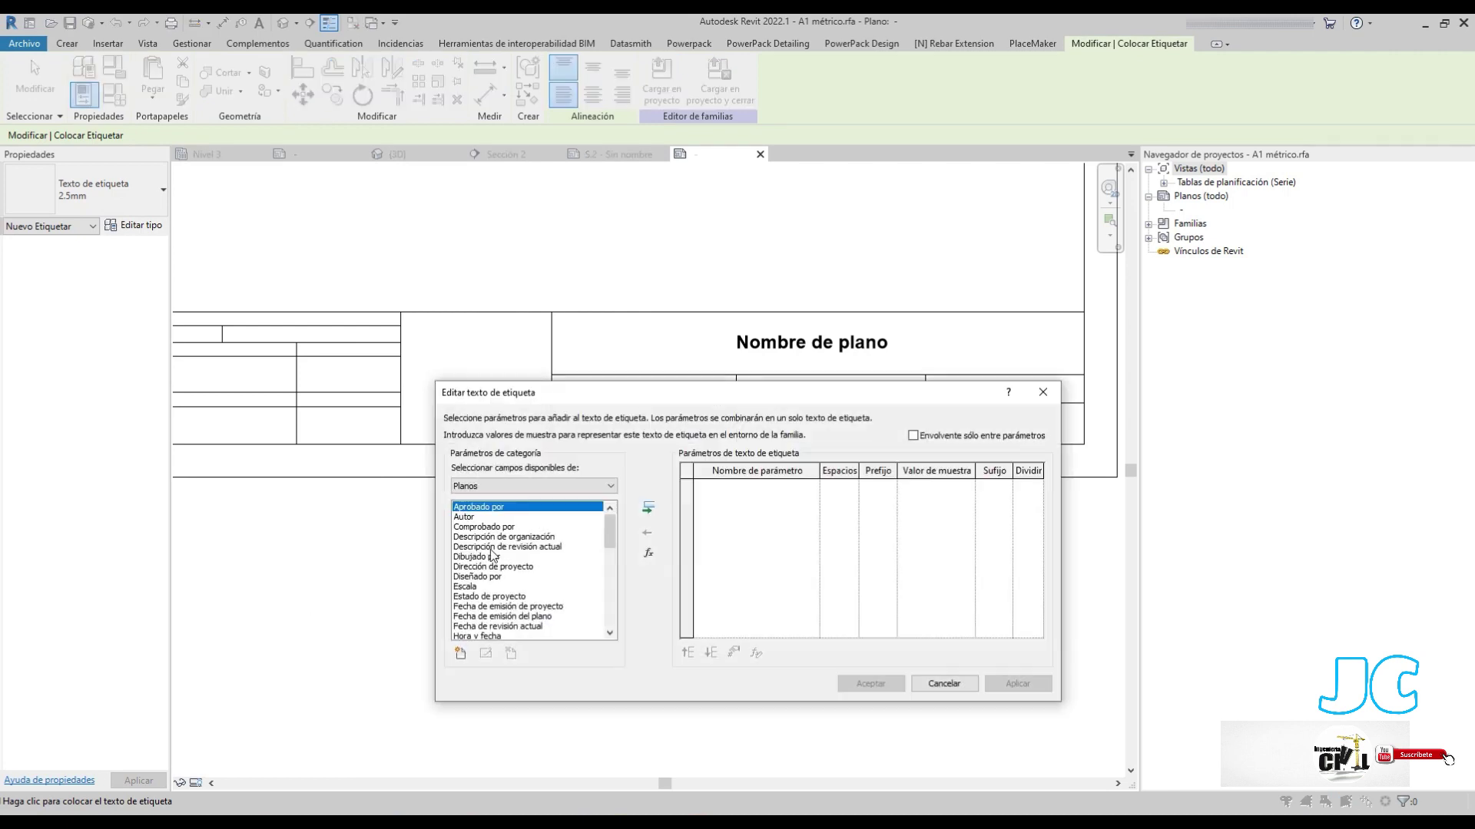
click(648, 508)
click(877, 689)
scroll(634, 451, up, 1)
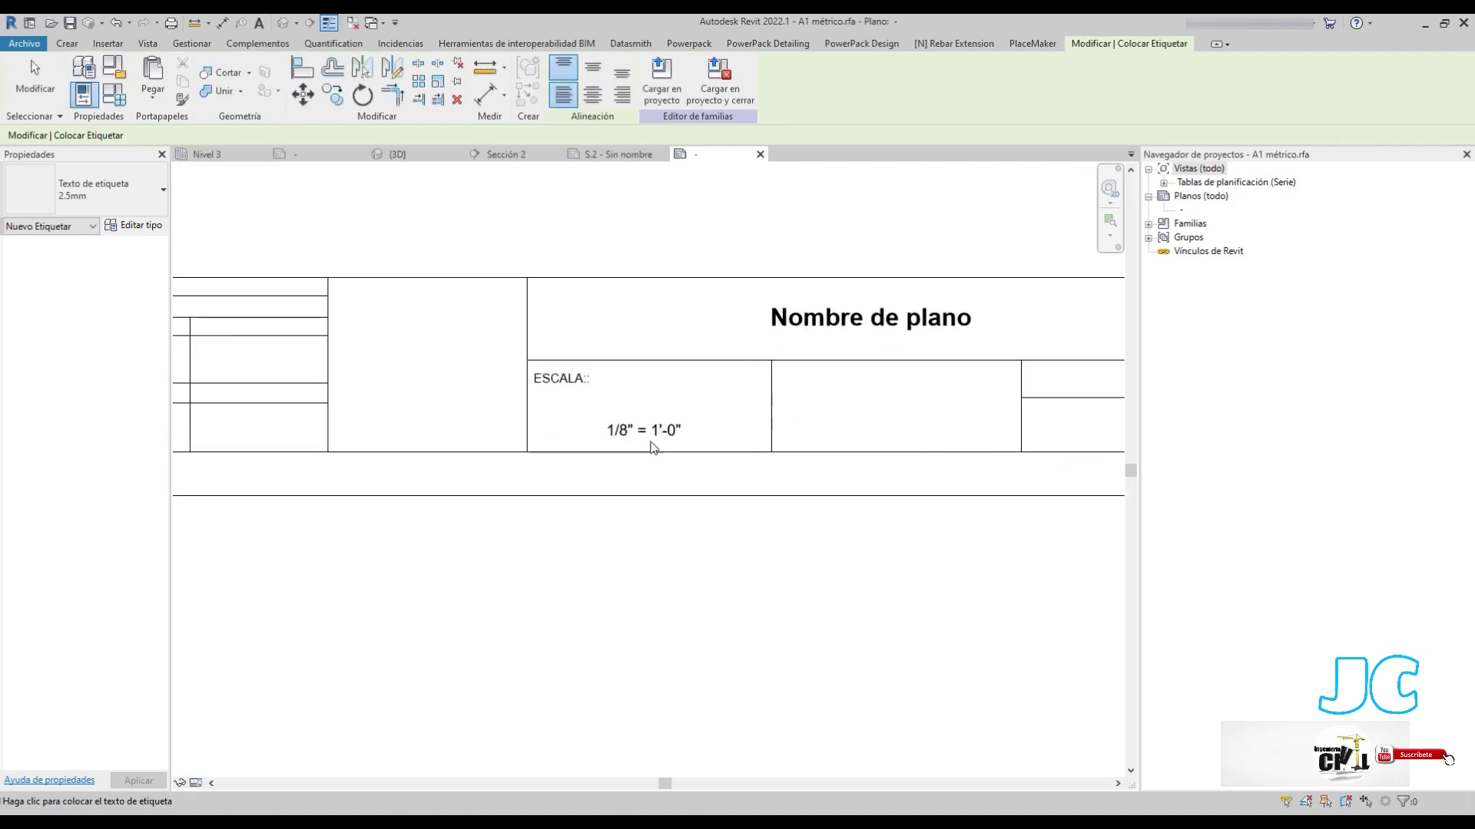
key(Escape)
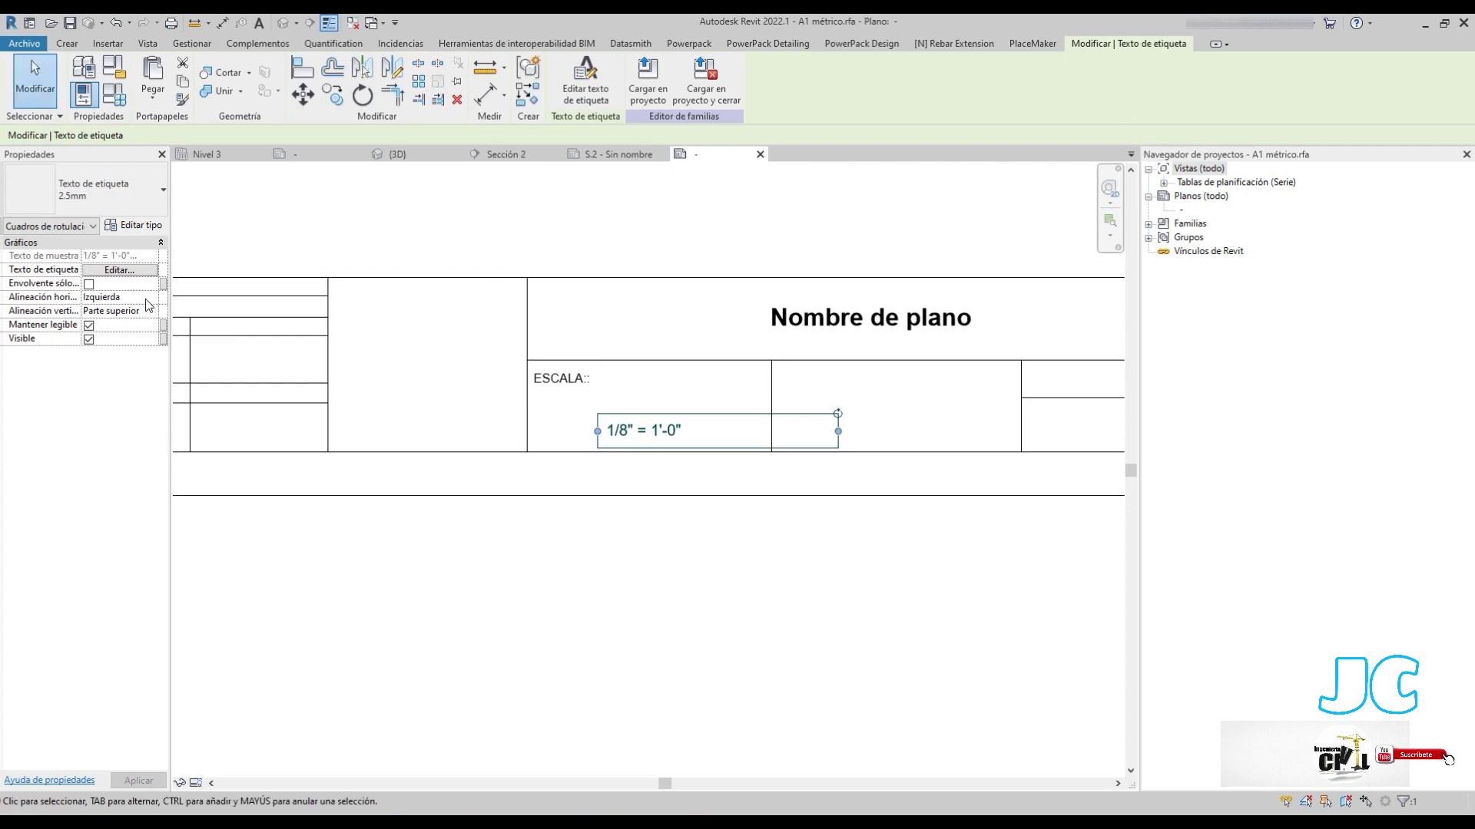
click(148, 298)
click(100, 318)
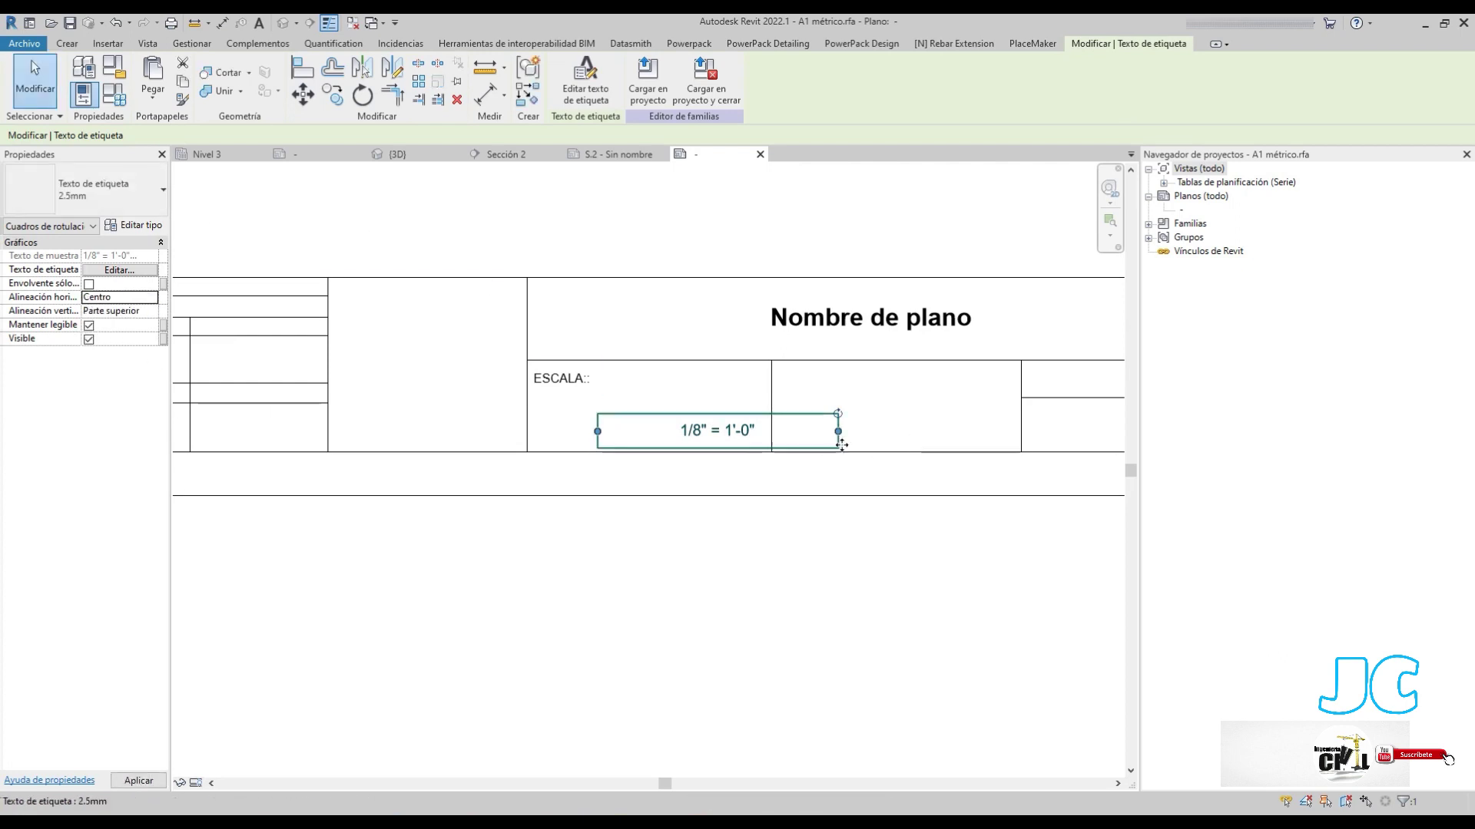
drag(842, 444, 743, 414)
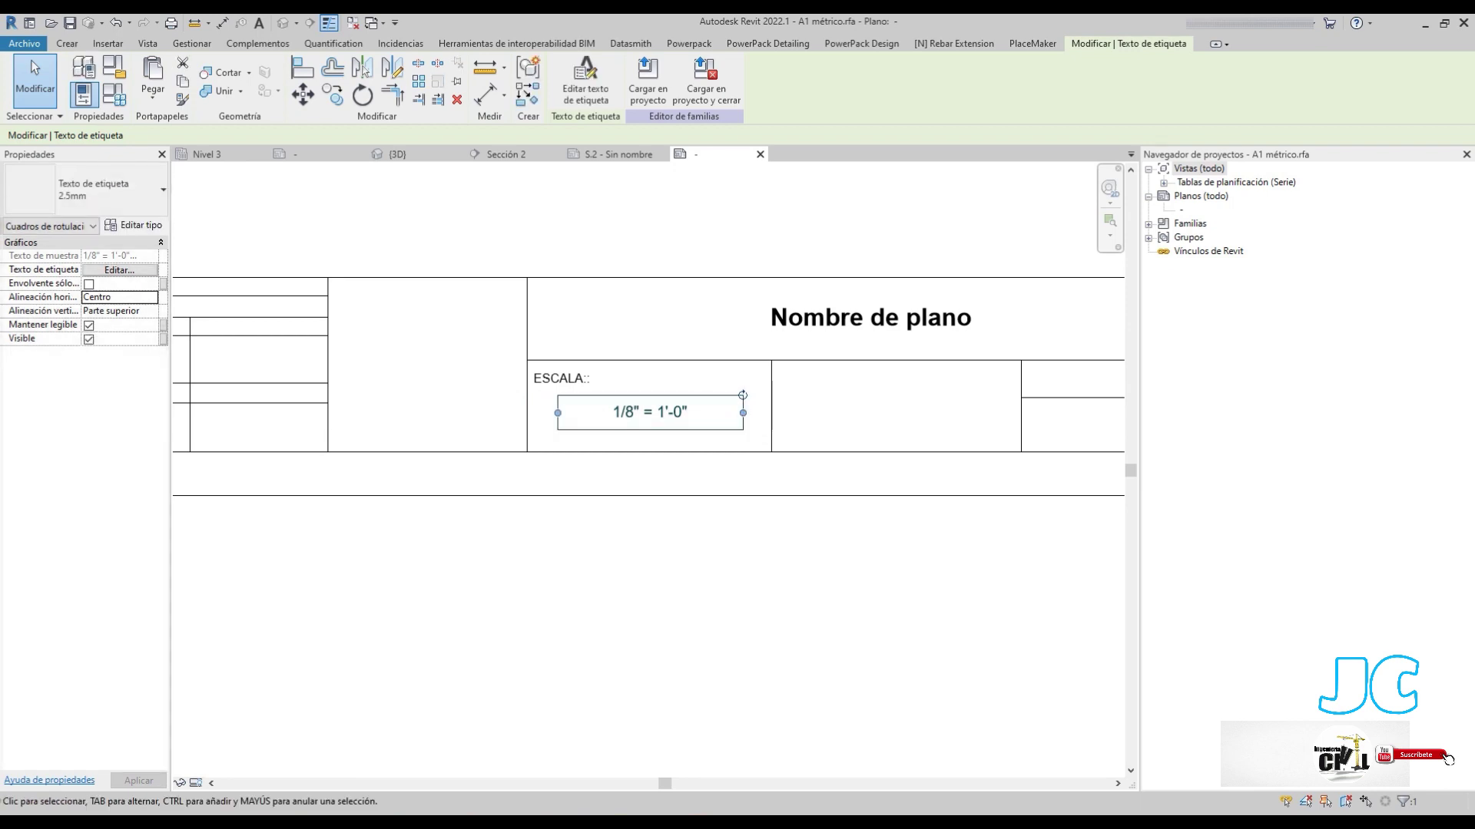
click(846, 581)
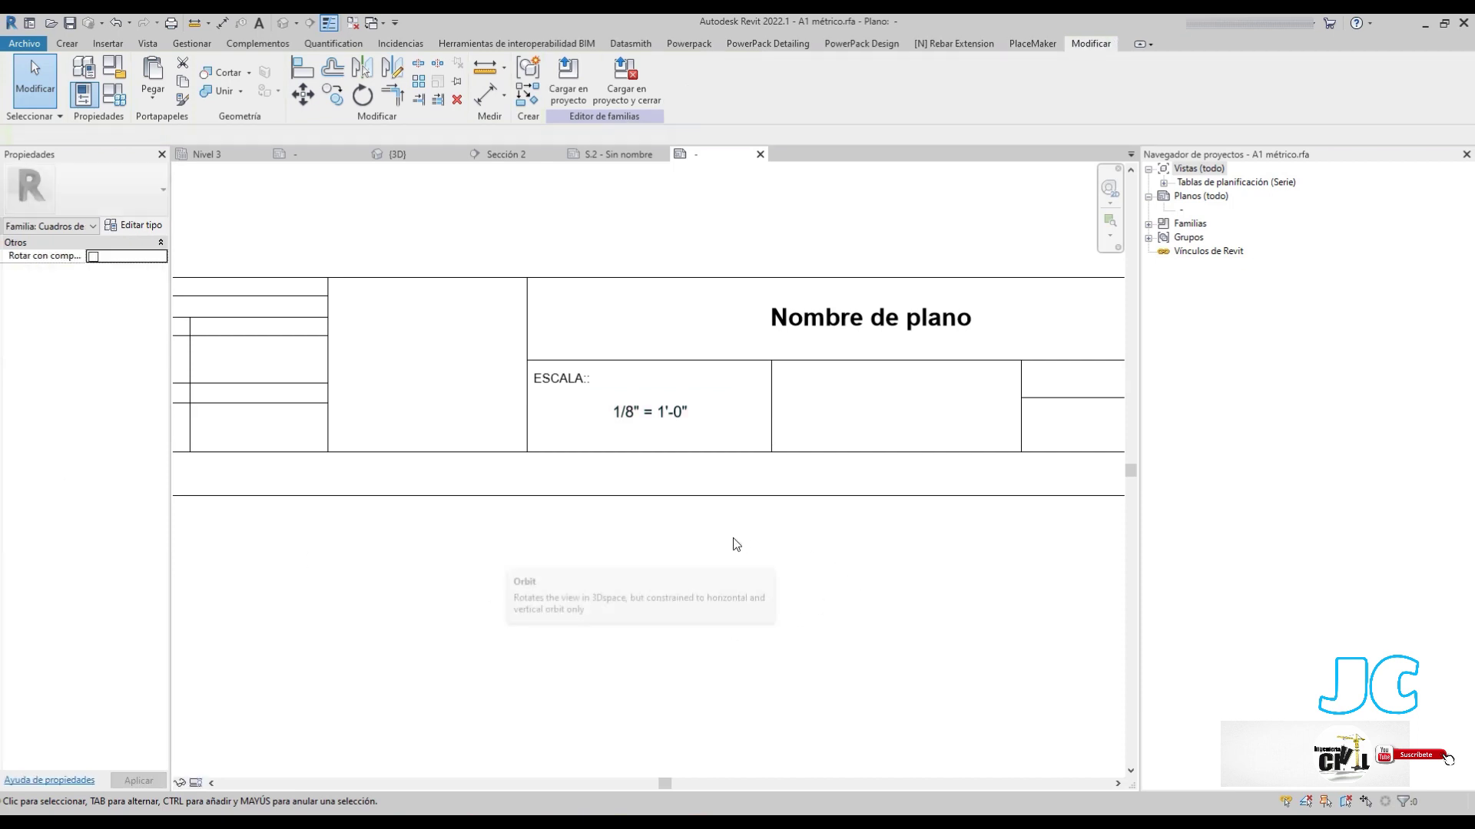
Copy the ESCALA: heading into the neighbouring title block cells
click(565, 385)
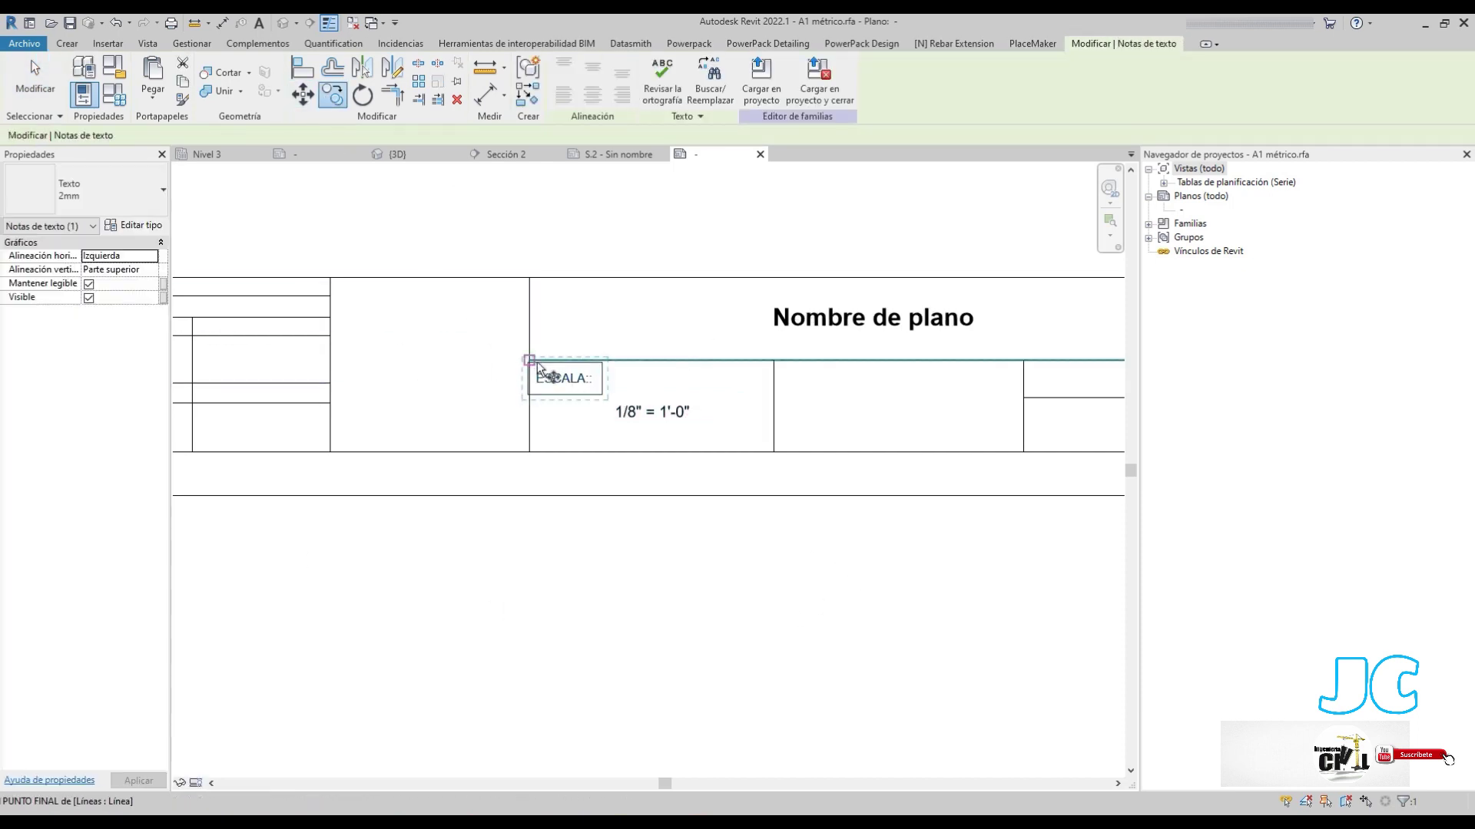
key(c)
key(o)
click(529, 360)
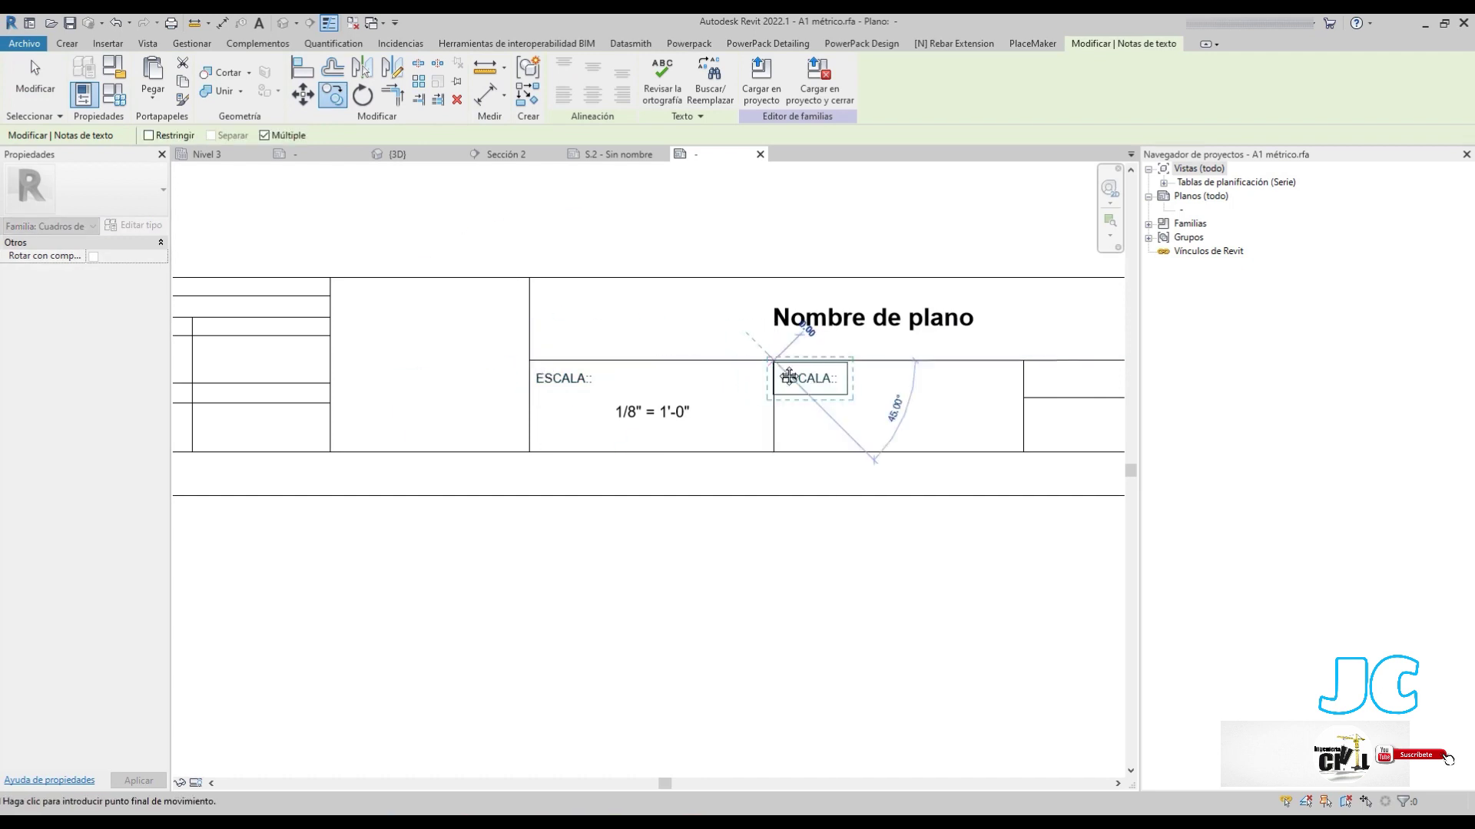
click(789, 376)
middle_drag(789, 376, 477, 413)
click(712, 472)
key(Escape)
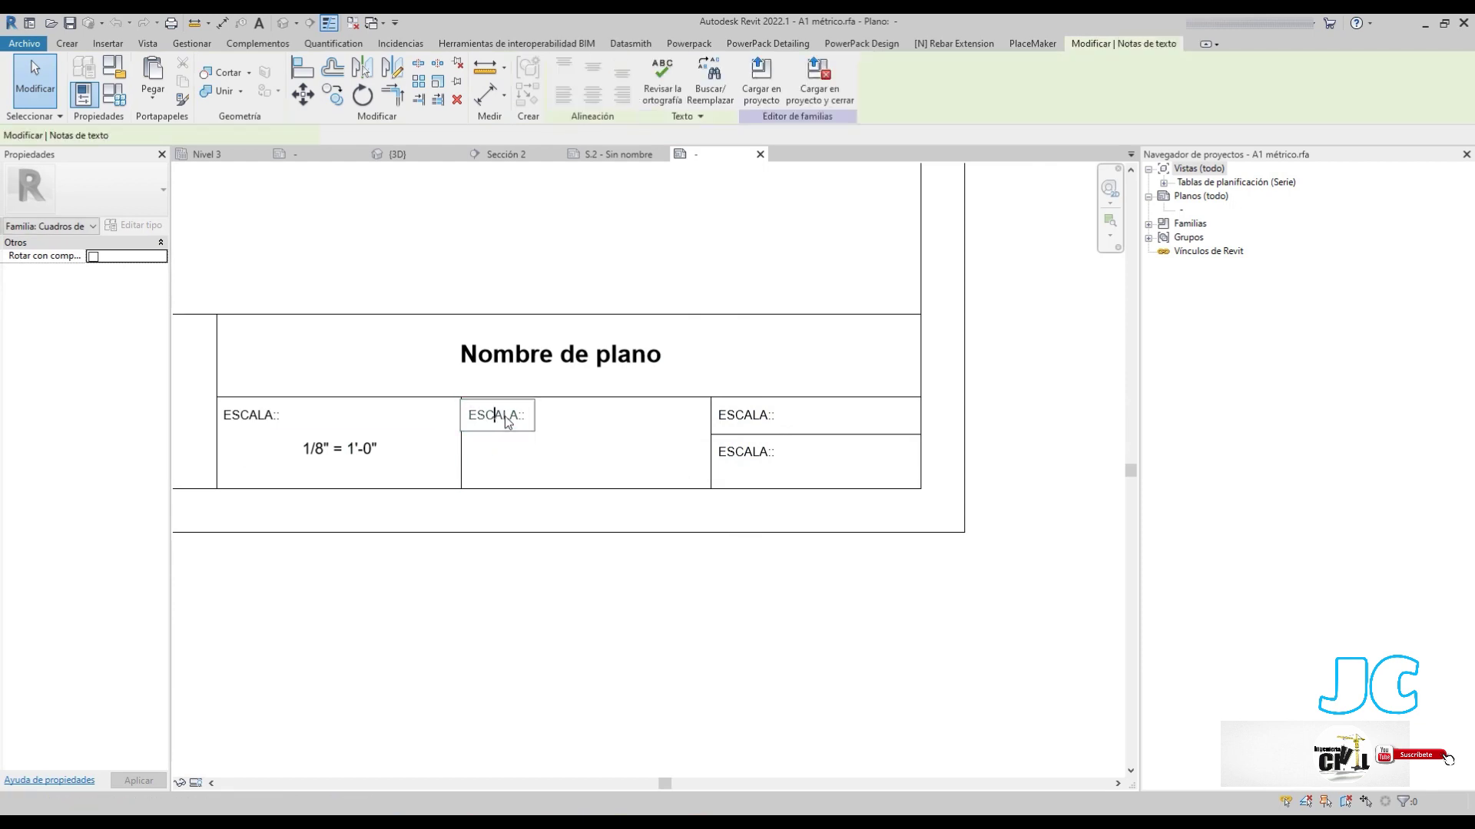
Retype the copied headings as FECHA:, CODIGO and PLANO
click(507, 421)
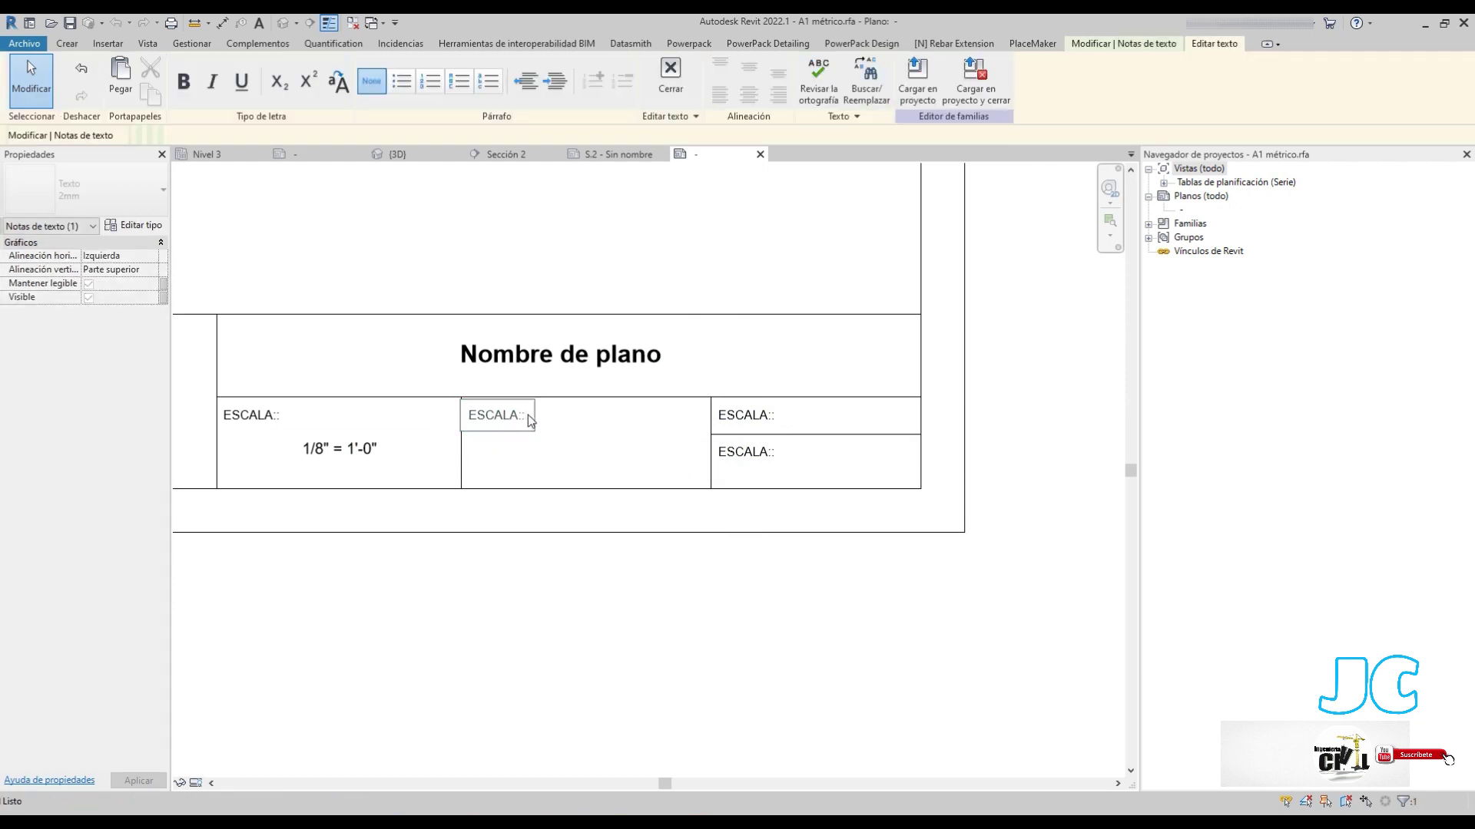
key(BackSpace)
key(BackSpace)
text(FECHA)
text(:)
click(817, 426)
click(726, 418)
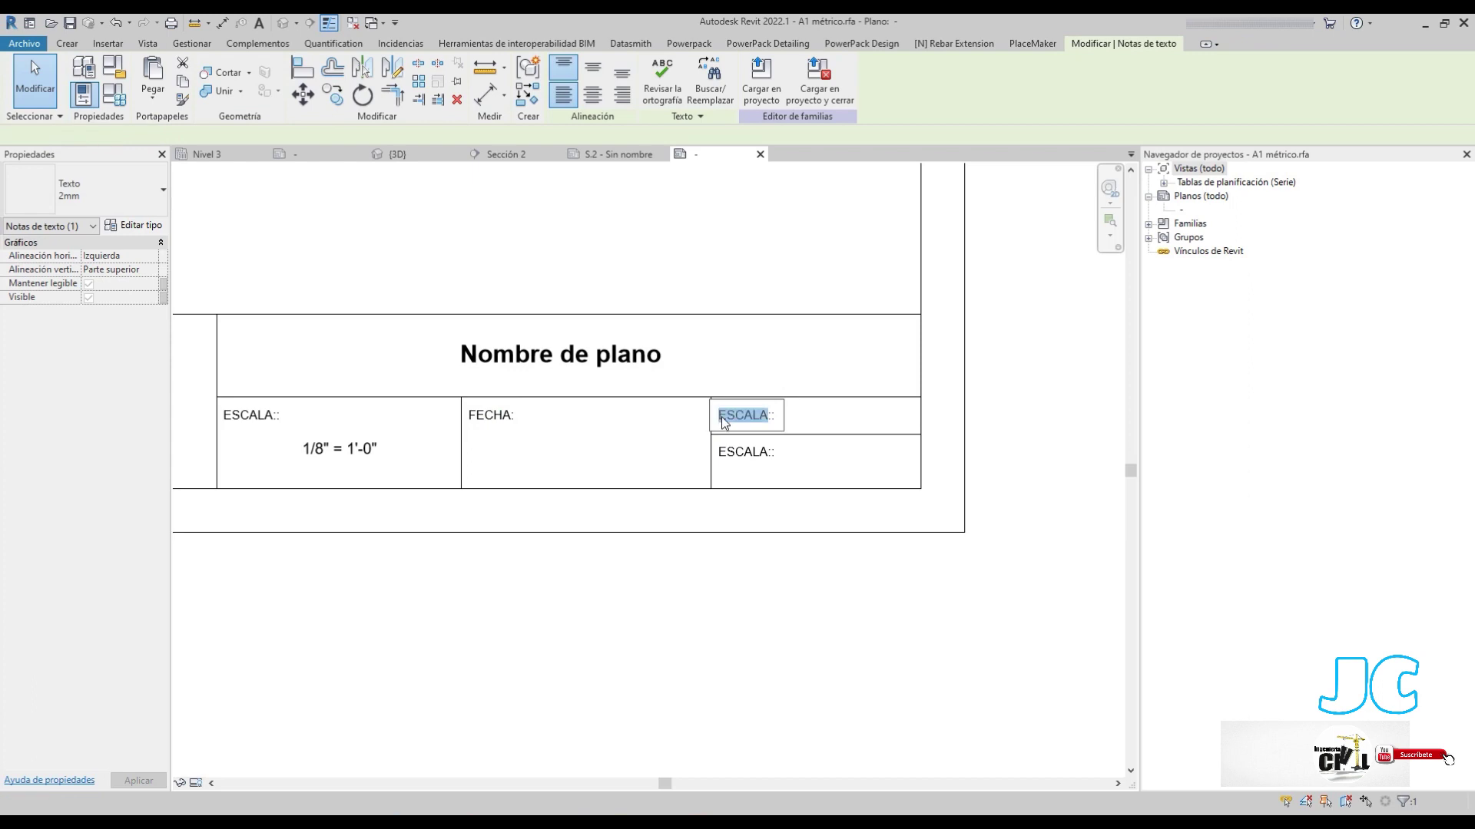
click(724, 421)
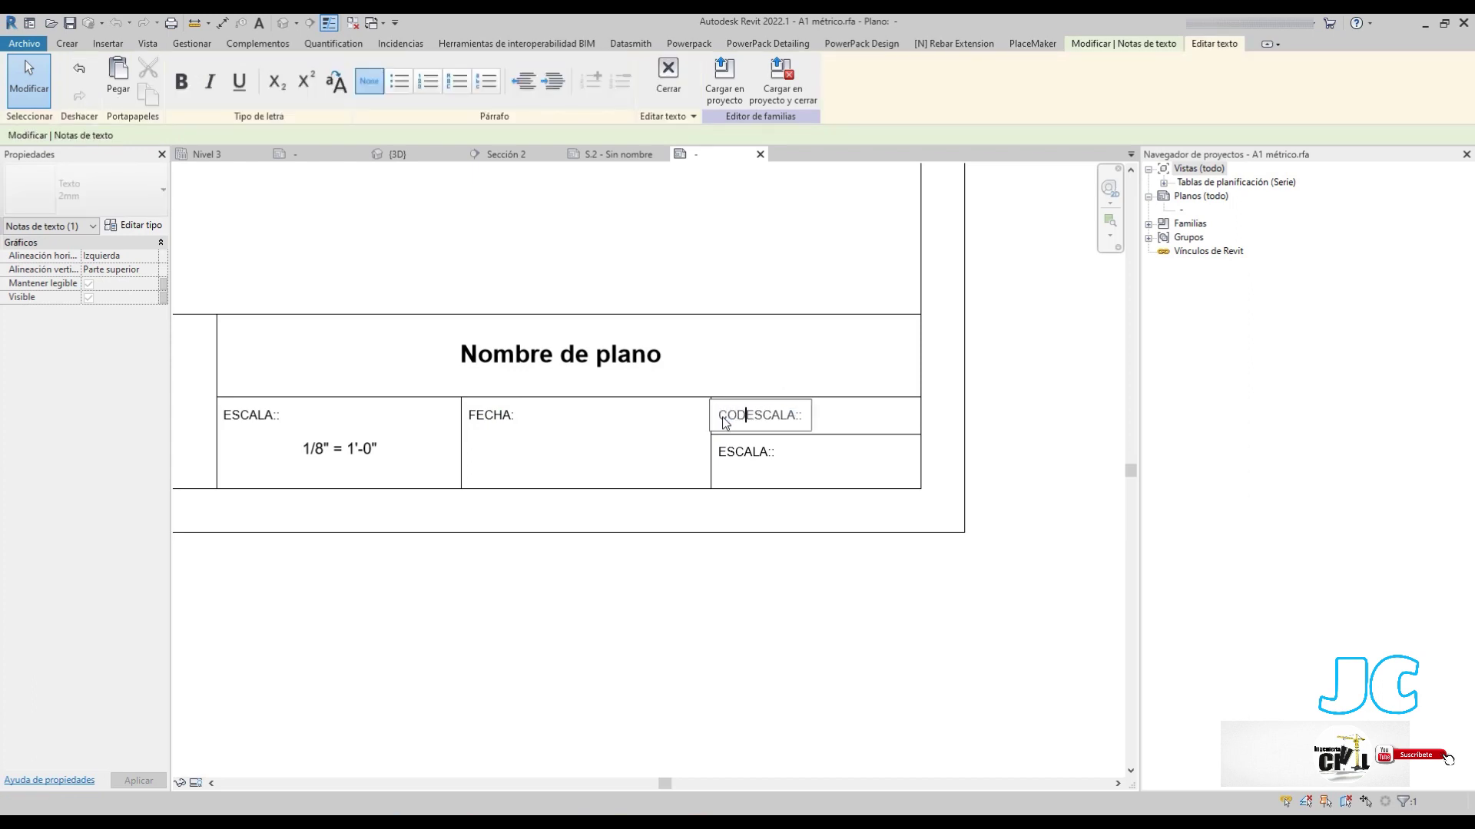
text(CODIGO)
click(729, 453)
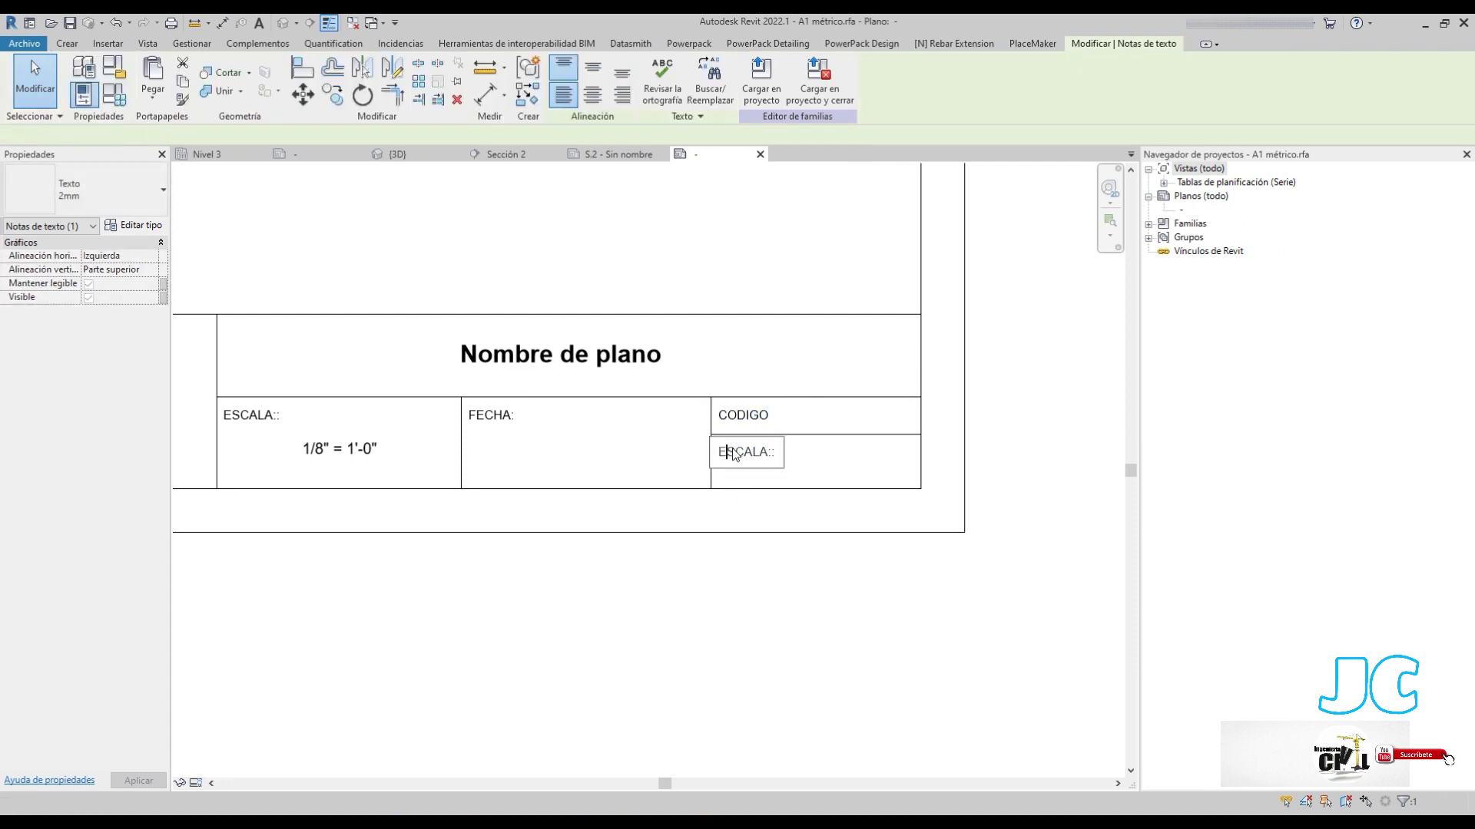
double_click(731, 452)
text(PLAN)
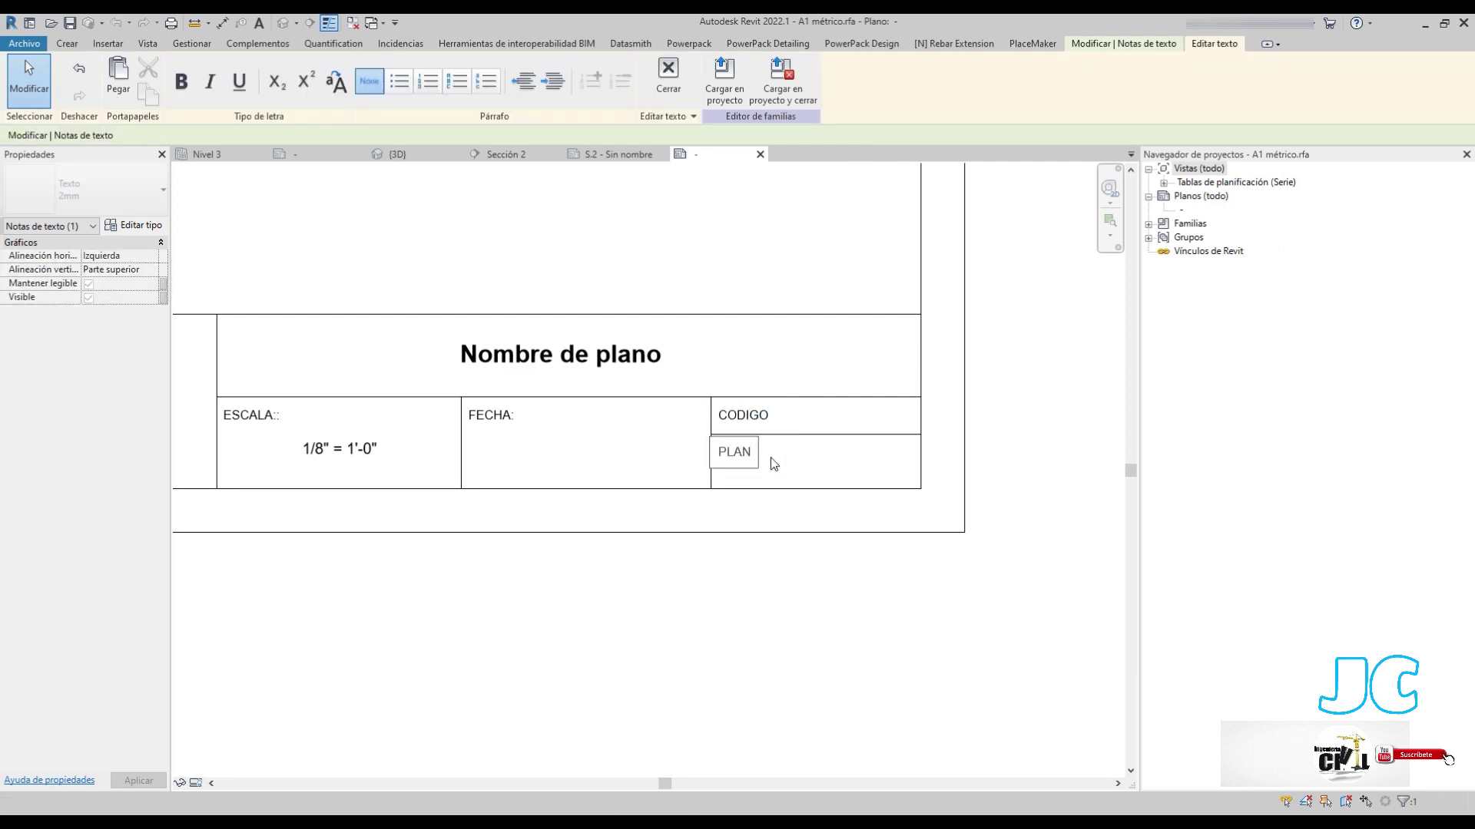
click(712, 638)
scroll(676, 584, down, 2)
click(649, 530)
scroll(615, 437, up, 3)
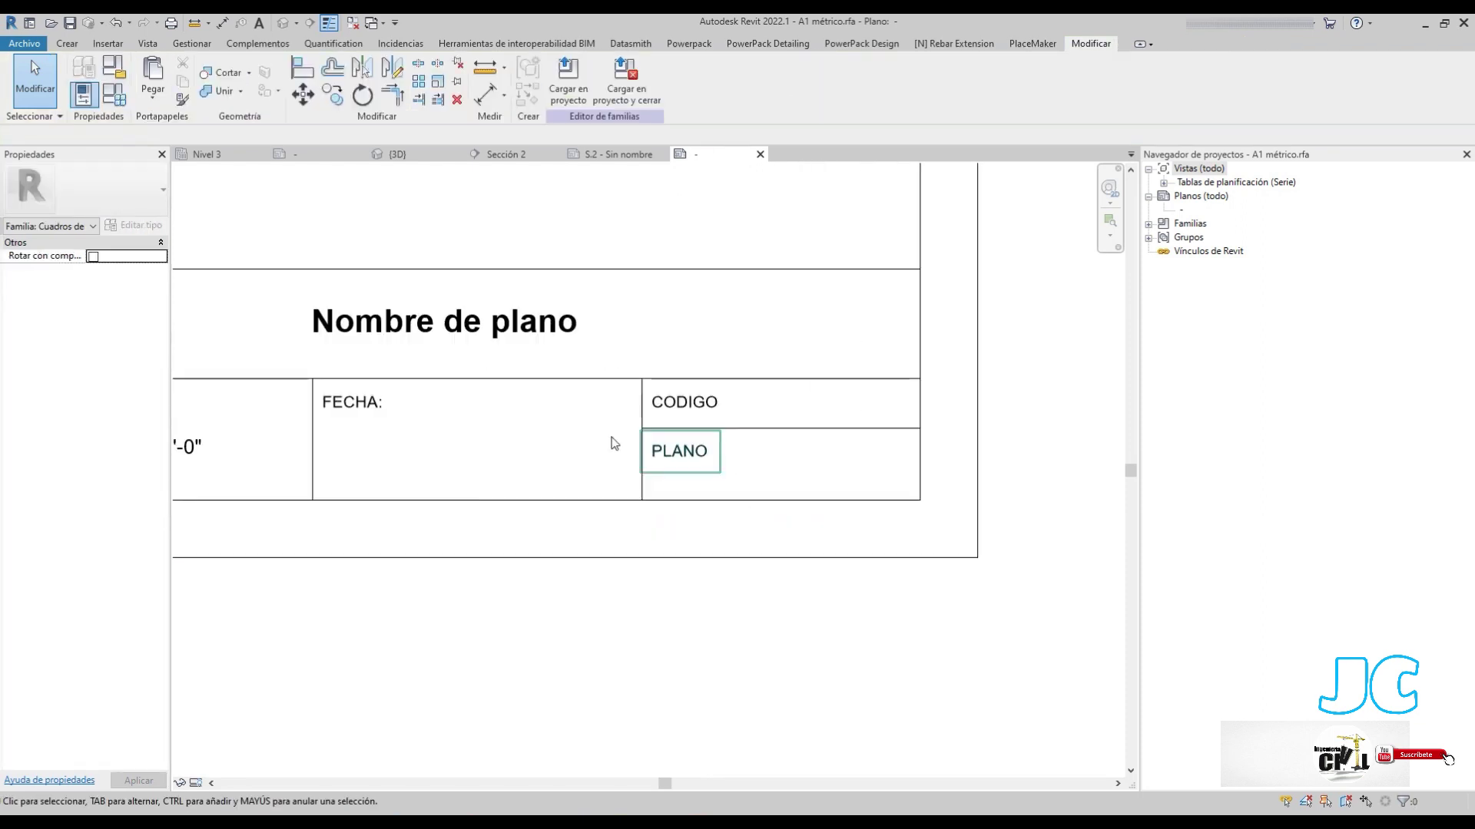
click(67, 43)
Place a Nombre de plano label near the PLANO cell
click(664, 77)
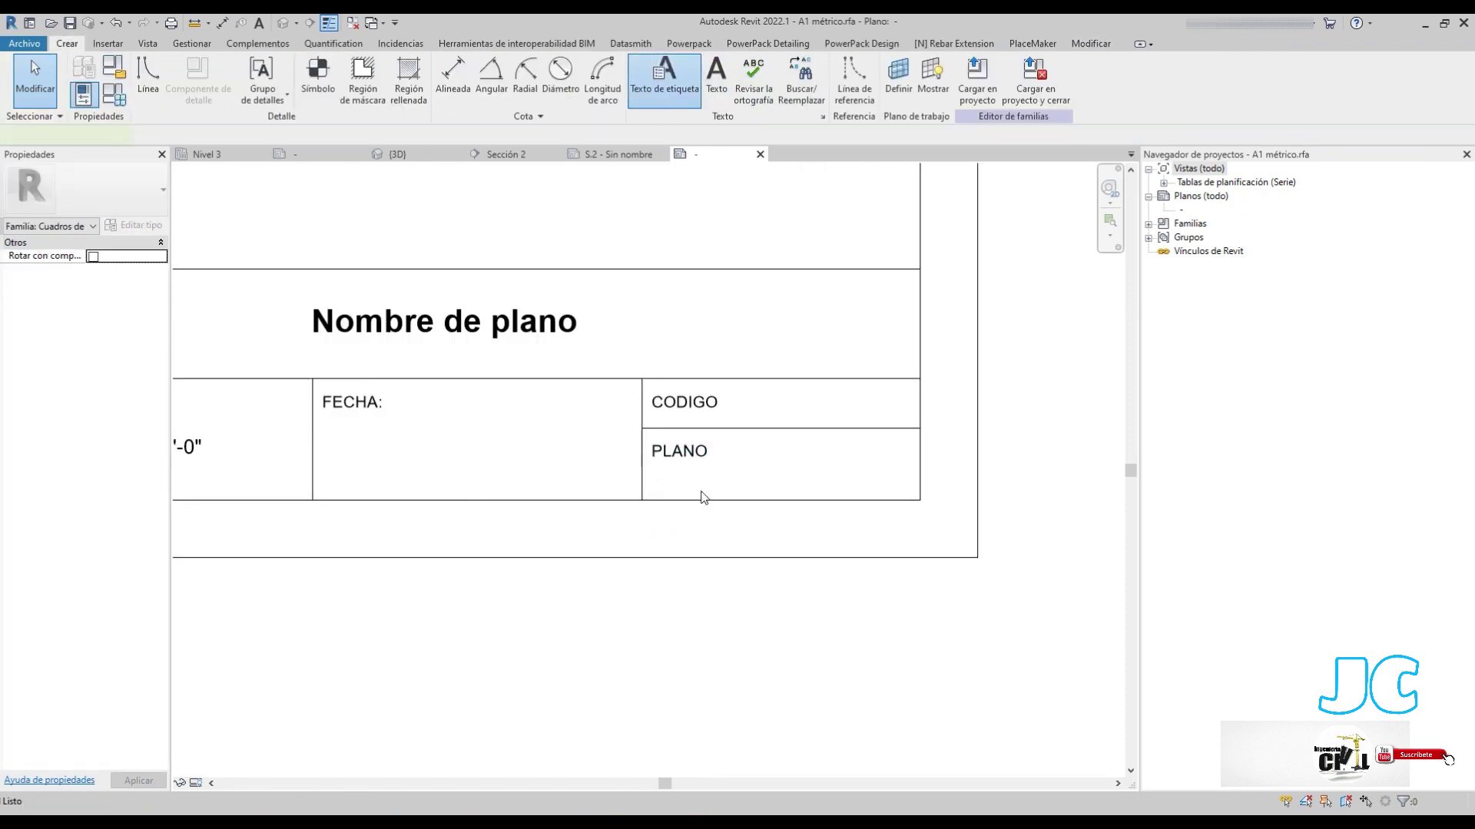
click(768, 462)
click(525, 556)
scroll(525, 552, down, 2)
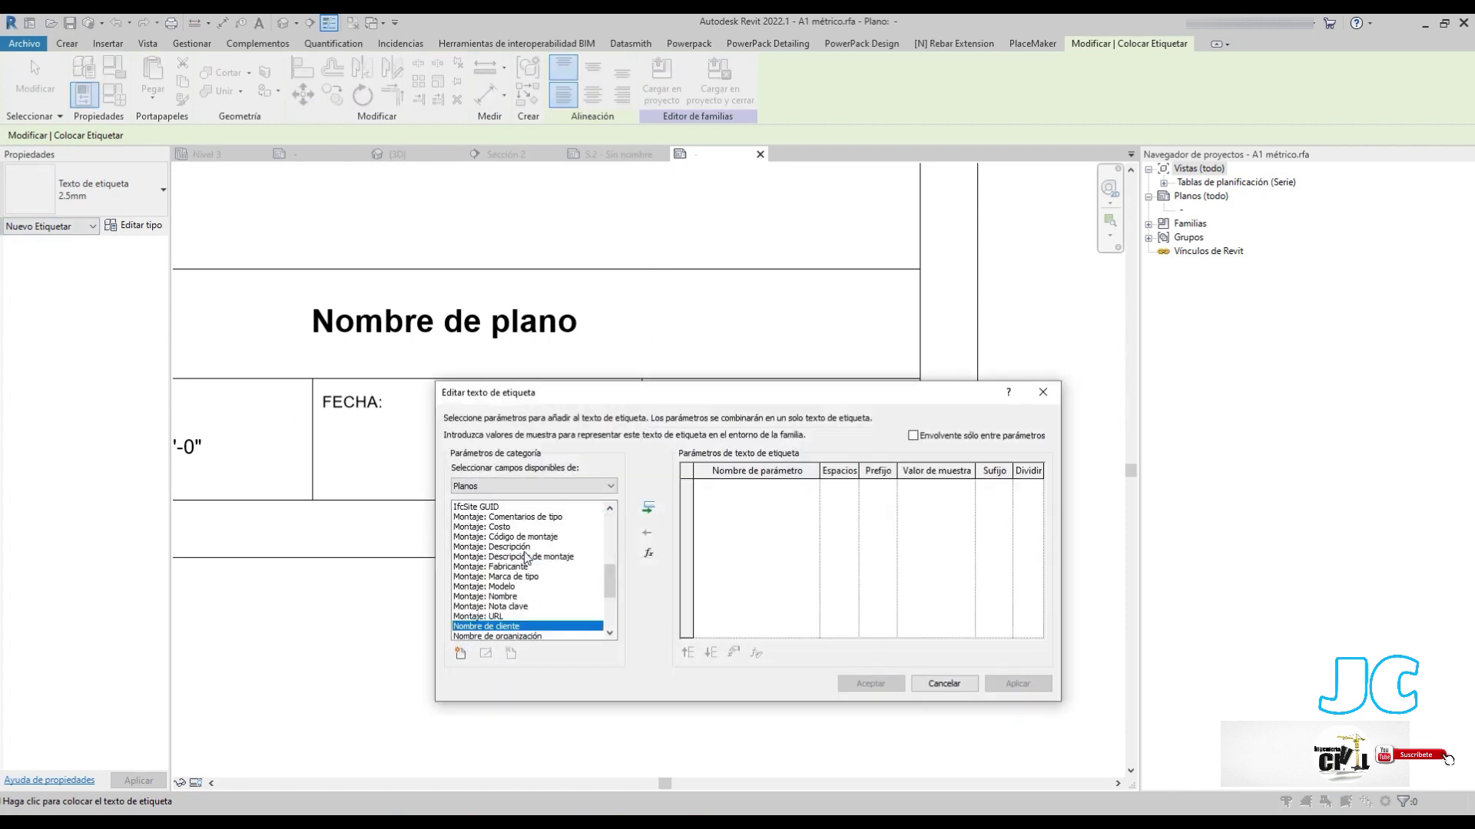
scroll(525, 556, down, 3)
click(485, 557)
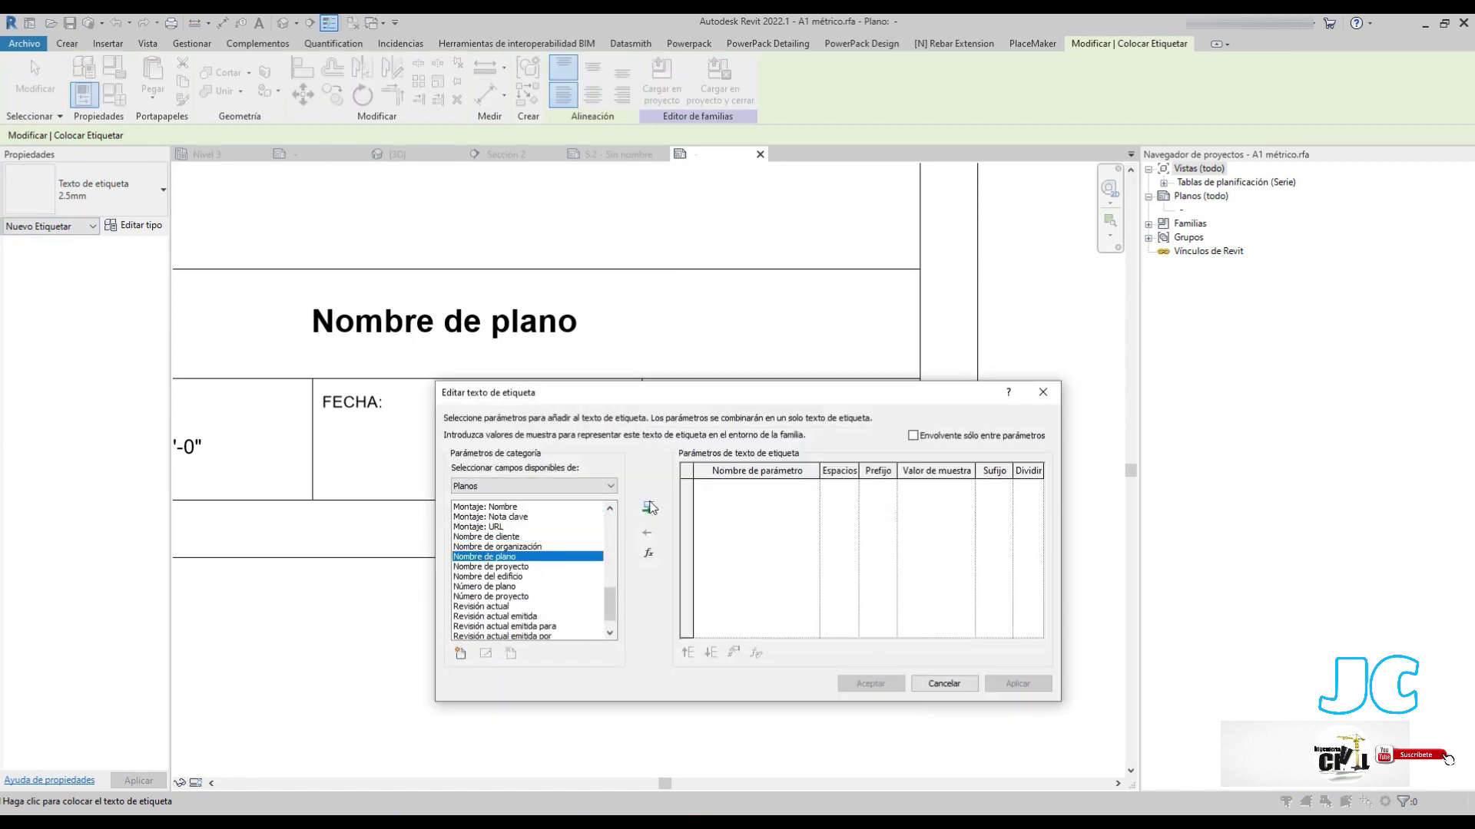
click(649, 508)
click(876, 684)
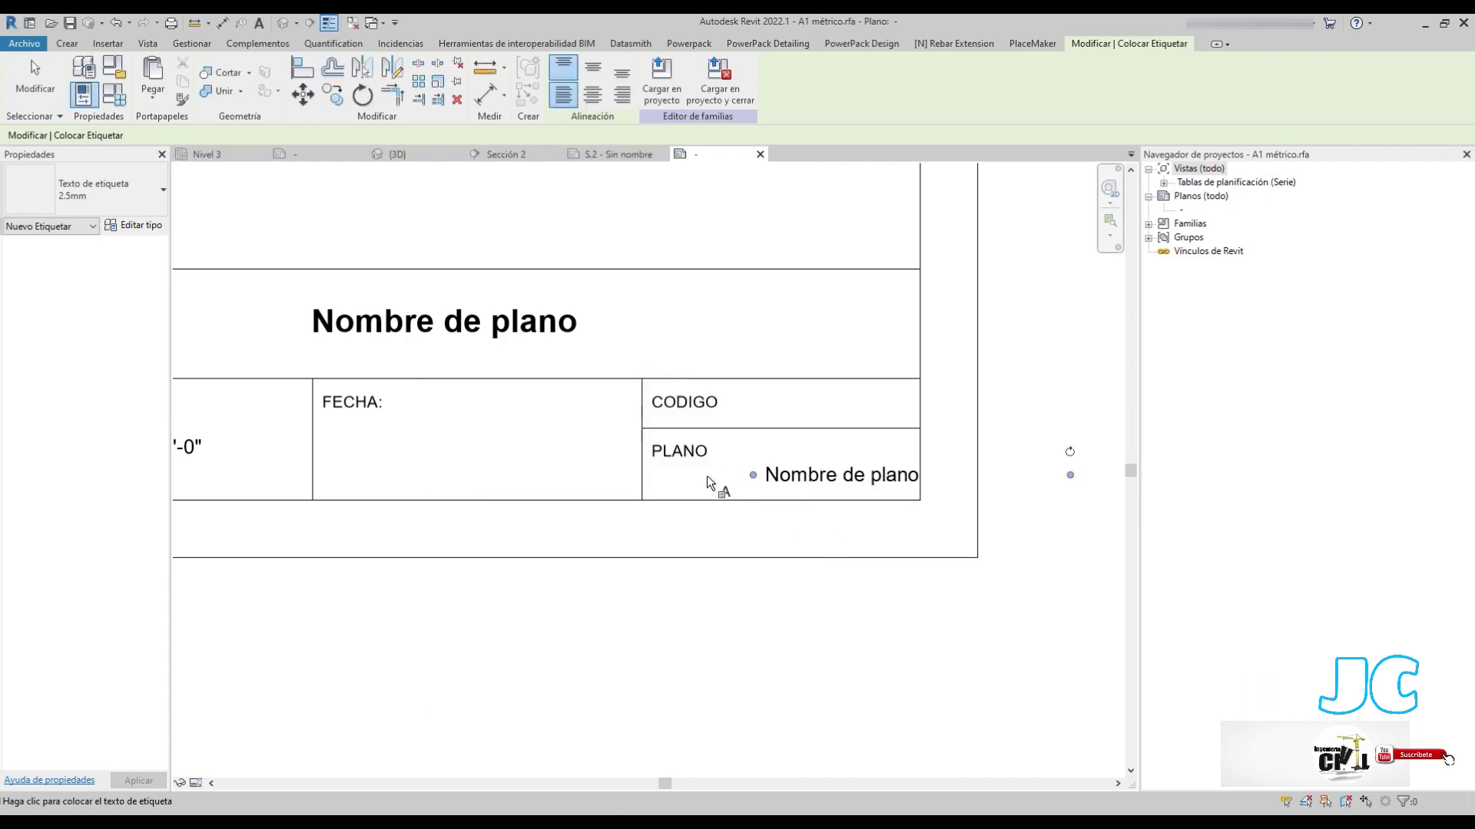
key(Escape)
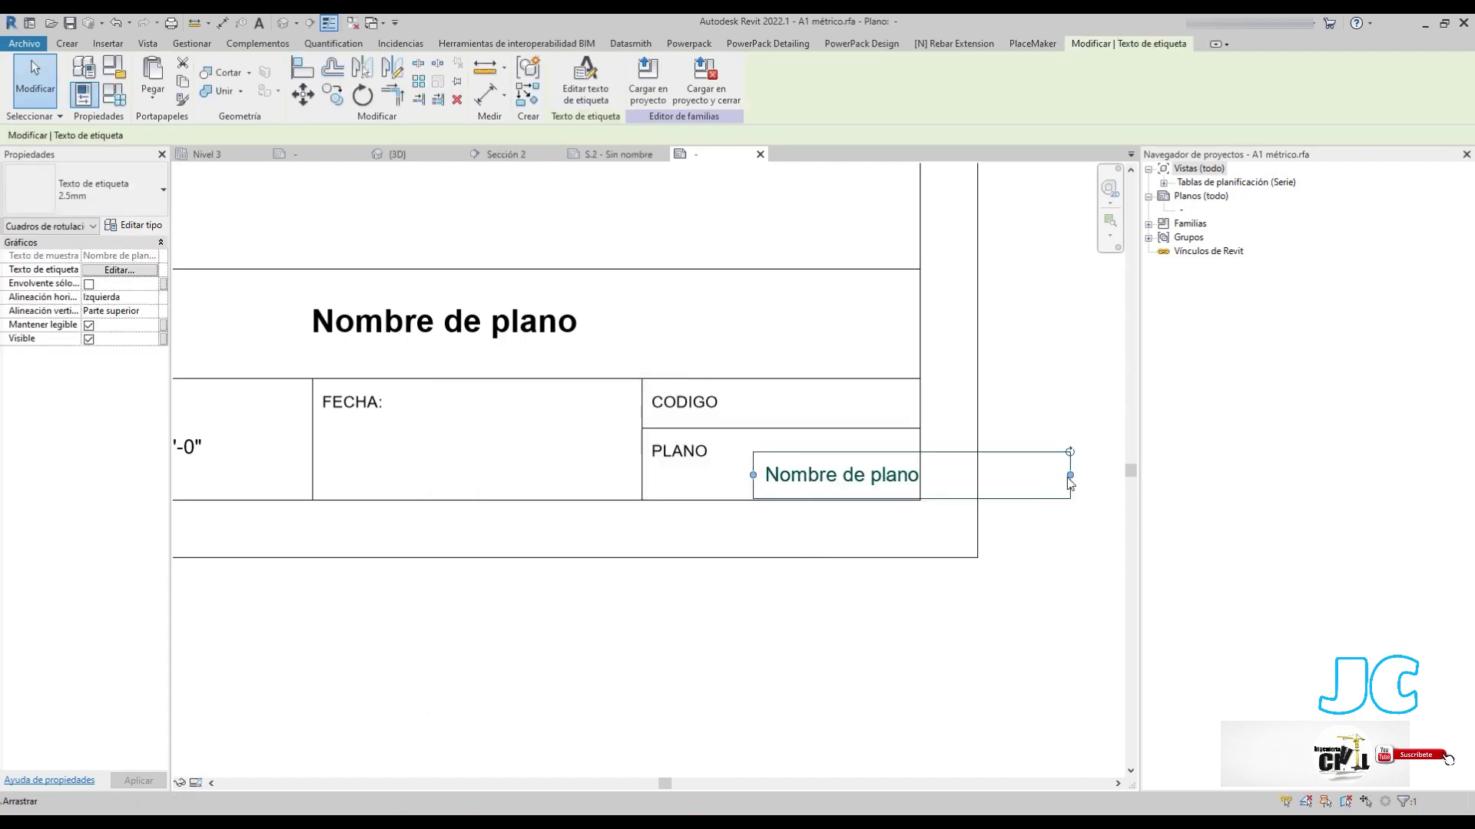
Narrow the label to two lines, move it beside PLANO, and centre it
drag(1070, 474, 907, 480)
drag(791, 459, 759, 431)
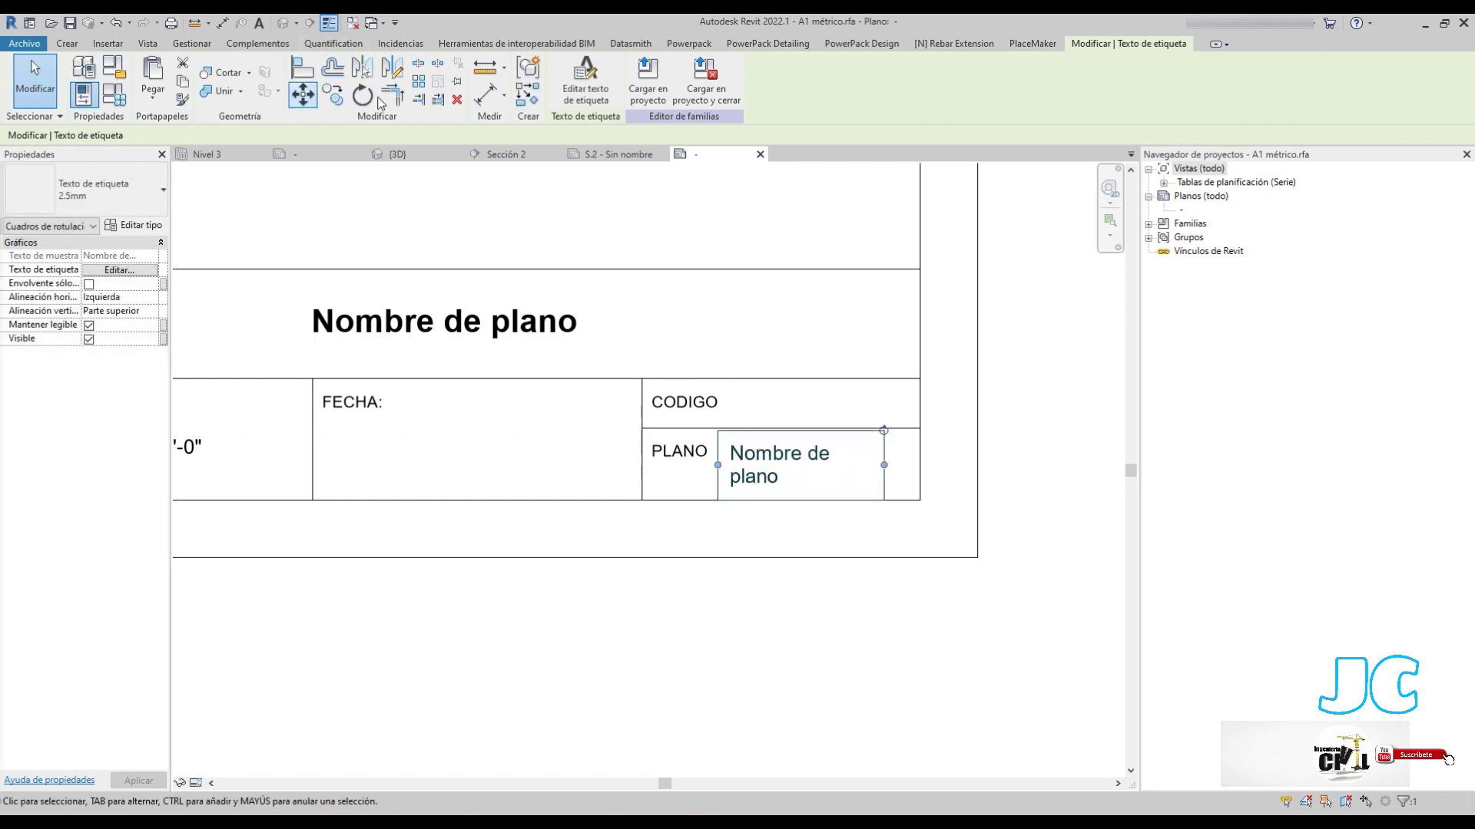
click(154, 298)
click(100, 325)
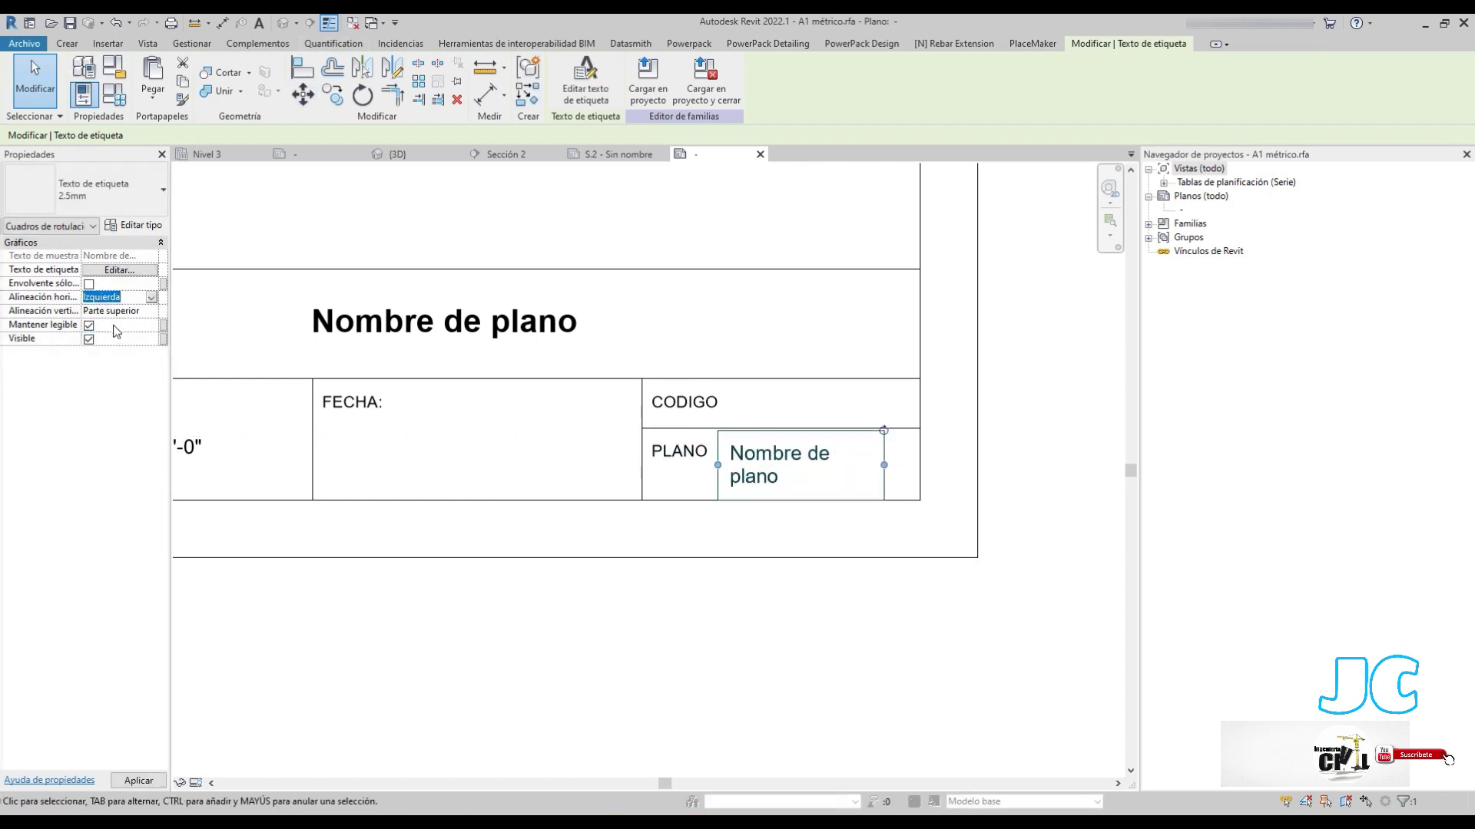
click(669, 507)
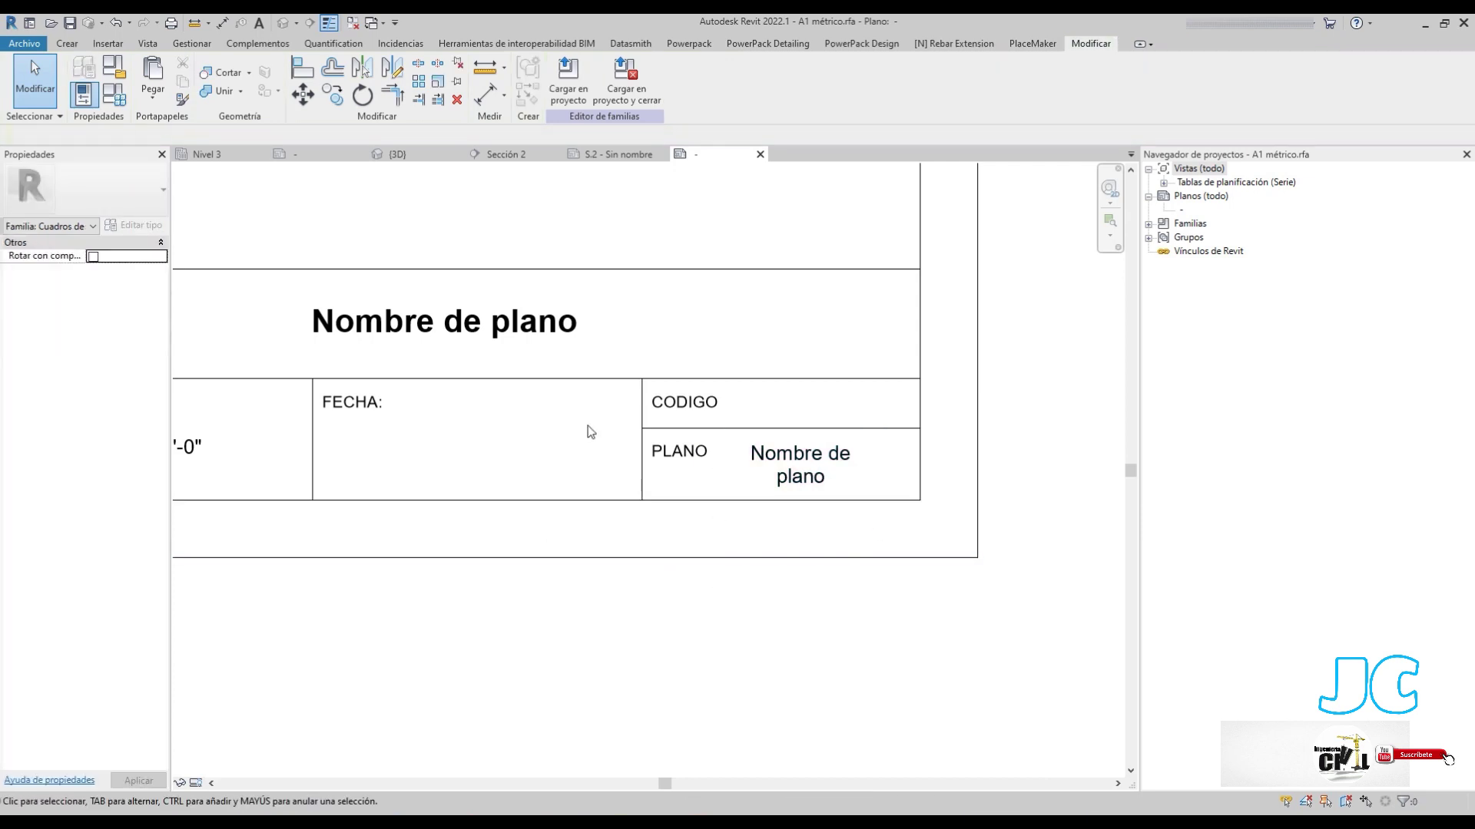
Open the Load Family window from Insert and close it without loading anything
mouse_move(421, 514)
middle_down()
mouse_move(537, 550)
mouse_move(698, 486)
middle_up()
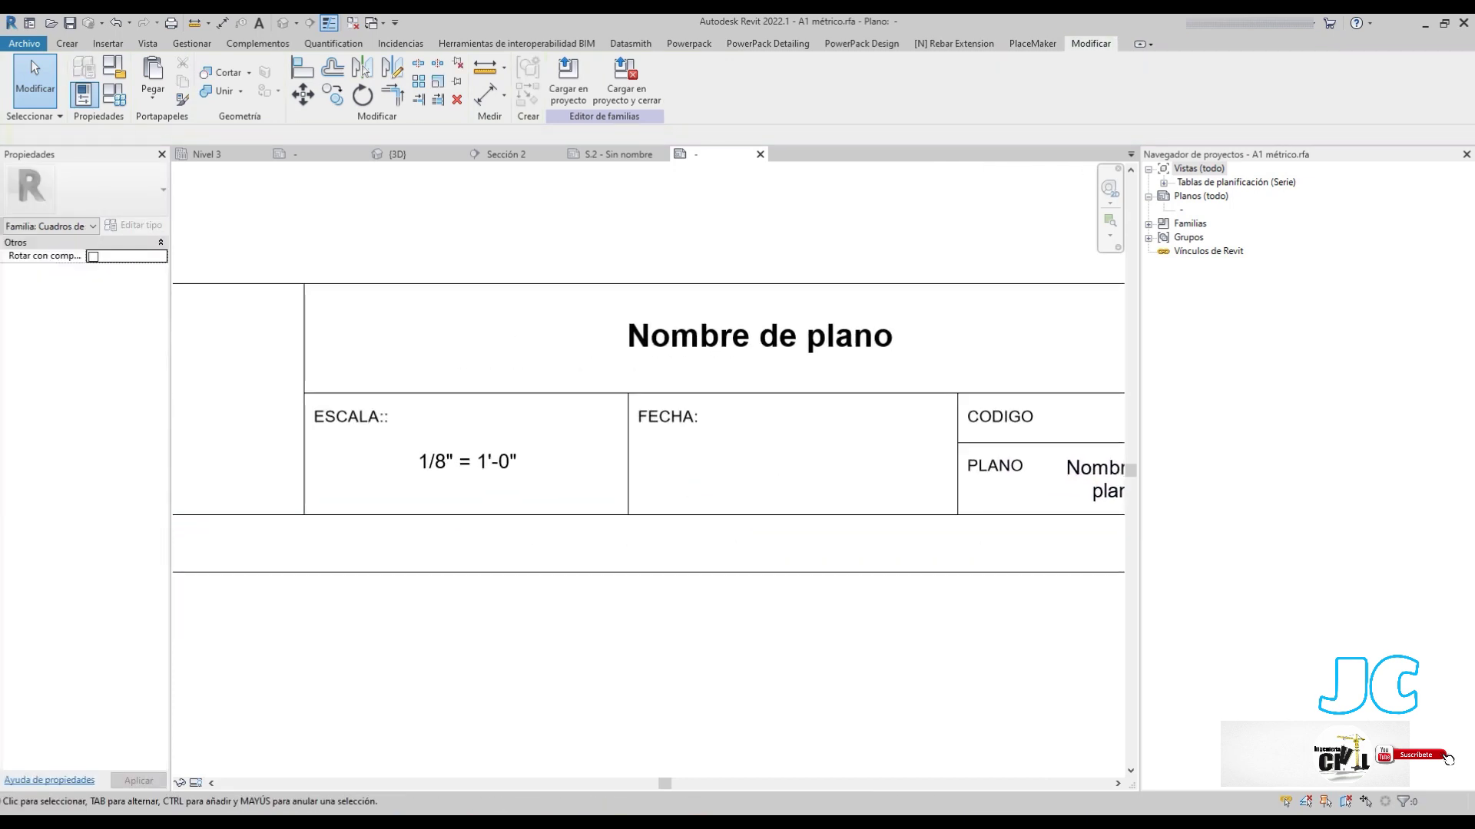
click(99, 48)
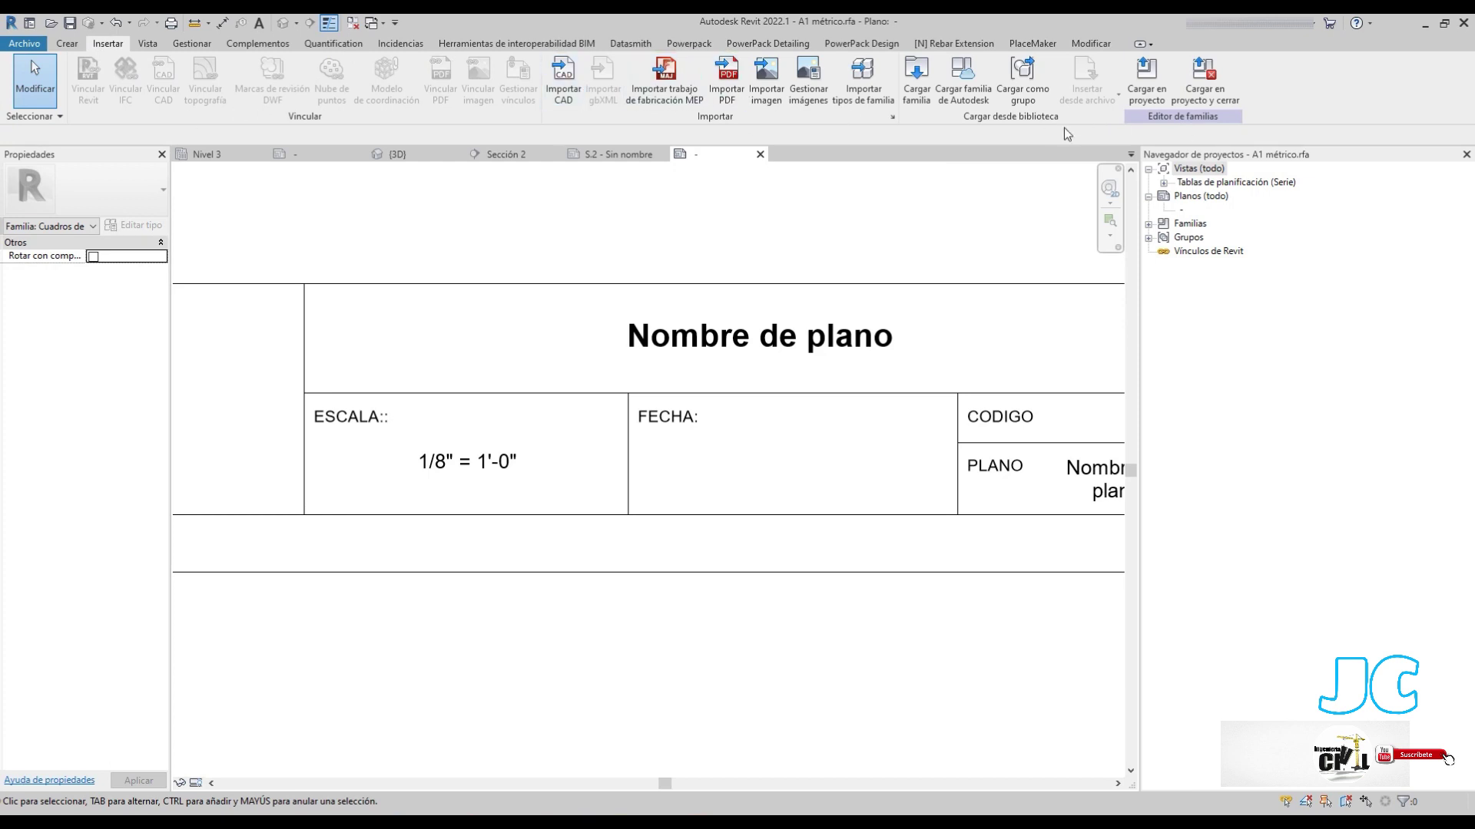
click(916, 73)
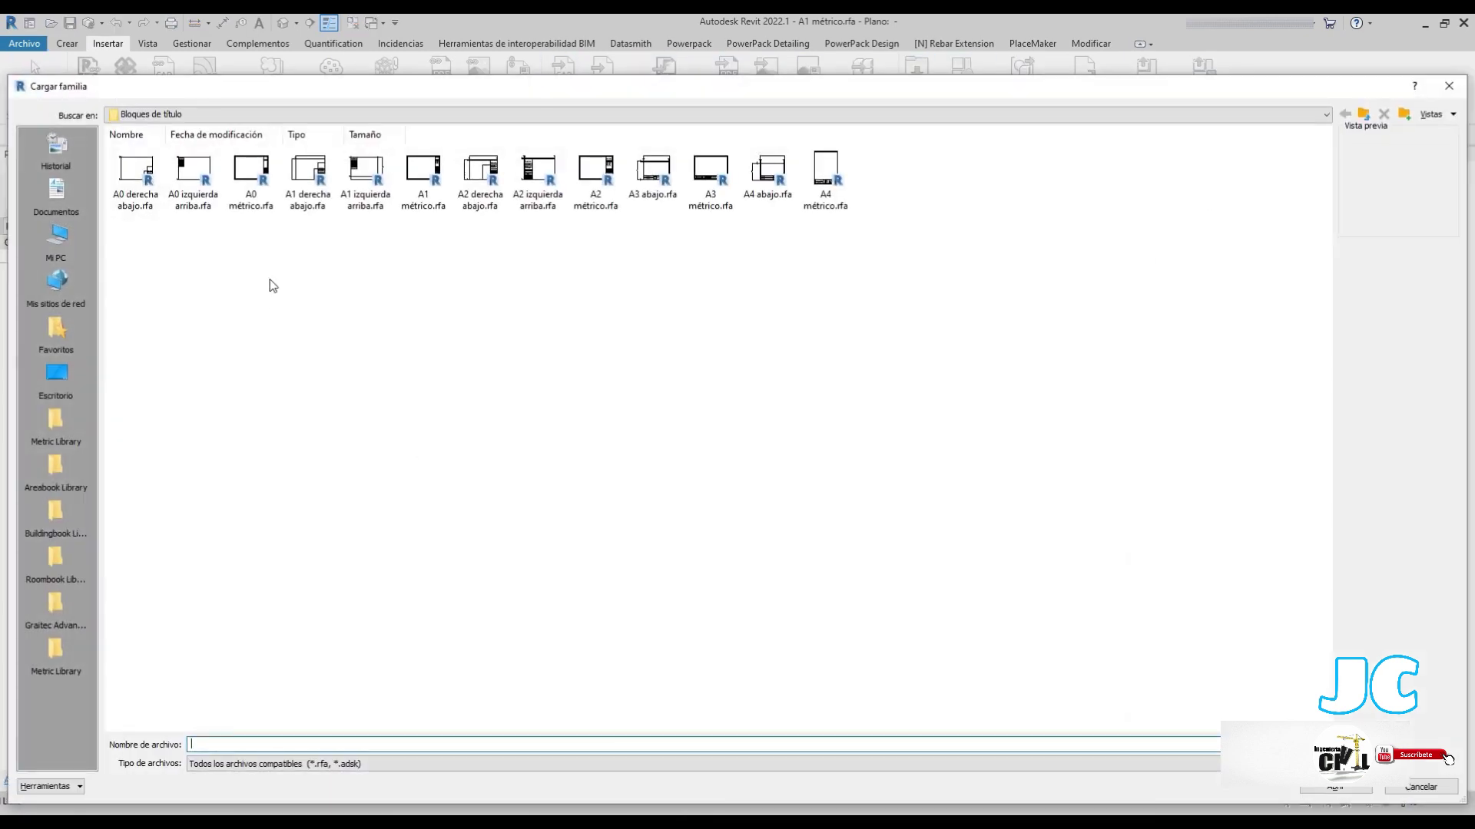
click(1447, 84)
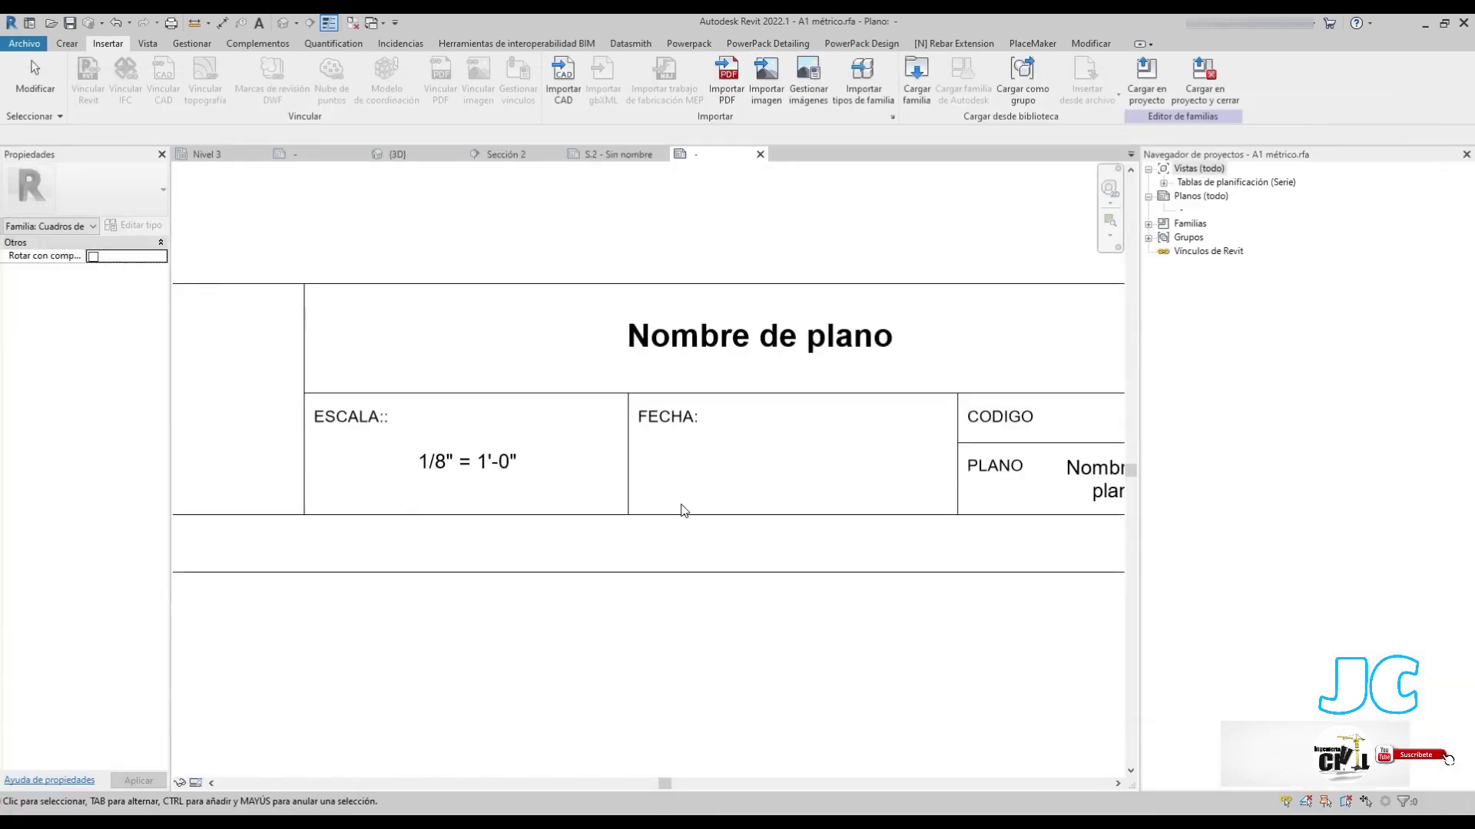
Add a Fecha de emisión del plano label in the FECHA cell
click(70, 48)
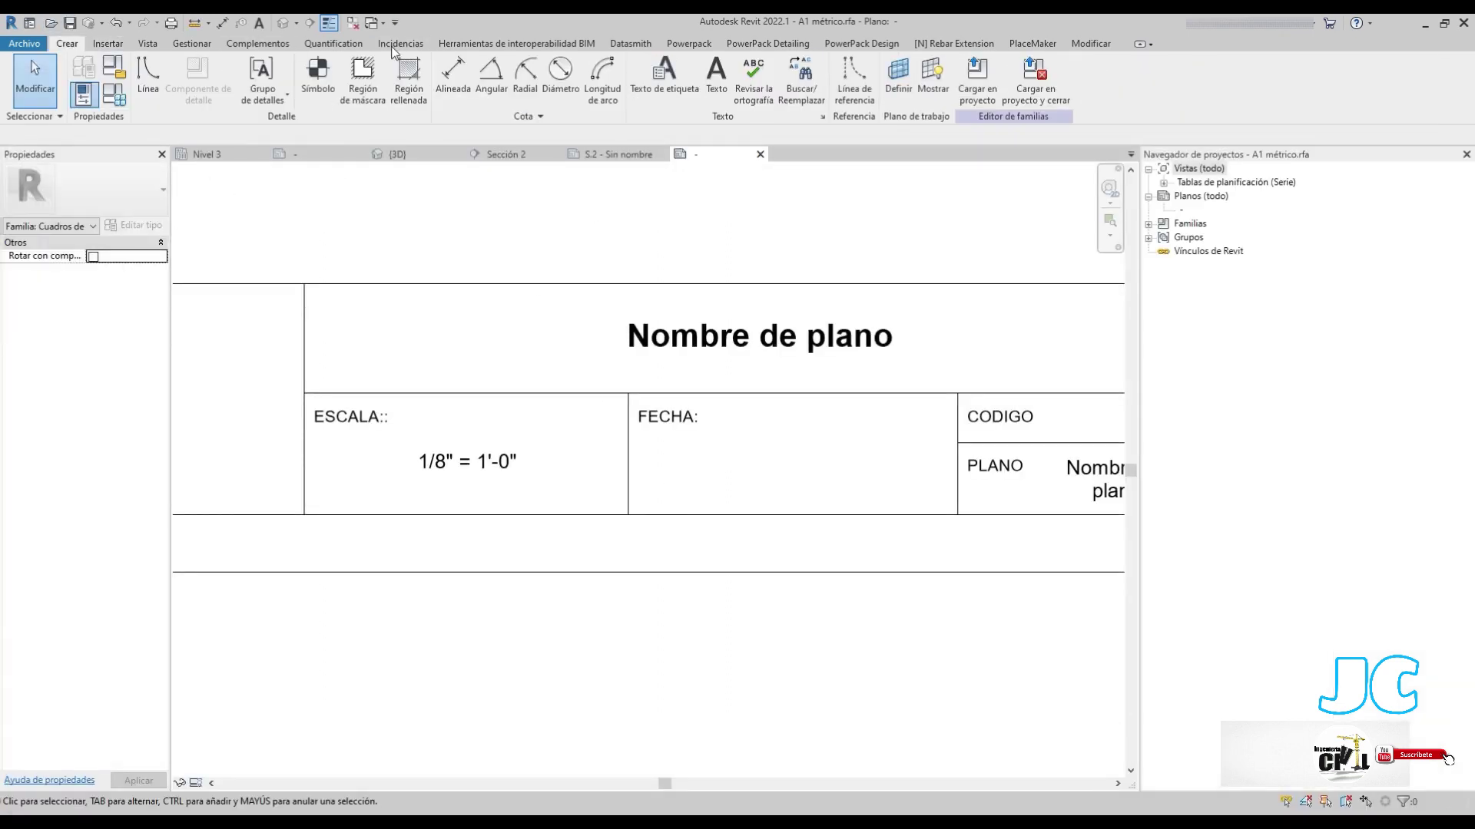
click(664, 75)
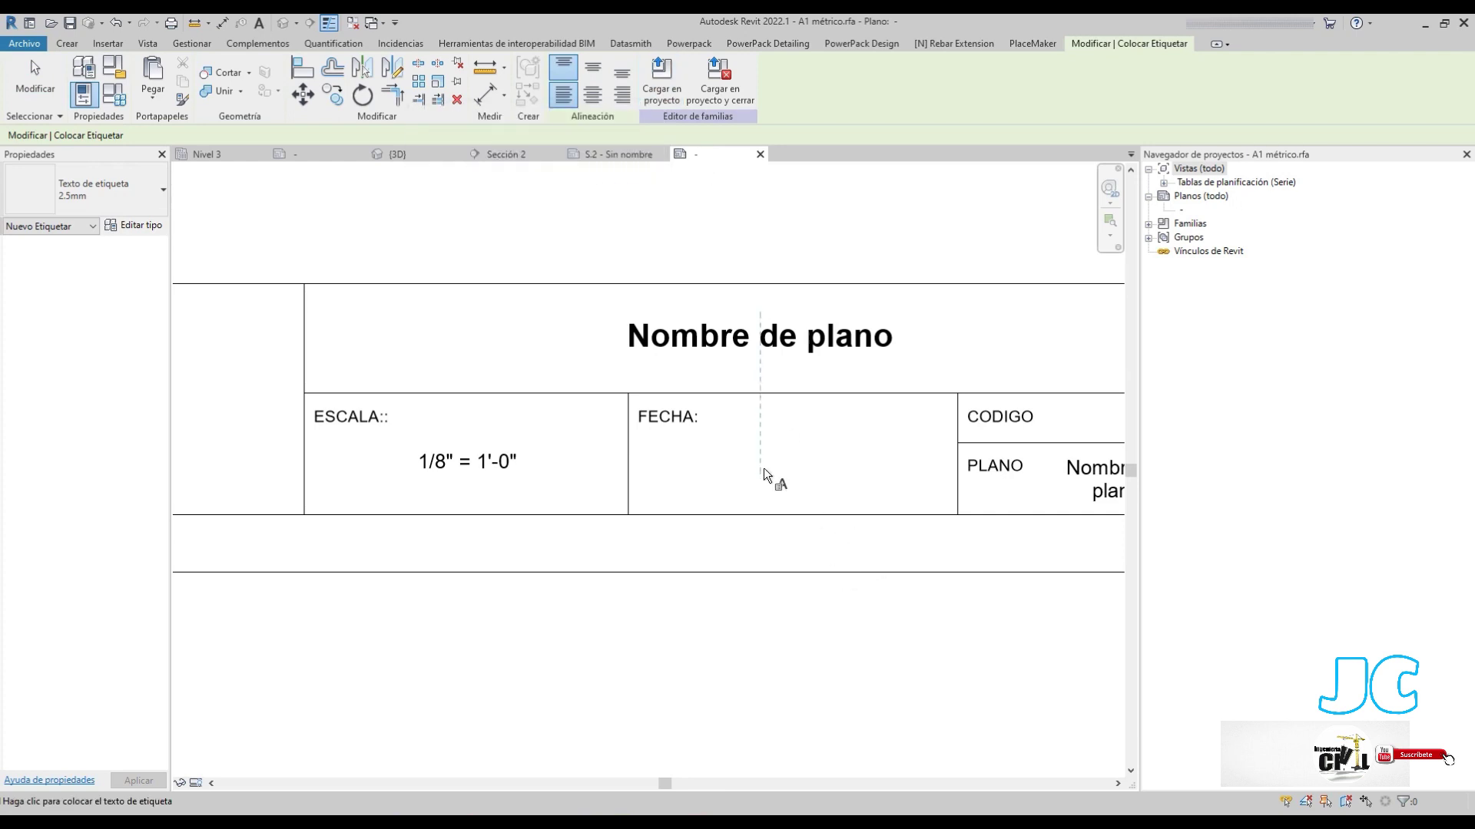
click(760, 498)
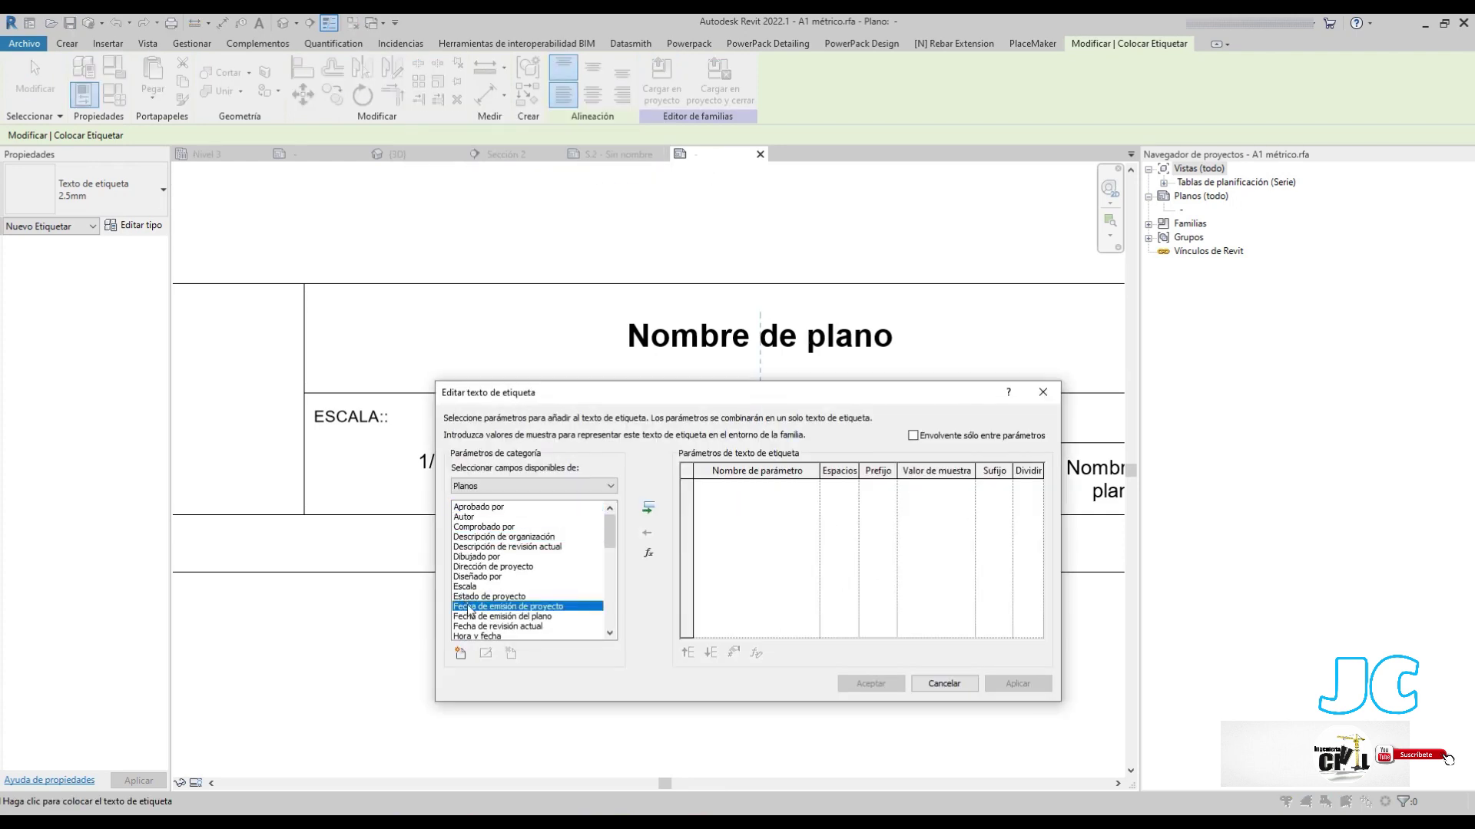
click(496, 617)
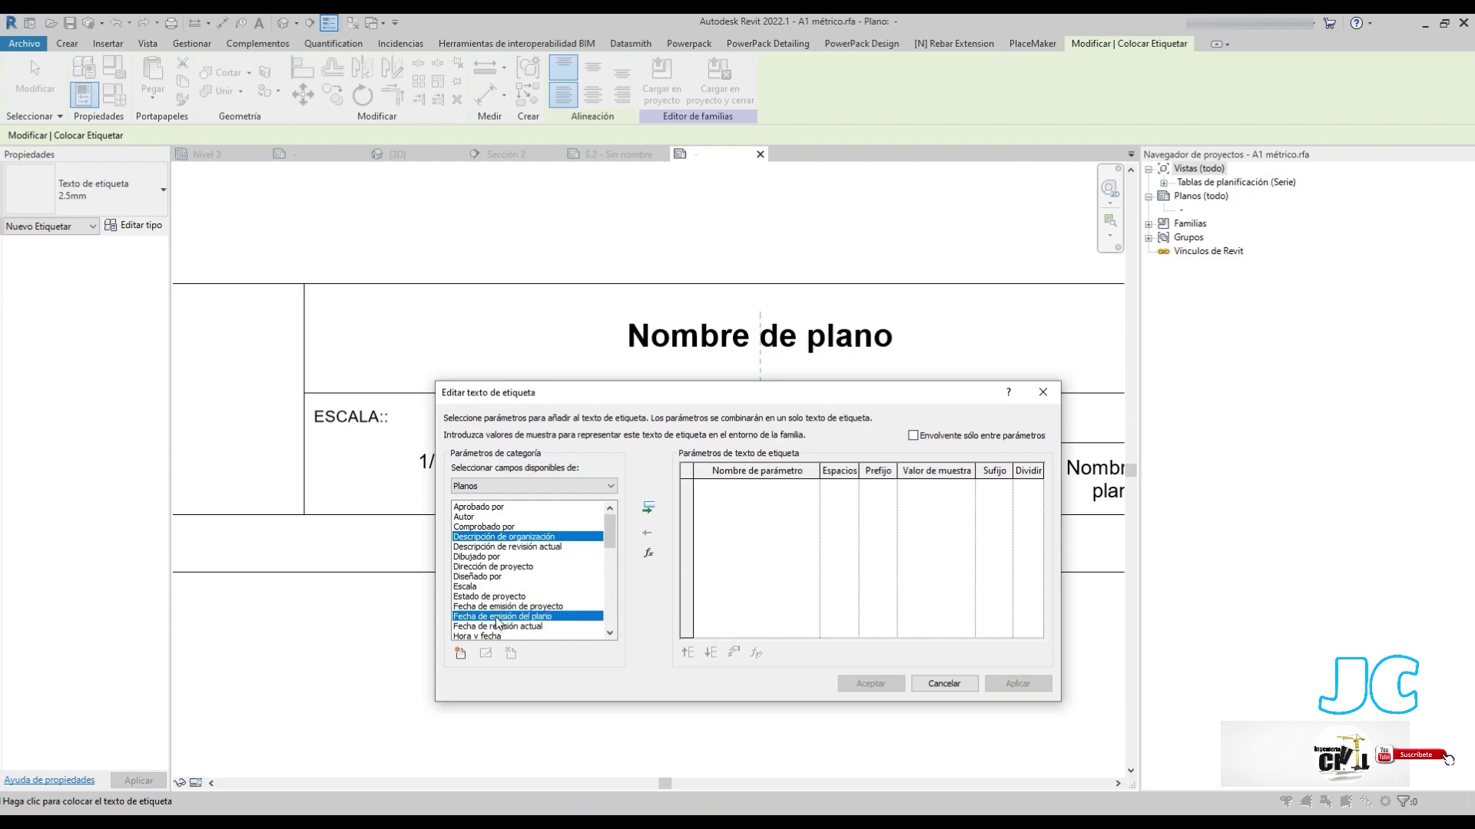
click(648, 507)
click(880, 690)
drag(805, 569, 804, 477)
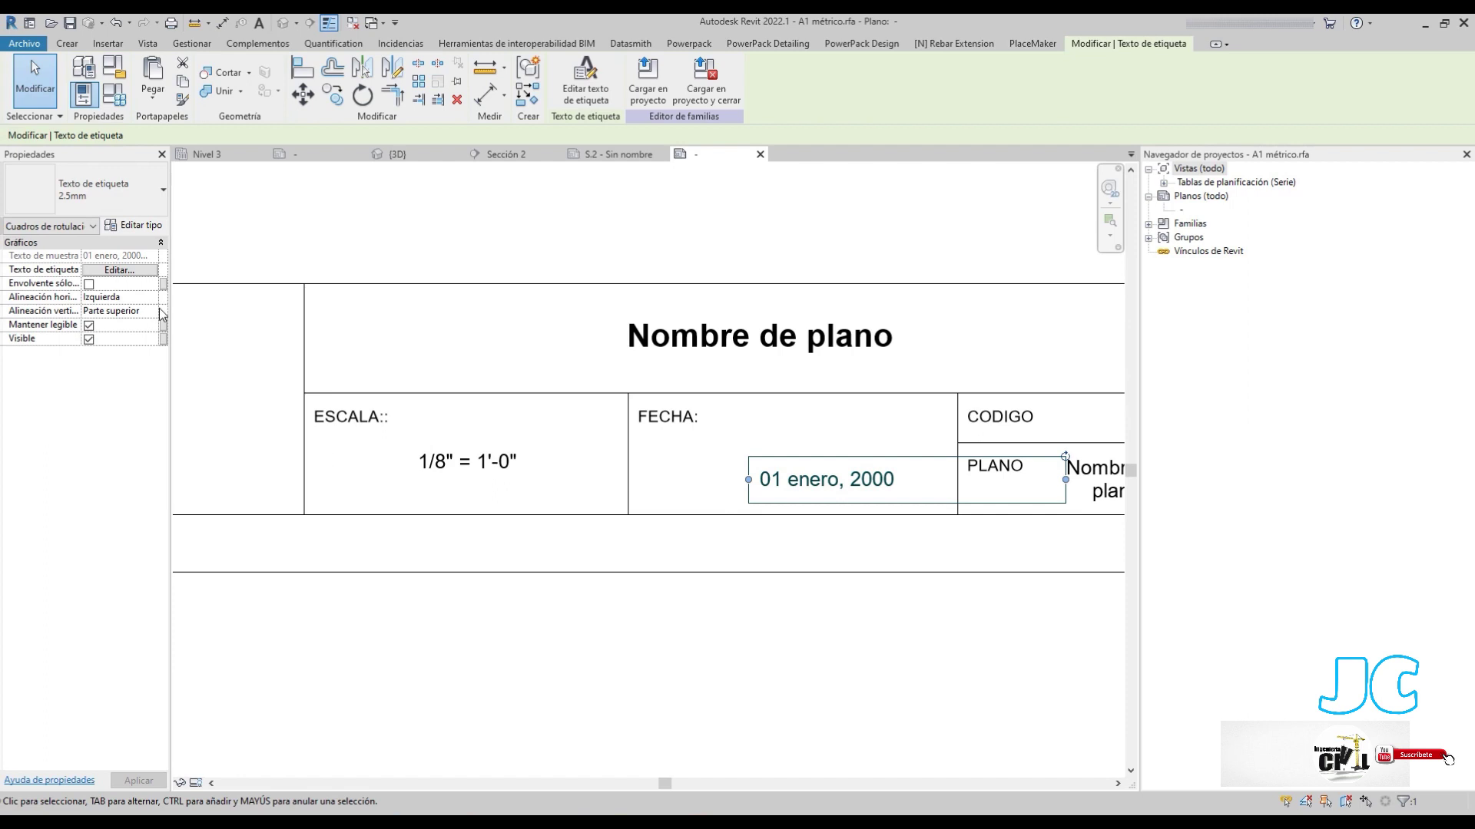
Centre the date label, set it to 3 mm, and position it under FECHA:
click(154, 297)
click(115, 324)
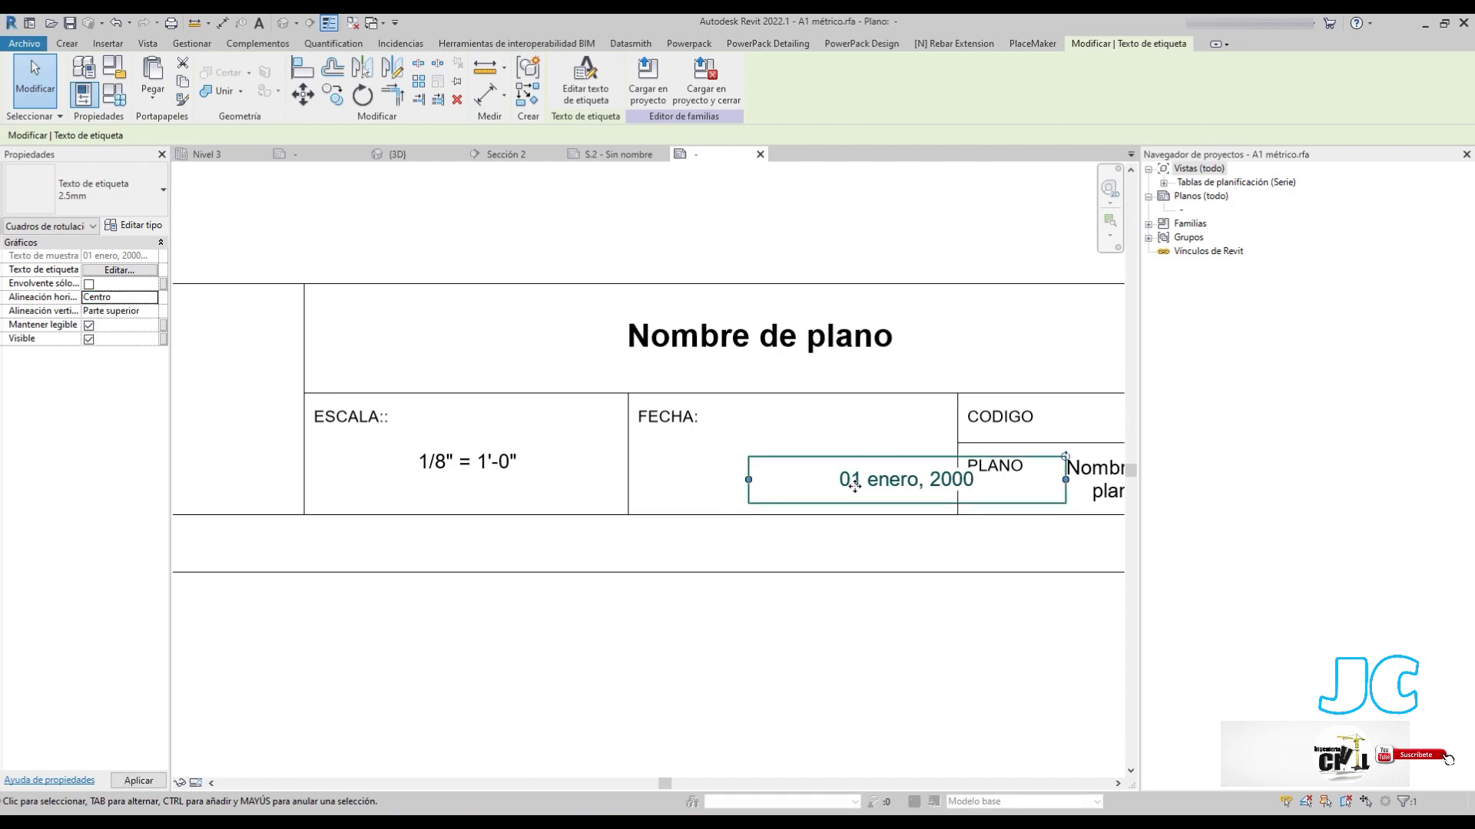
drag(825, 459, 729, 444)
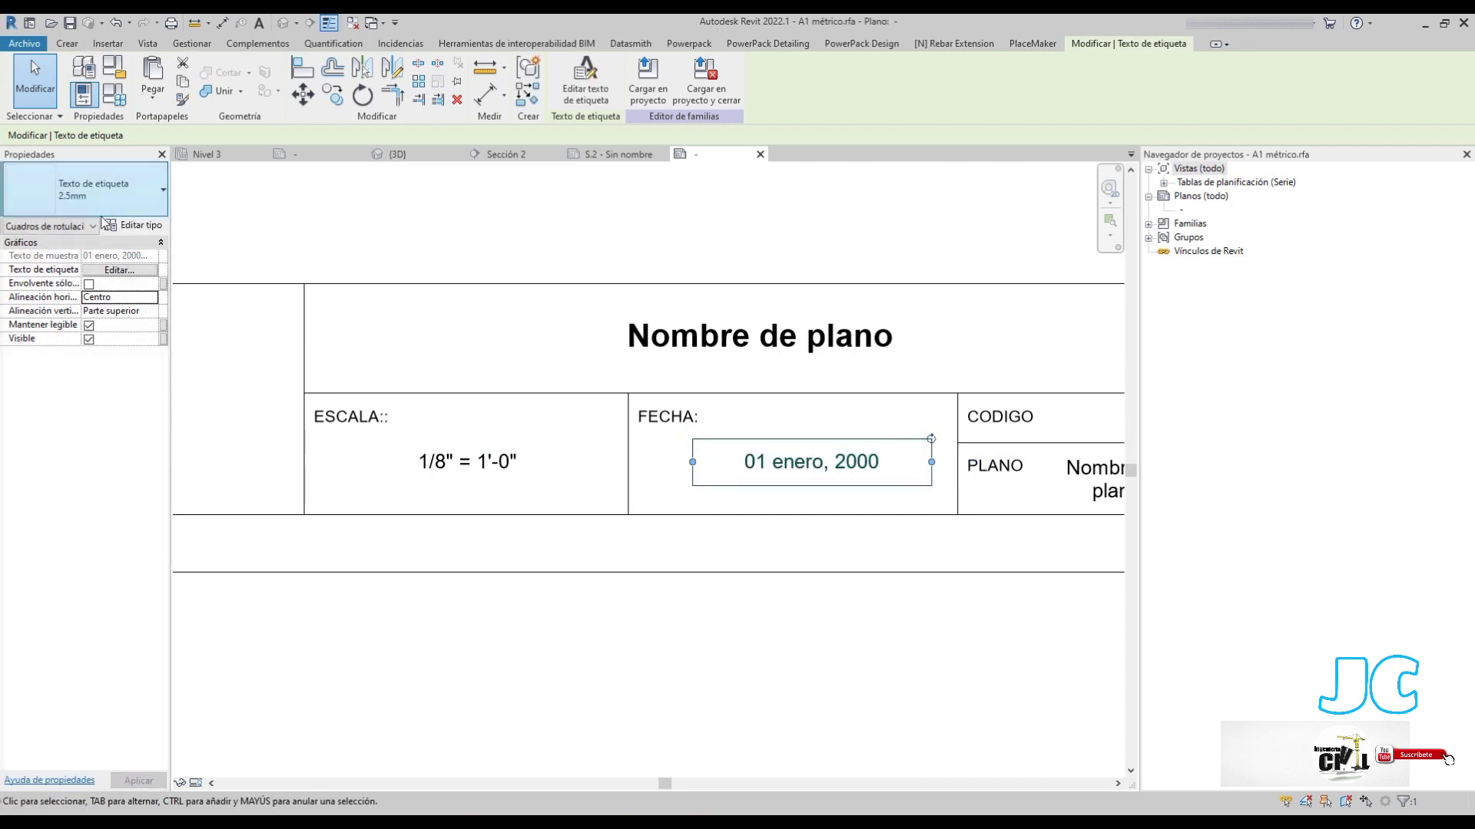
click(85, 192)
click(70, 286)
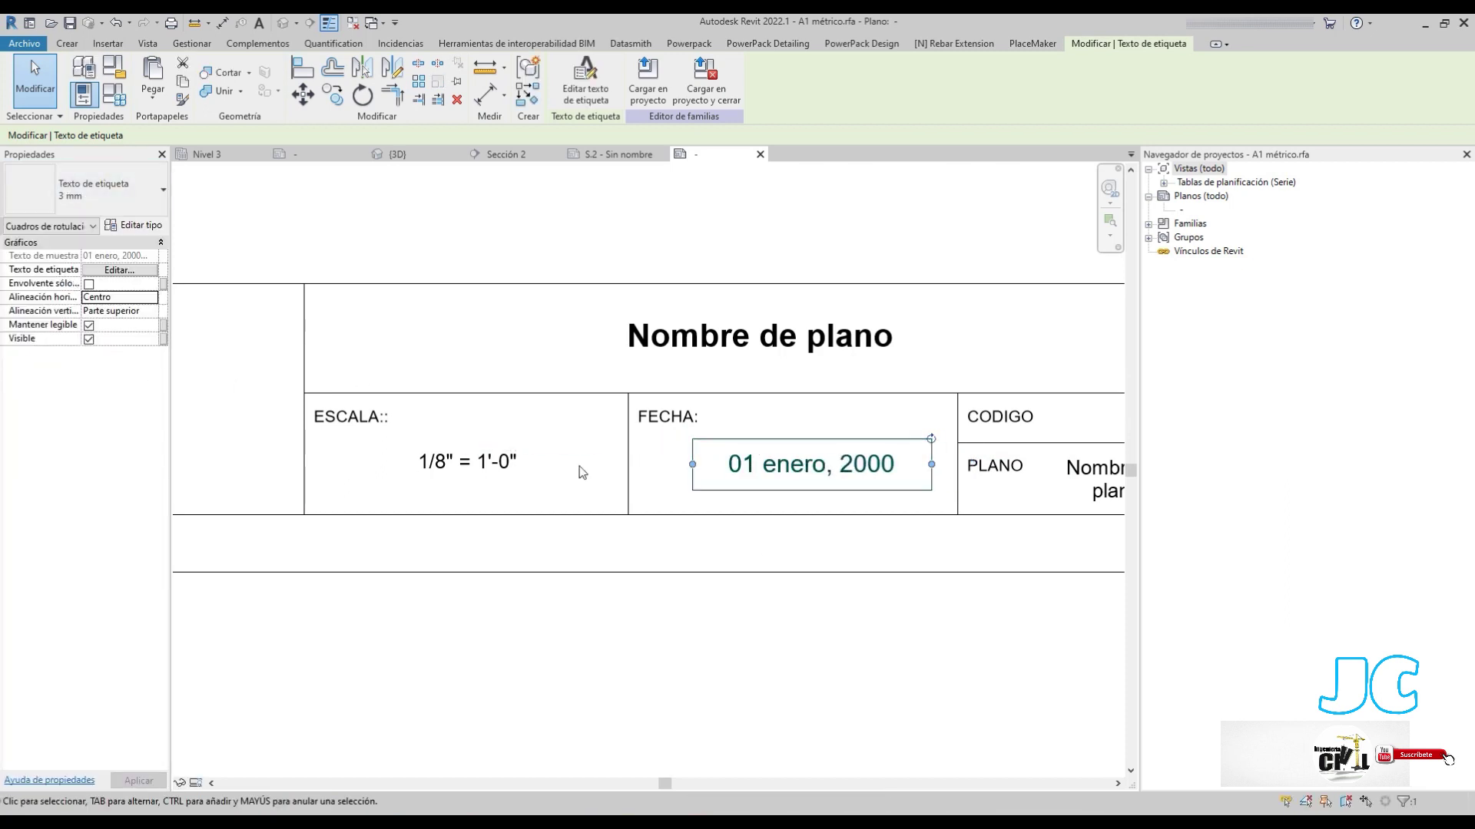
drag(844, 438, 833, 444)
Save the family as A1 PERSONALIZADO.rfa in Escritorio > CURSO REVIR 2022
click(754, 529)
scroll(619, 573, down, 3)
scroll(412, 583, down, 3)
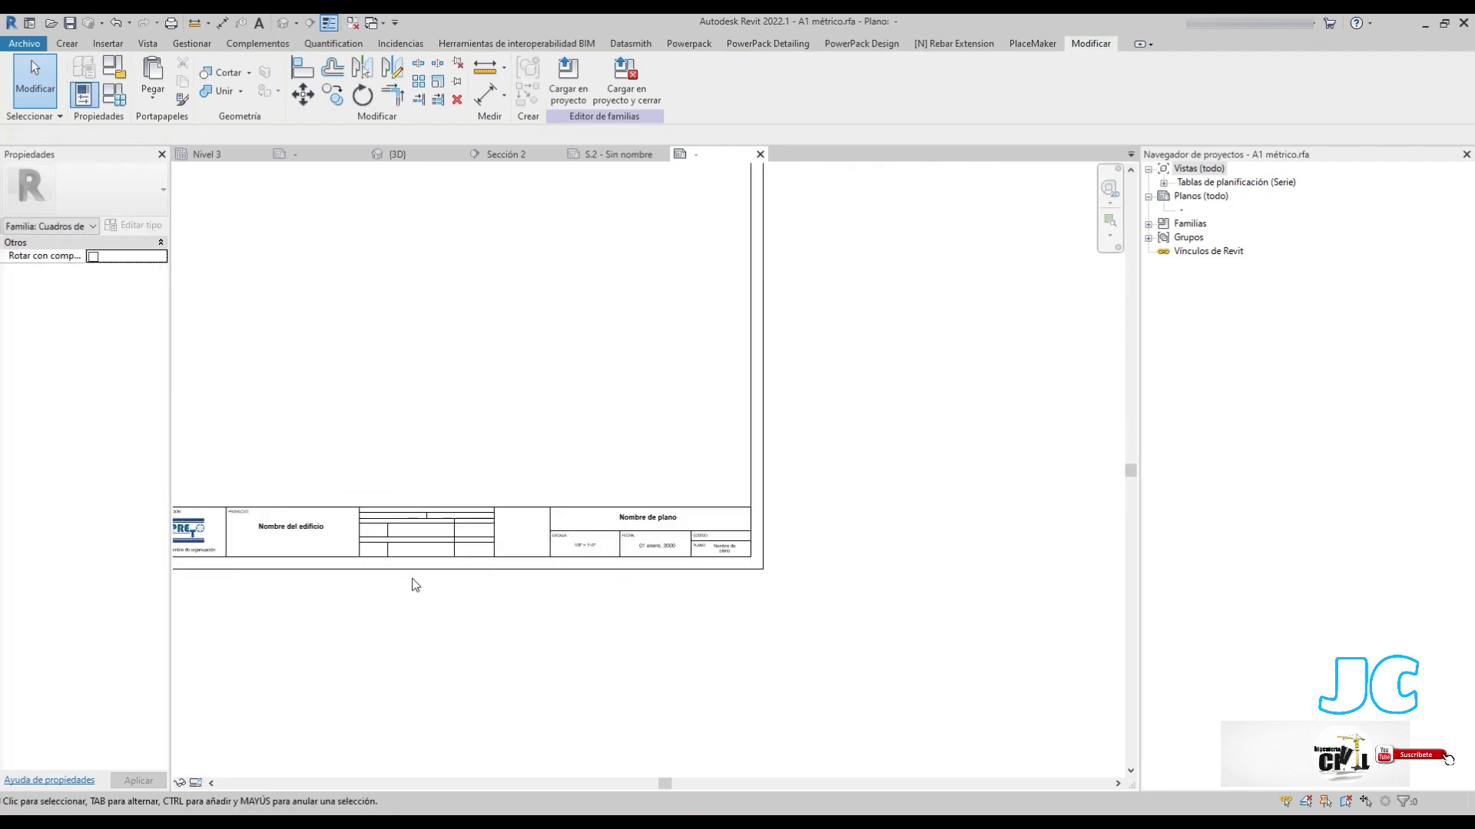
scroll(772, 678, up, 2)
scroll(525, 516, down, 2)
click(61, 46)
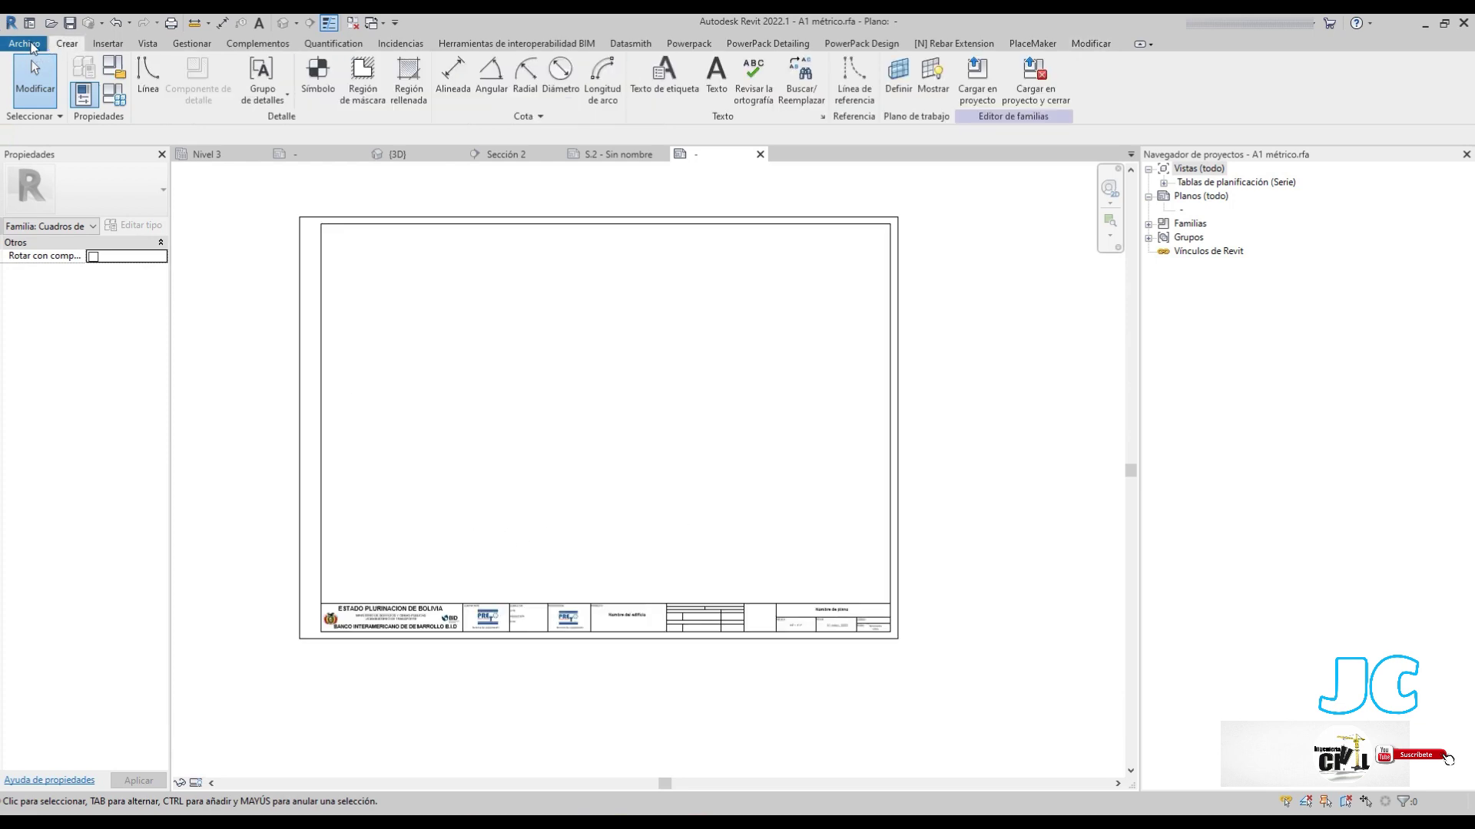
click(33, 48)
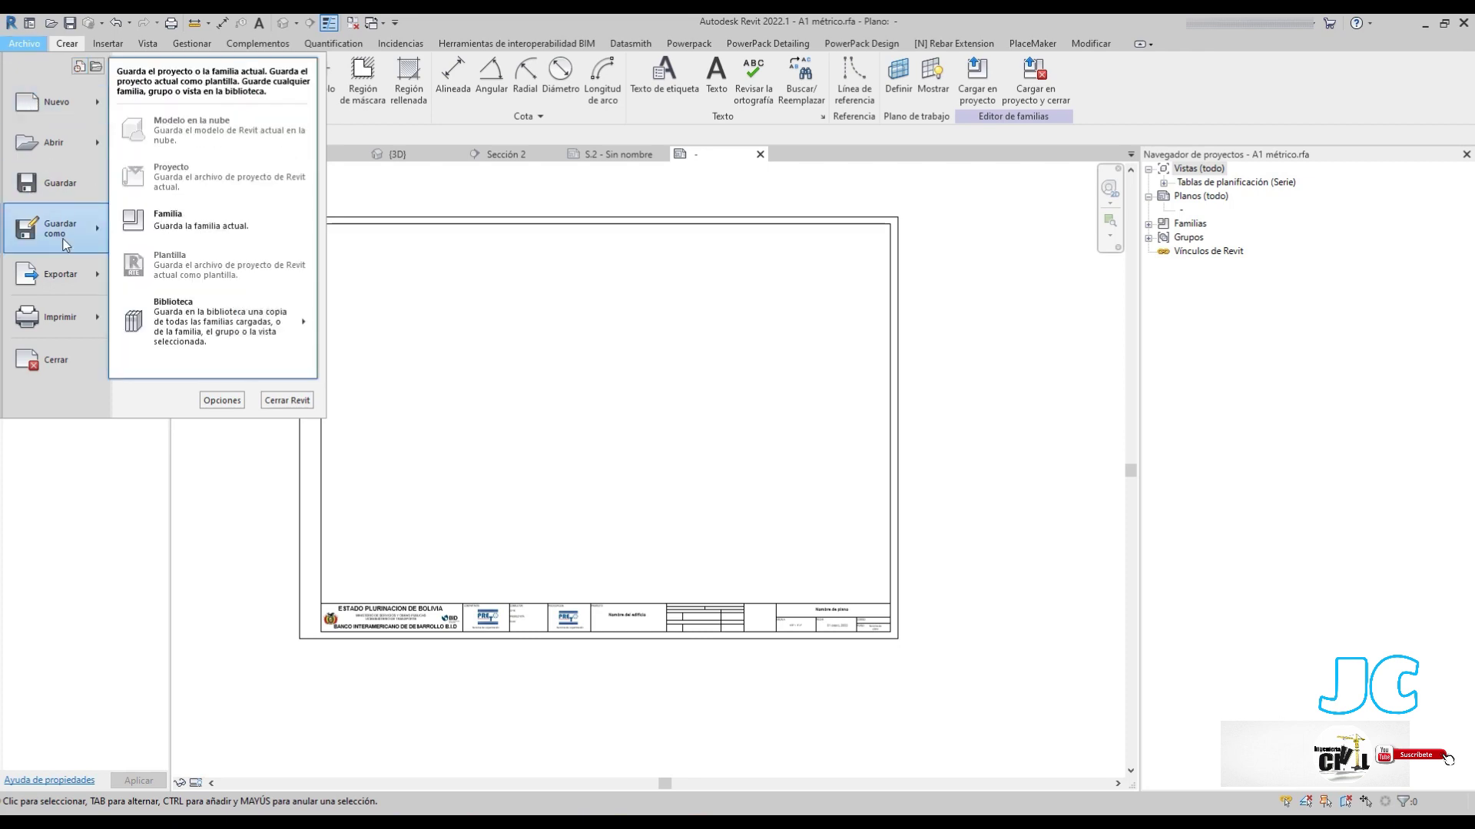
click(163, 205)
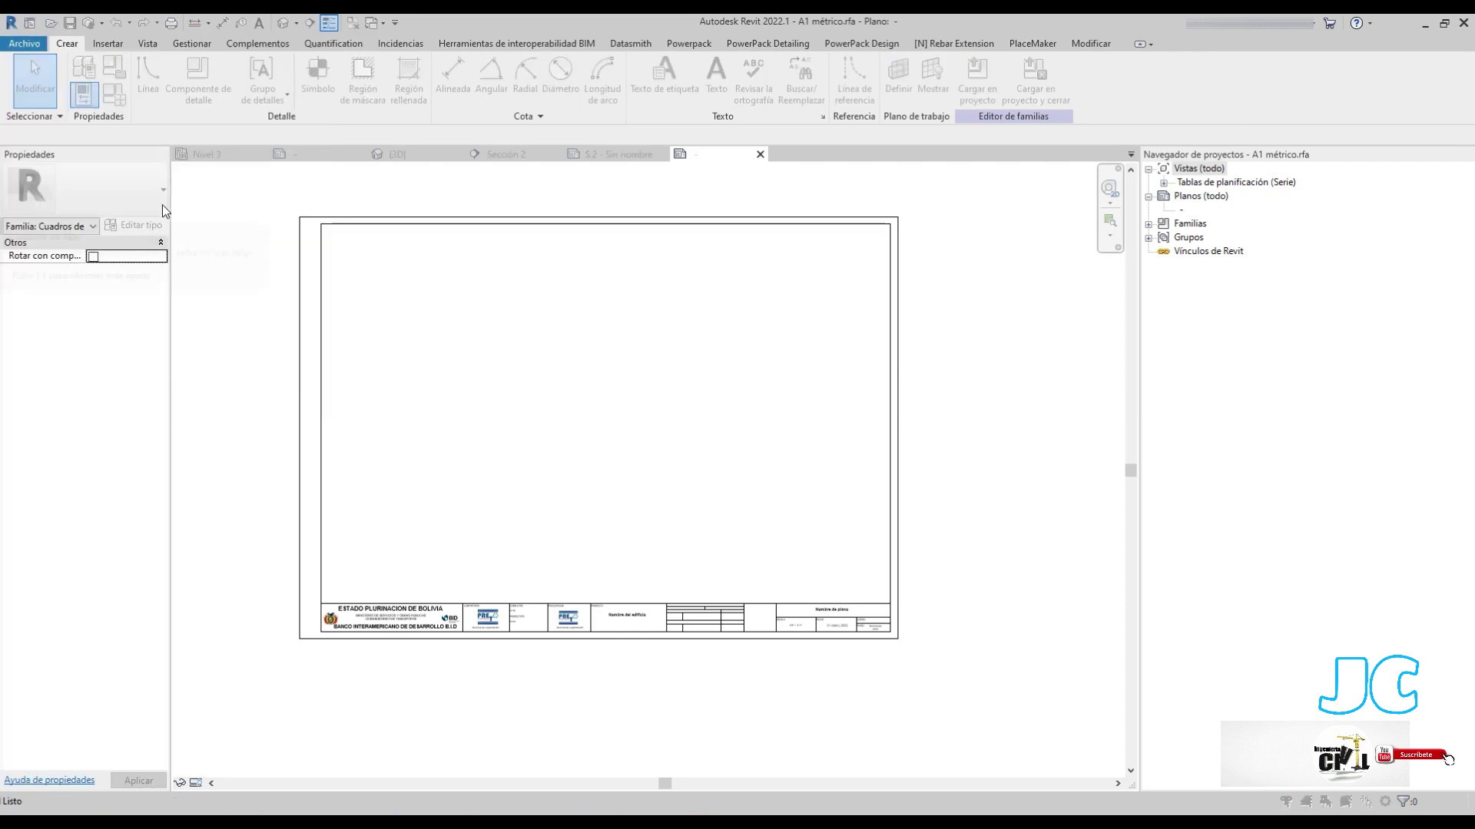
click(197, 456)
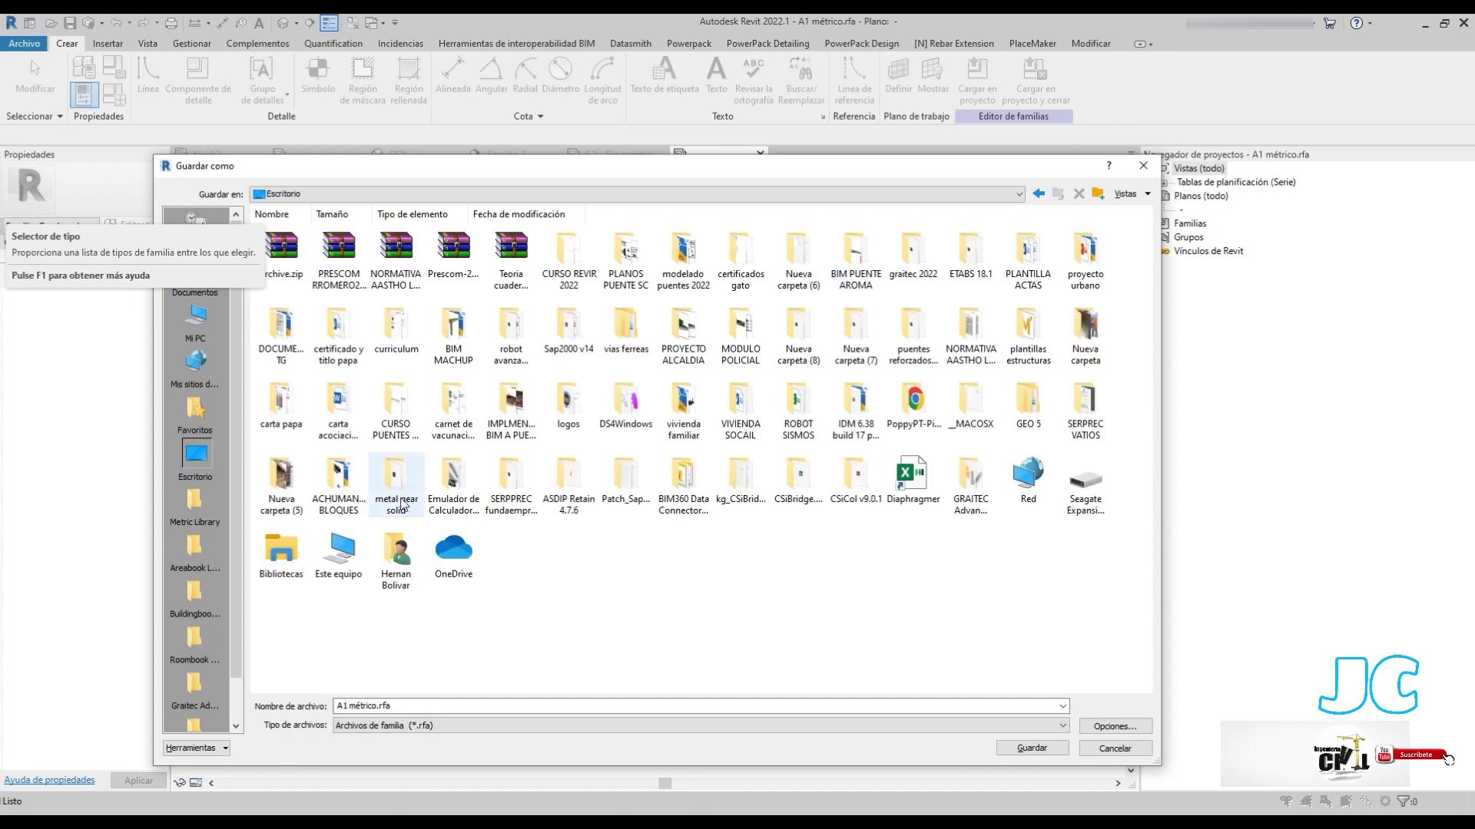
double_click(580, 267)
click(448, 709)
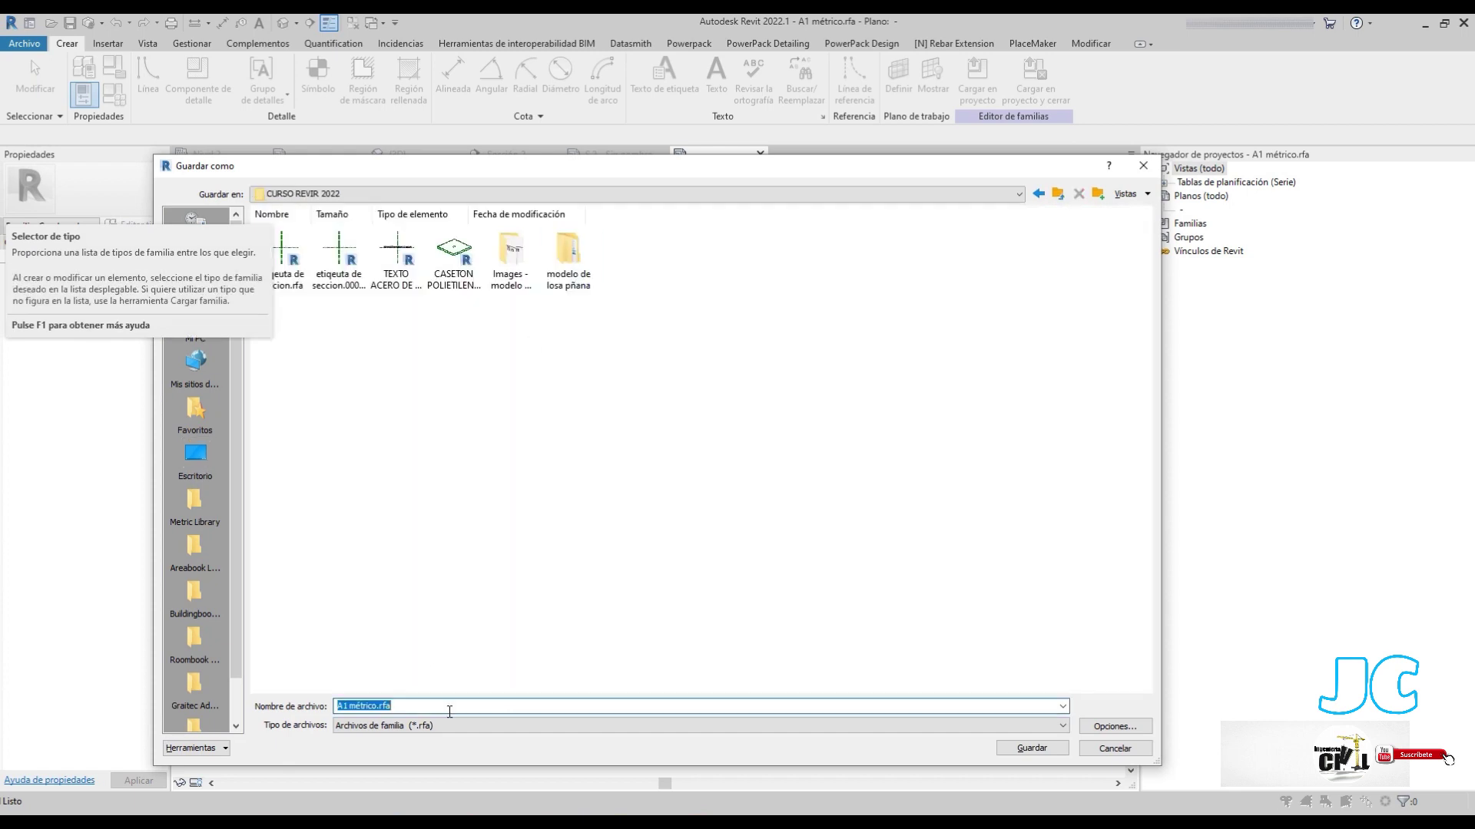
text(a)
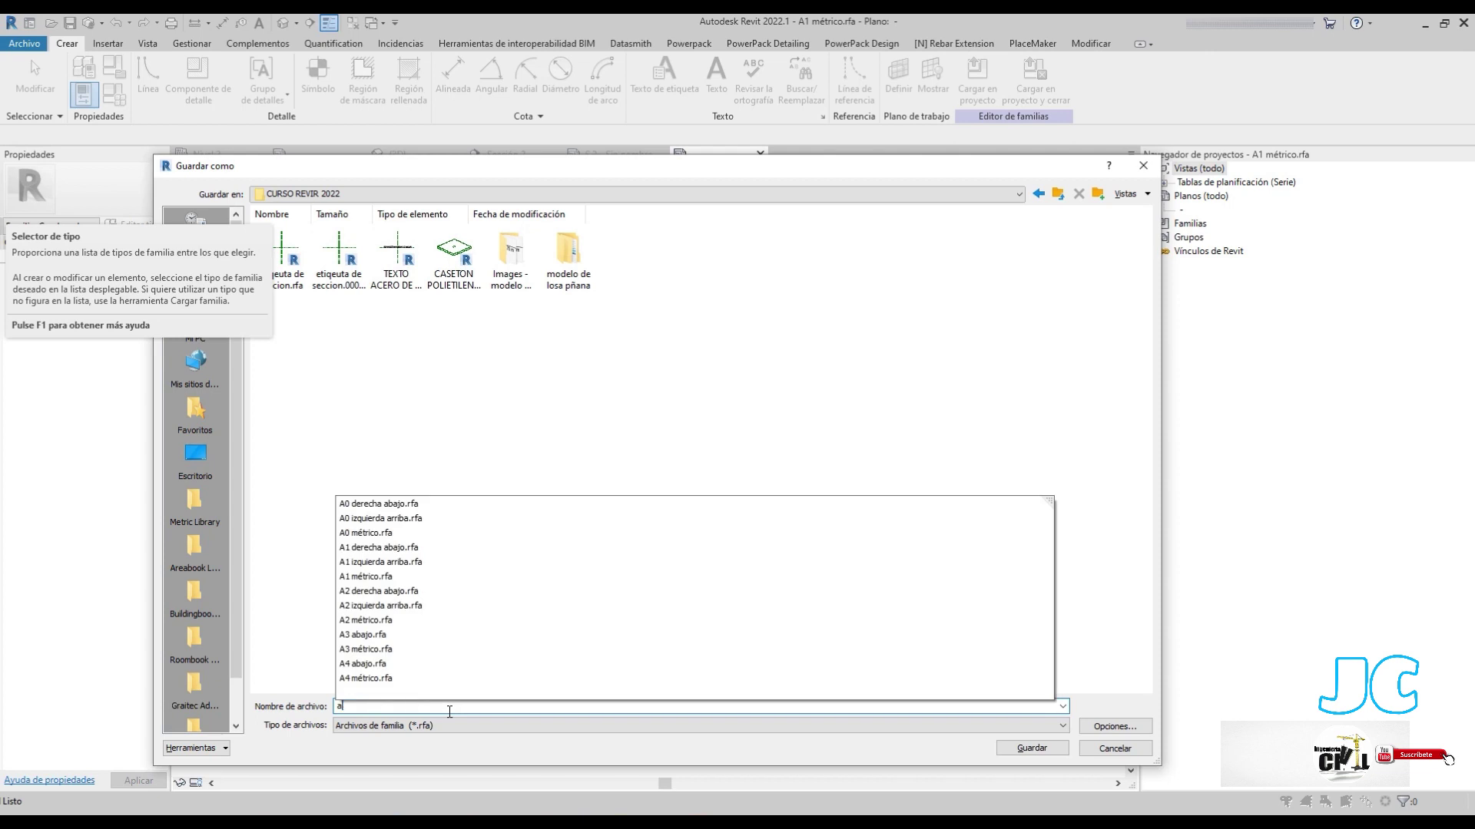
text(A1)
key(BackSpace)
key(BackSpace)
key(BackSpace)
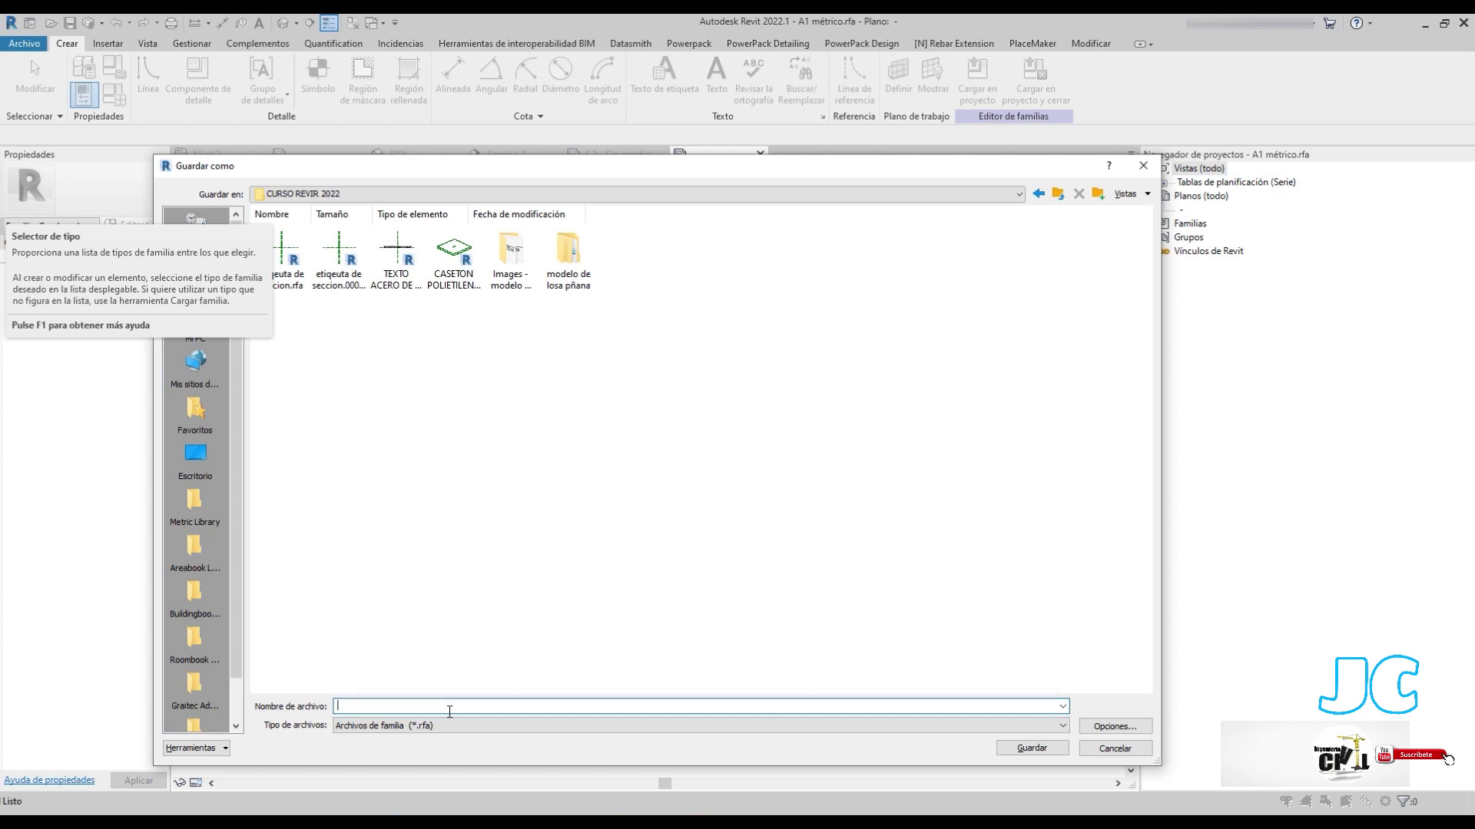
text(A1 PERSONALIZADO)
click(1031, 748)
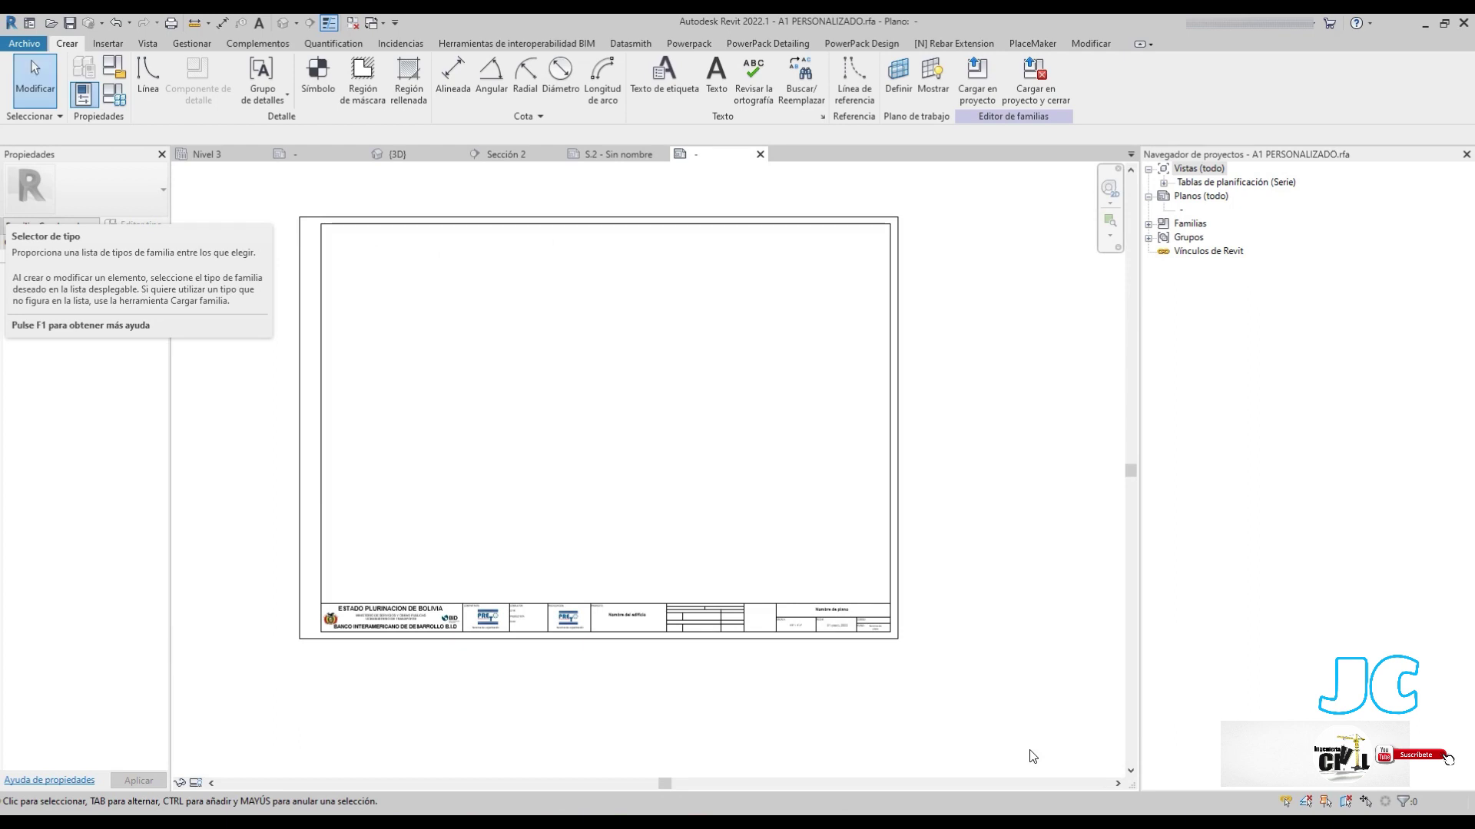
Load A1 PERSONALIZADO into the slab project and close the family
click(1033, 81)
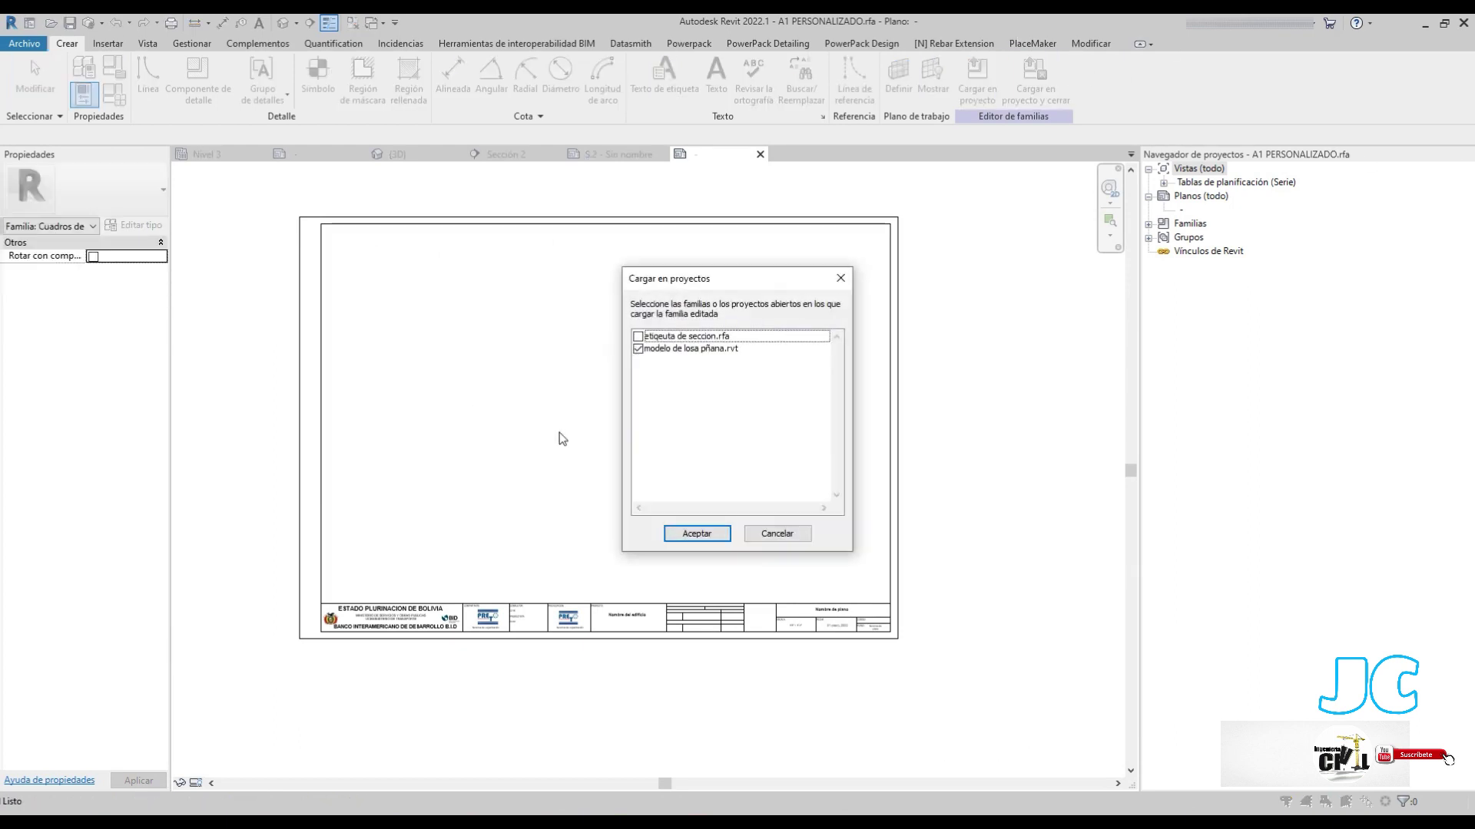
click(698, 534)
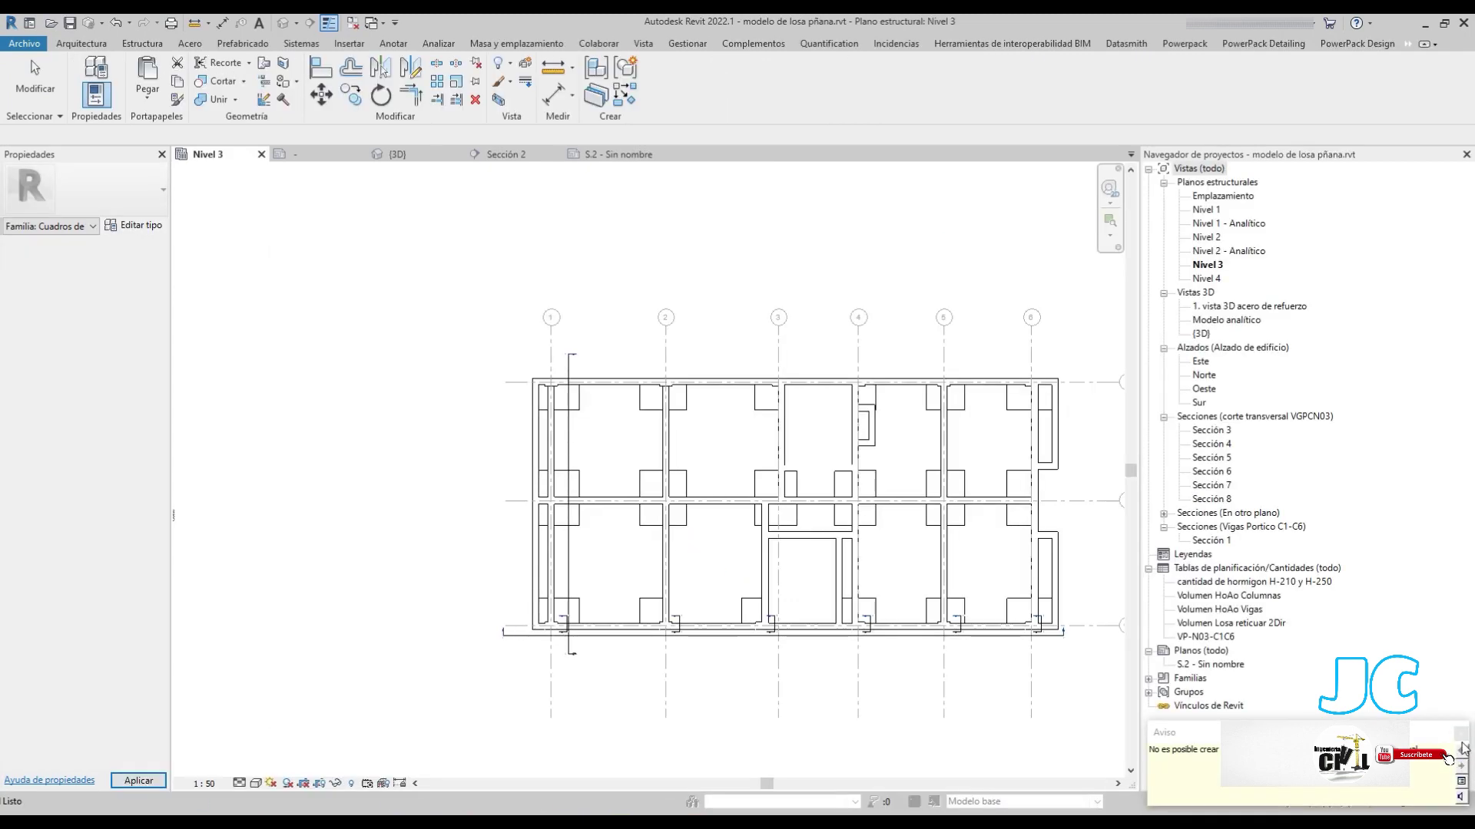
click(651, 454)
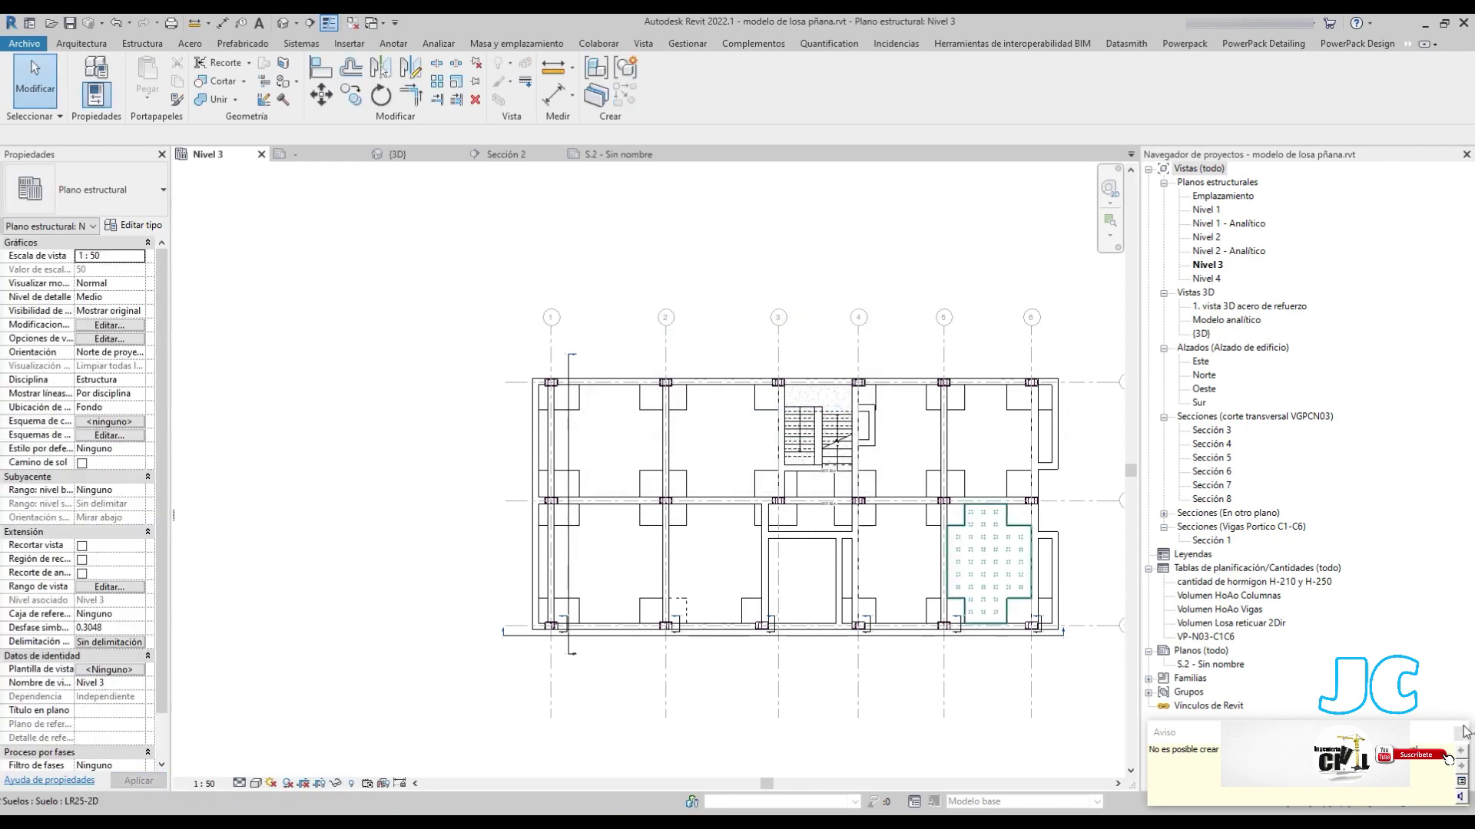
Open sheet S.2, select its title block, and list the available title block types
double_click(1195, 665)
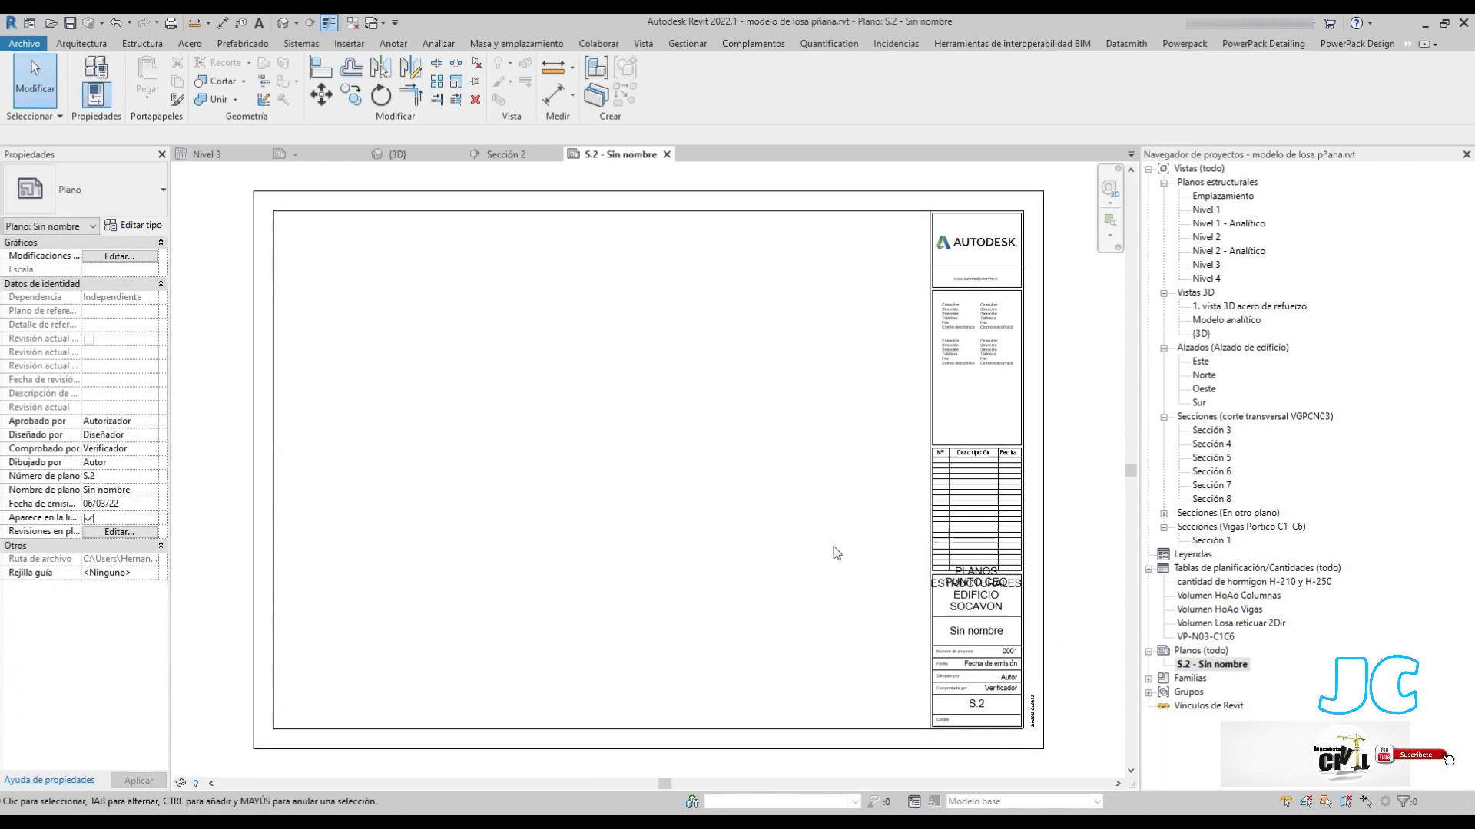
click(273, 353)
click(103, 188)
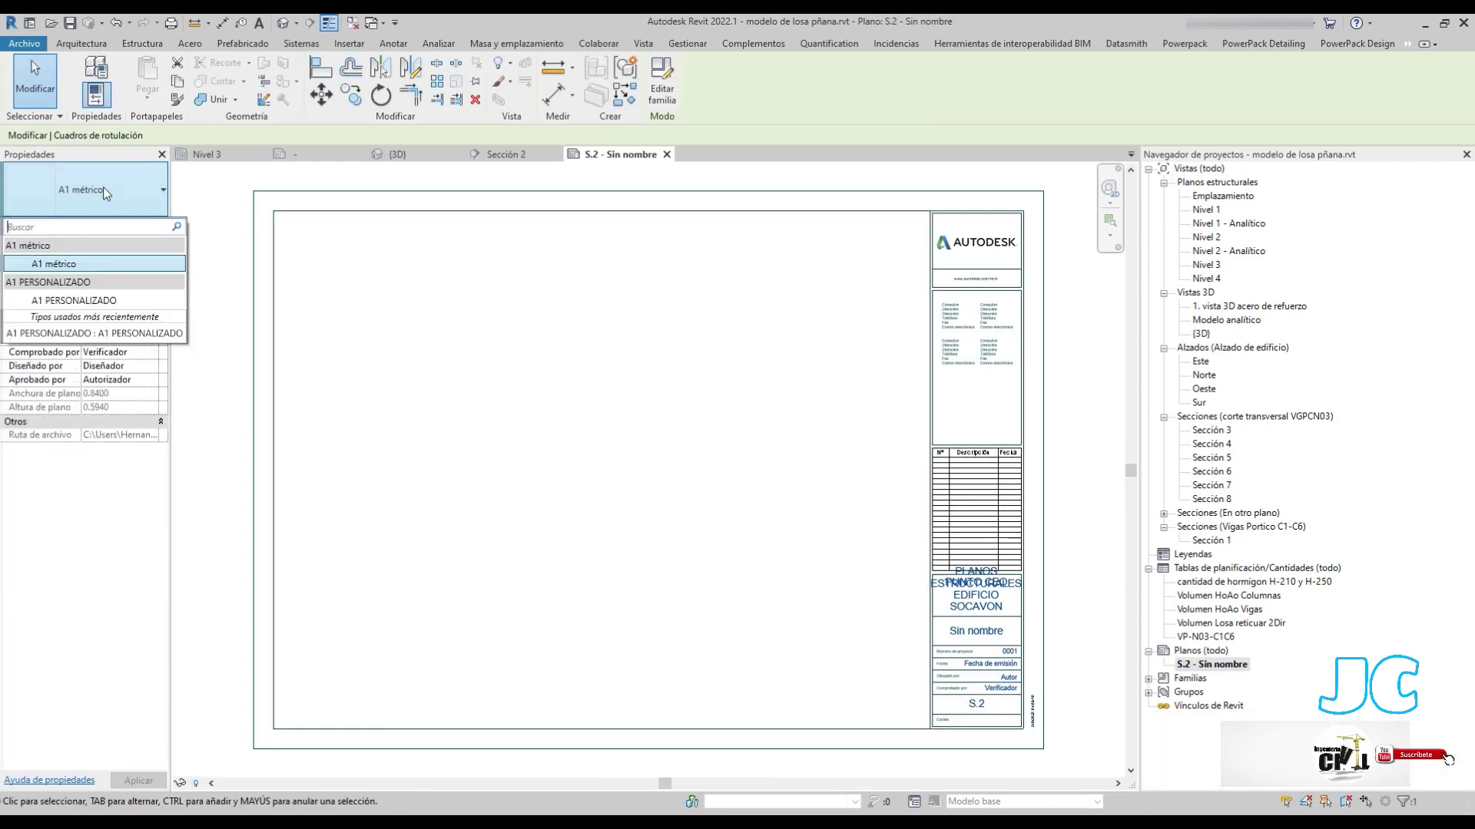
Apply the A1 PERSONALIZADO title block to sheet S.2
click(68, 310)
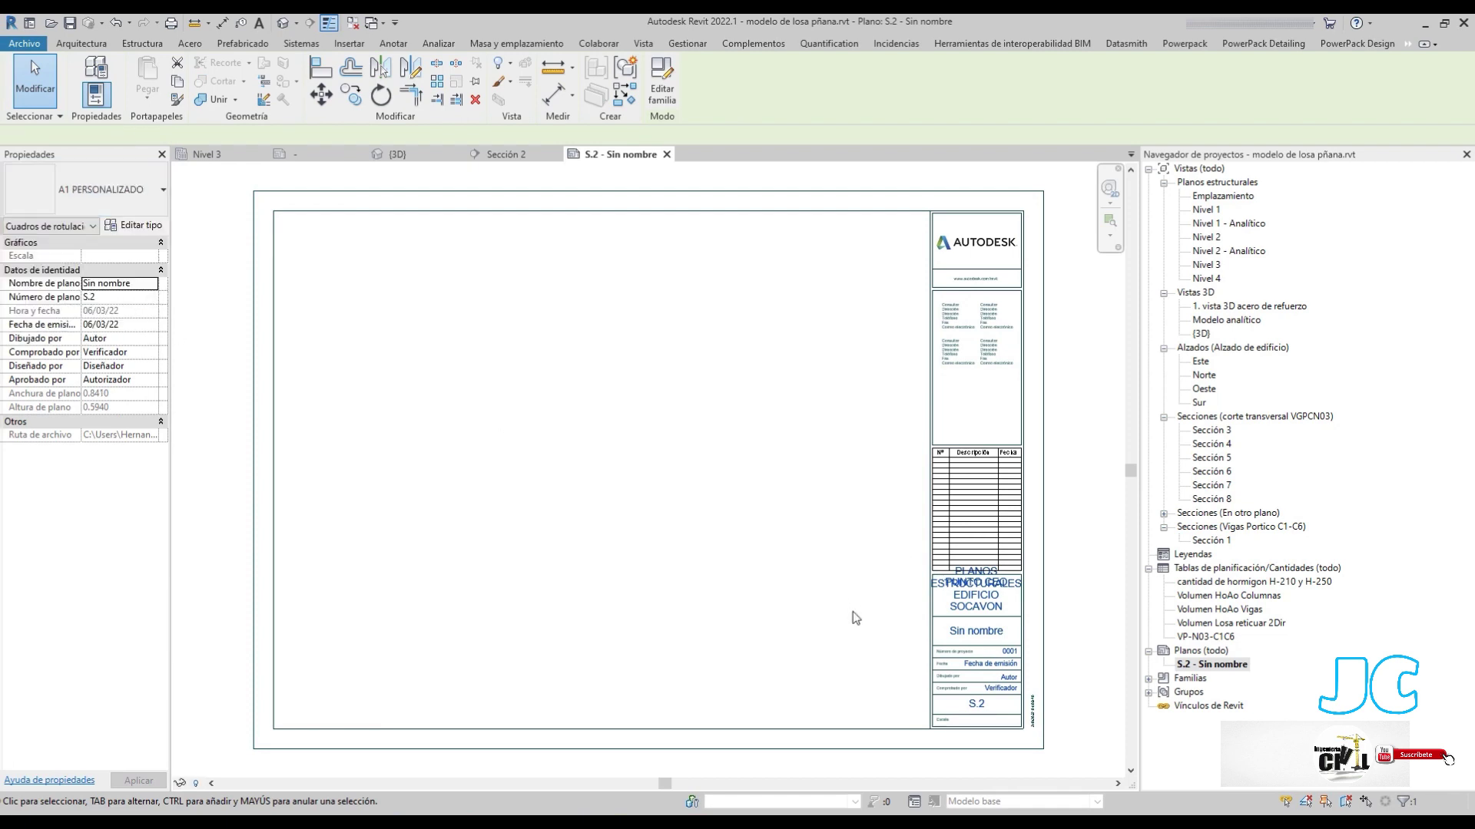
scroll(691, 614, up, 2)
scroll(580, 652, up, 2)
click(580, 658)
scroll(580, 658, up, 3)
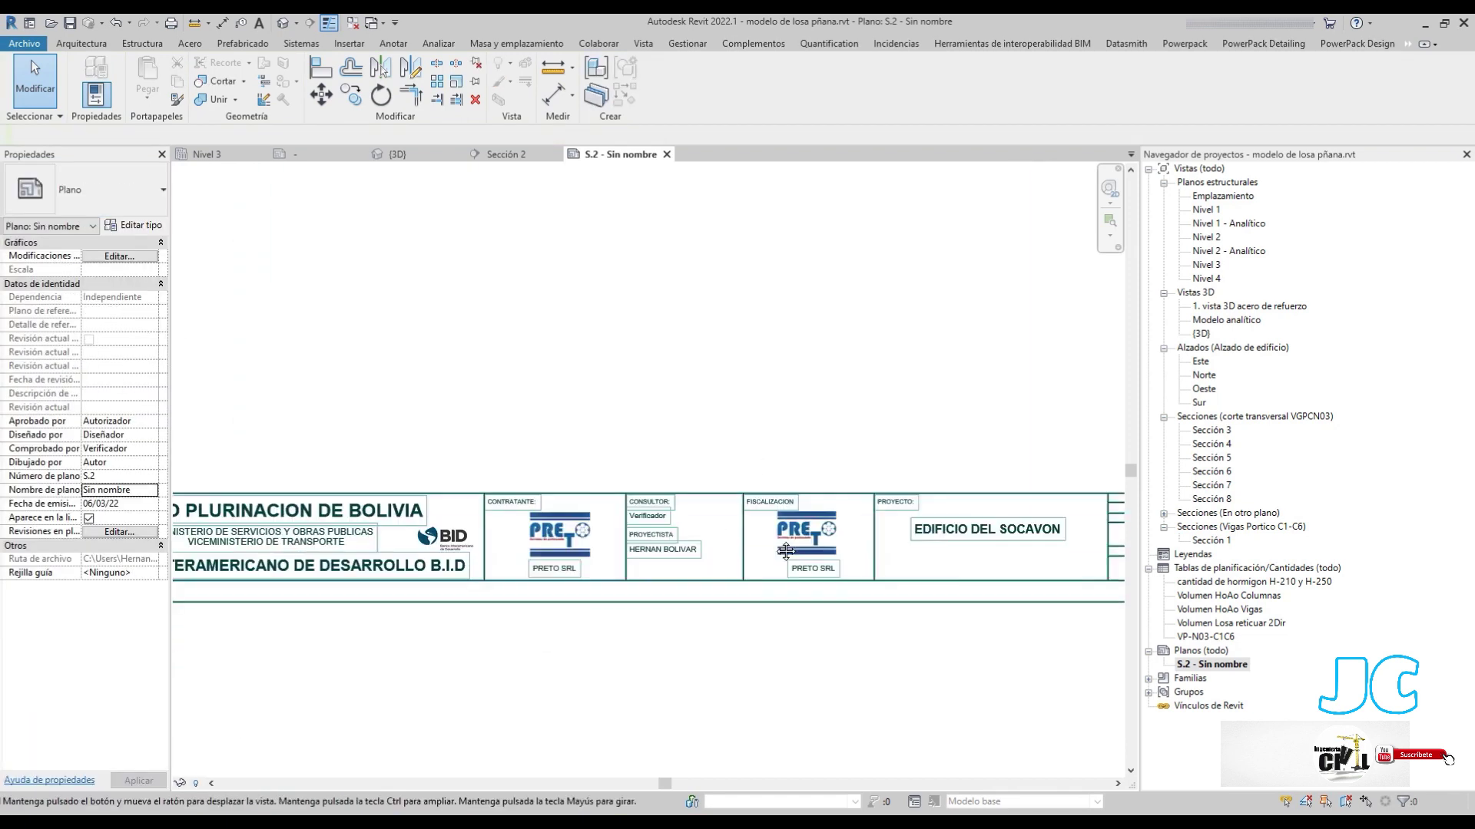
scroll(581, 659, up, 2)
Review the new title block fields, including FISCALIZACION, PROYECTO and the full project name
middle_drag(785, 561, 551, 561)
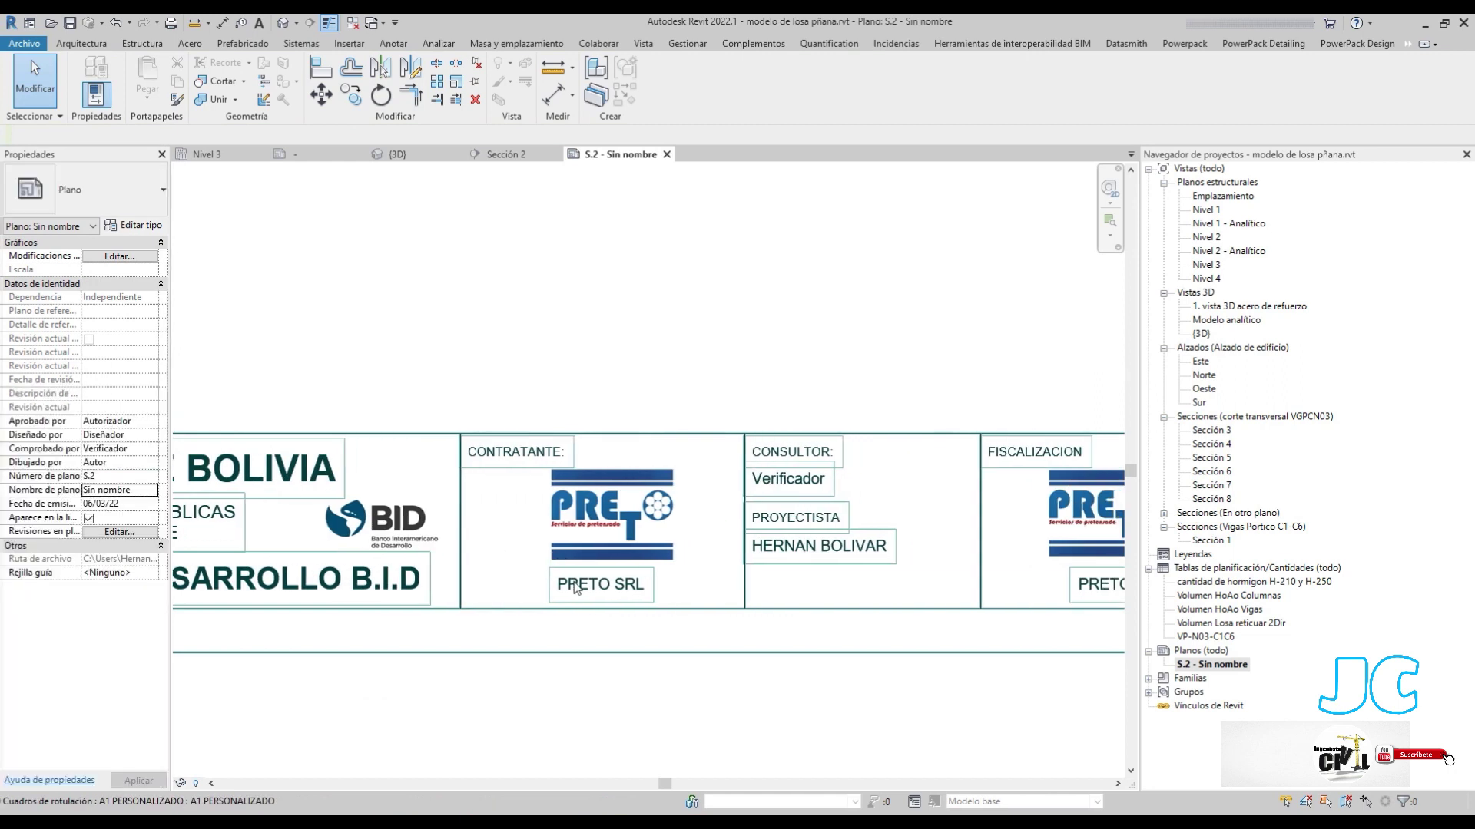
middle_drag(709, 547, 283, 509)
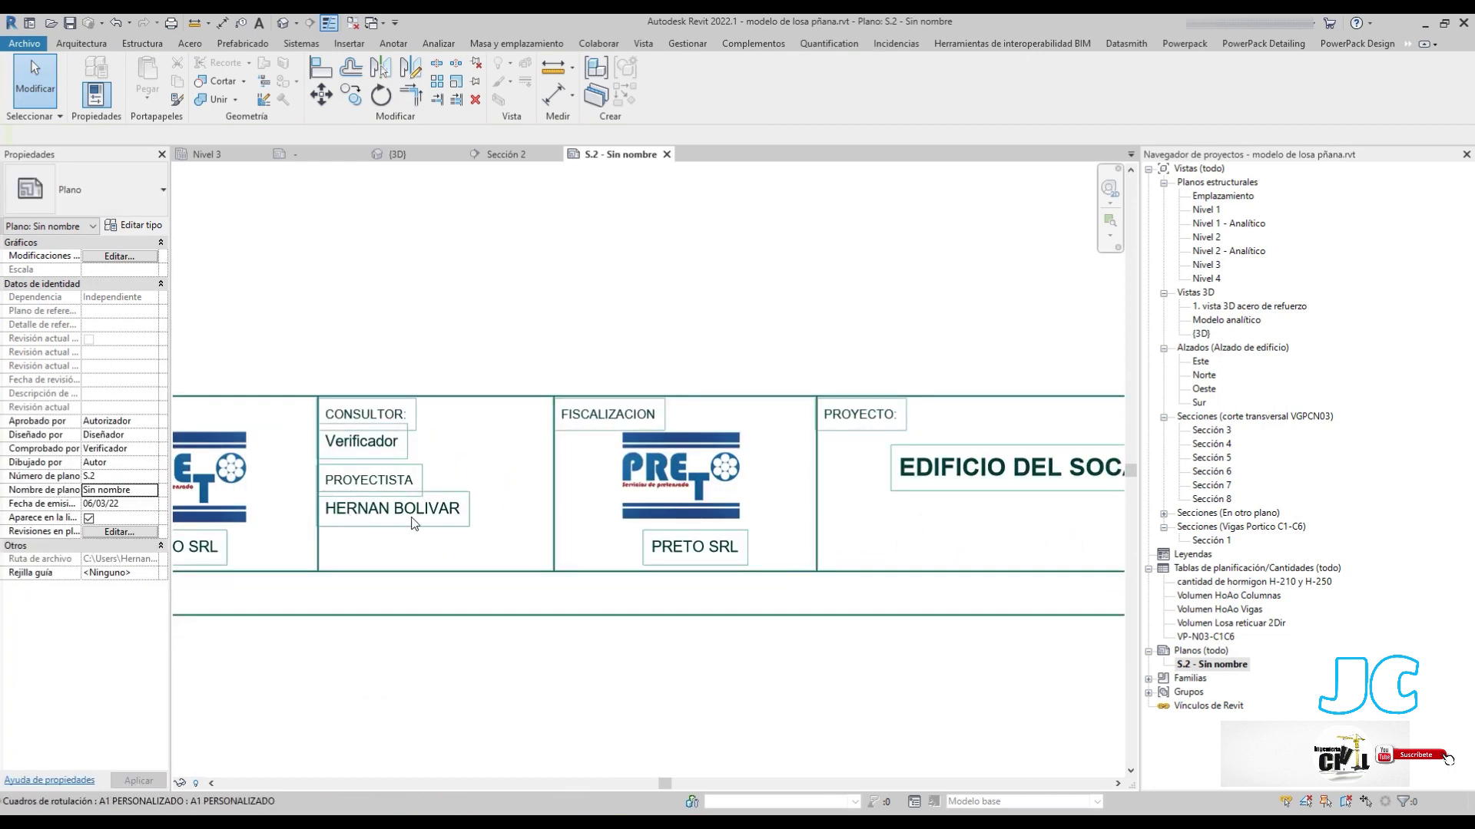
mouse_move(770, 553)
middle_down()
mouse_move(464, 536)
mouse_move(258, 428)
middle_up()
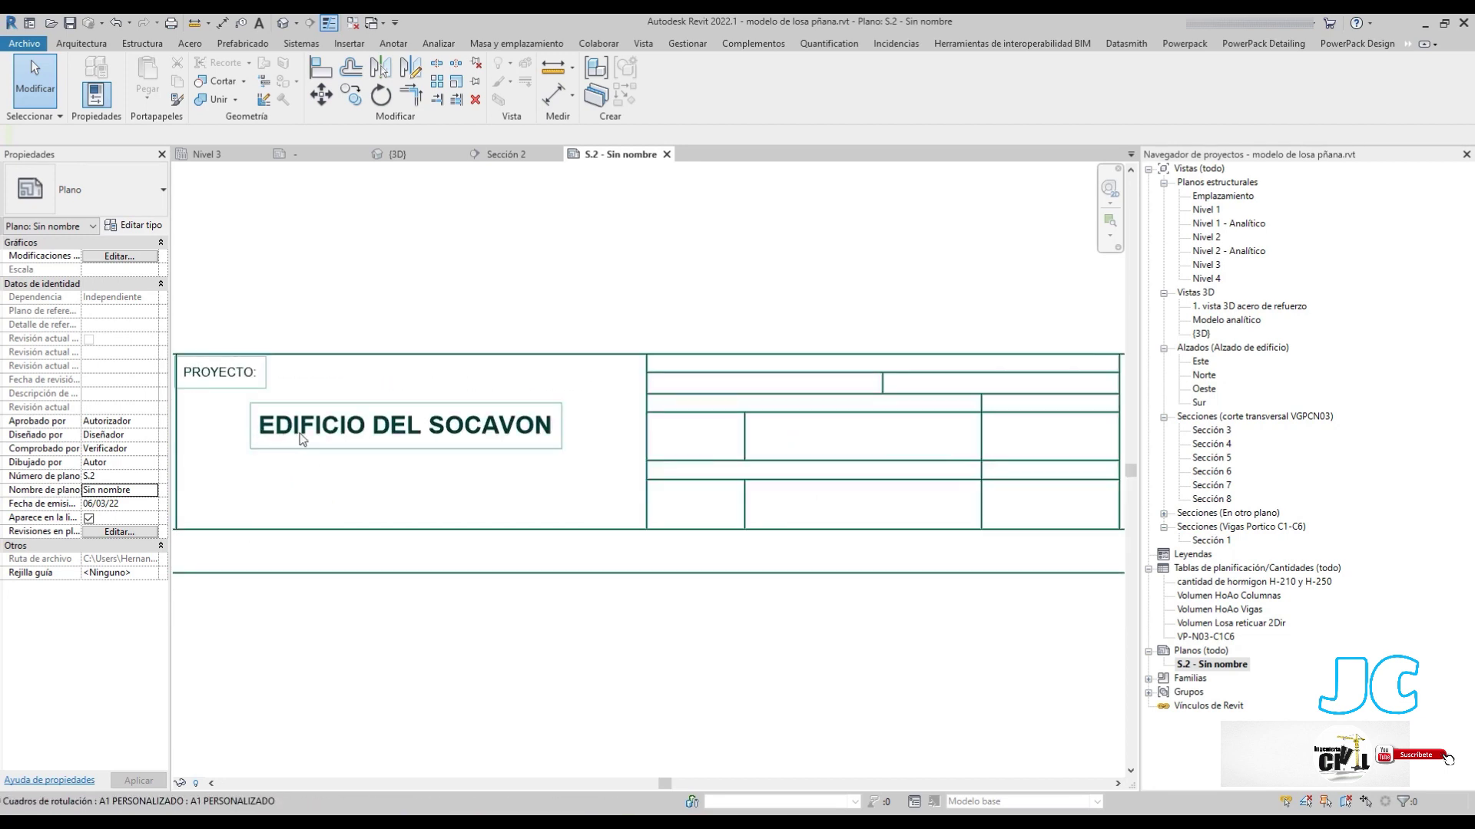
Drag the Sección 1 view from the Project Browser onto the sheet
scroll(701, 434, up, 3)
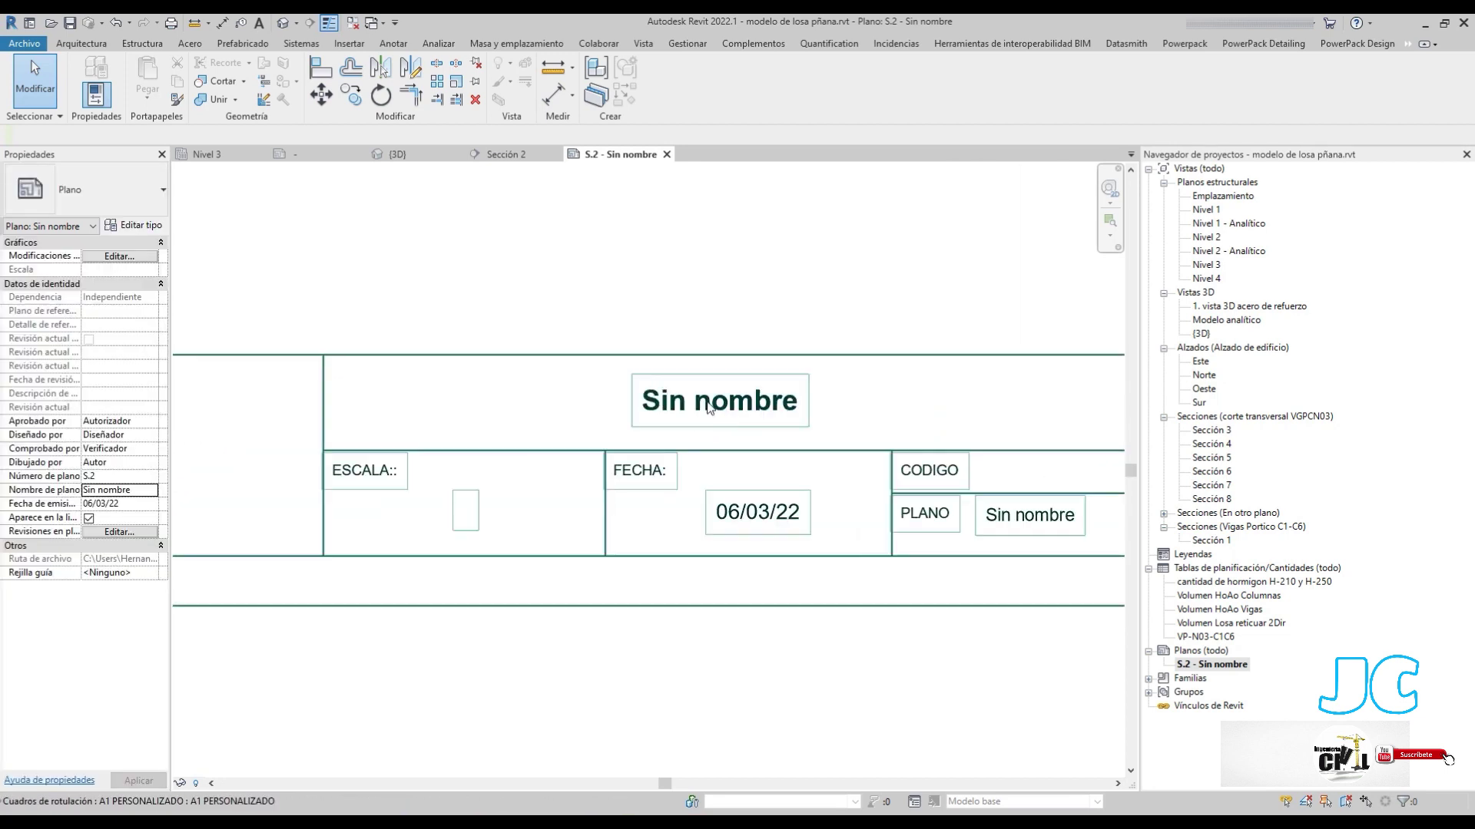
scroll(522, 560, down, 5)
mouse_move(531, 565)
middle_down()
mouse_move(459, 475)
mouse_move(780, 603)
middle_up()
scroll(780, 603, up, 3)
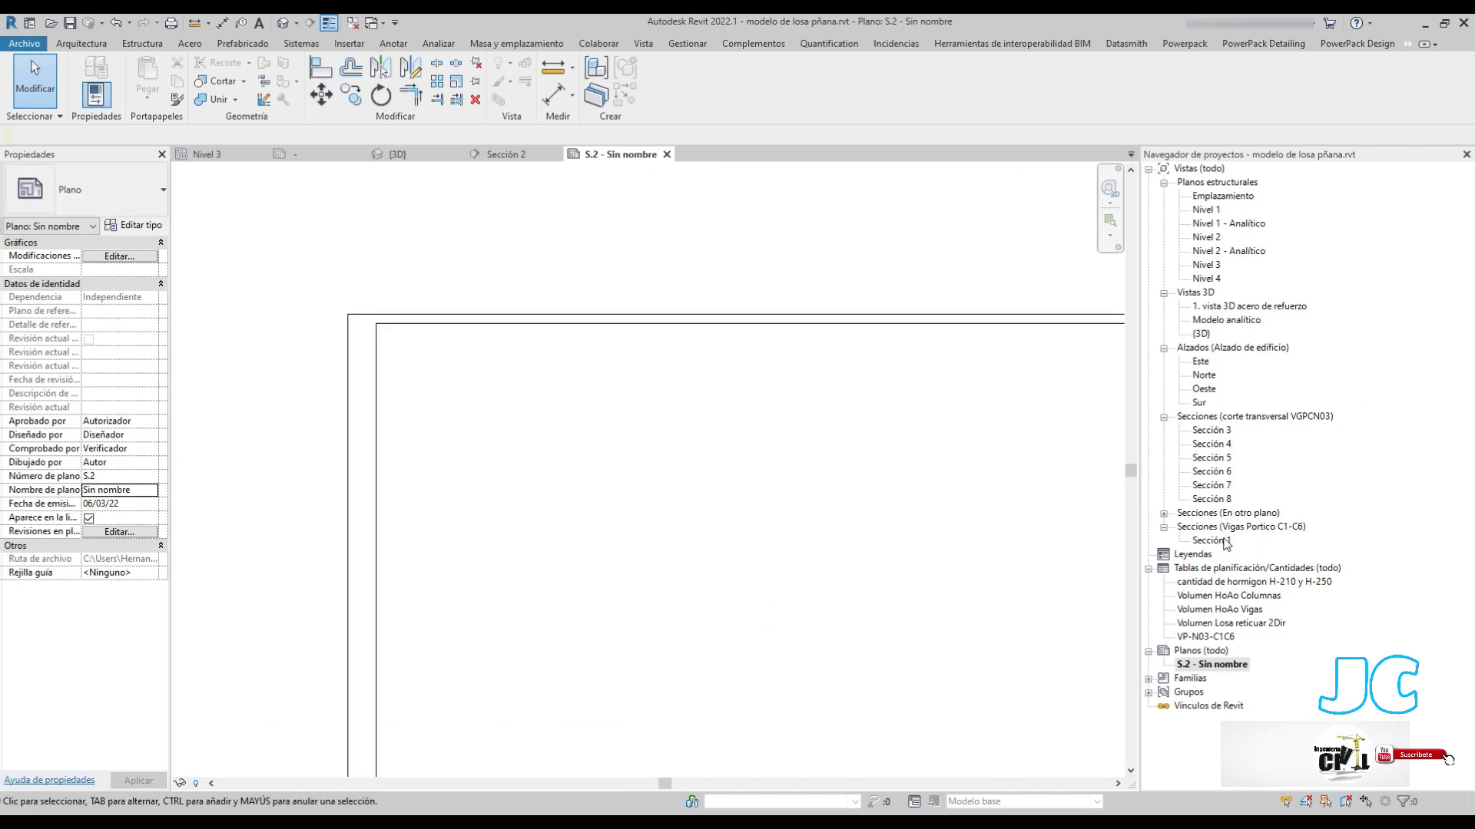
drag(1225, 543, 775, 533)
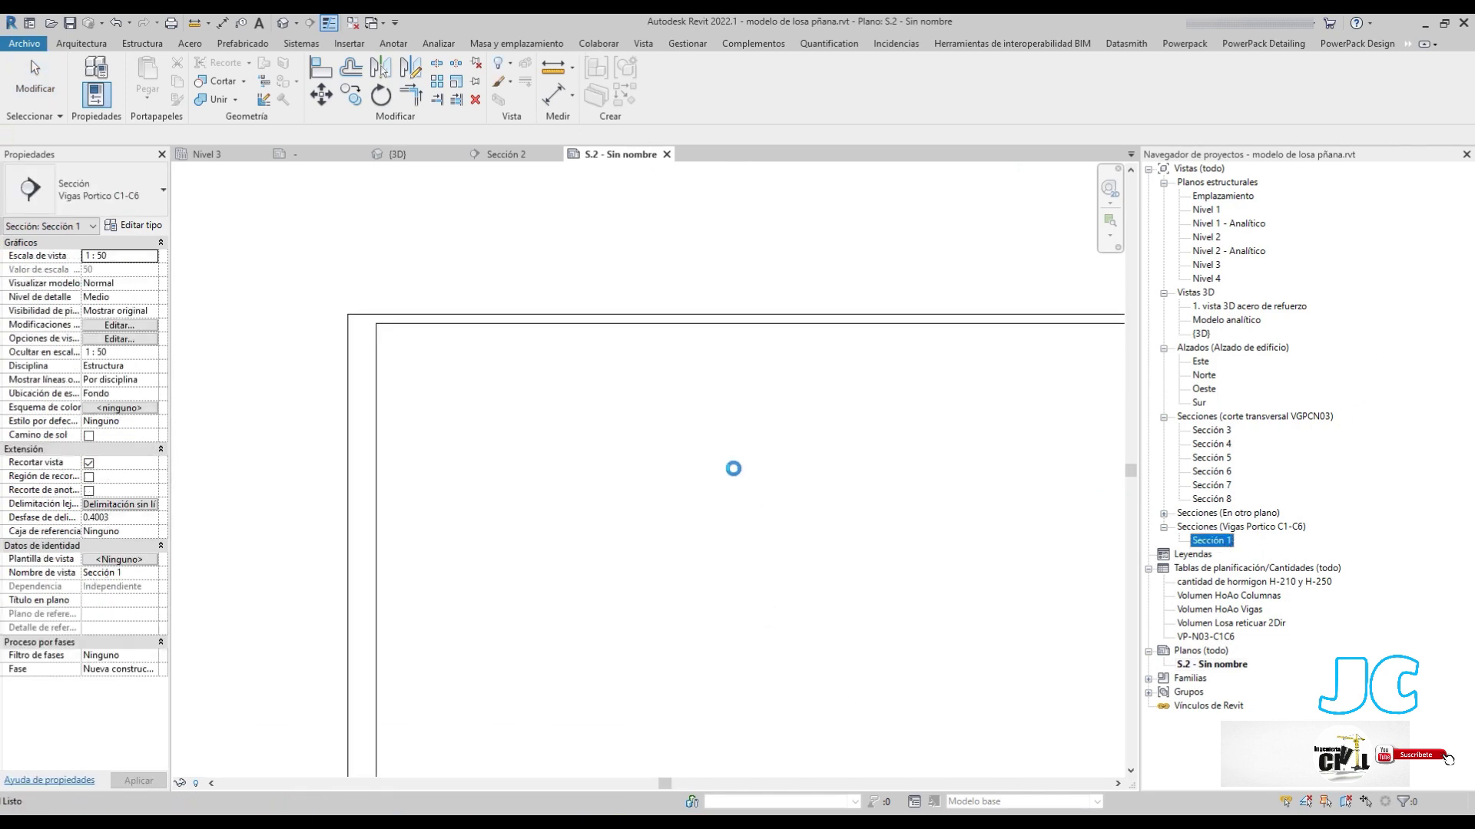
Place the Sección 1 viewport with a Título sin línea title, moved above the view
scroll(733, 468, down, 2)
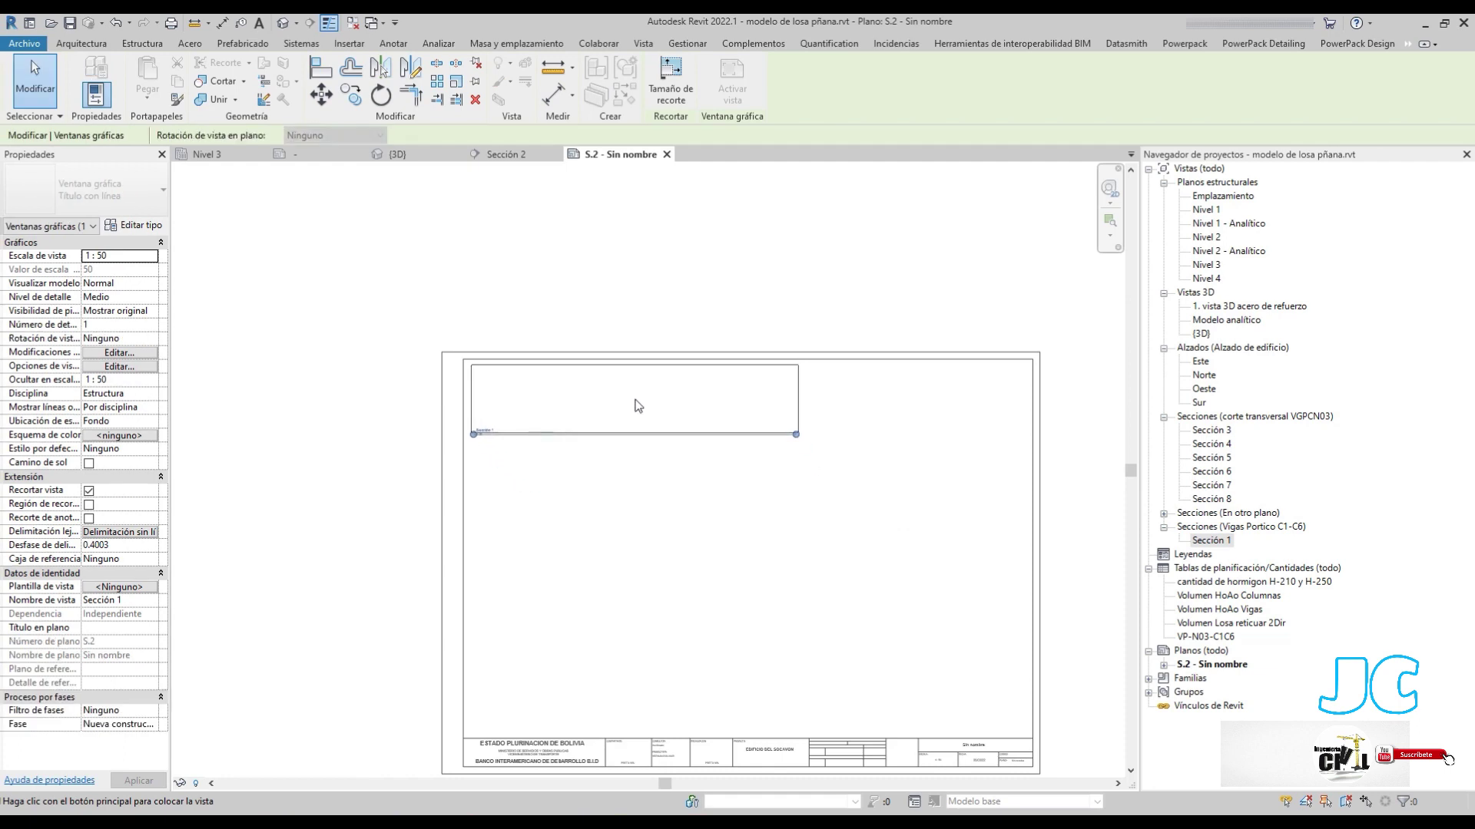
click(637, 405)
click(86, 192)
click(46, 300)
scroll(537, 464, up, 2)
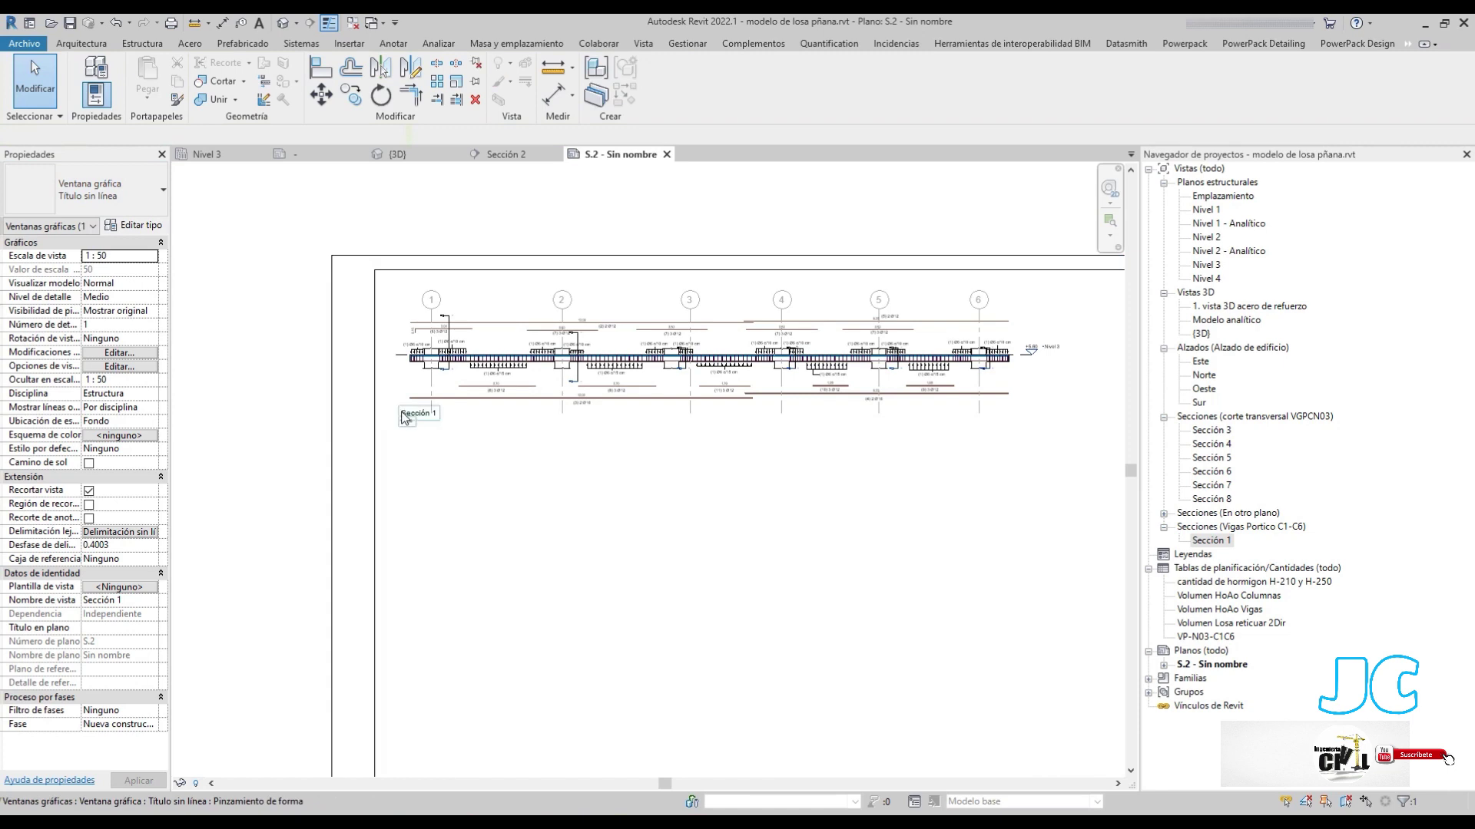
drag(405, 418, 716, 306)
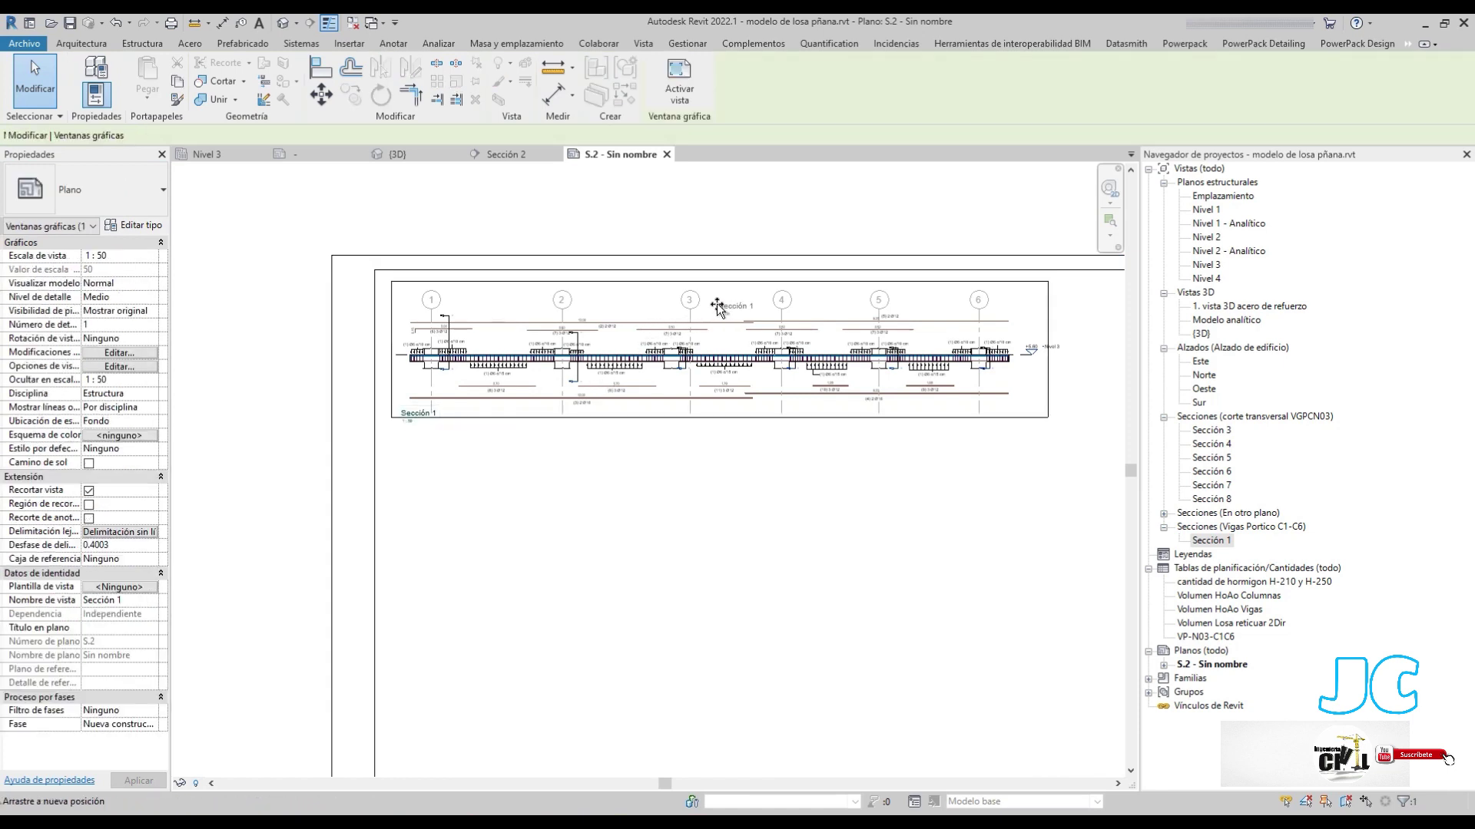
Delete the Sección 1 viewport, leaving only the A1 PERSONALIZADO title block
click(820, 527)
scroll(830, 573, down, 1)
scroll(517, 560, down, 2)
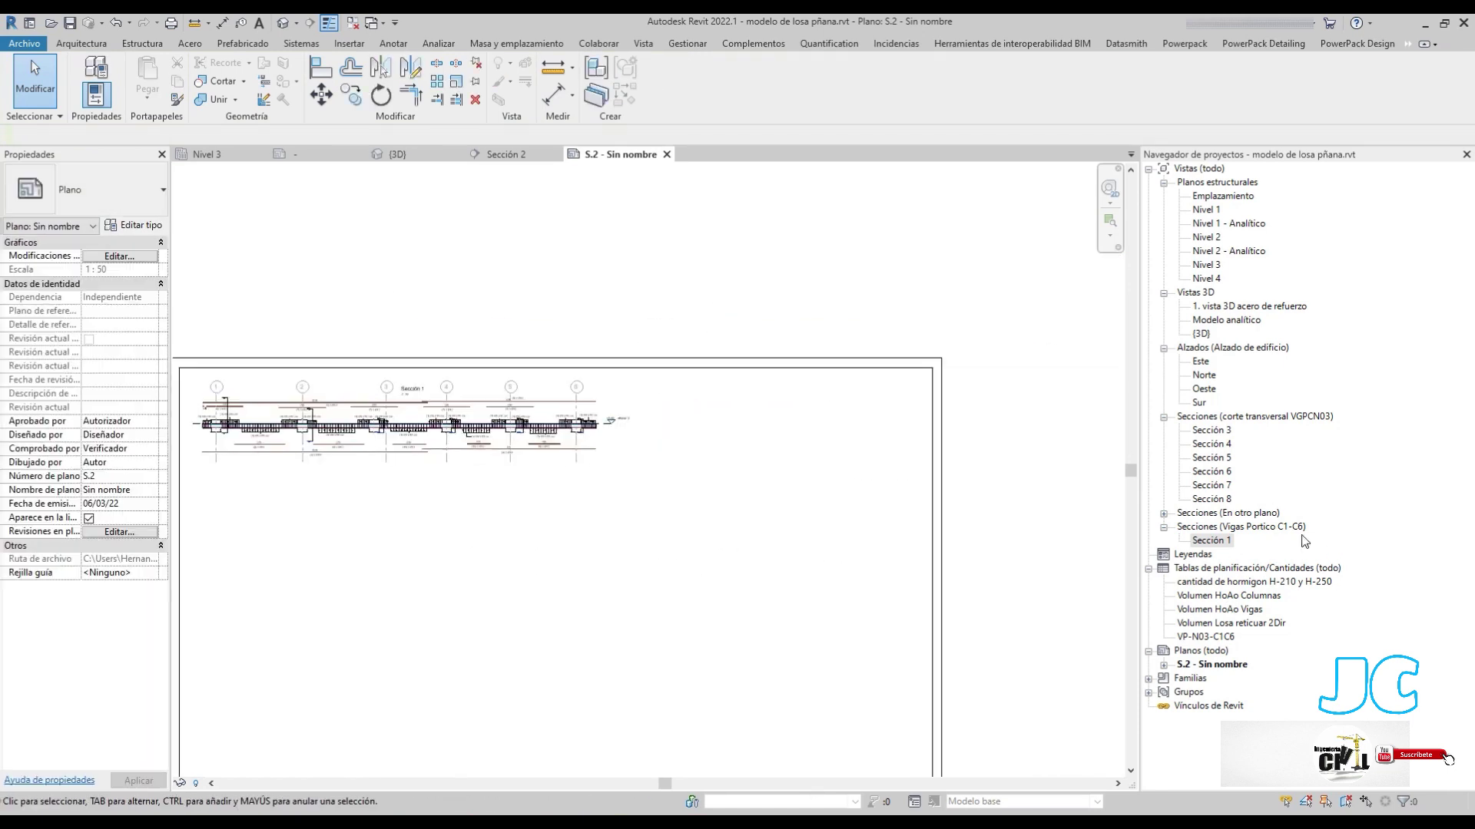
click(1268, 513)
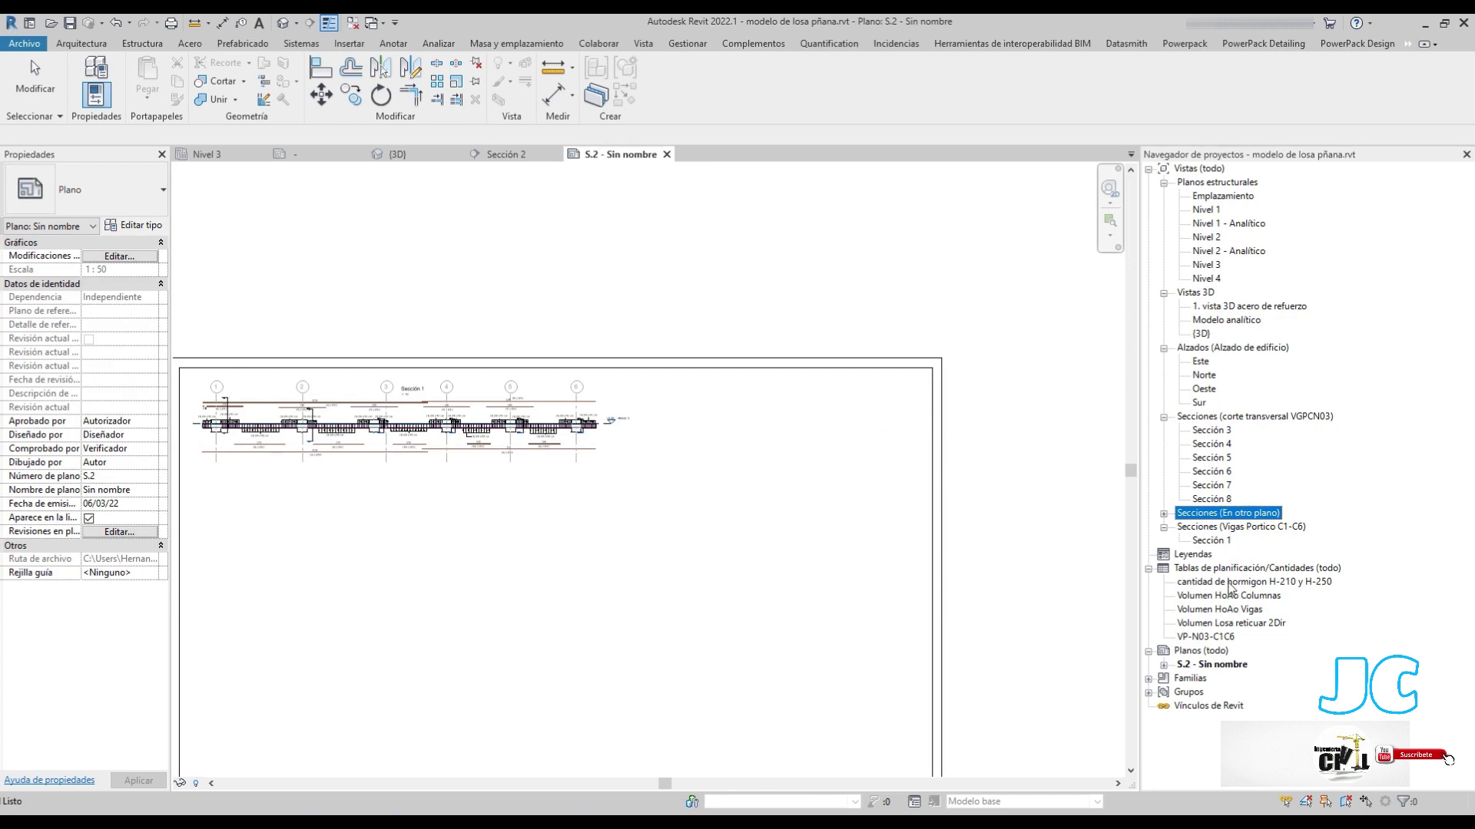
click(327, 434)
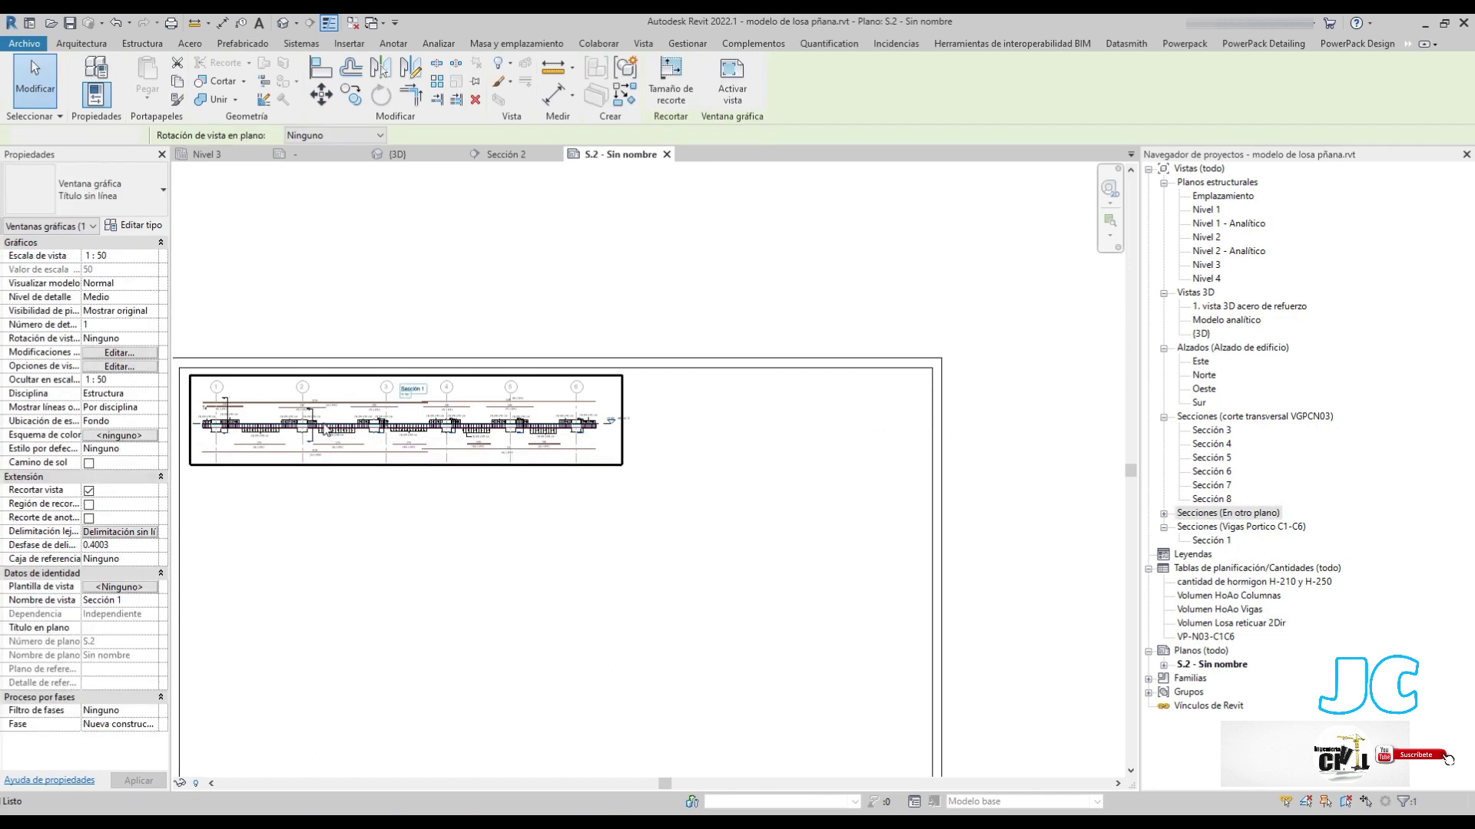
key(Delete)
scroll(550, 378, down, 2)
scroll(487, 461, down, 1)
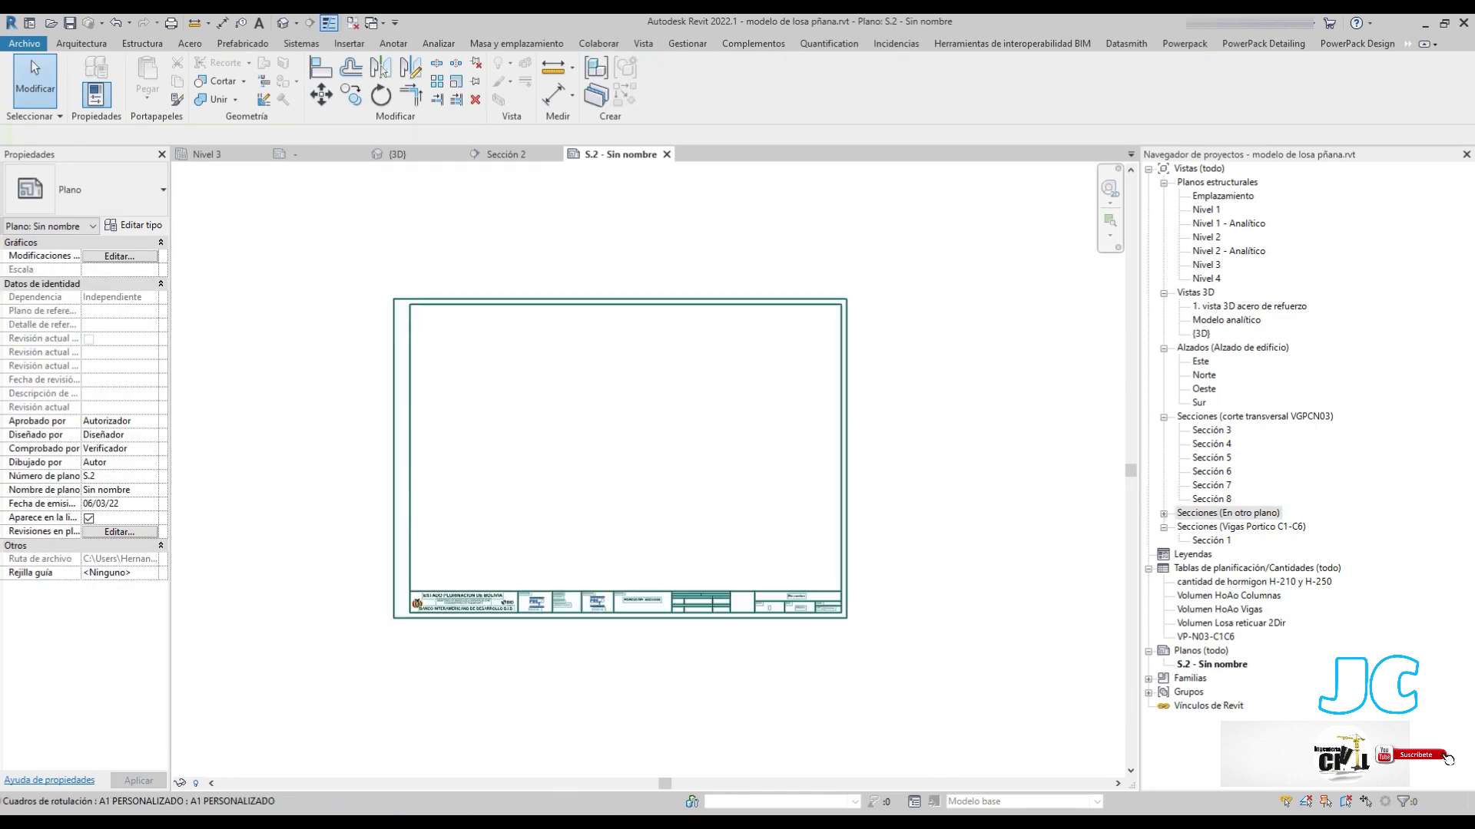